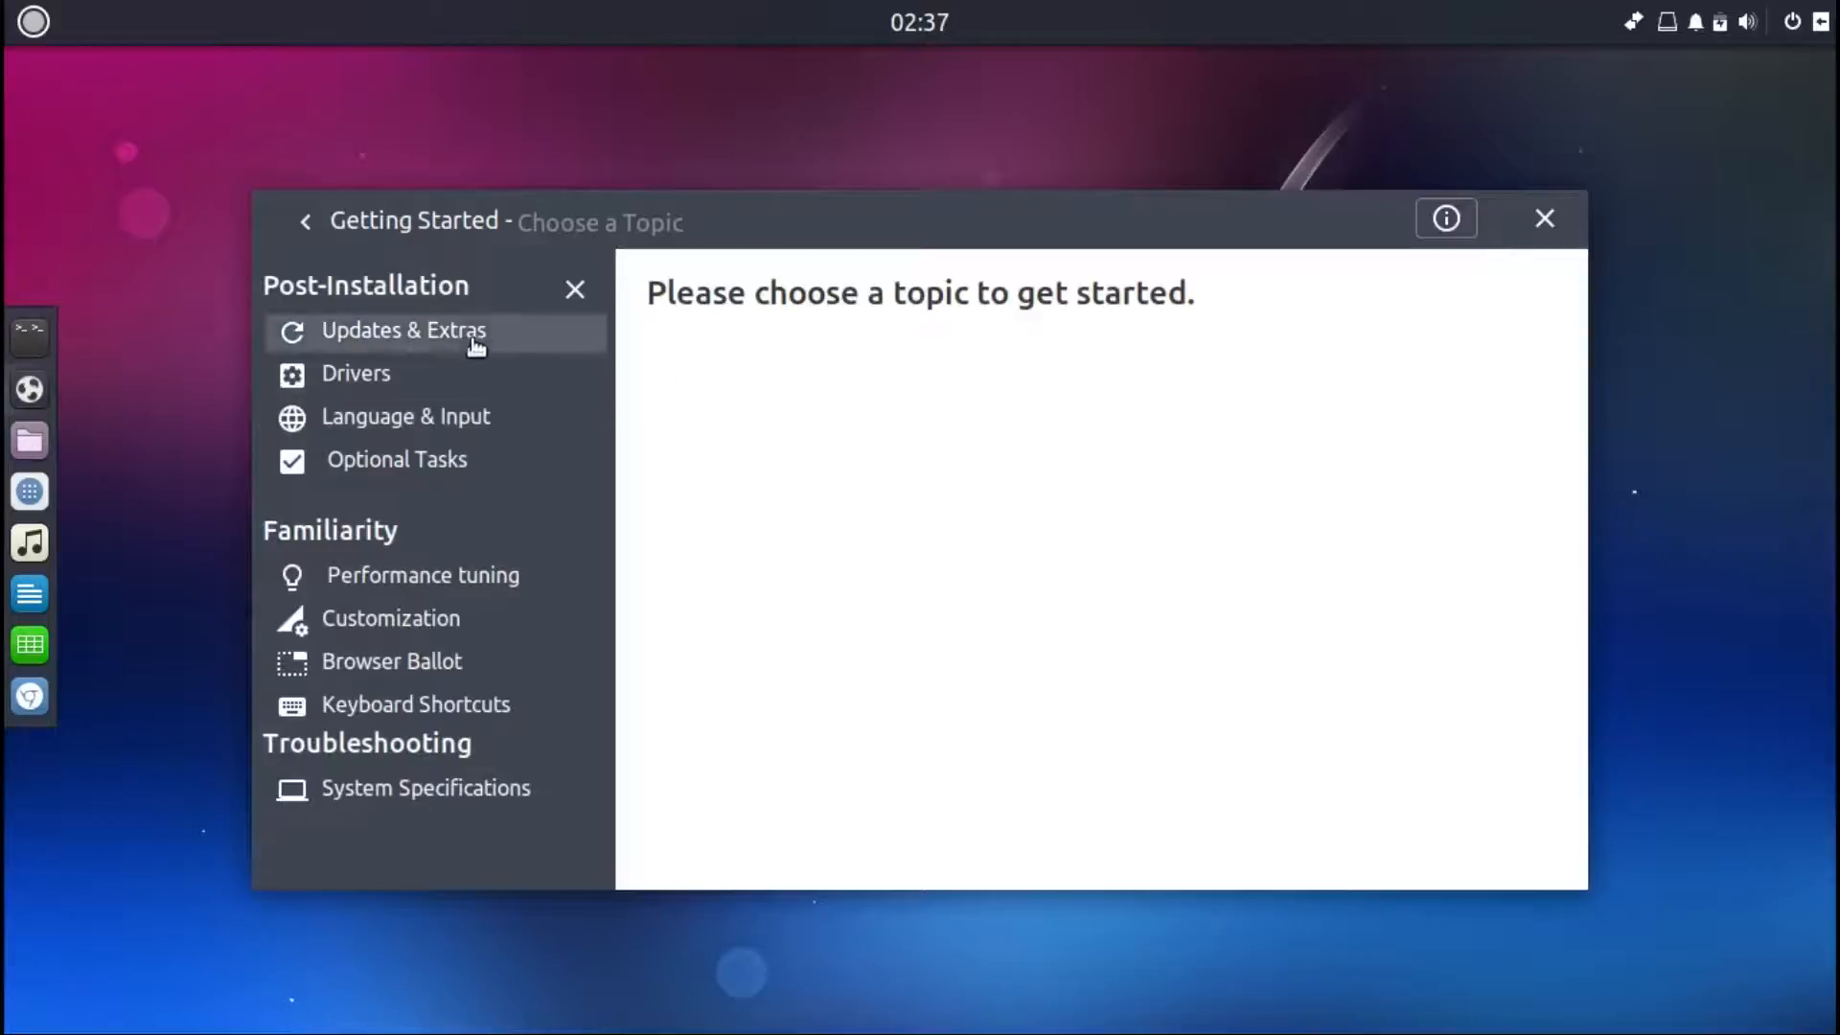
Step: Return to the main menu and read the Introduction page about what Ubuntu Budgie is
left_click(297, 220)
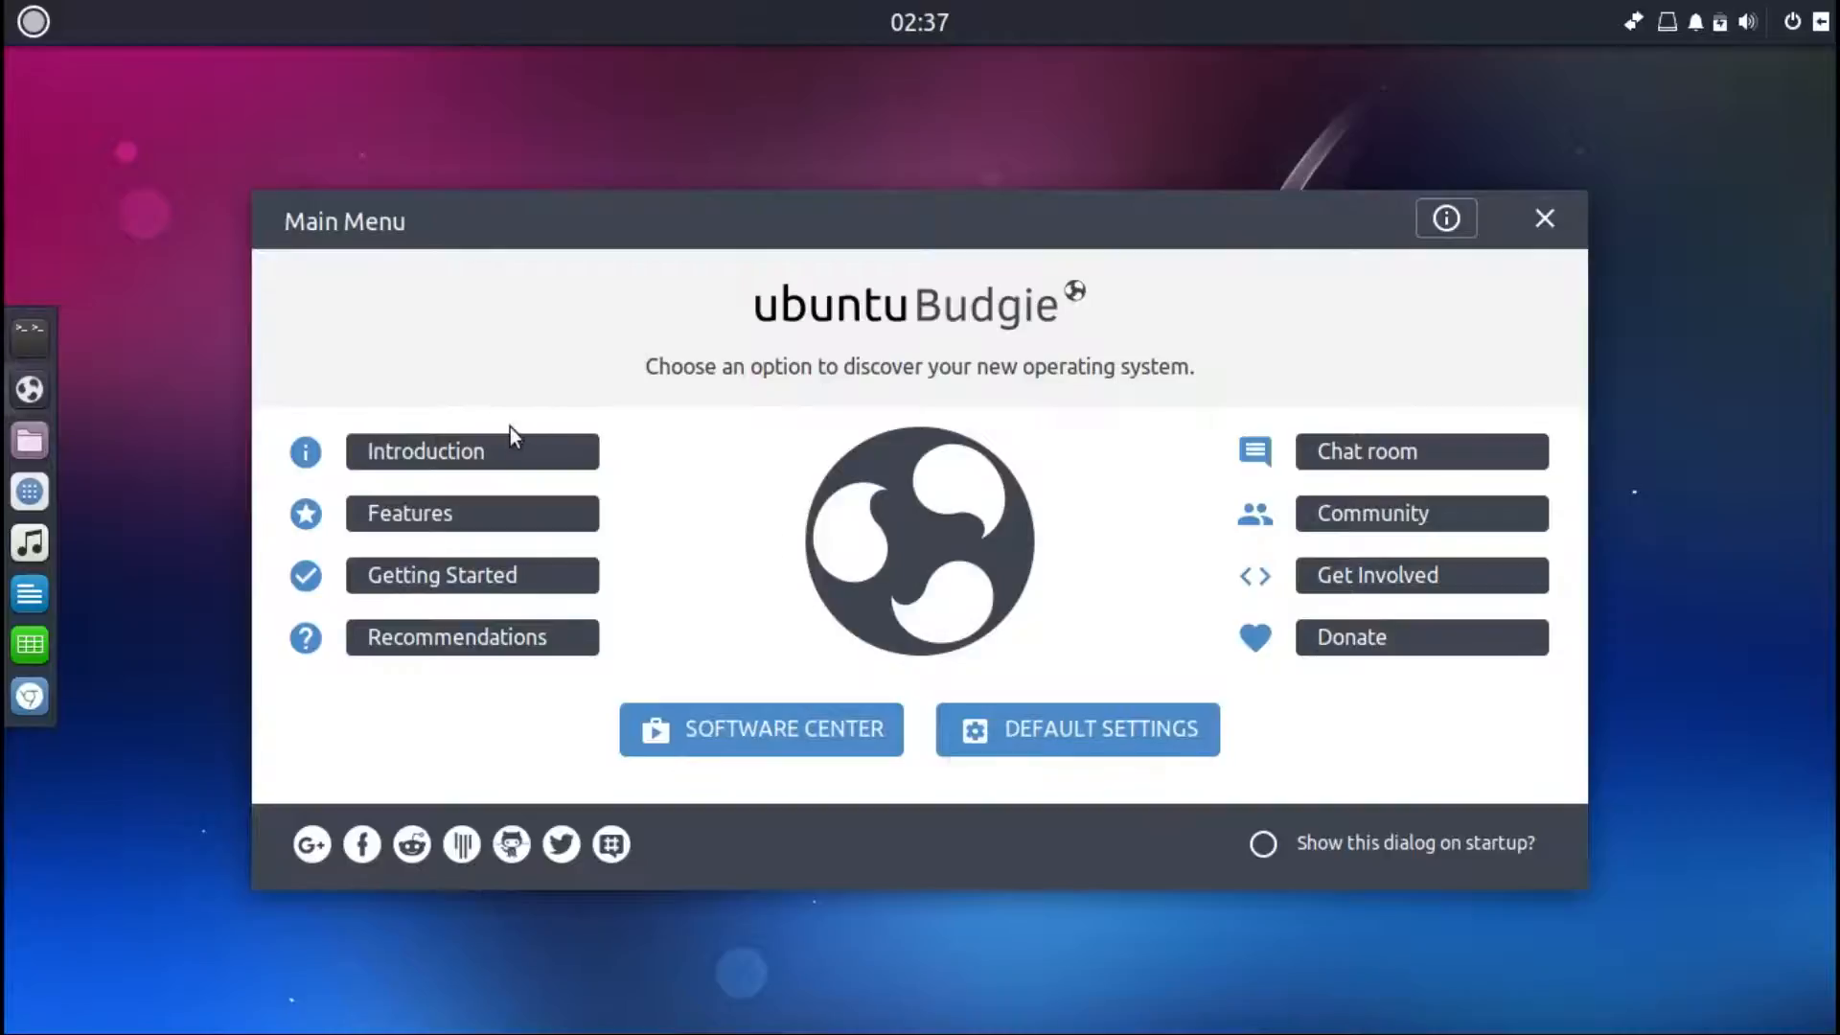
left_click(516, 458)
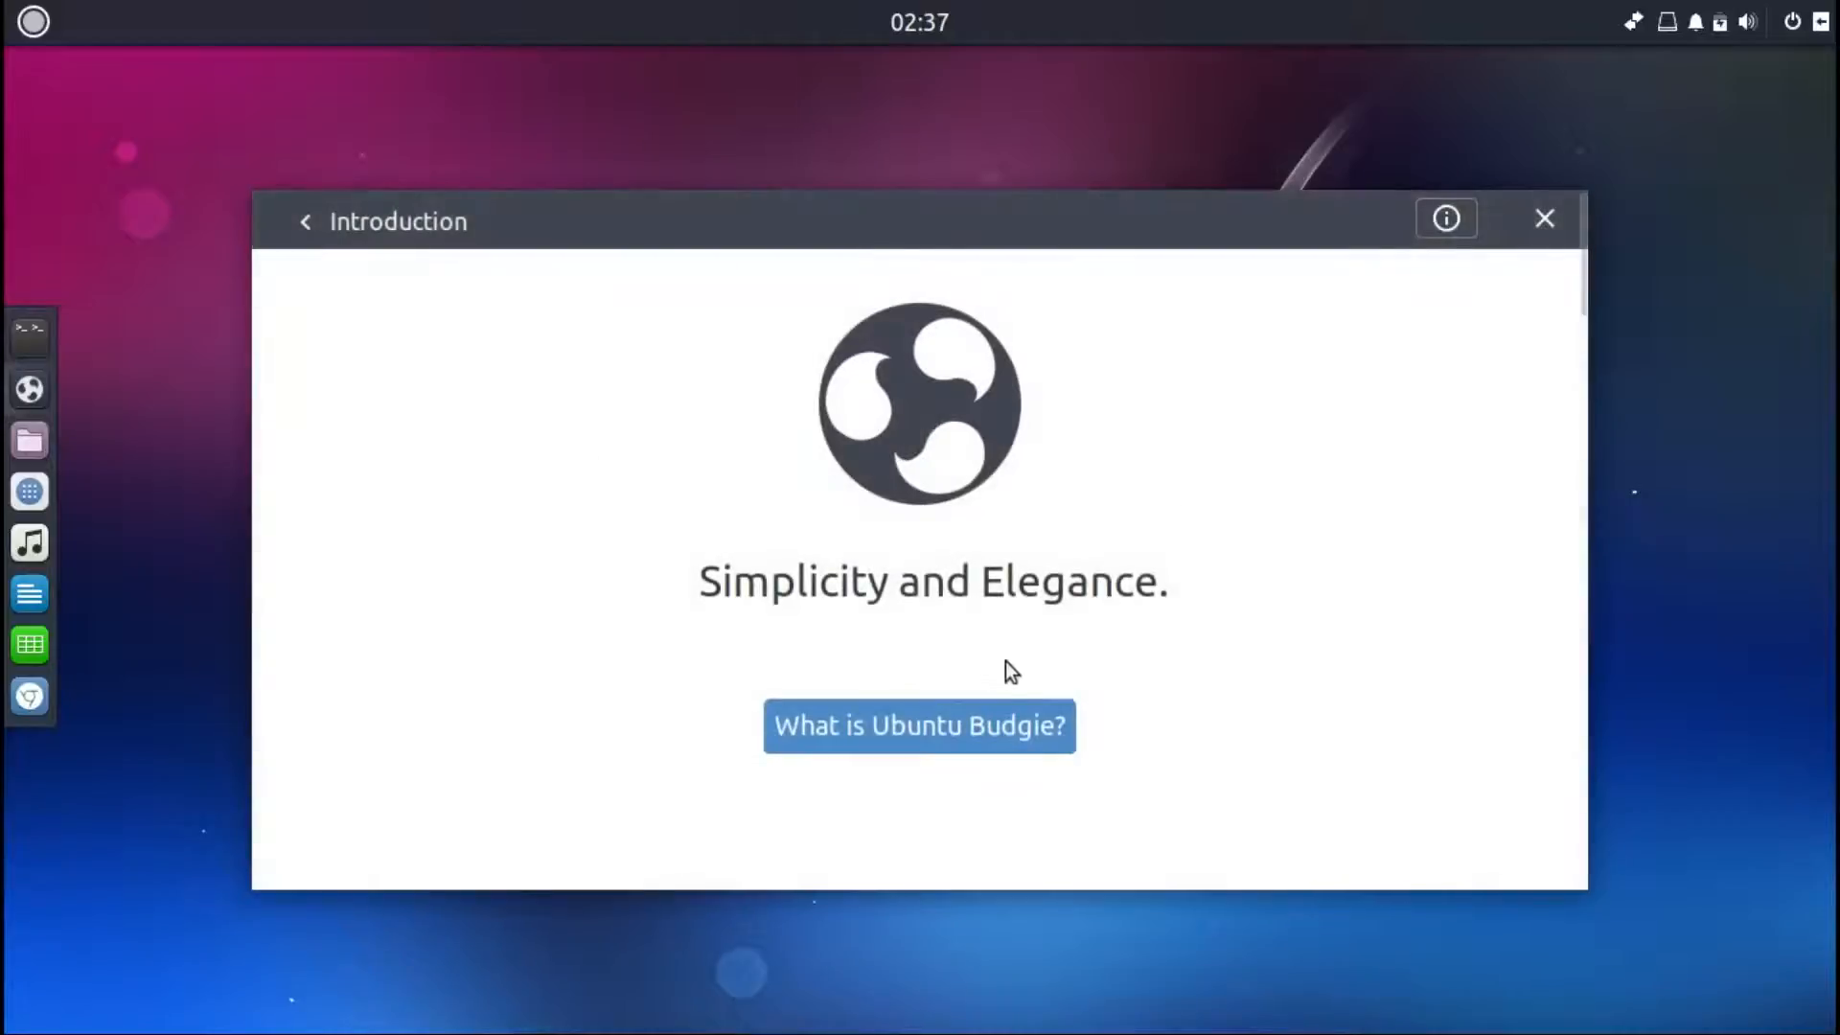
left_click(1024, 714)
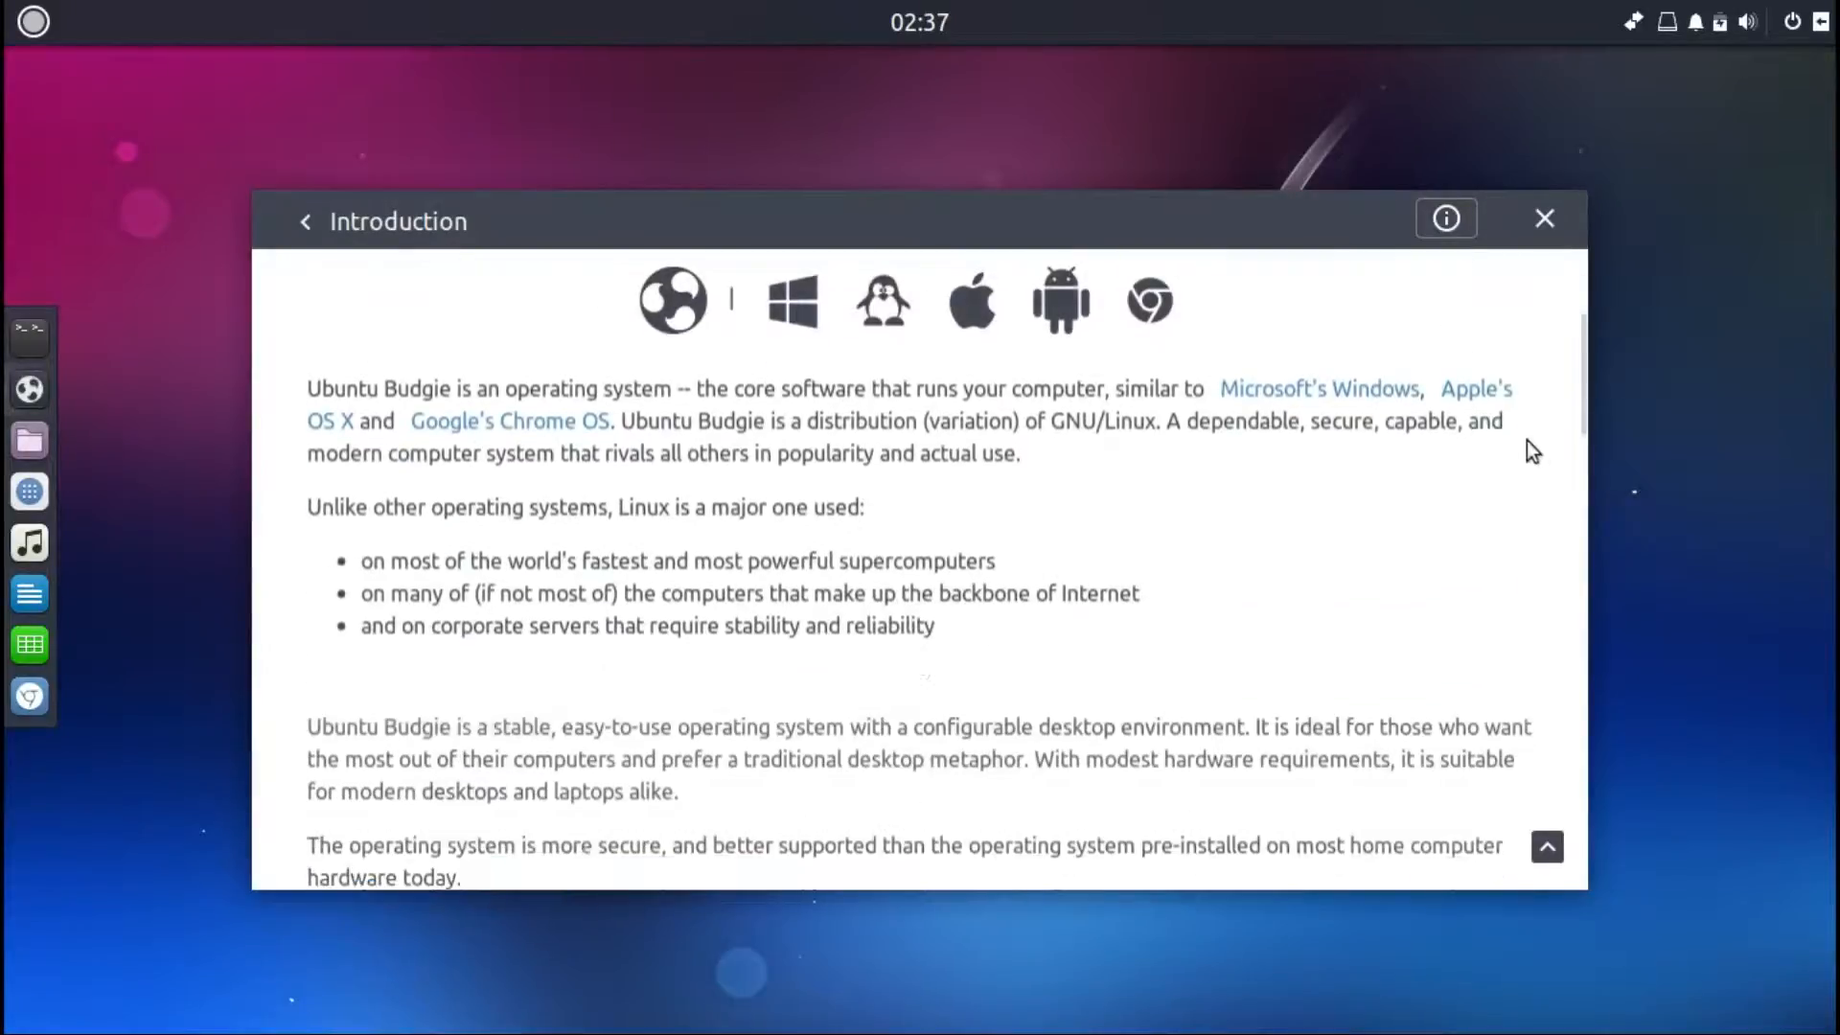
left_click_drag(1577, 376, 1600, 824)
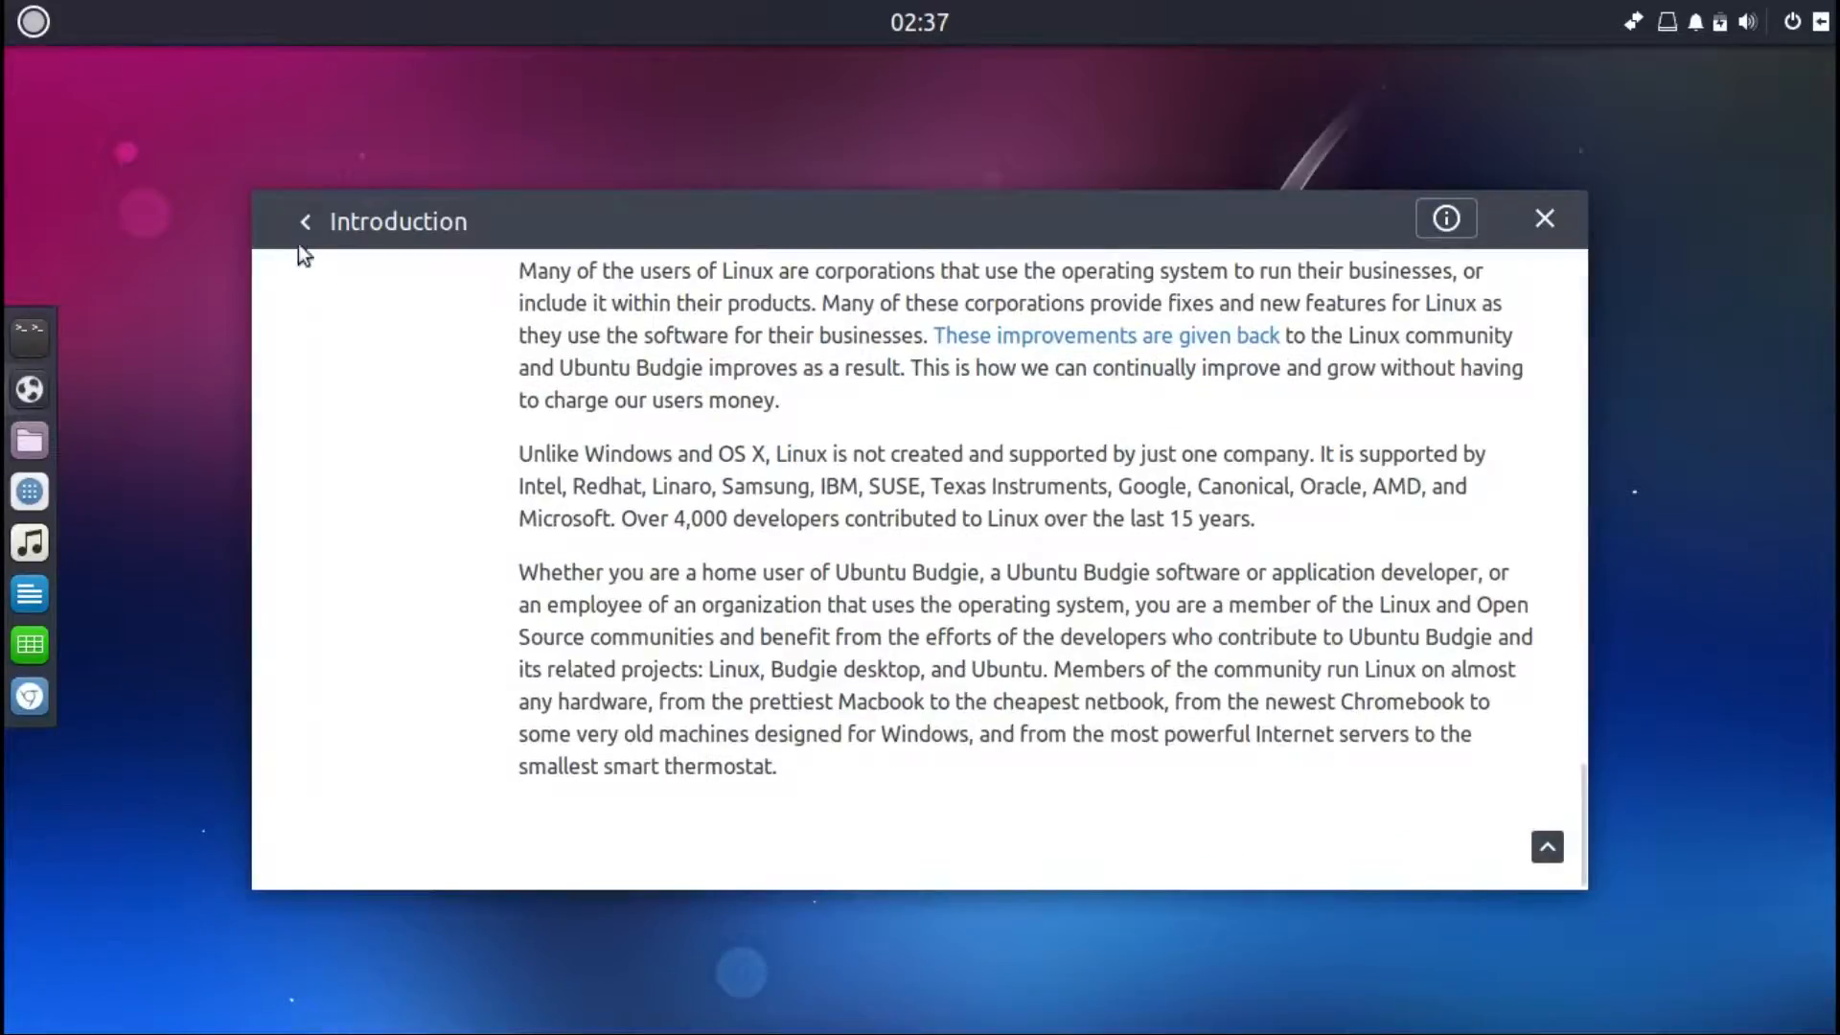
left_click(305, 226)
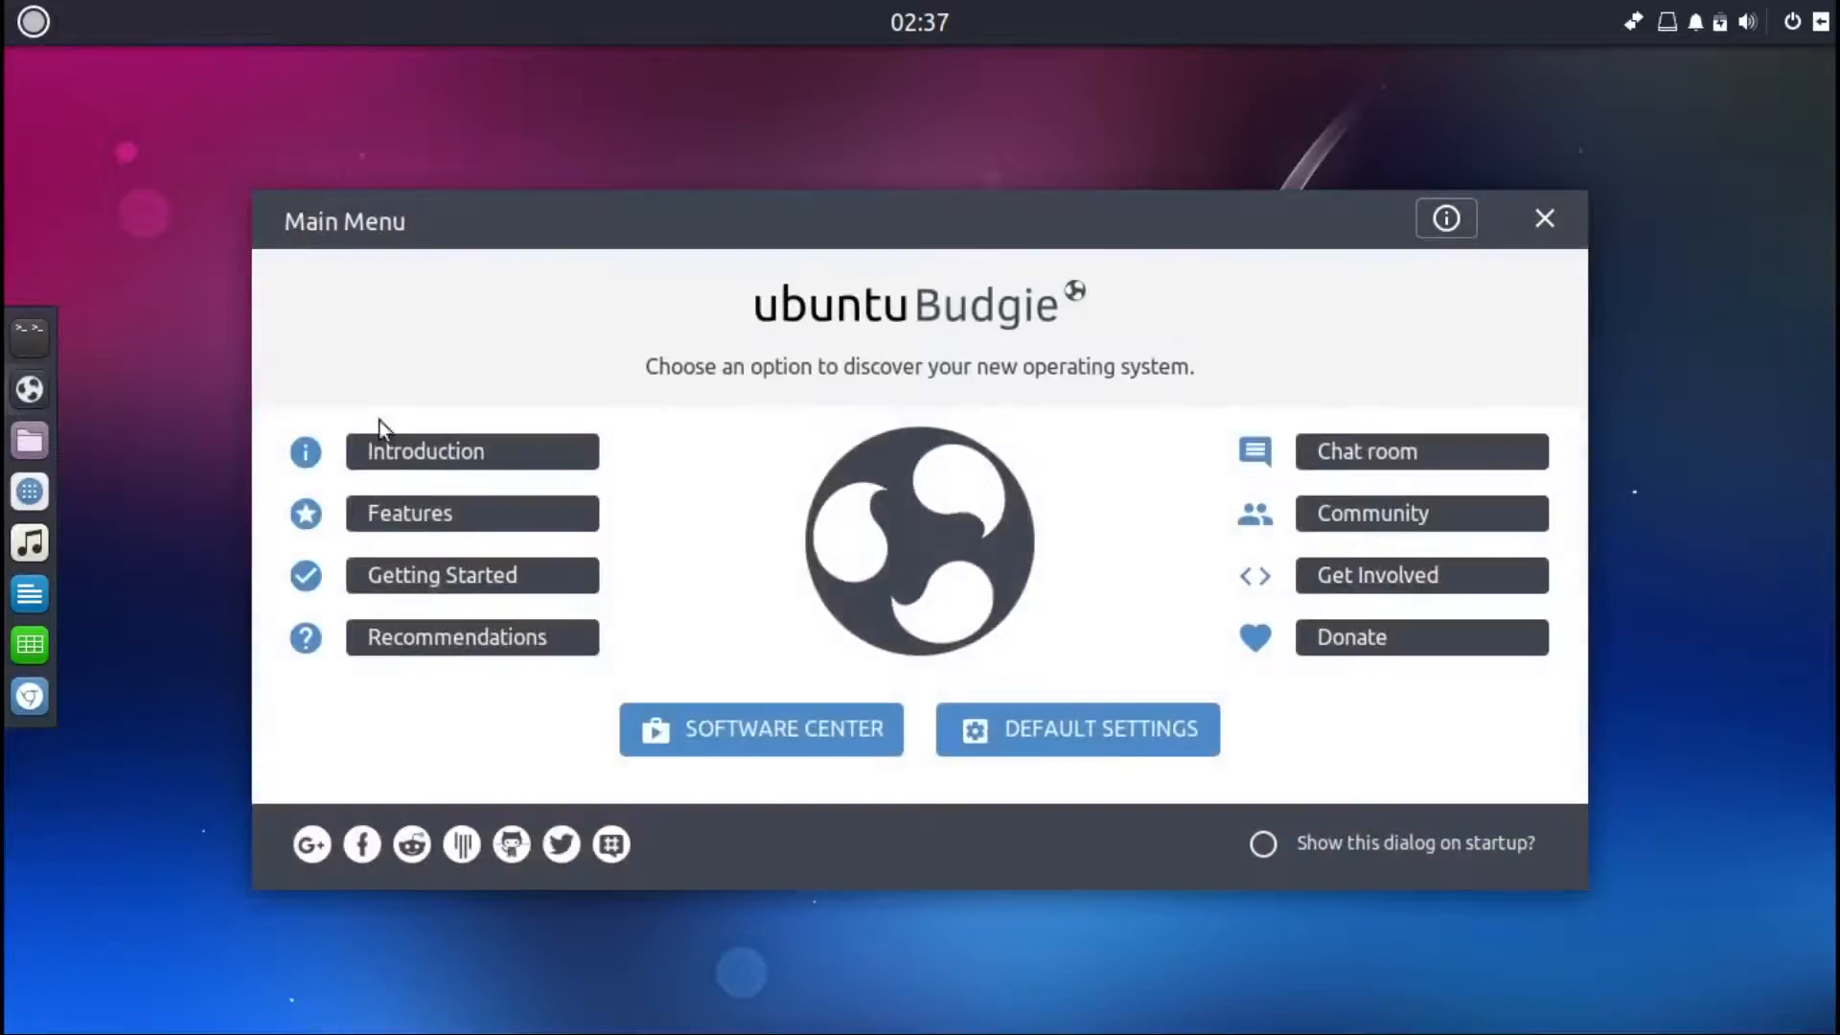
Step: Read through the Features page to its end and go back to the main menu
left_click(407, 520)
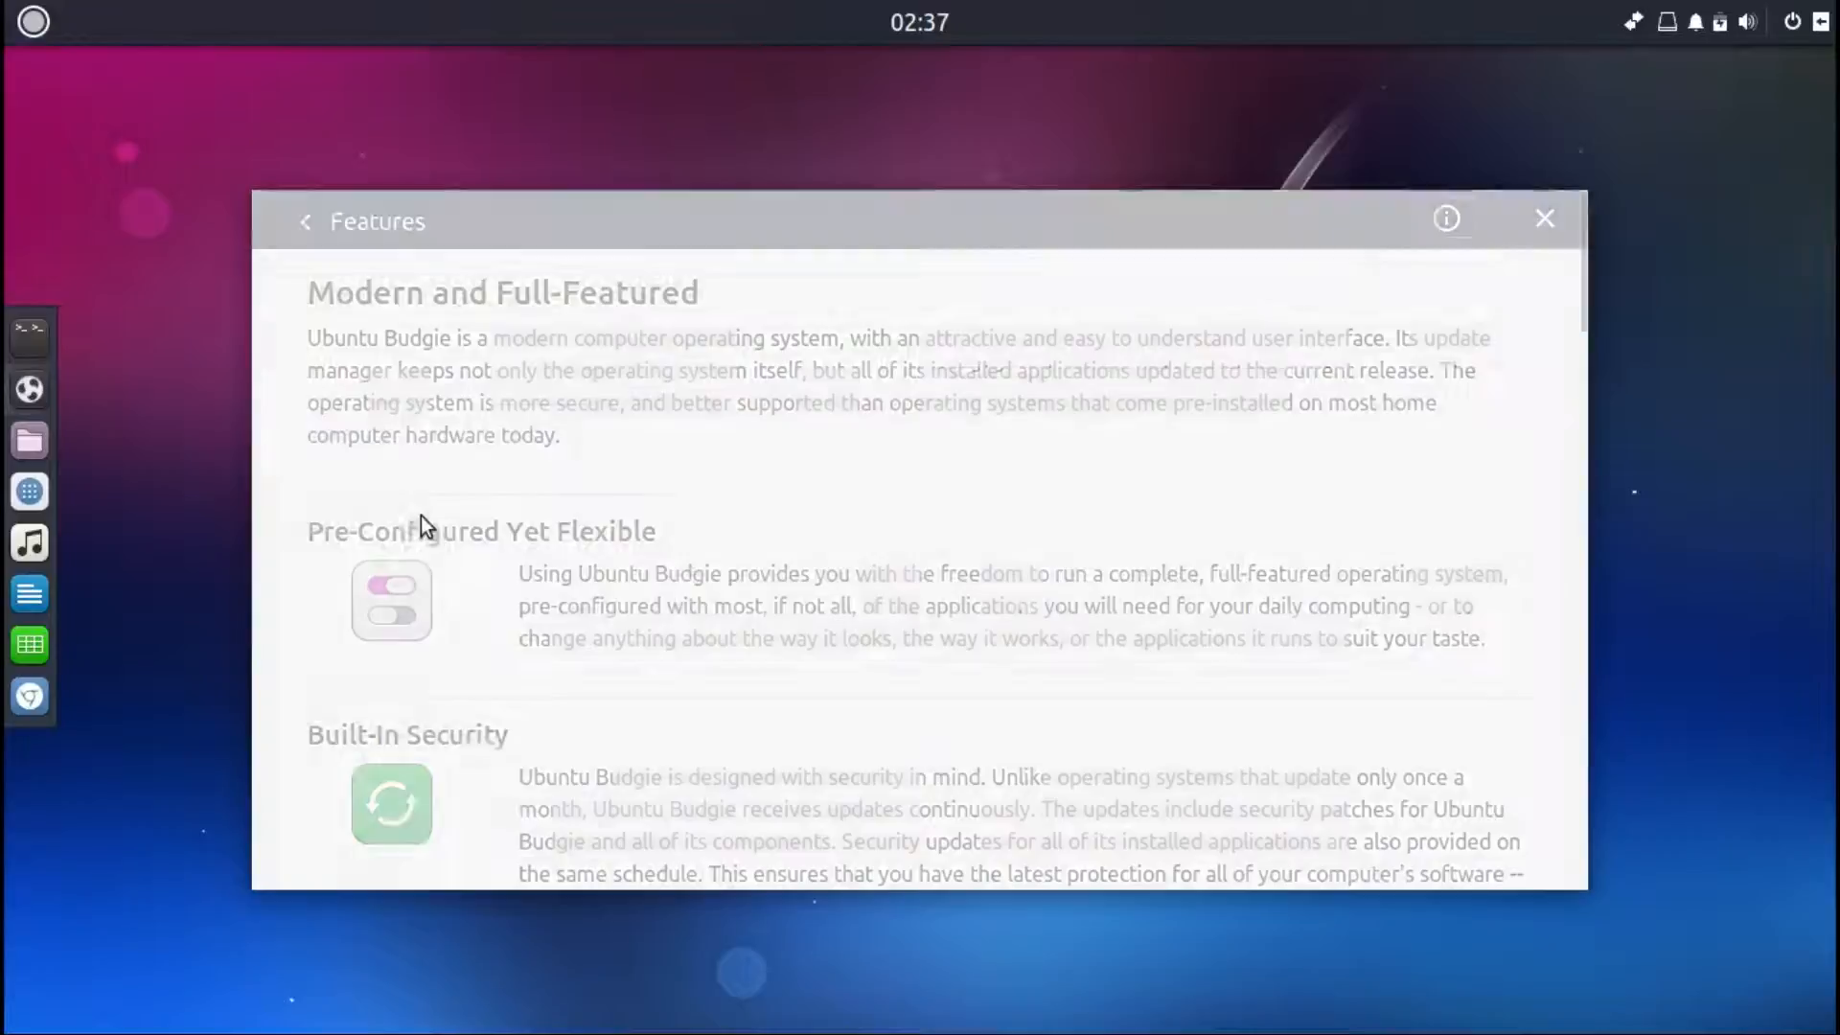
left_click_drag(1579, 306, 1652, 892)
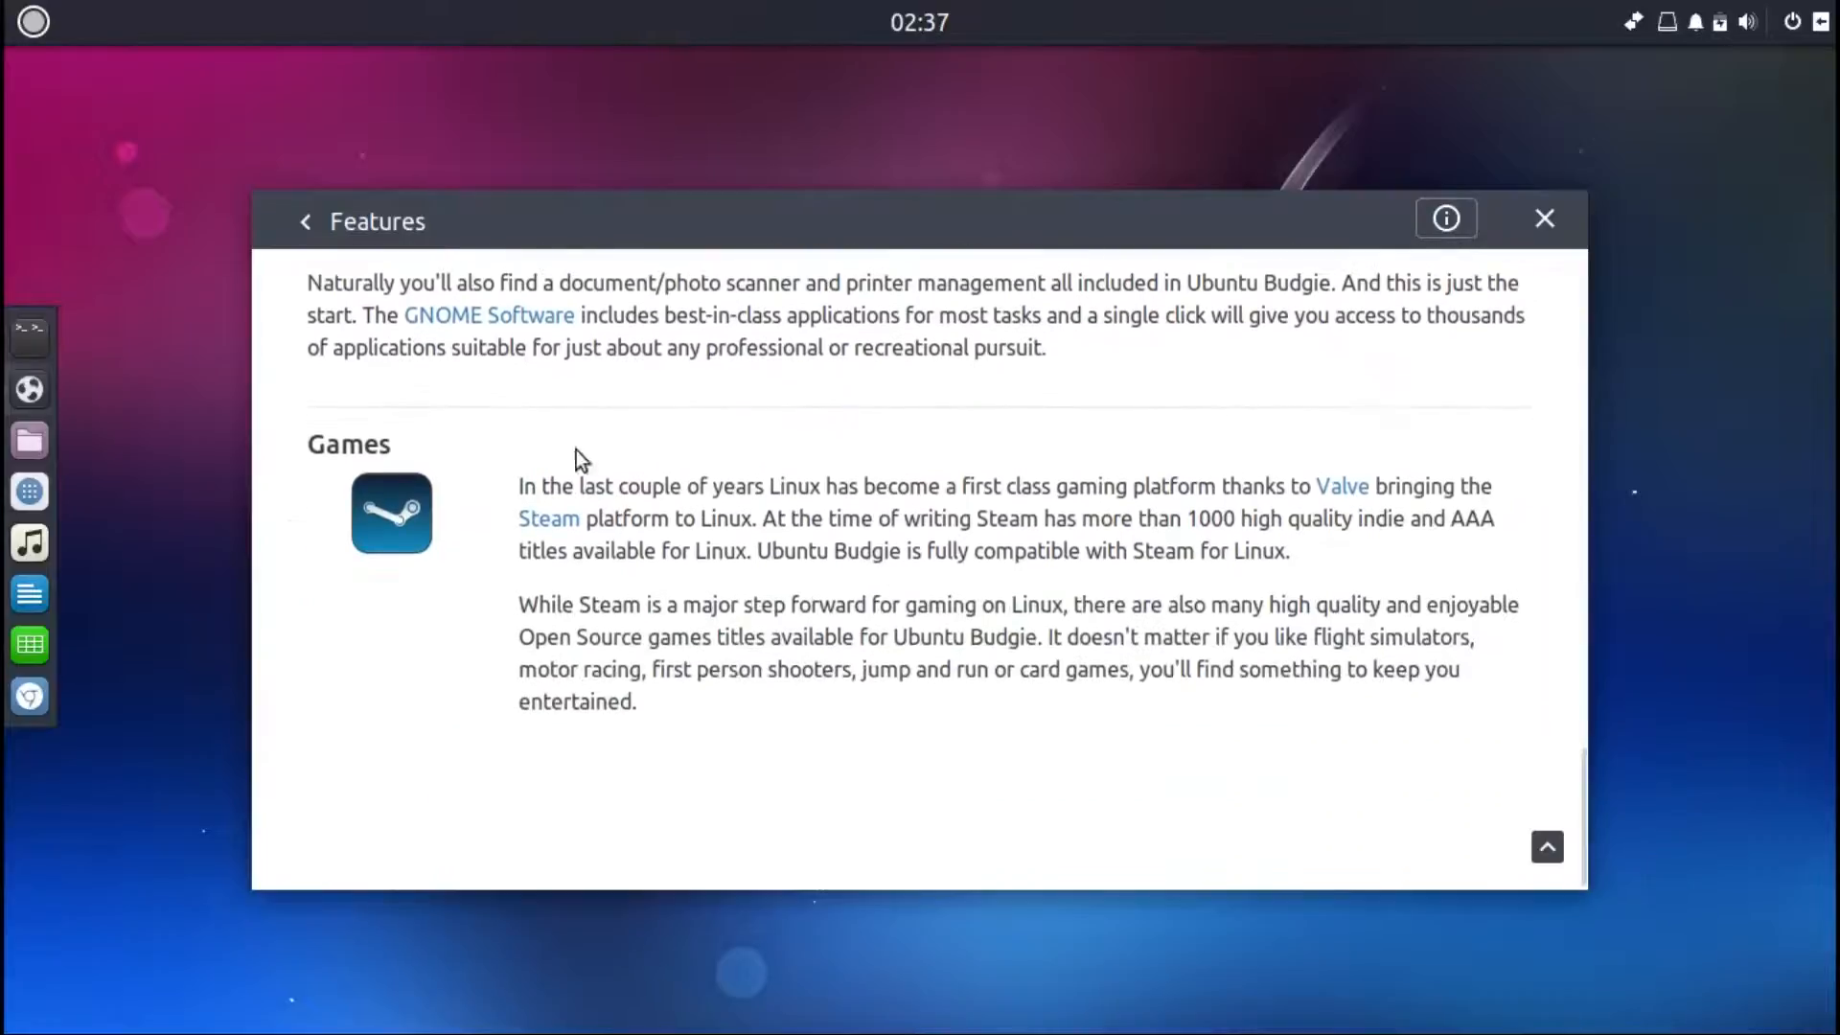
left_click(301, 225)
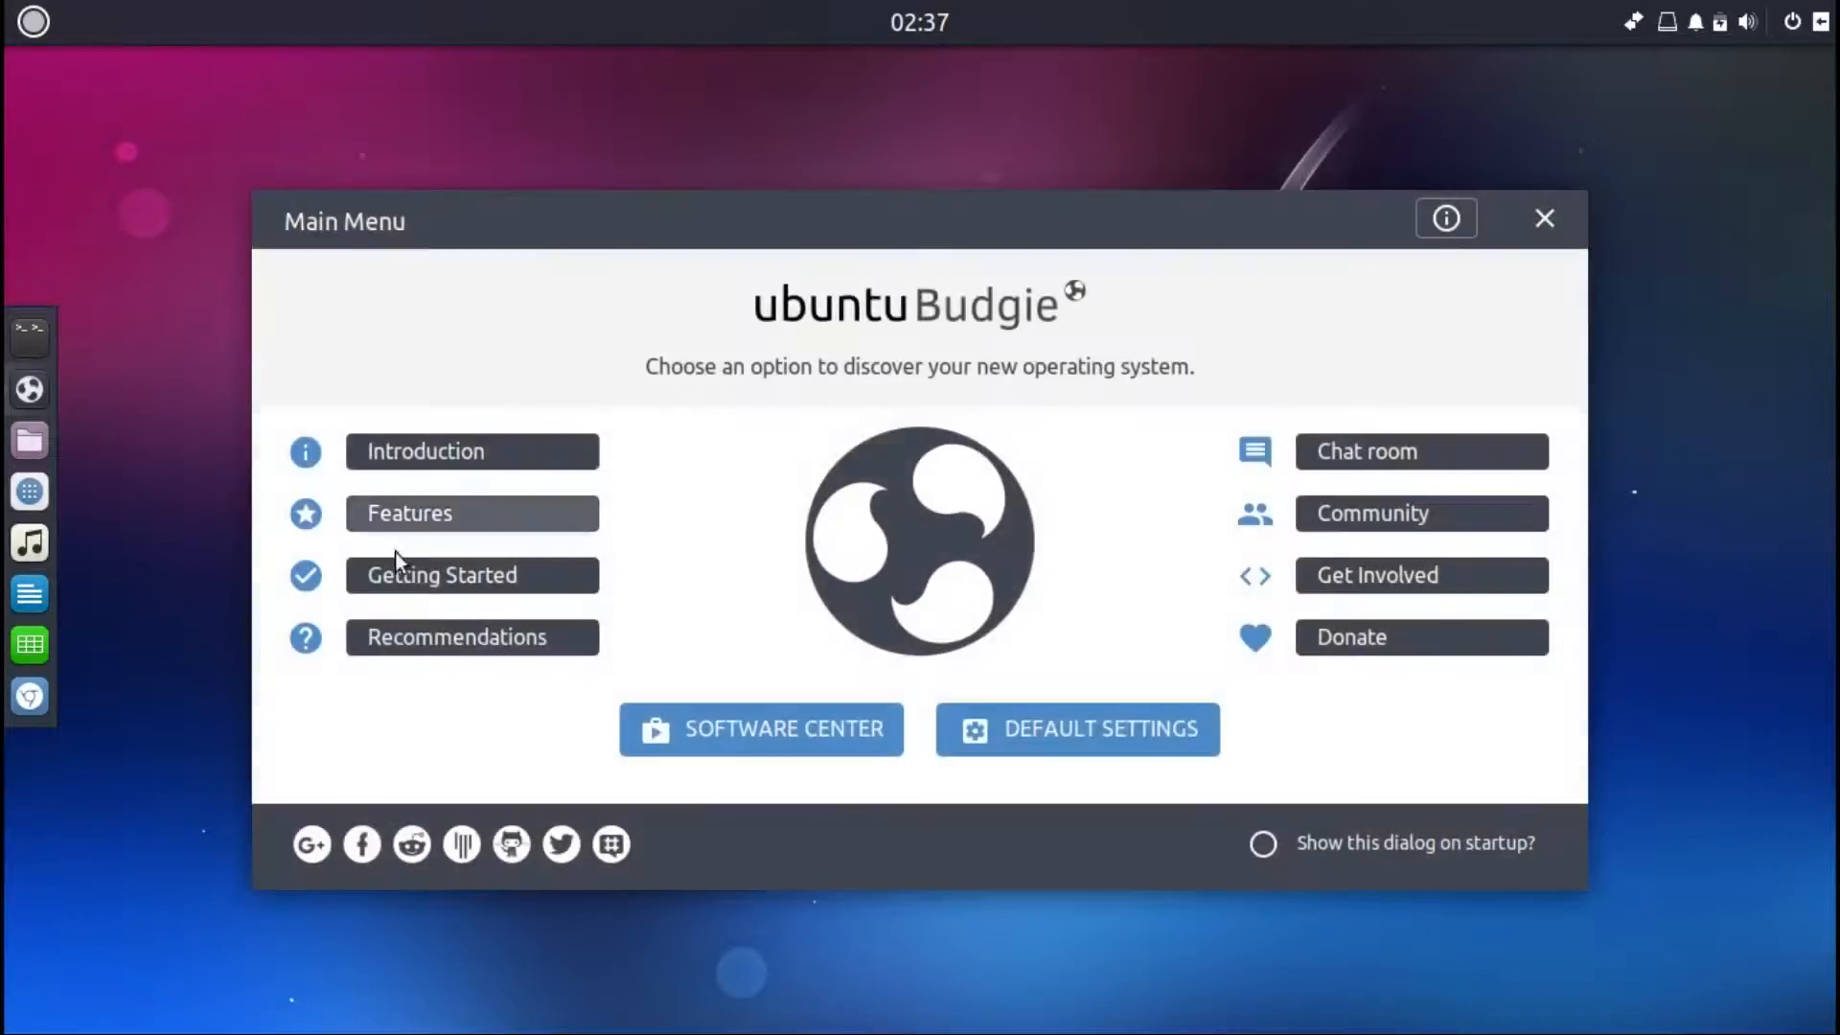
Step: Open Getting Started and view the Updates & Extras topic
left_click(397, 575)
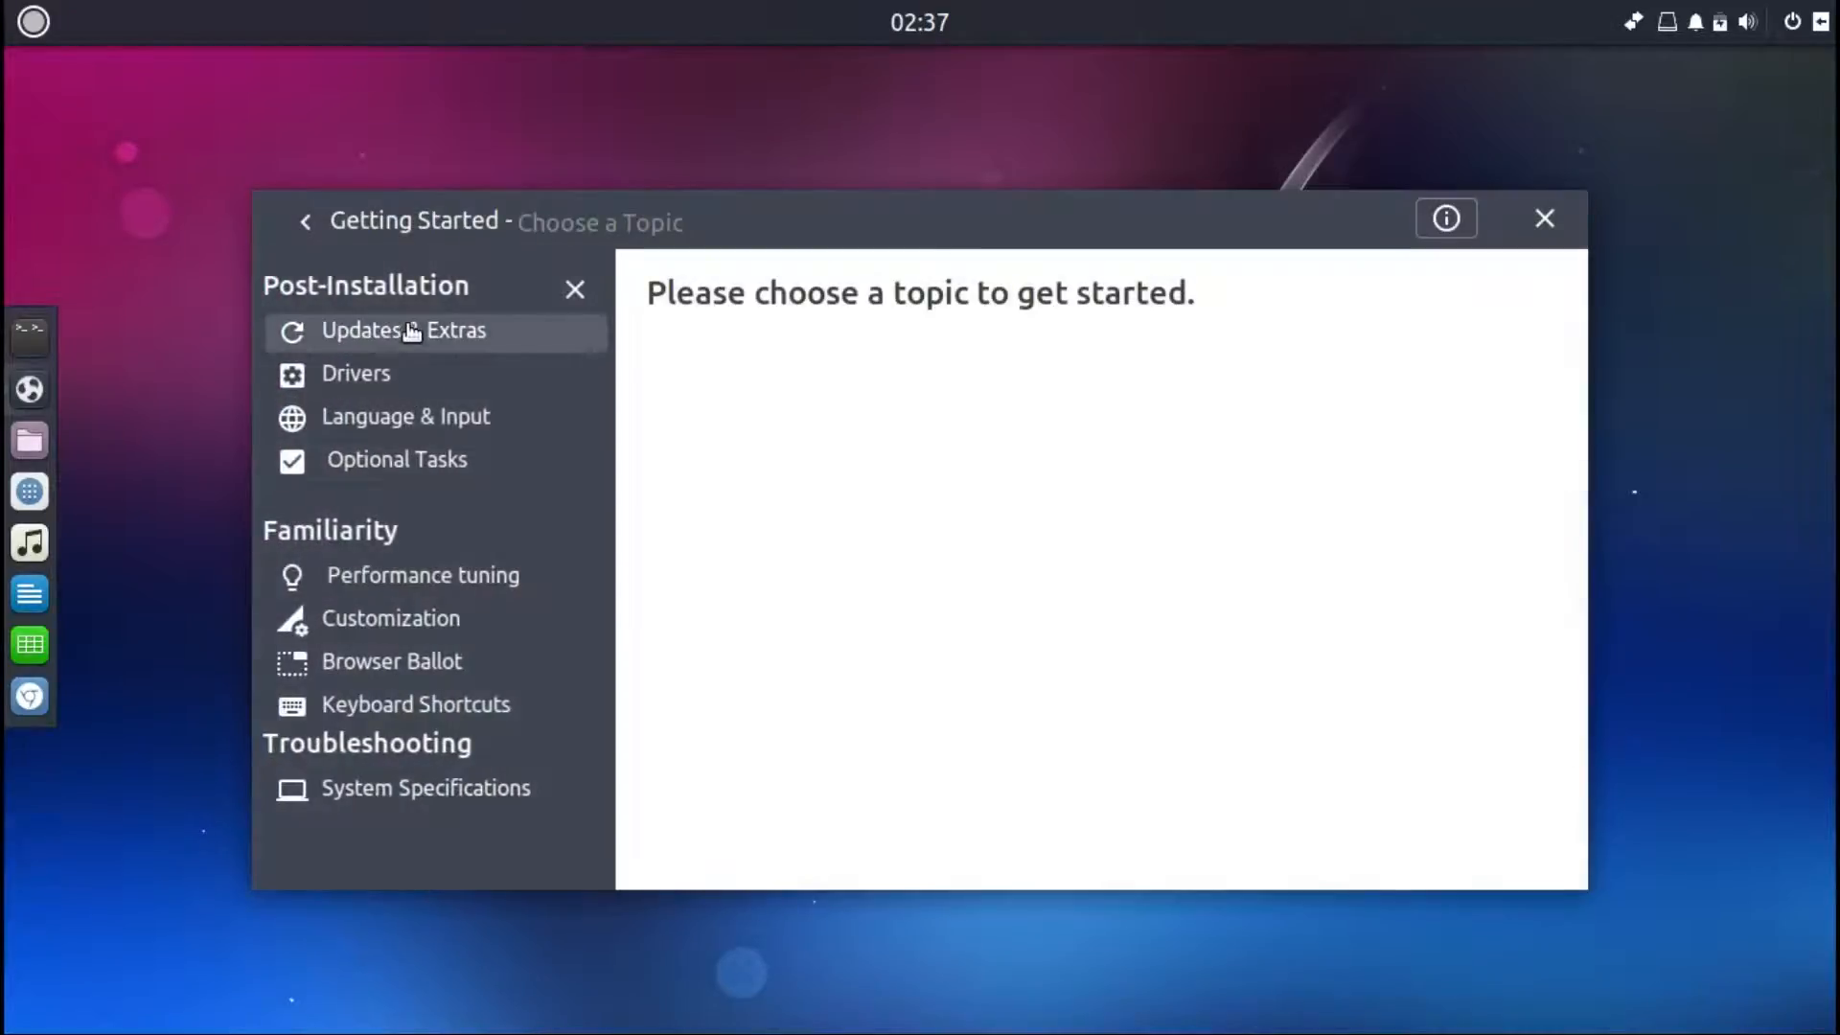
left_click(412, 331)
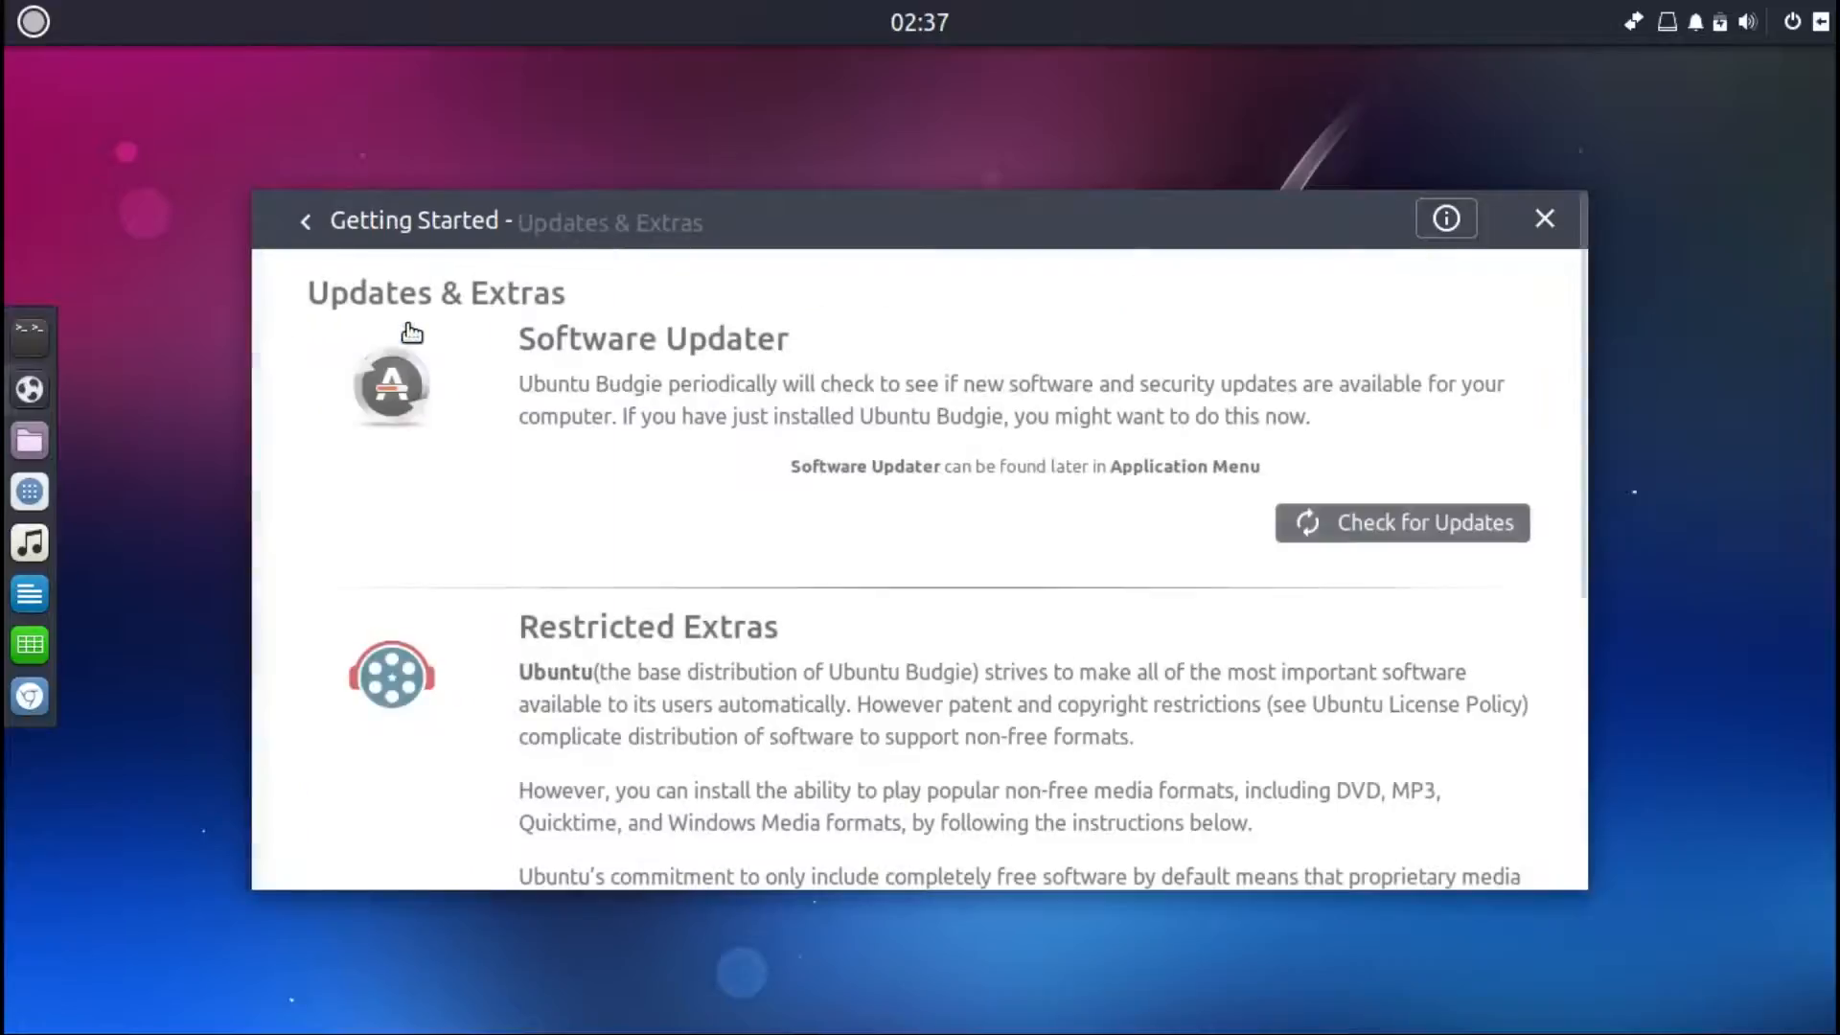
left_click_drag(1579, 266, 1551, 178)
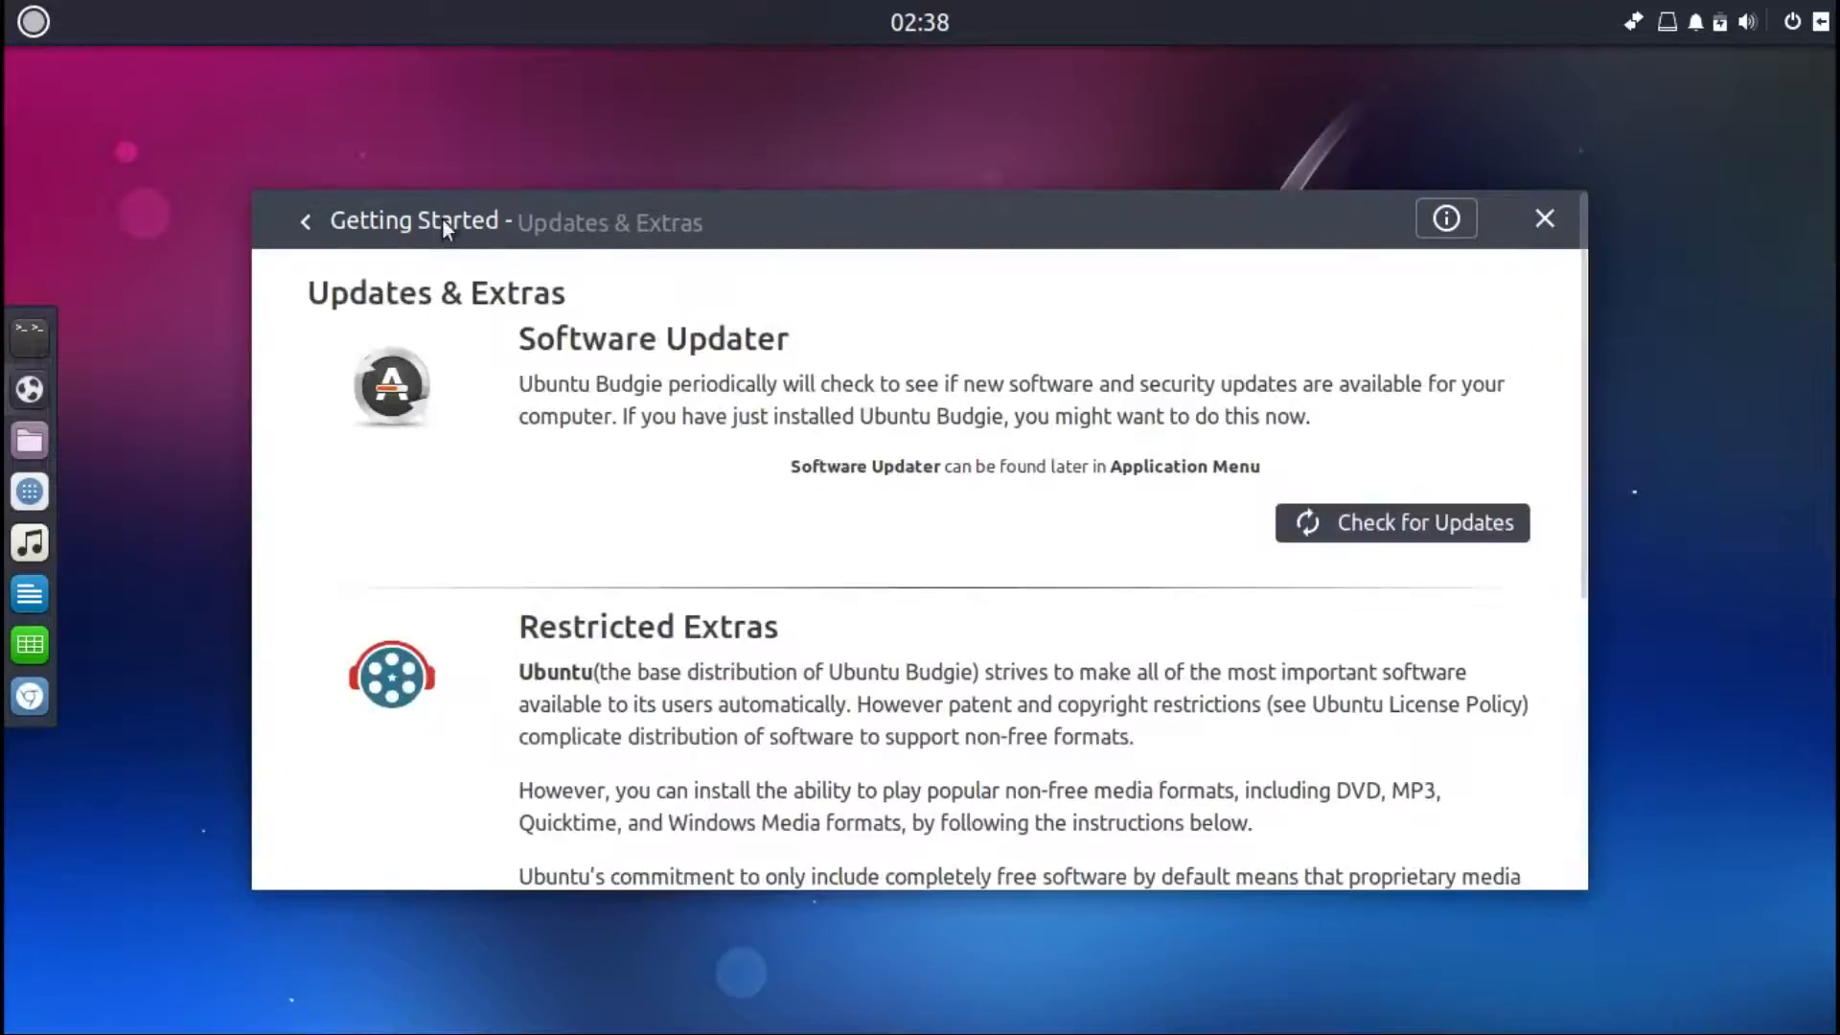
left_click(307, 222)
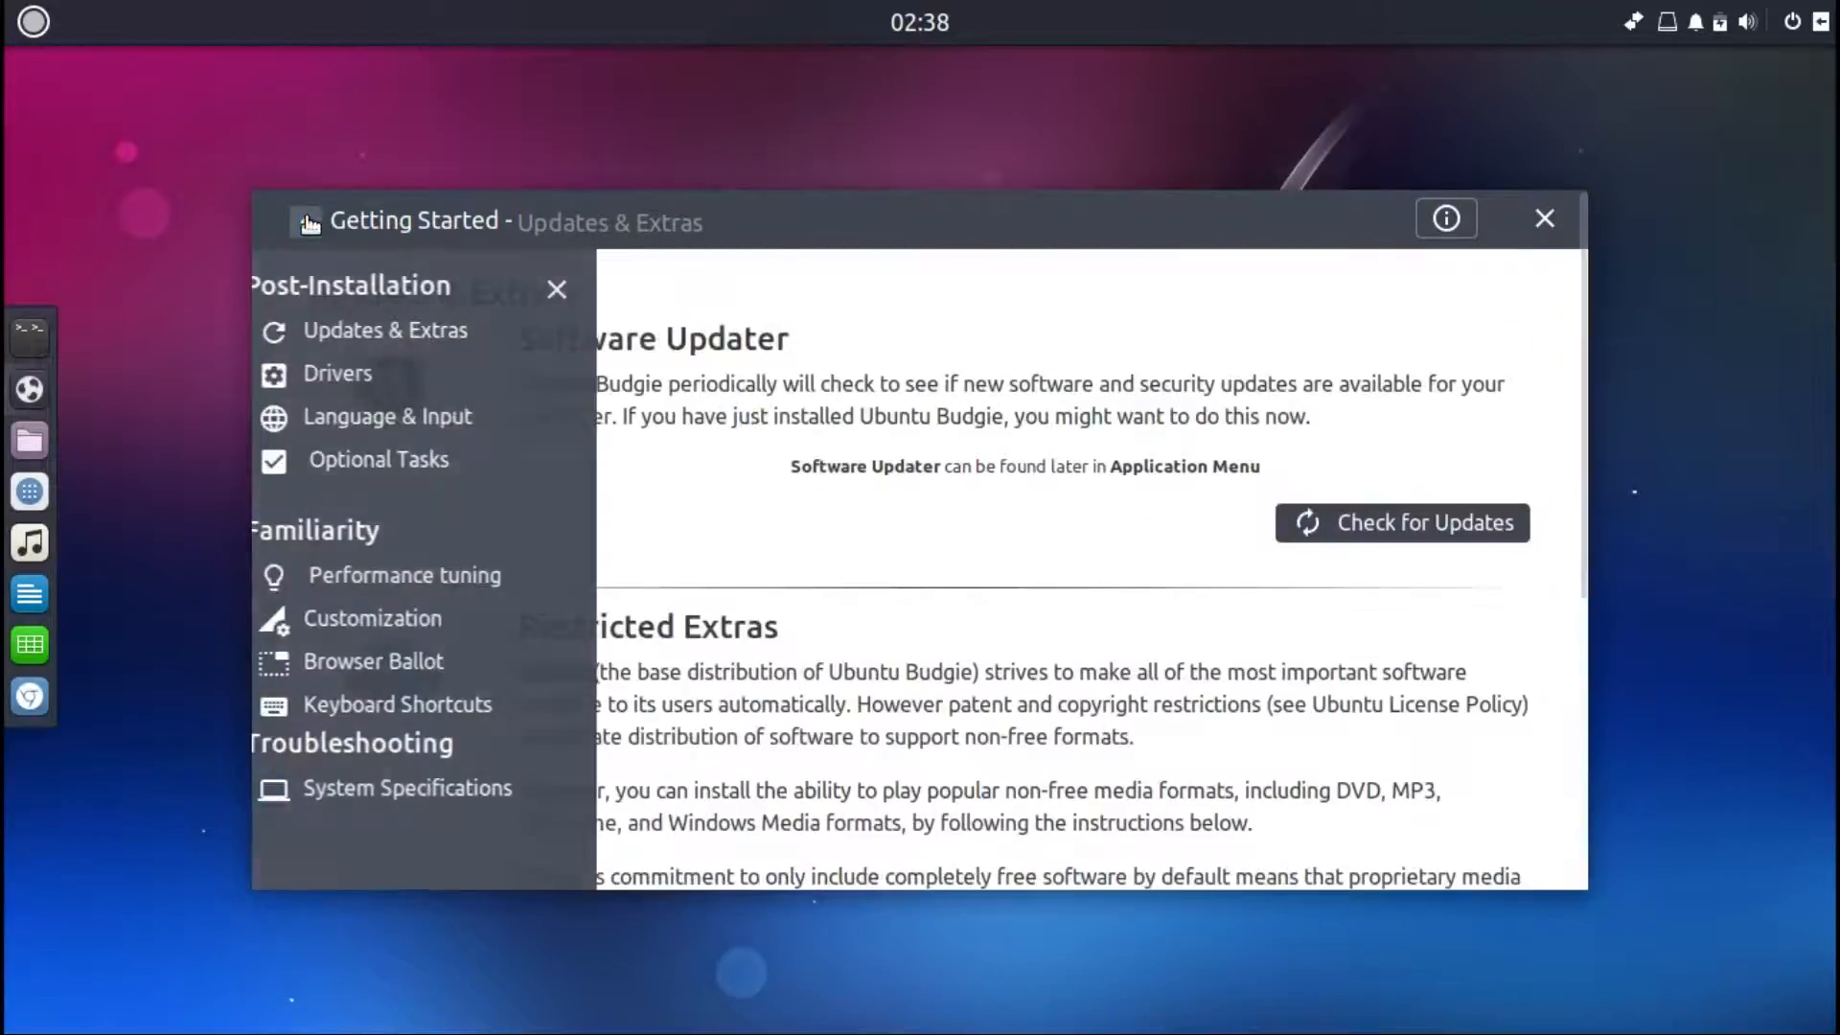
Step: Read the Drivers topic, then view the Language & Input topic
left_click(351, 372)
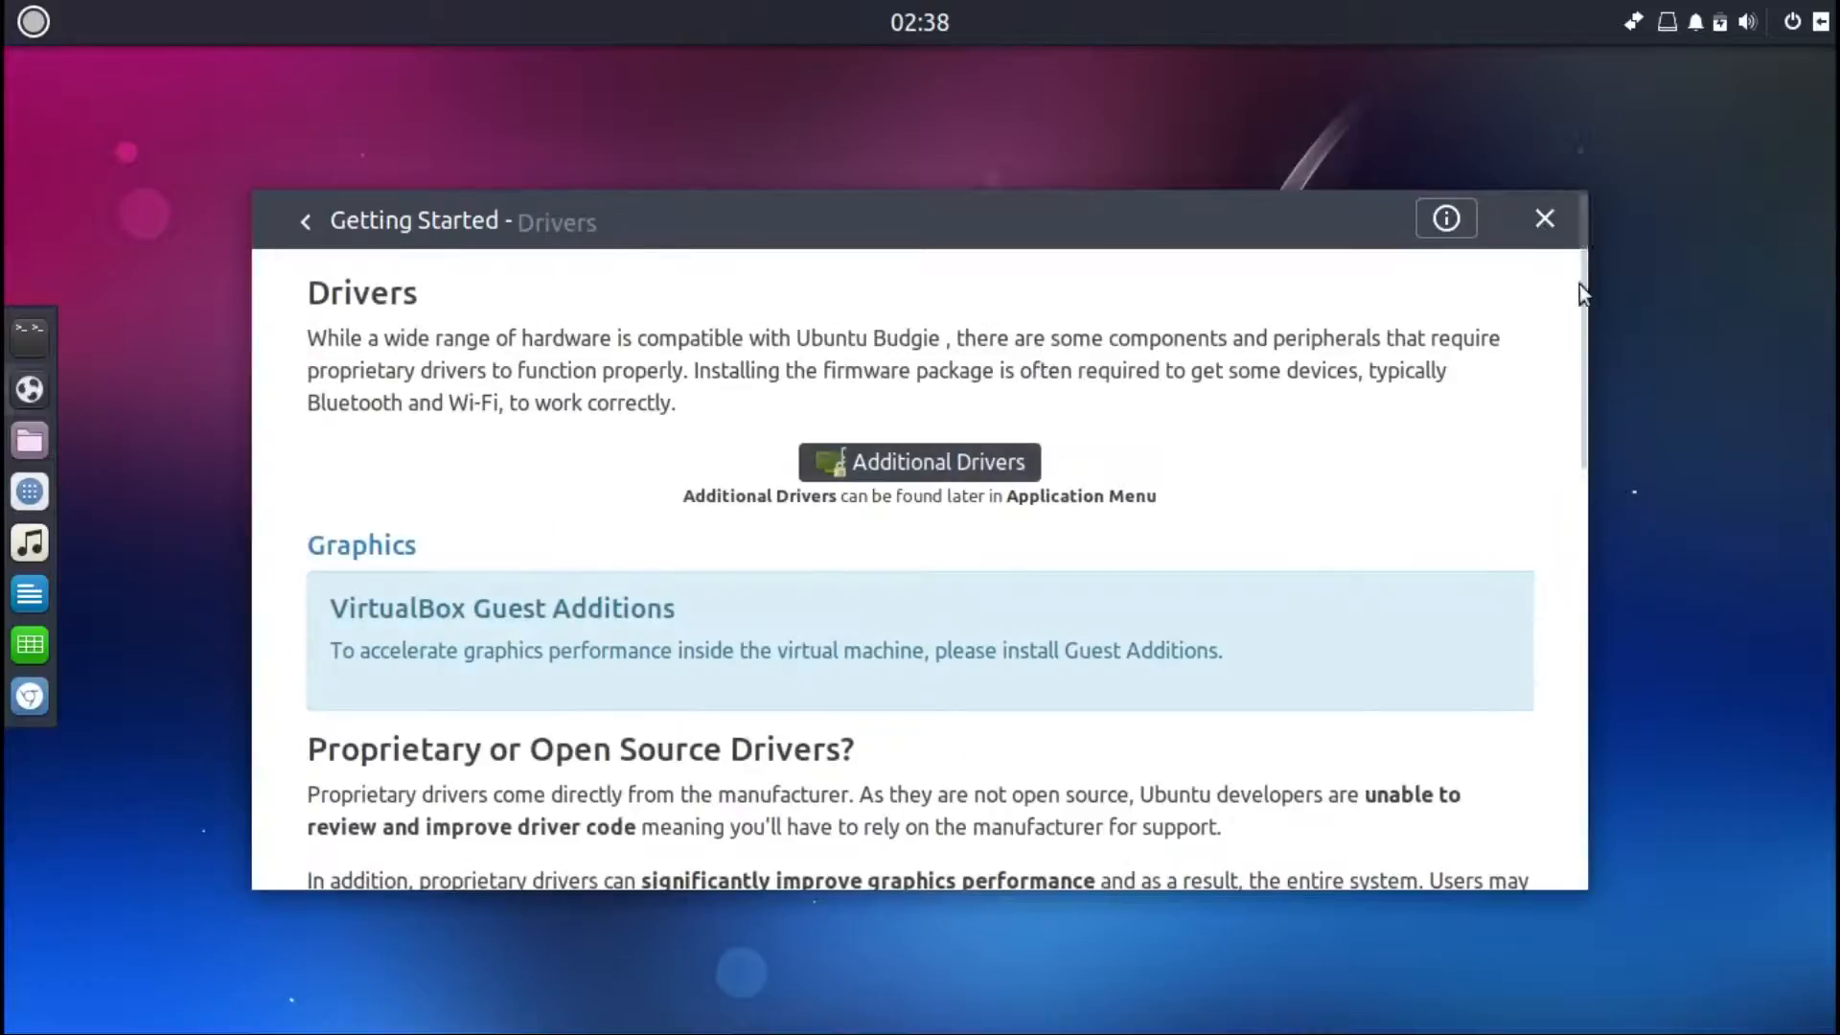
left_click_drag(1579, 288, 1620, 757)
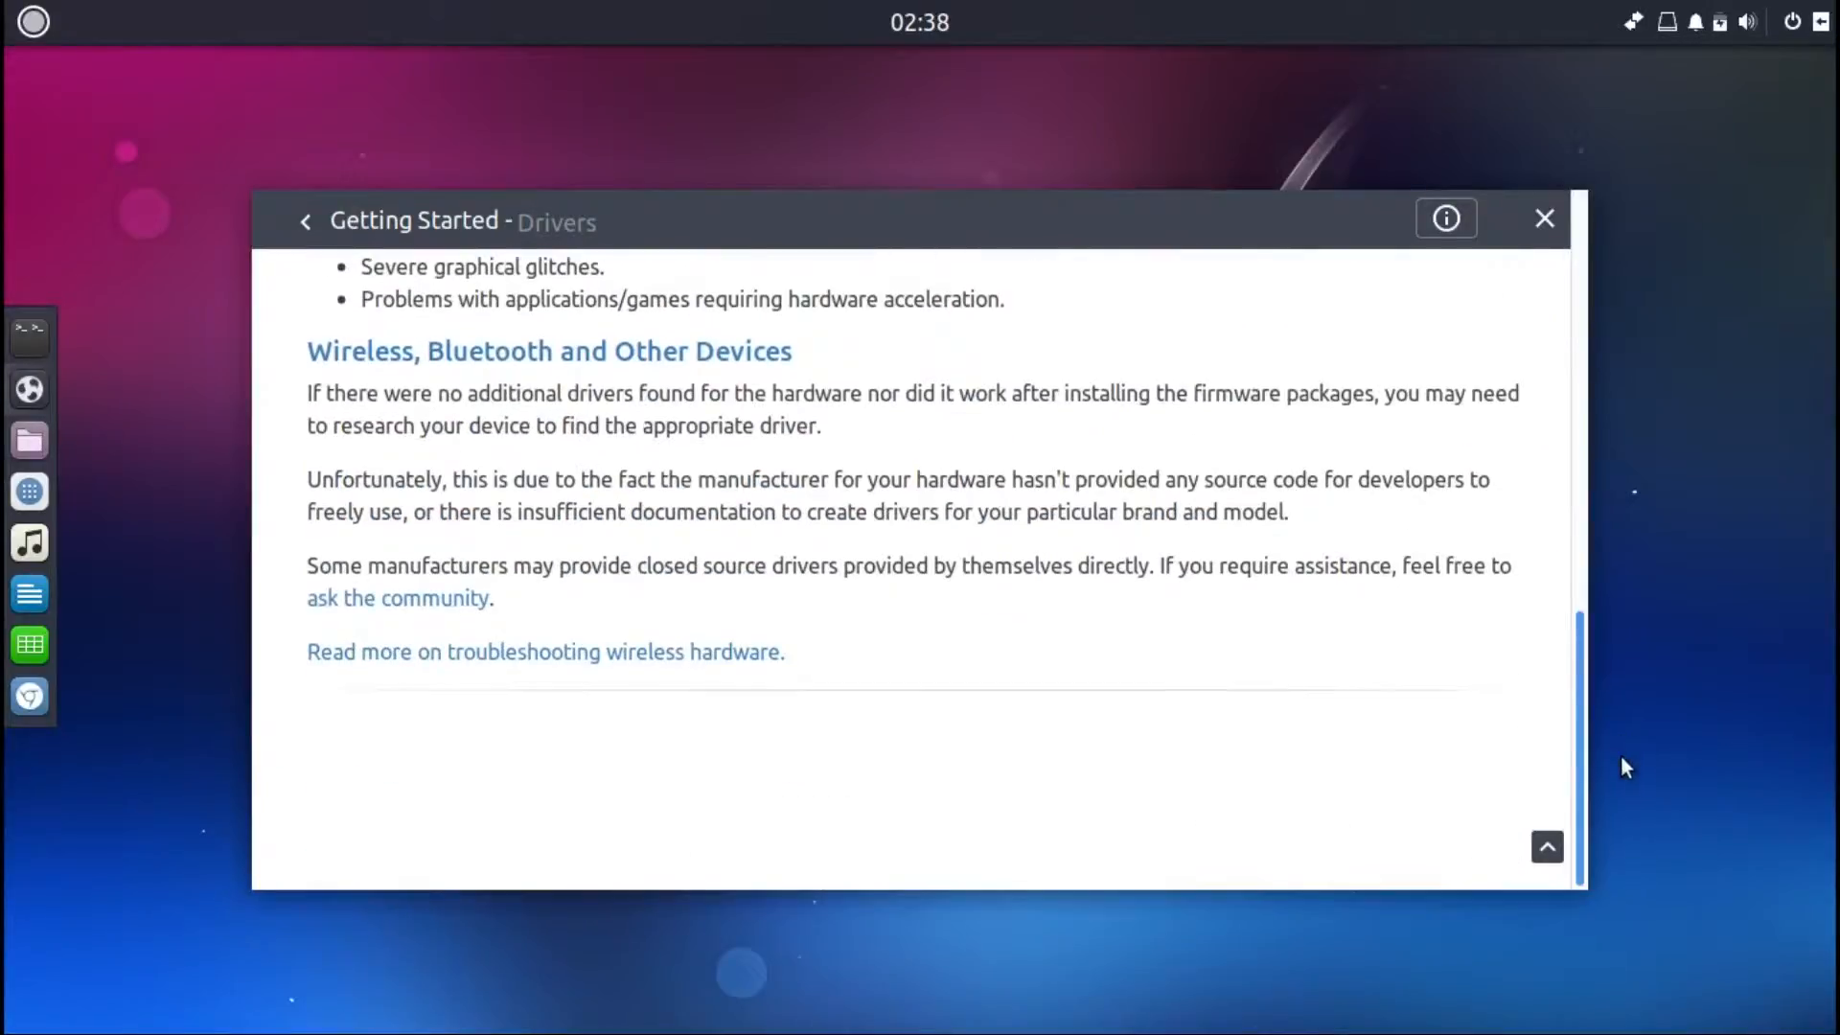
left_click(305, 222)
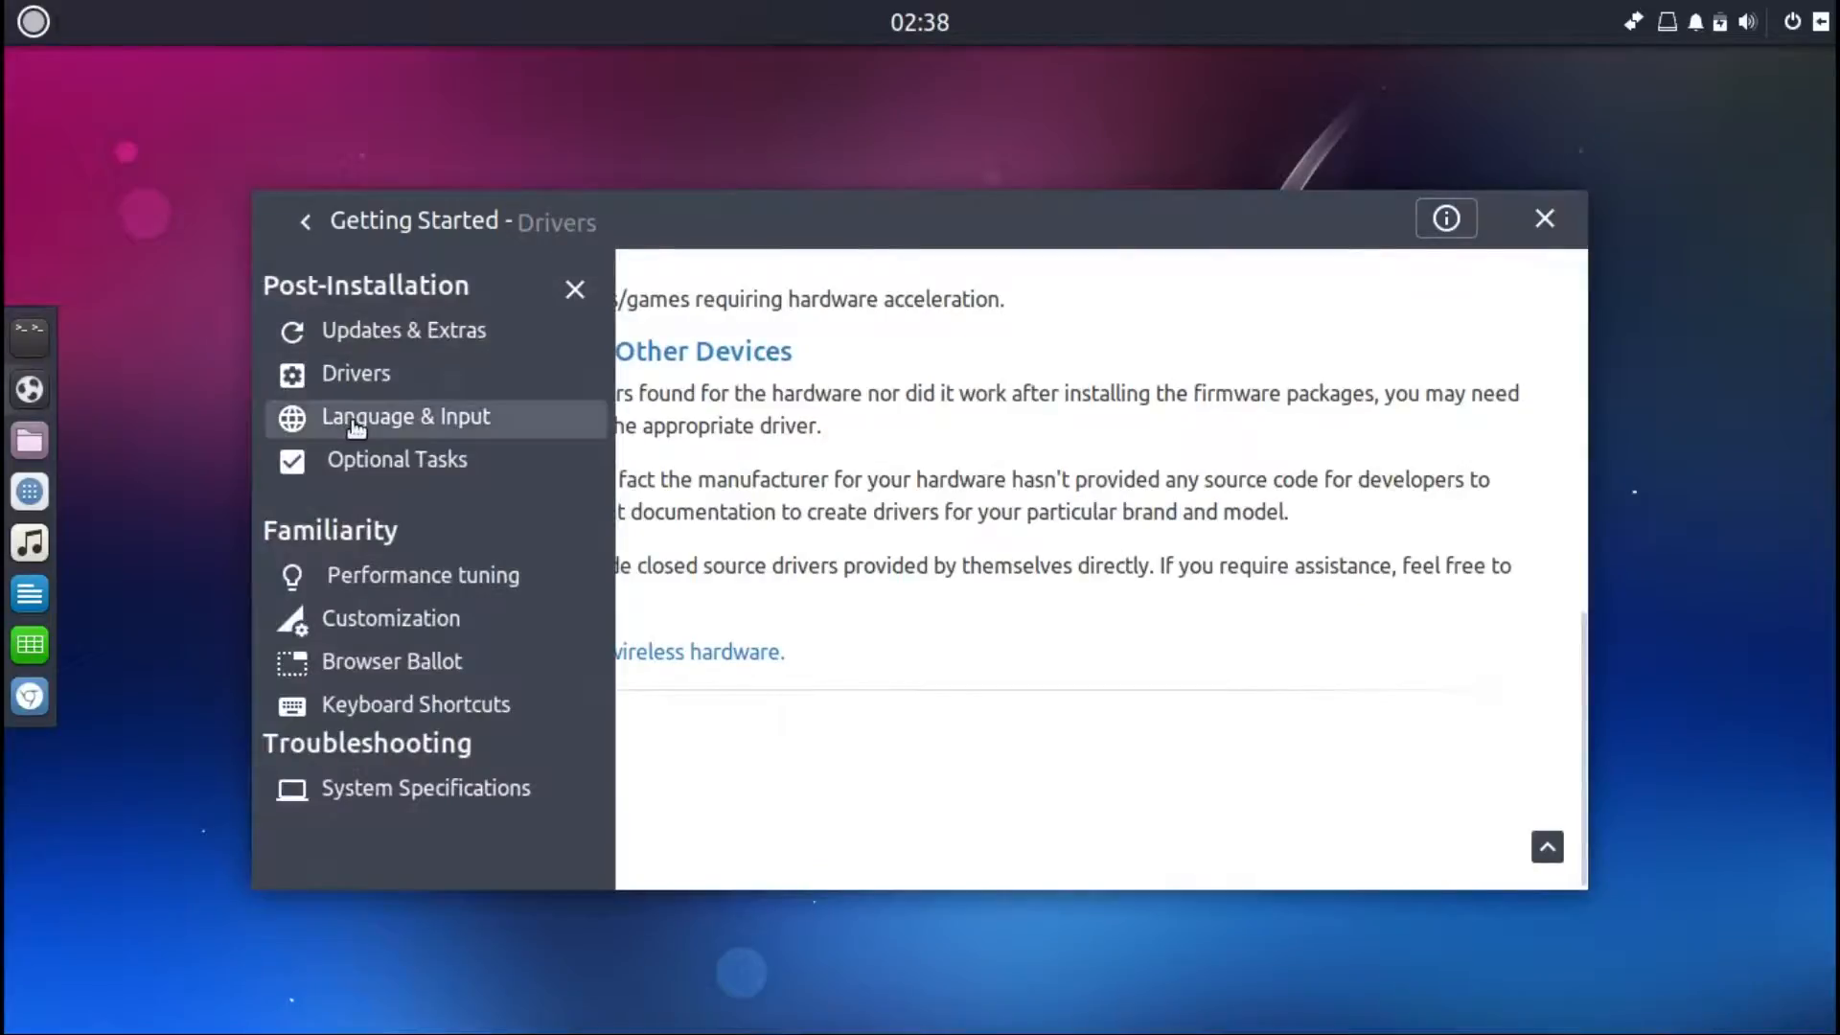
left_click(357, 420)
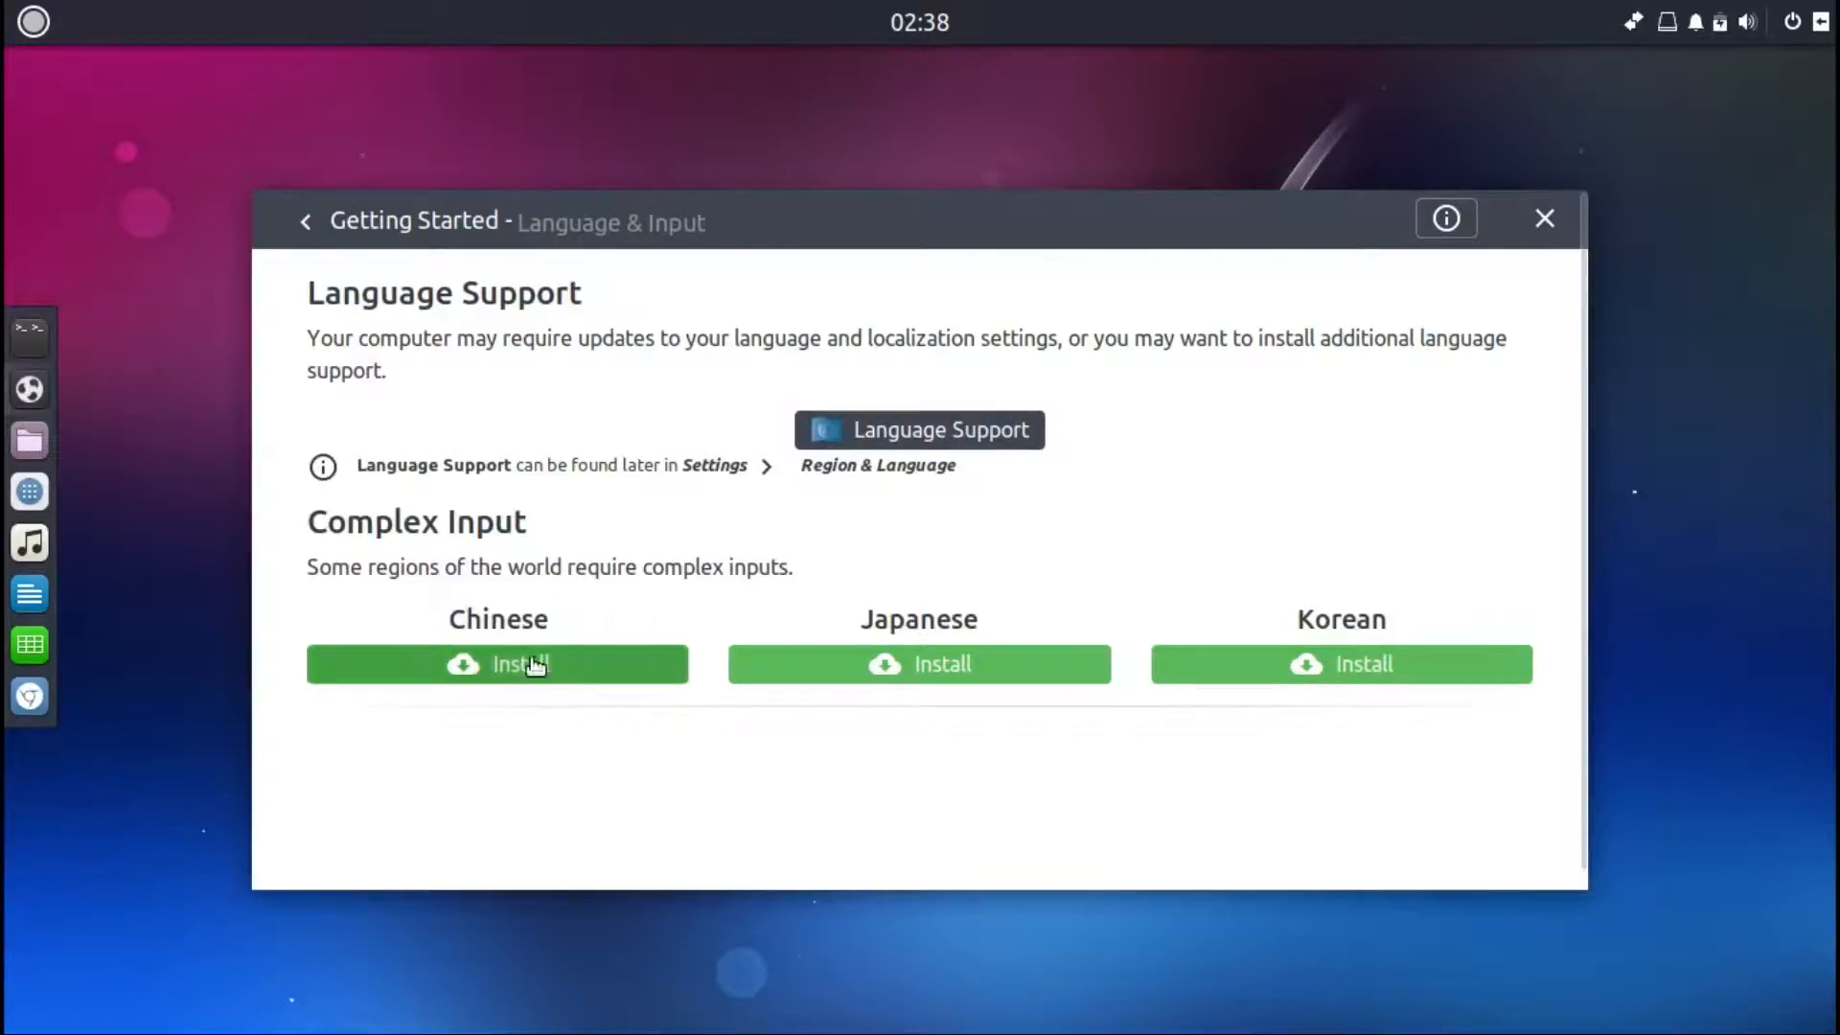
left_click(305, 226)
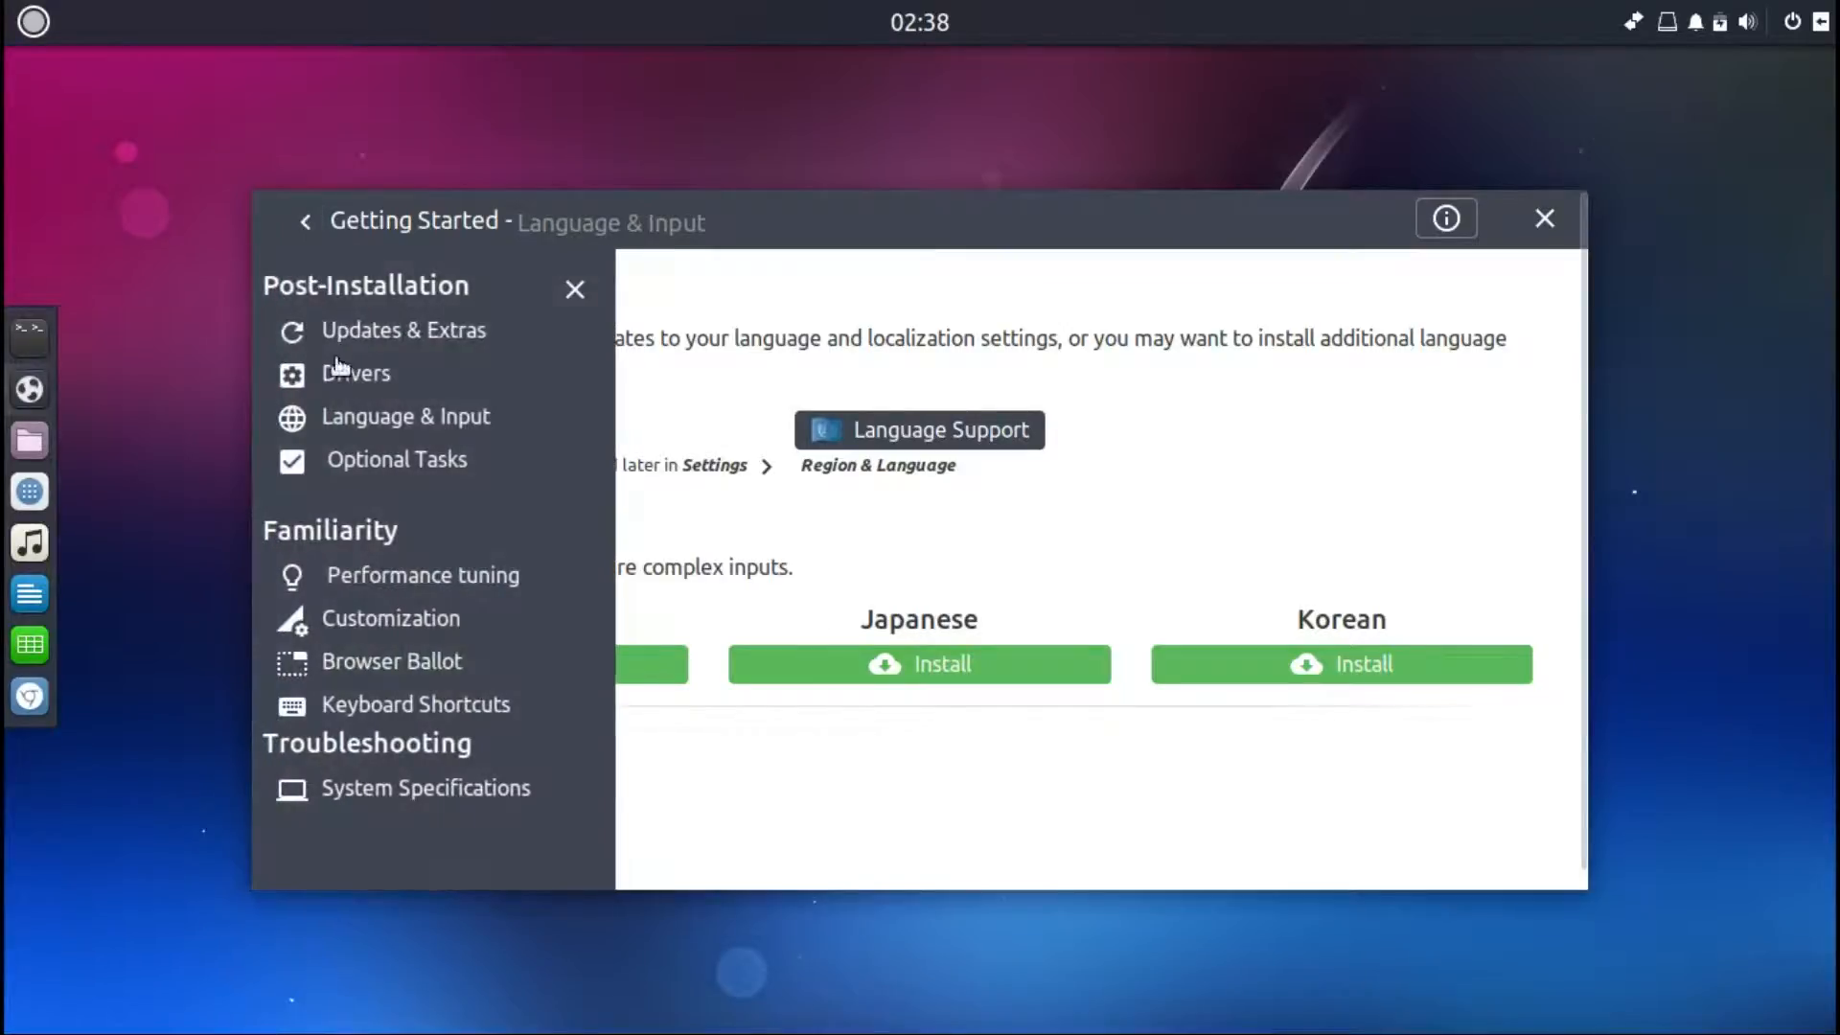
Step: Scroll through the Optional Tasks topic on backups, firewall and user management
left_click(347, 463)
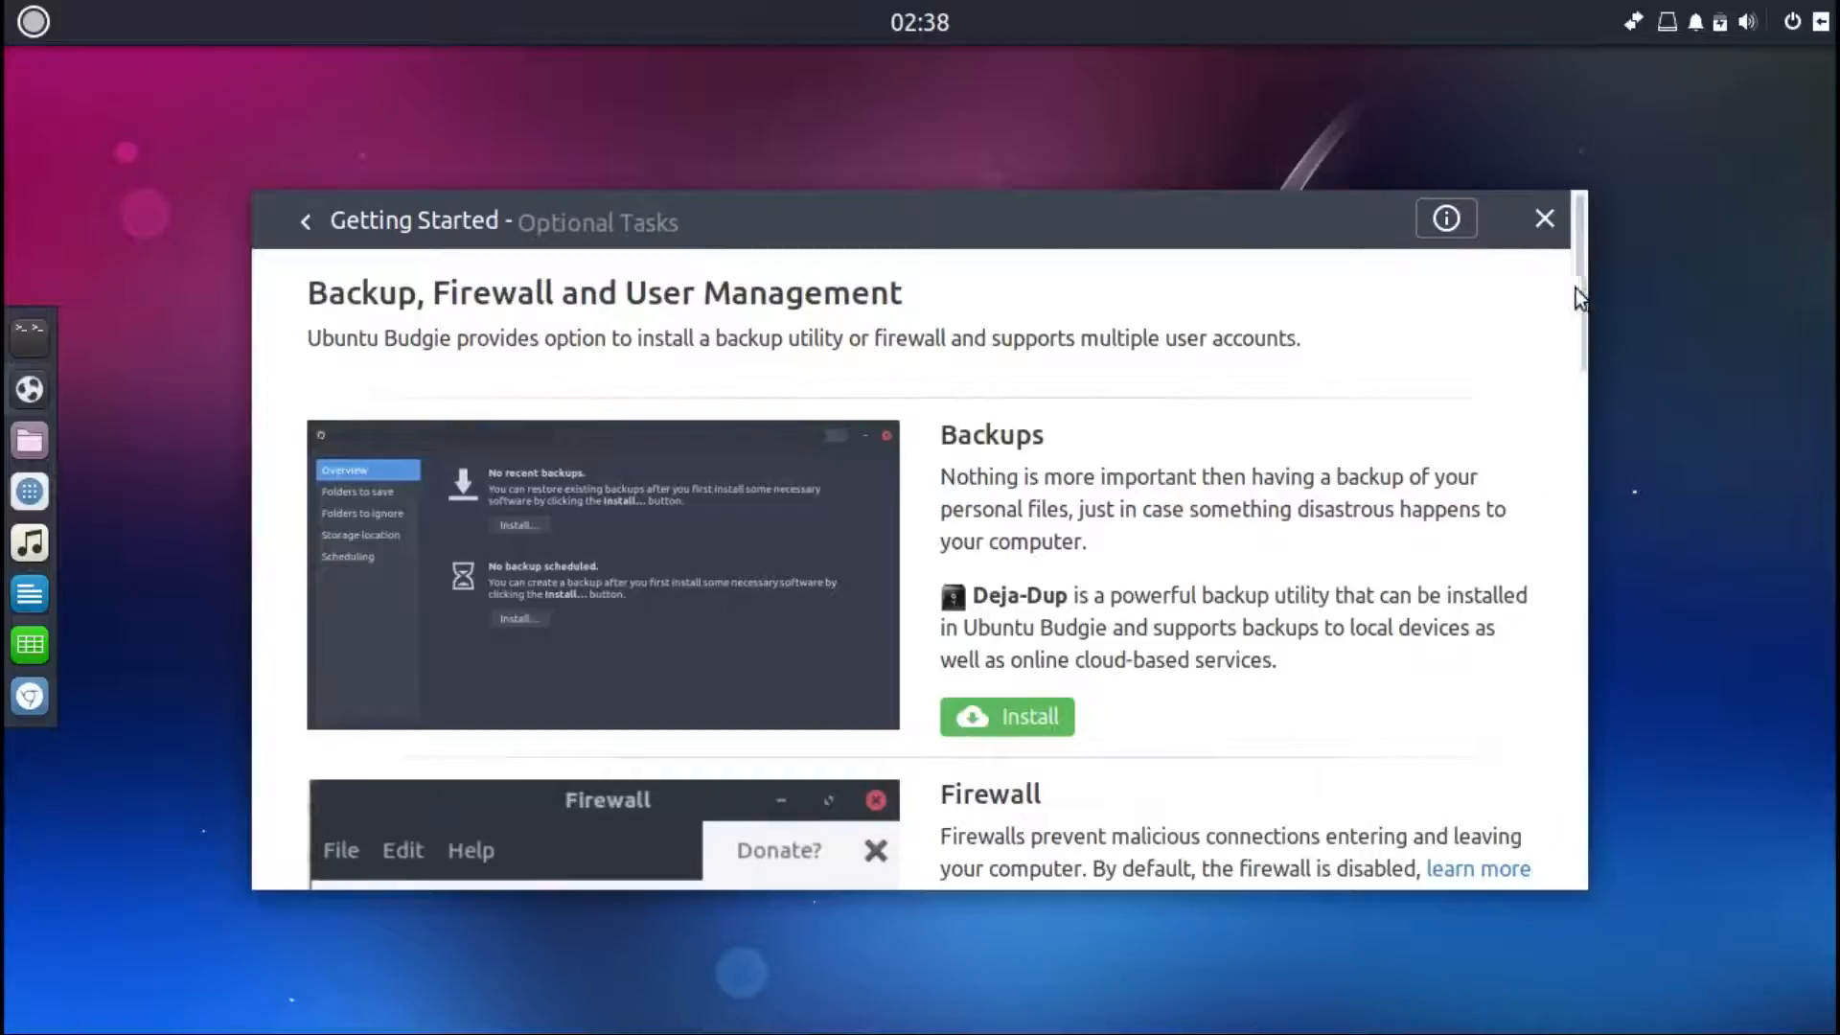
scroll(1581, 297, "down", 5)
scroll(1590, 360, "down", 10)
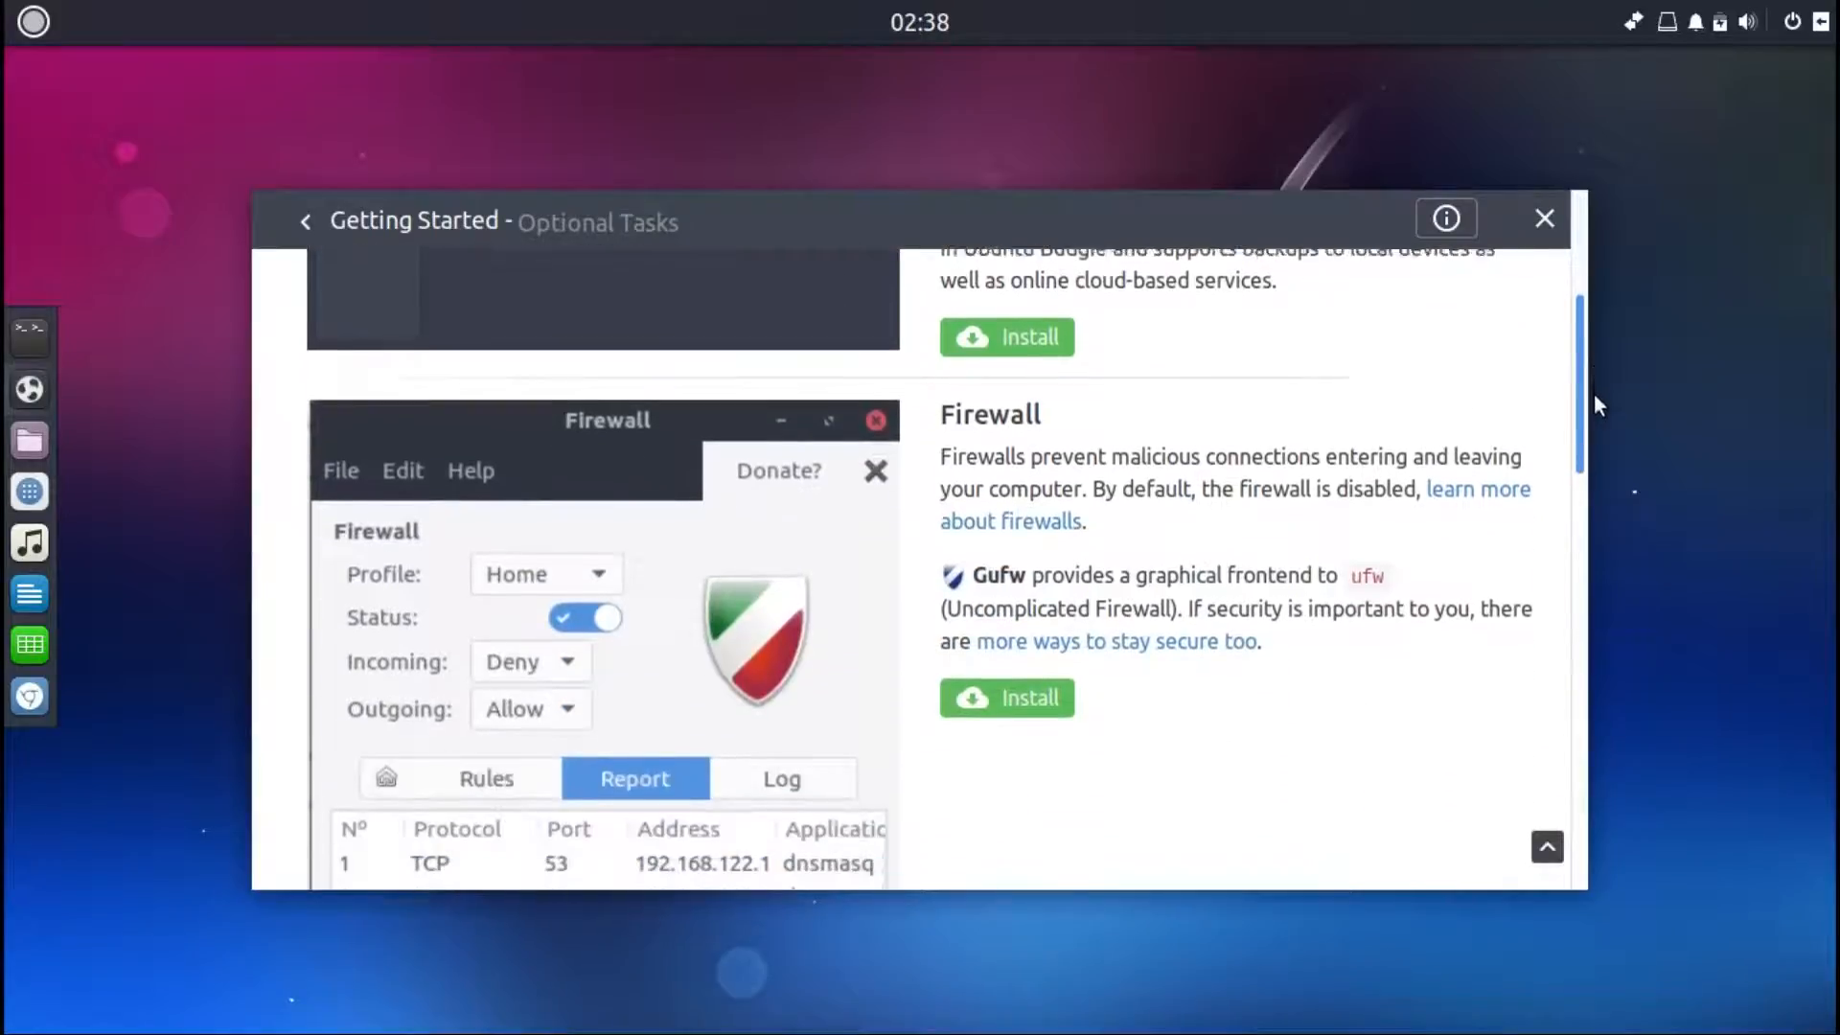
scroll(1576, 503, "down", 12)
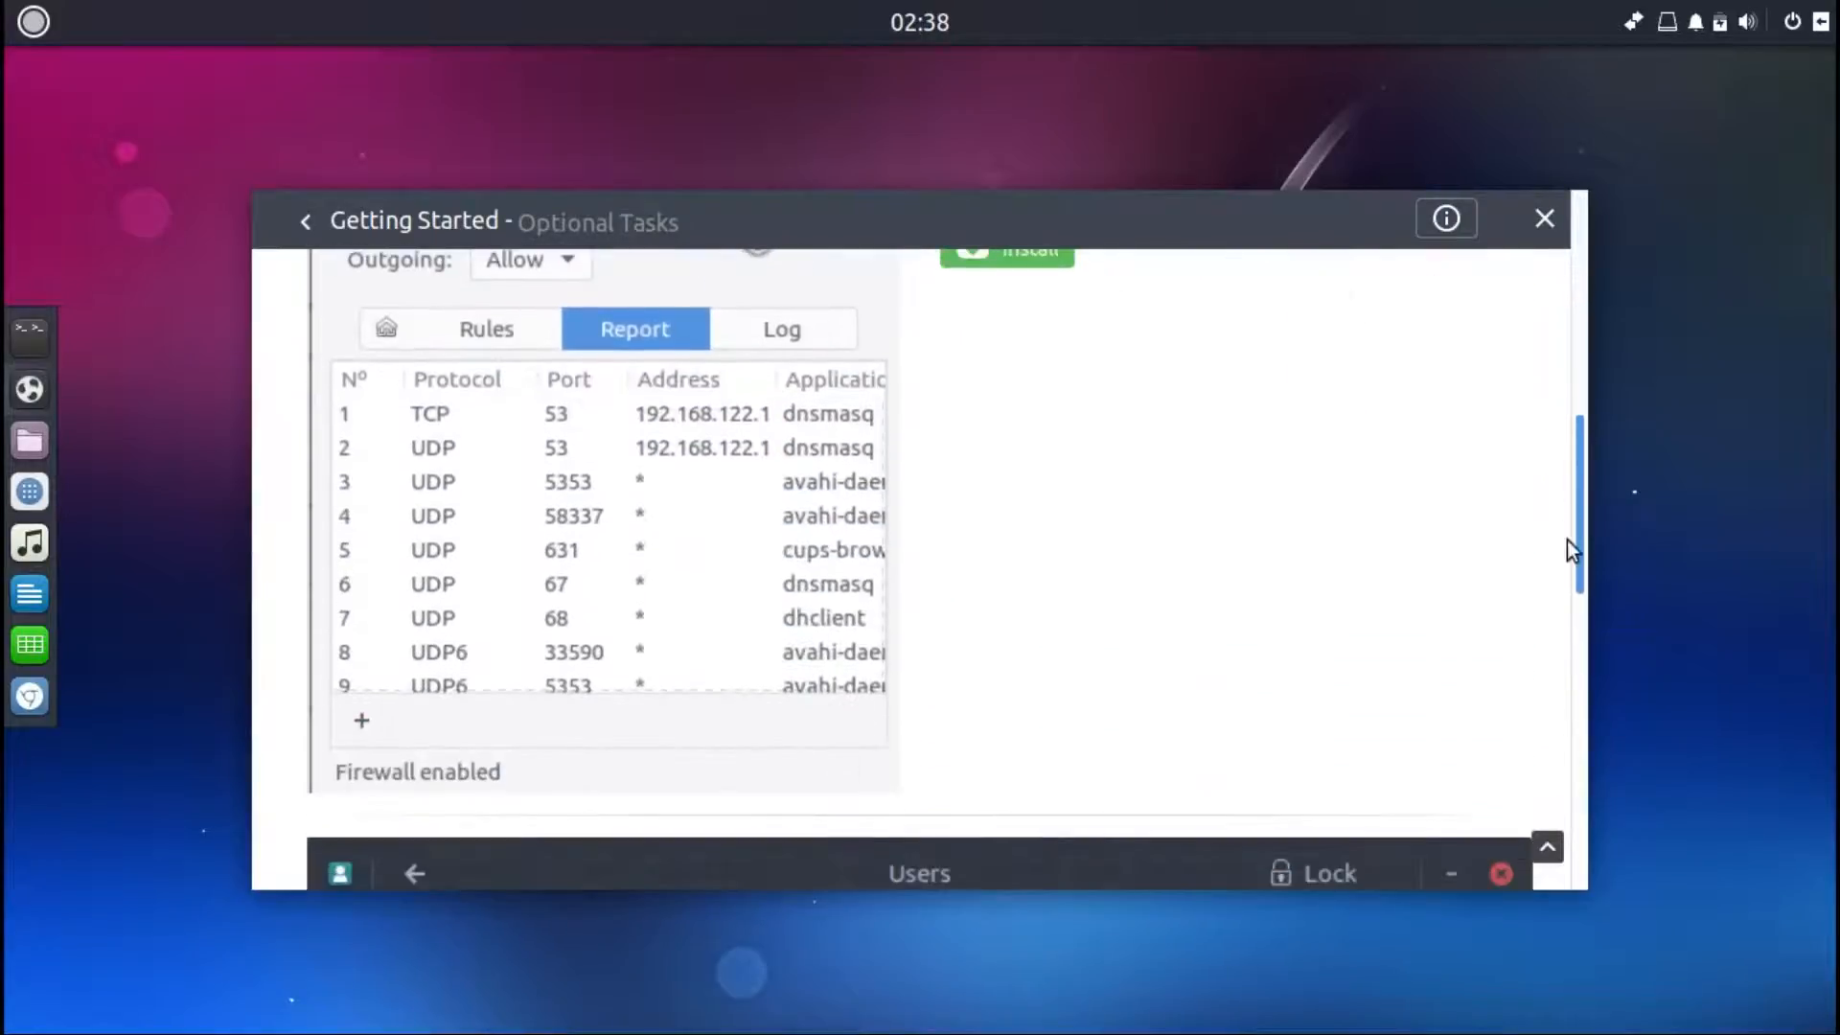
scroll(1584, 661, "down", 12)
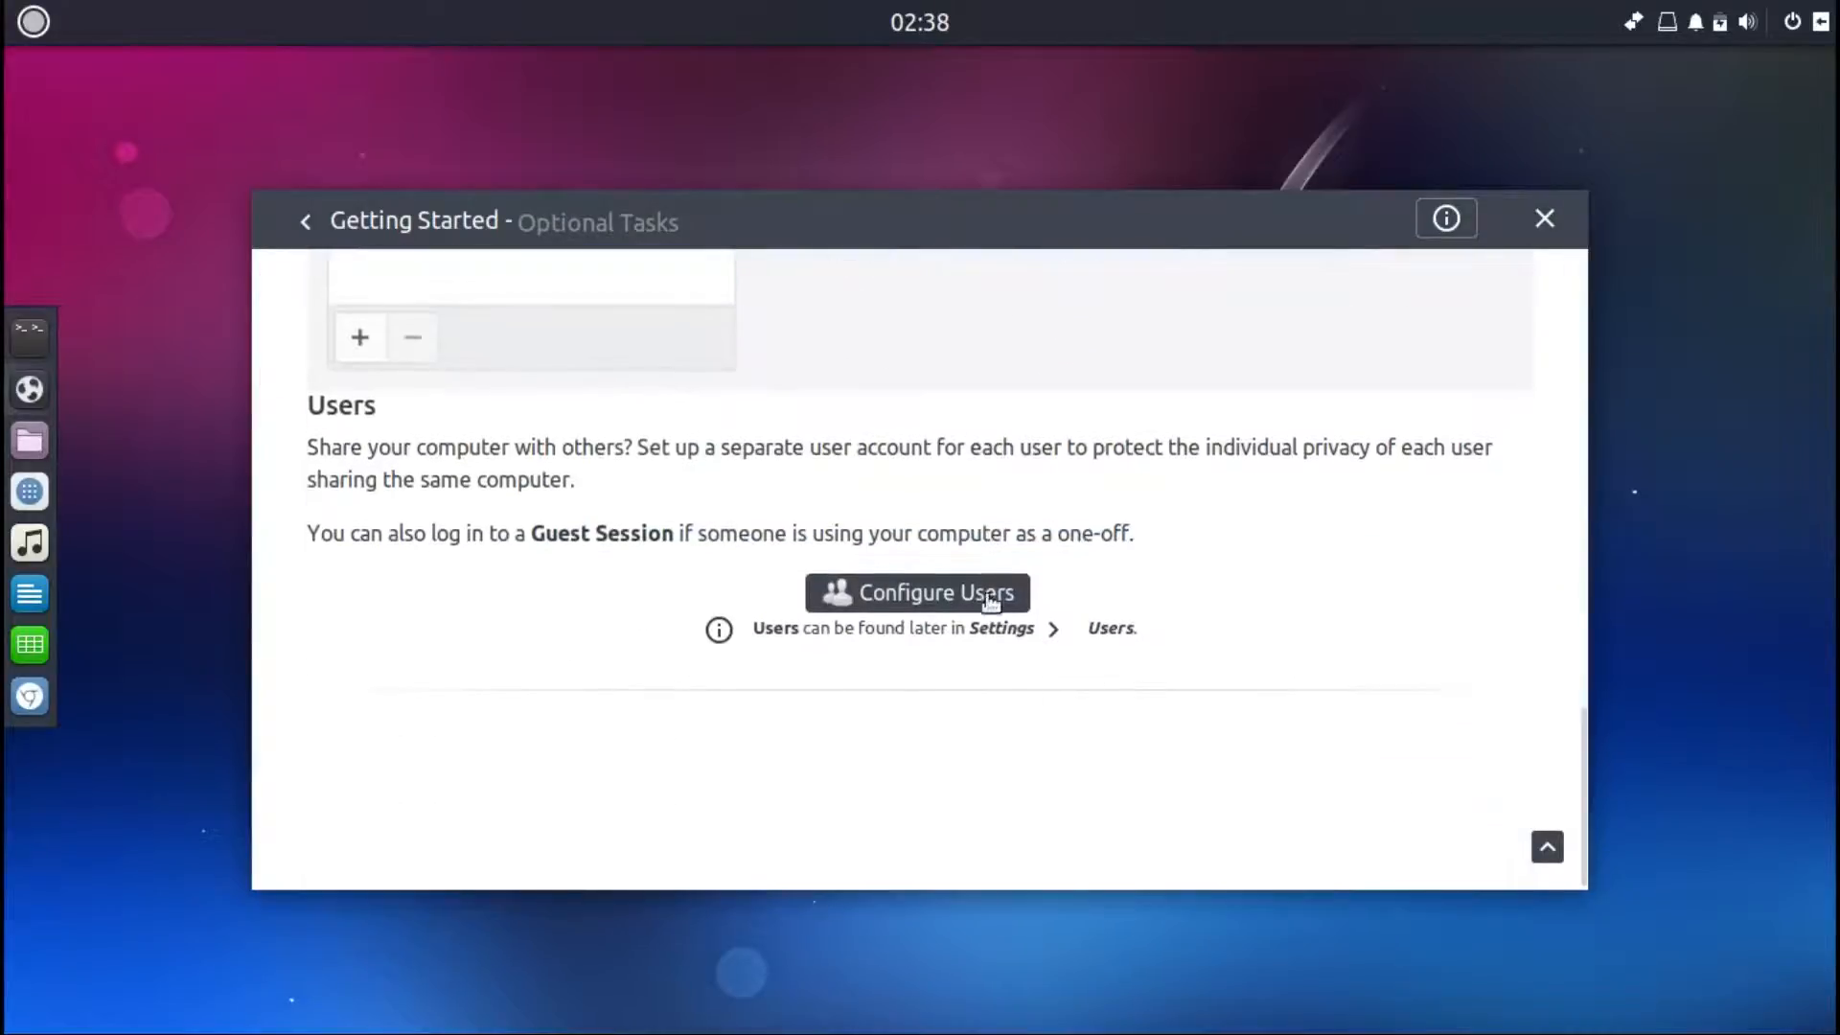
left_click(305, 224)
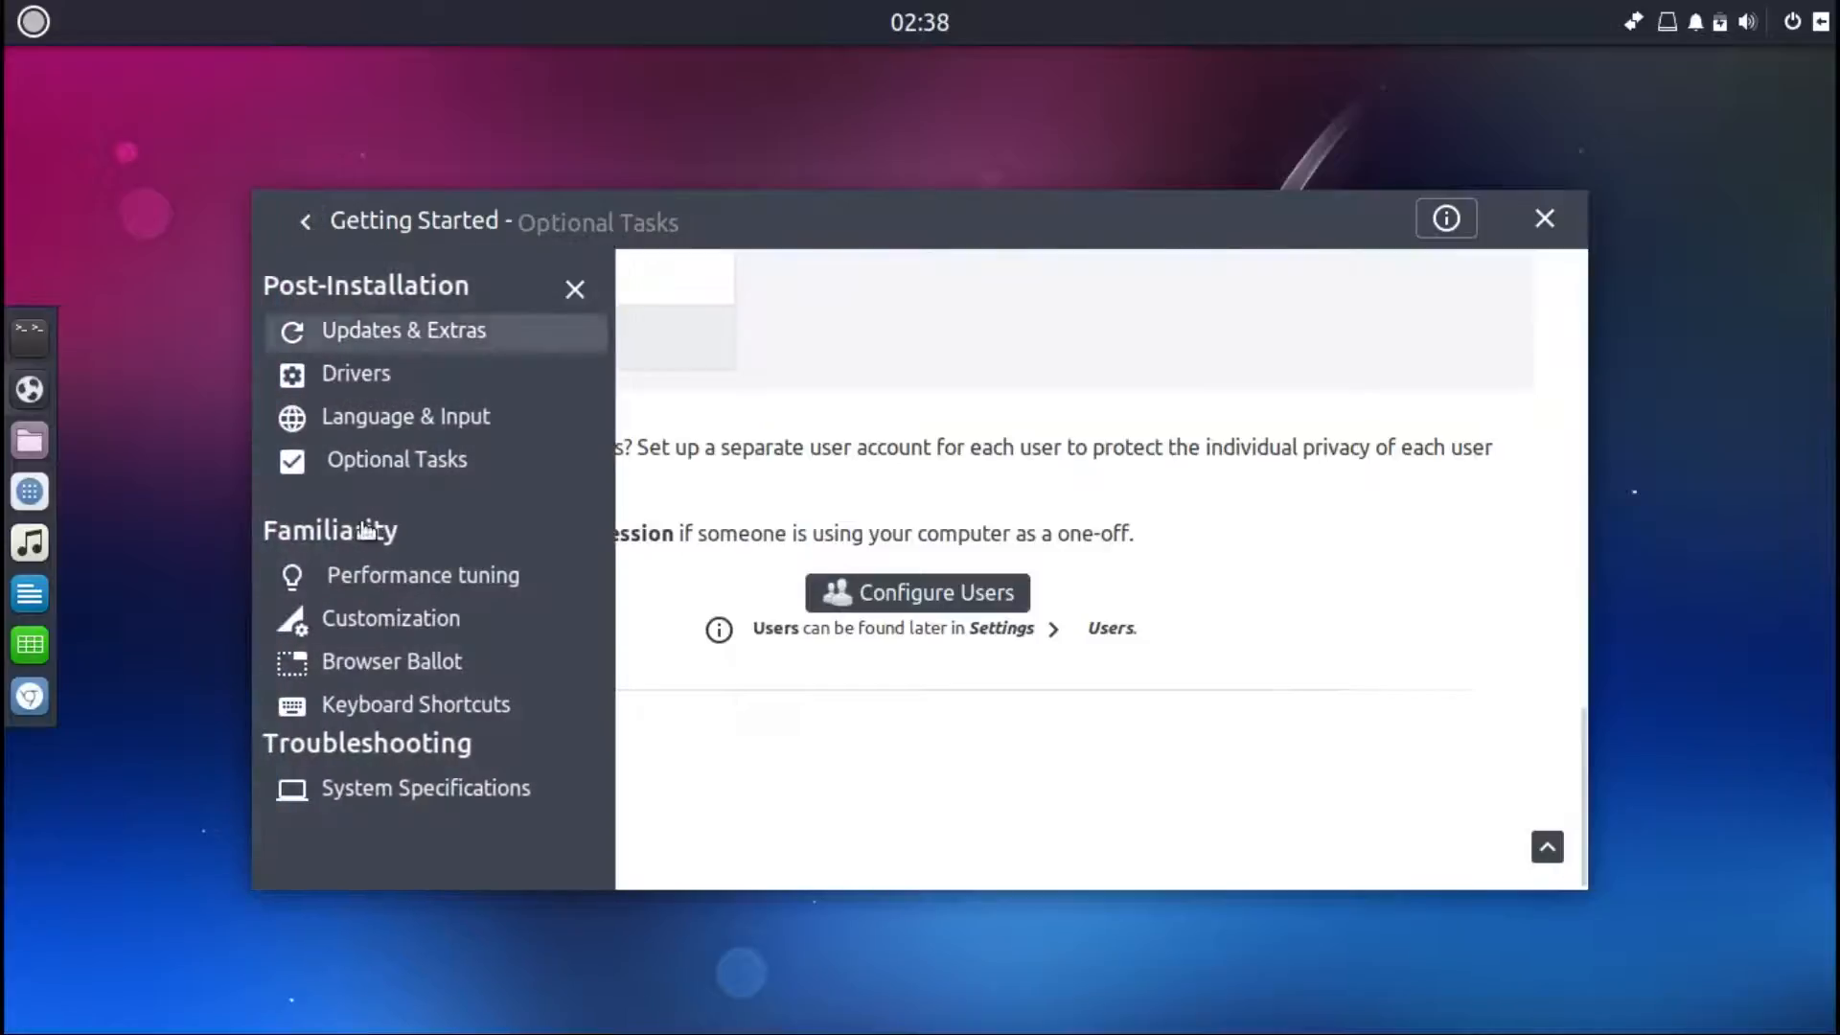
Step: View the Performance tuning topic, then open the Customization topic
left_click(376, 580)
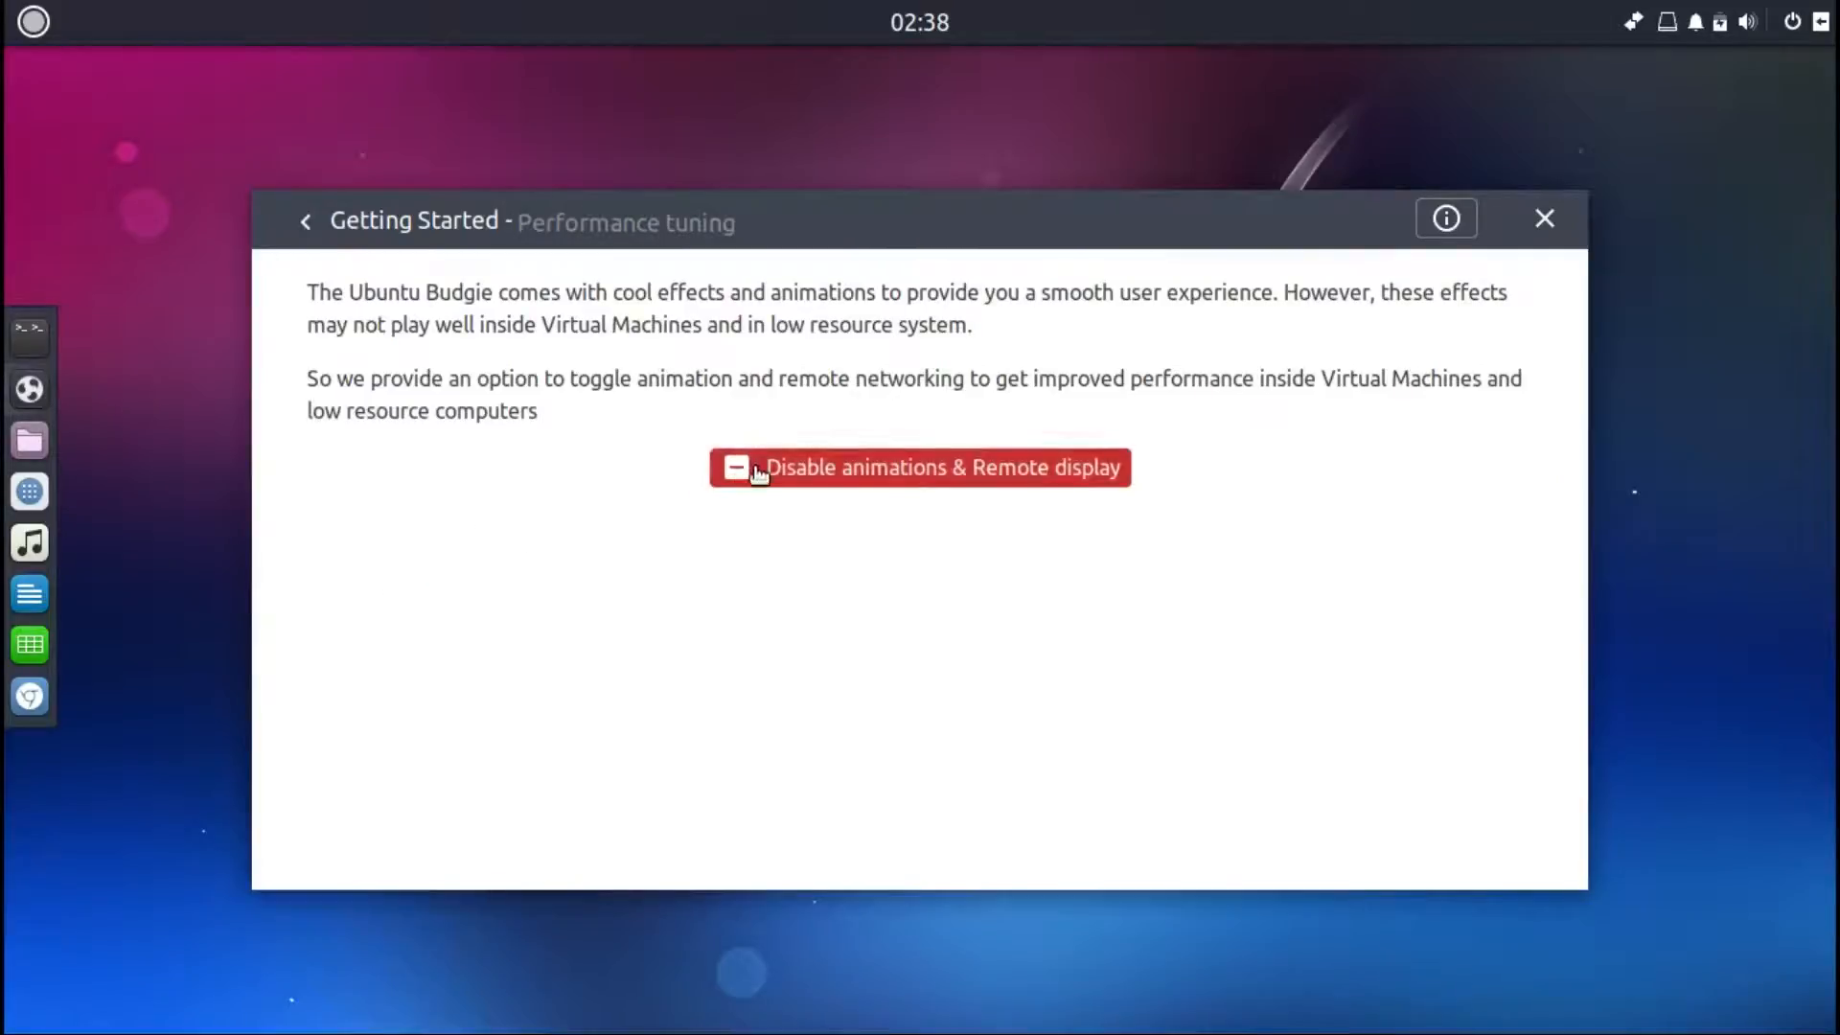
left_click(308, 225)
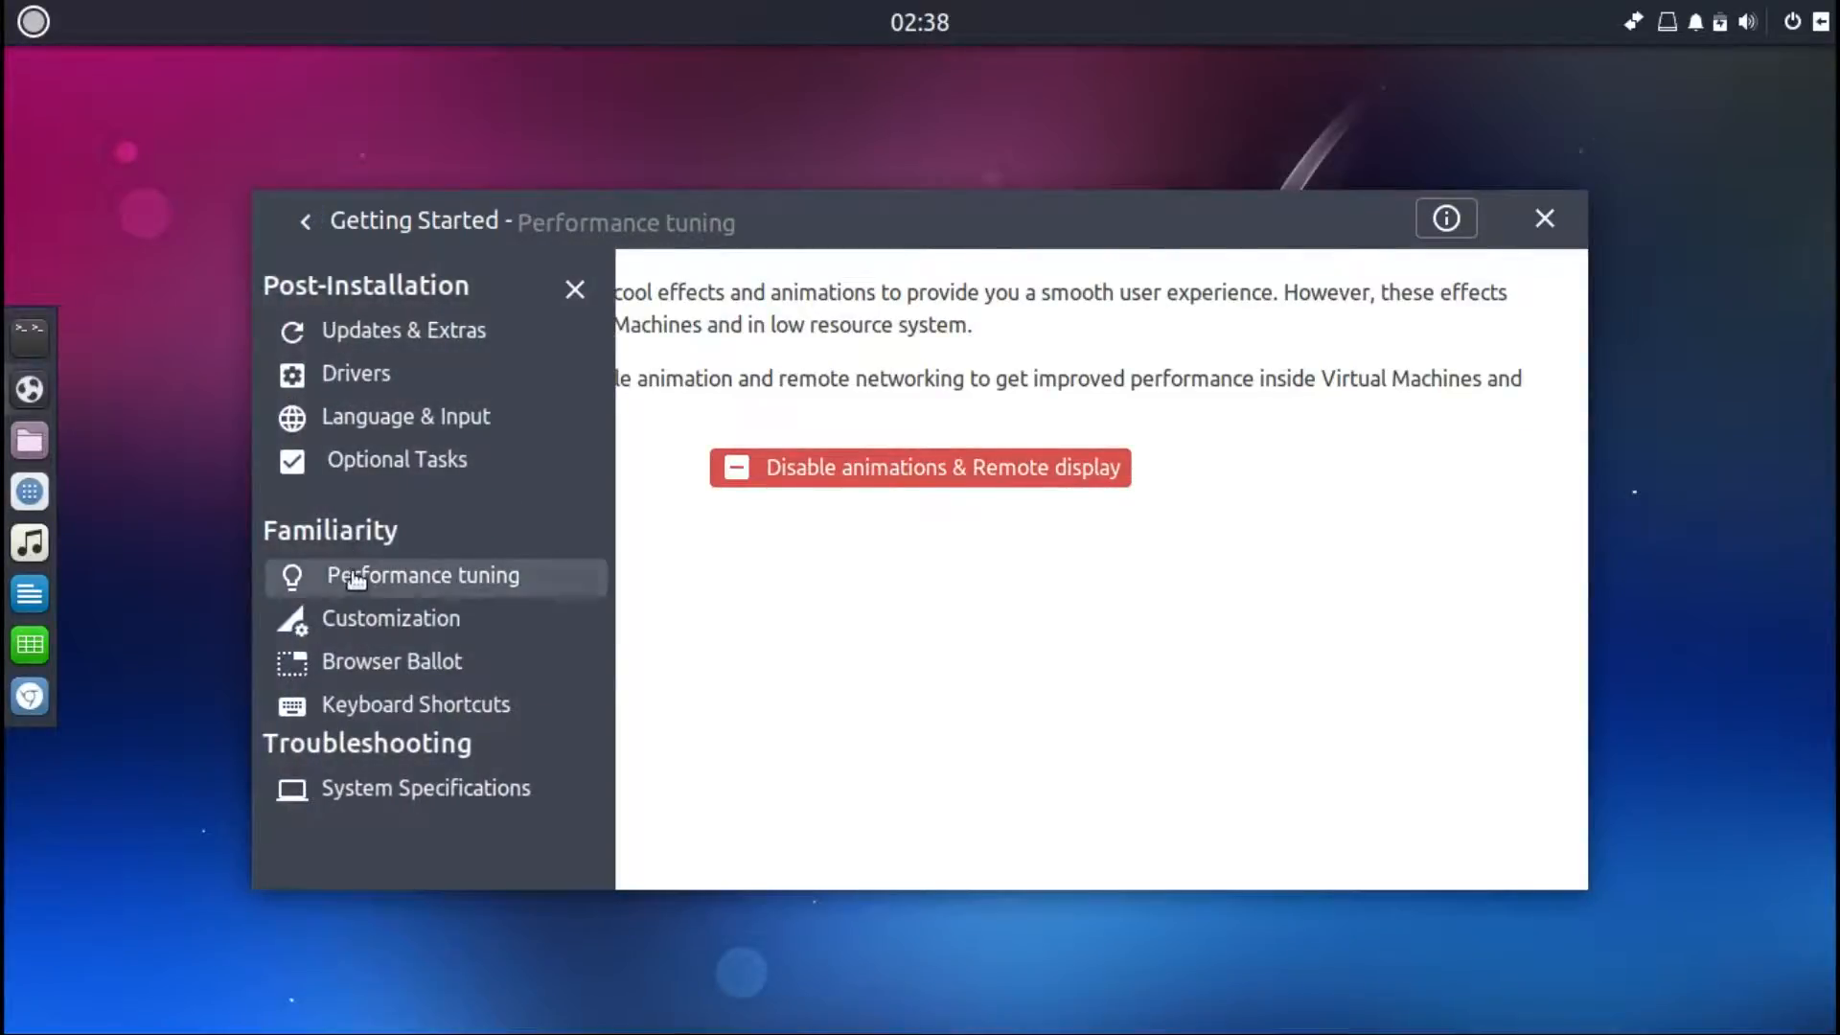
left_click(351, 625)
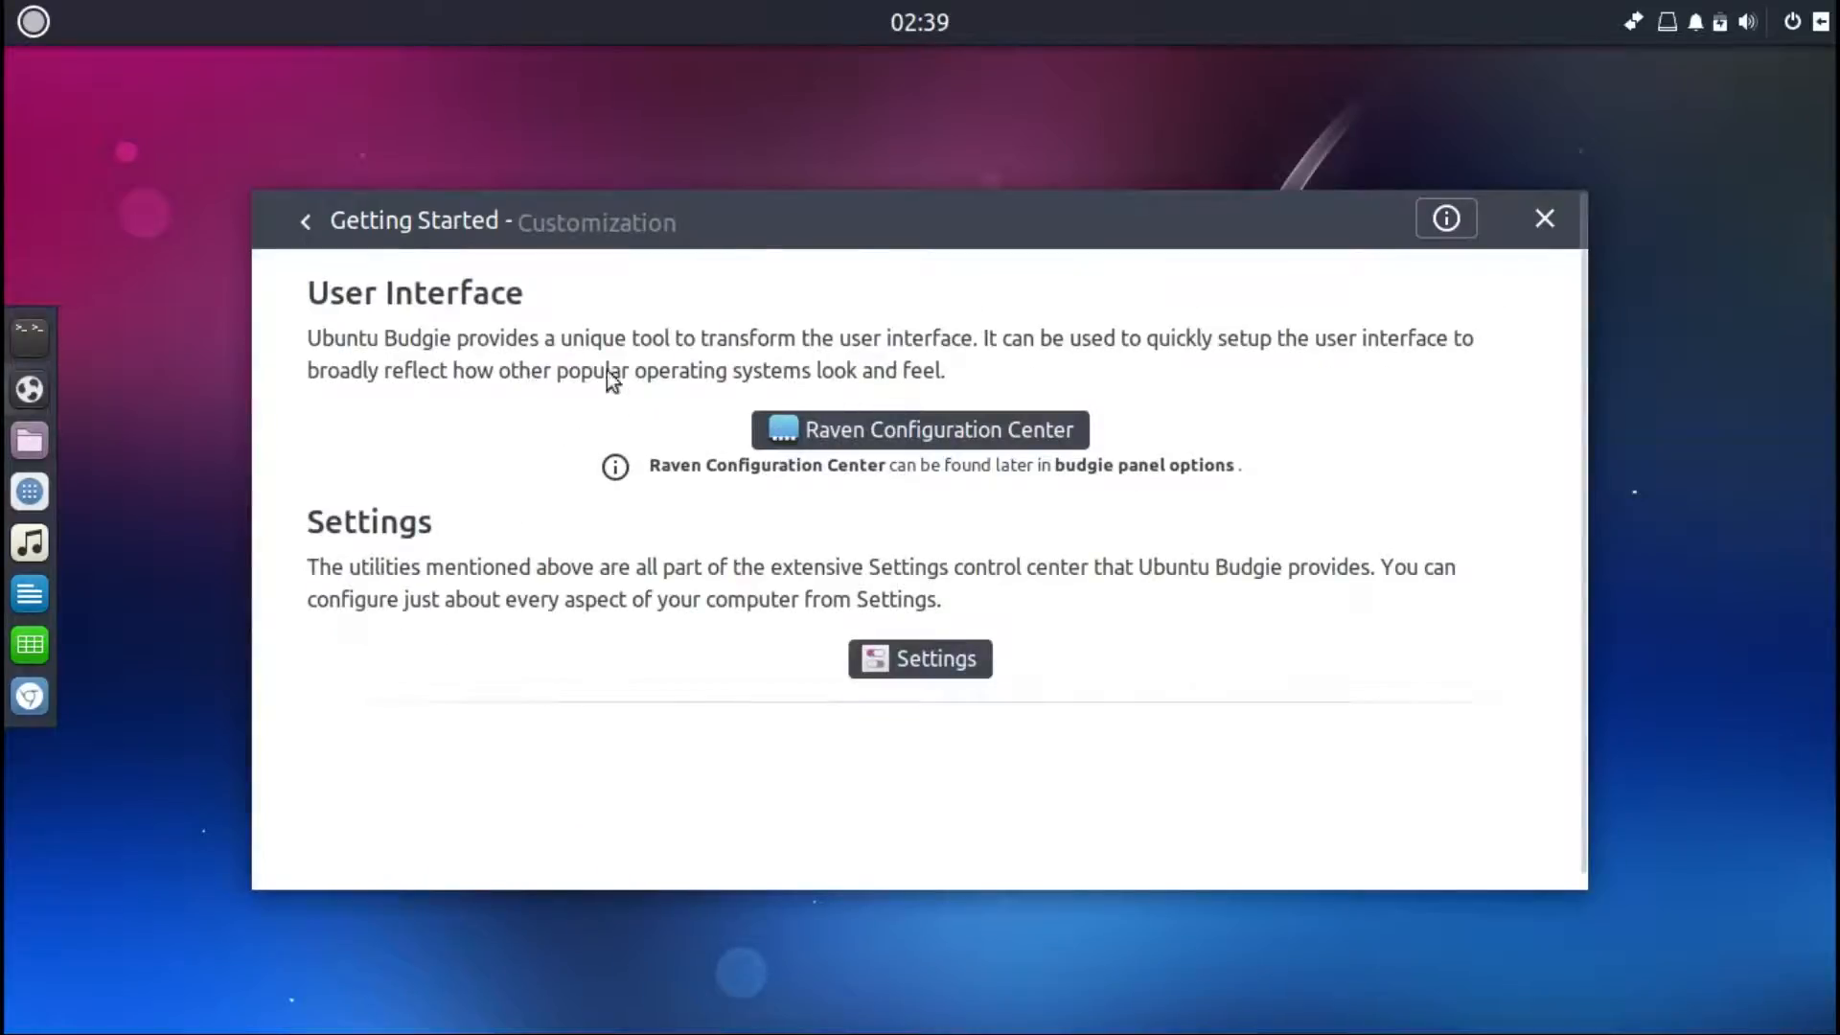
Step: Open the Raven Configuration Center, switch to its Notifications tab, and close it again
left_click(854, 430)
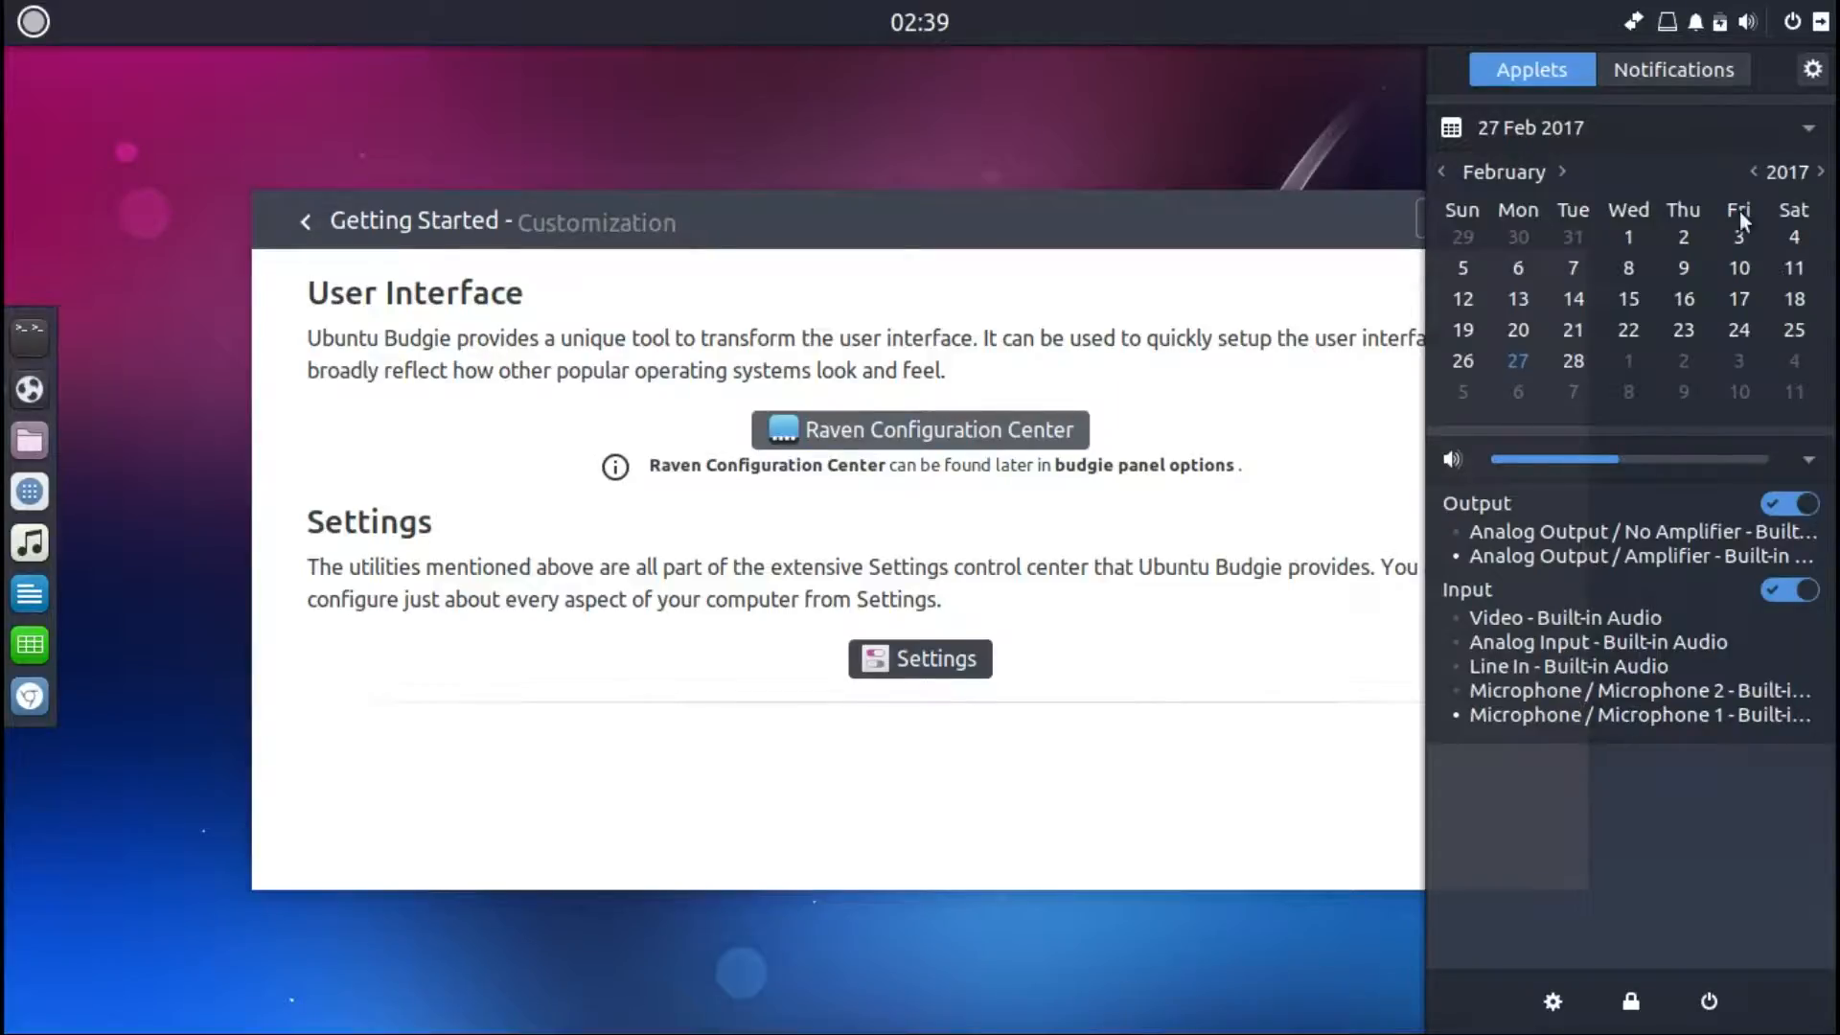
left_click(1687, 71)
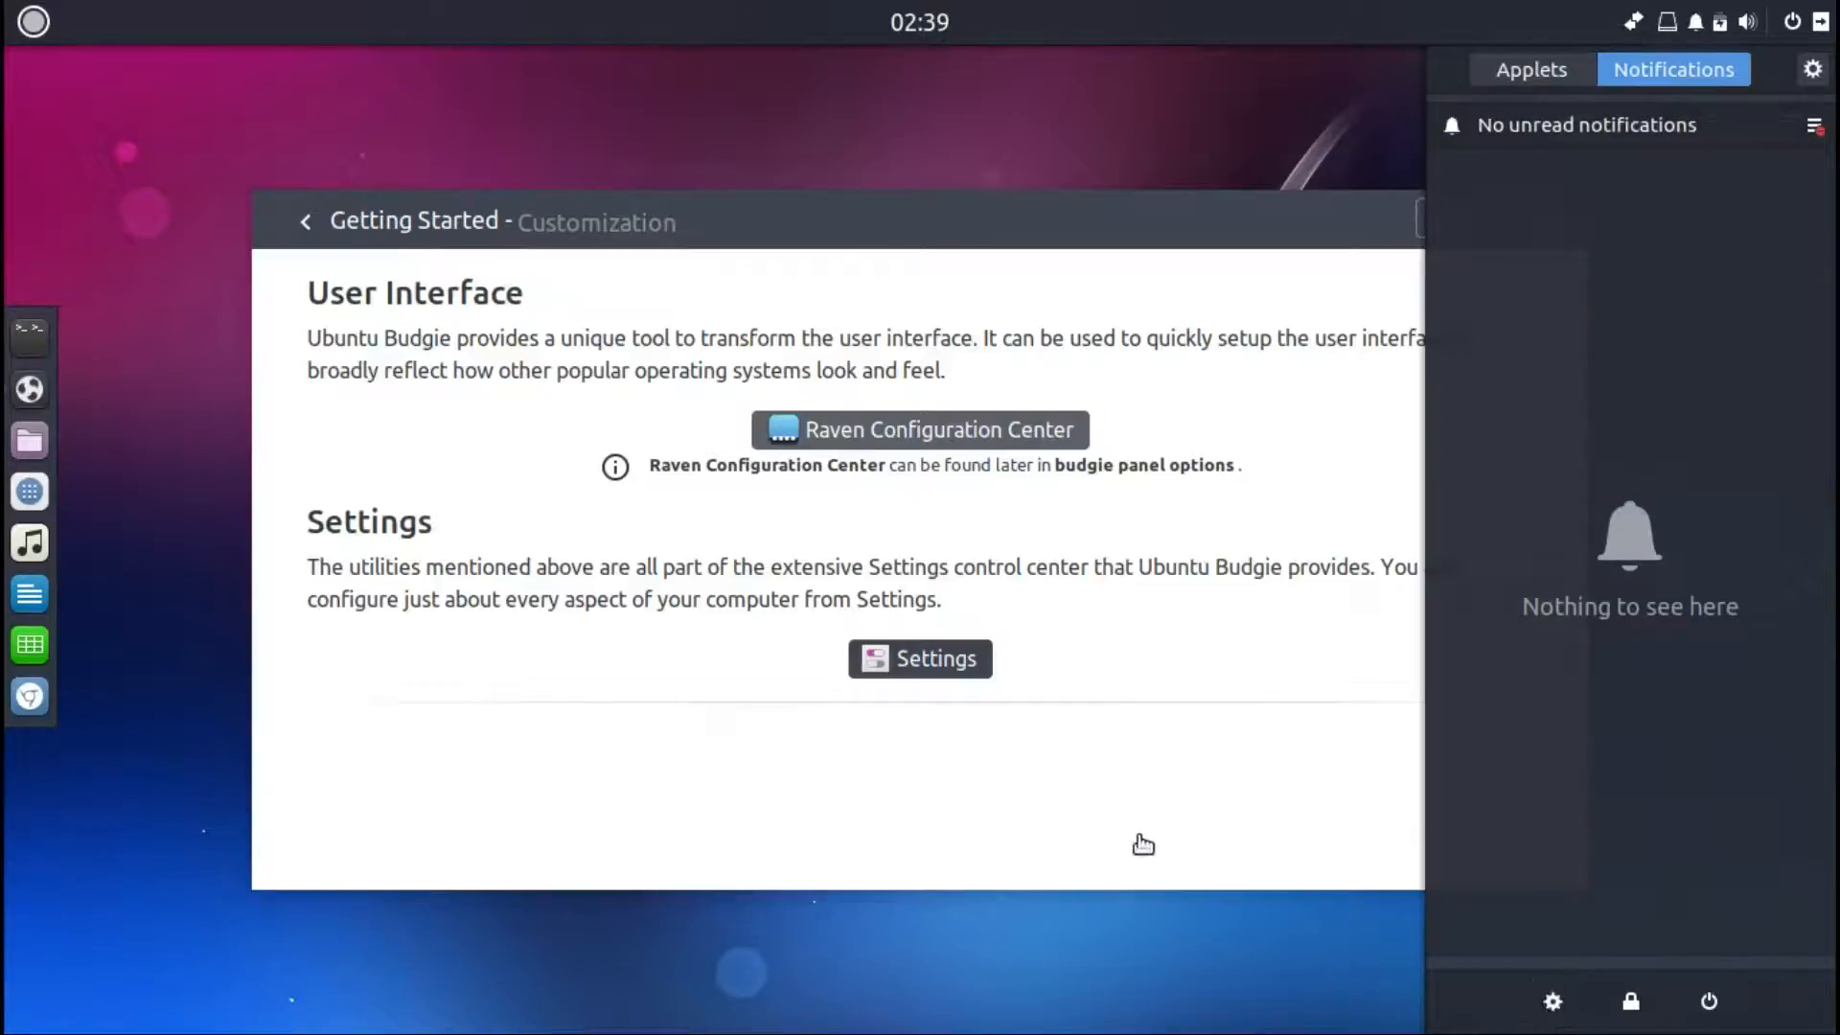
left_click(907, 677)
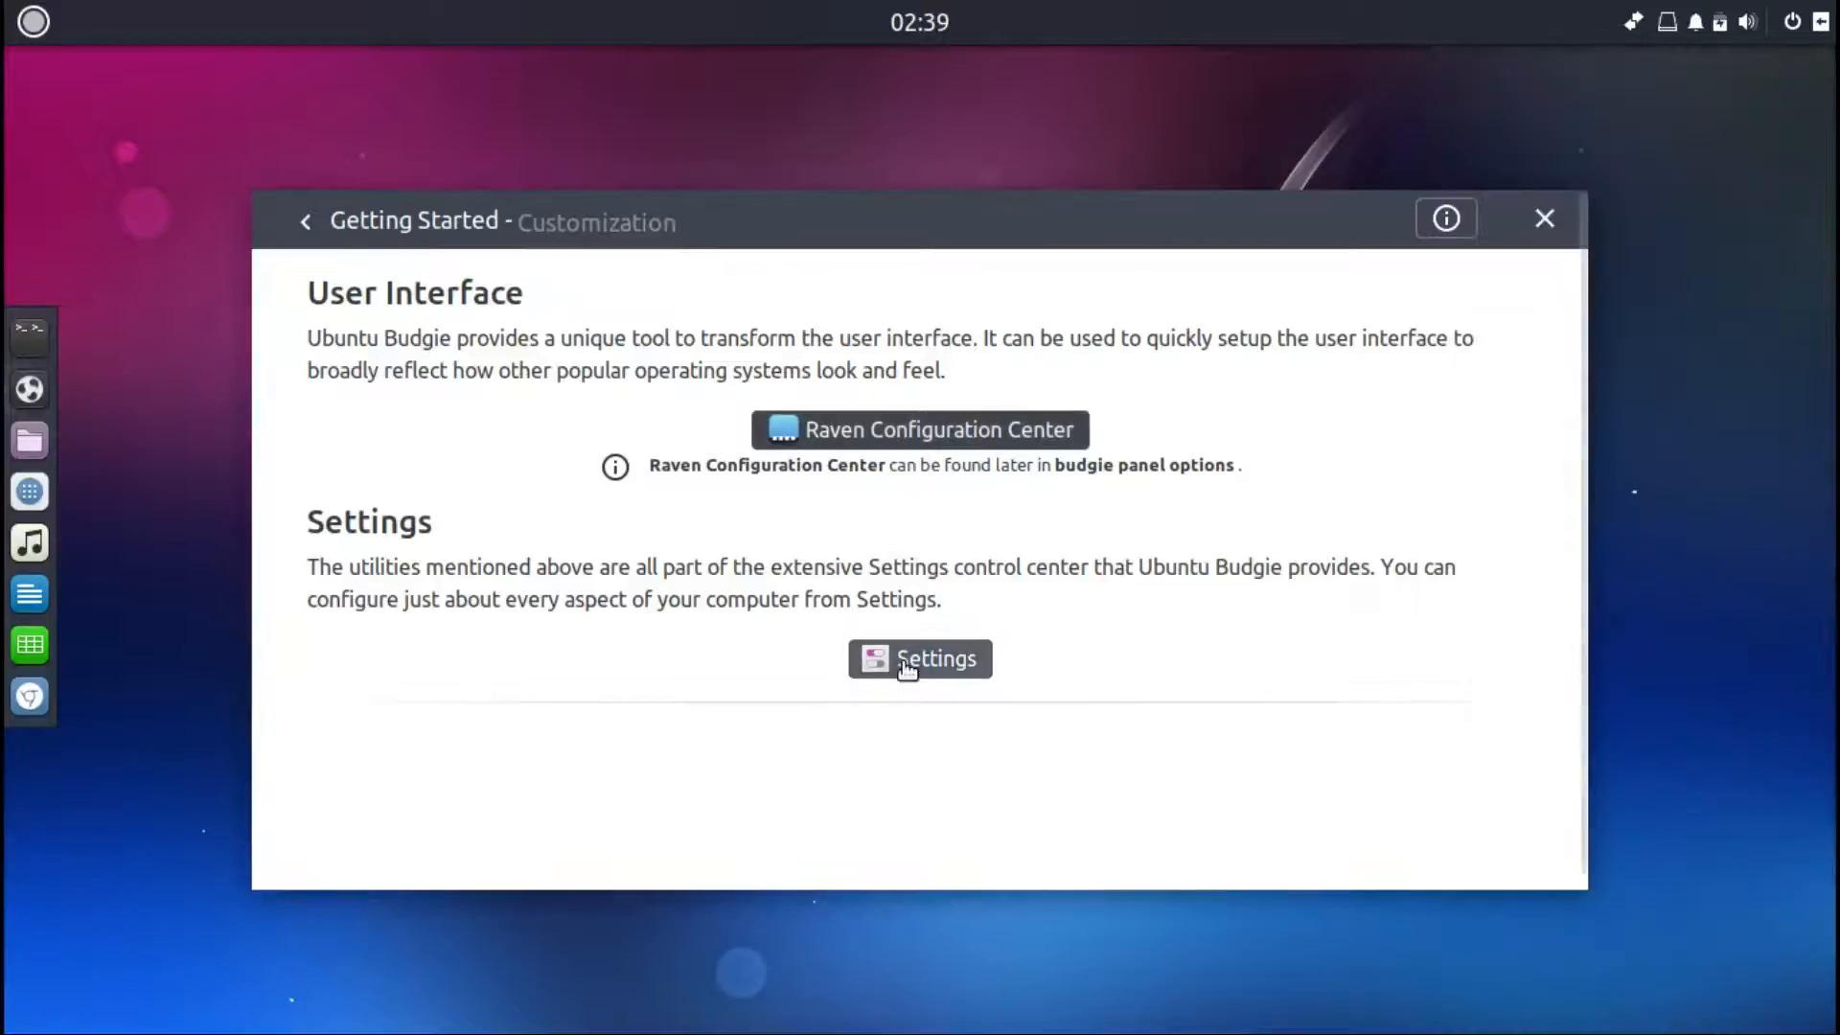
Step: Scroll through the Browser Ballot topic listing Chromium, Firefox, Google Chrome and Vivaldi
left_click(309, 223)
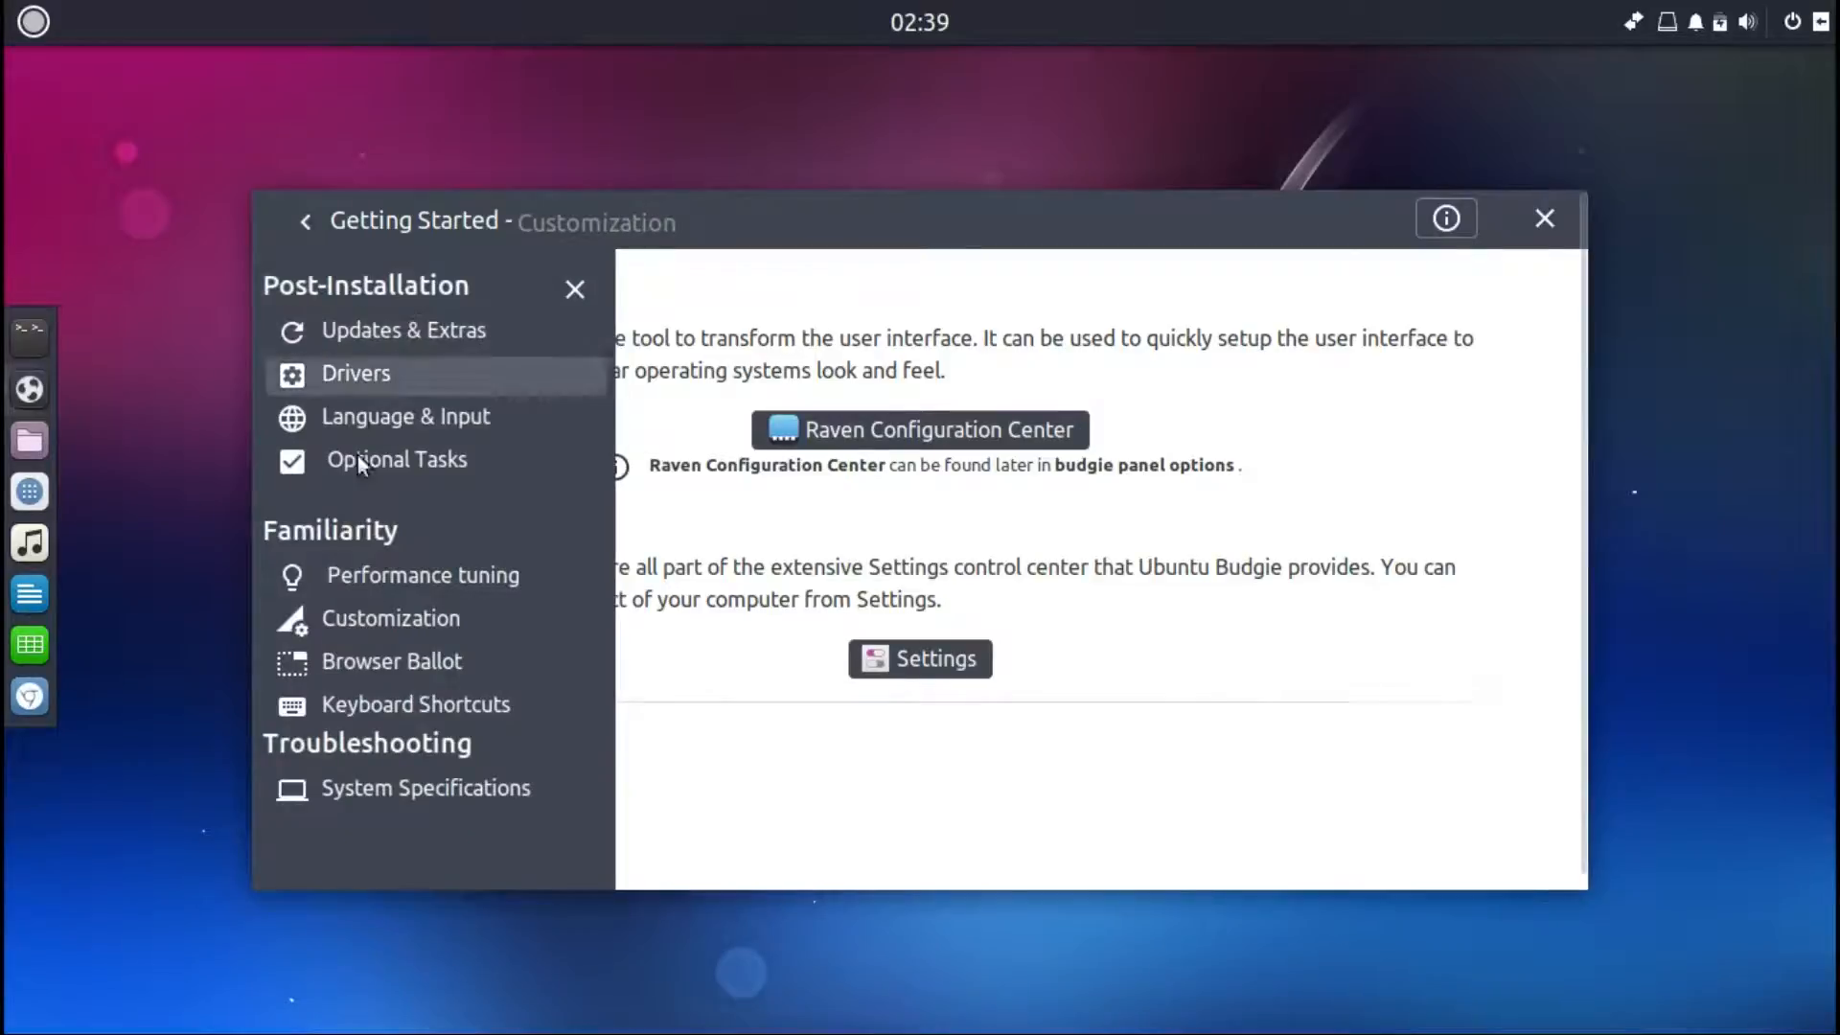
left_click(361, 666)
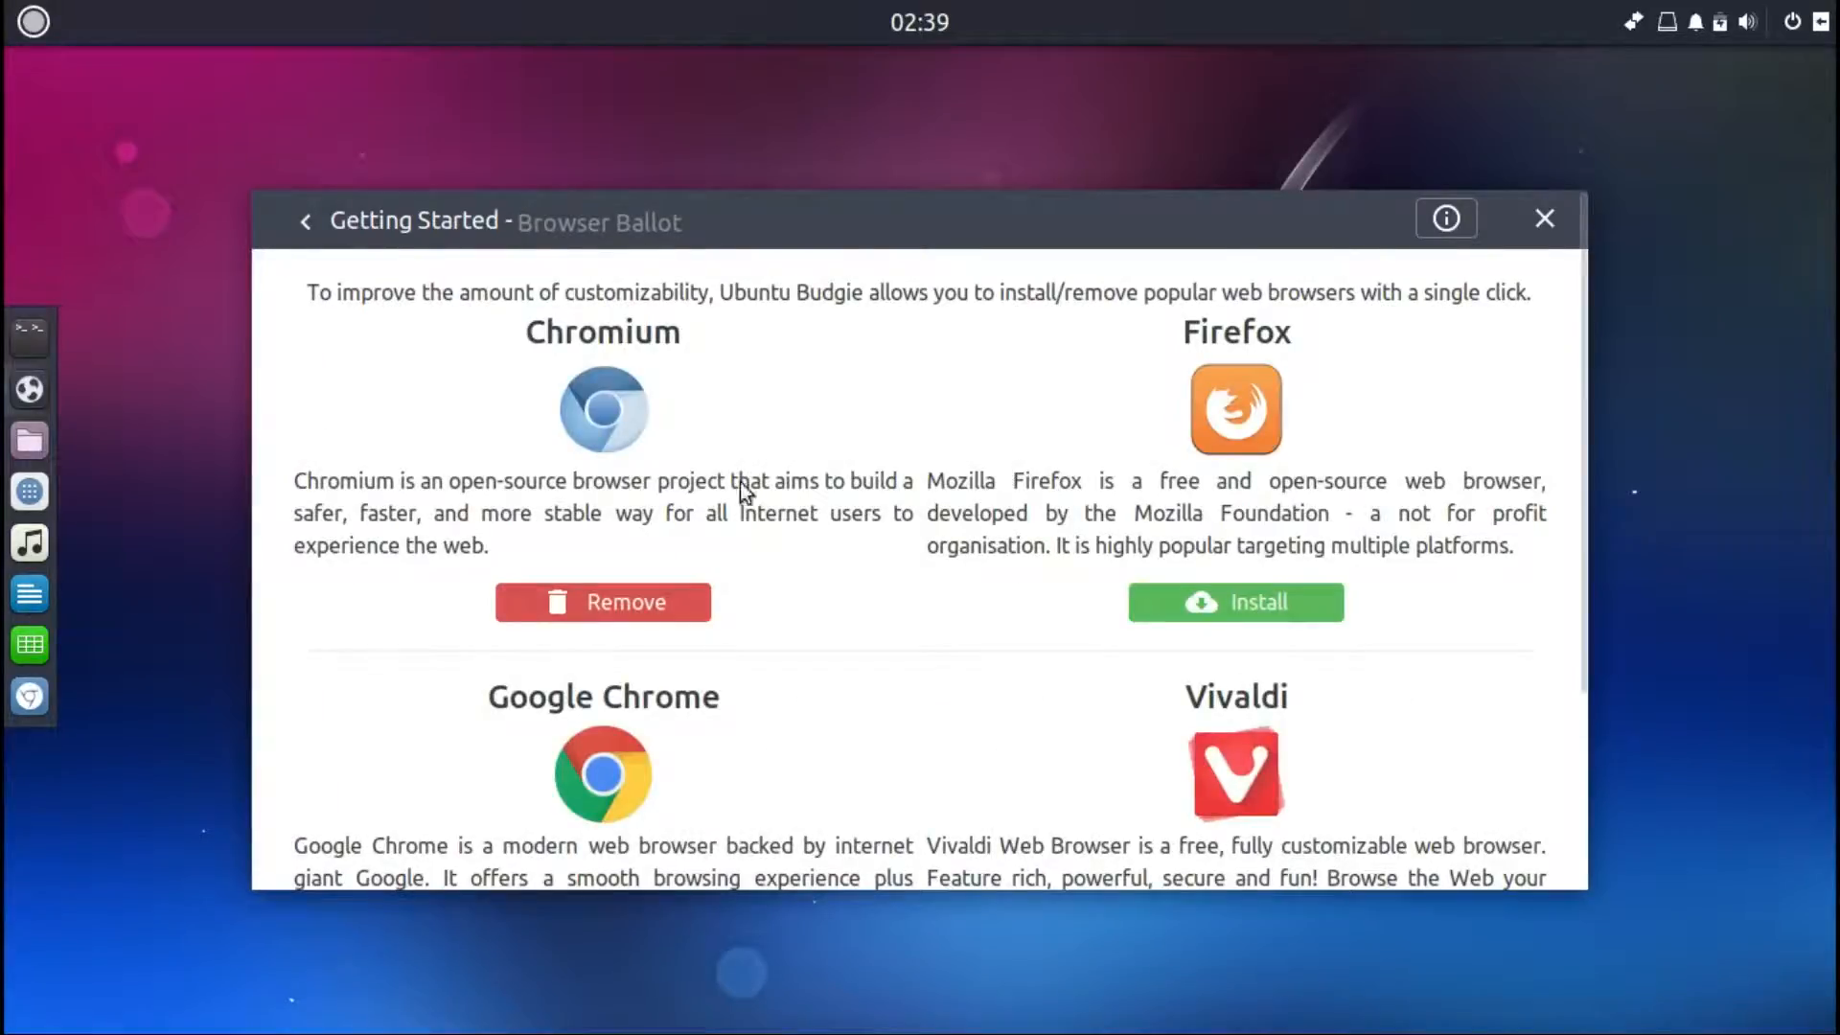
left_click_drag(1584, 385, 1567, 619)
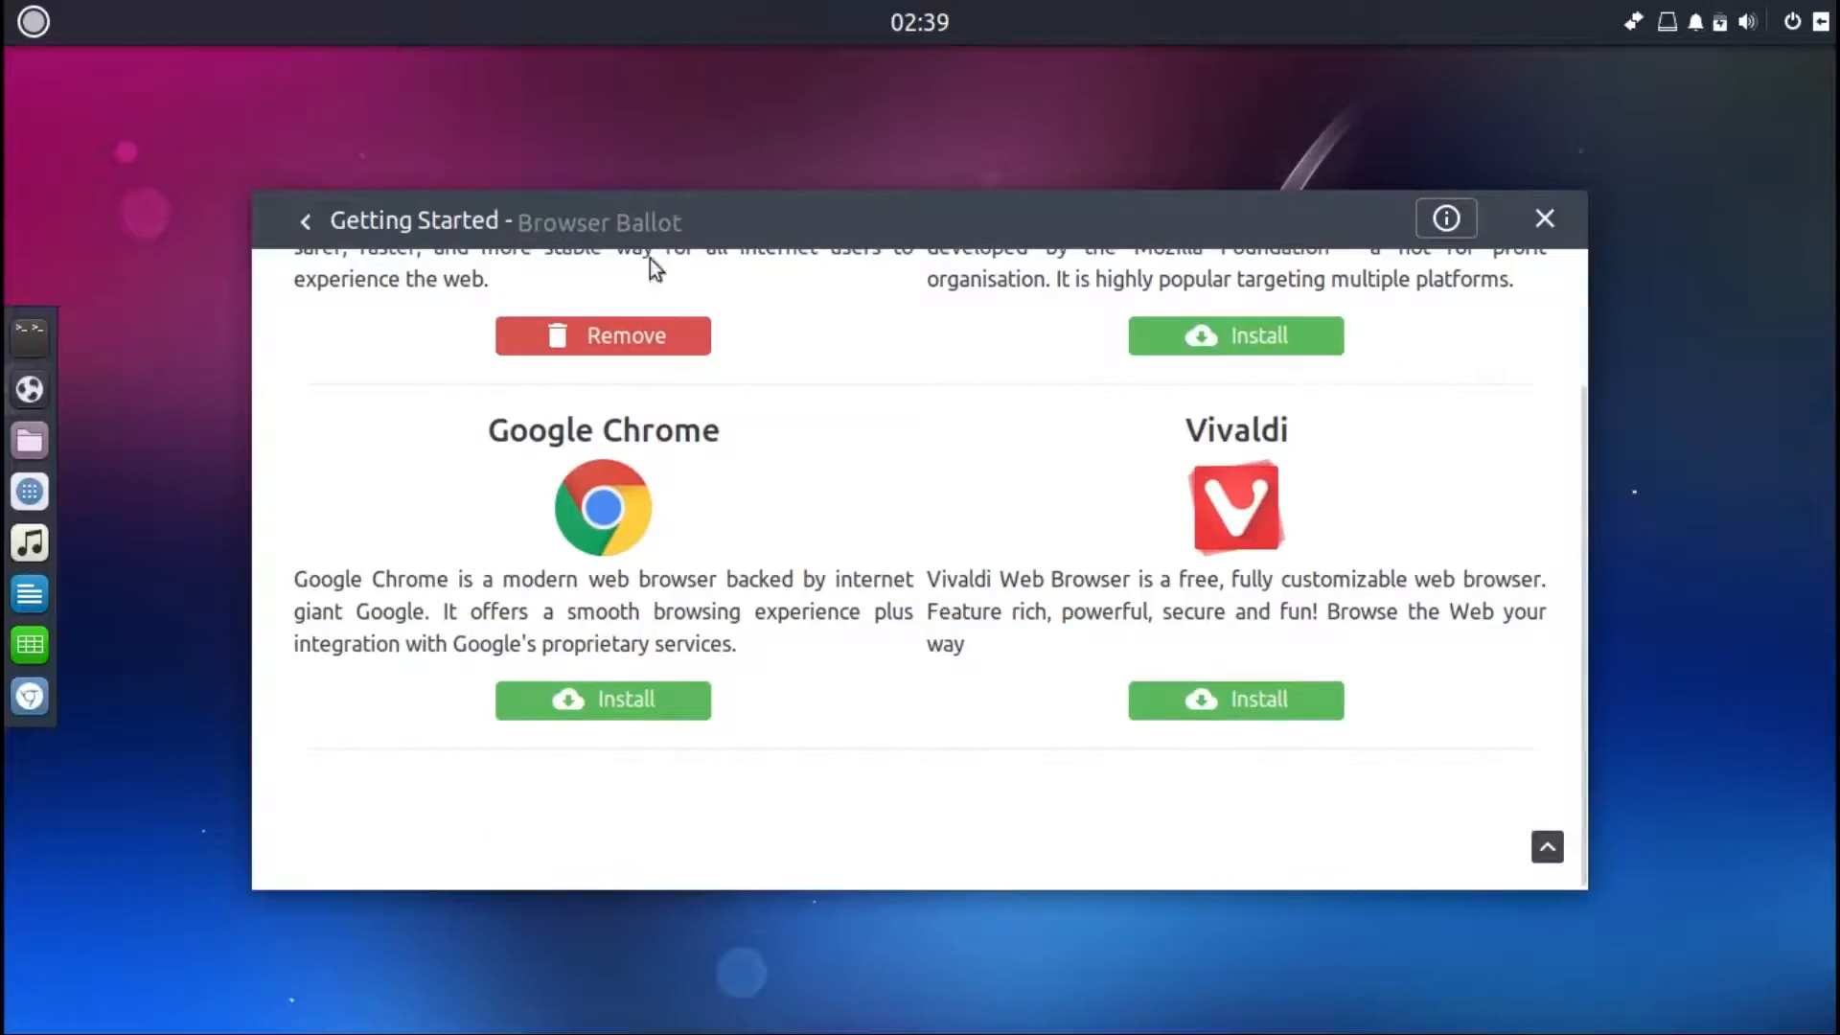
left_click(302, 223)
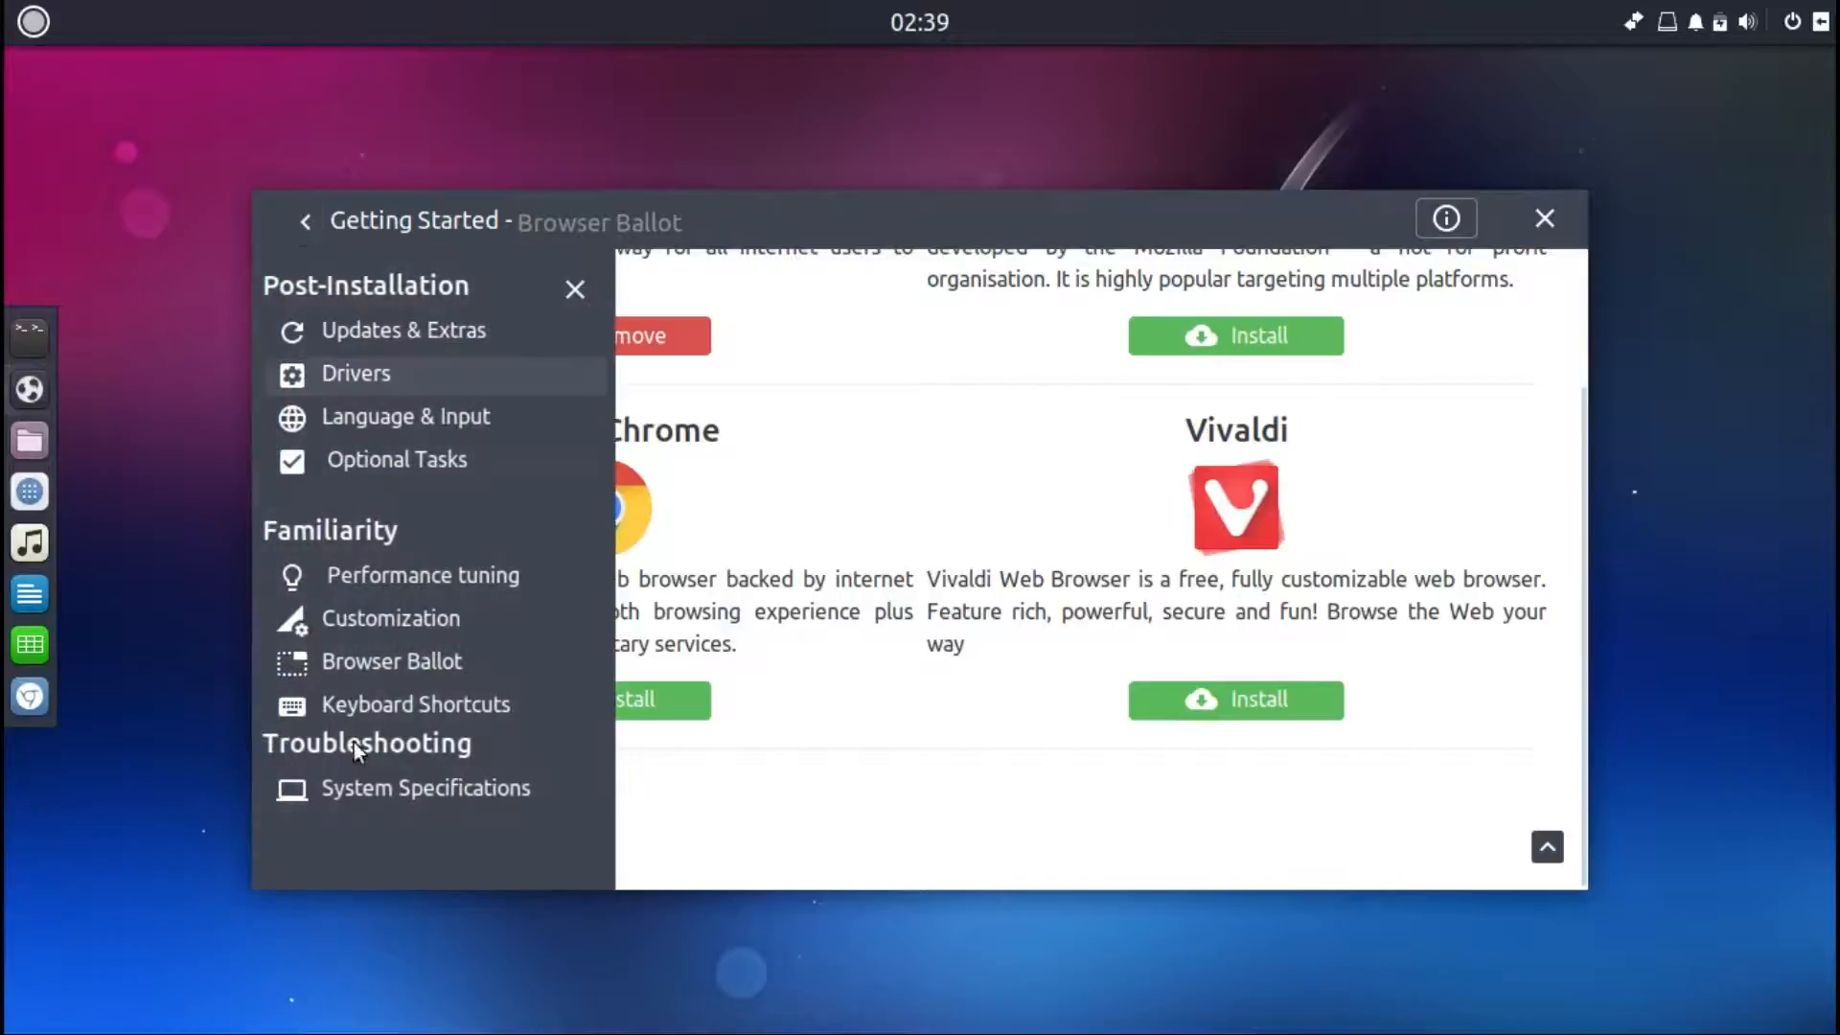
Step: Read the System Specifications topic down to the storage details
left_click(367, 788)
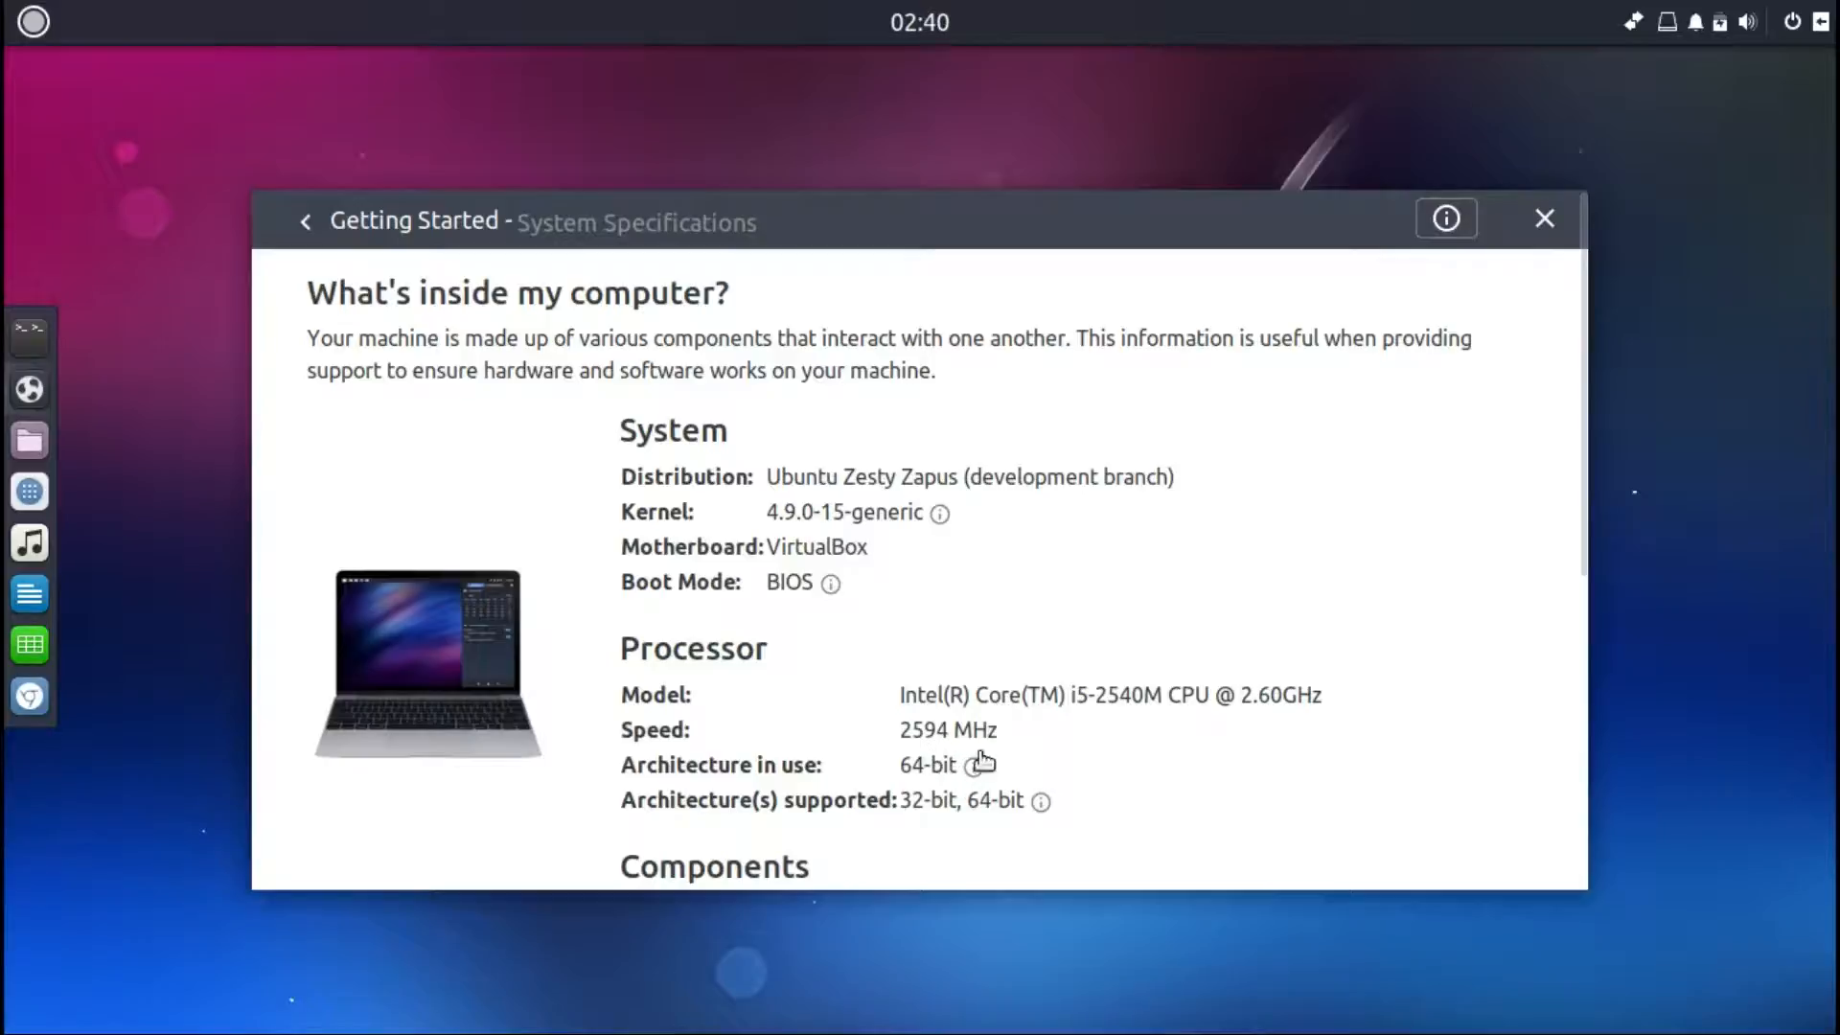
left_click_drag(1579, 453, 1612, 827)
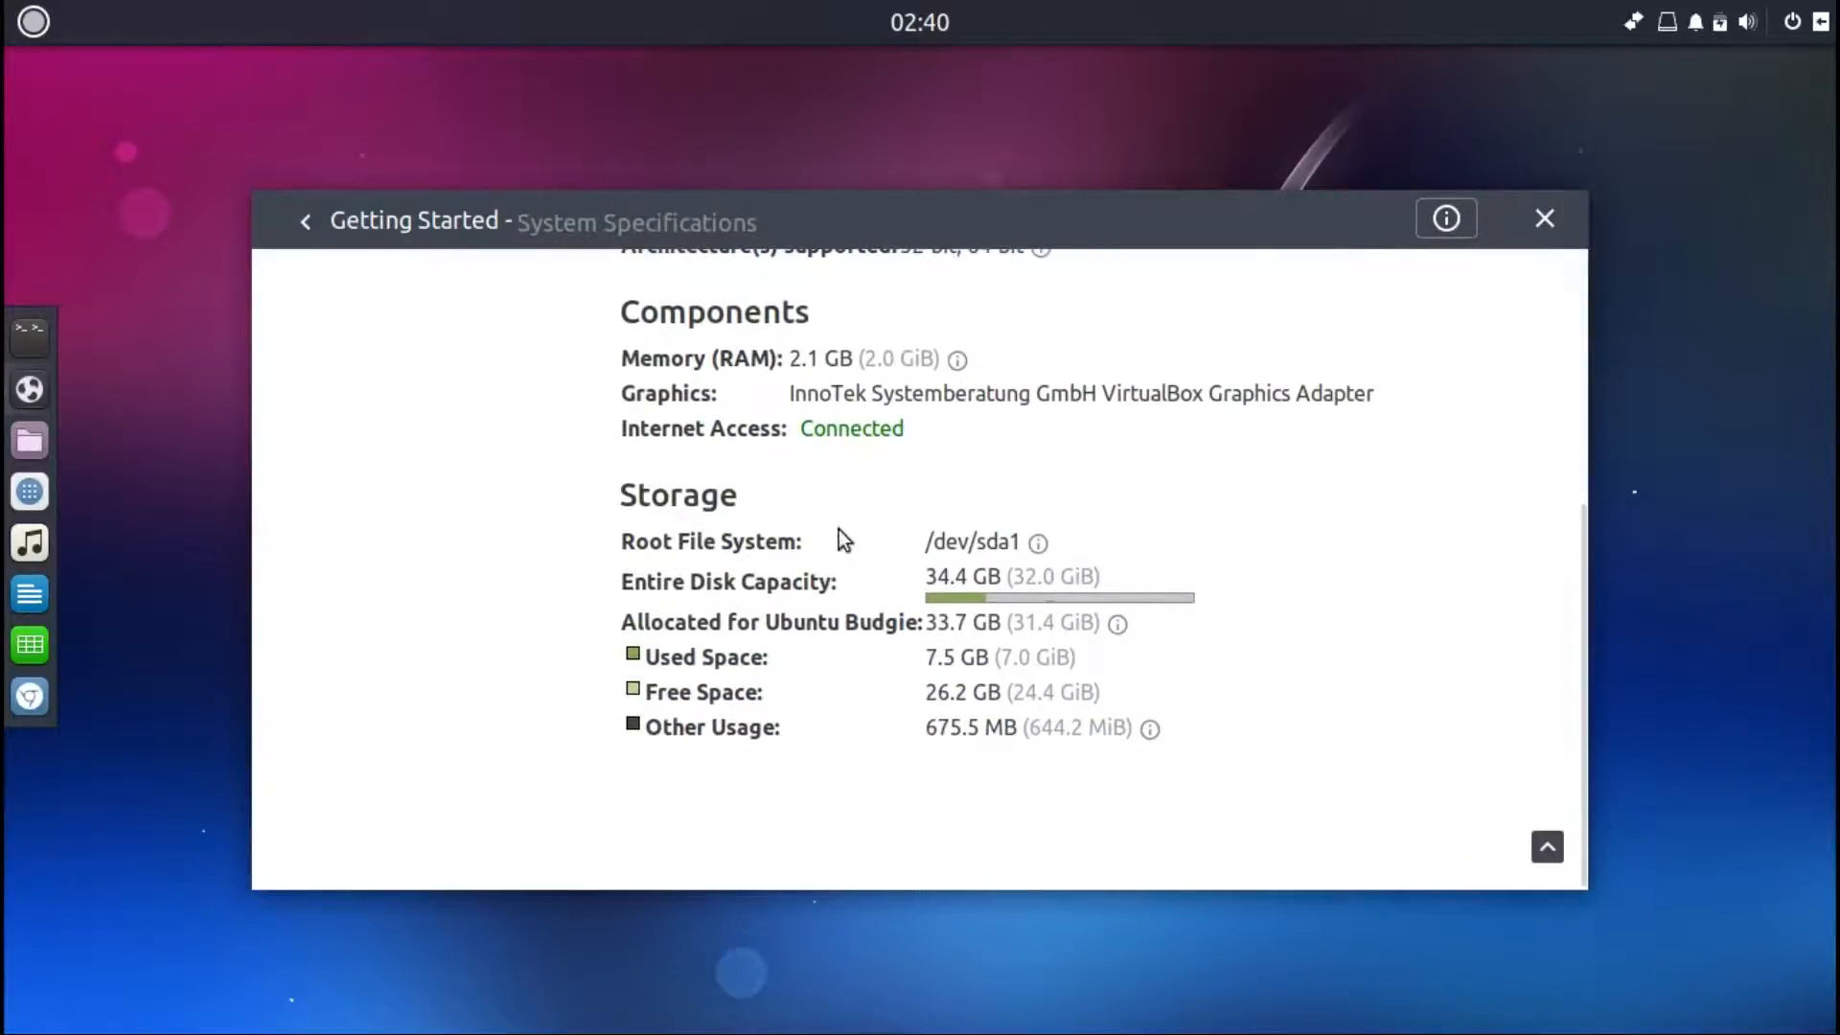
left_click(308, 221)
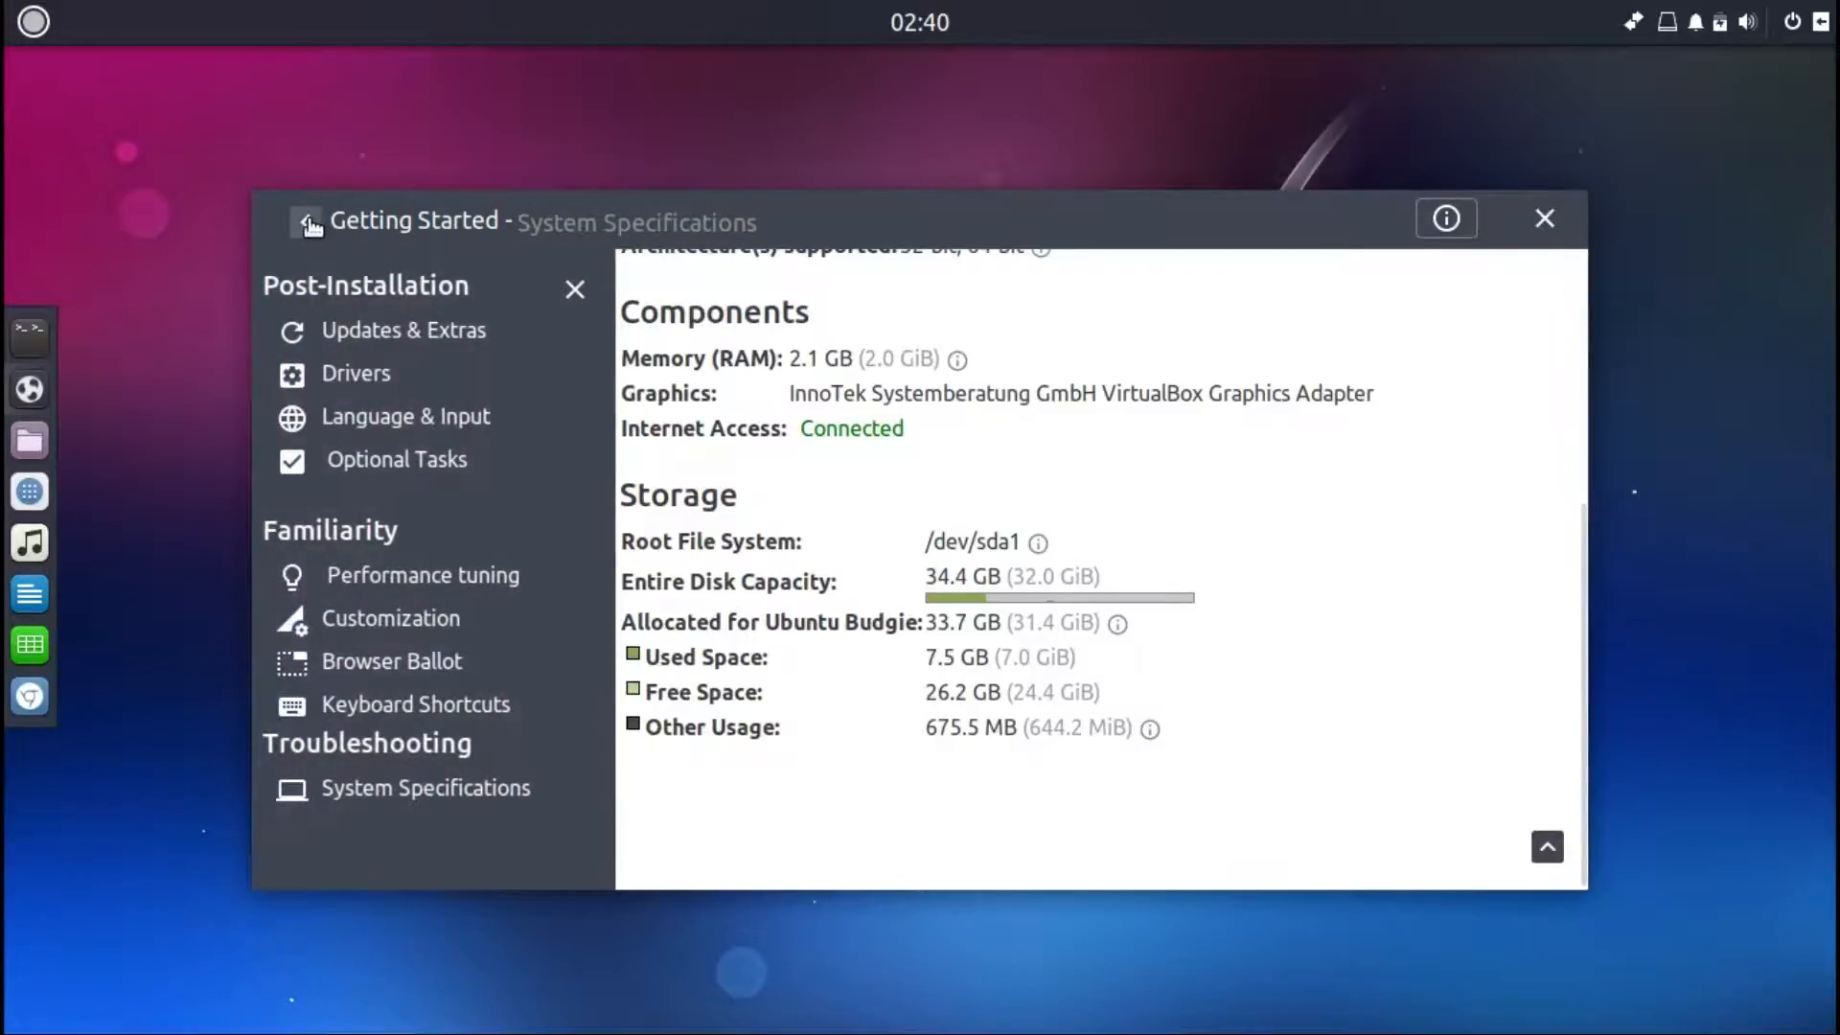
Step: Return to the main menu and scroll through the Recommendations topic down to the backports repository section
left_click(309, 222)
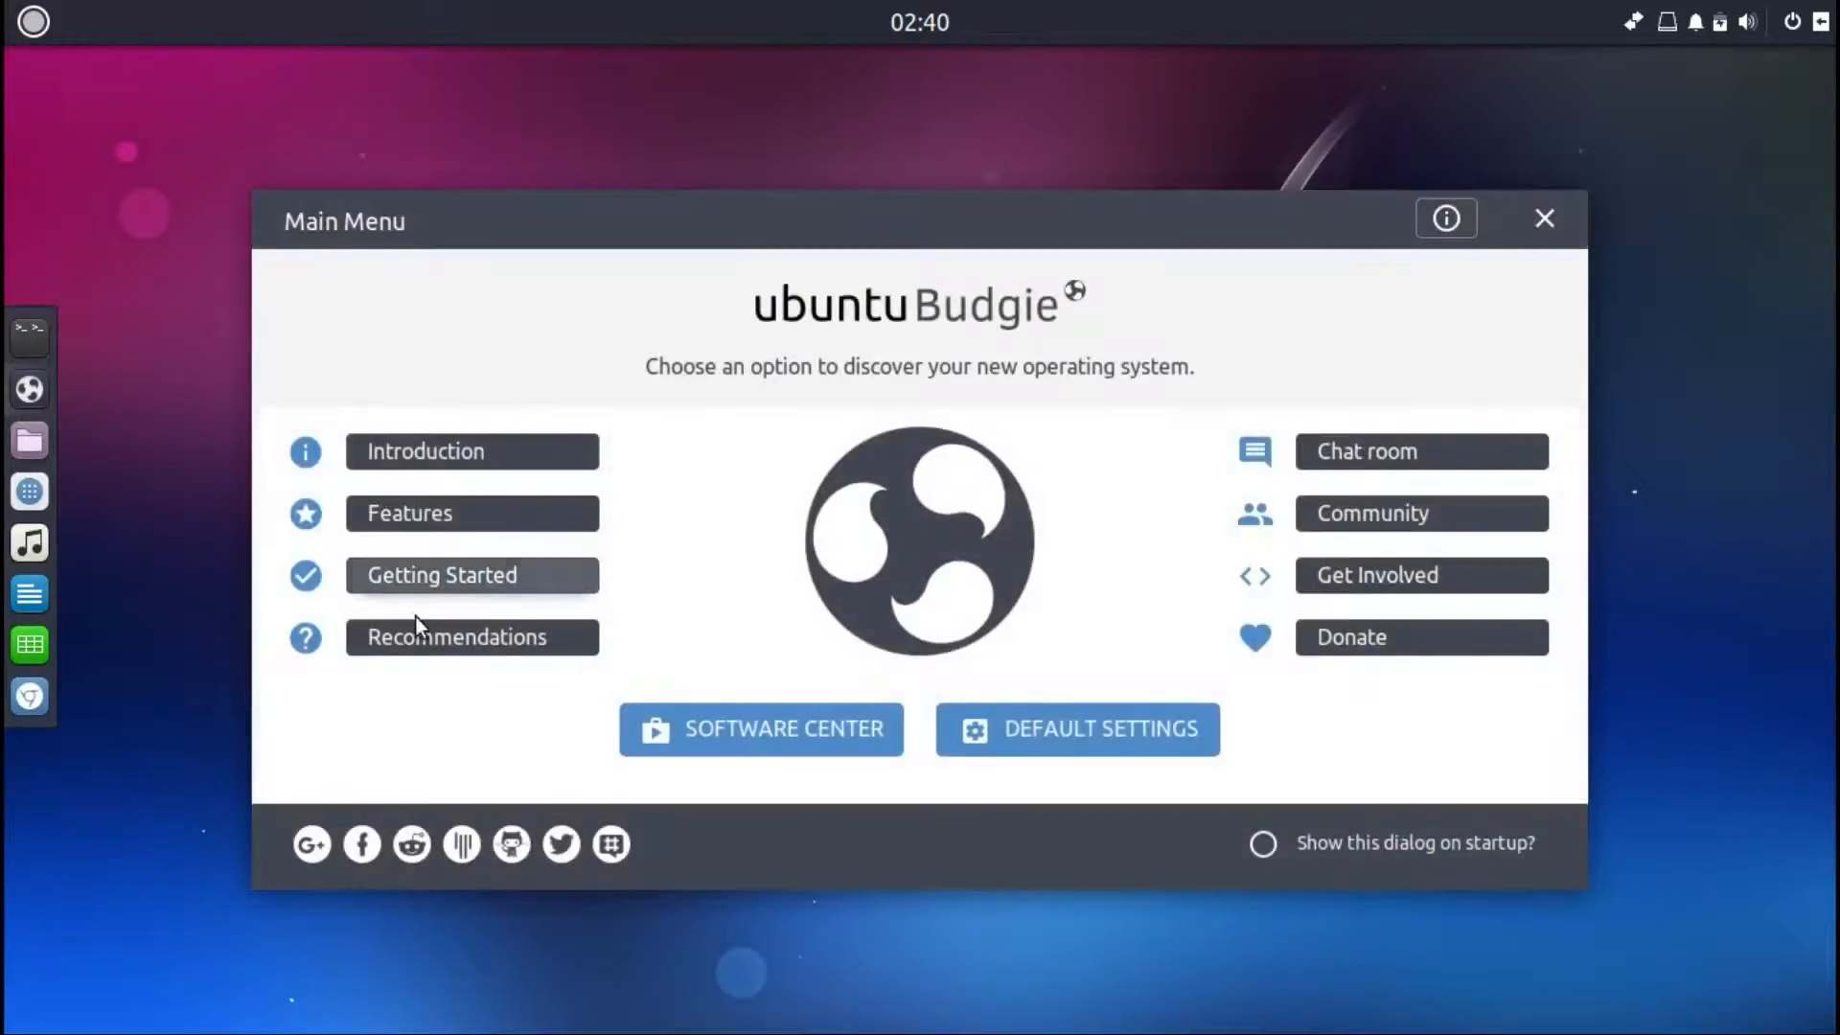
left_click(433, 640)
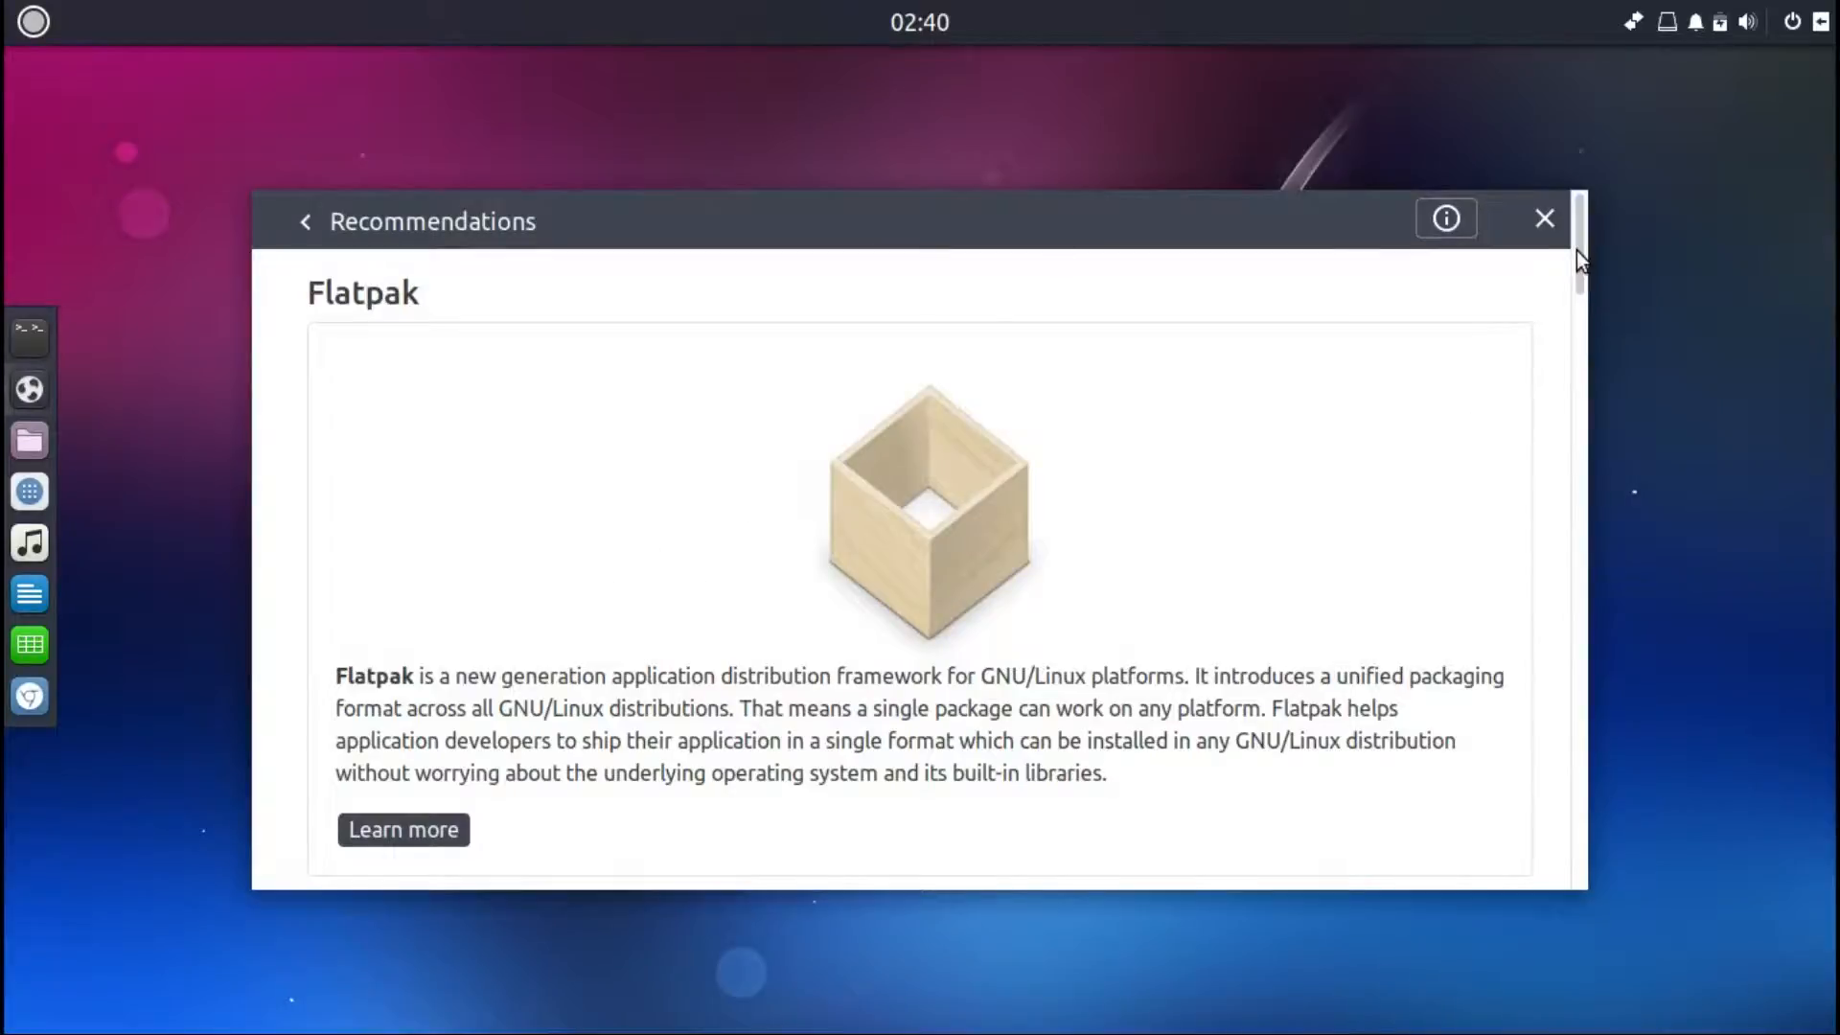
left_click_drag(1578, 250, 1650, 699)
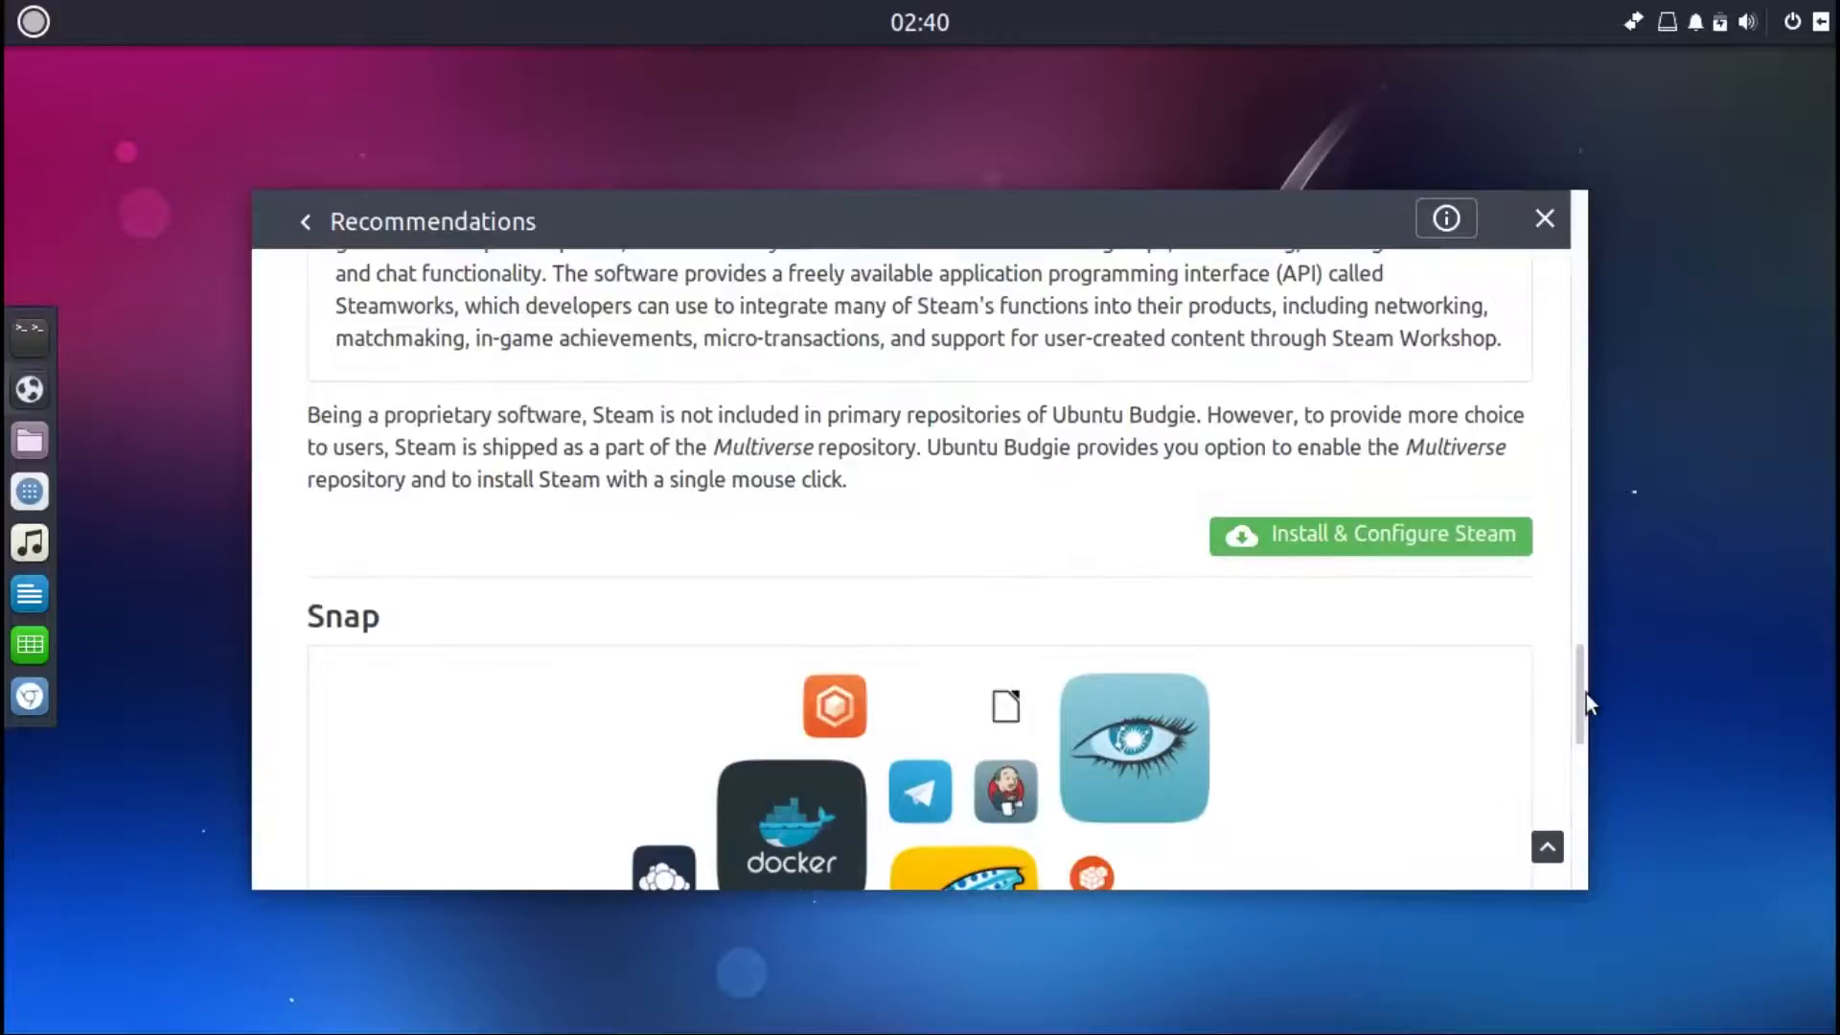
left_click_drag(1583, 706, 1599, 813)
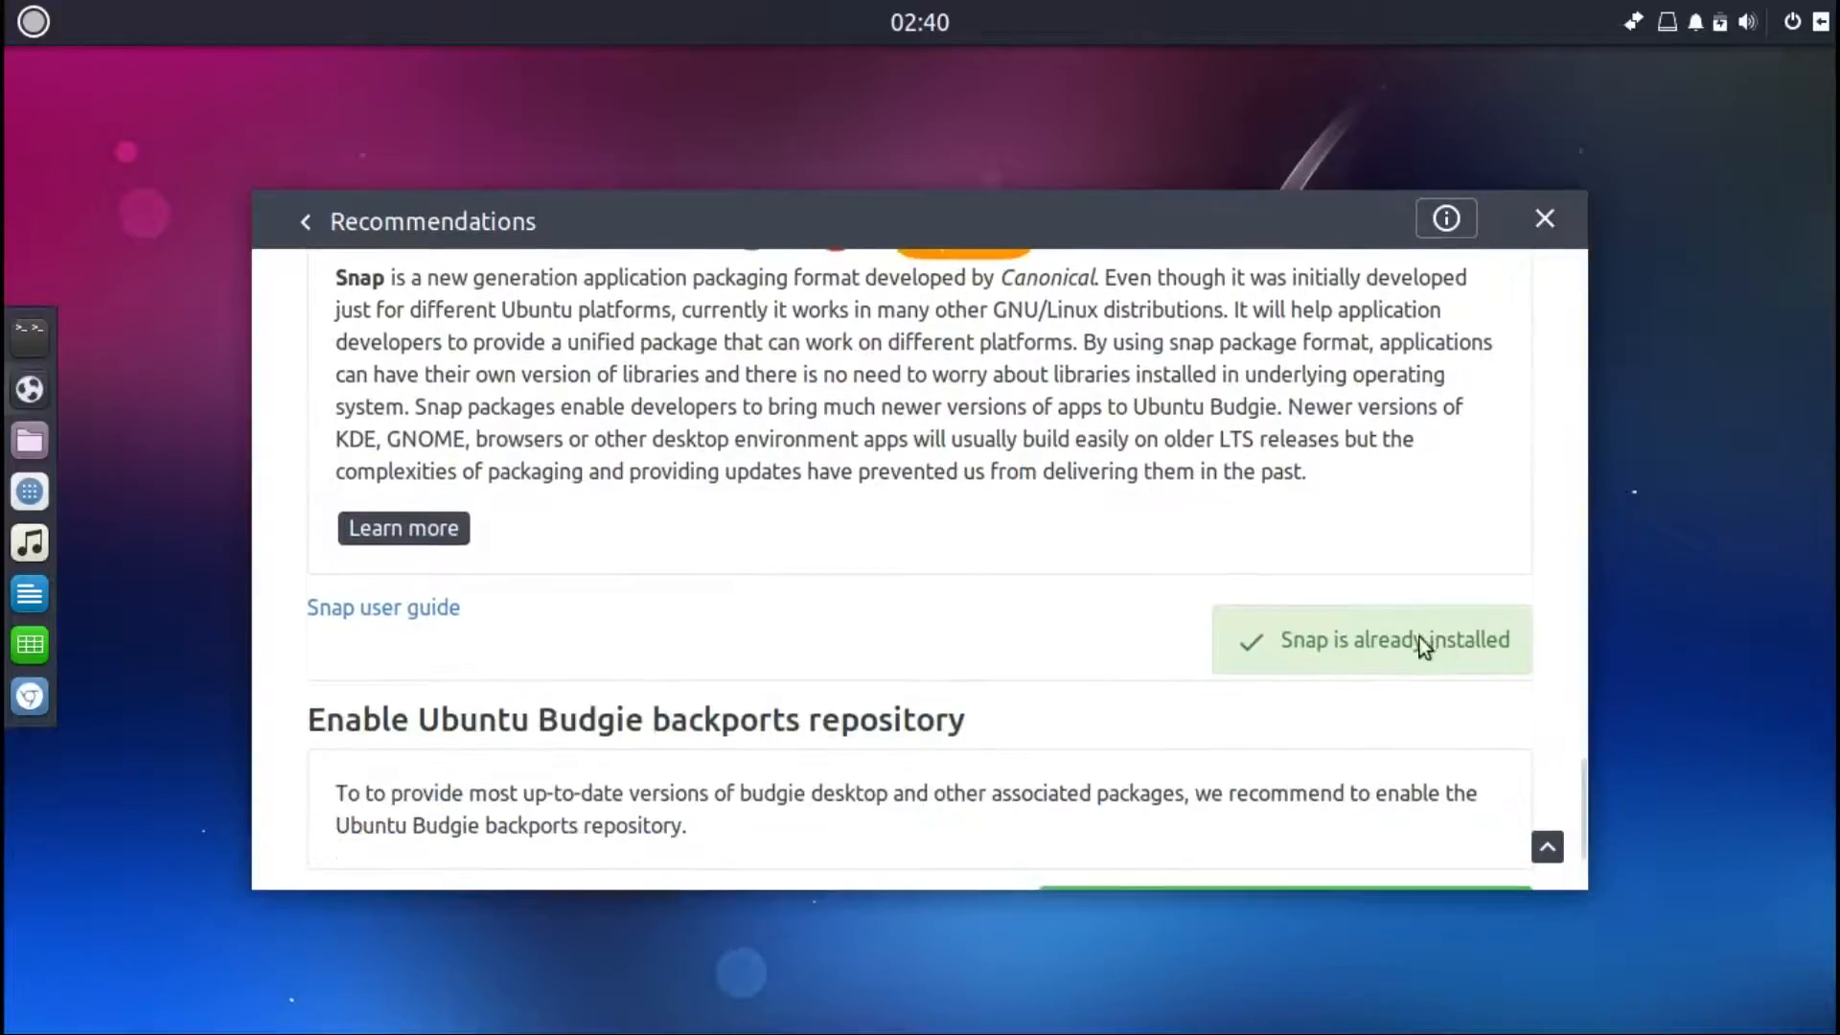
left_click_drag(1585, 803, 1585, 863)
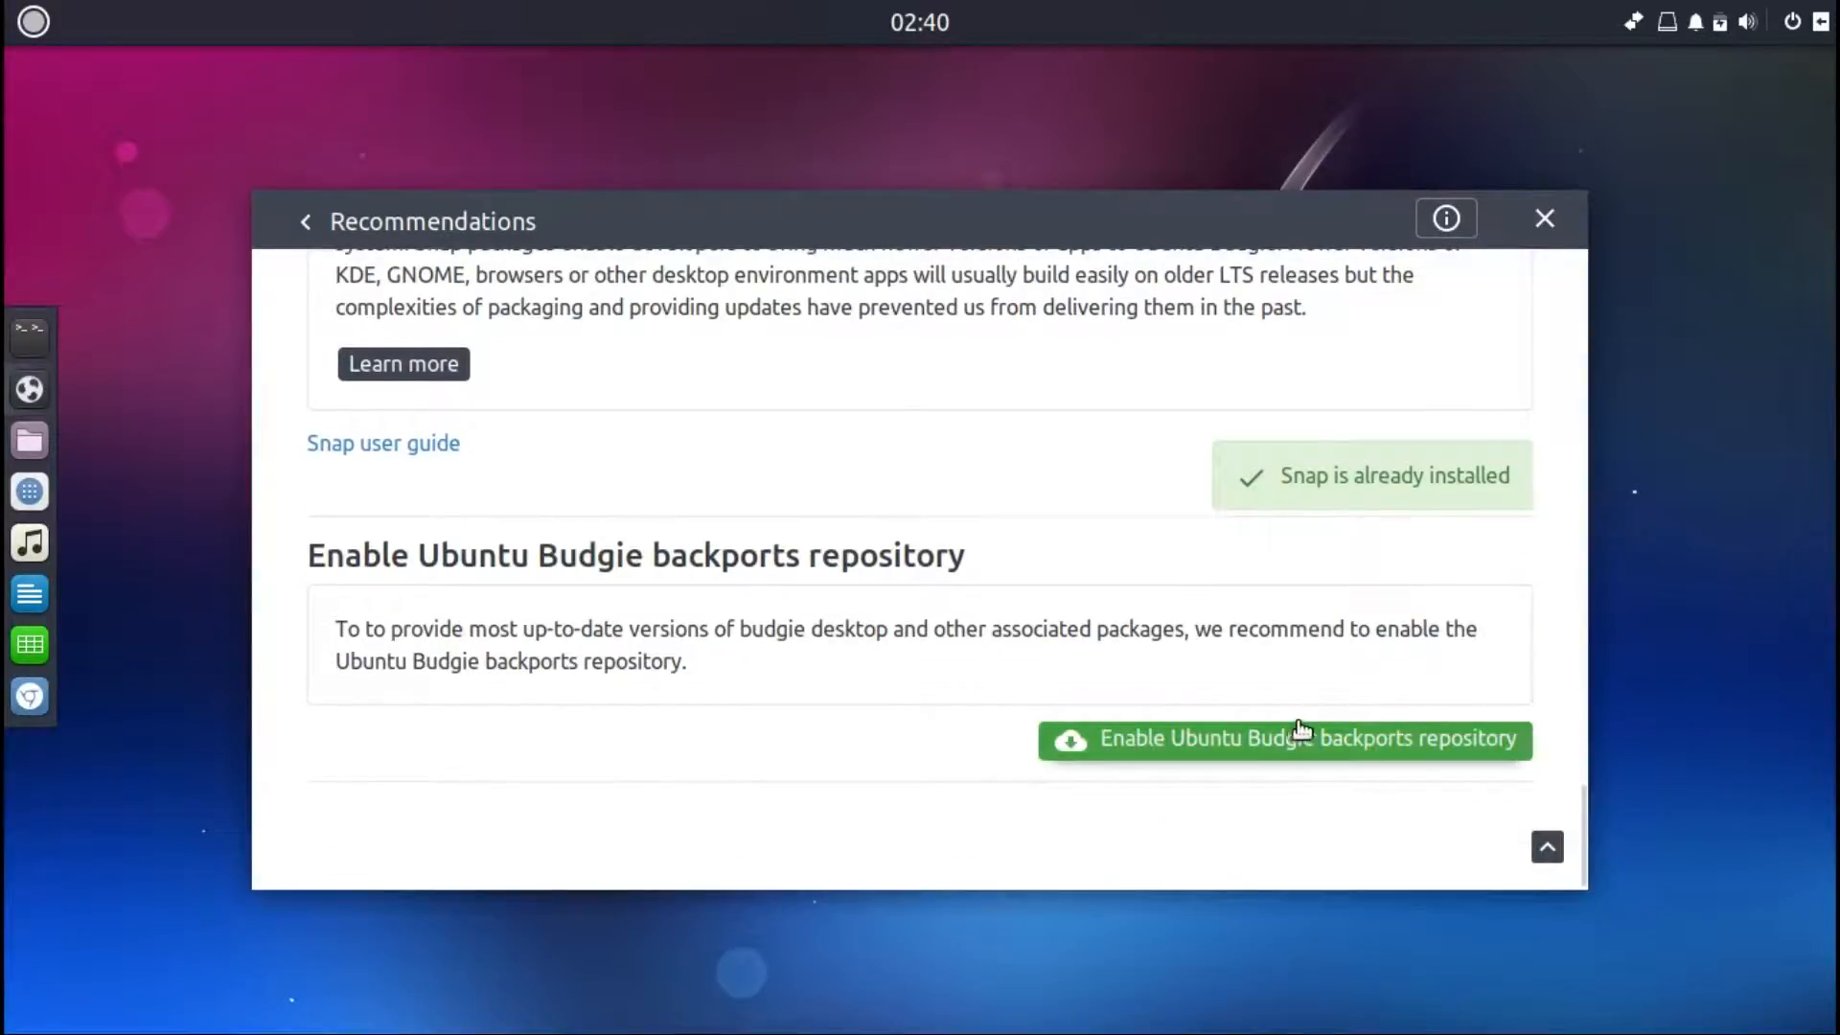
Step: Enable the Ubuntu Budgie backports repository and go back to the main menu
left_click(1355, 740)
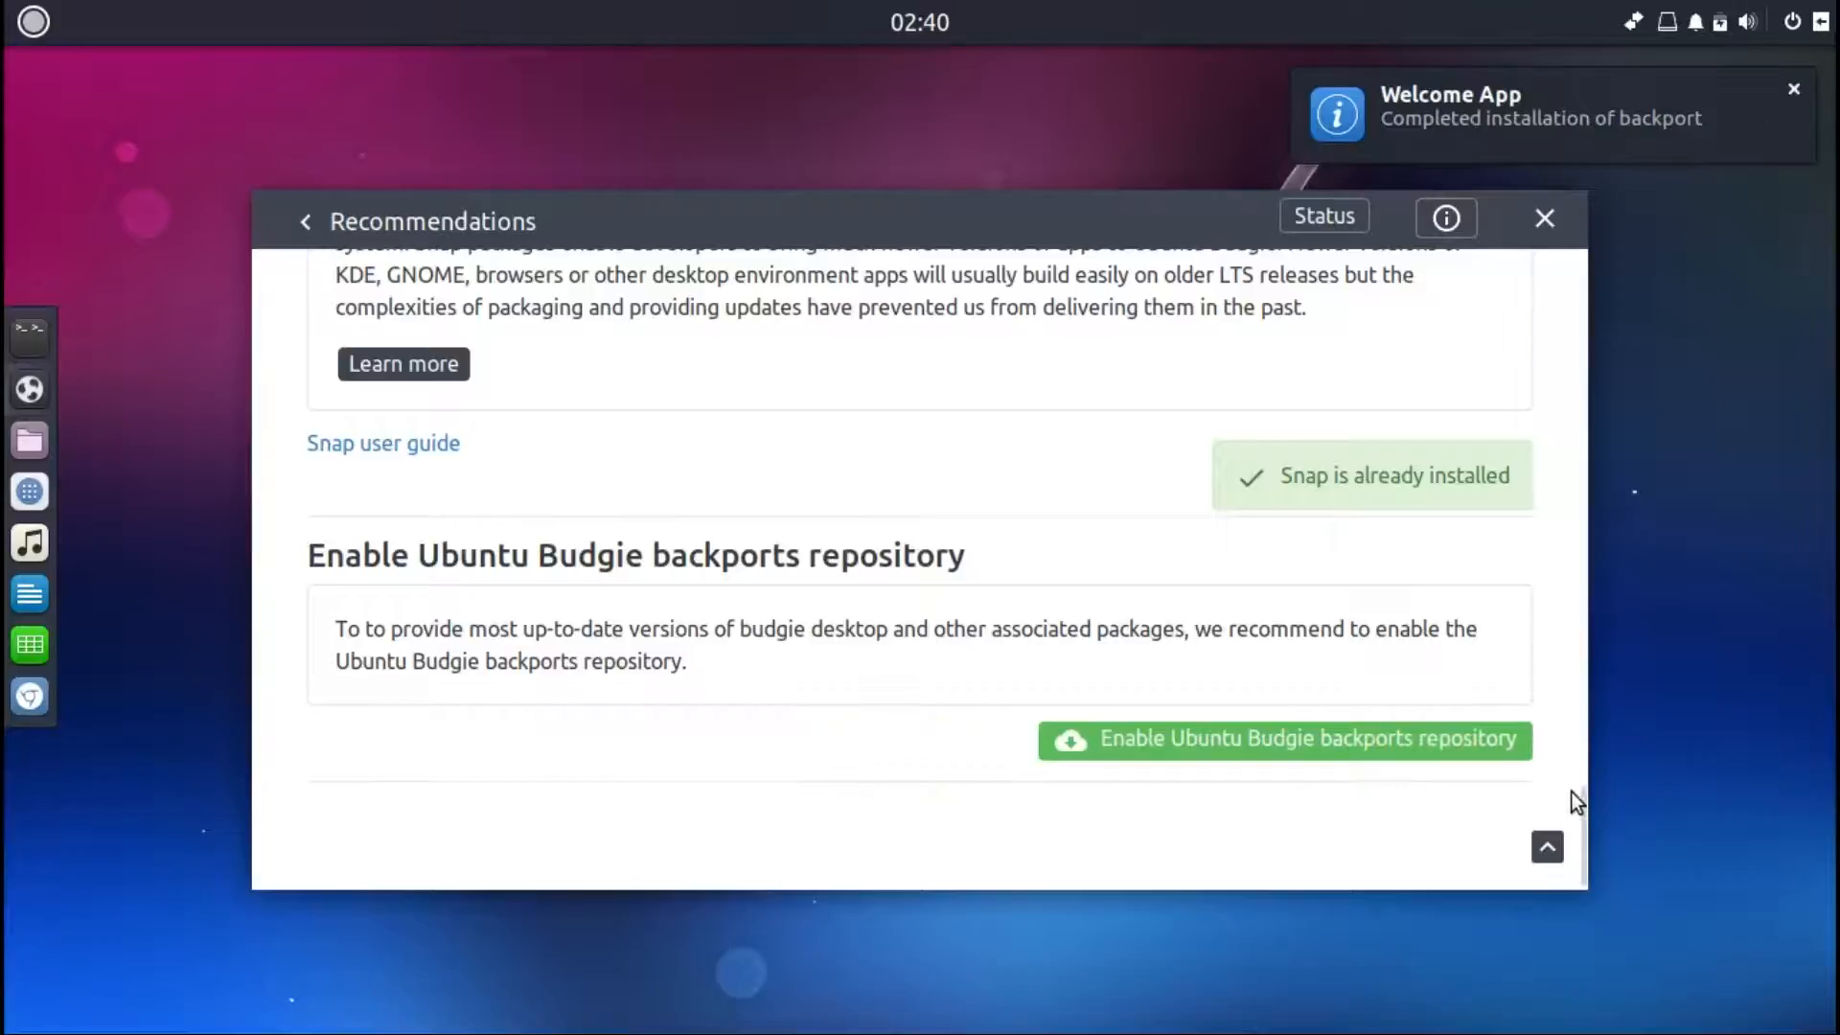
left_click_drag(1583, 801, 1592, 312)
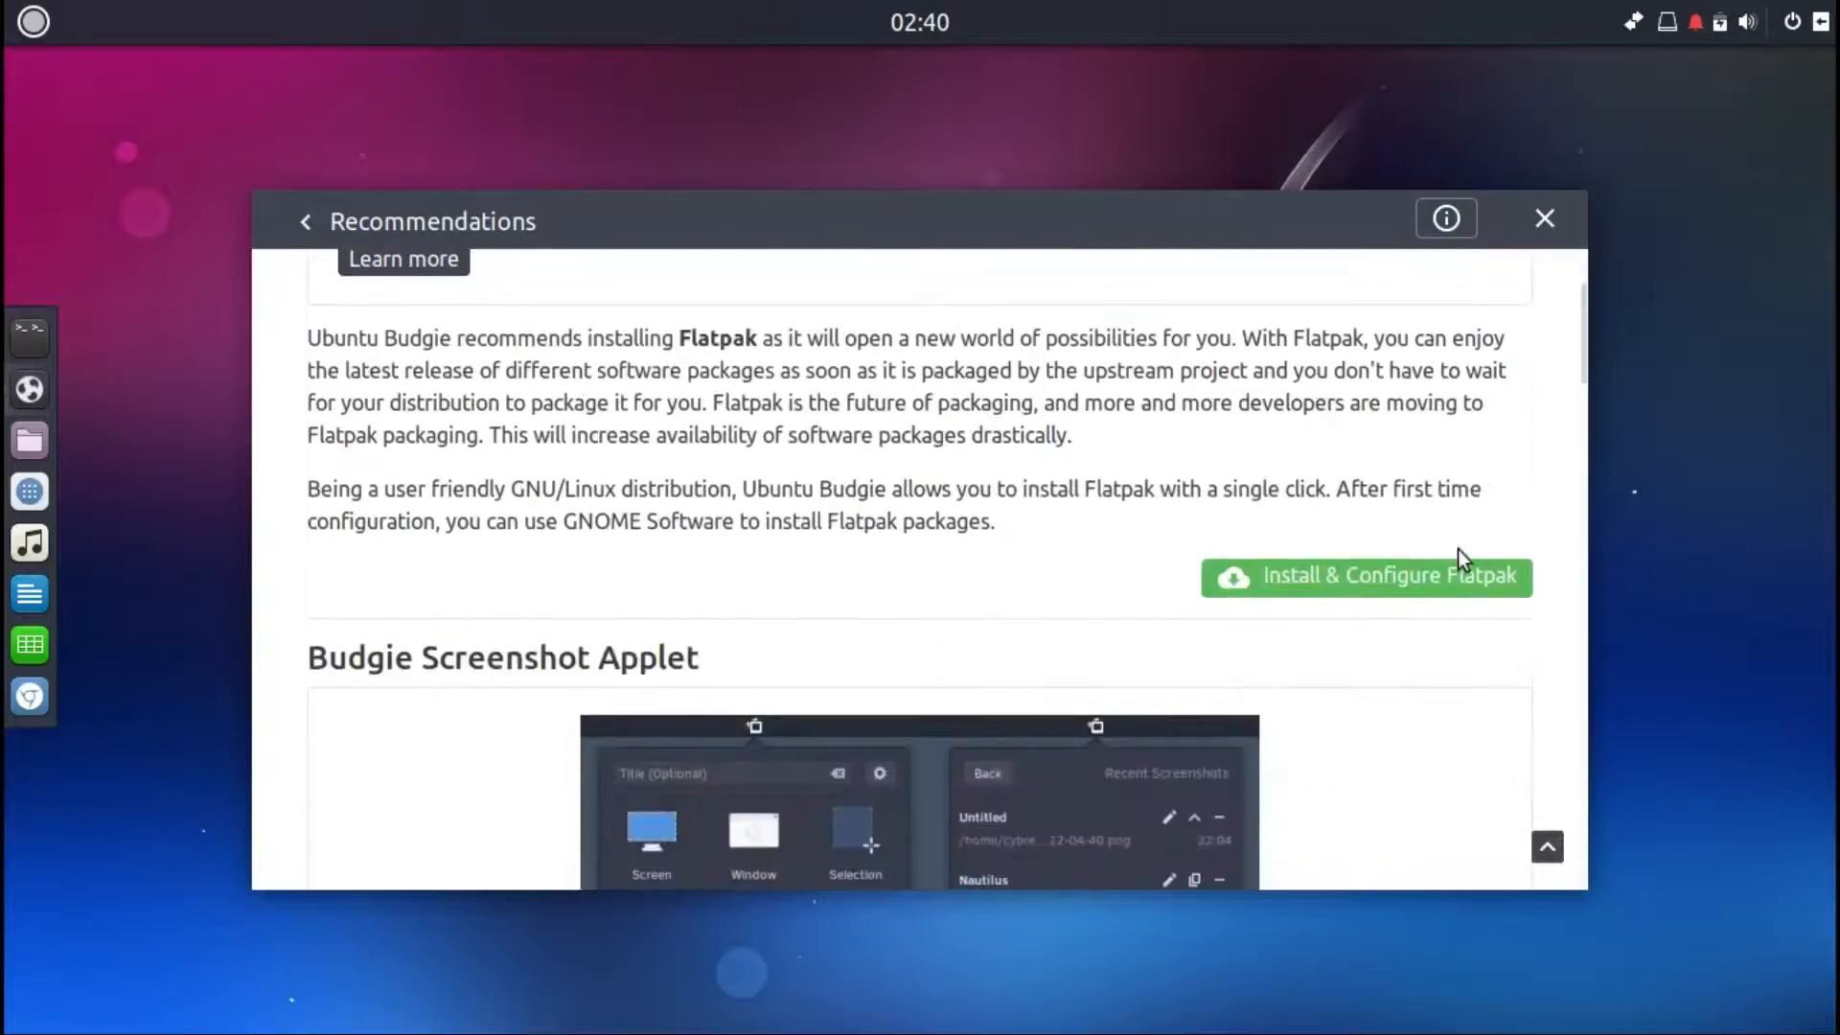
left_click(309, 223)
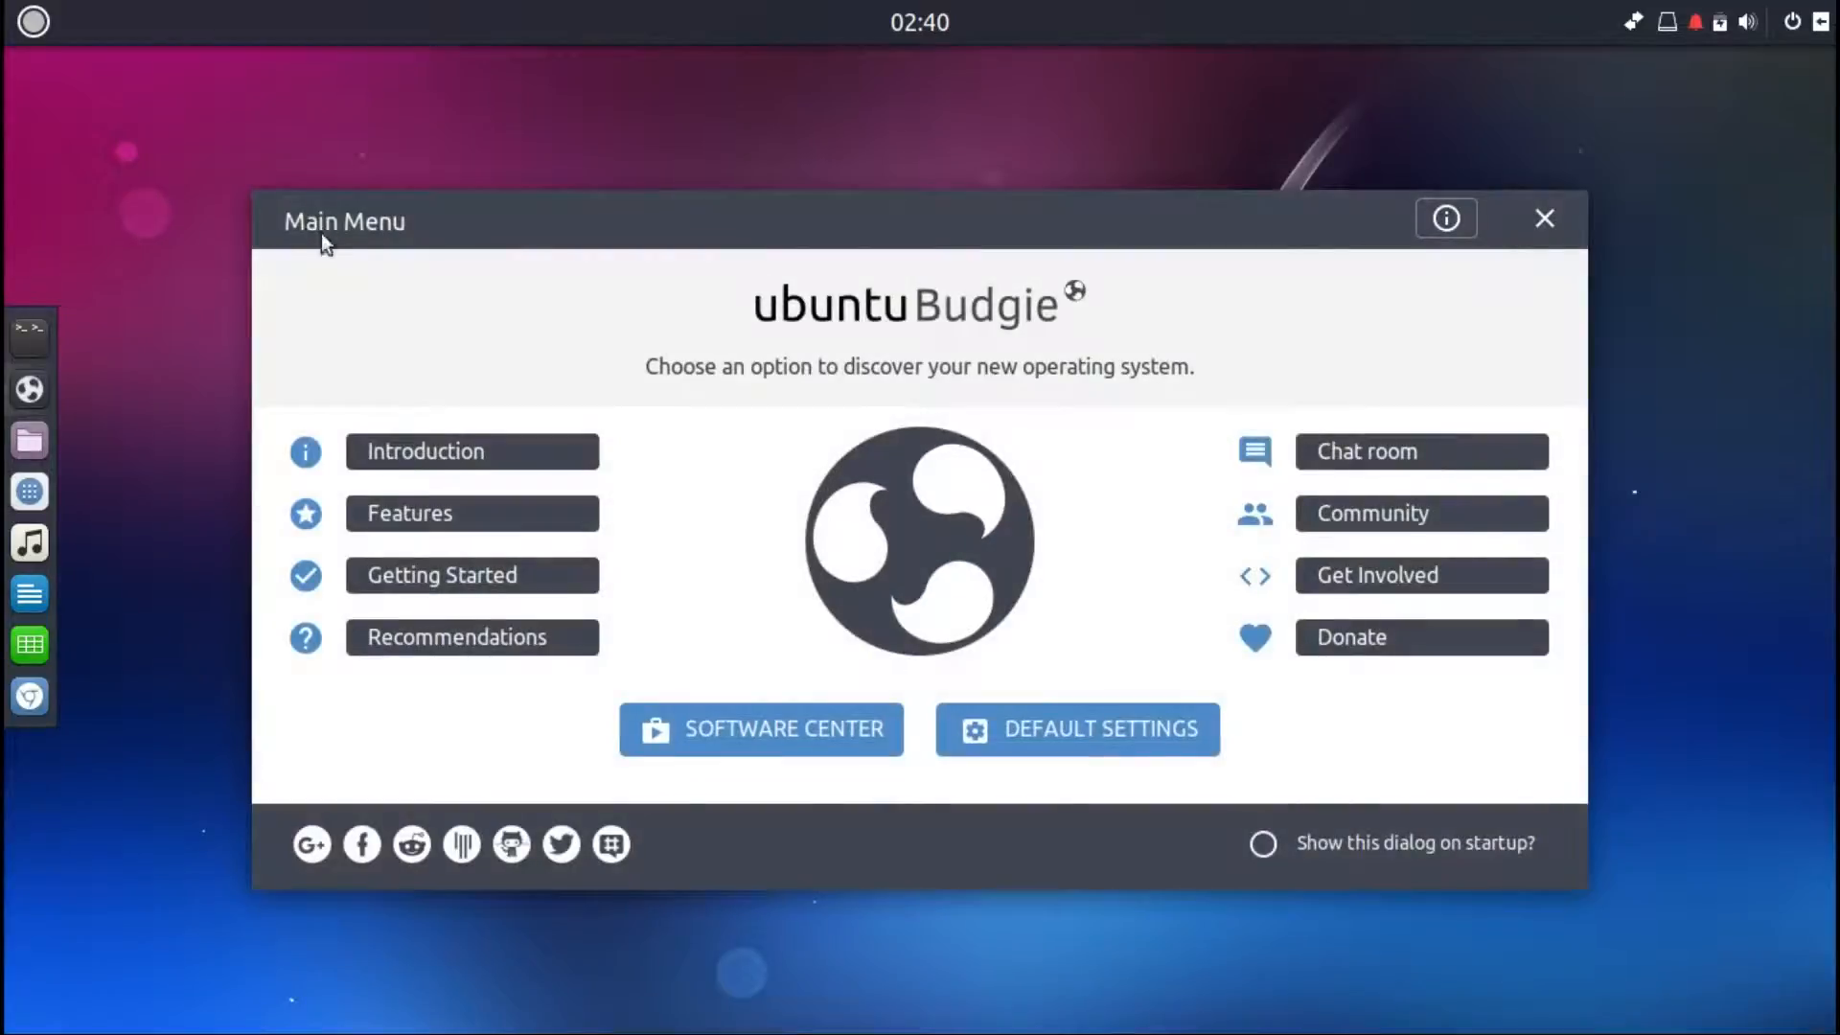
Step: Open the Software Center, start browsing it, and minimize its window
left_click(694, 743)
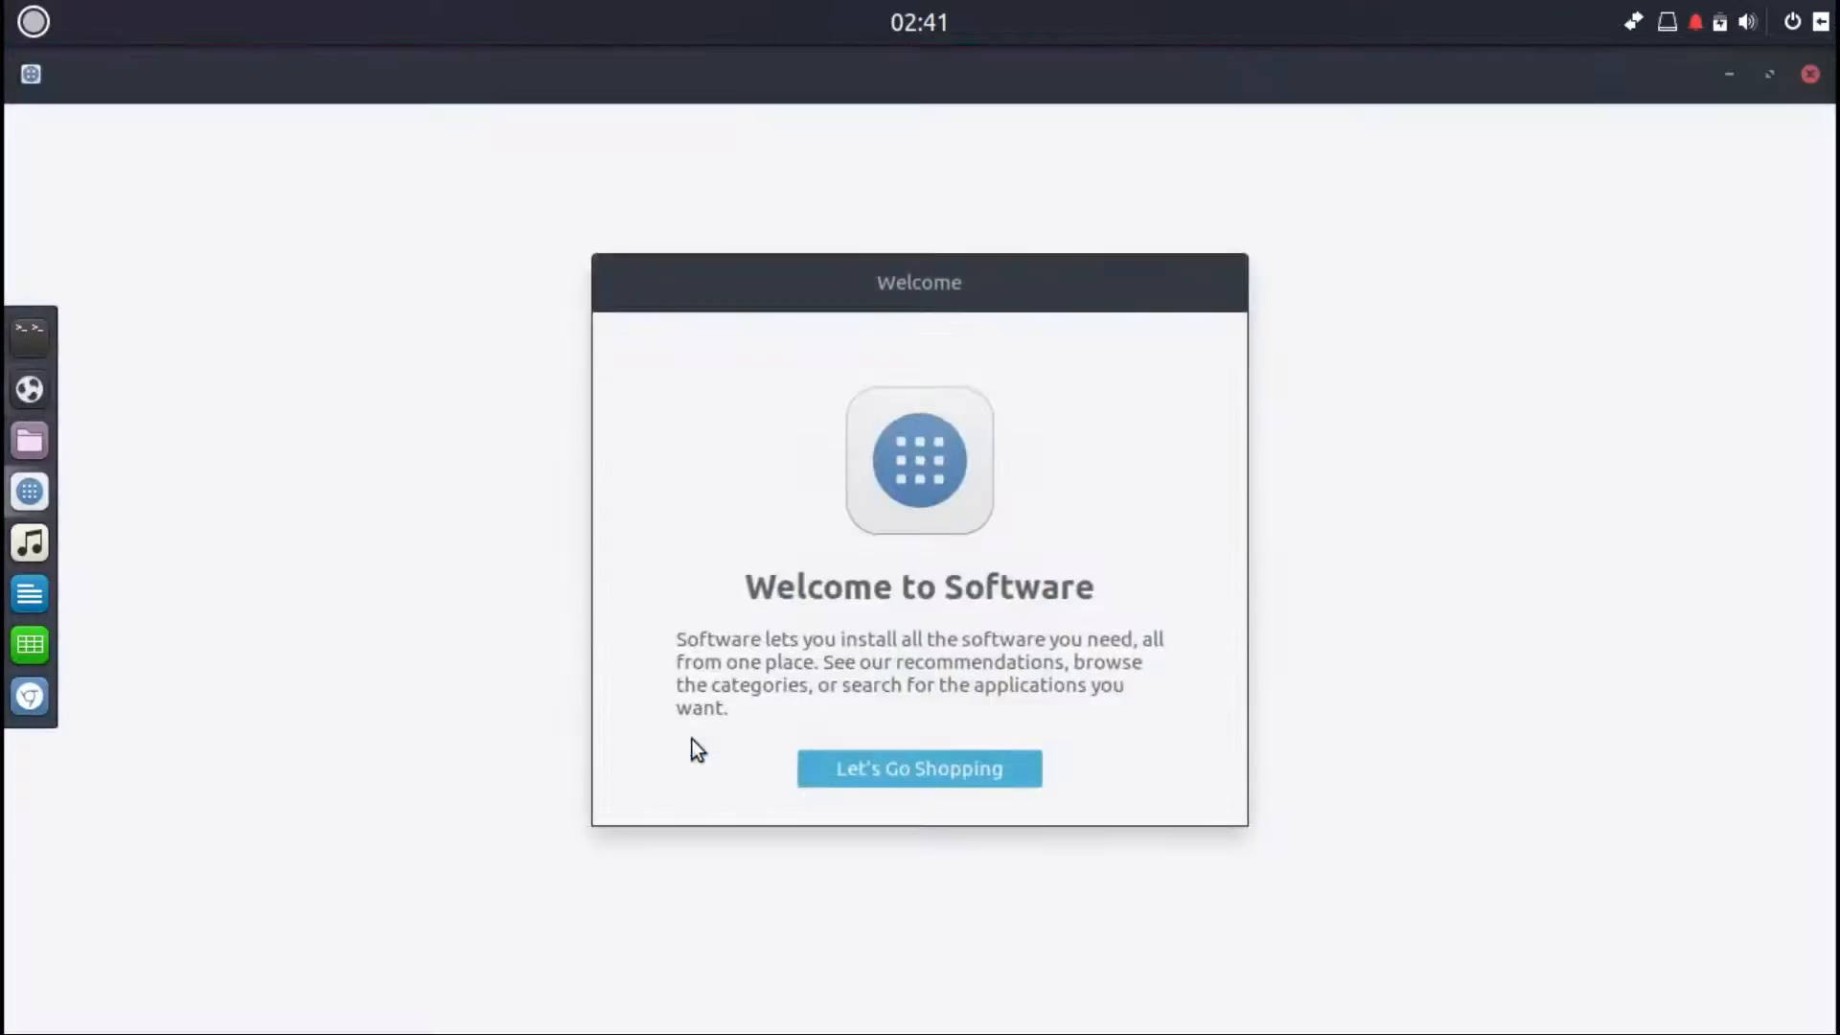
left_click(849, 776)
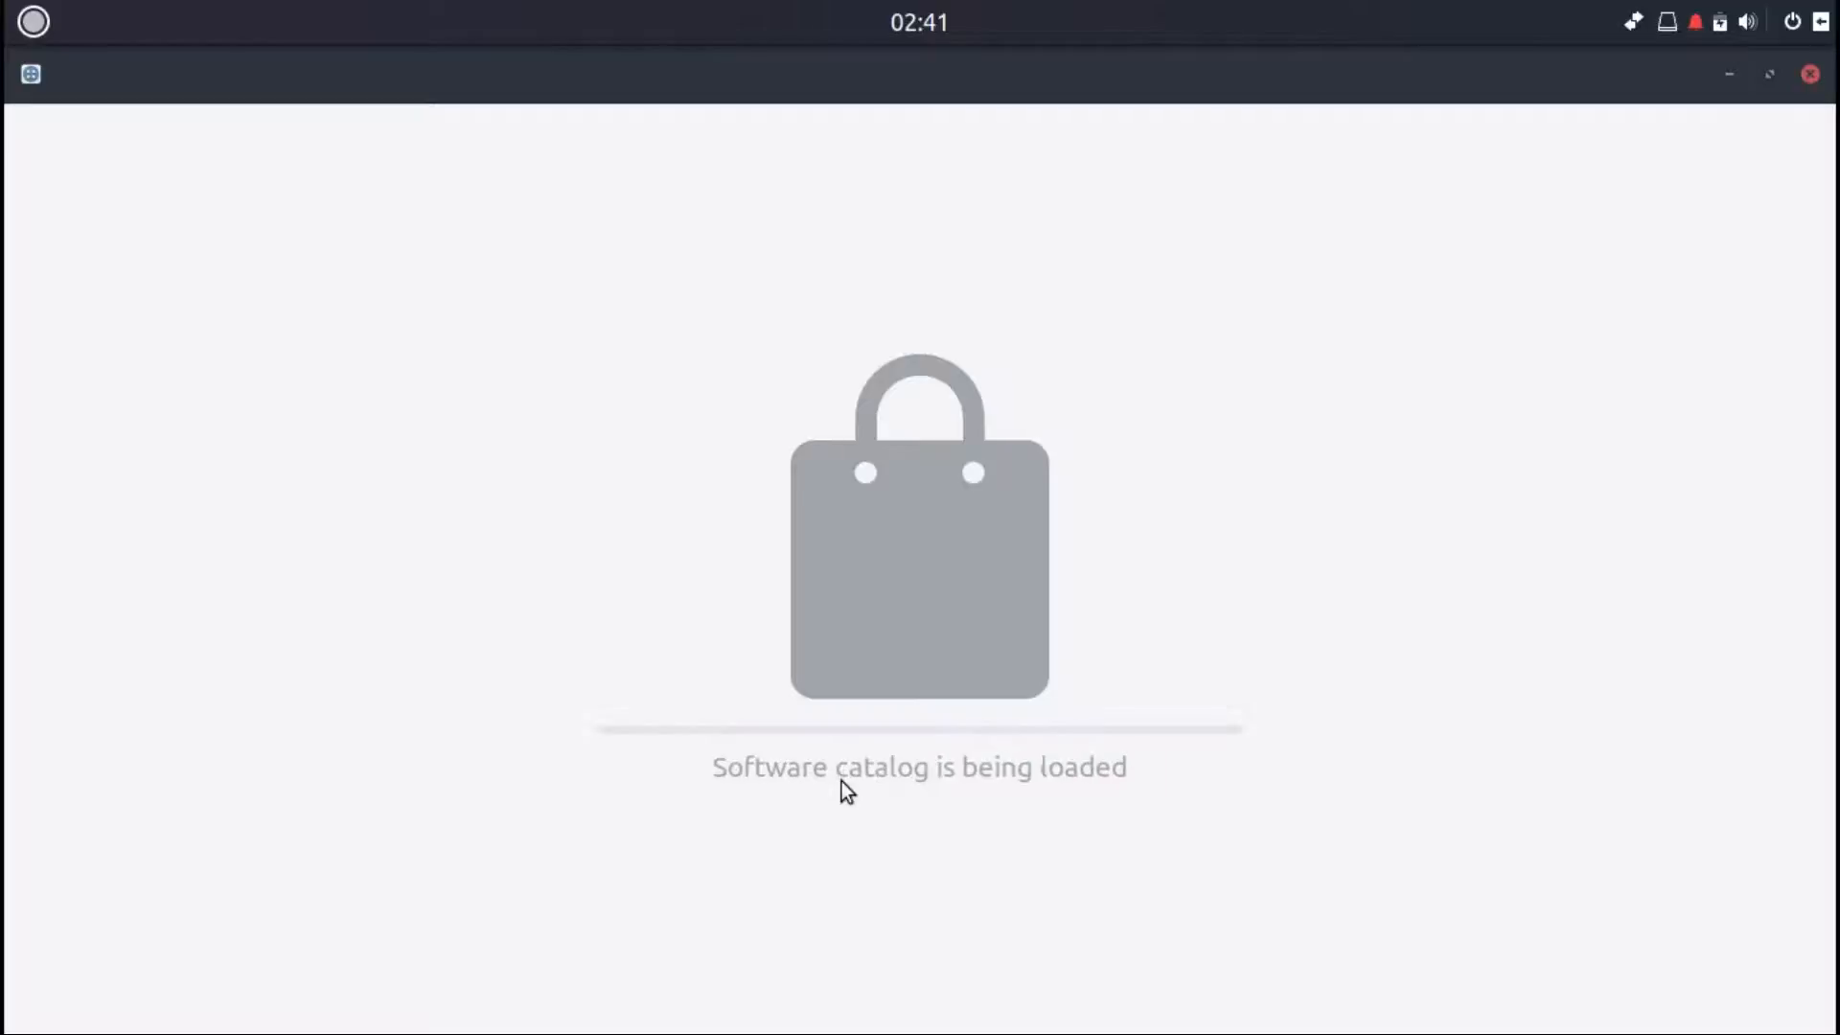
left_click(1731, 75)
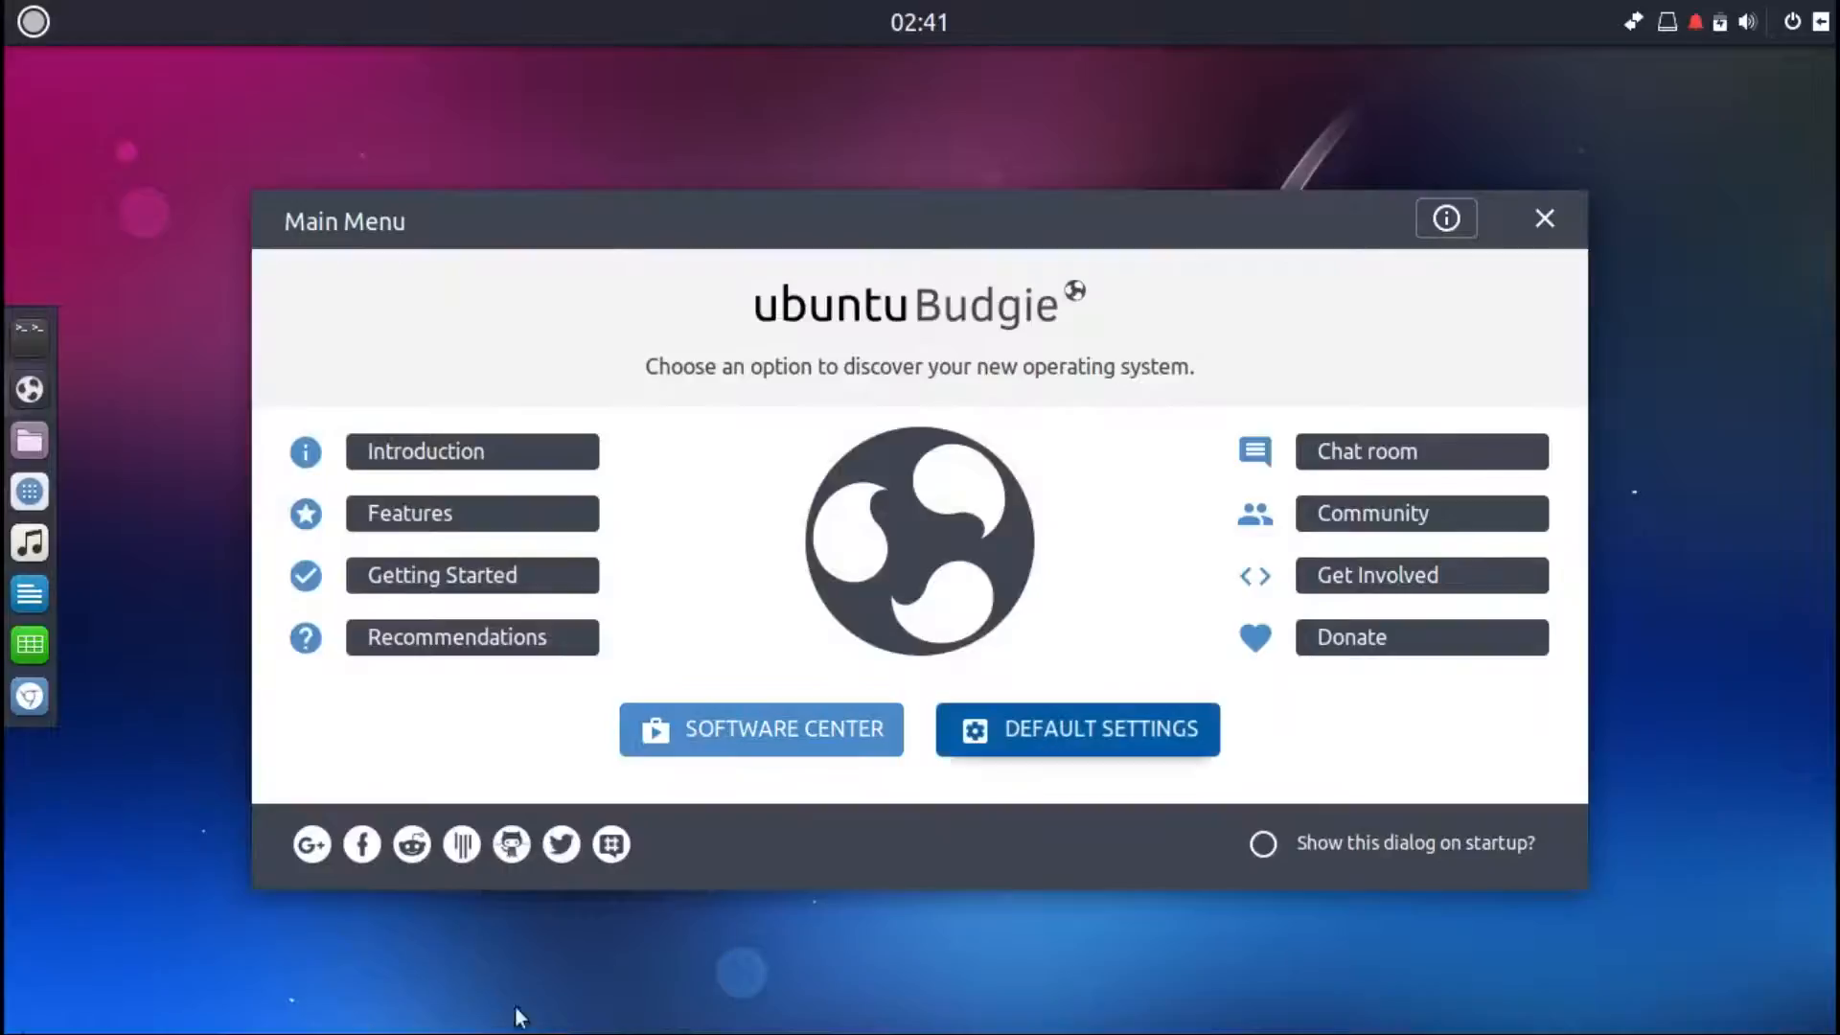
Step: Open Default Settings and scroll through the Switch Appearance theme options
left_click(995, 728)
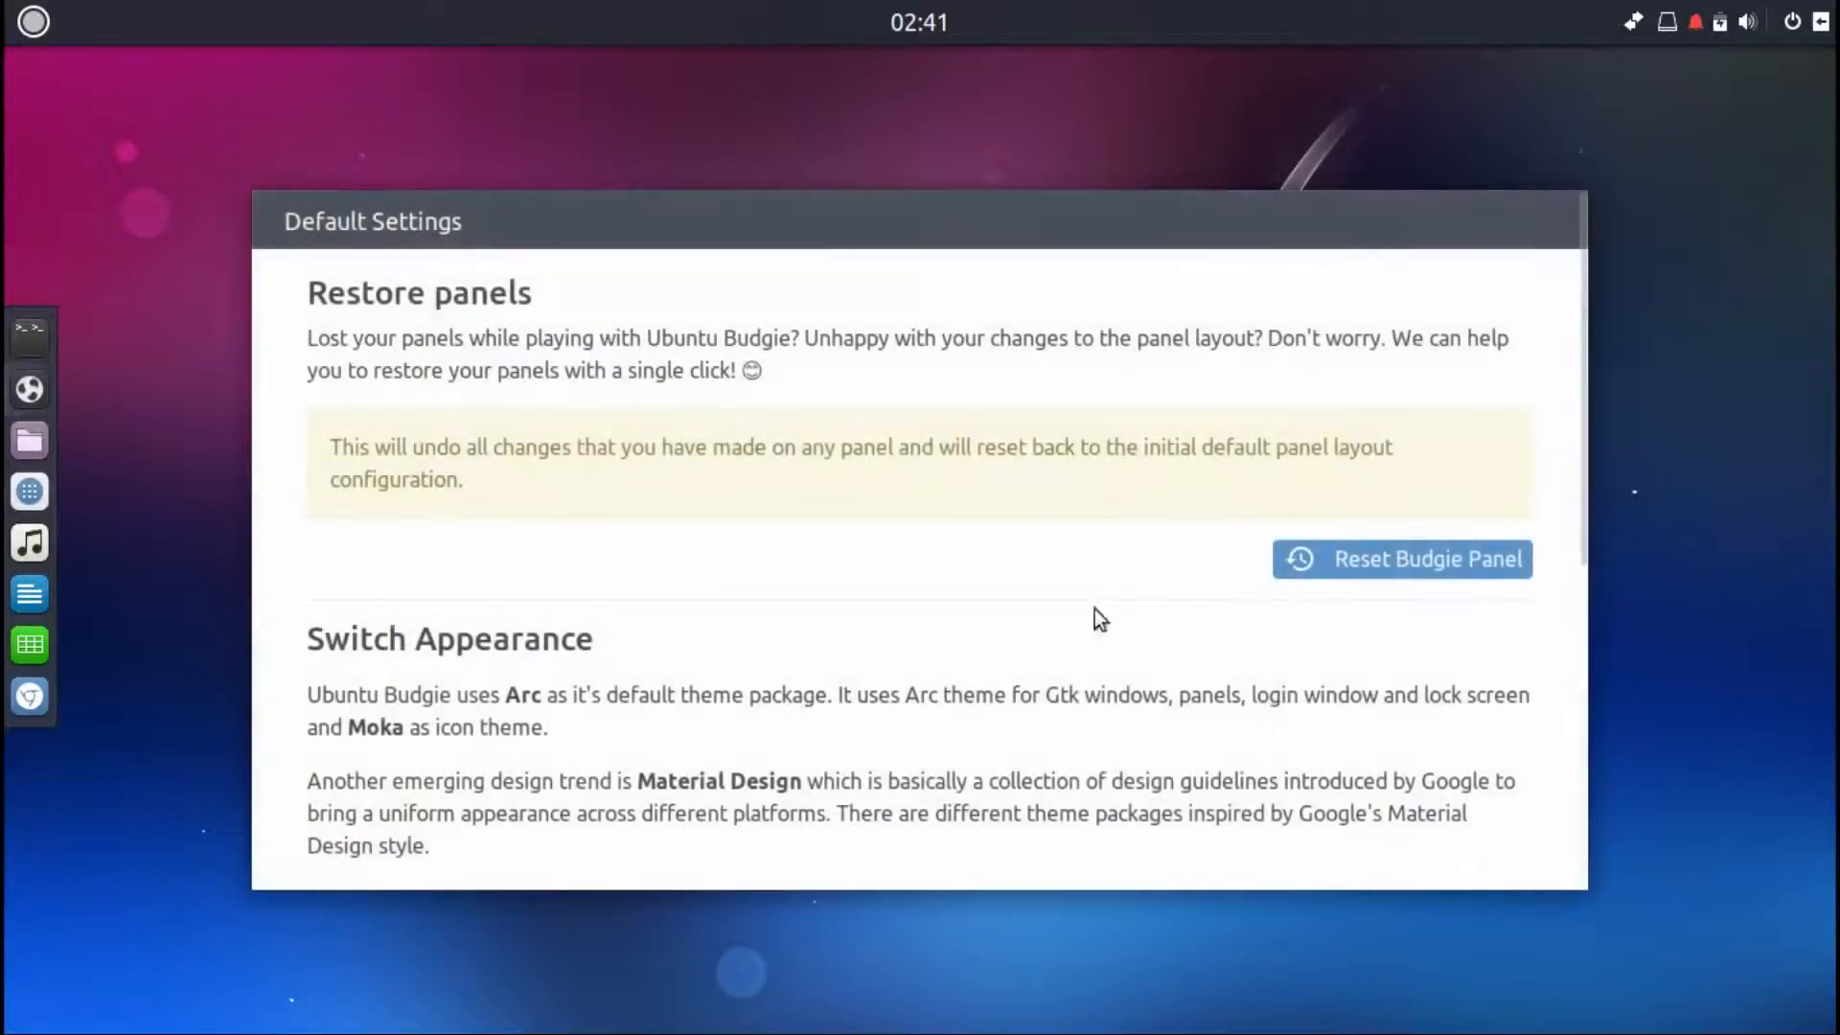
left_click_drag(1579, 307, 1584, 425)
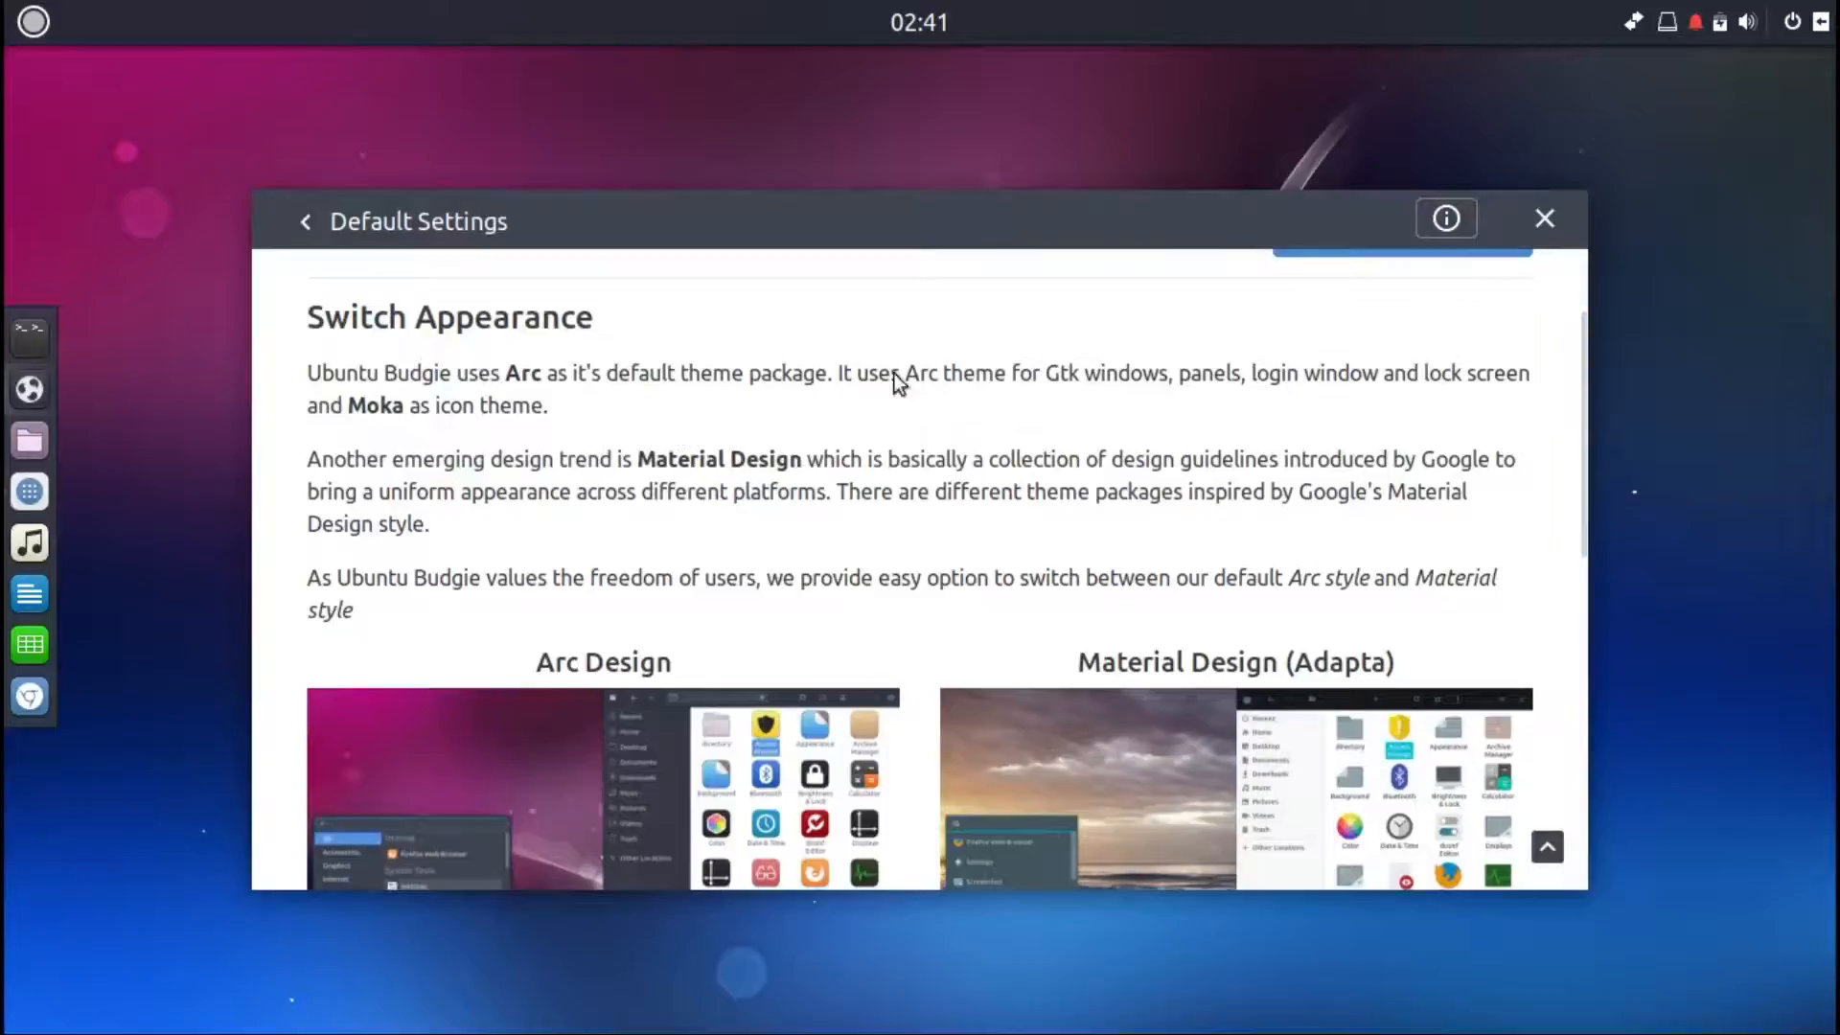
left_click_drag(1583, 412, 1607, 700)
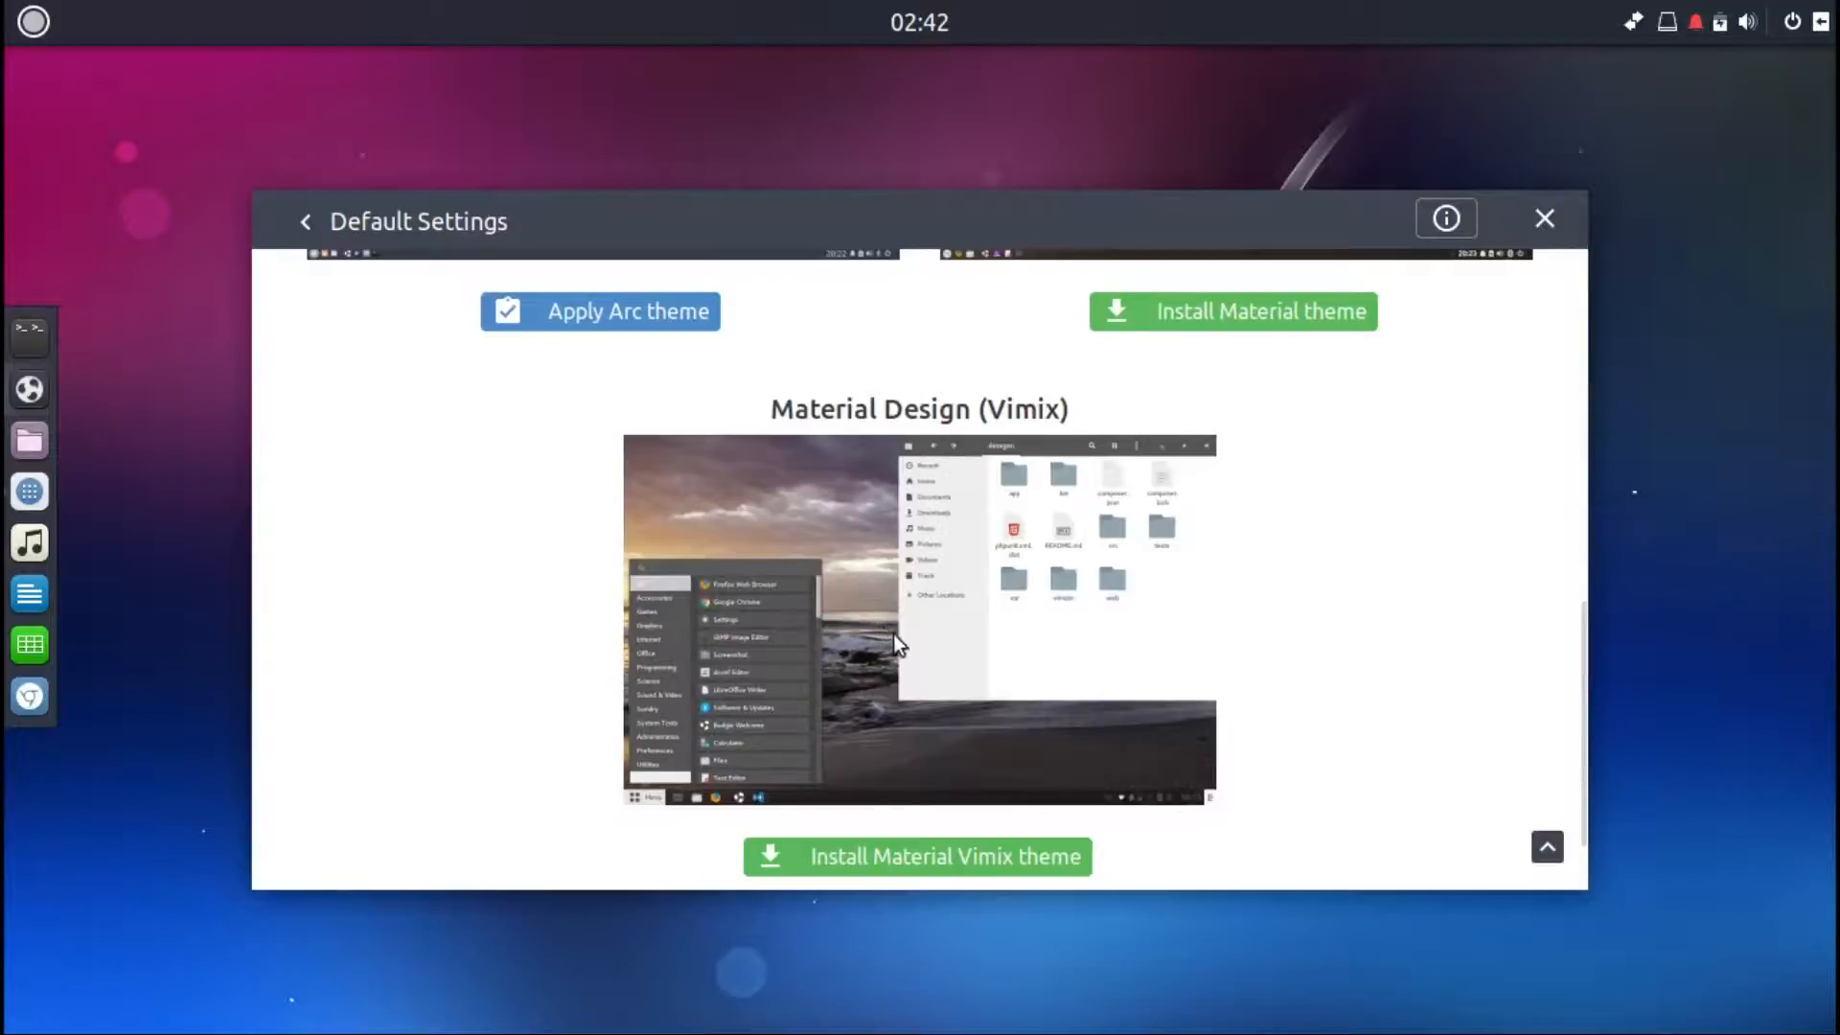
mouse_move(1583, 738)
left_mouse_down()
mouse_move(1585, 768)
mouse_move(1544, 521)
mouse_move(1566, 496)
mouse_move(1596, 577)
mouse_move(1606, 762)
mouse_move(1603, 721)
mouse_move(1605, 745)
mouse_move(1583, 745)
left_mouse_up()
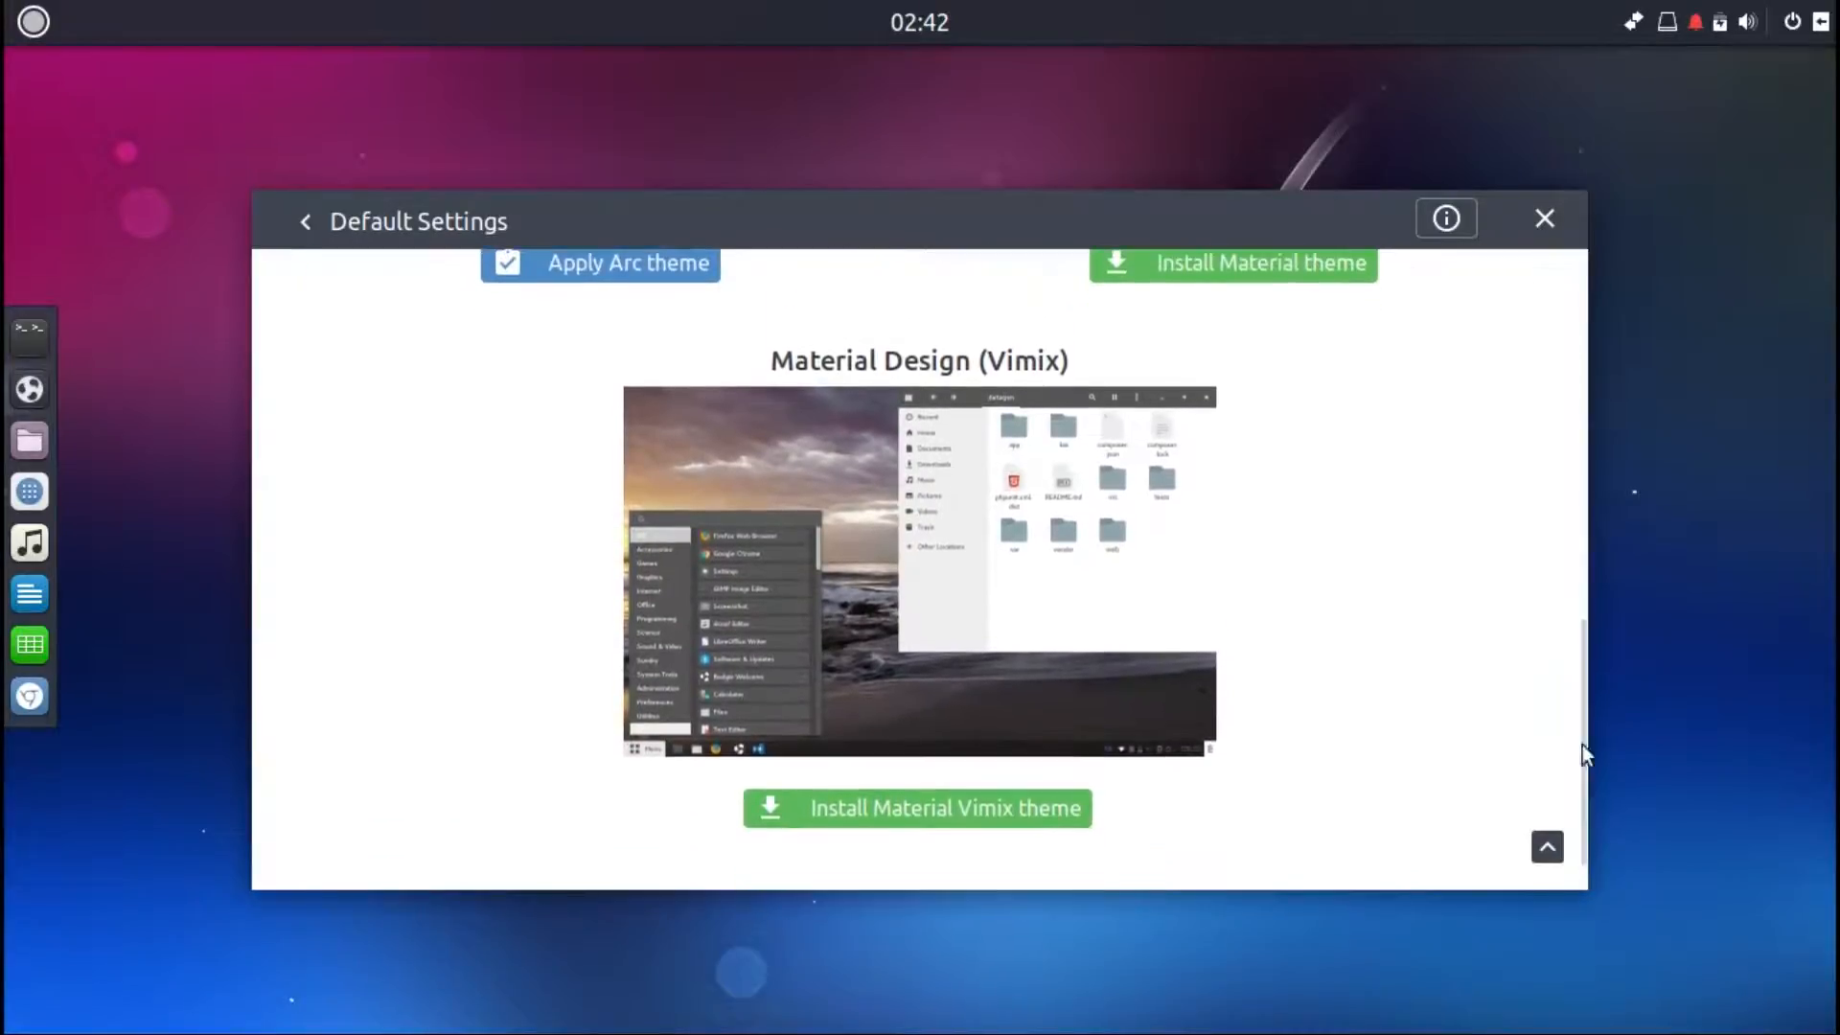
Step: Install the Material Vimix theme and return to the main menu
left_click(1000, 808)
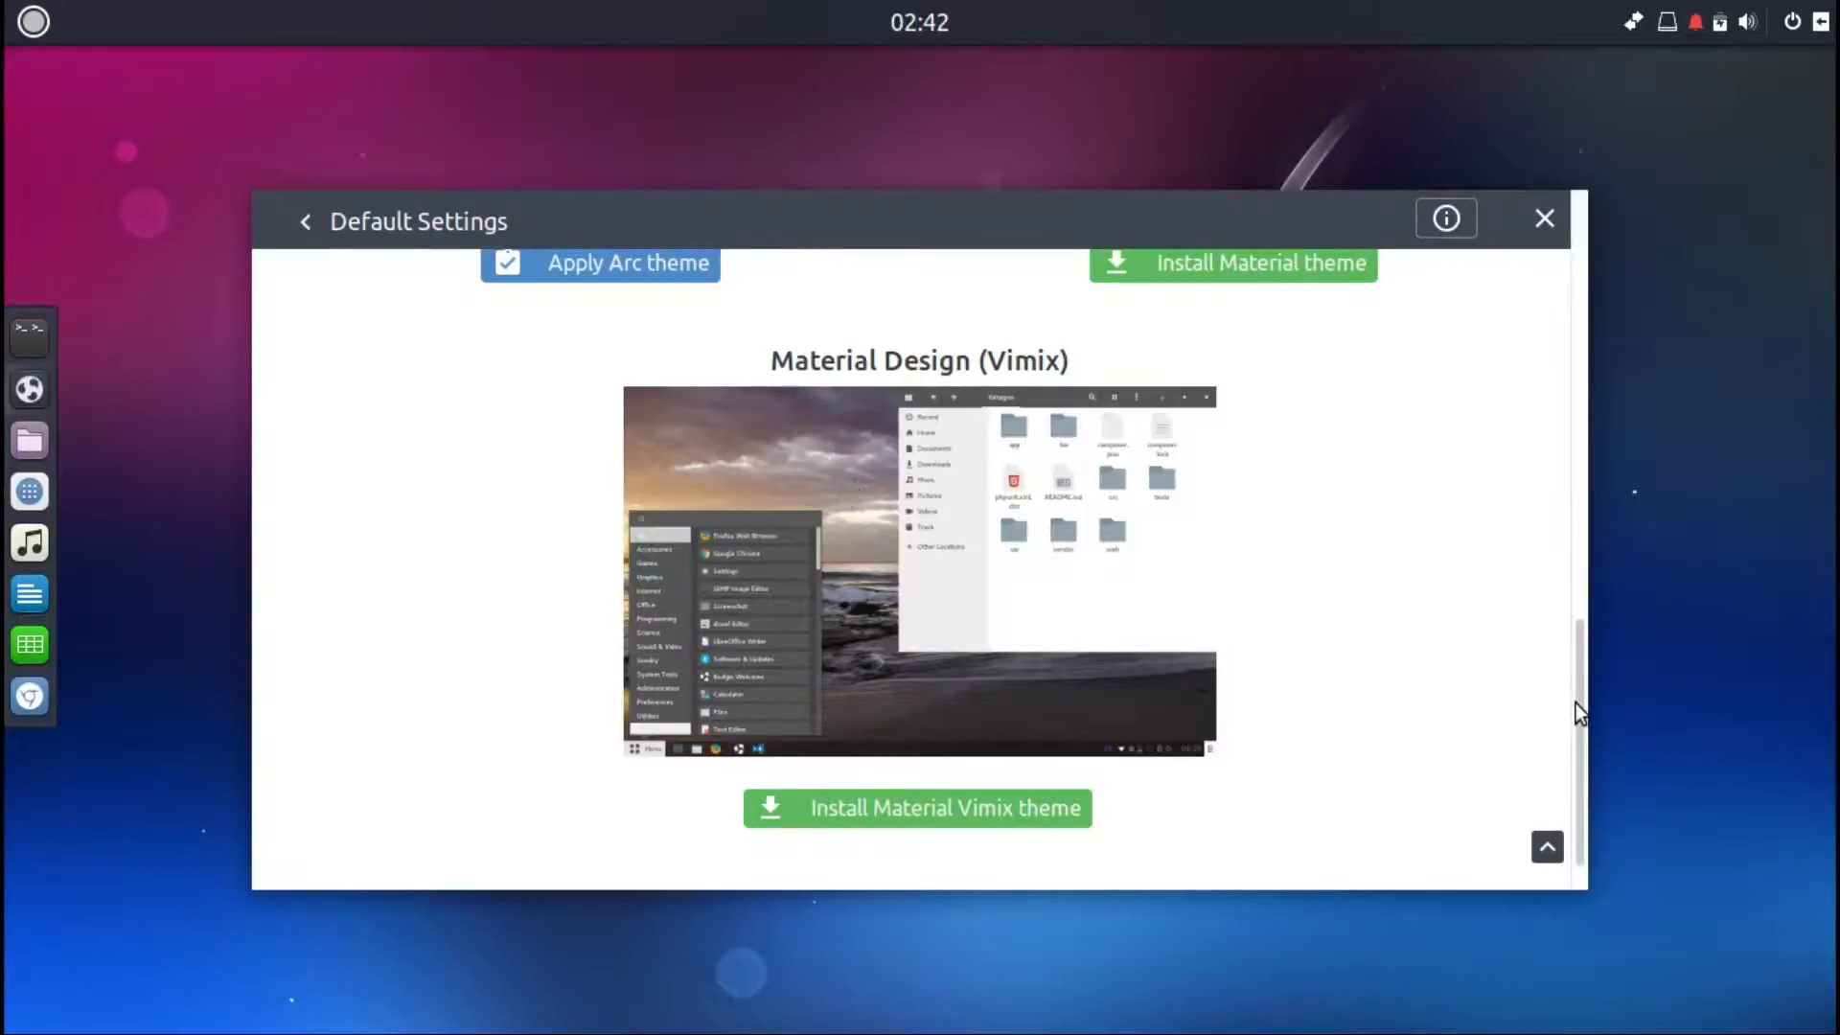
left_click_drag(1584, 682, 1595, 481)
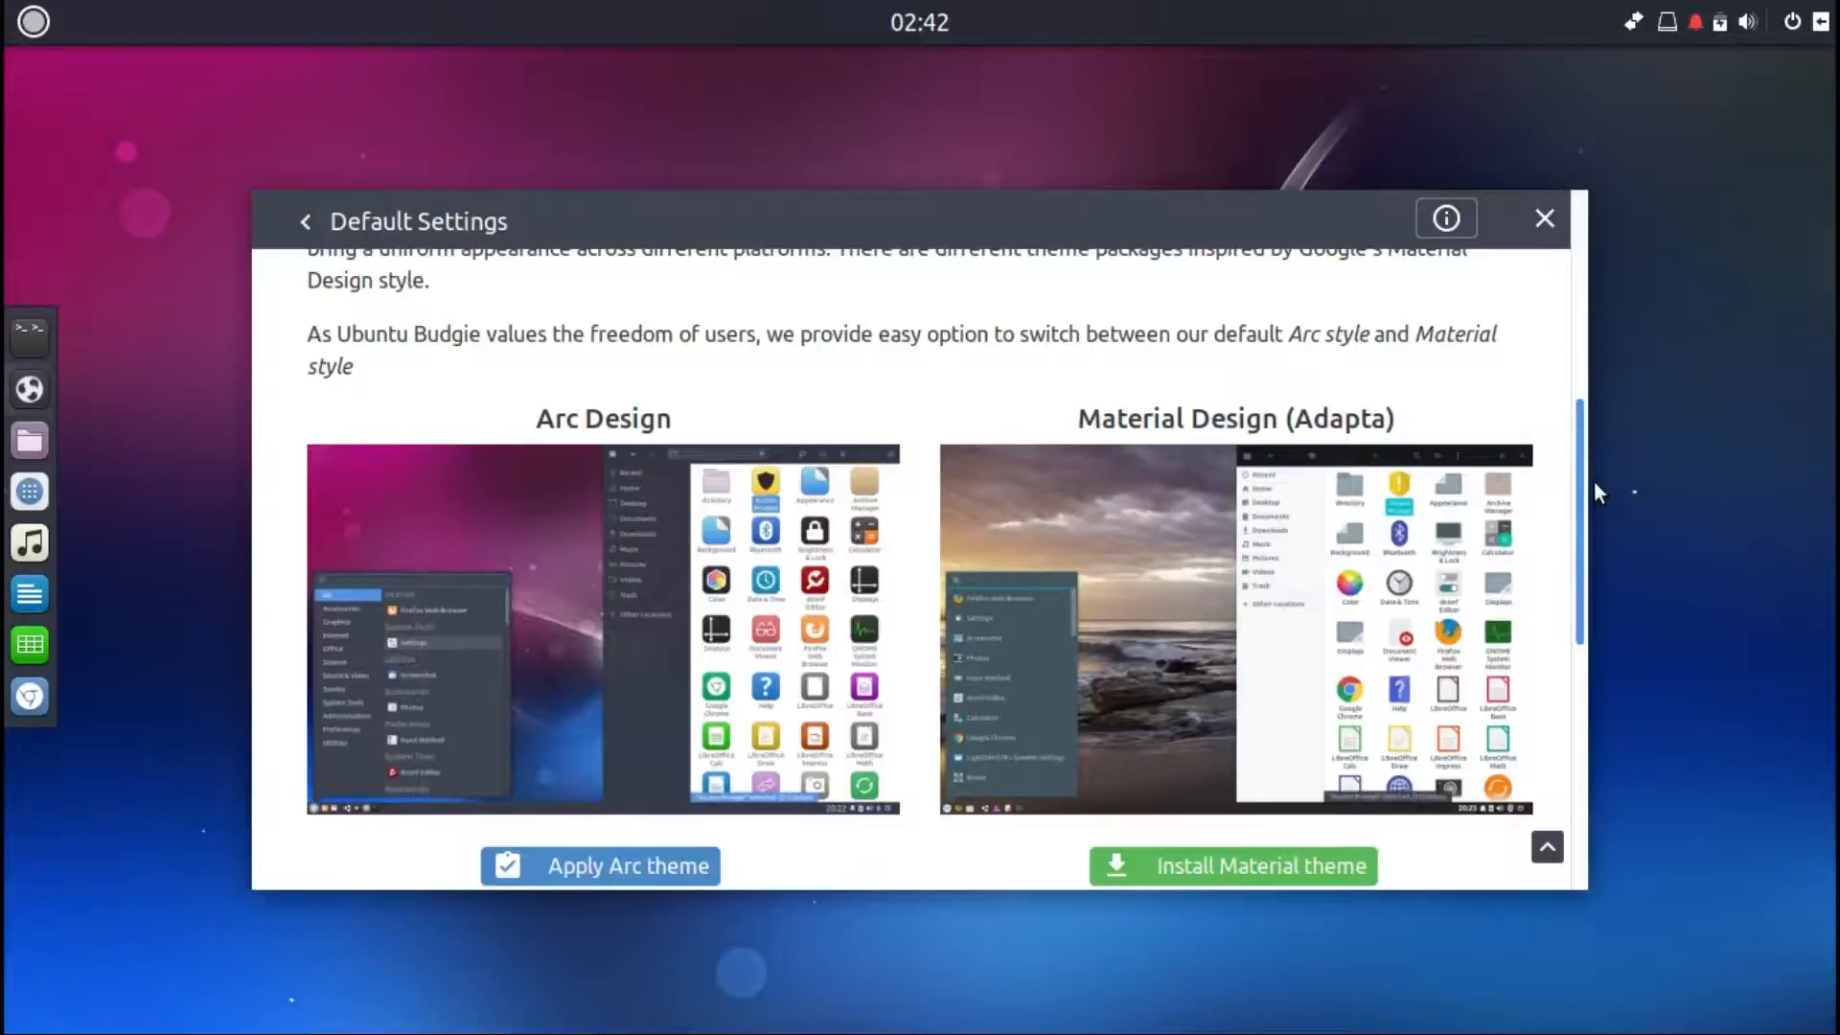
left_click_drag(1595, 480, 1613, 640)
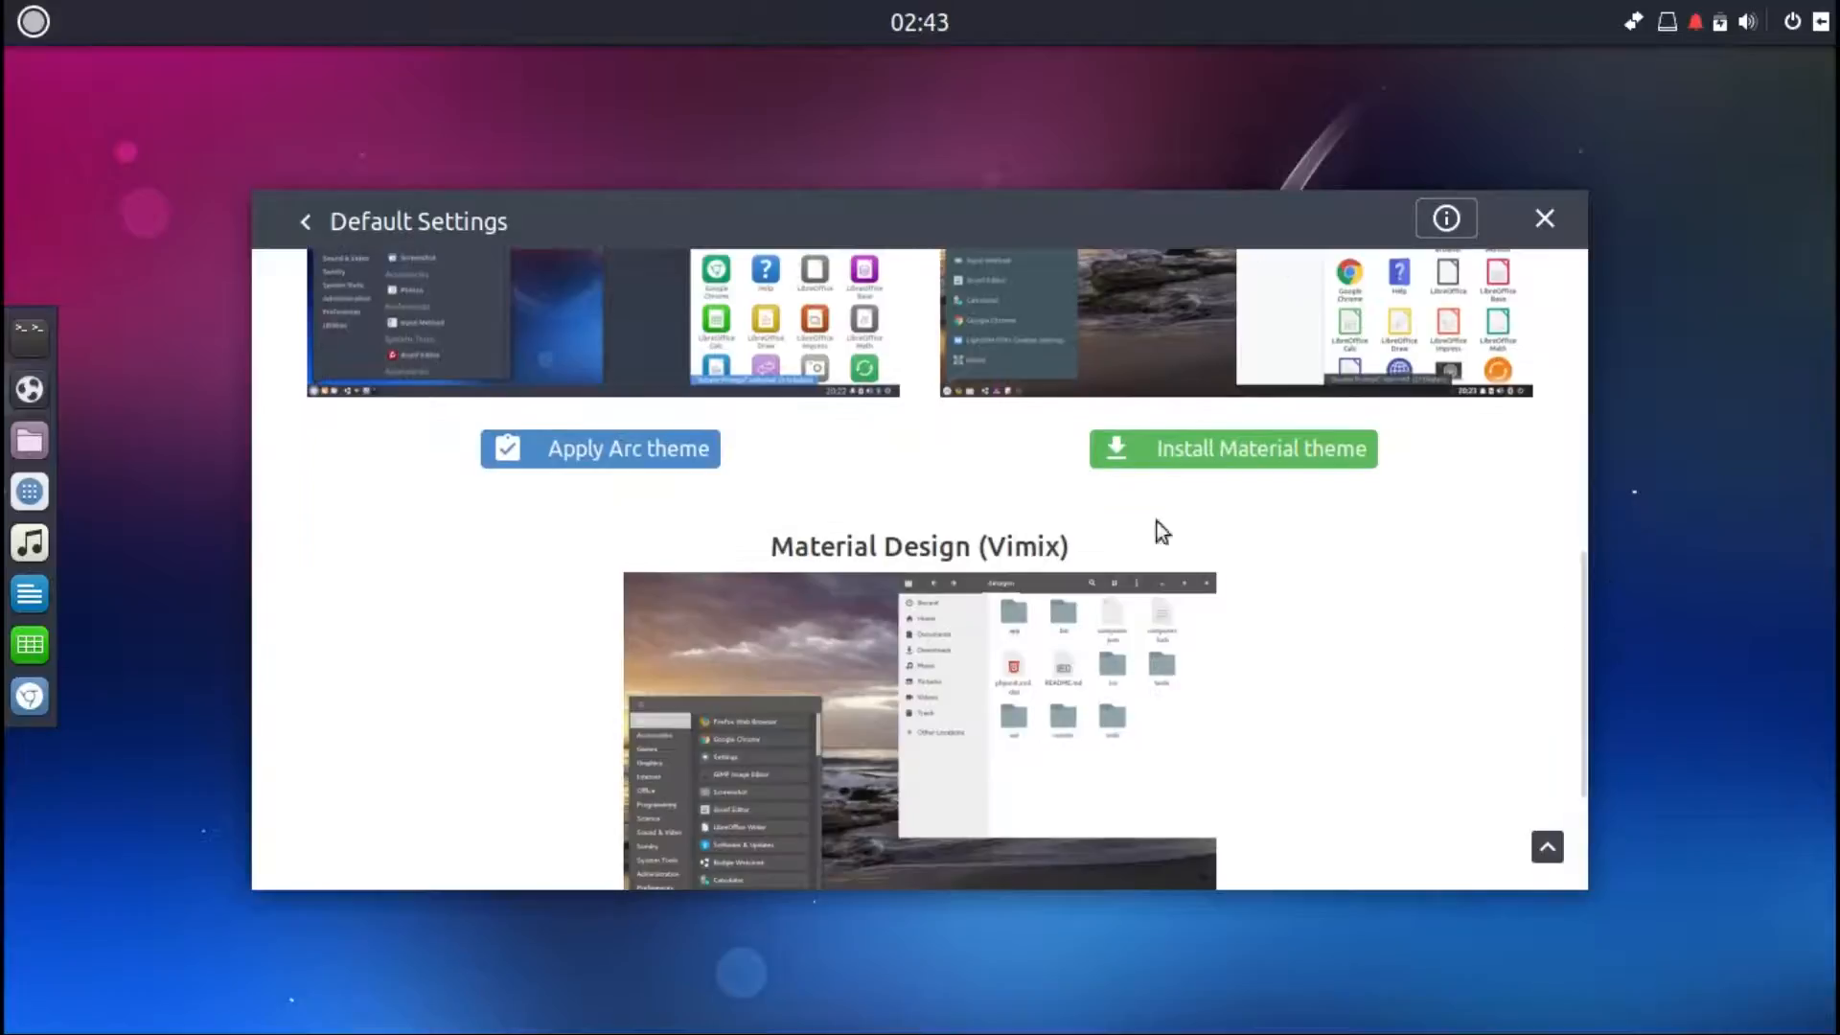
left_click(311, 224)
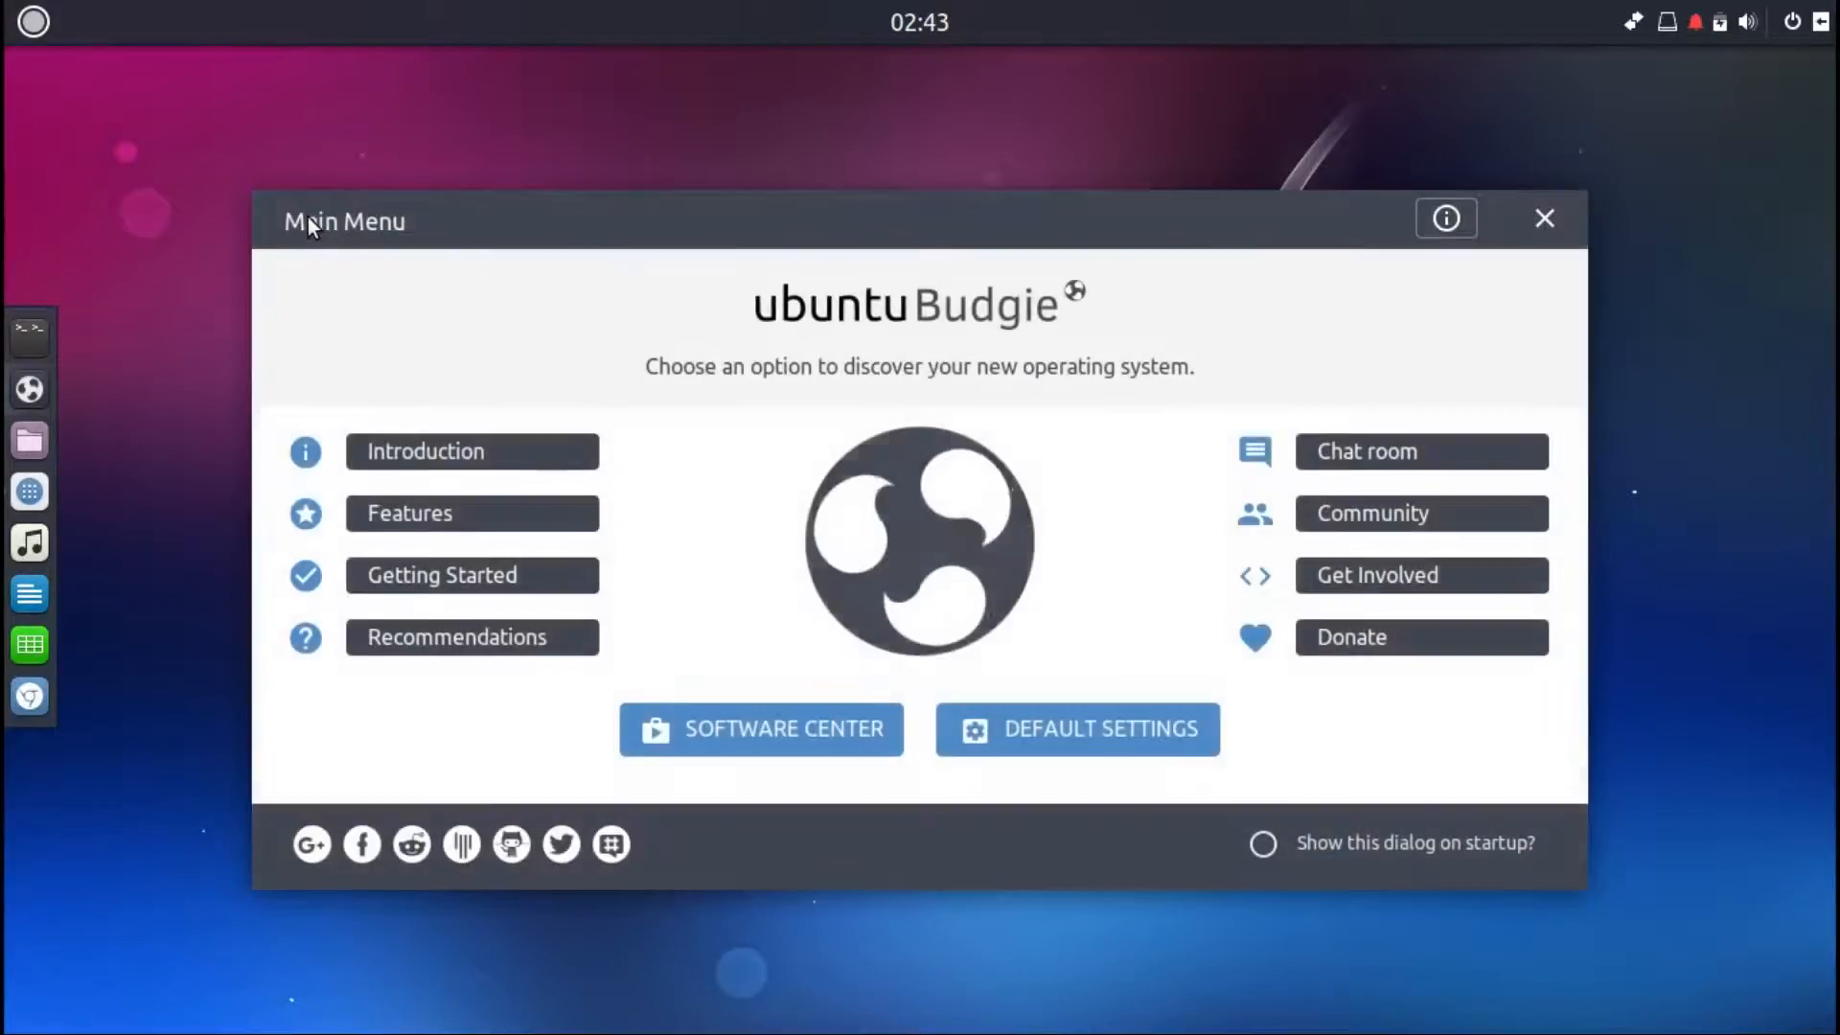
Step: View the Chat Room topic, then scroll the Community topic down to Local Communities and go back
left_click(1351, 456)
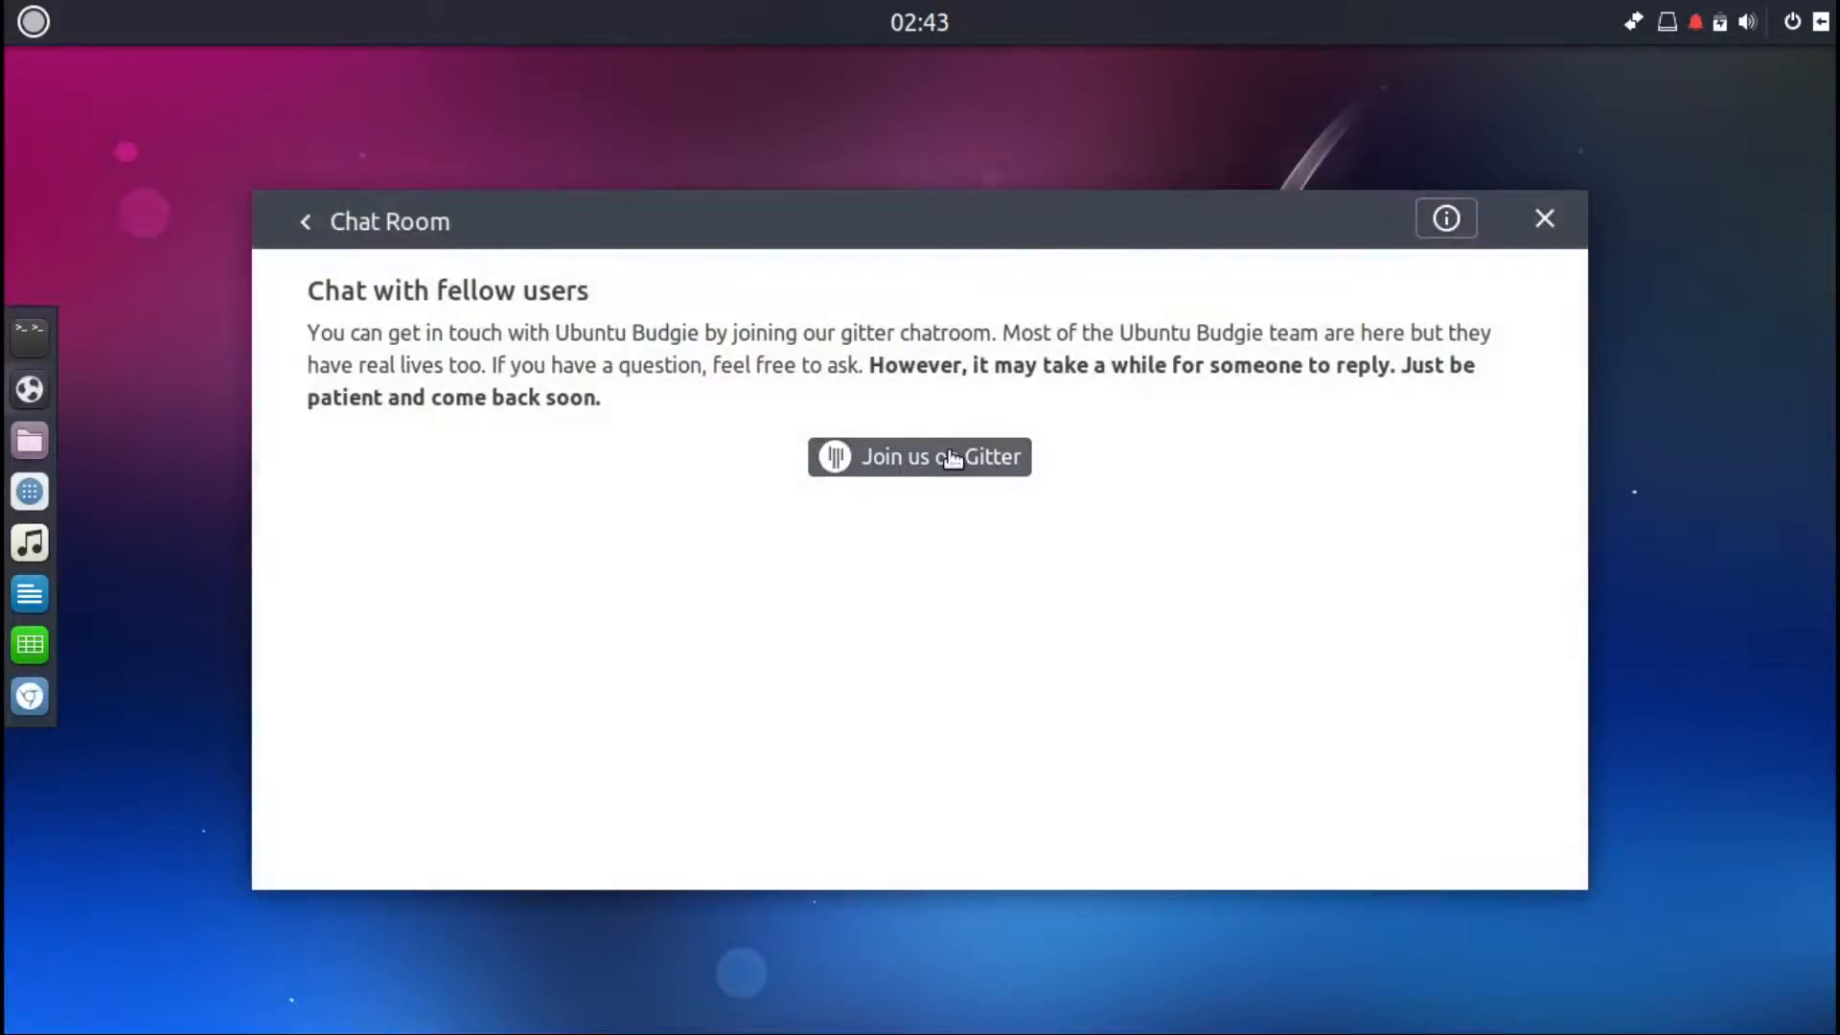
left_click(303, 224)
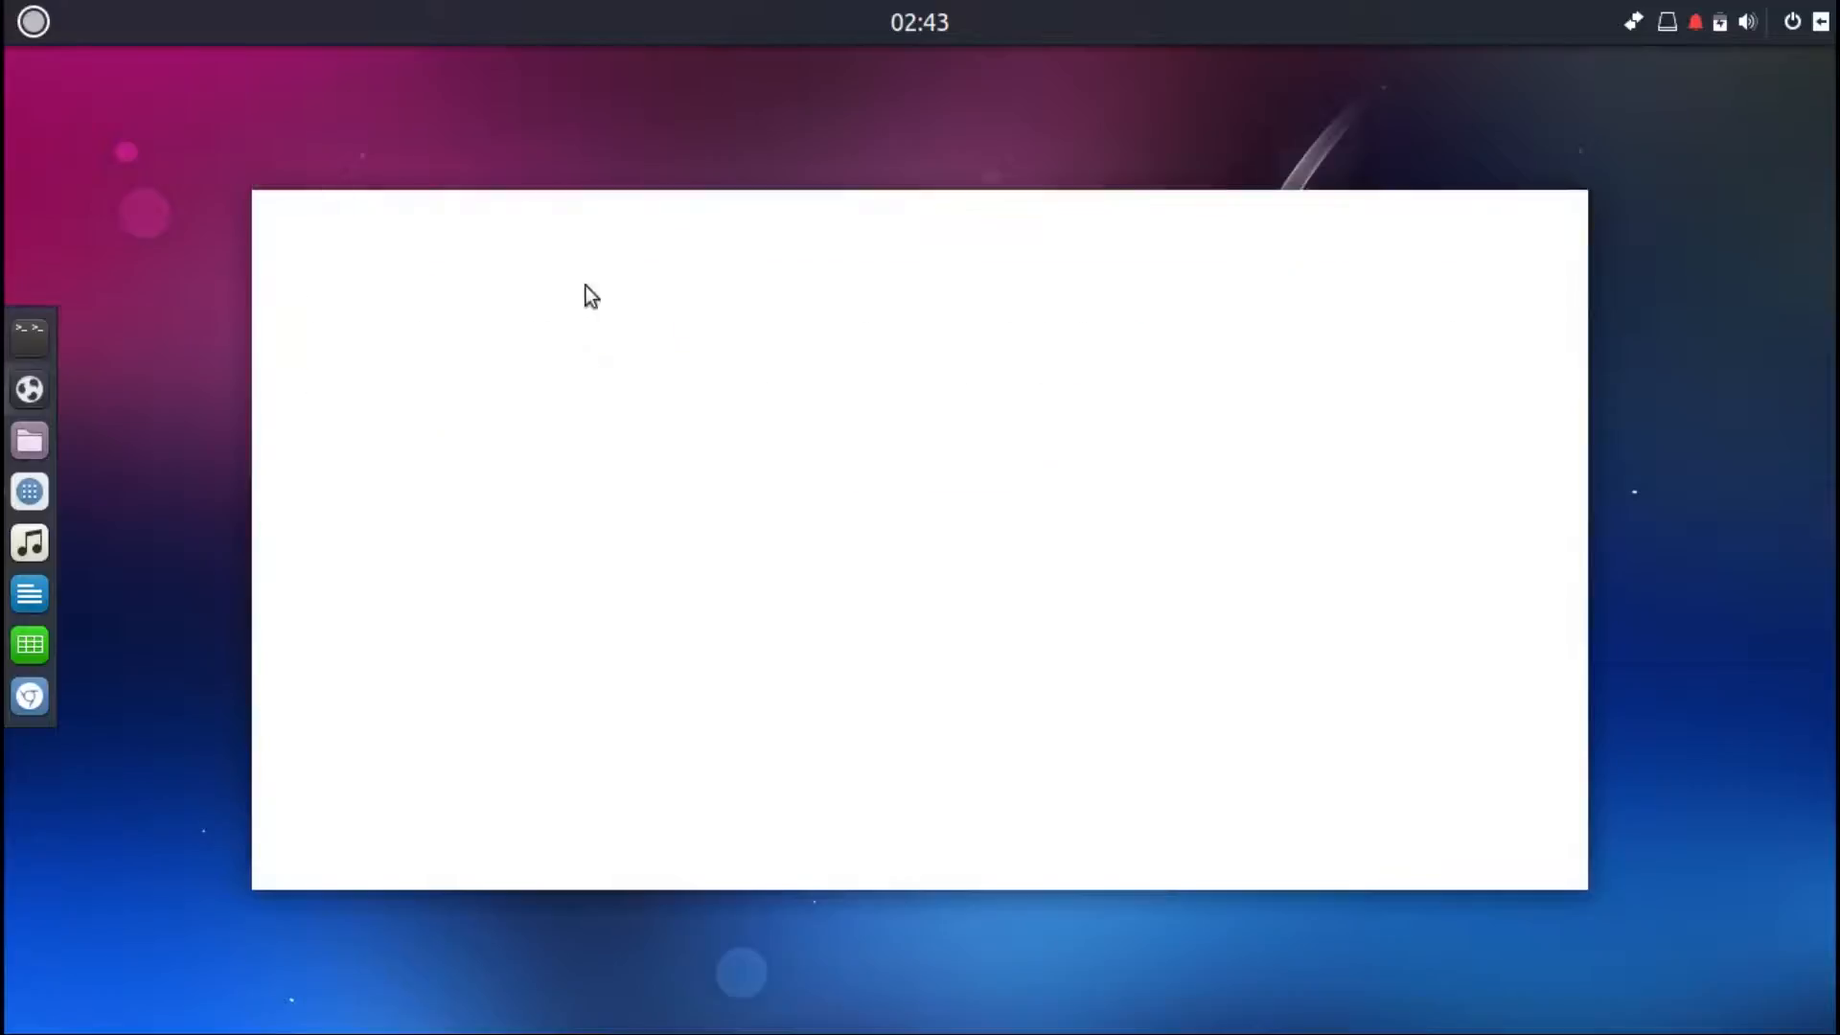
left_click(1397, 515)
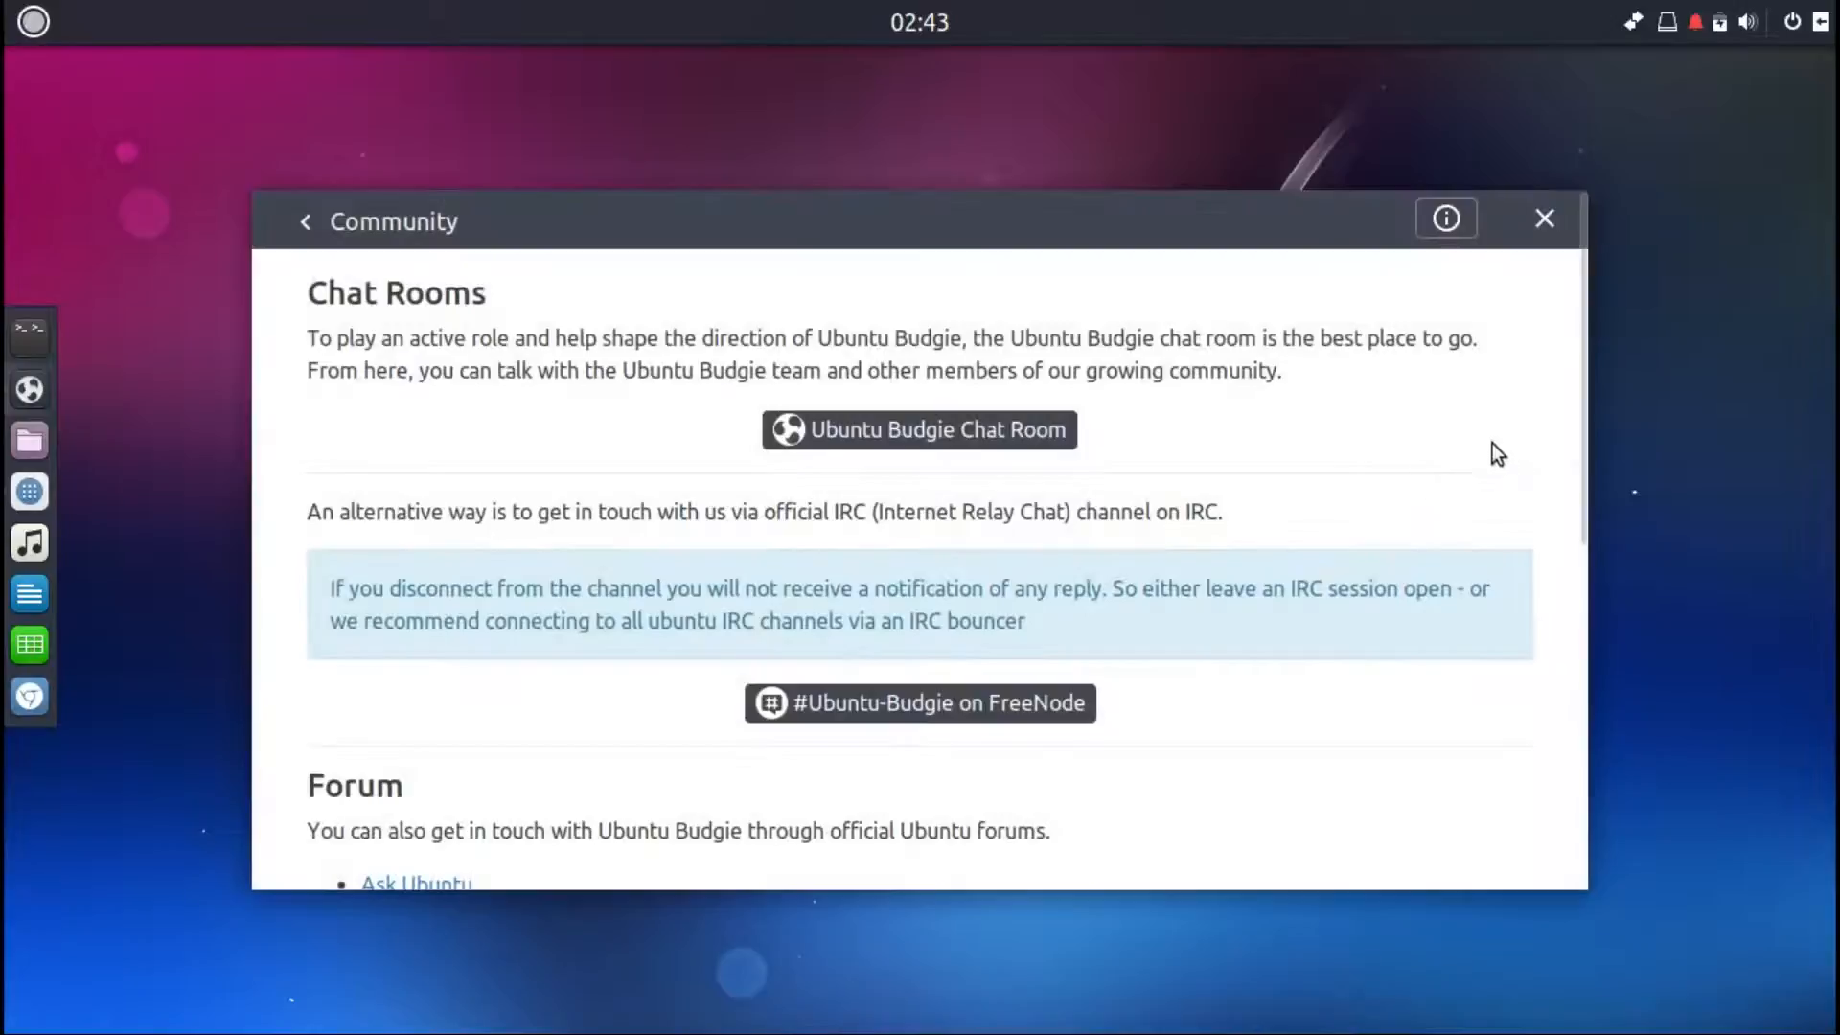
left_click_drag(1579, 376, 1637, 759)
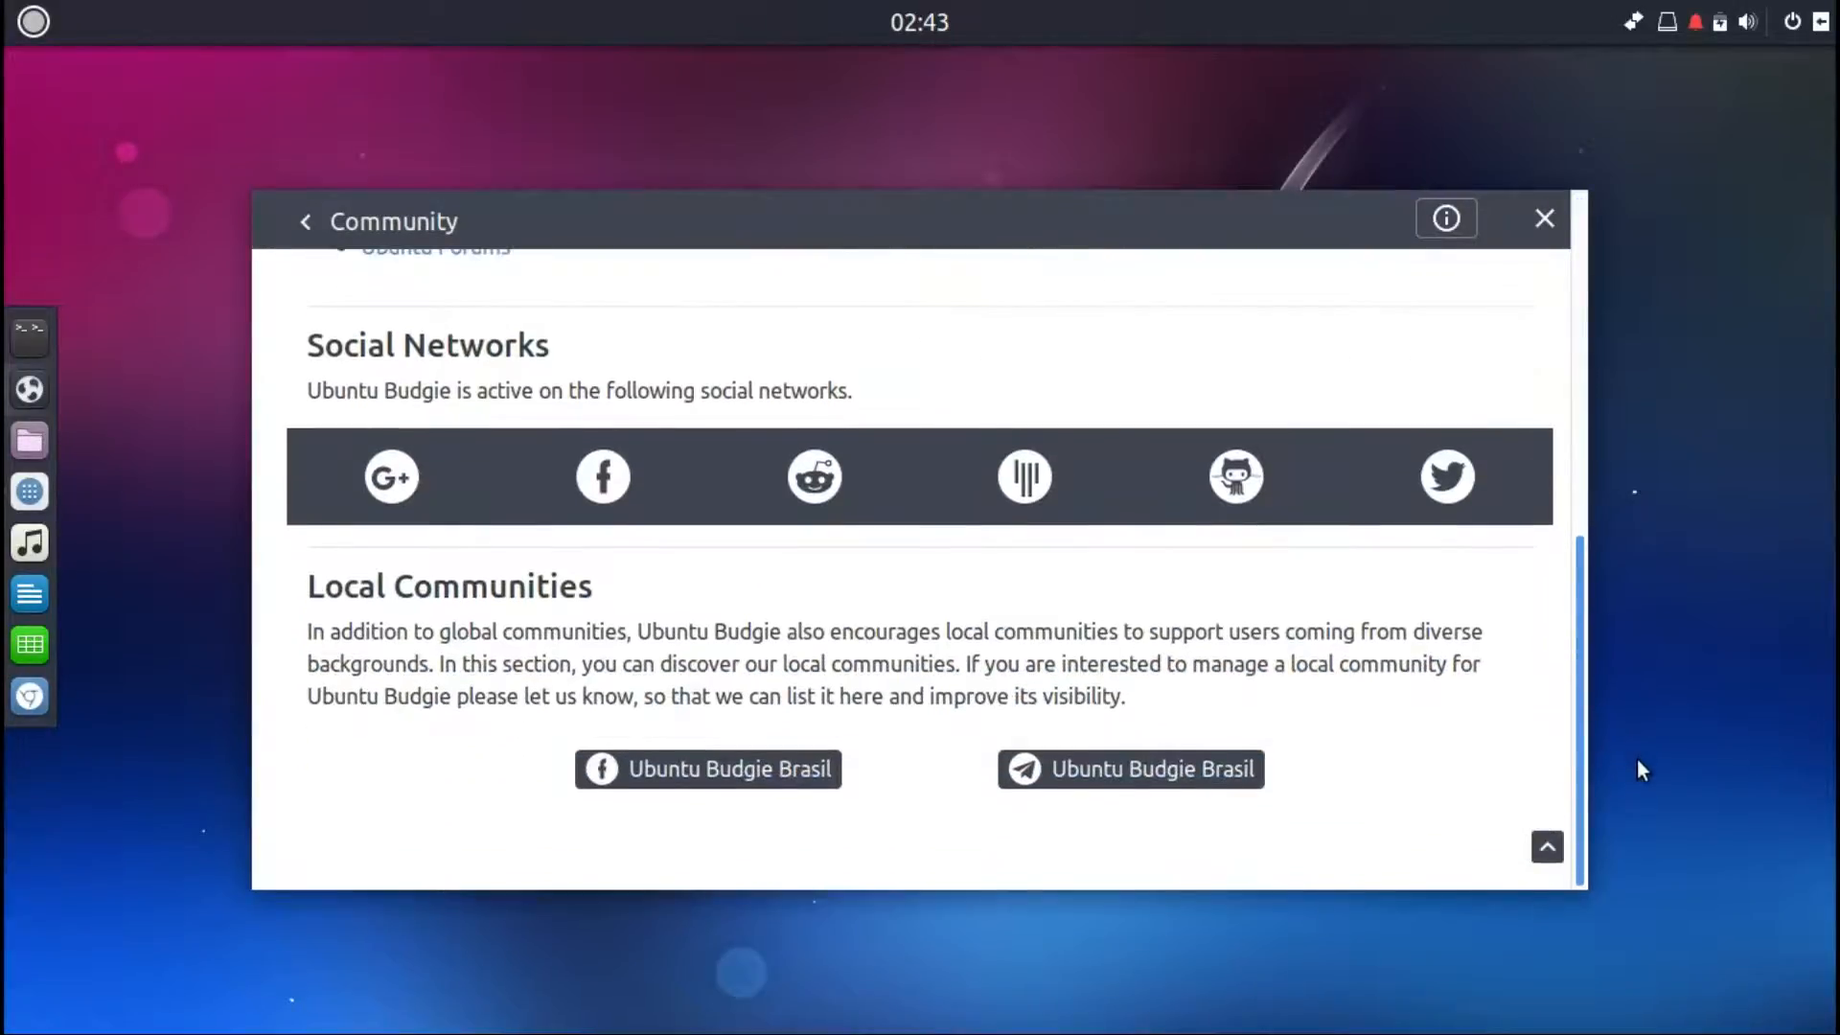
left_click(304, 222)
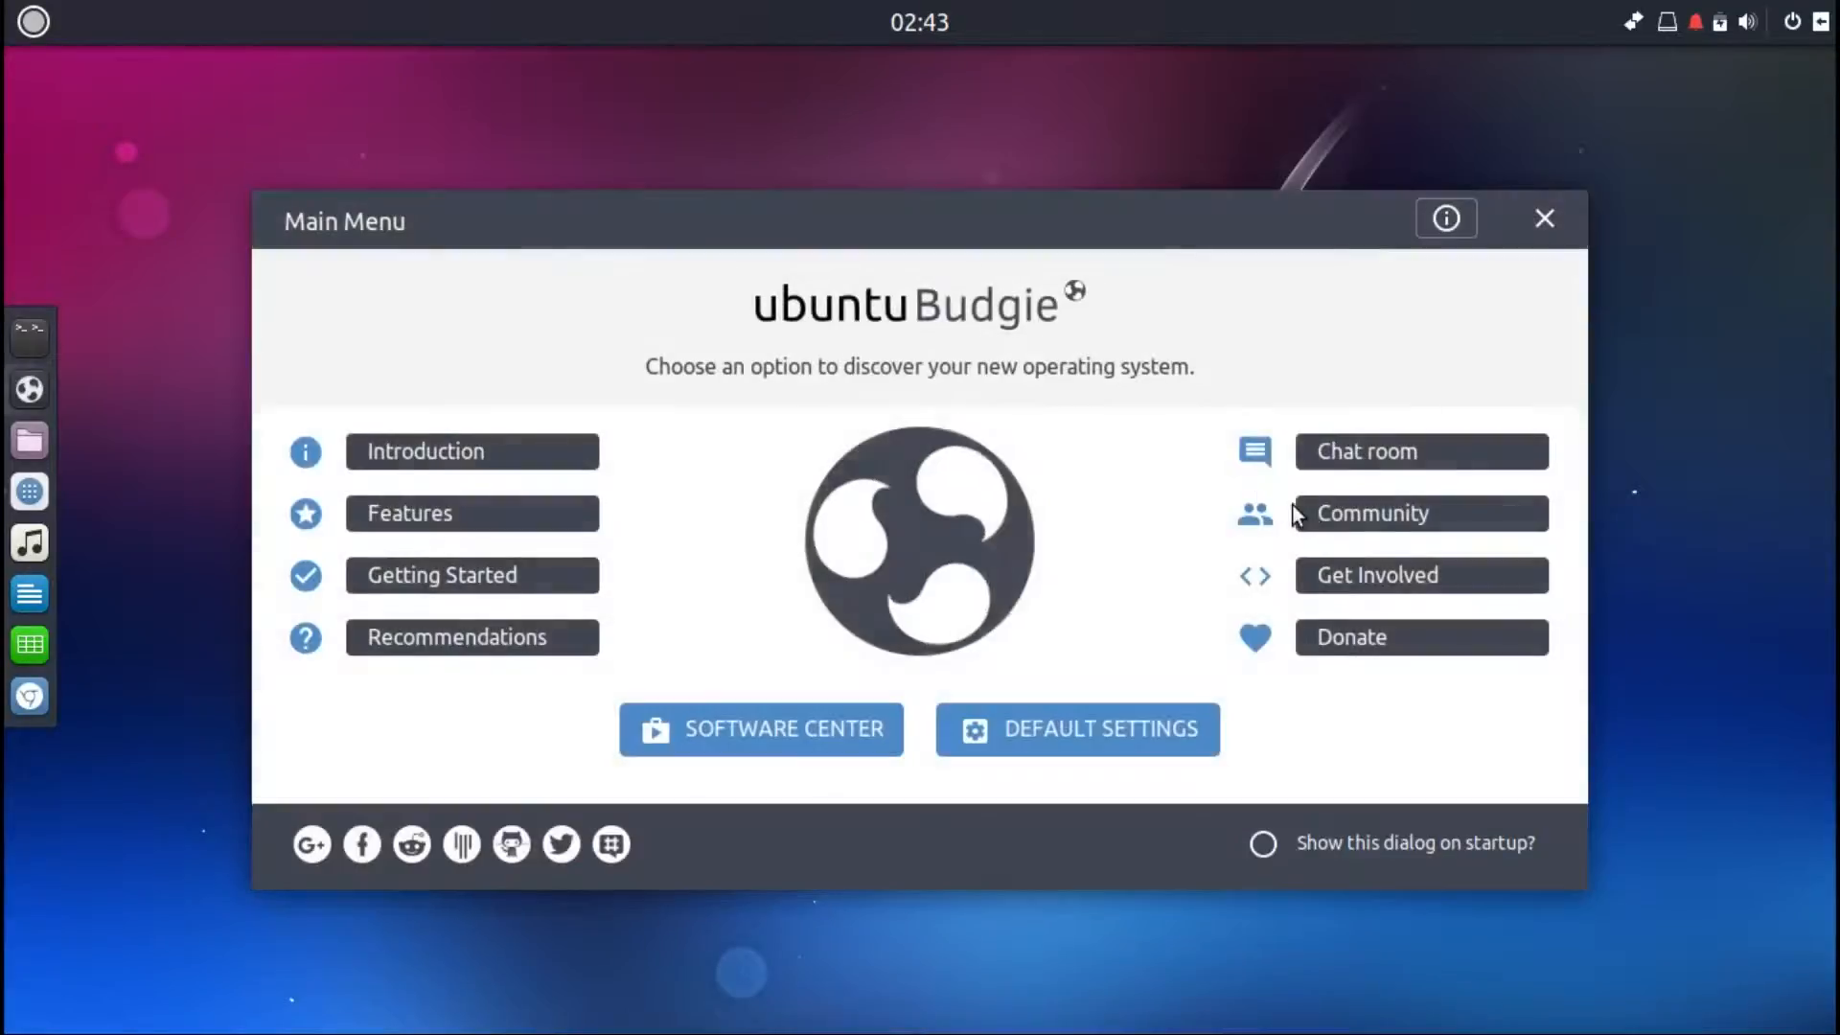
Step: Scroll through the Get Involved topic down to its Code section and return to the main menu
left_click(1383, 579)
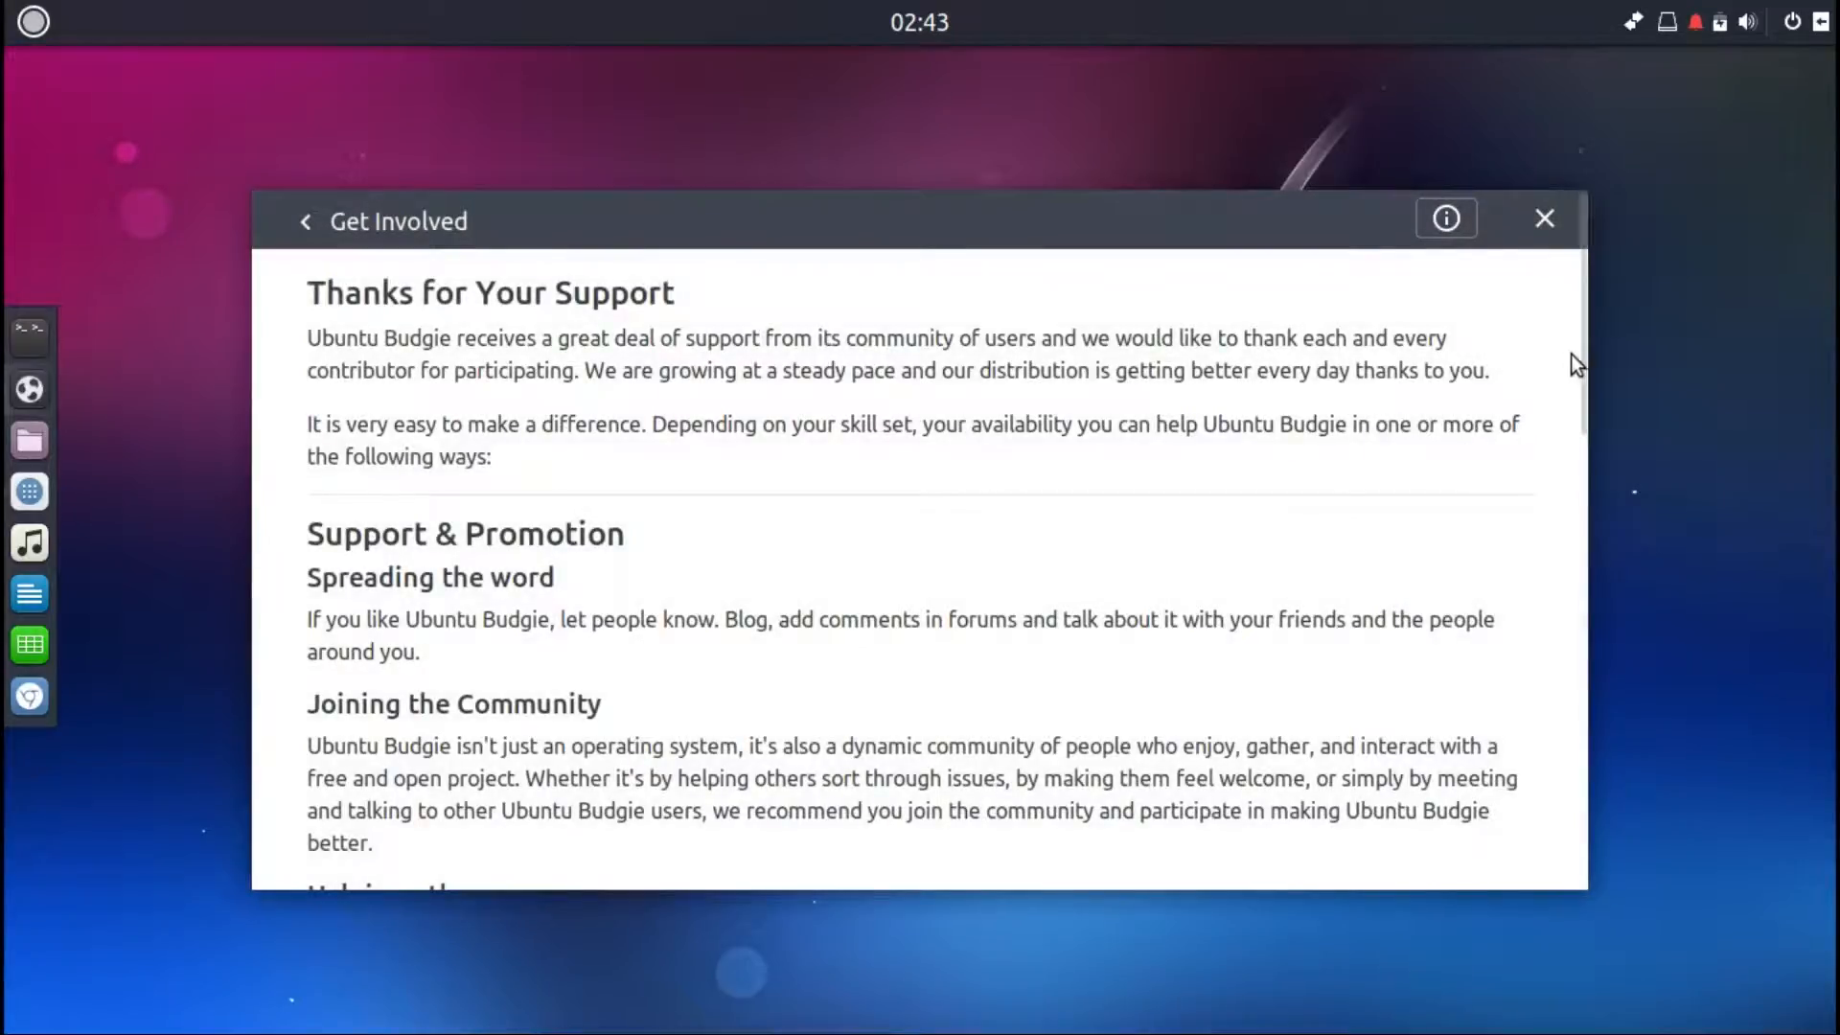
scroll(1580, 384, "down", 3)
left_click_drag(1581, 412, 1608, 843)
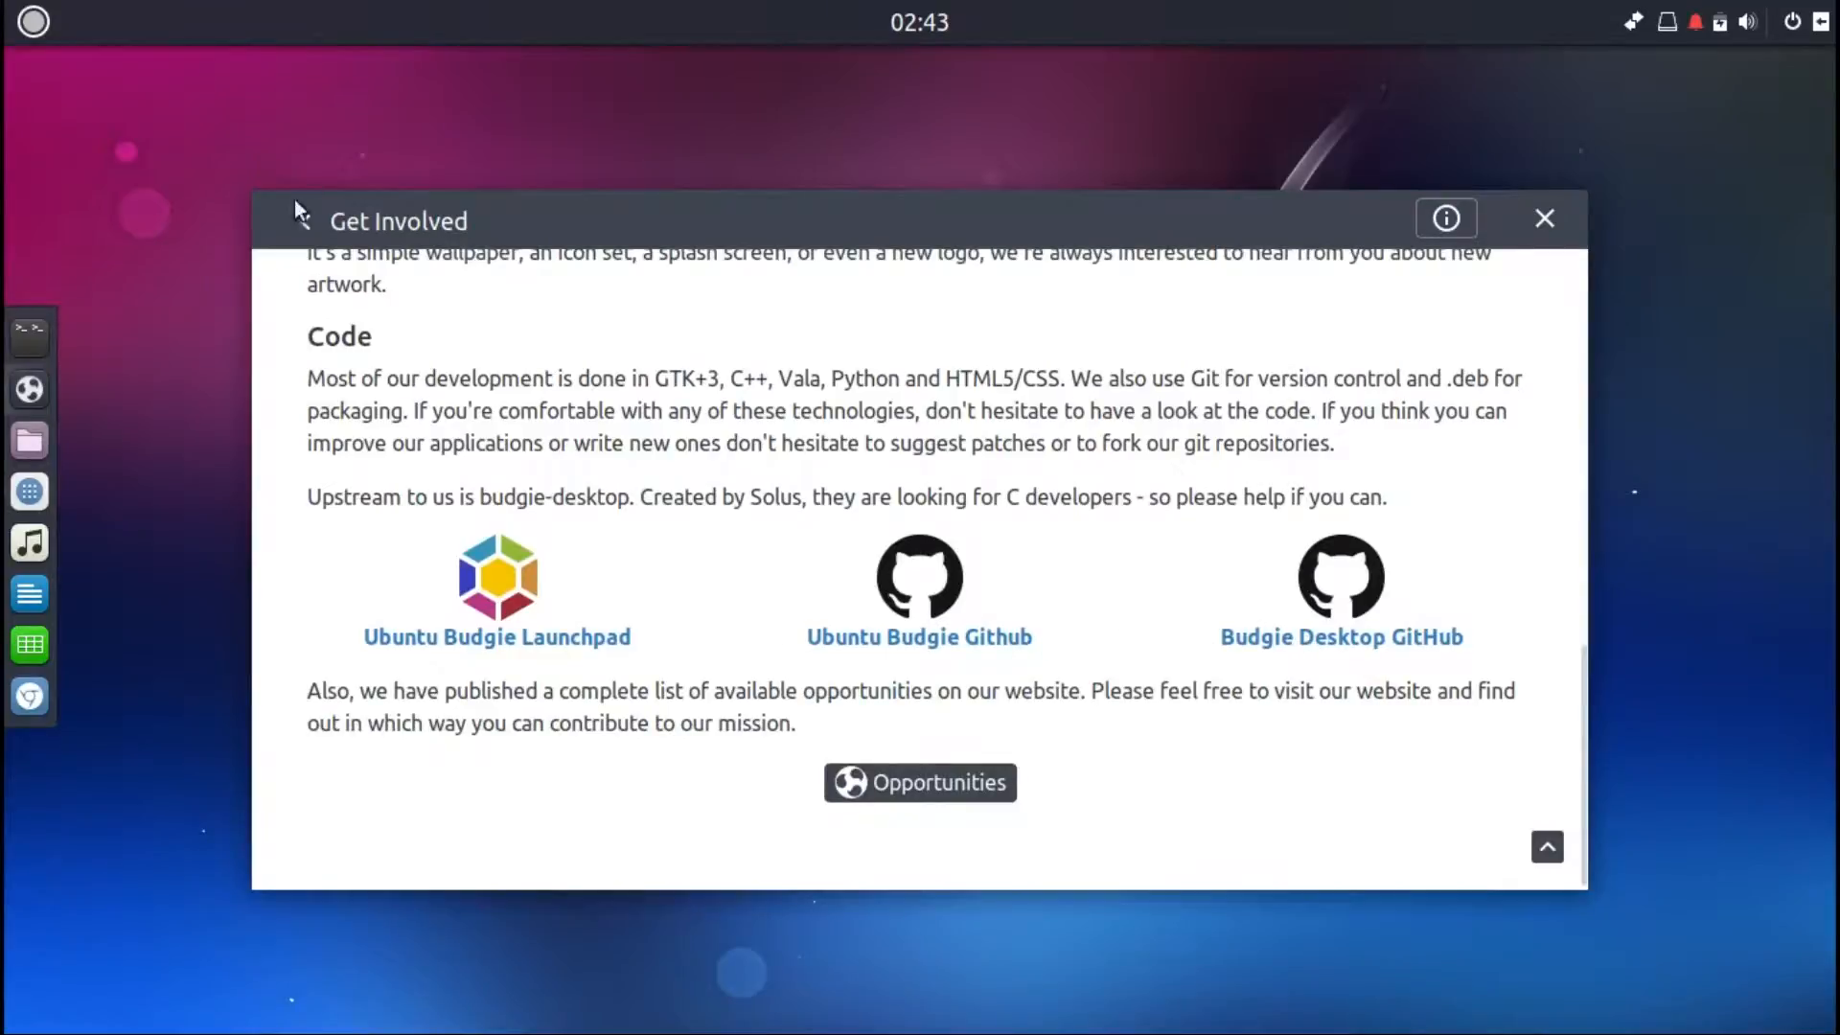
left_click(307, 223)
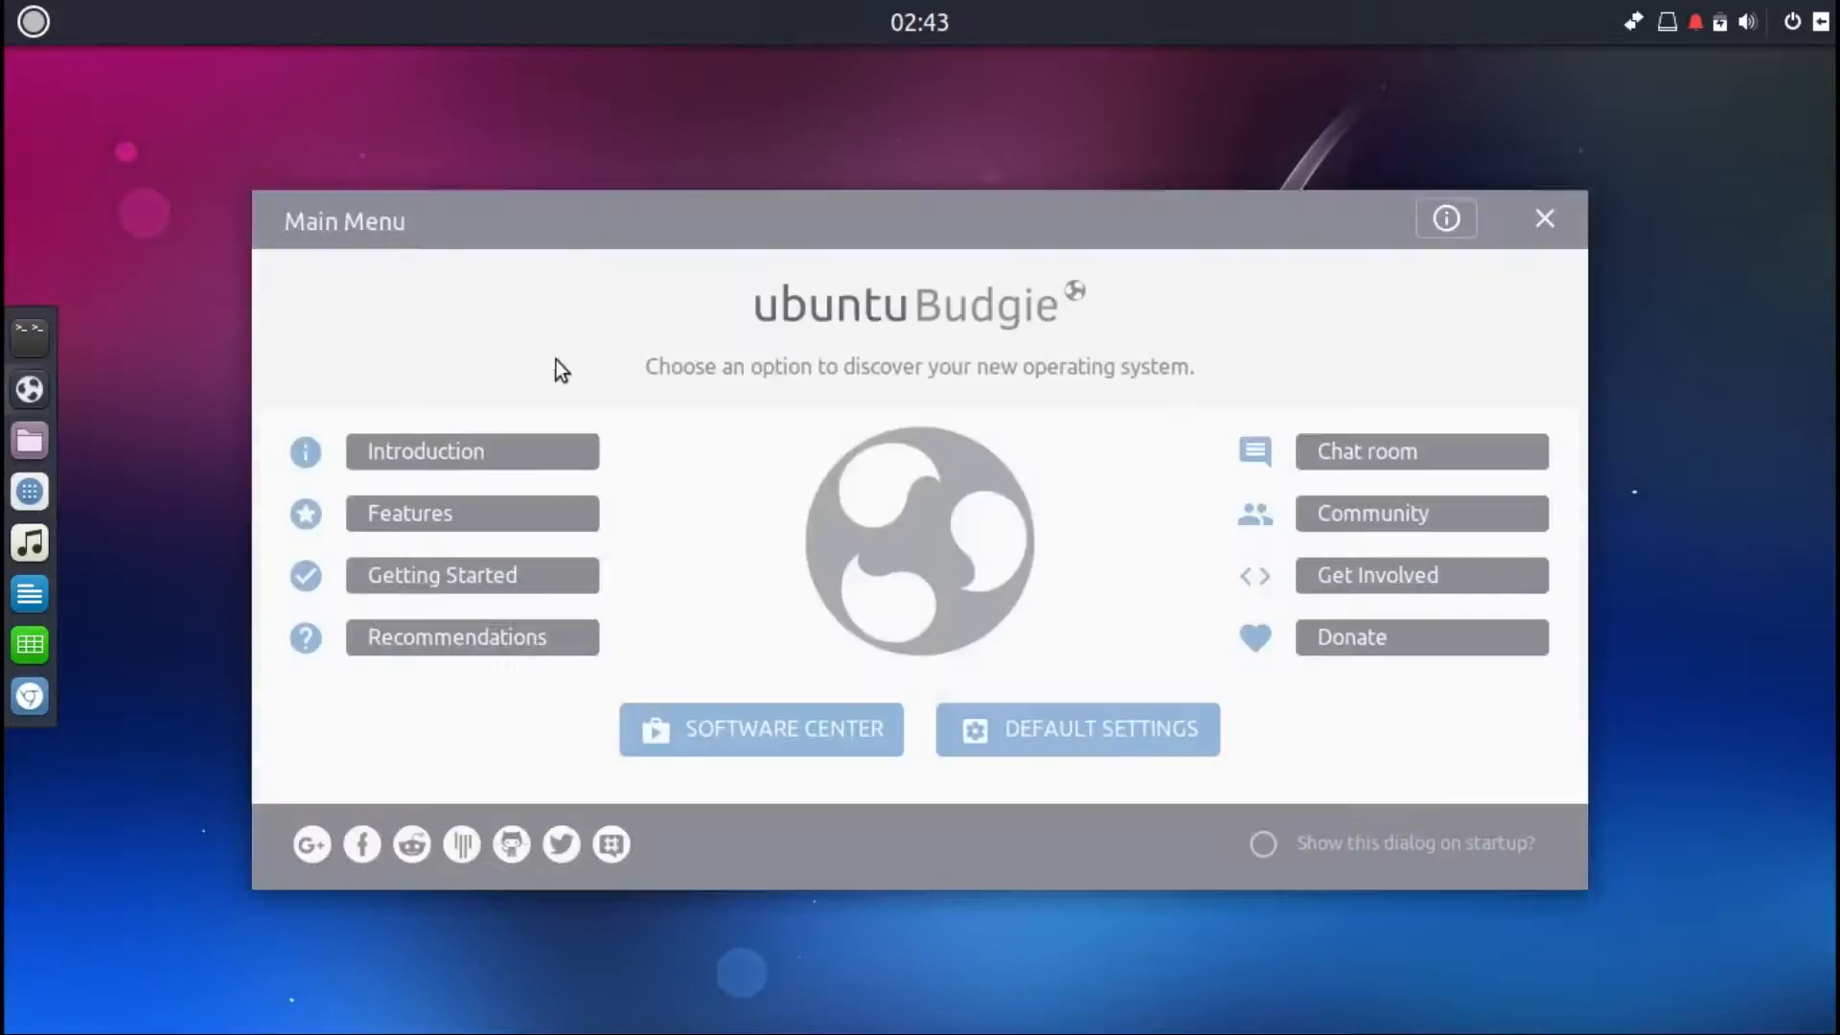
Step: View the Donate topic and return to the main menu
left_click(1335, 644)
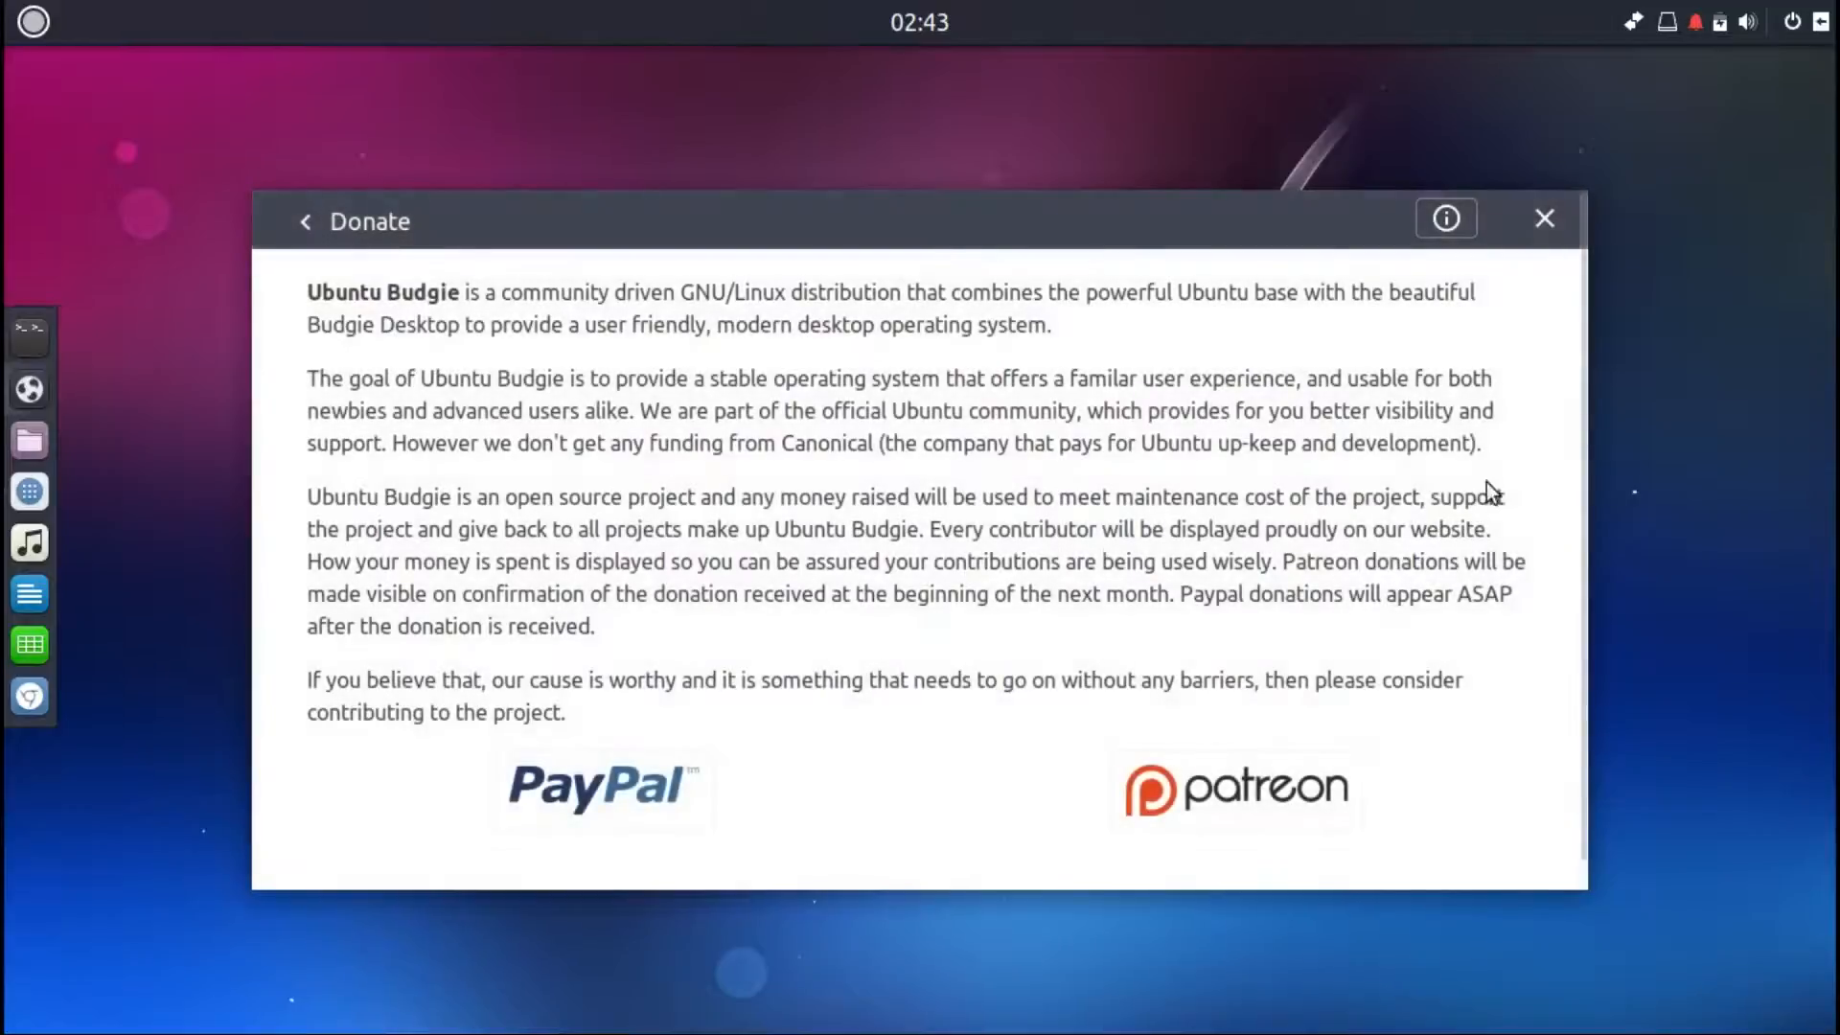
scroll(1583, 405, "down", 1)
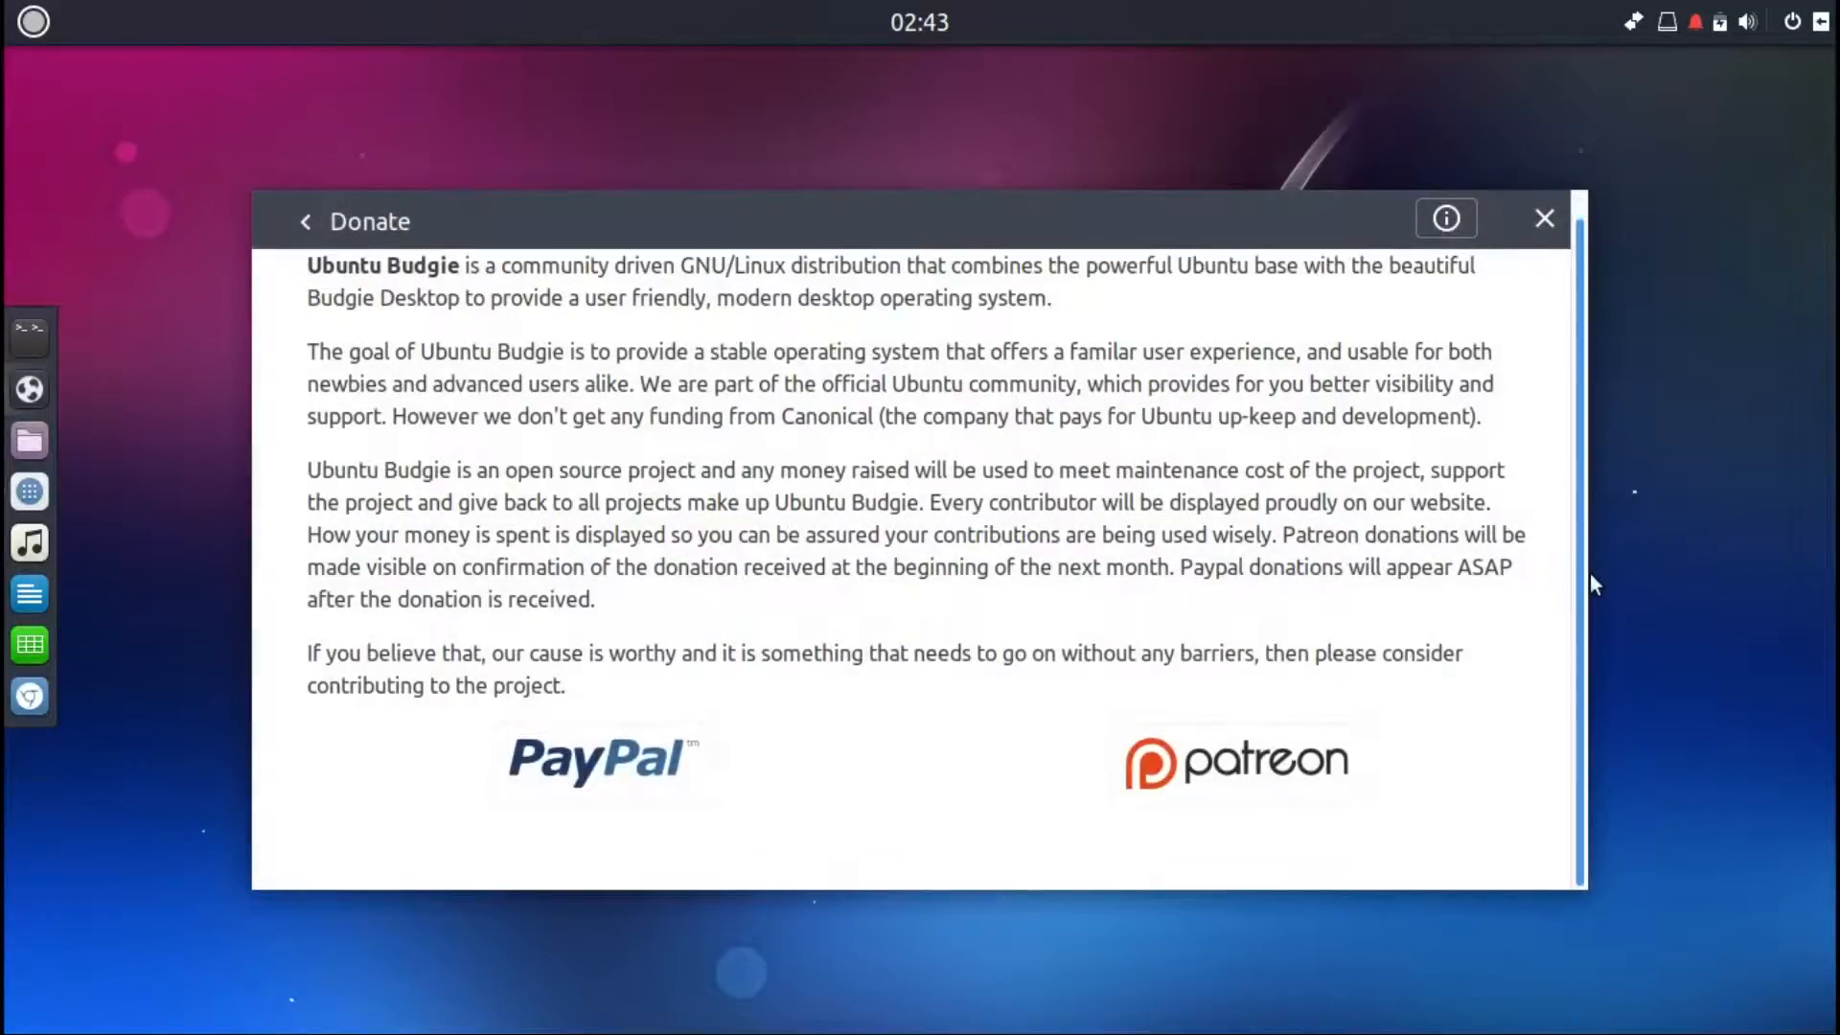
left_click(306, 223)
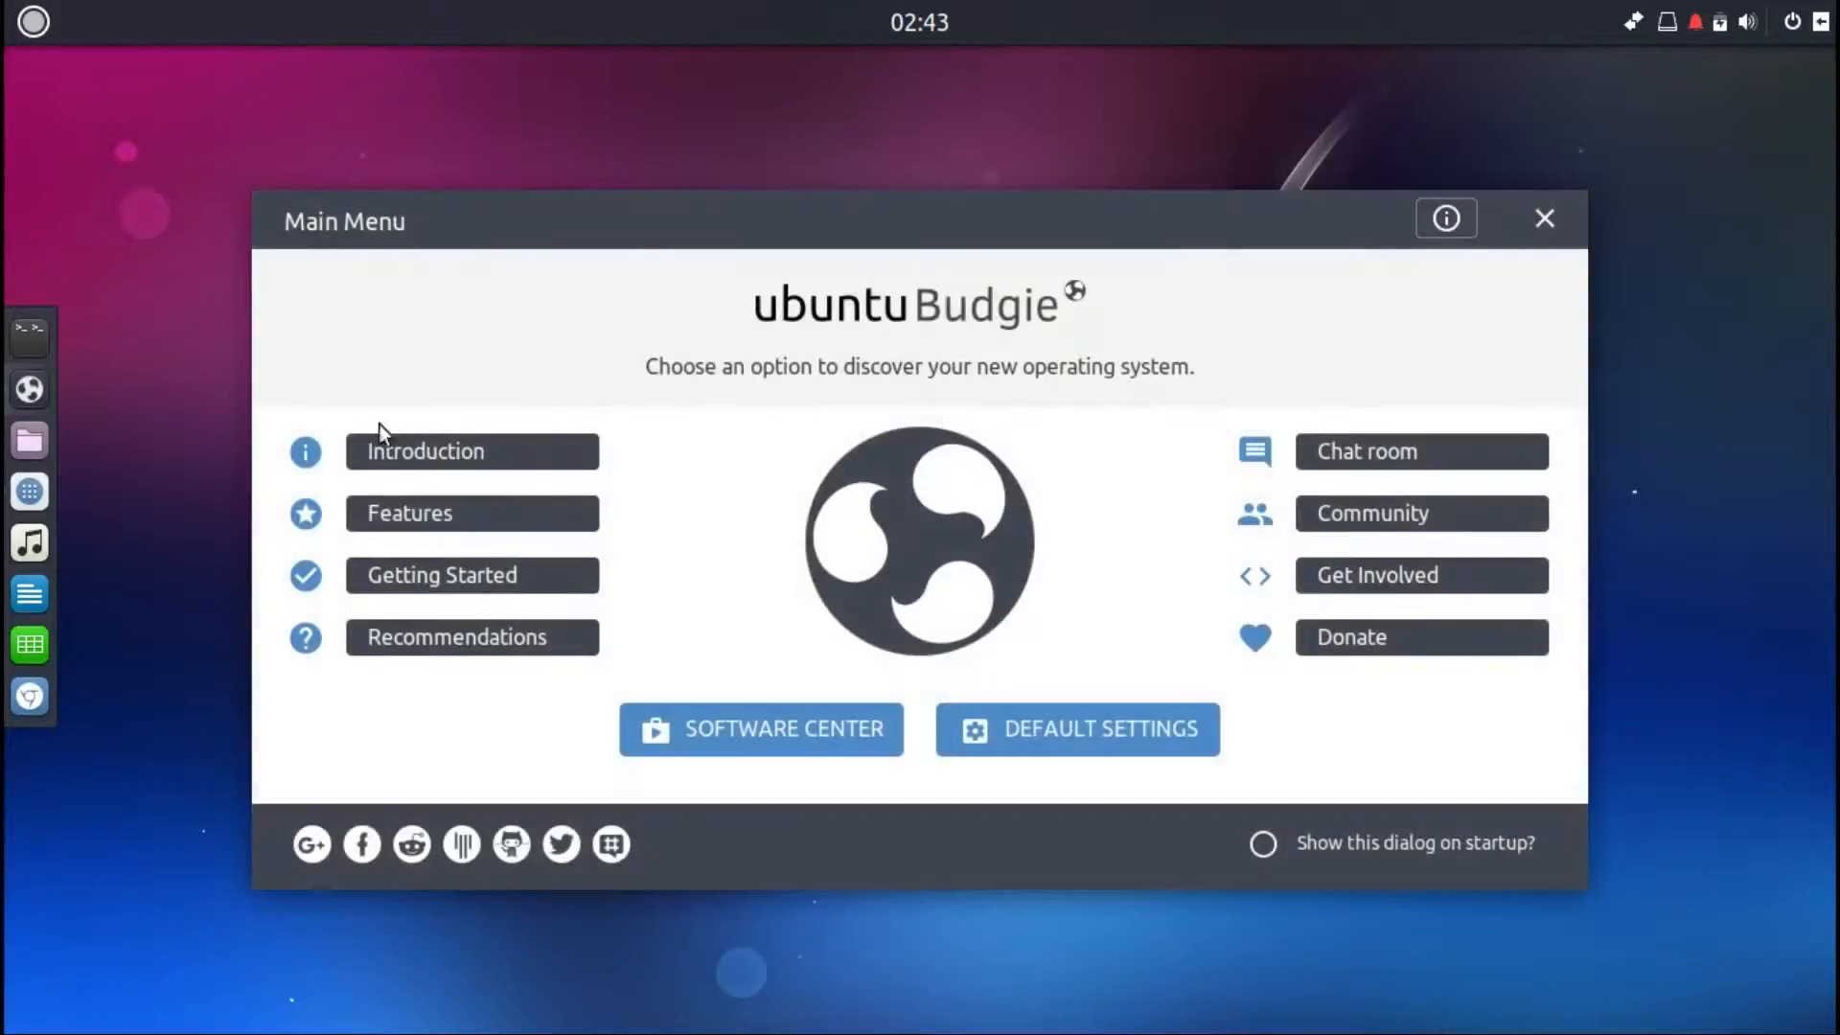
Step: Inspect the social network link icons and open the About dialog of the Welcome app
mouse_move(347, 840)
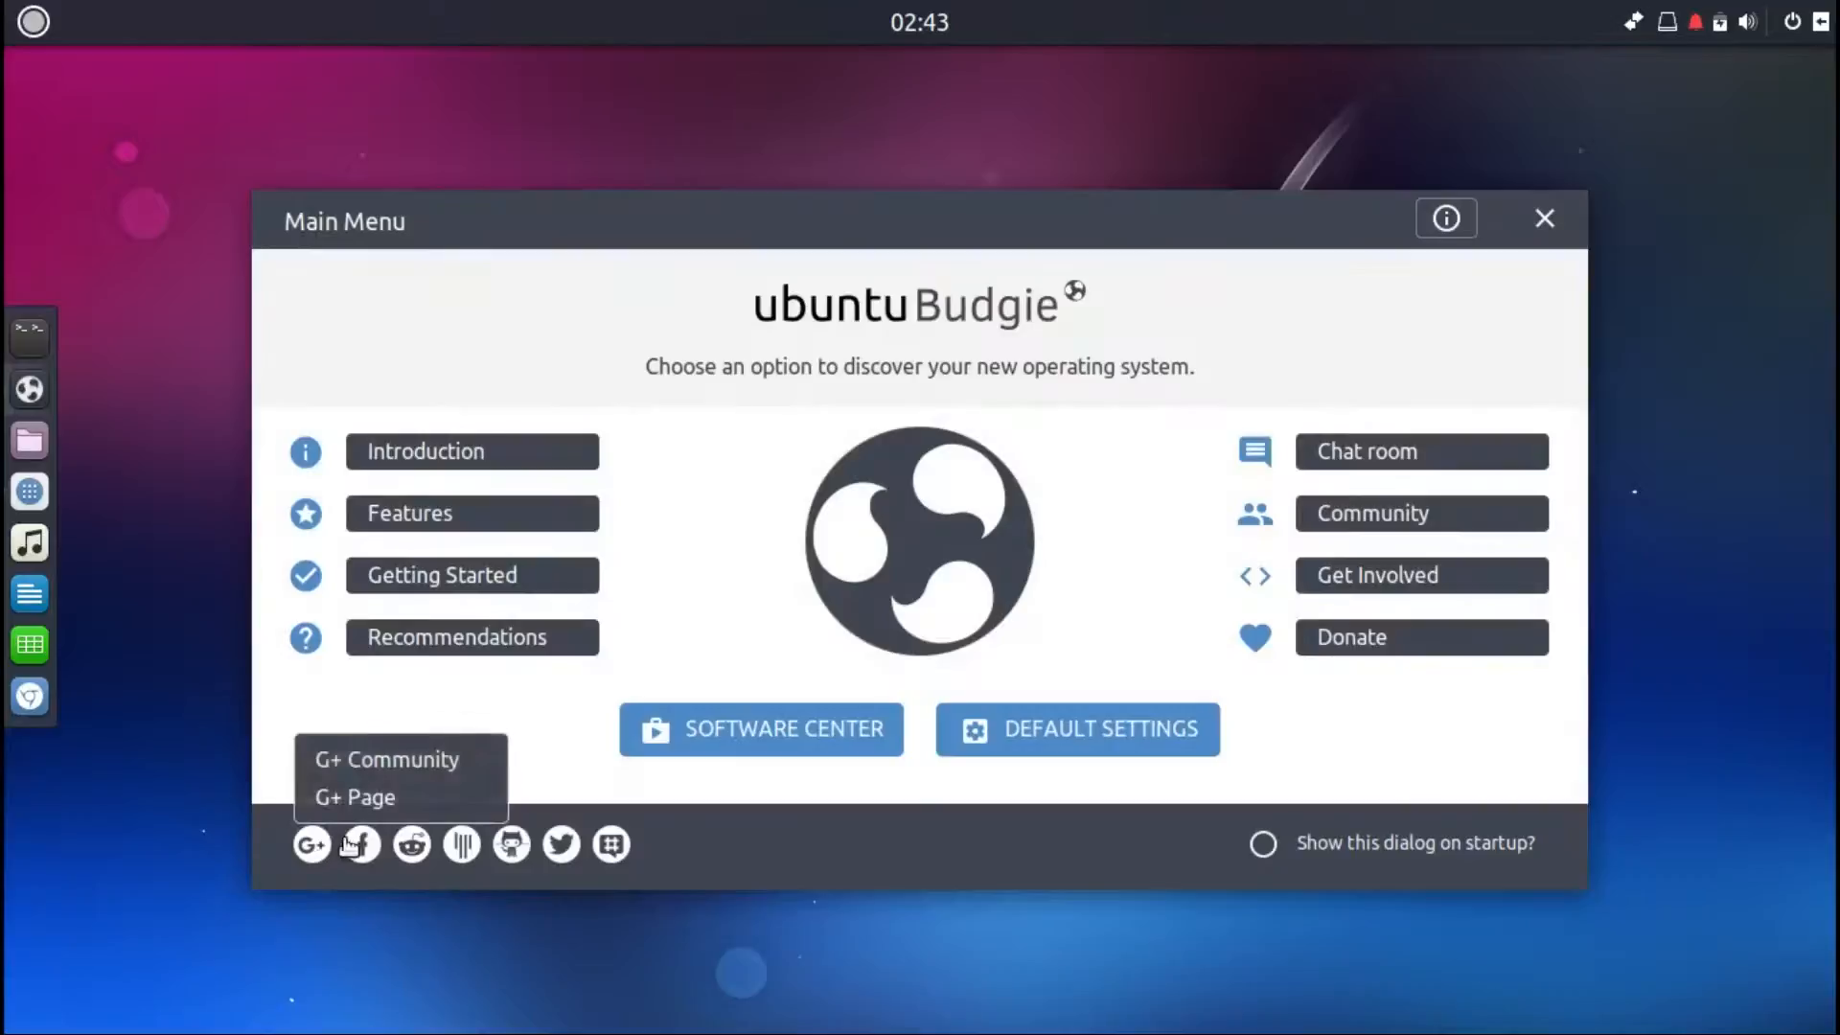
mouse_move(412, 848)
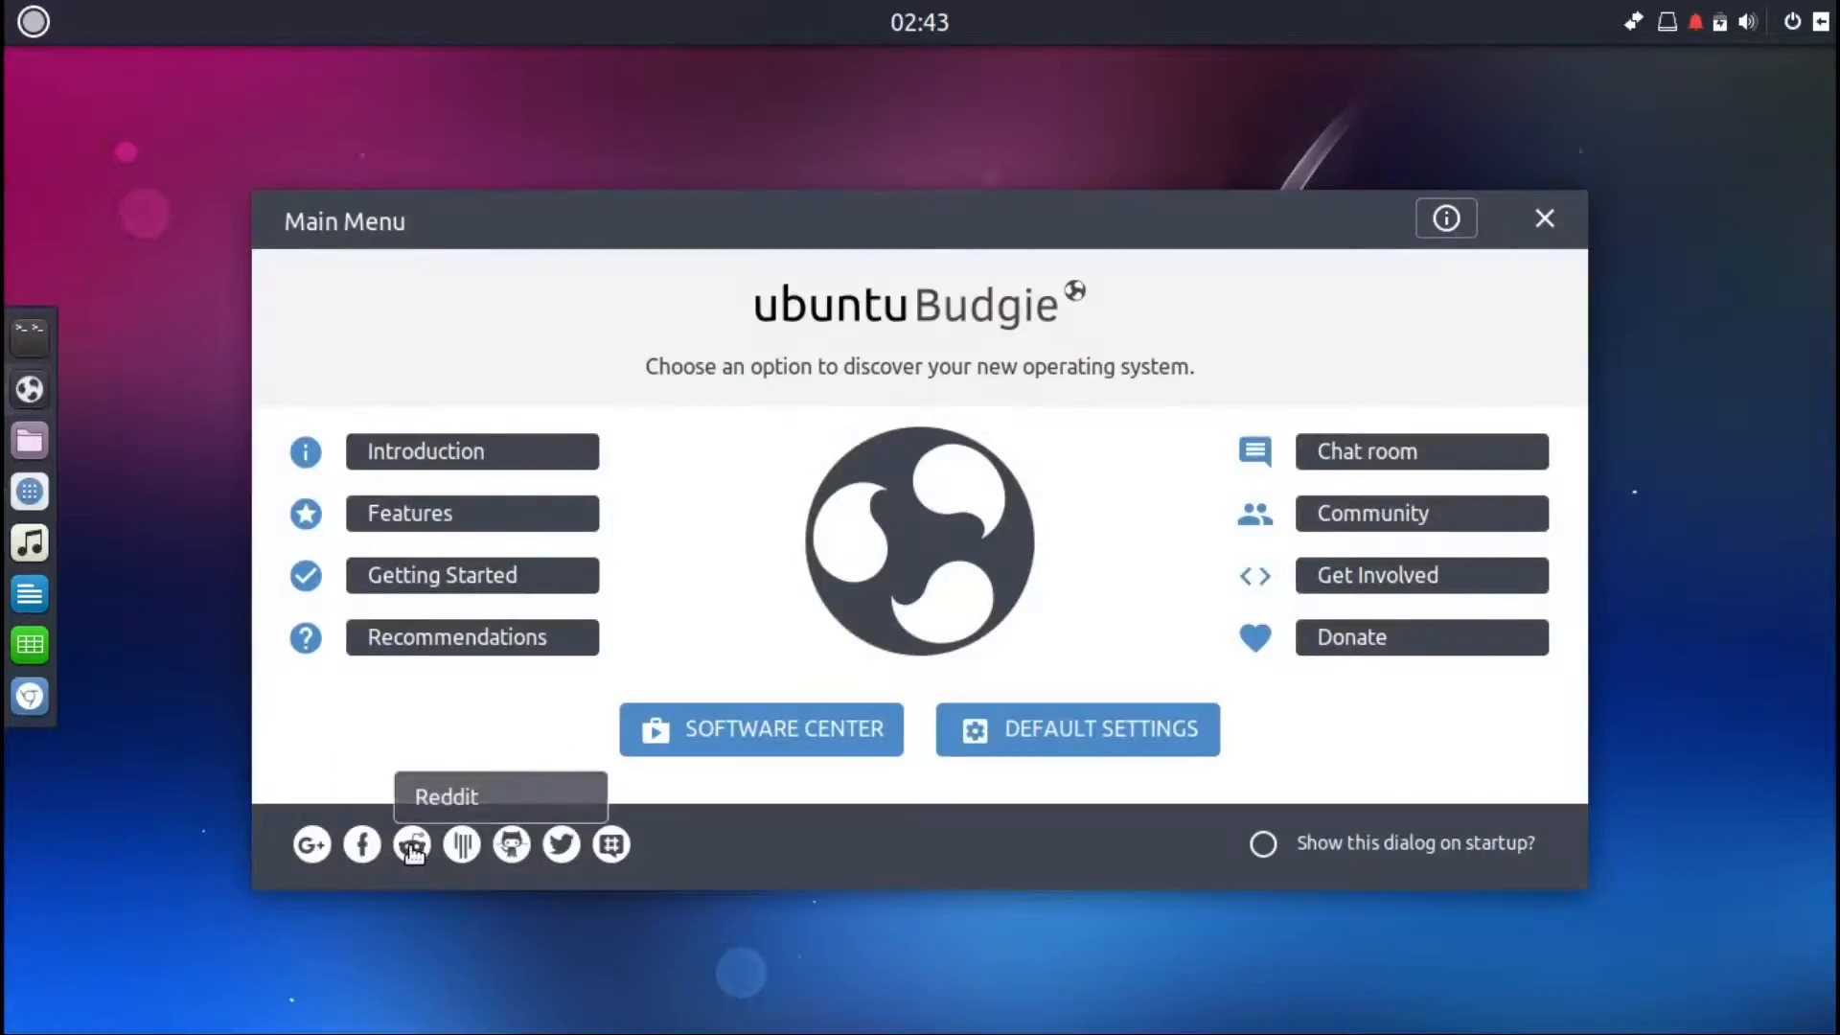
mouse_move(517, 849)
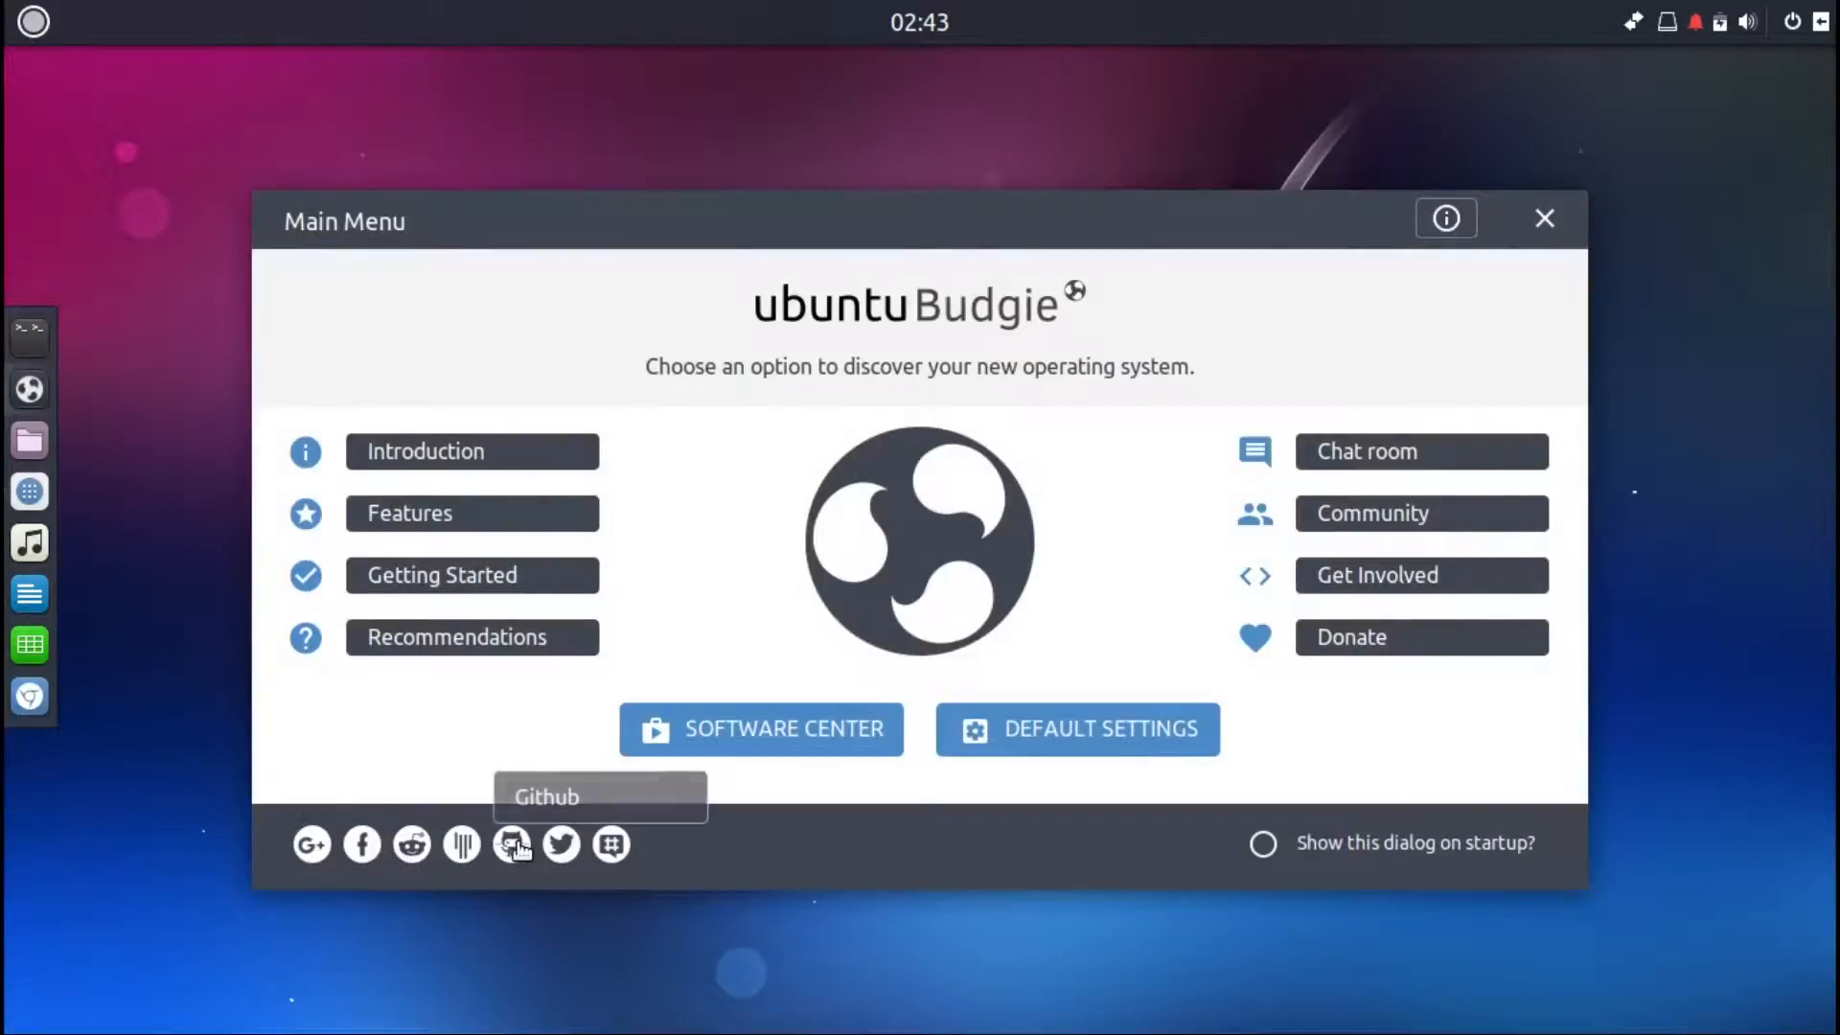
mouse_move(609, 855)
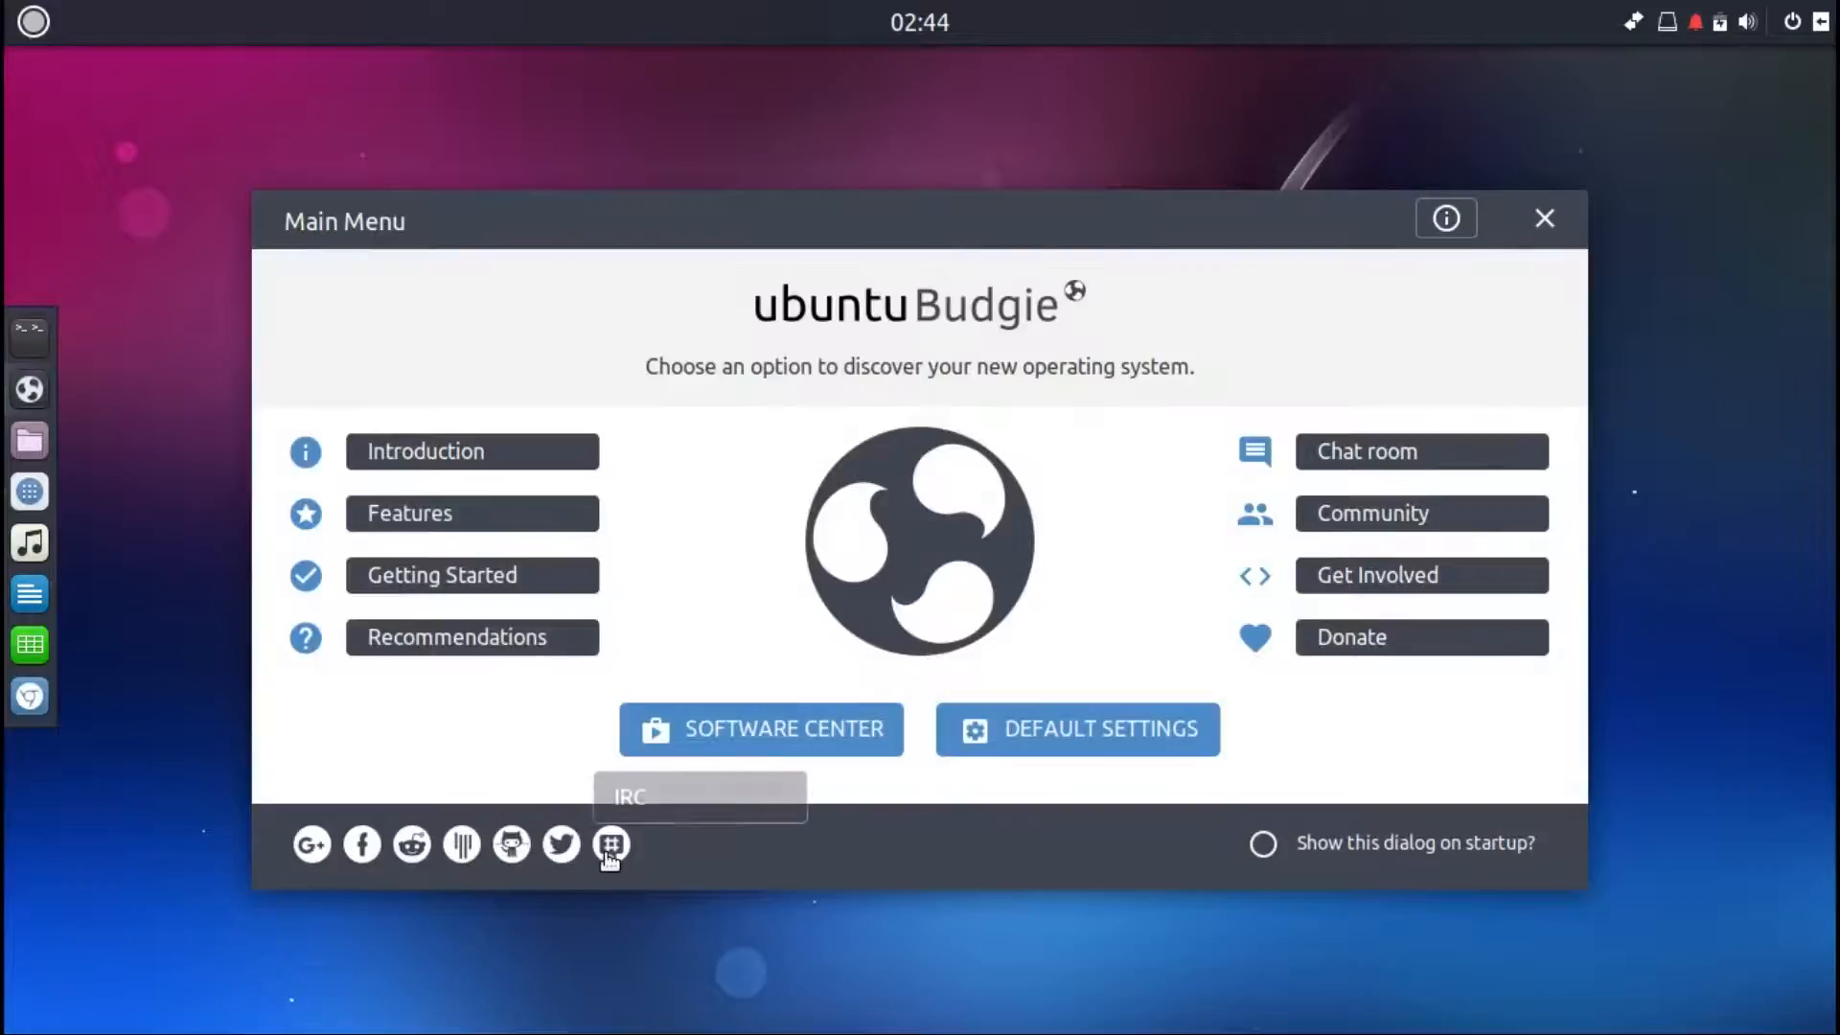
left_click(1458, 225)
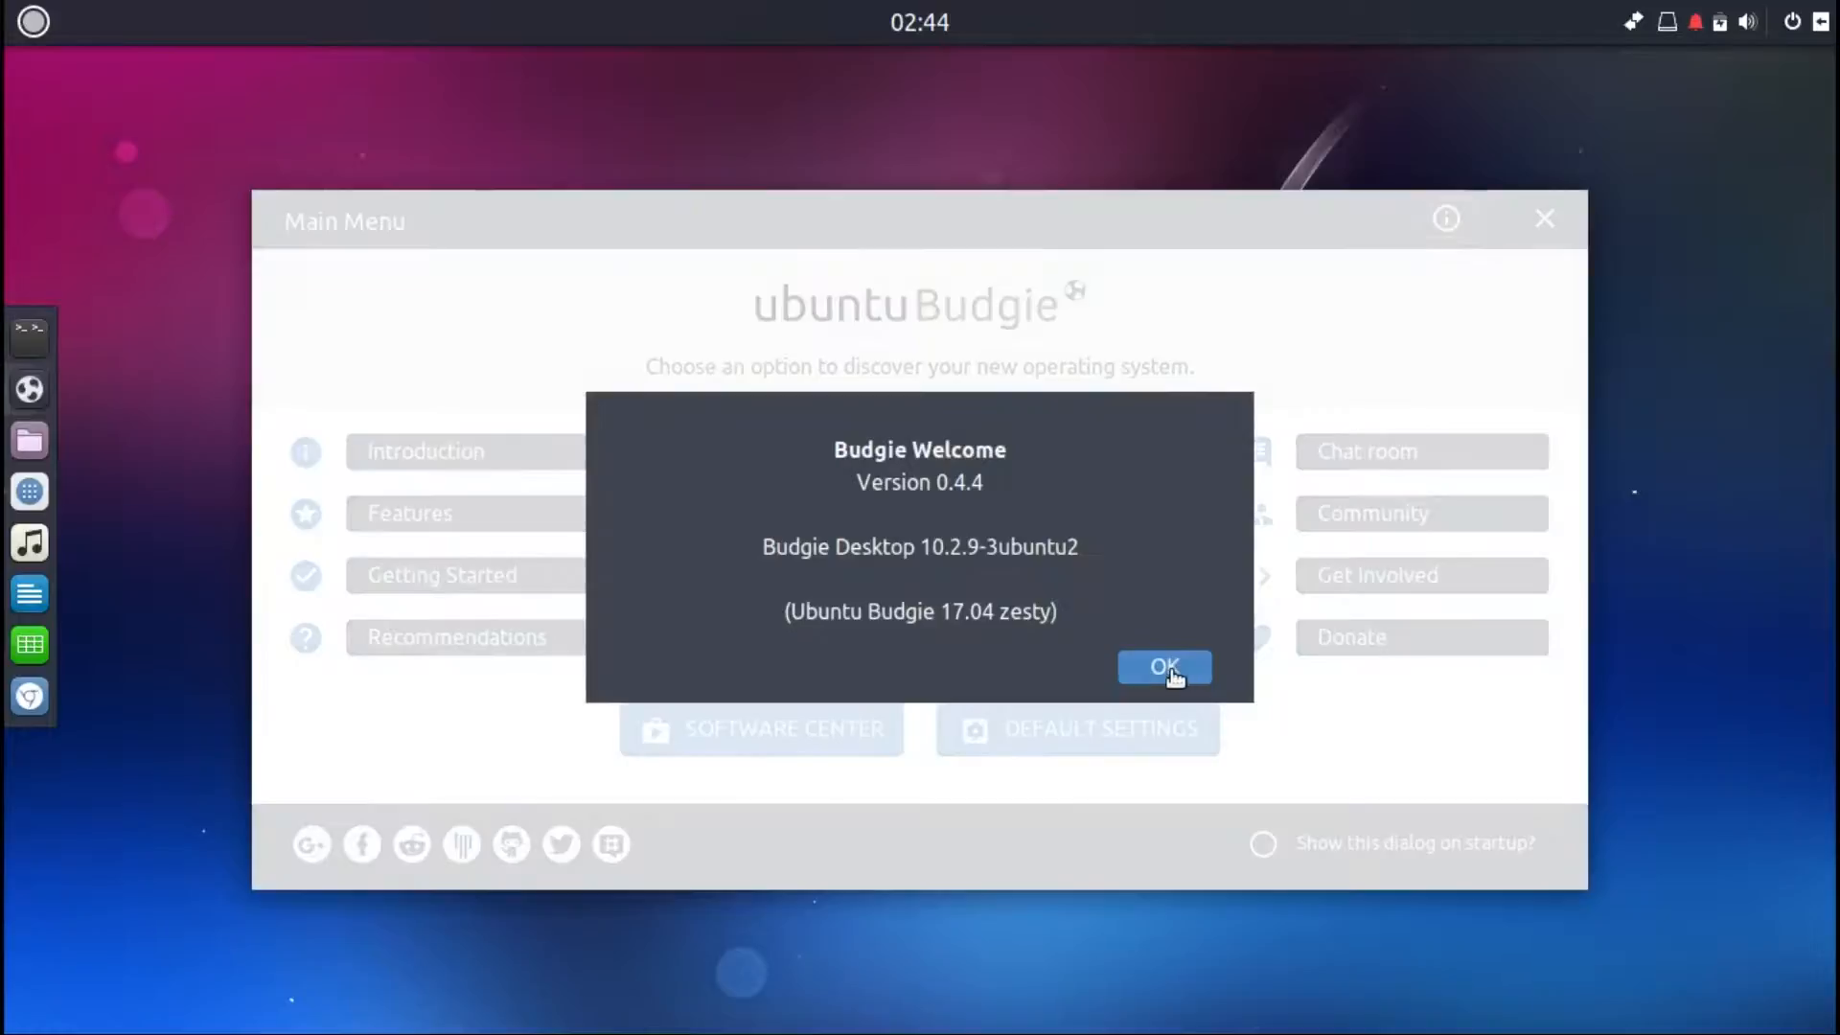
Step: Dismiss the About dialog, toggle the show-on-startup option, and close the Welcome window
left_click(1169, 671)
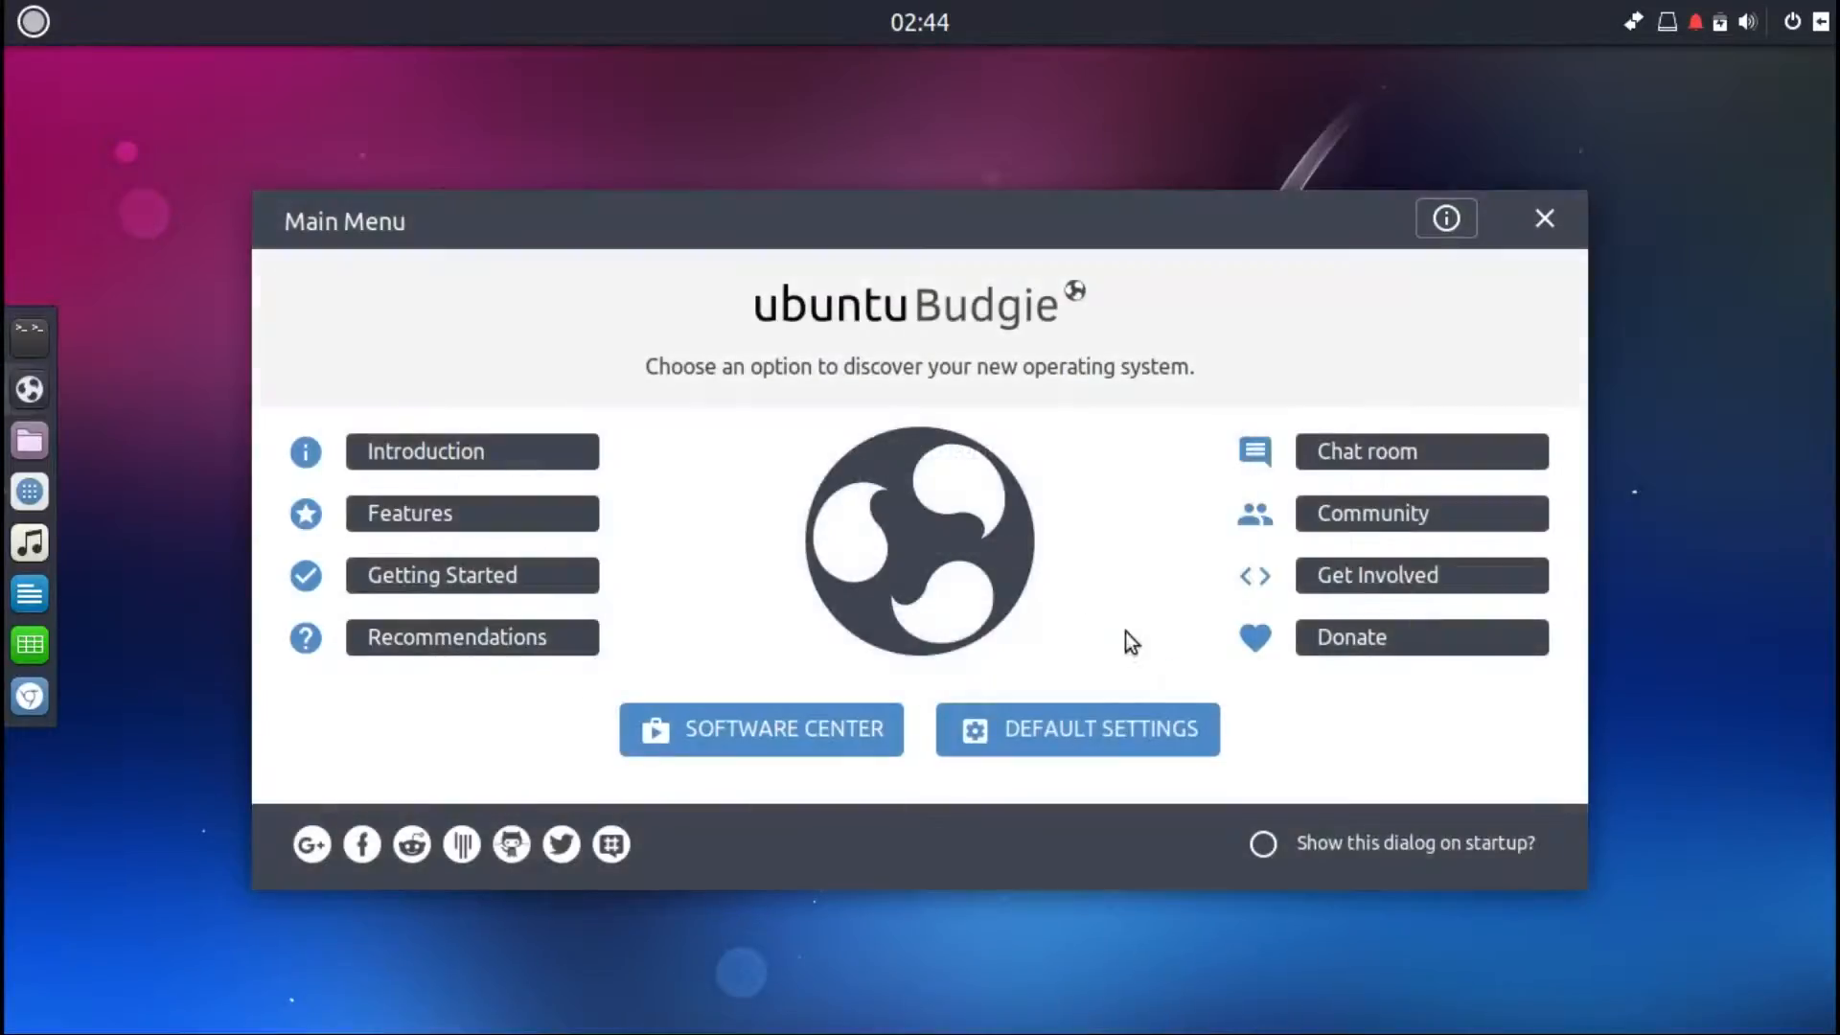
left_click(1265, 848)
left_click(1265, 848)
left_click(1545, 222)
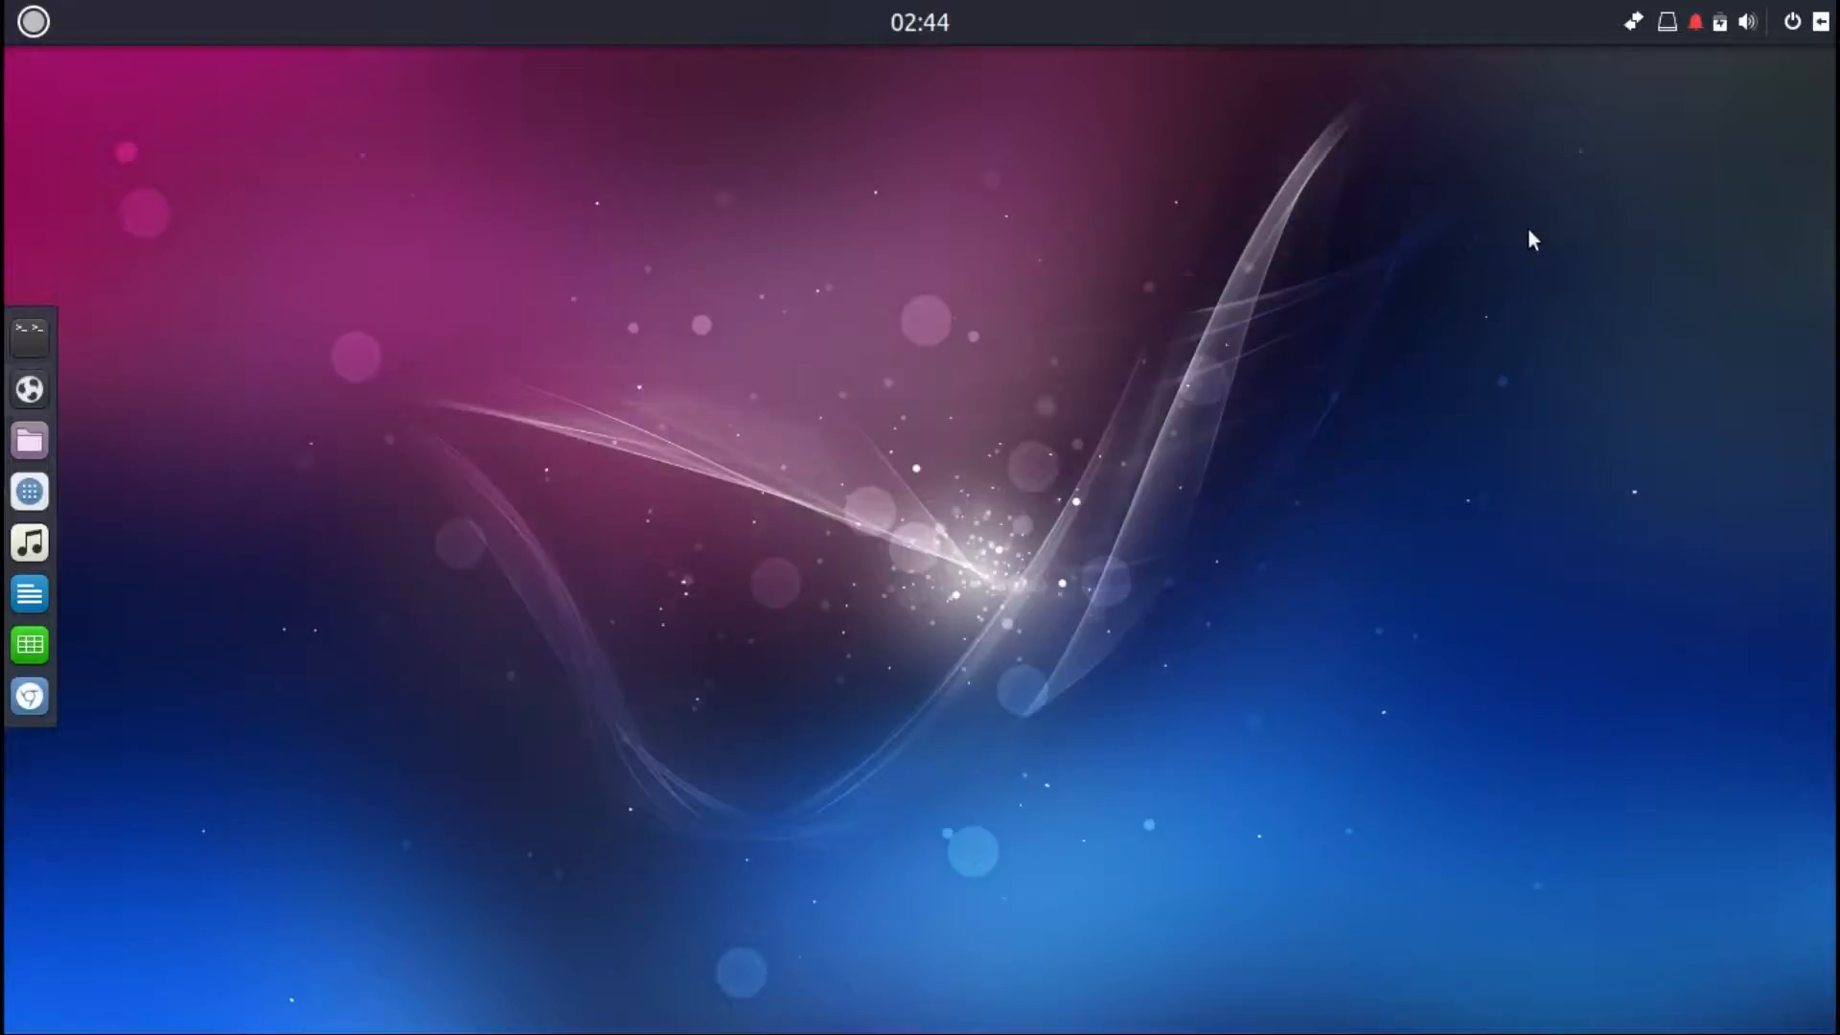
Step: Create a new folder on the desktop named wow!
right_click(1103, 391)
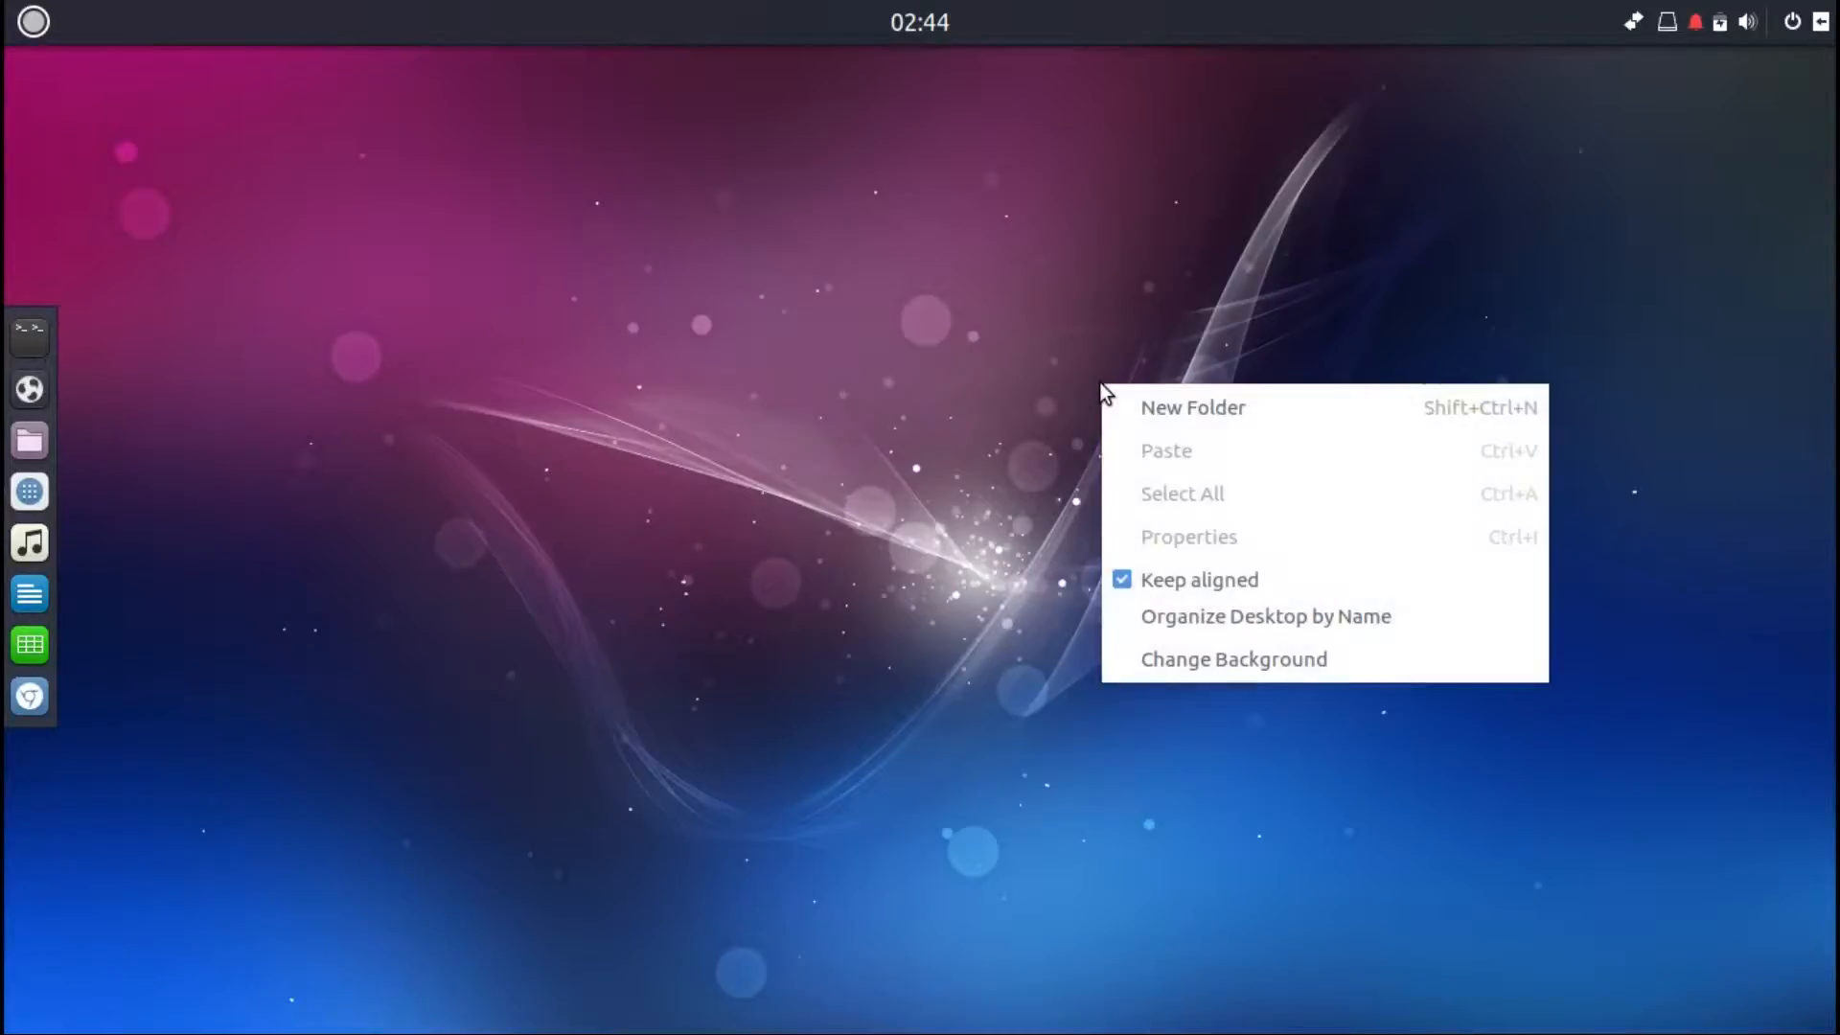
left_click(1187, 412)
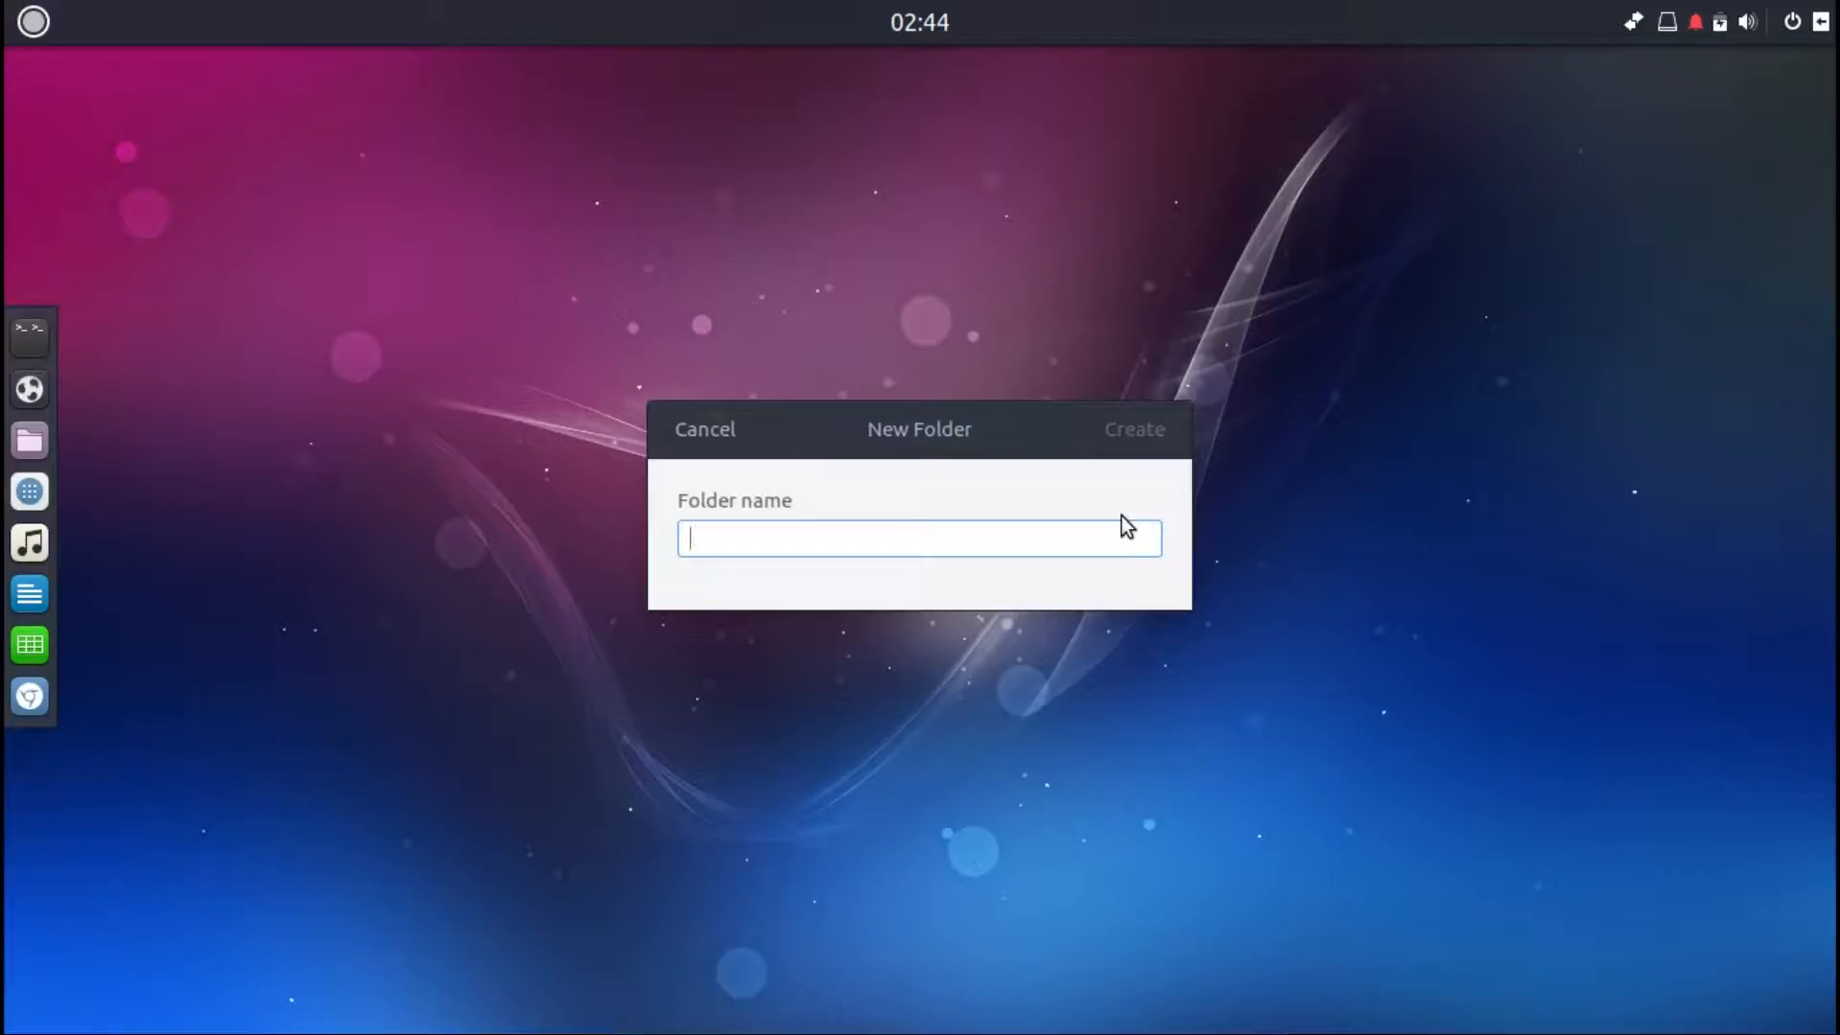
type("wow!")
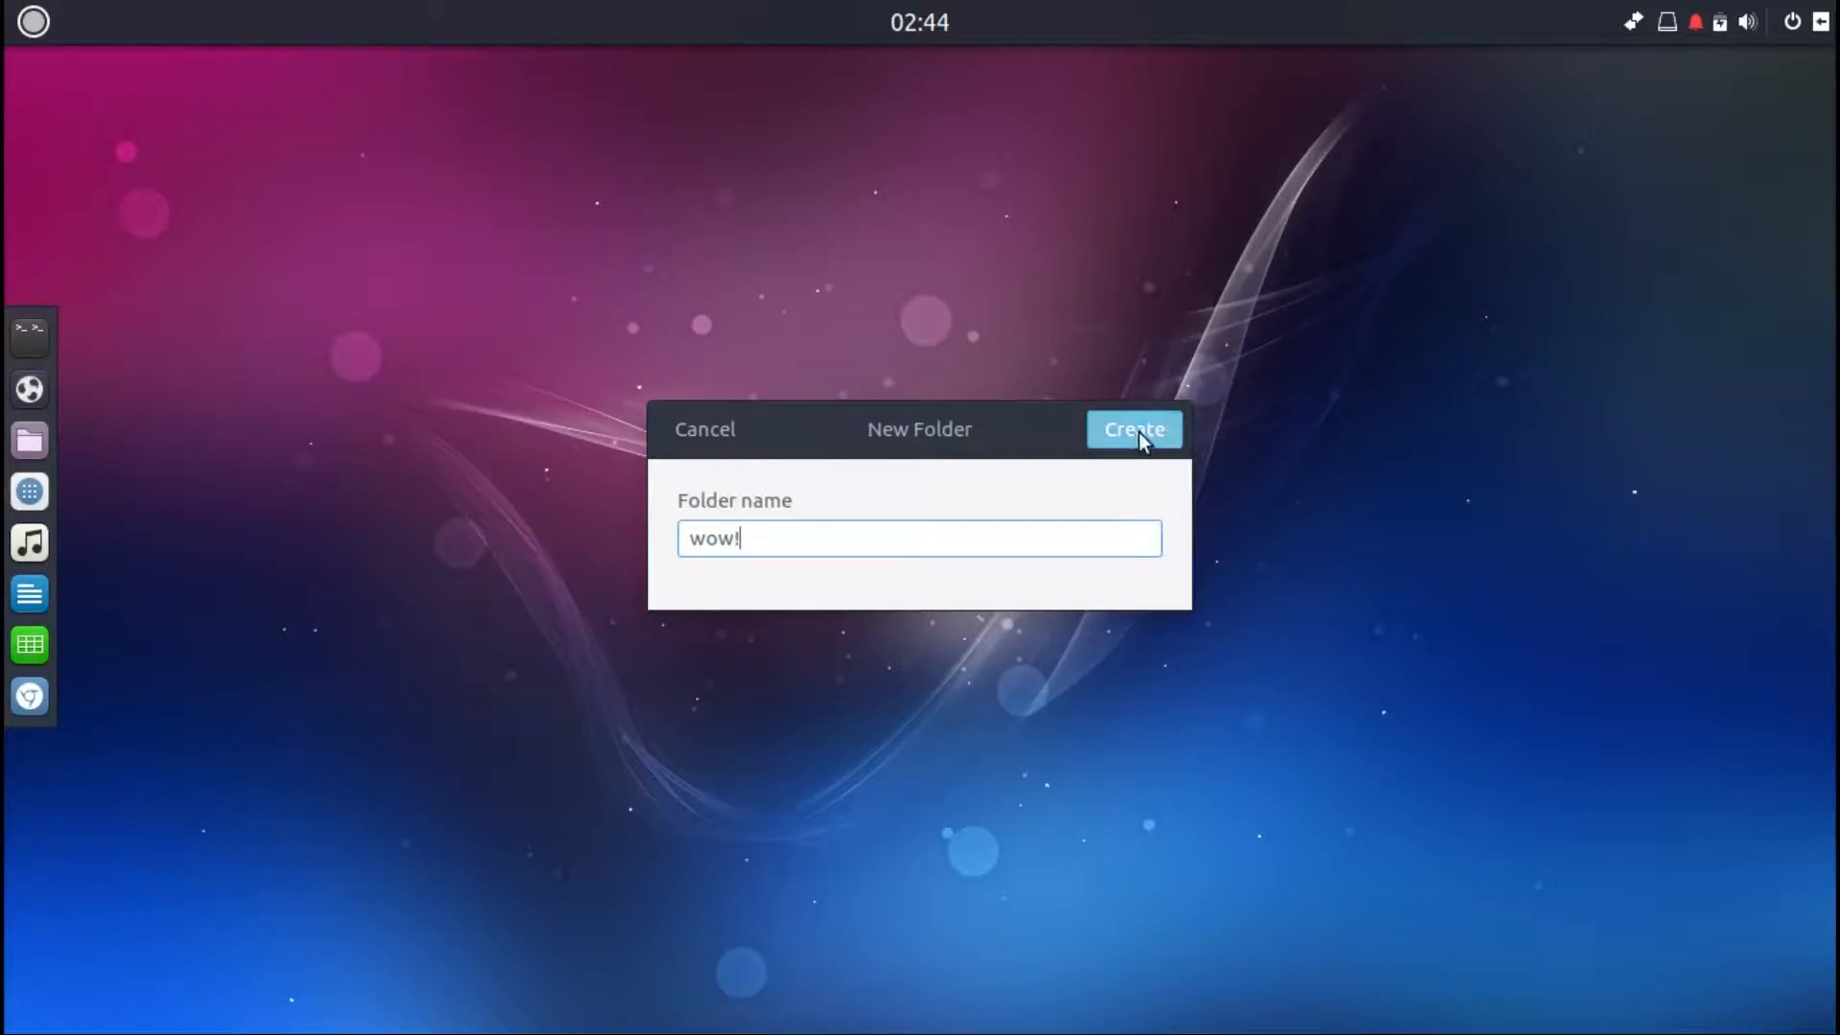
left_click(1137, 432)
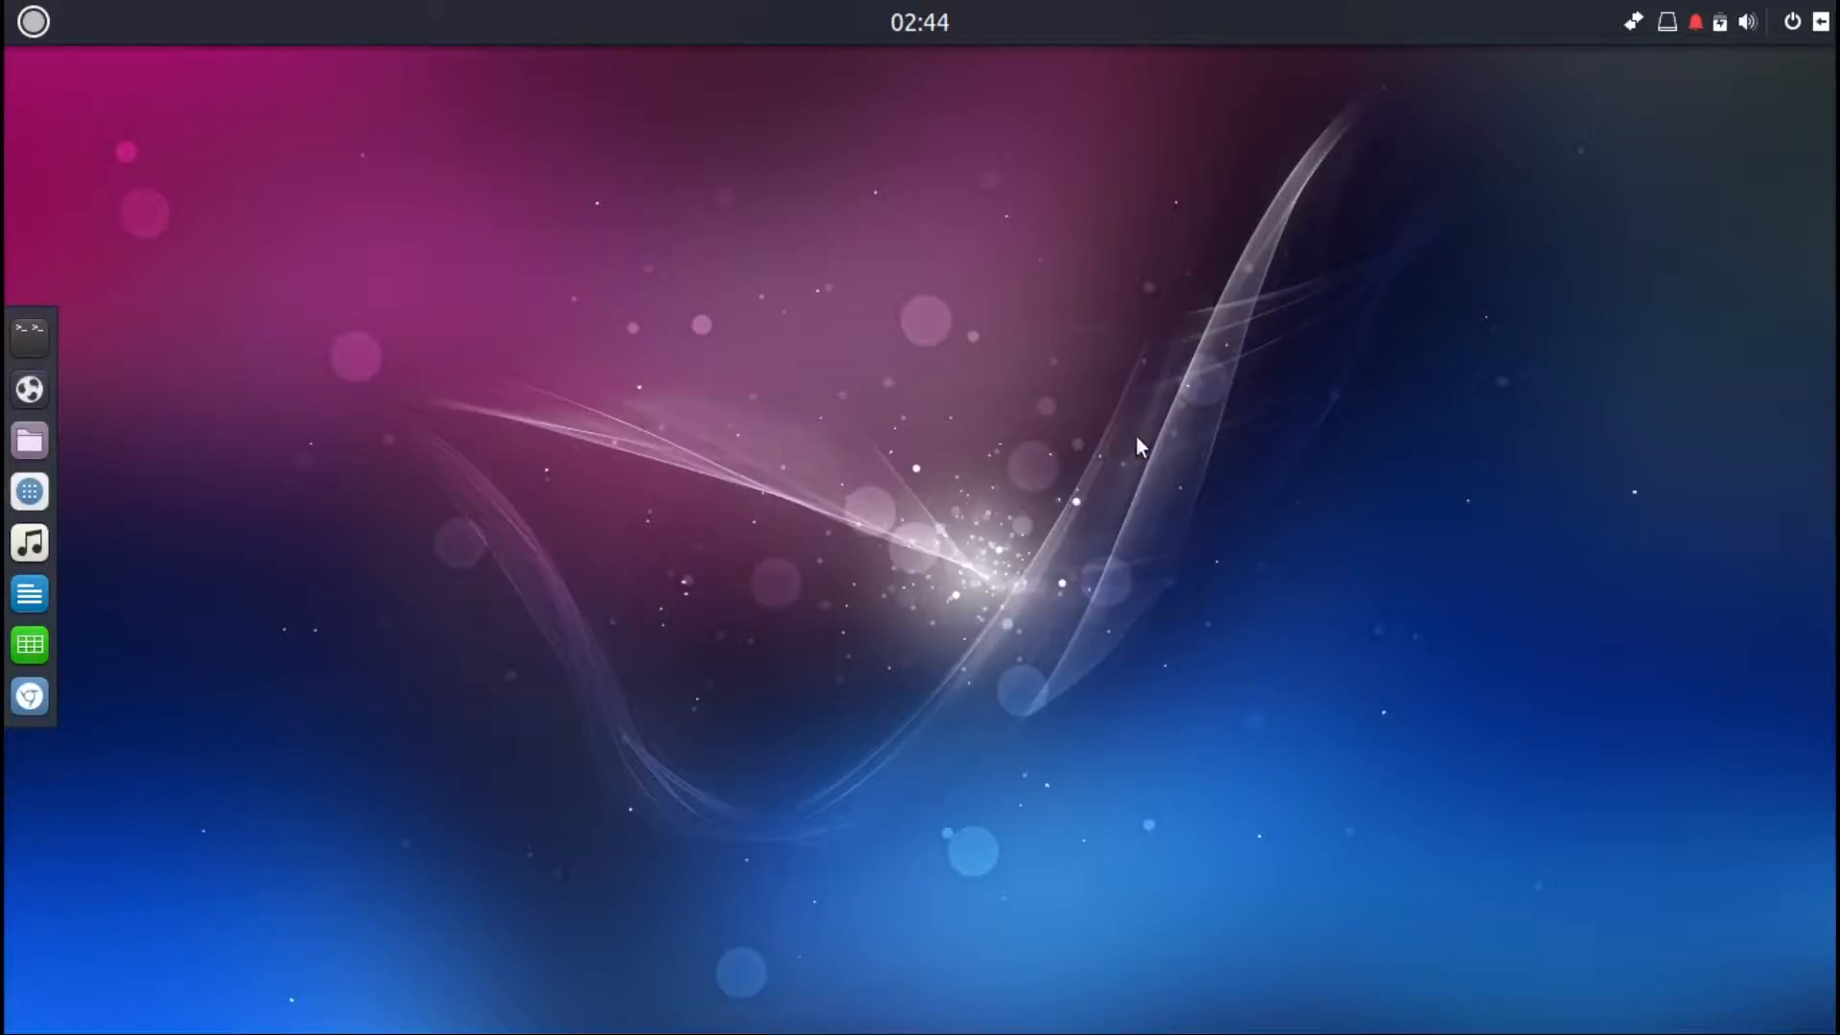
Step: Change the desktop background to the railway tracks wallpaper with the red train
right_click(1089, 463)
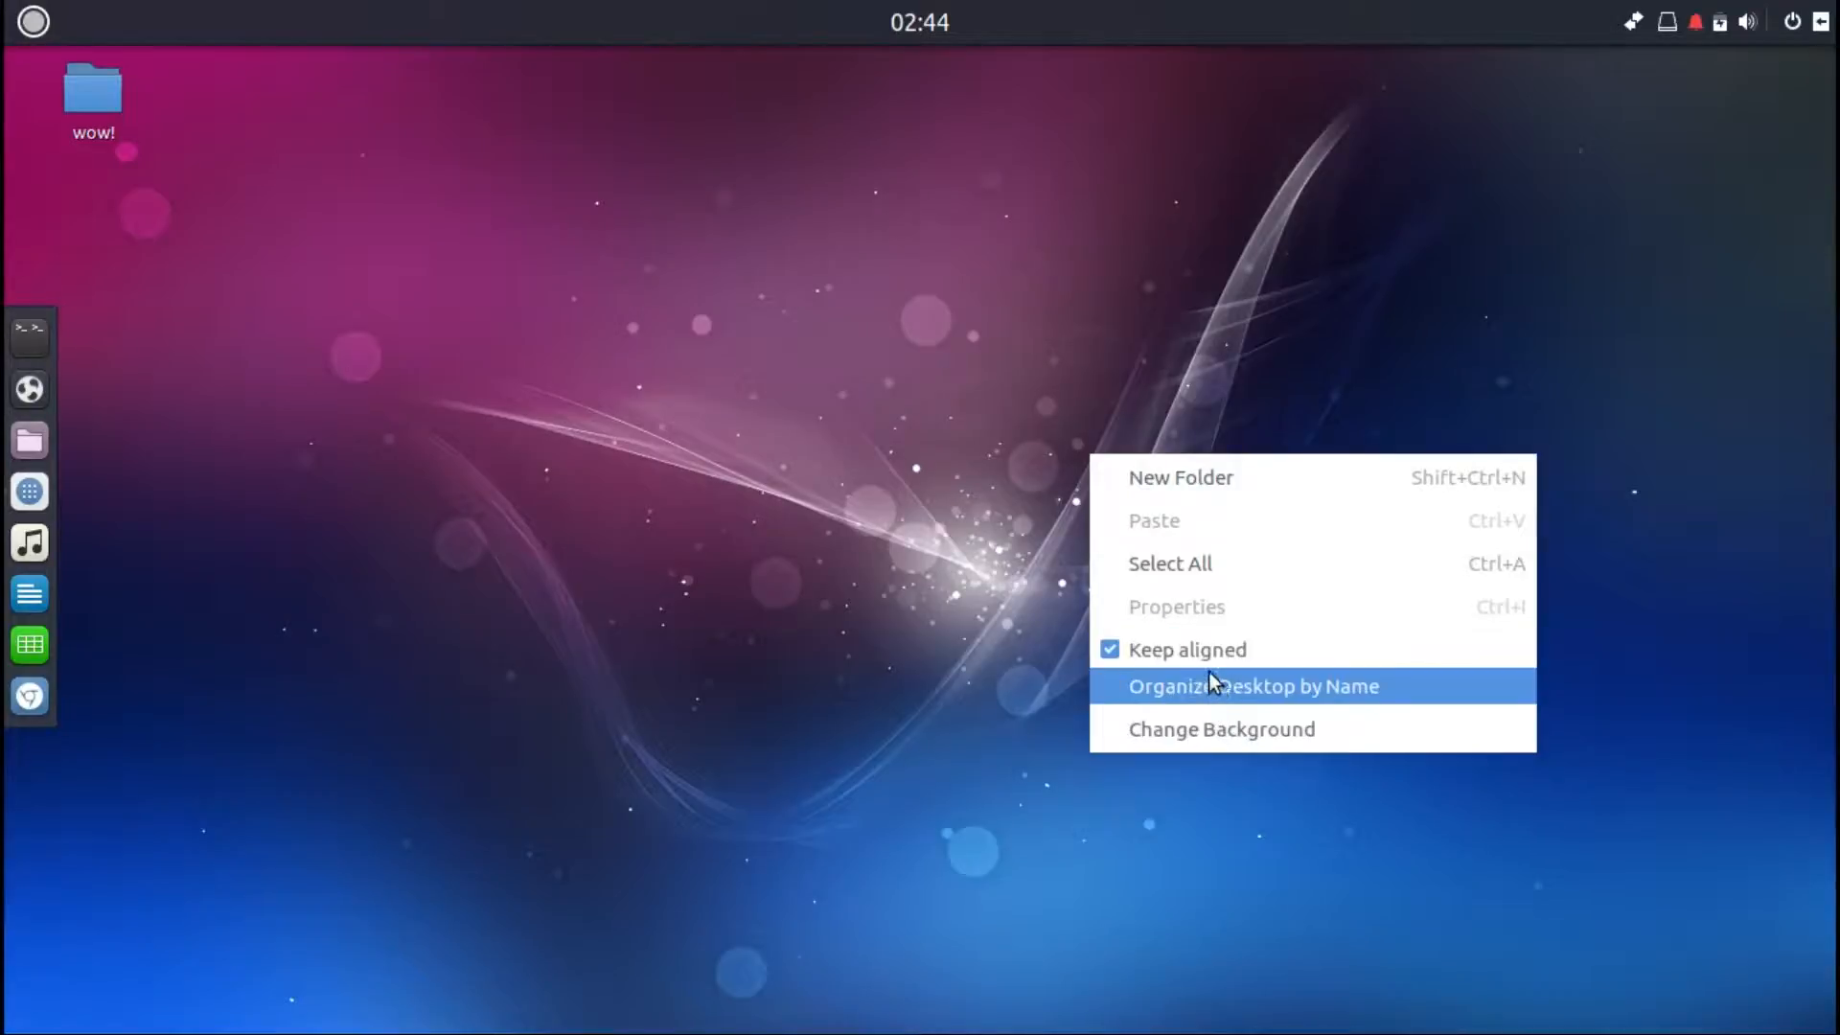
left_click(1215, 727)
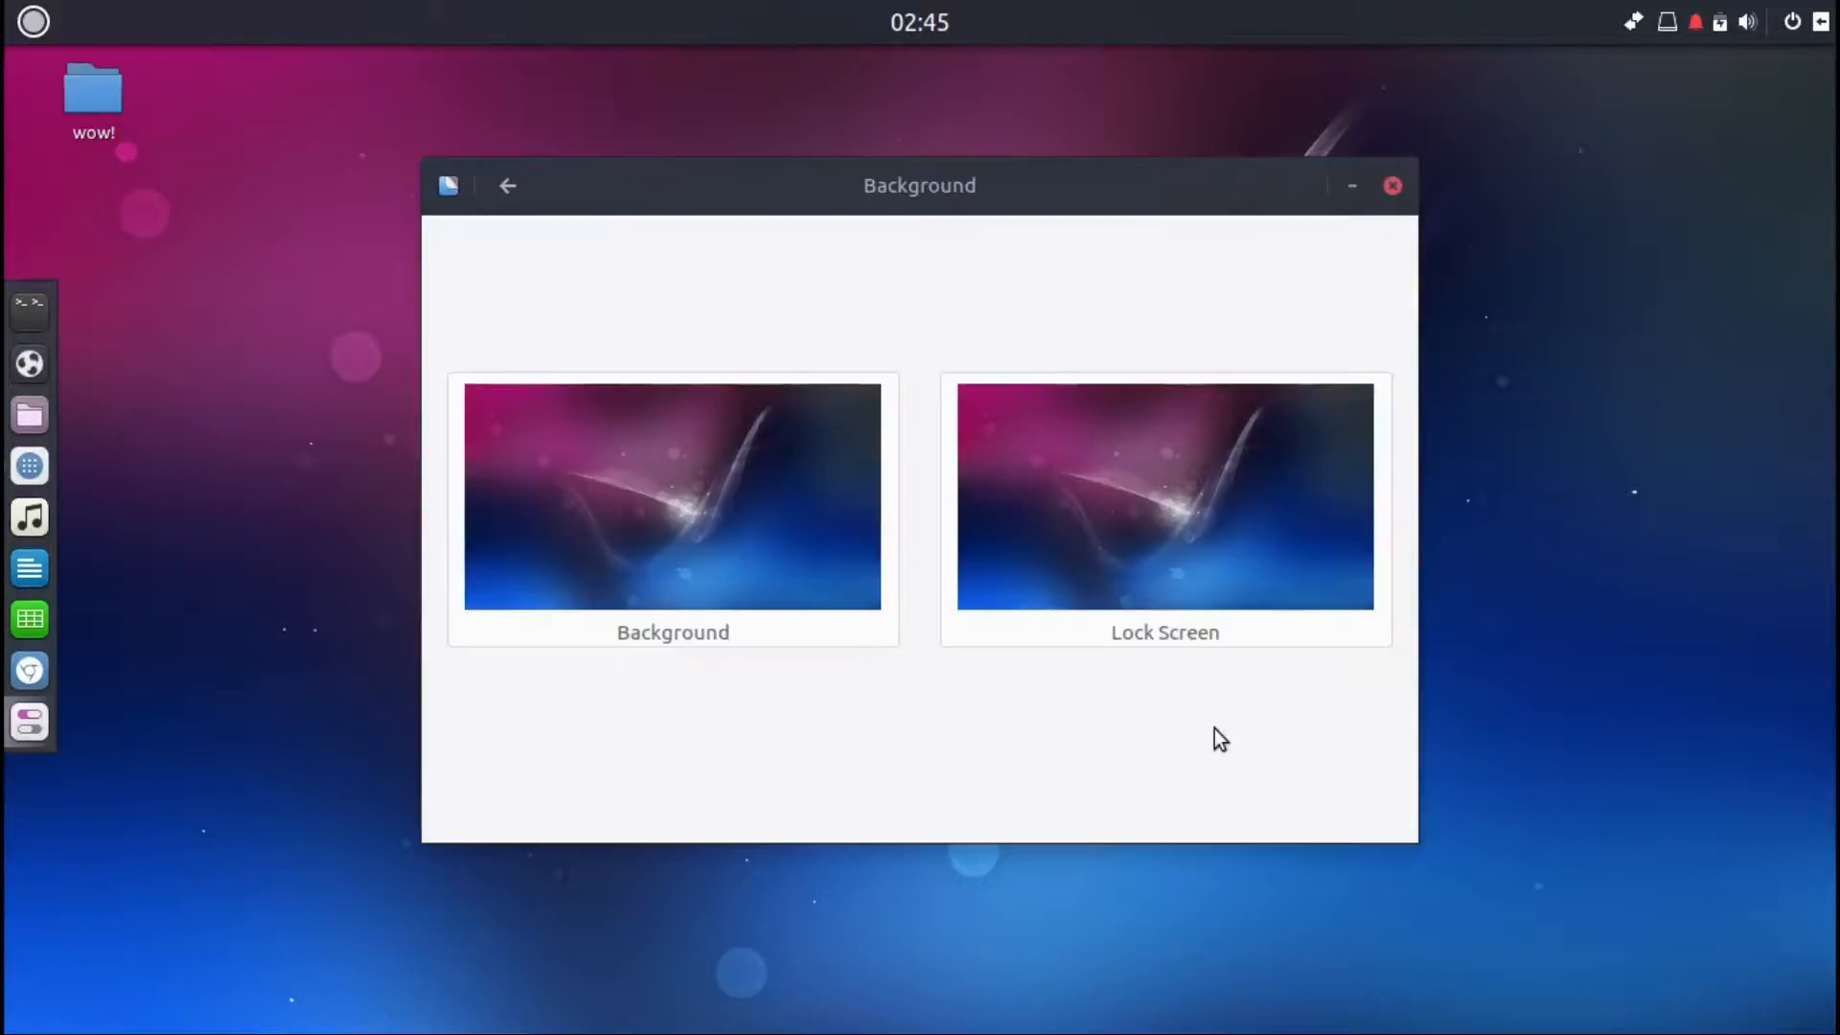
left_click(774, 470)
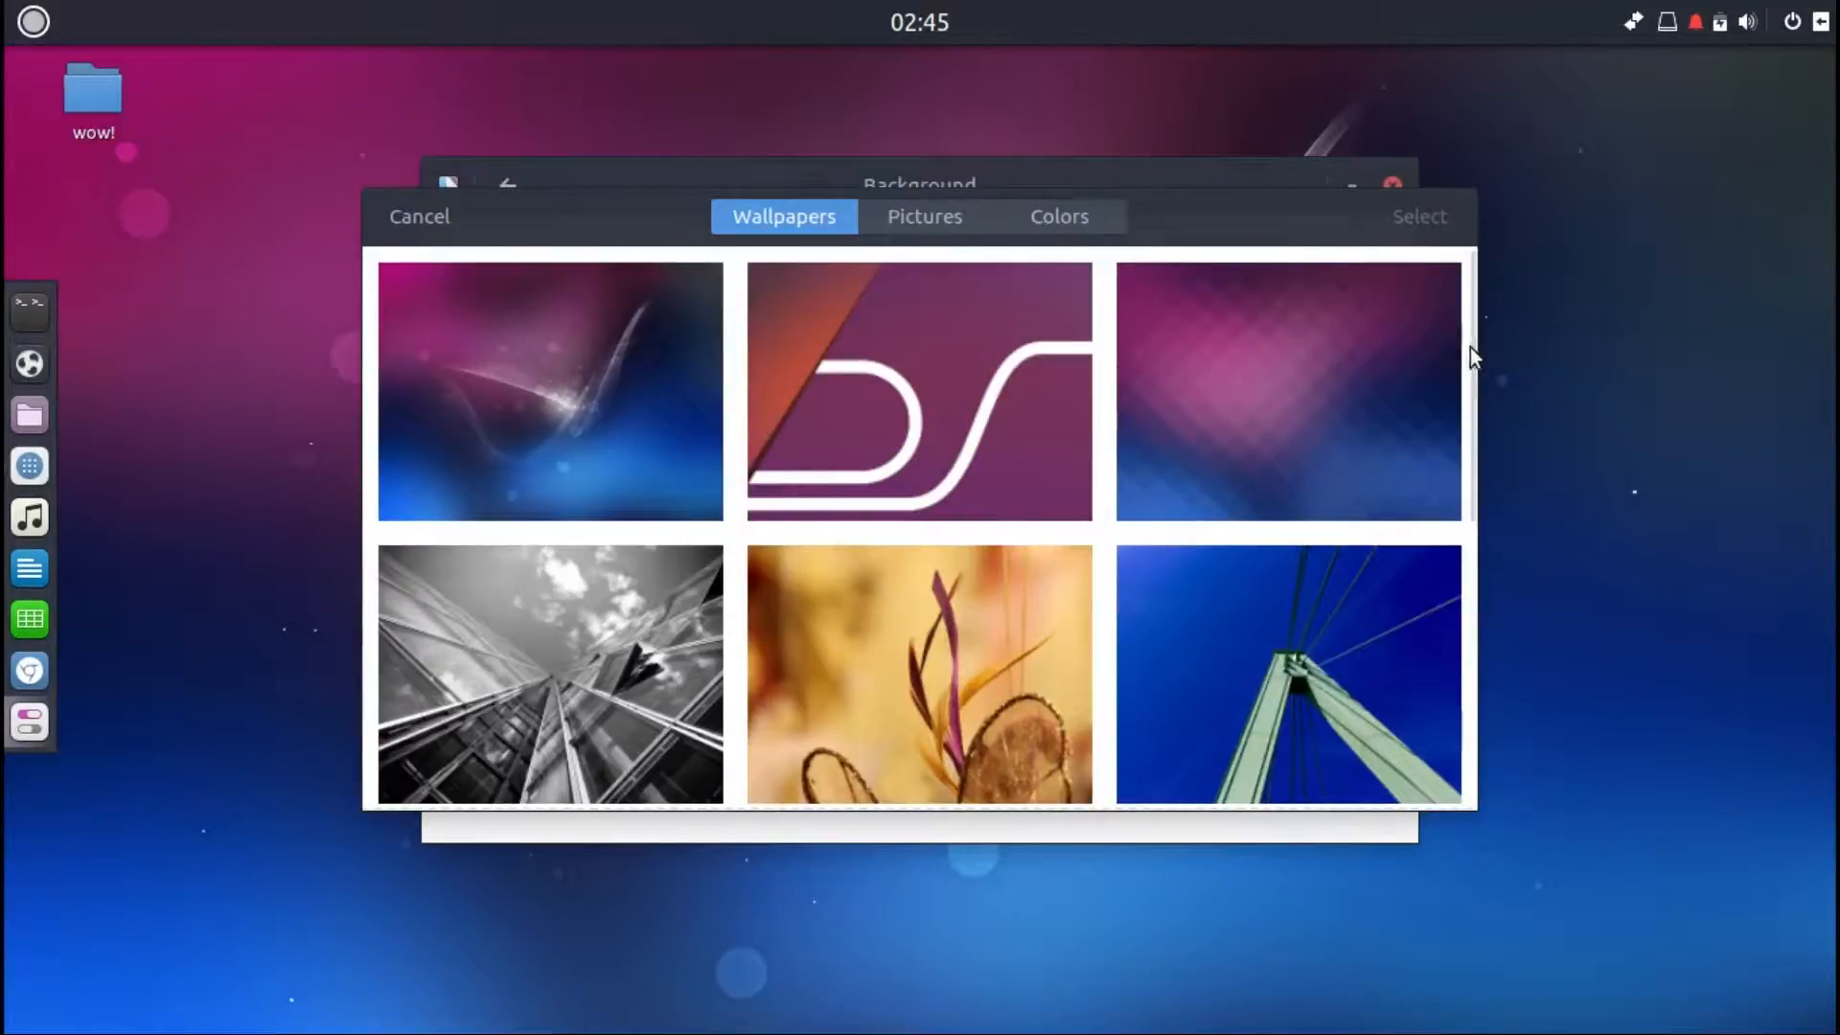
left_click_drag(1473, 349, 1474, 499)
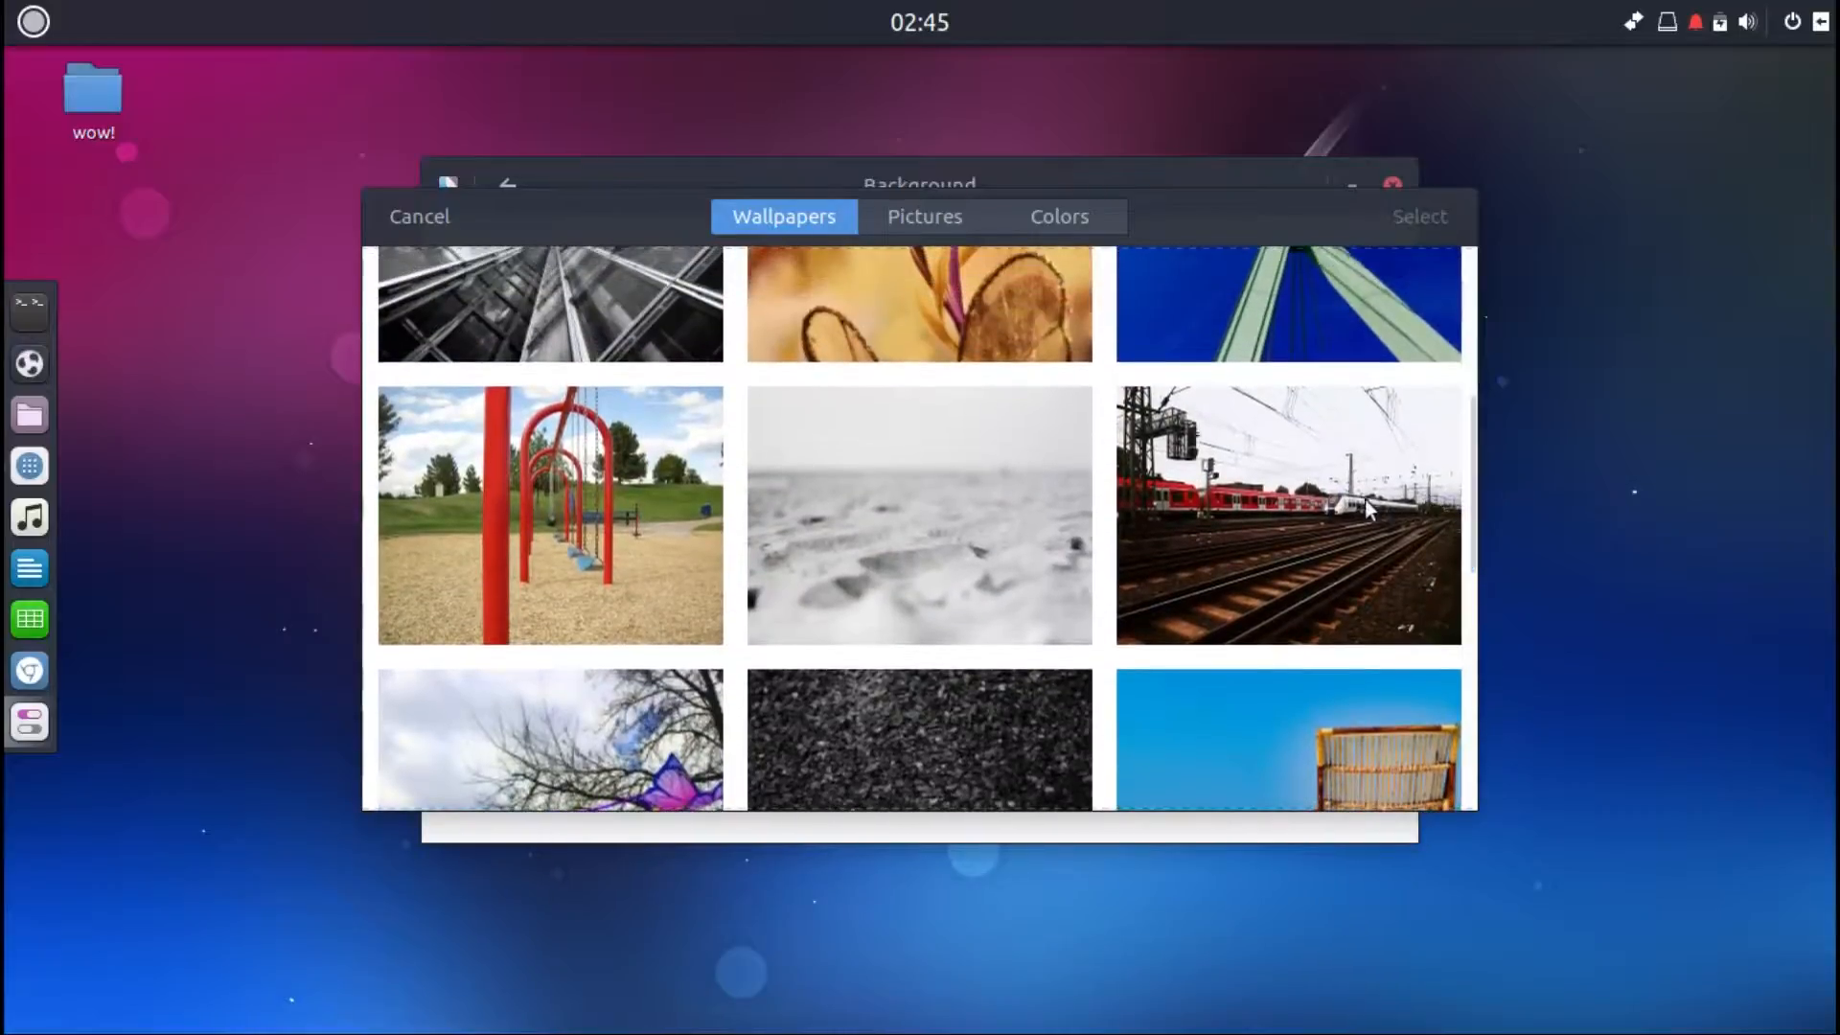
left_click(1314, 504)
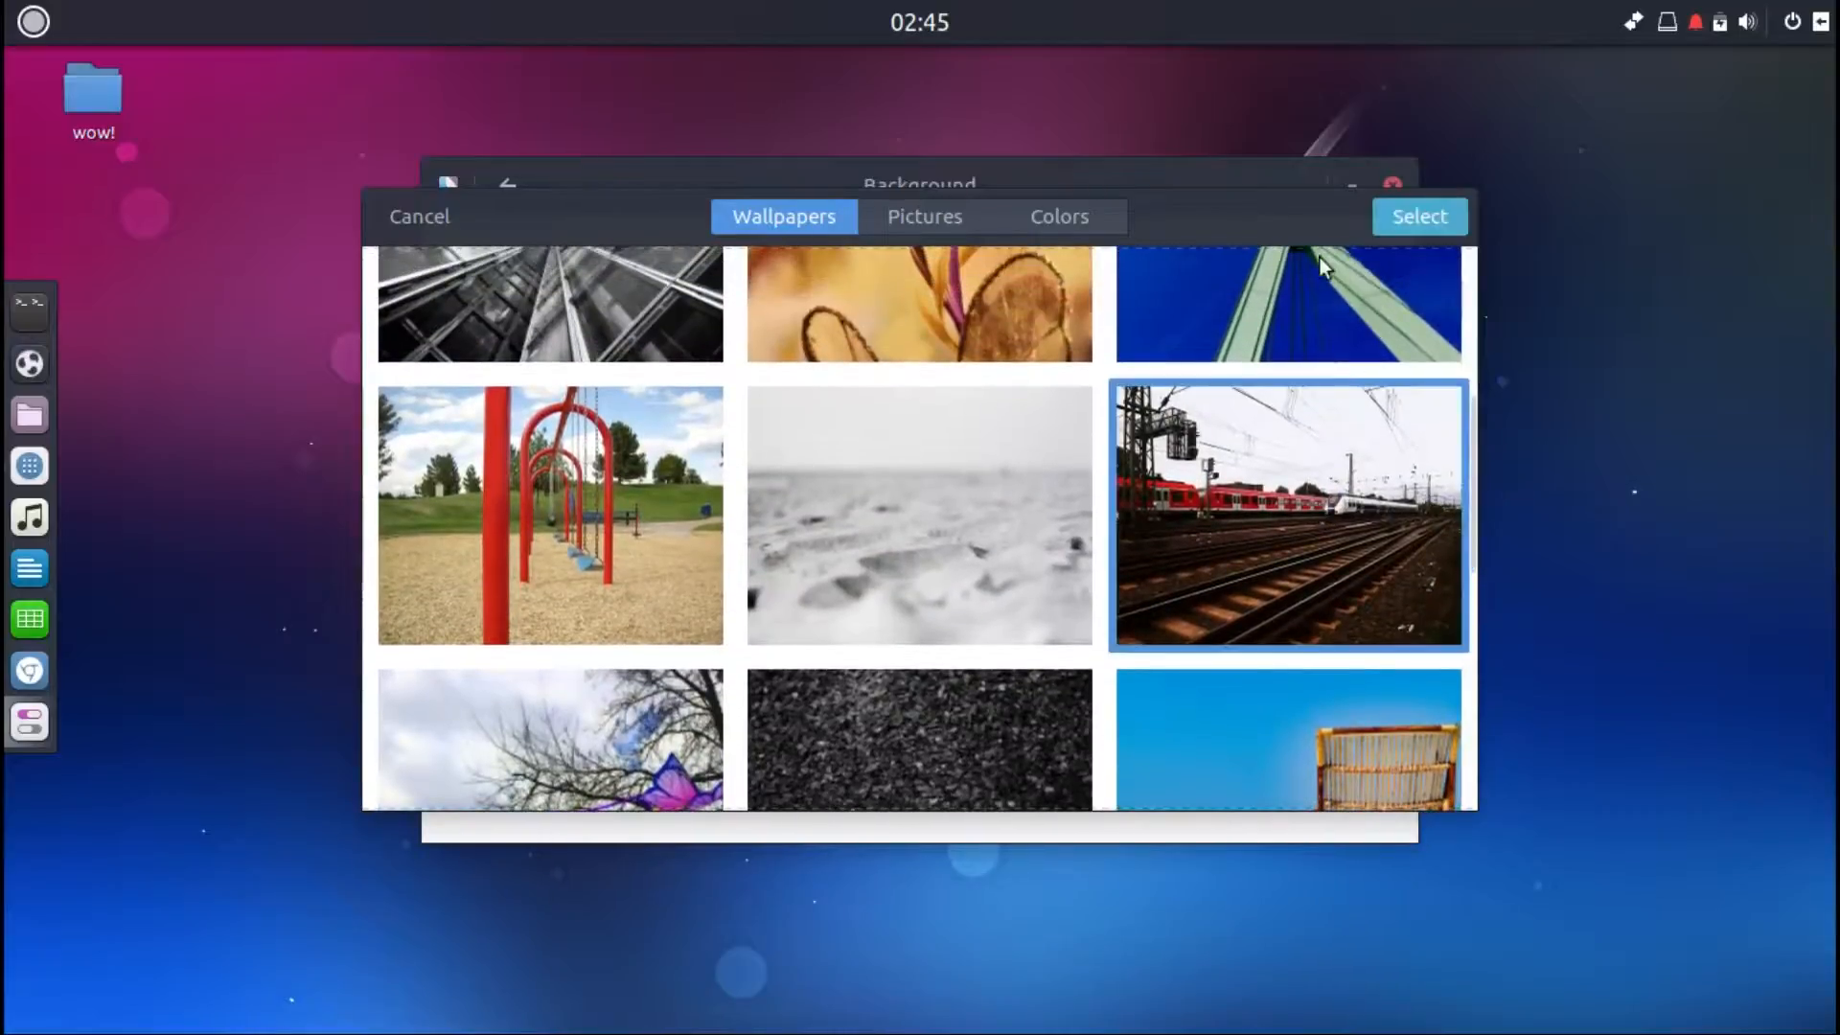
left_click(1406, 213)
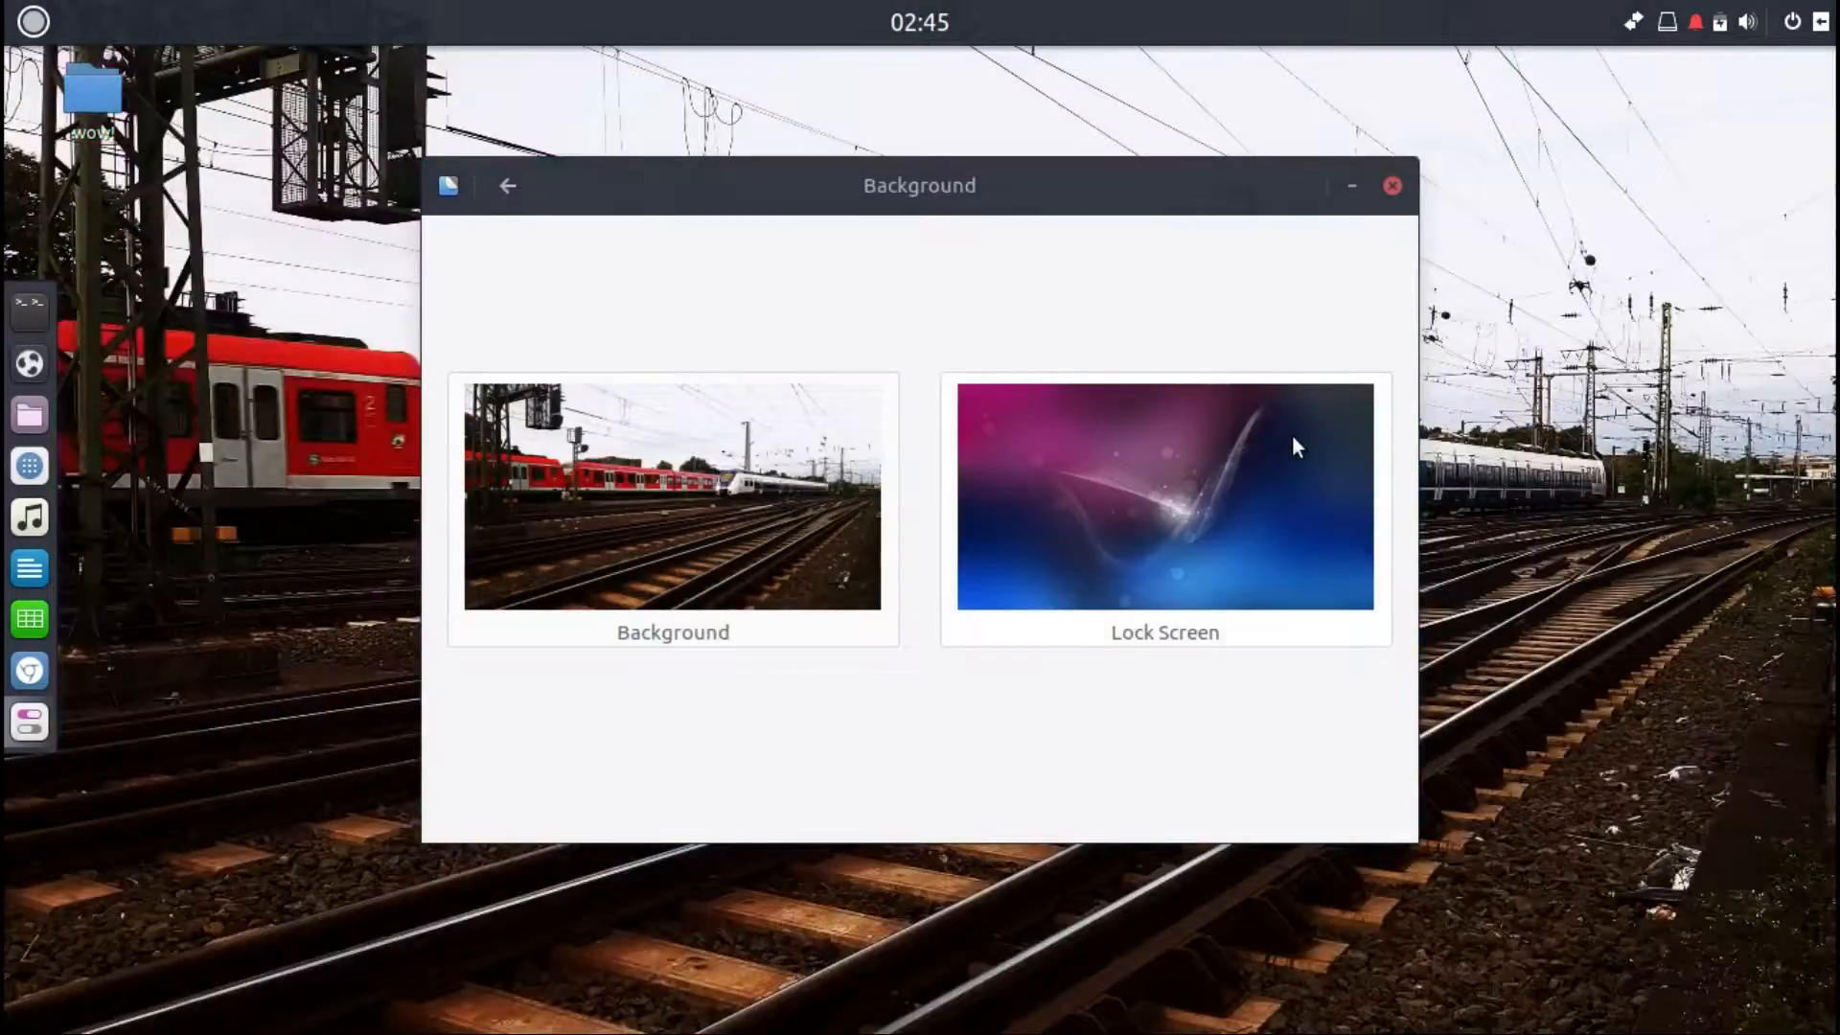
Step: Browse the Pictures and Colors tabs, set the lock screen to the same railway wallpaper, and close the Background window
left_click(1295, 445)
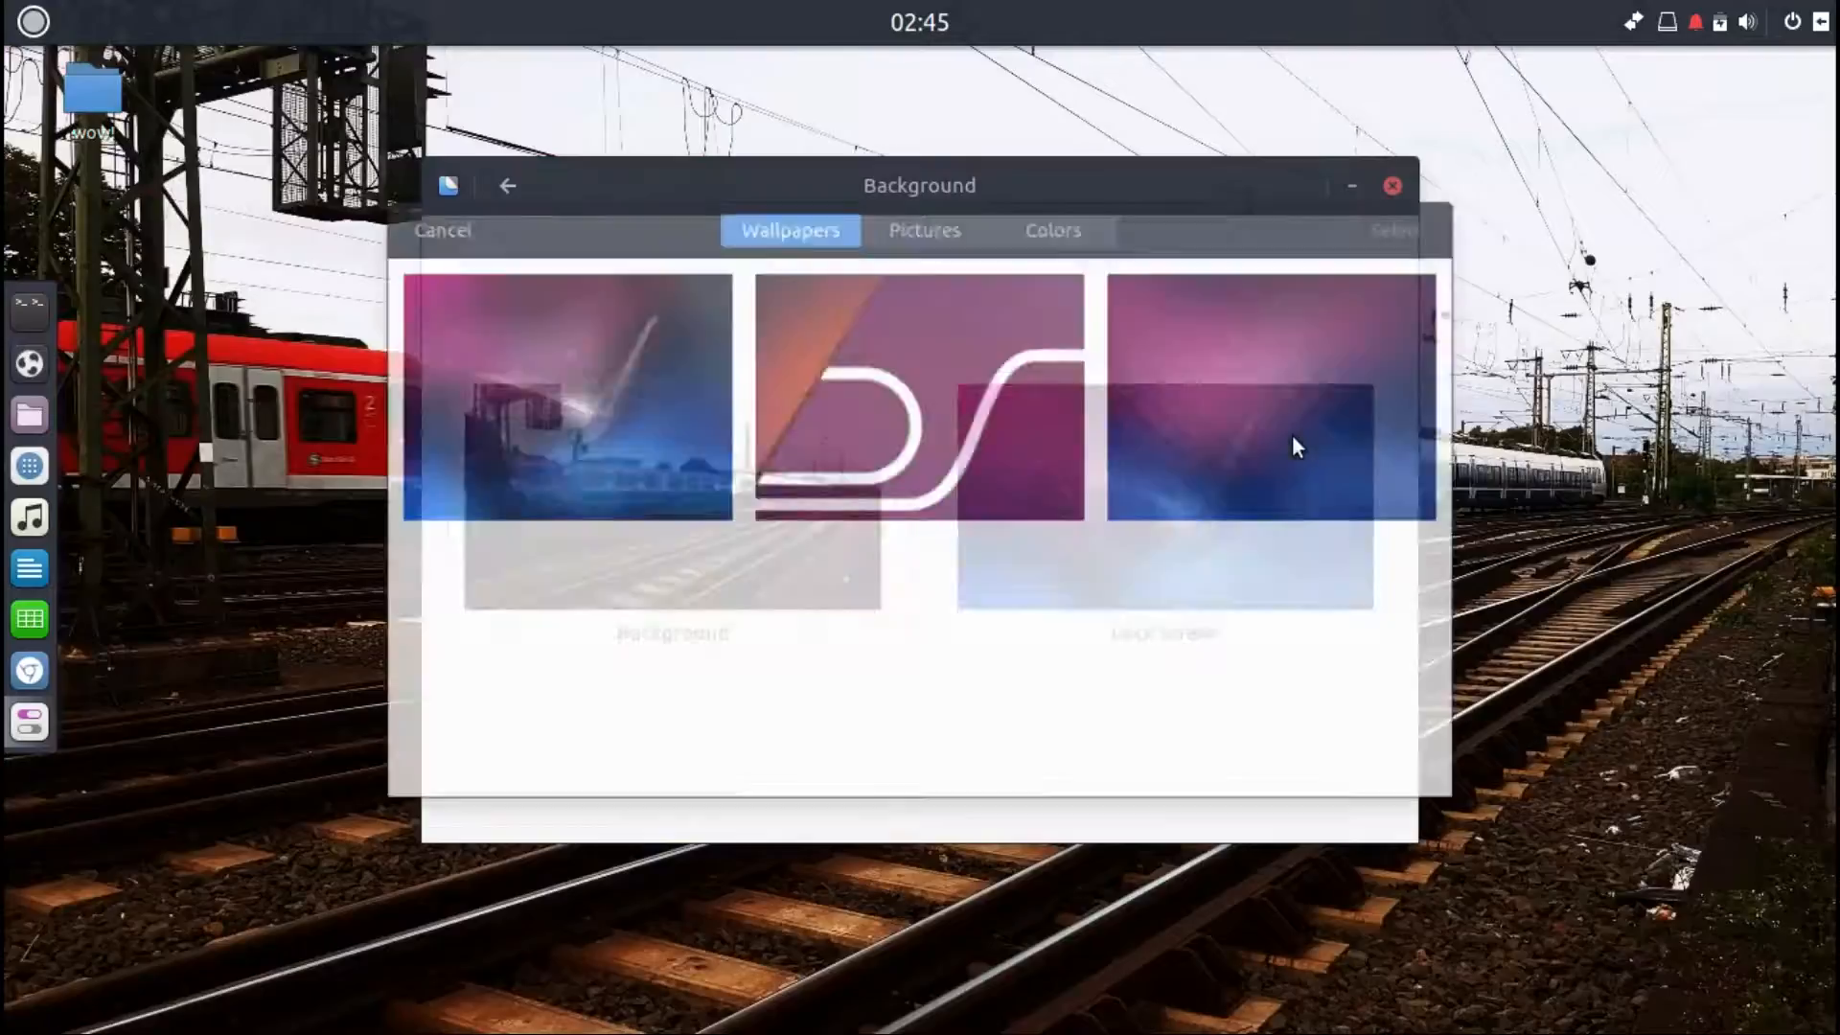
left_click(933, 214)
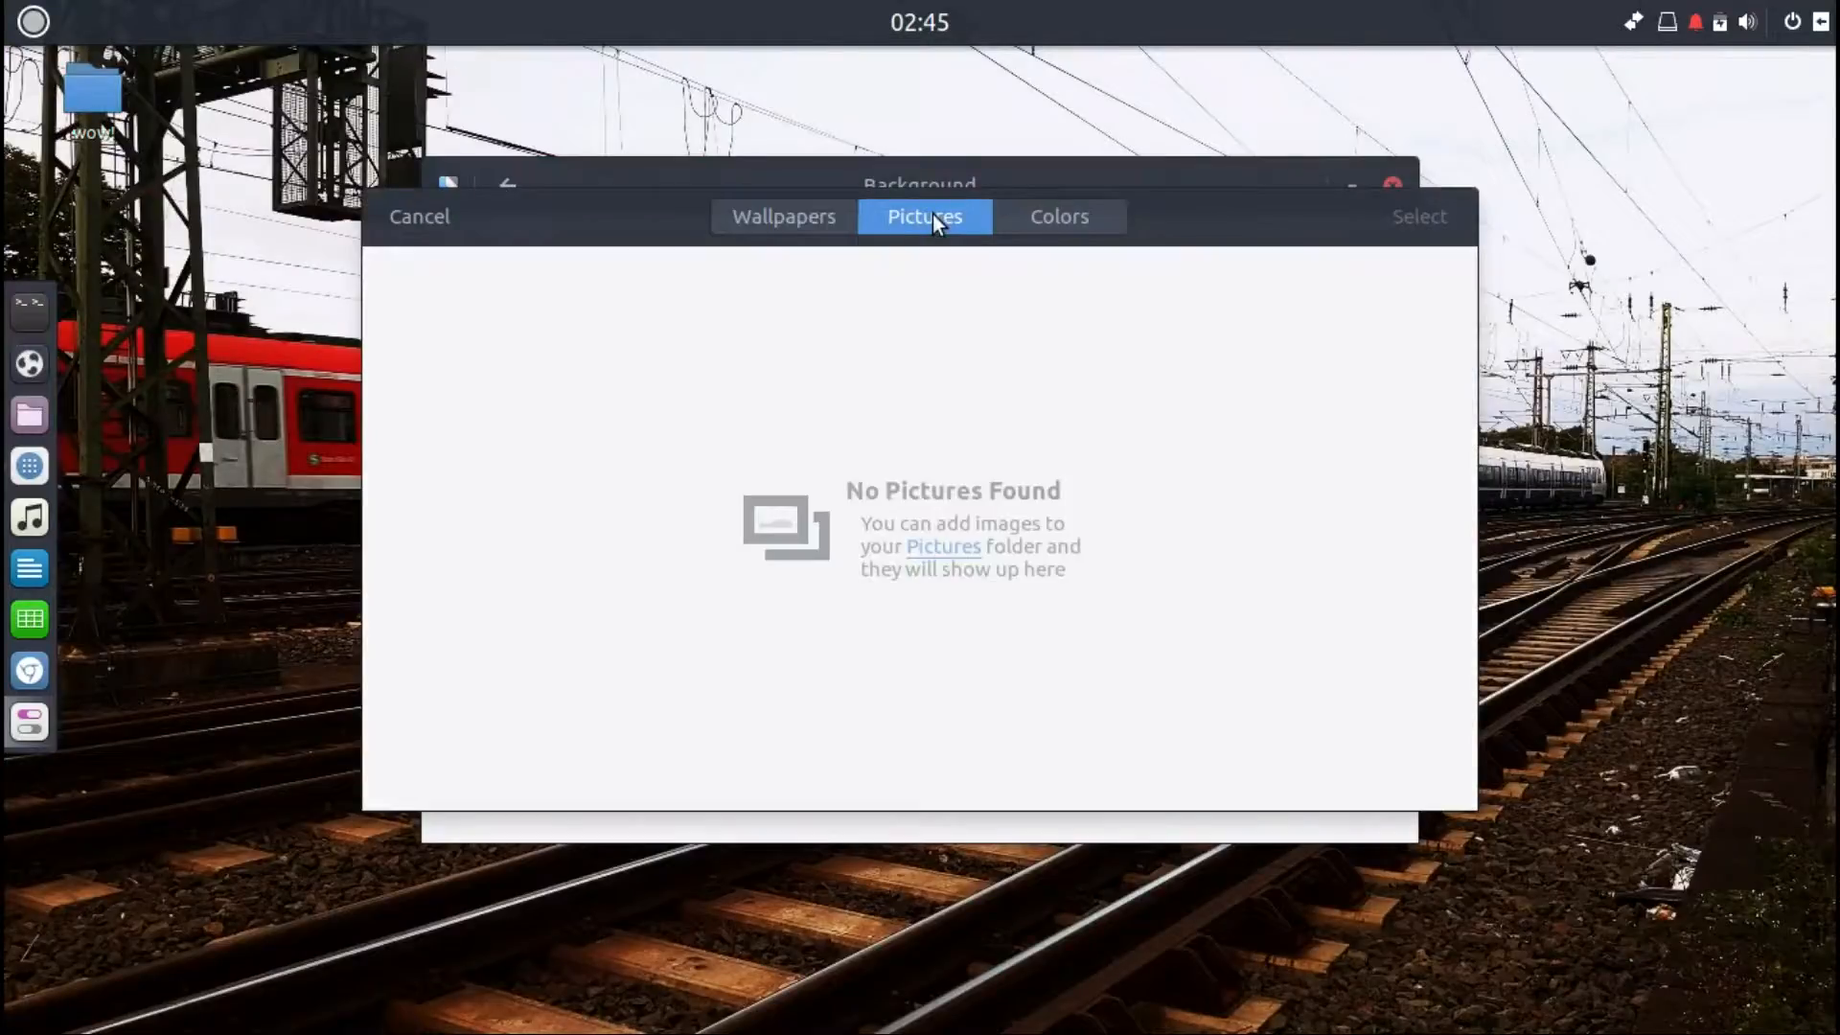
left_click(1069, 222)
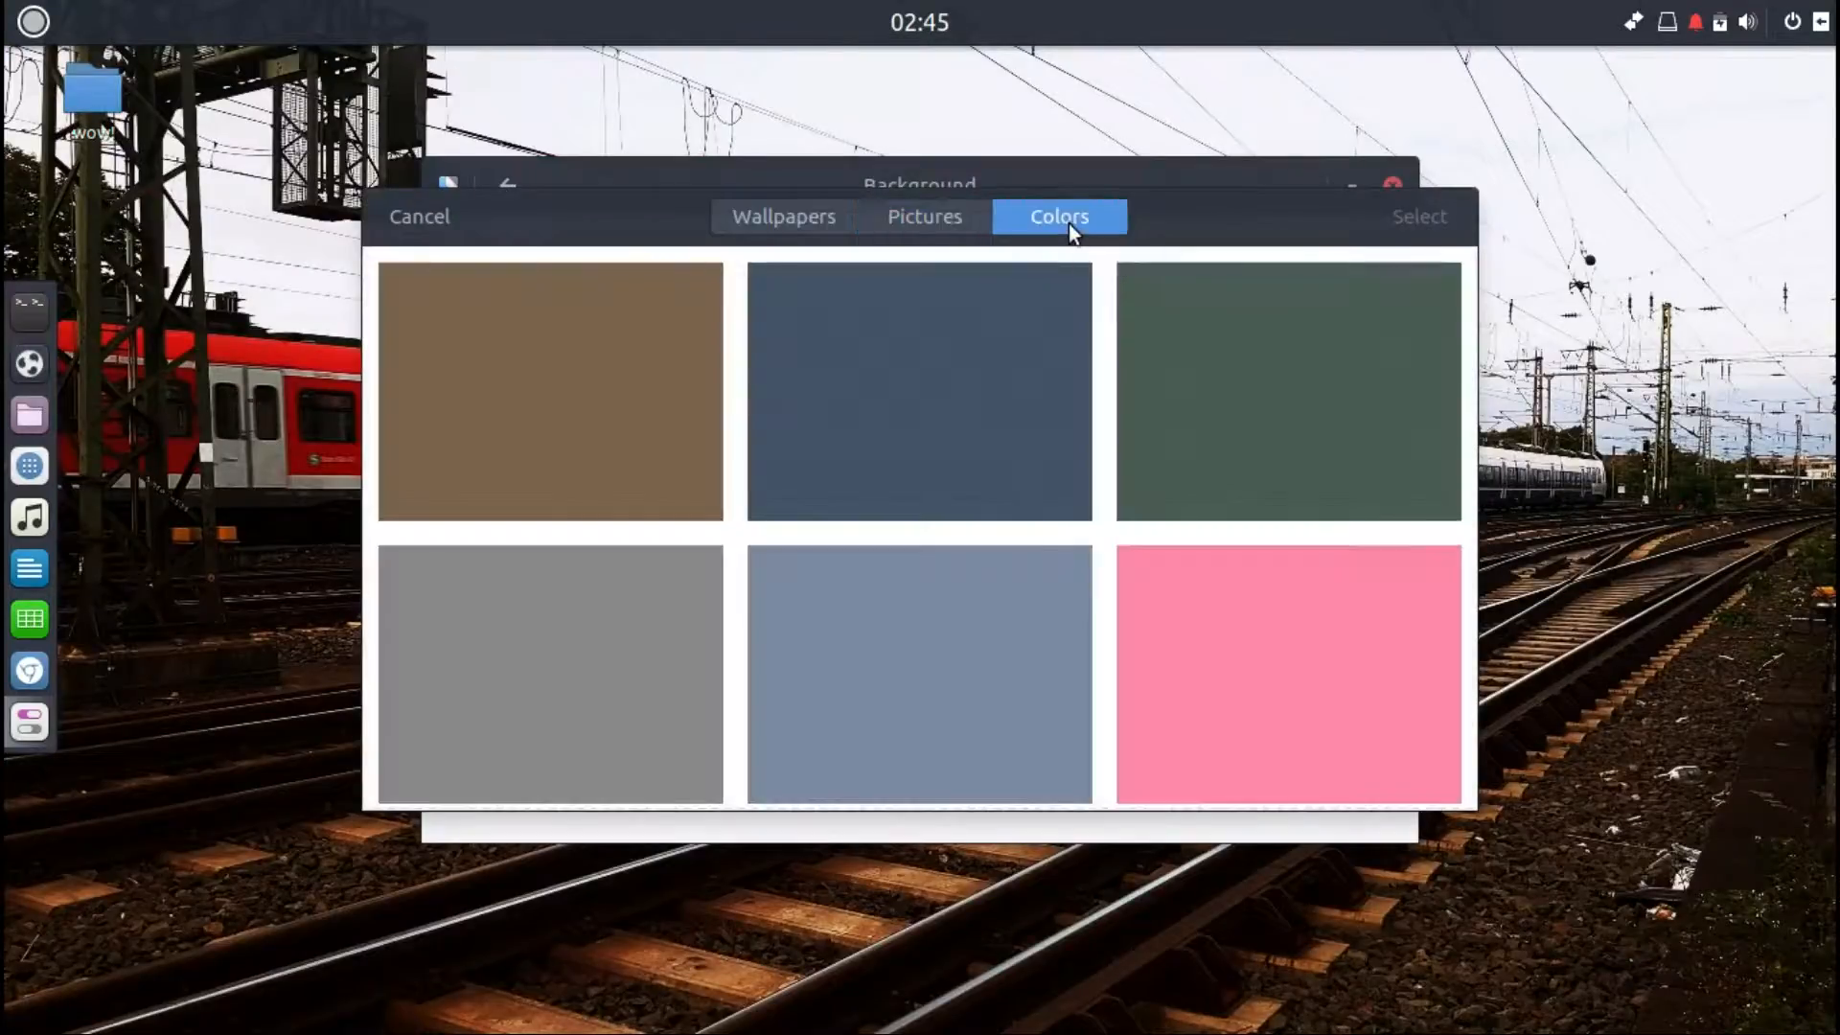
left_click(807, 227)
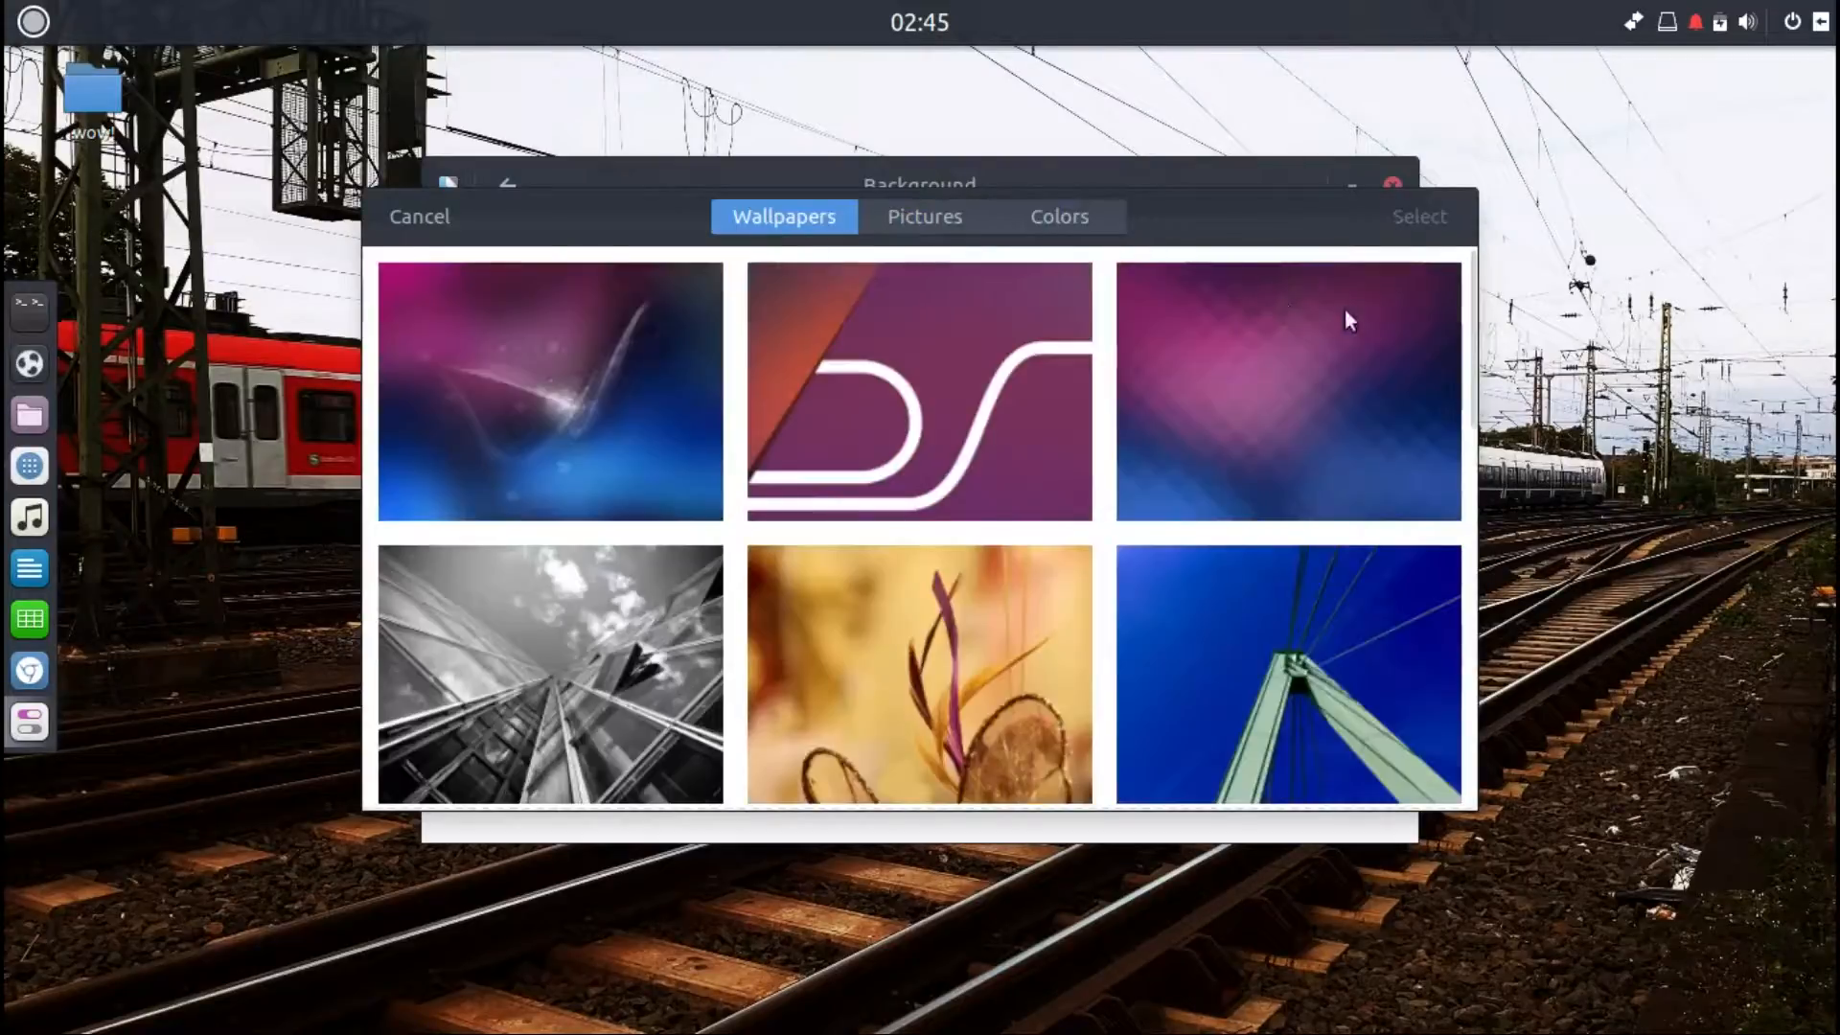
scroll(1470, 335, "down", 5)
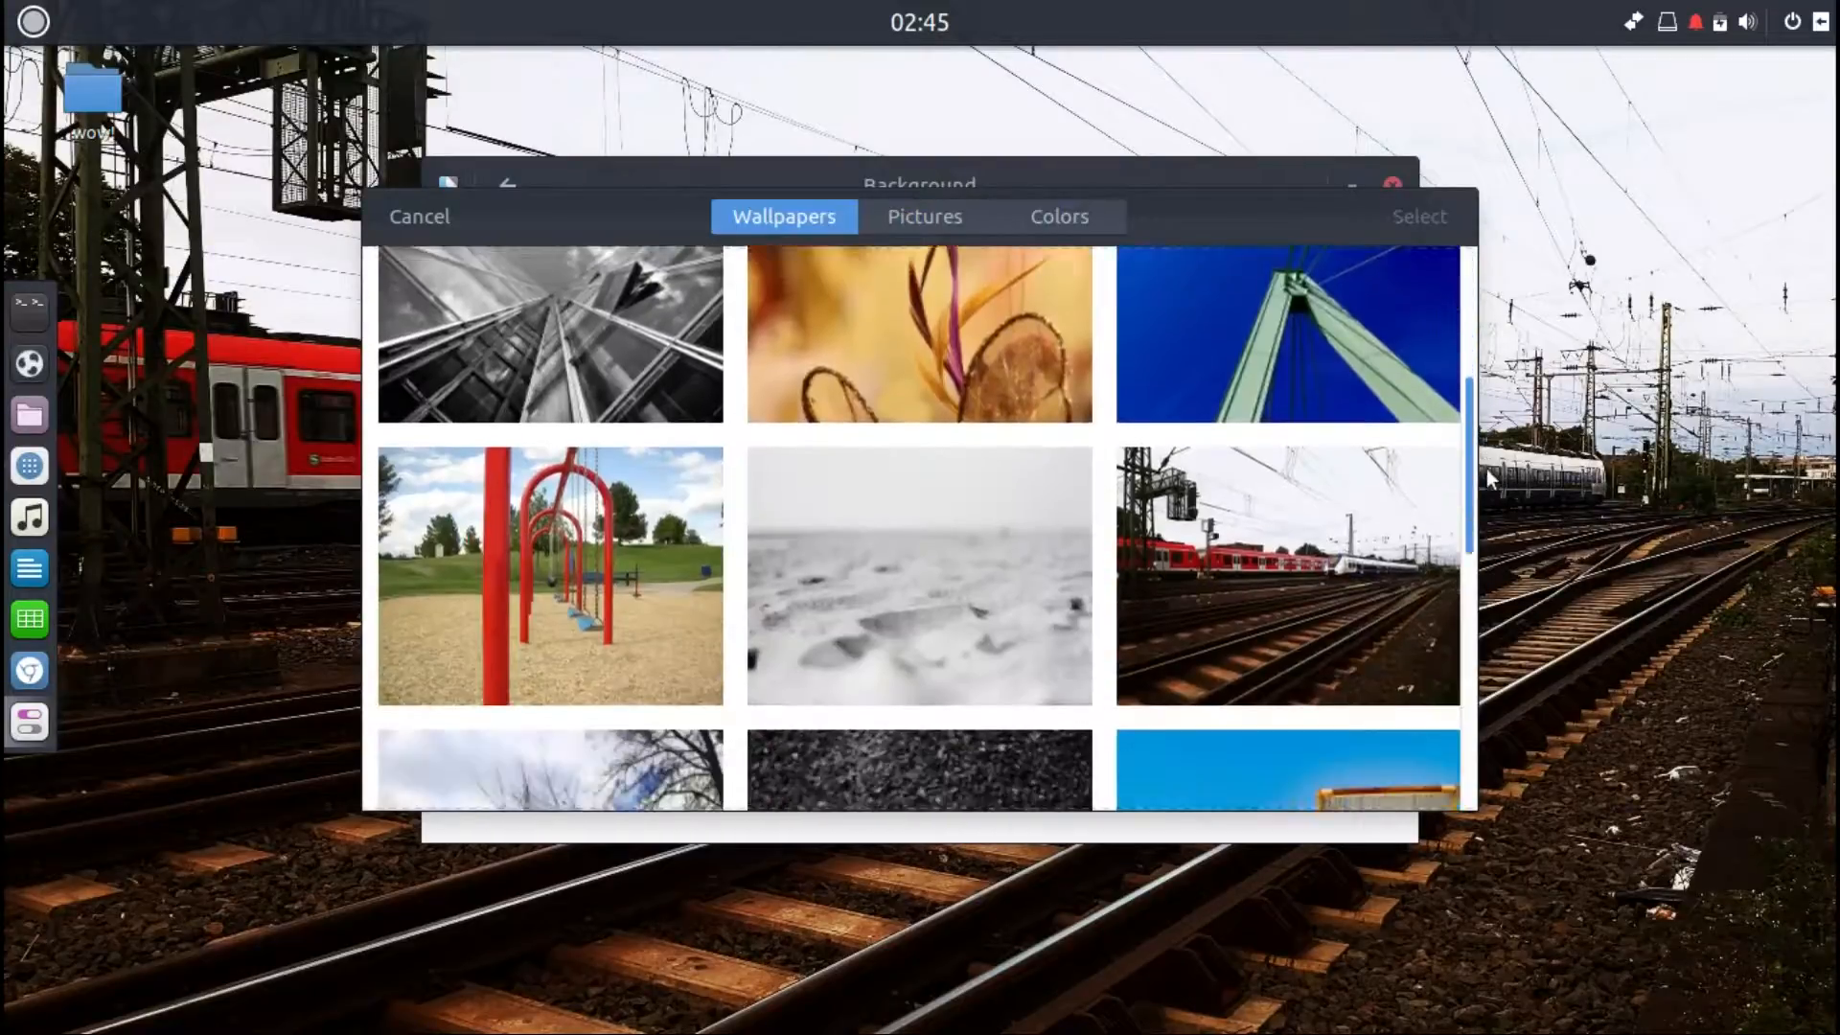
left_click(1325, 506)
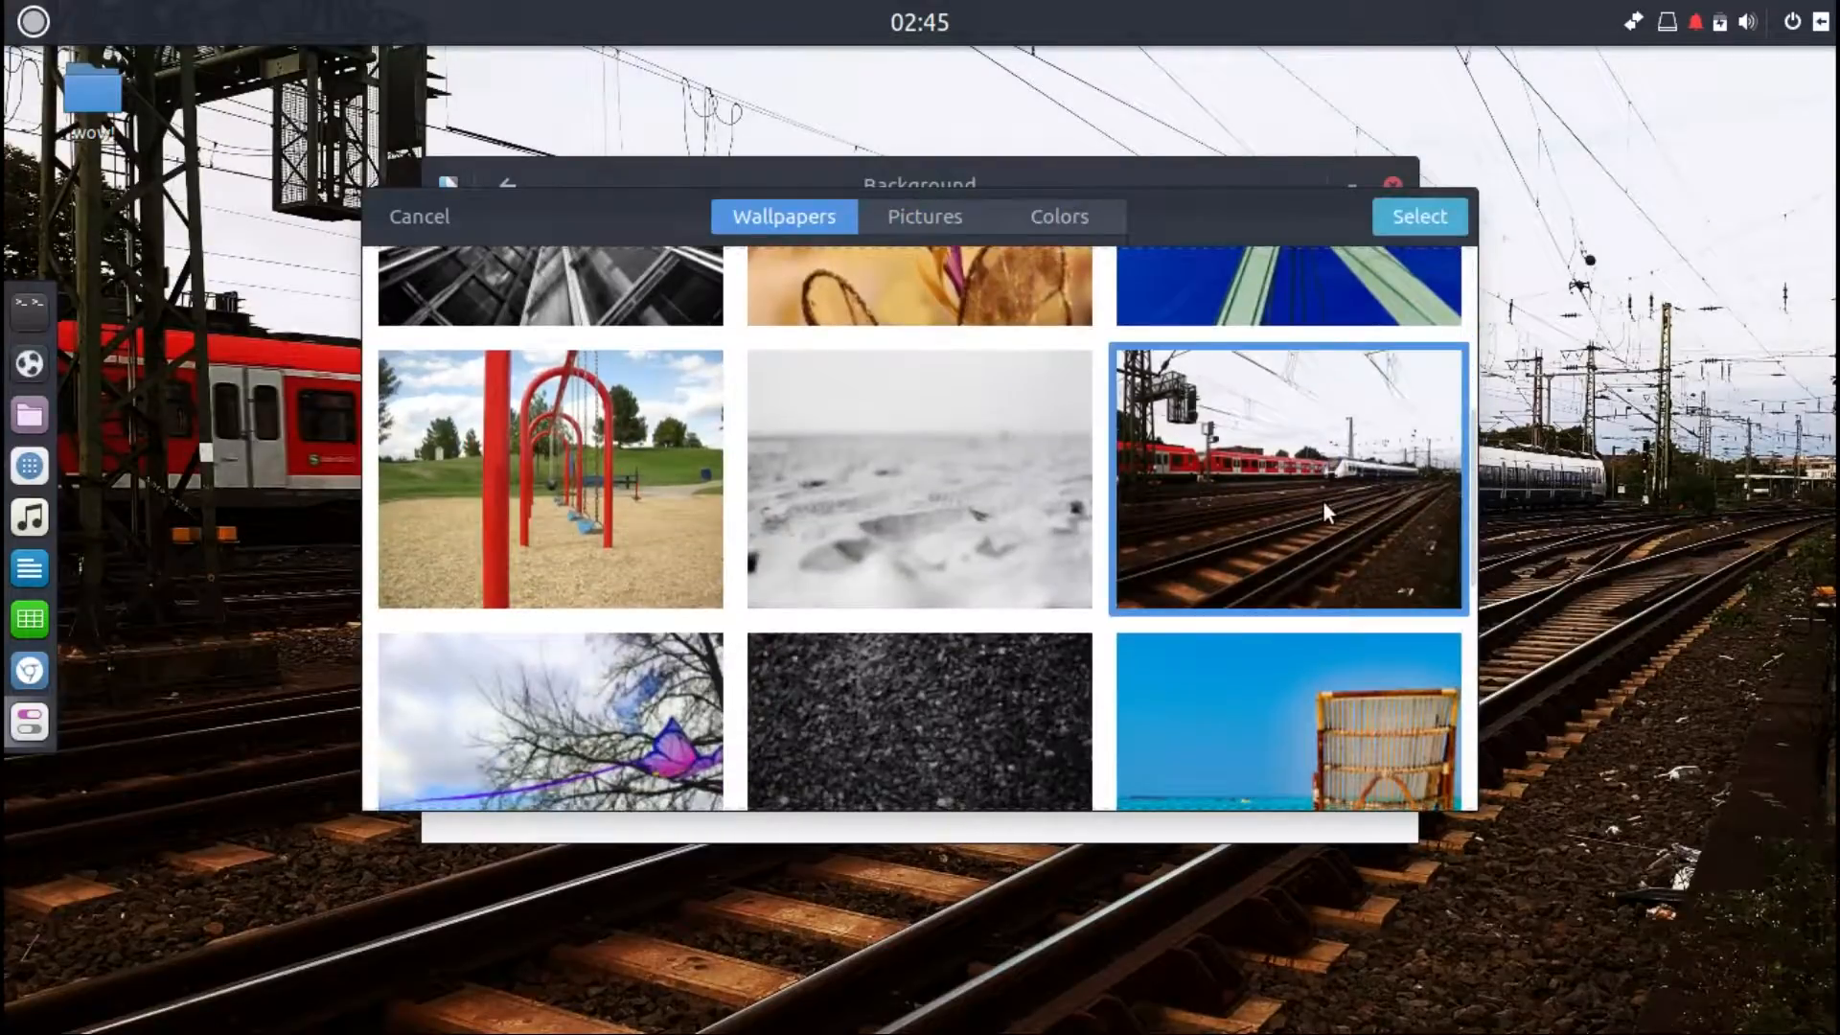
left_click(1395, 218)
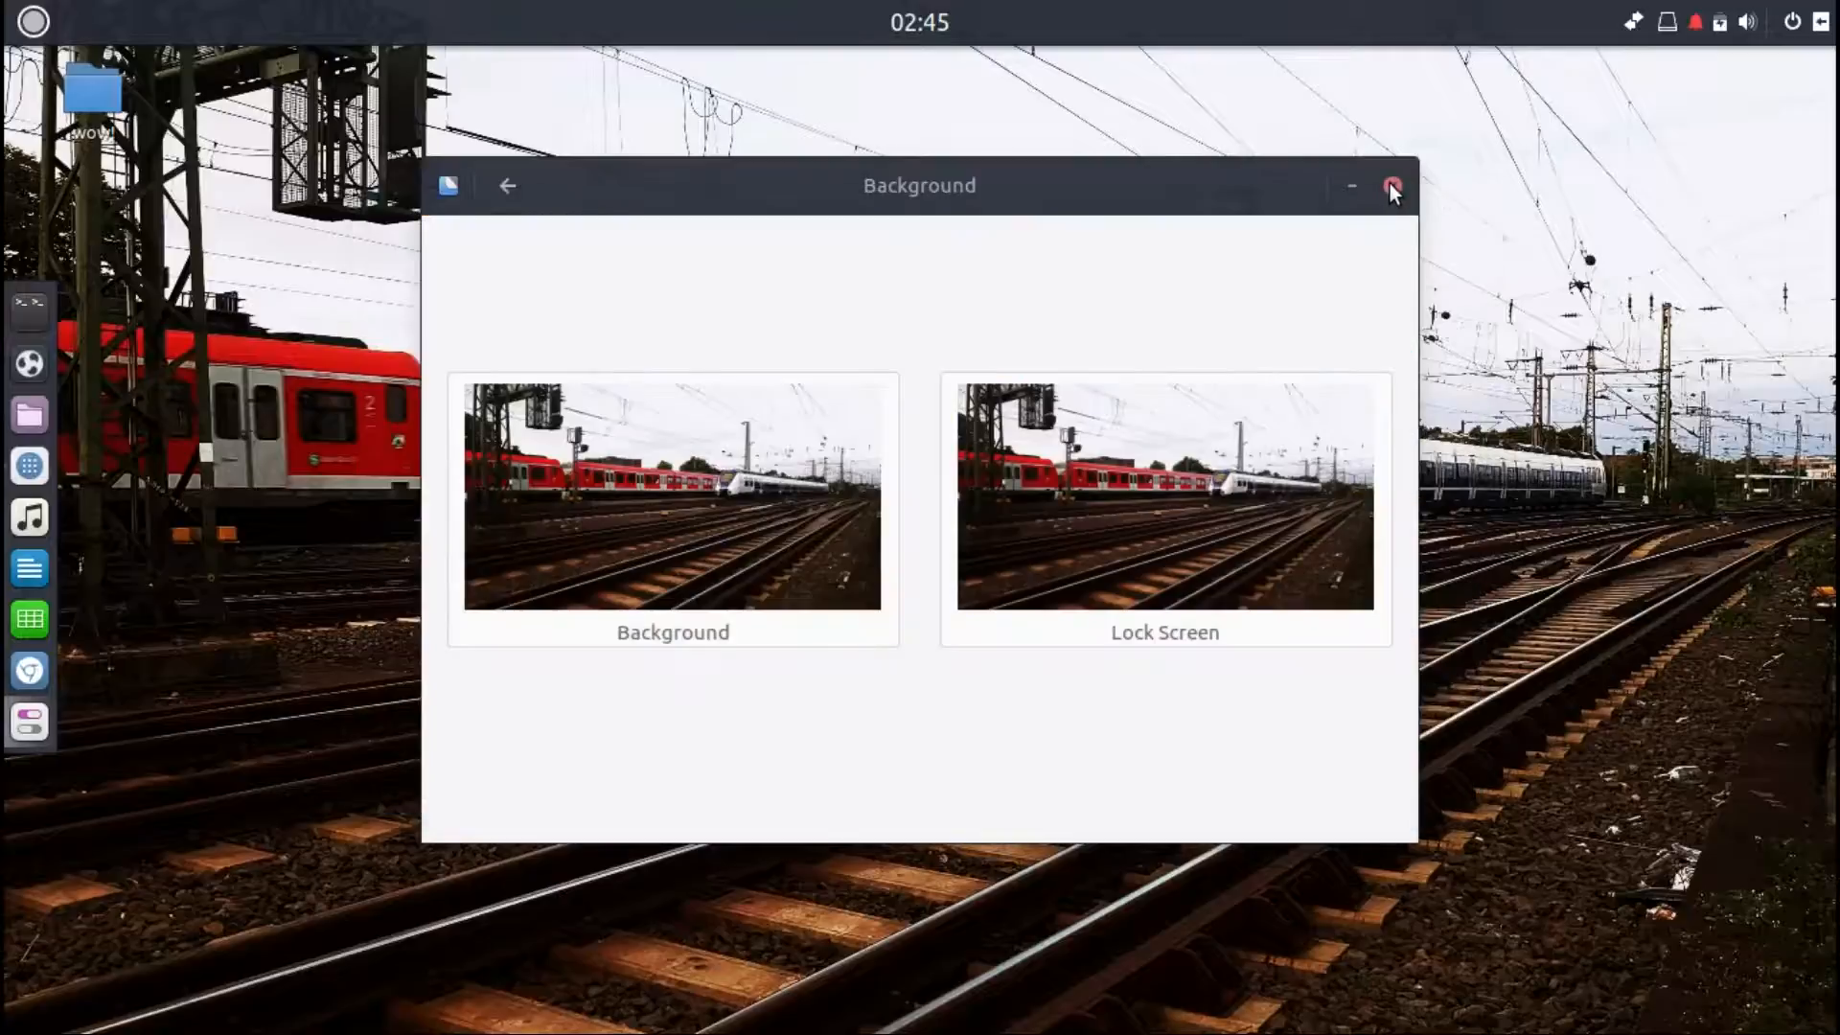
left_click(1392, 186)
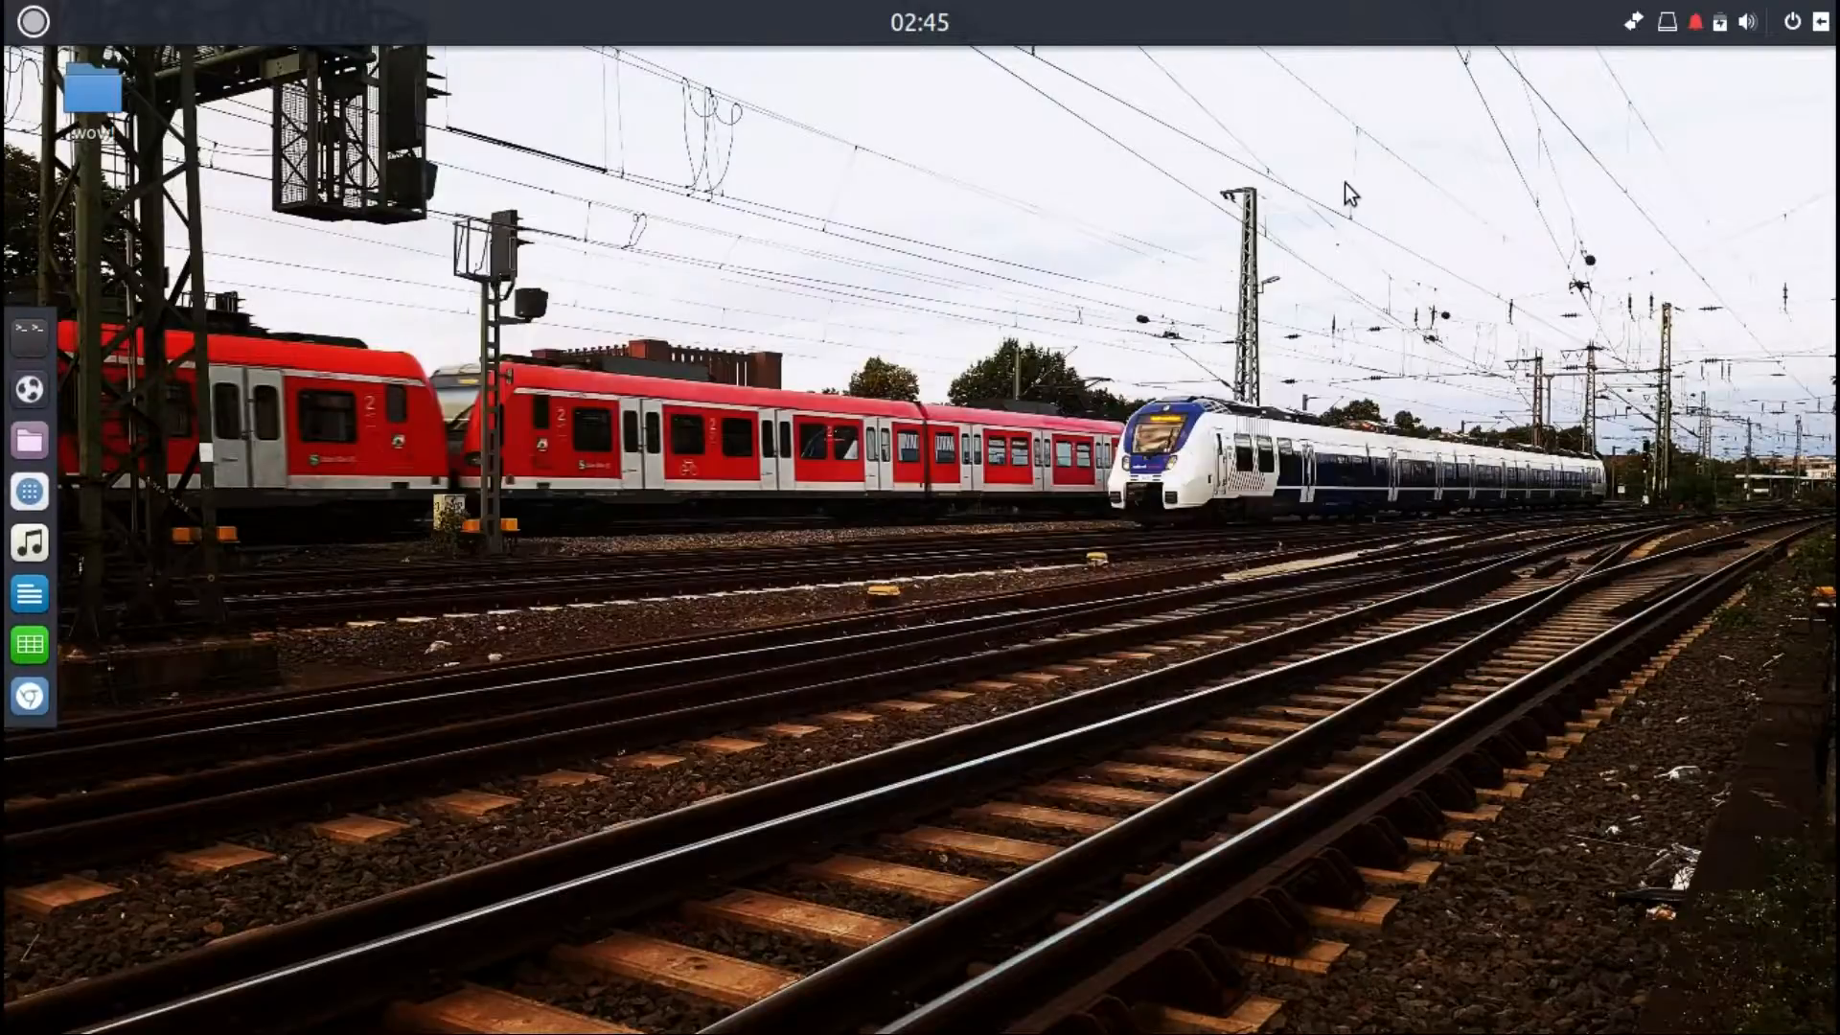
Step: Open the dock's Preferences and try its themes Default, Gtk+ and Matte, settling on Transparent
right_click(9, 322)
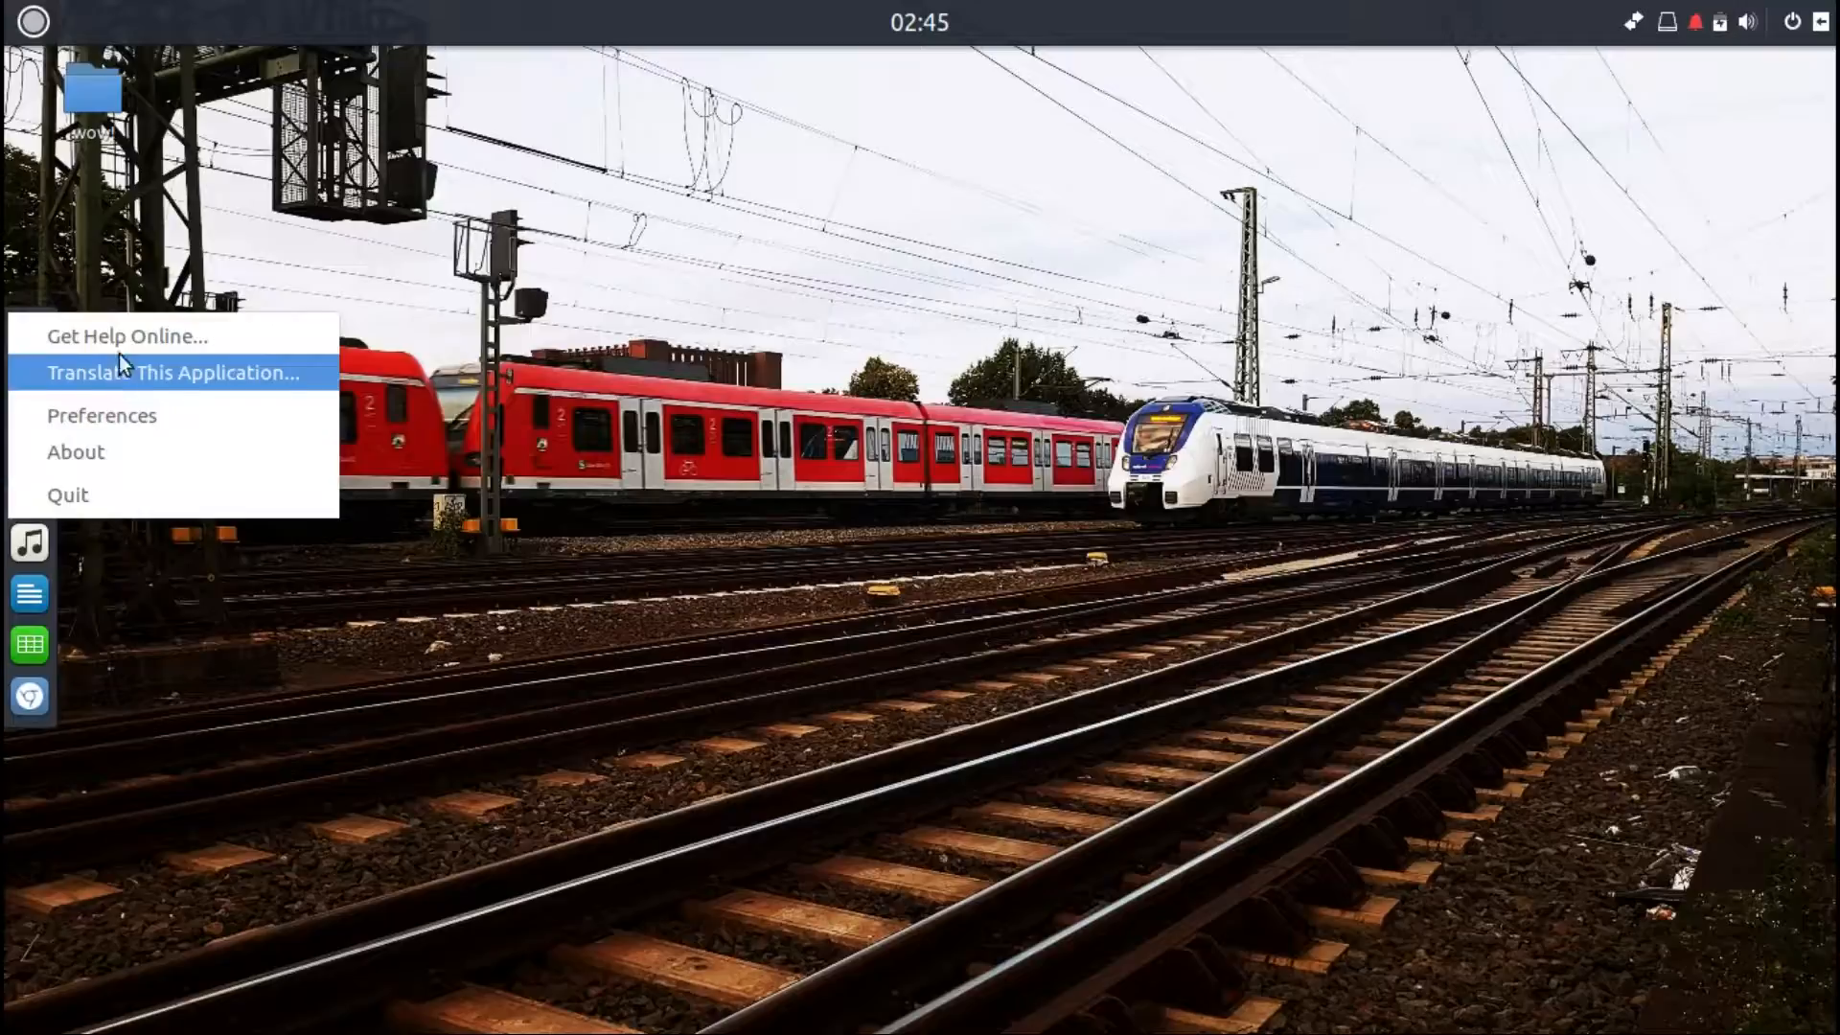
left_click(119, 414)
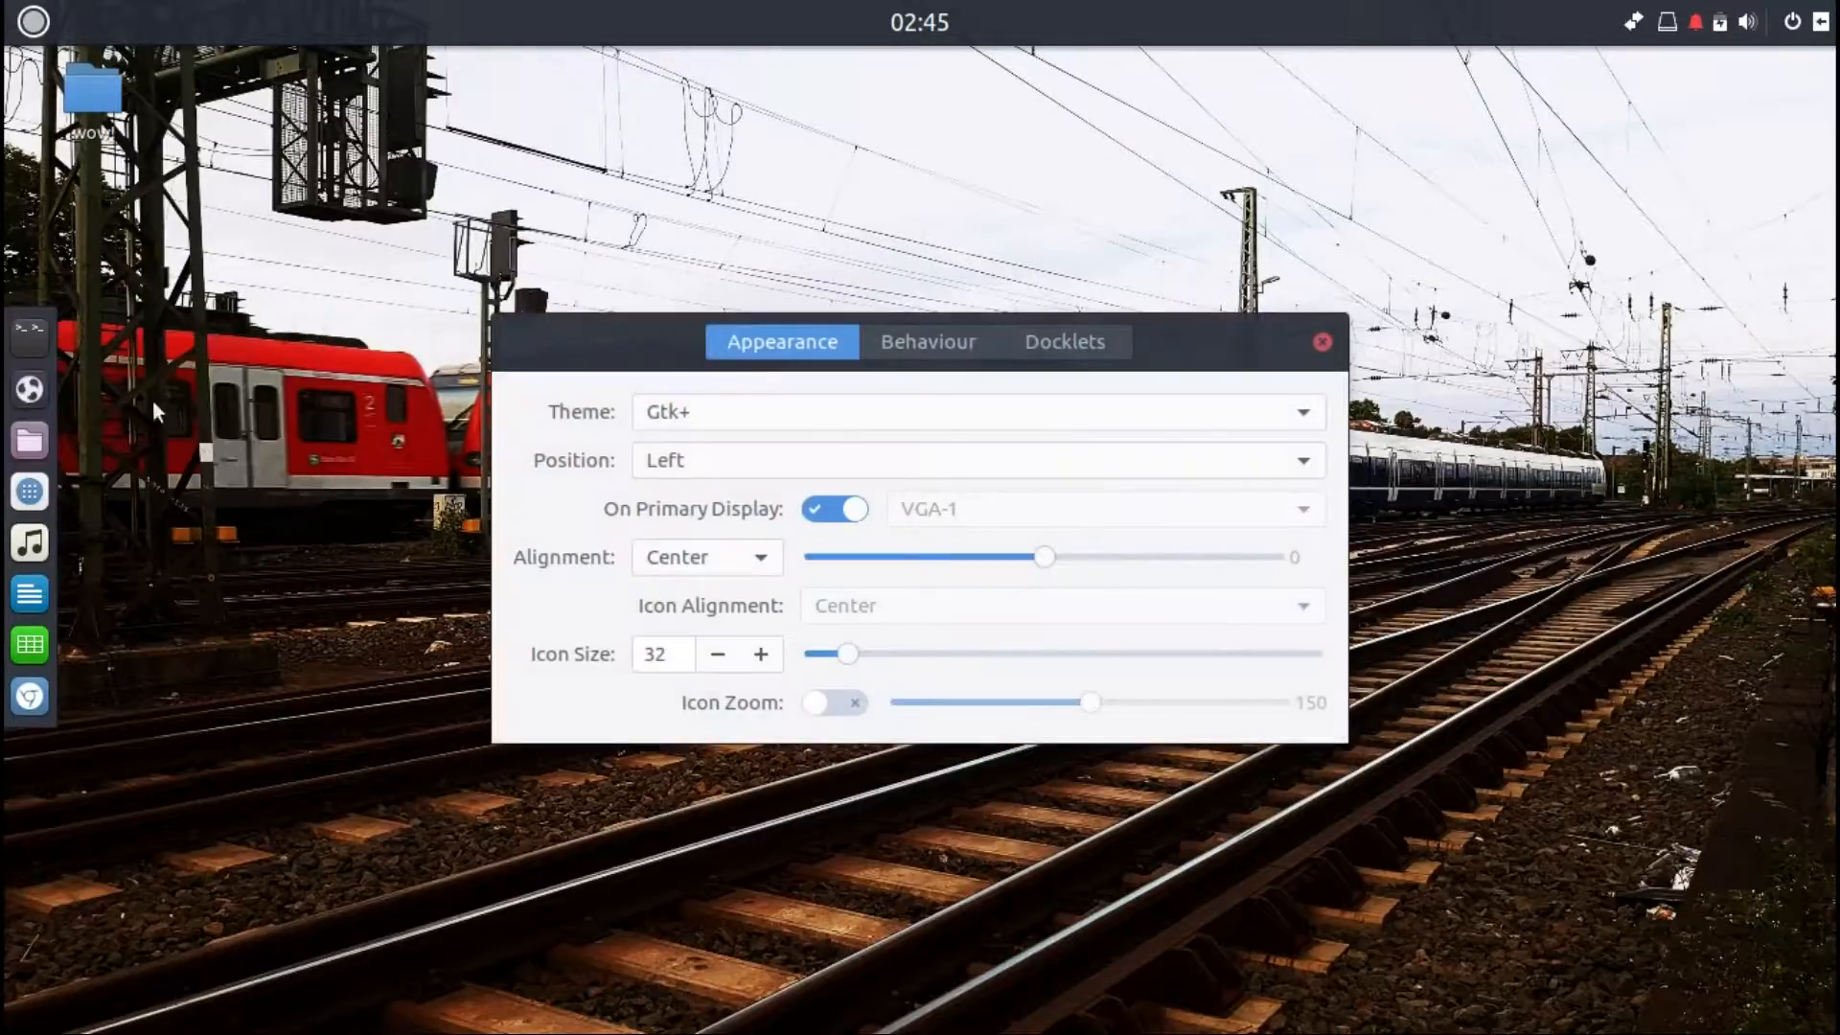
left_click(847, 422)
left_click(830, 383)
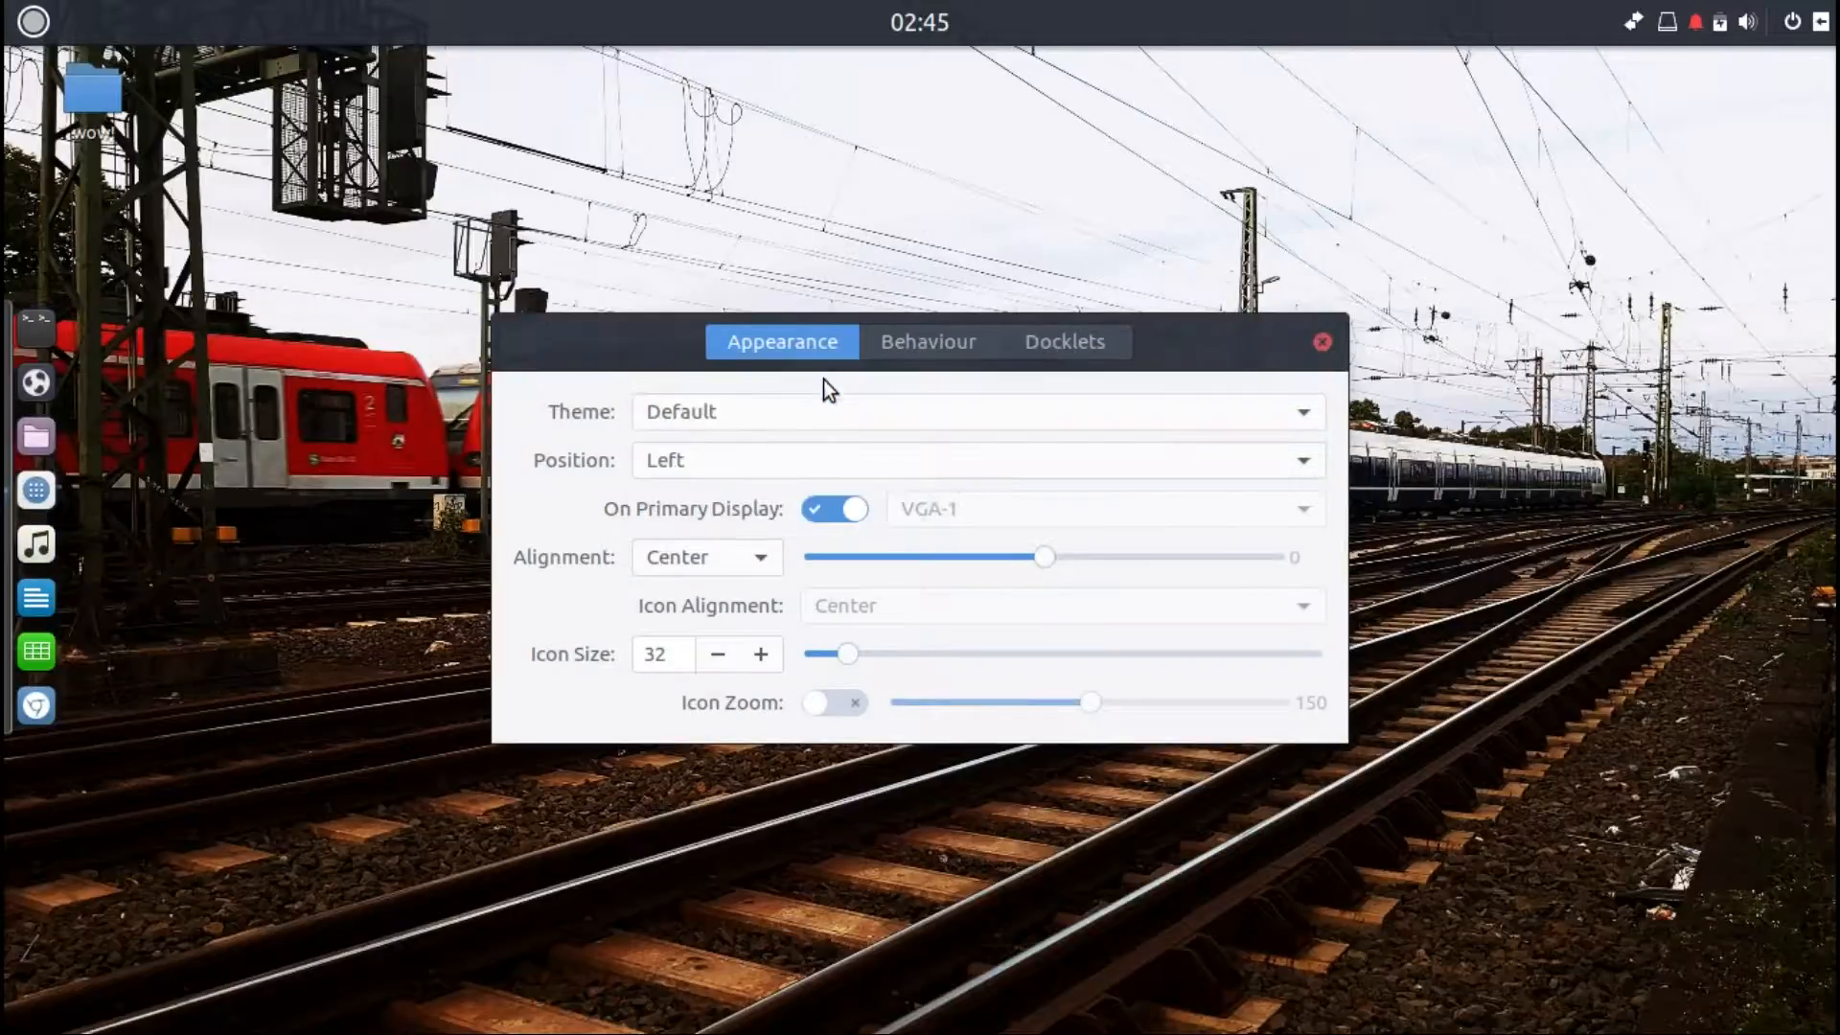
left_click(826, 406)
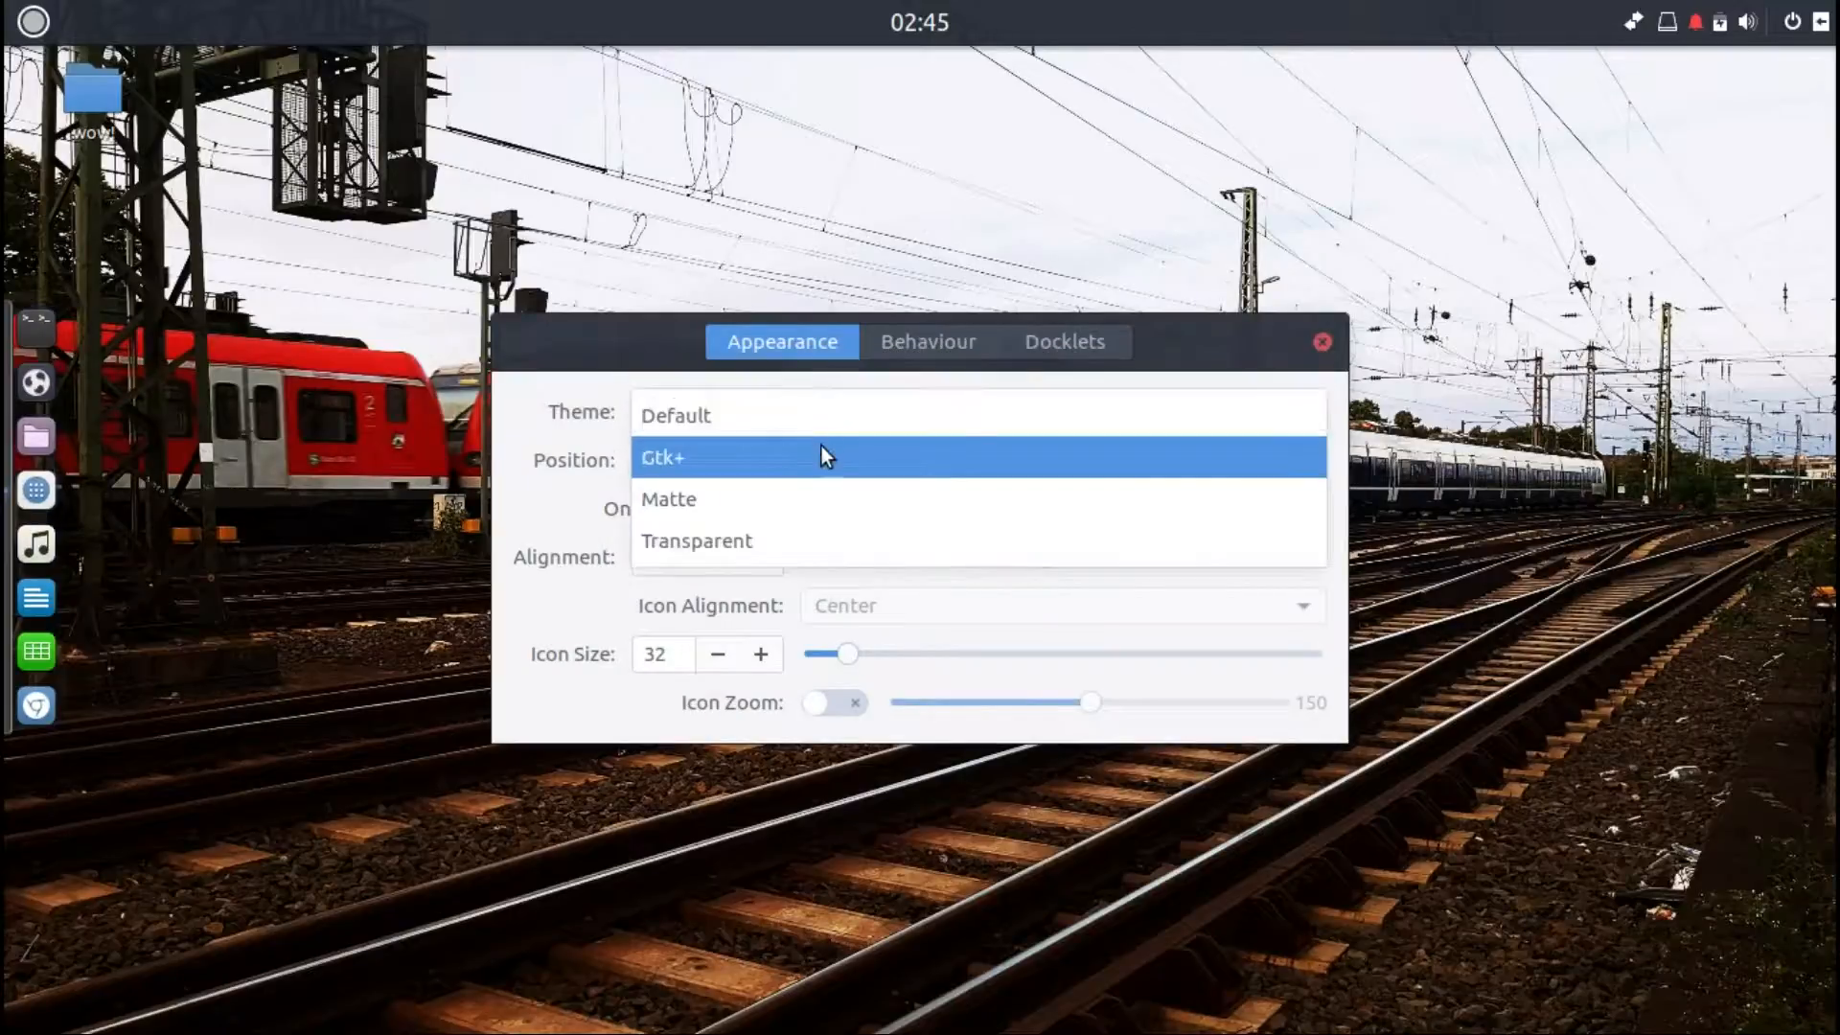
left_click(822, 449)
left_click(822, 407)
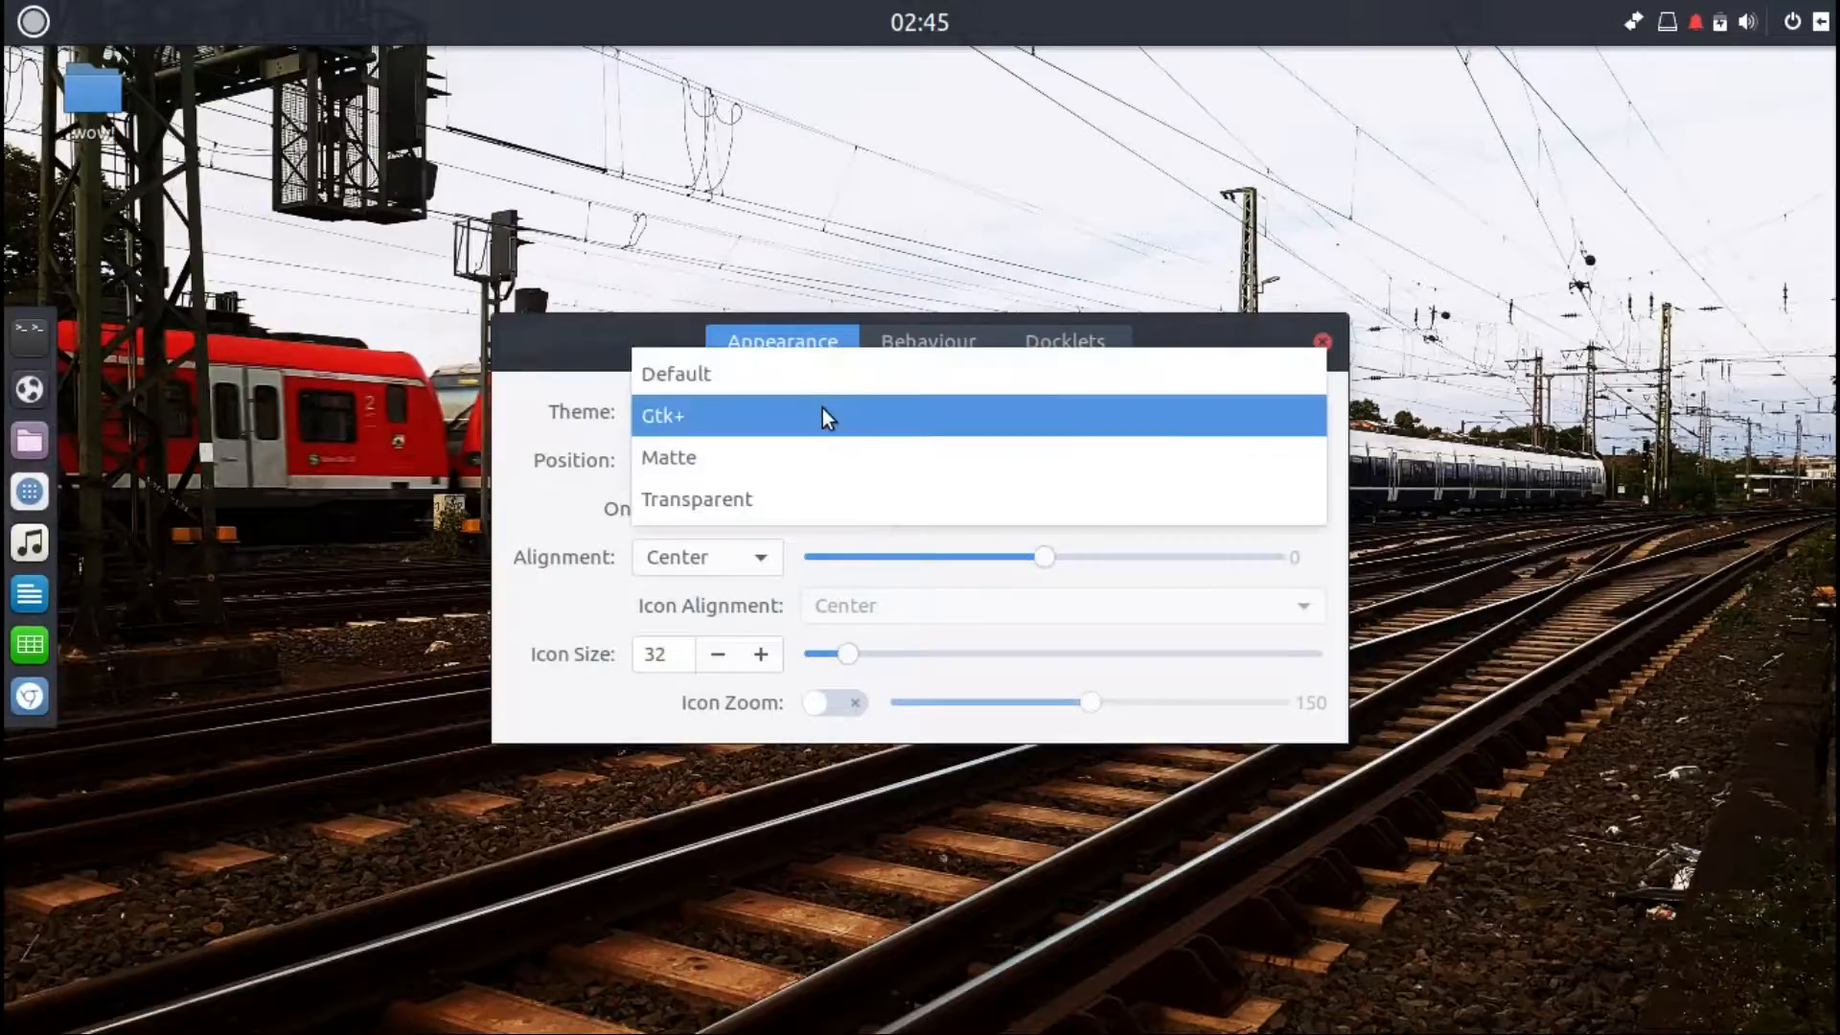
left_click(819, 452)
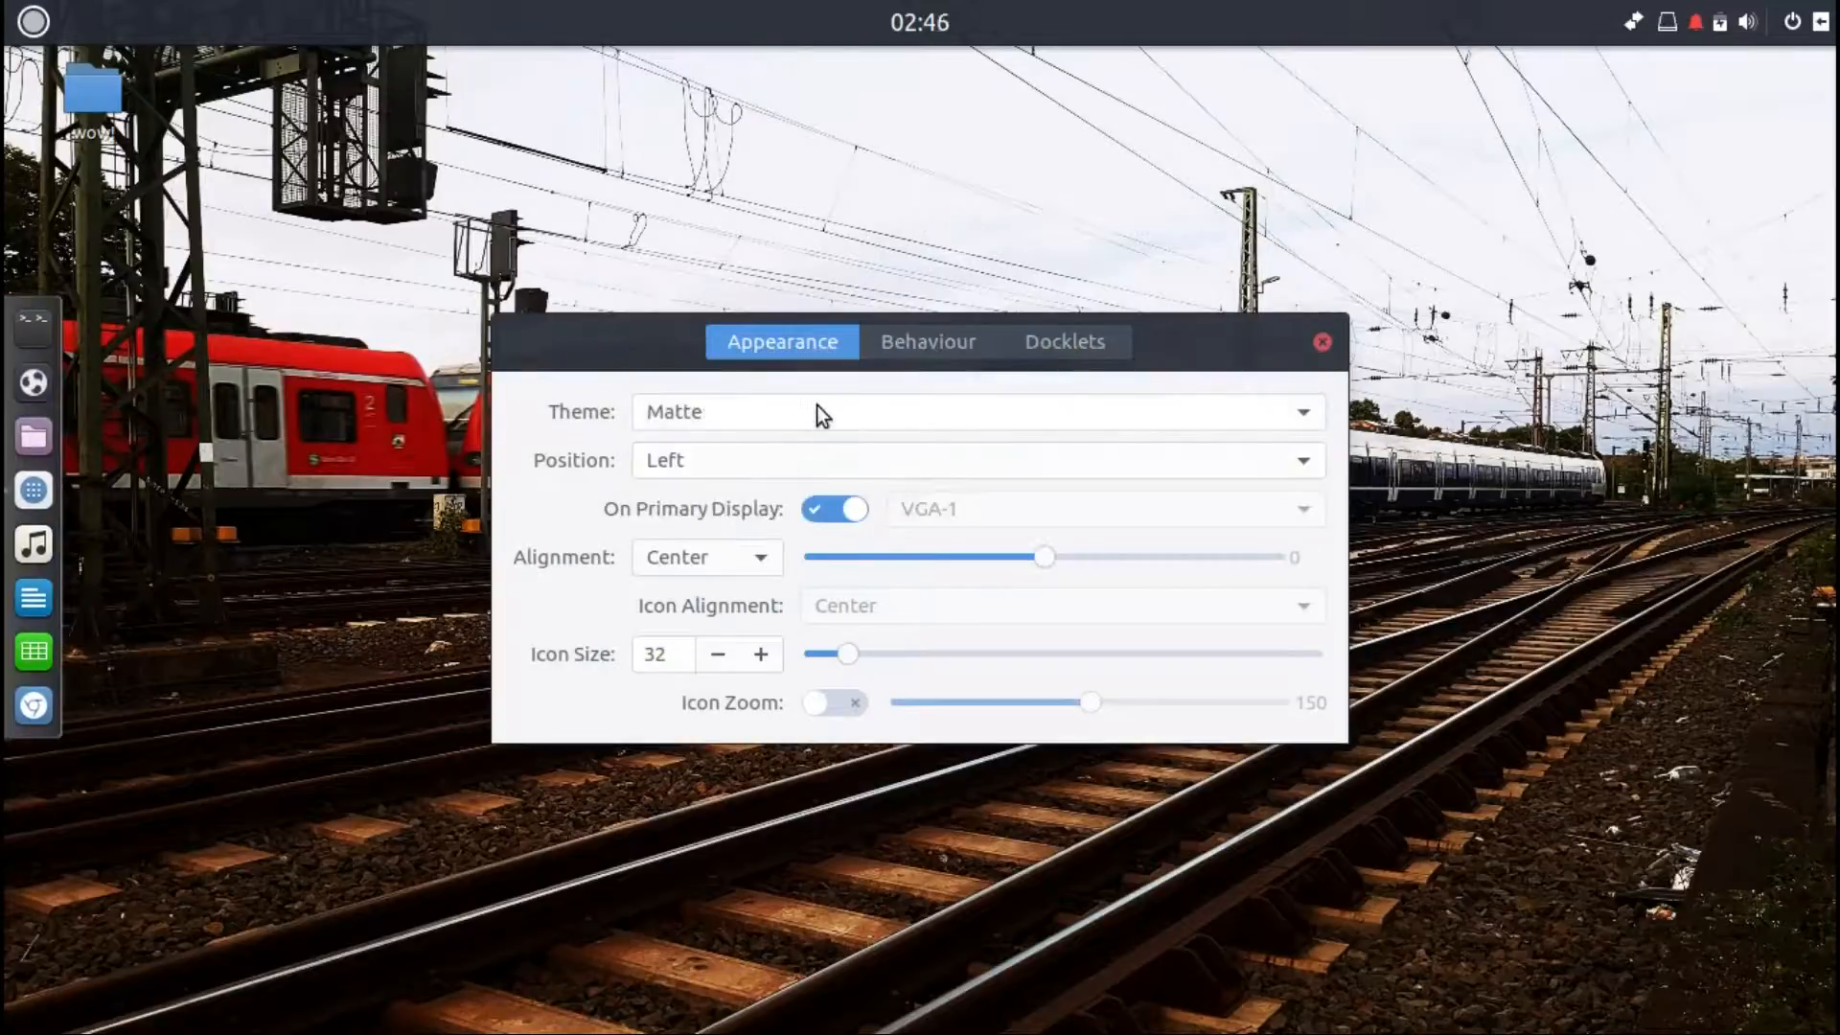
left_click(817, 405)
left_click(809, 458)
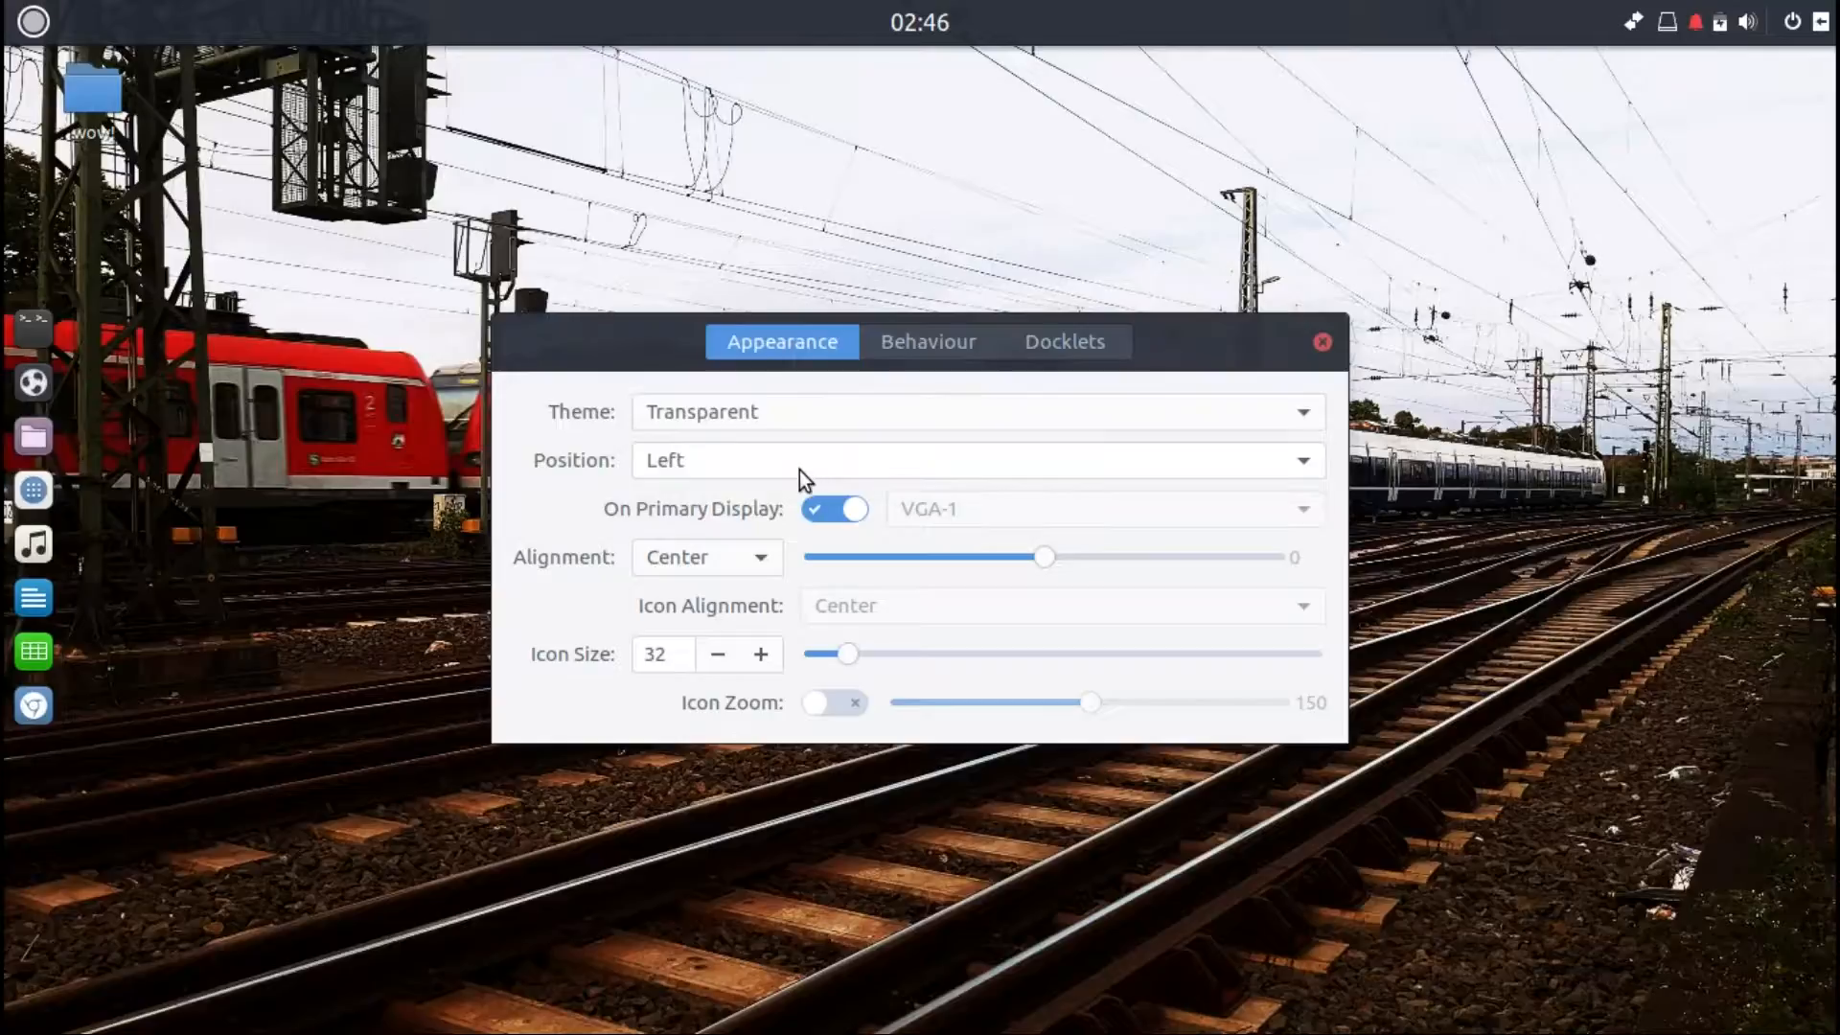
Step: Move the dock to the right edge, then set its position to Bottom
left_click(799, 470)
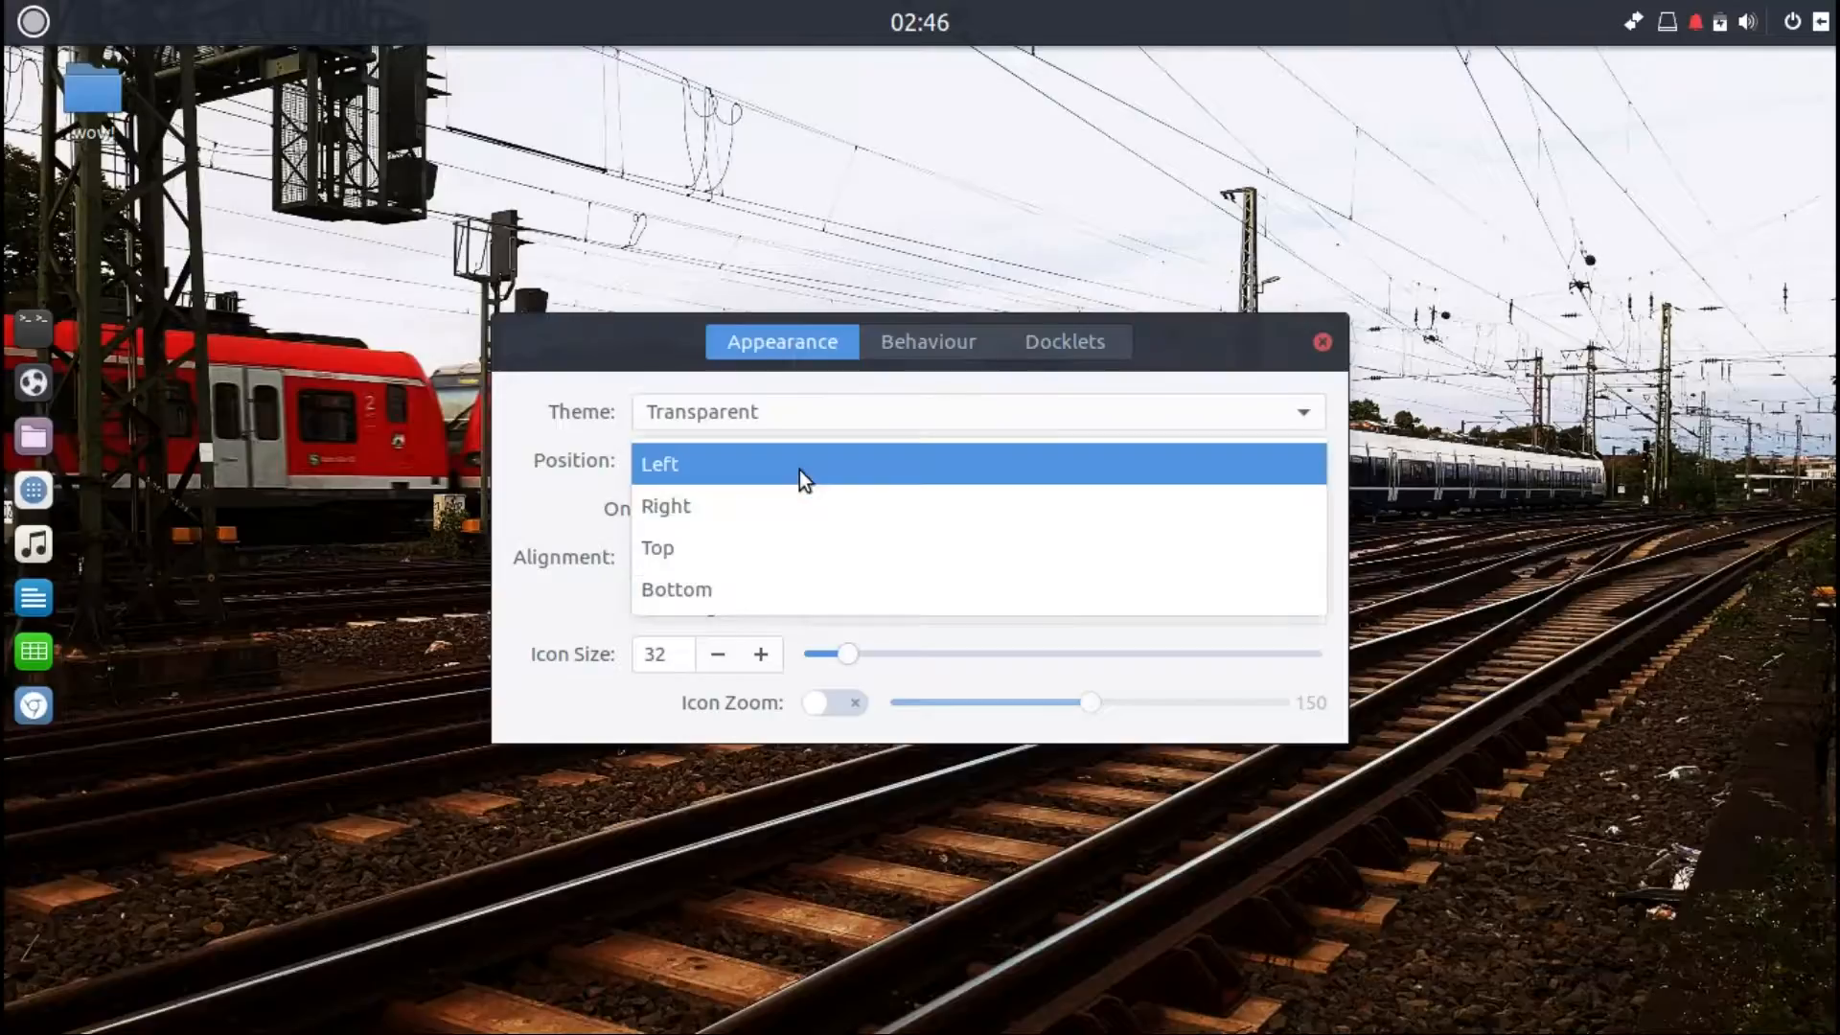
left_click(768, 514)
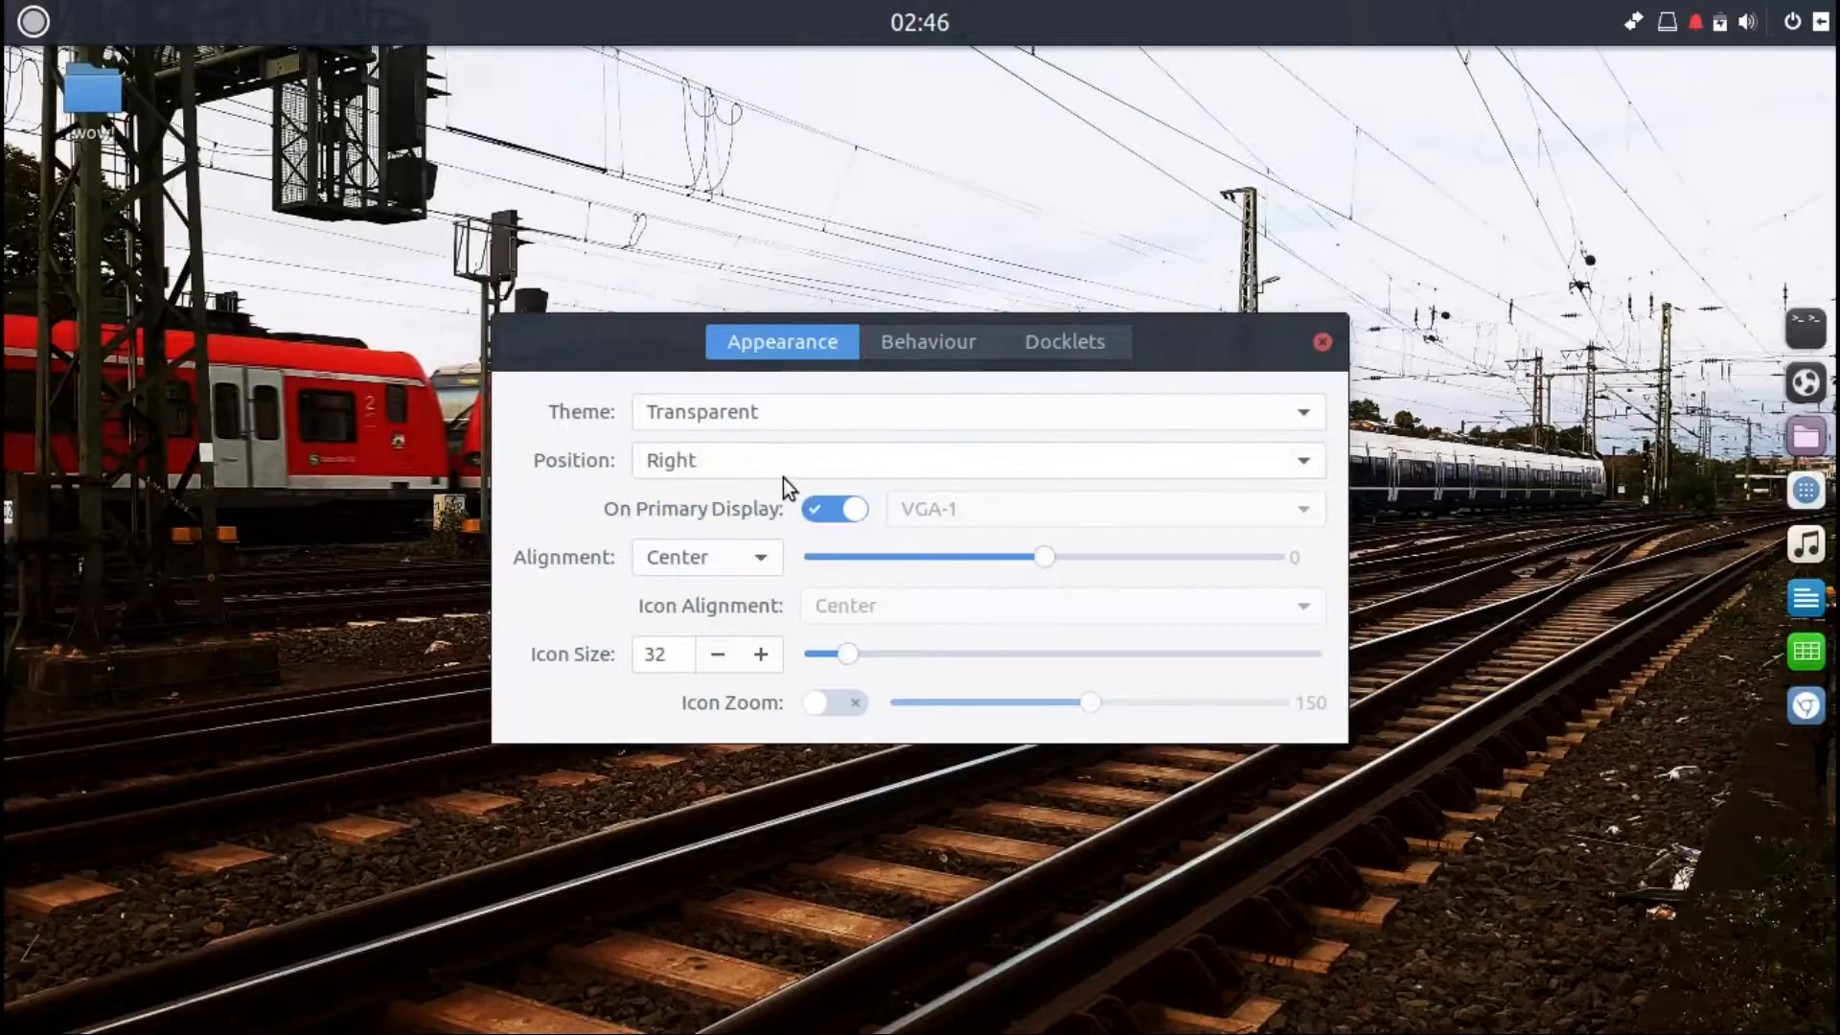
left_click(784, 475)
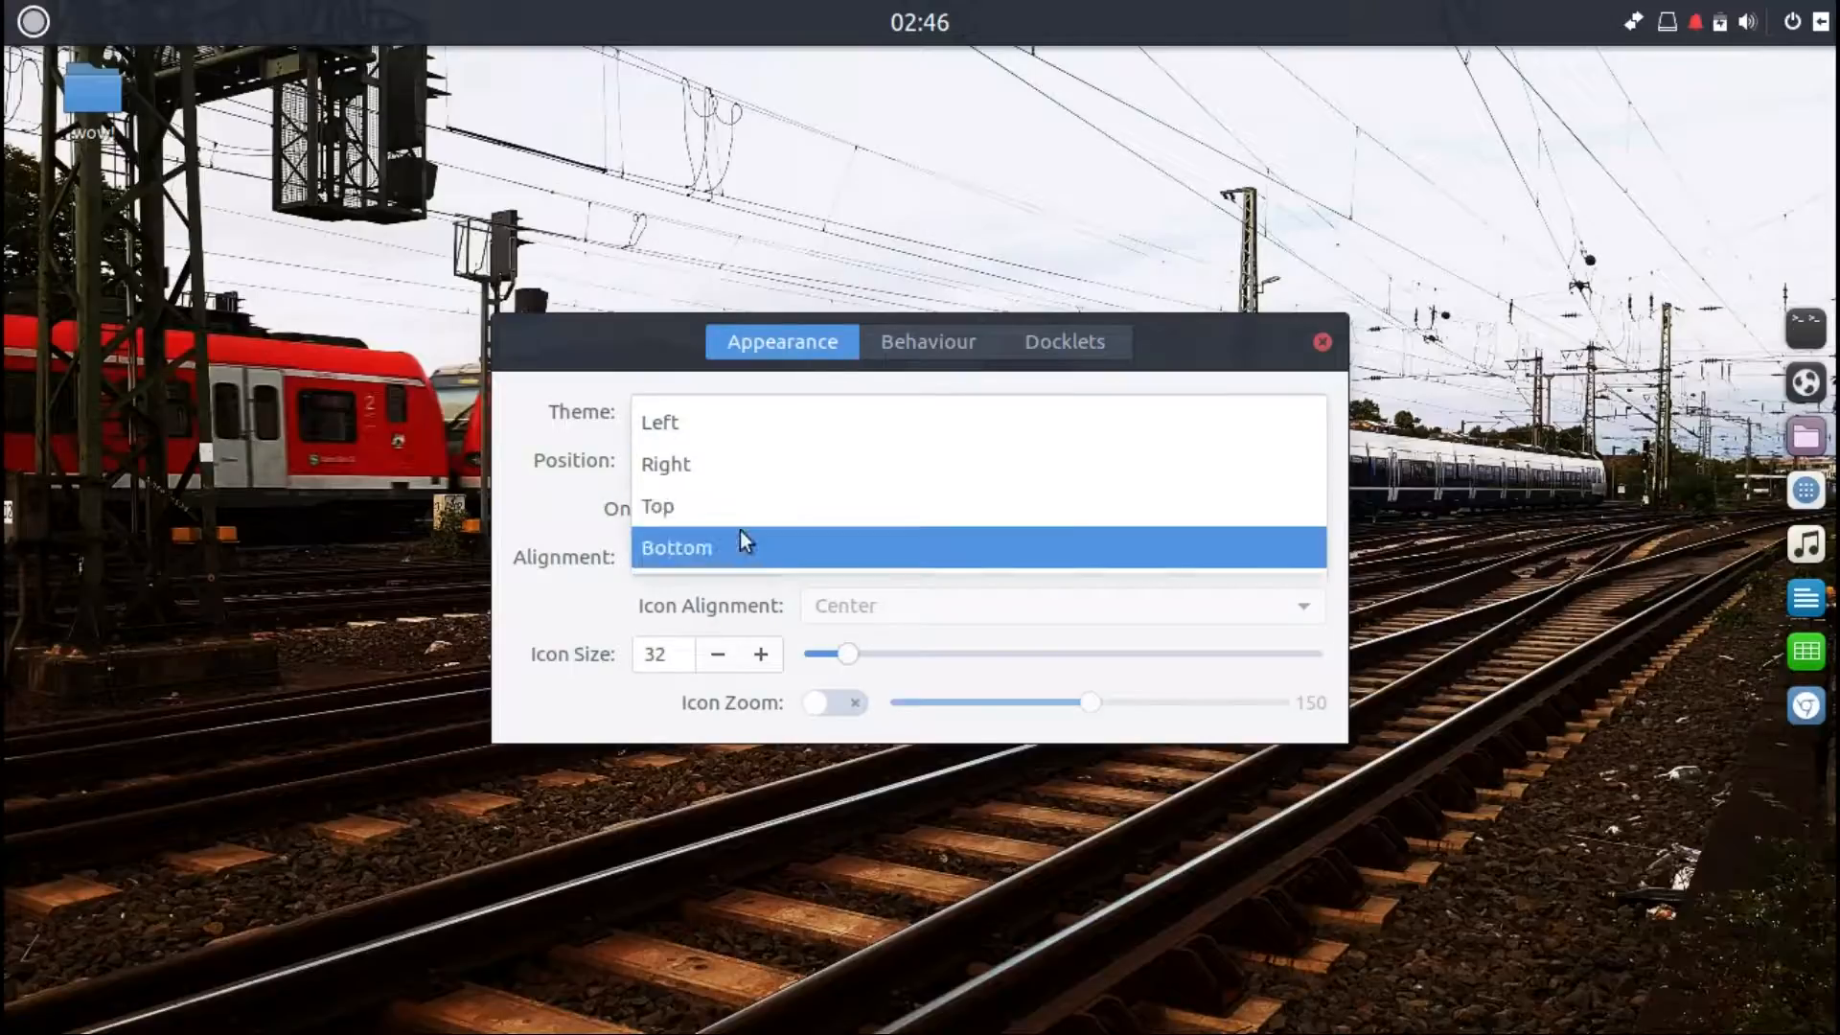
left_click(740, 537)
Step: Try the dock alignment Start, then set the alignment back to Center
left_click(759, 556)
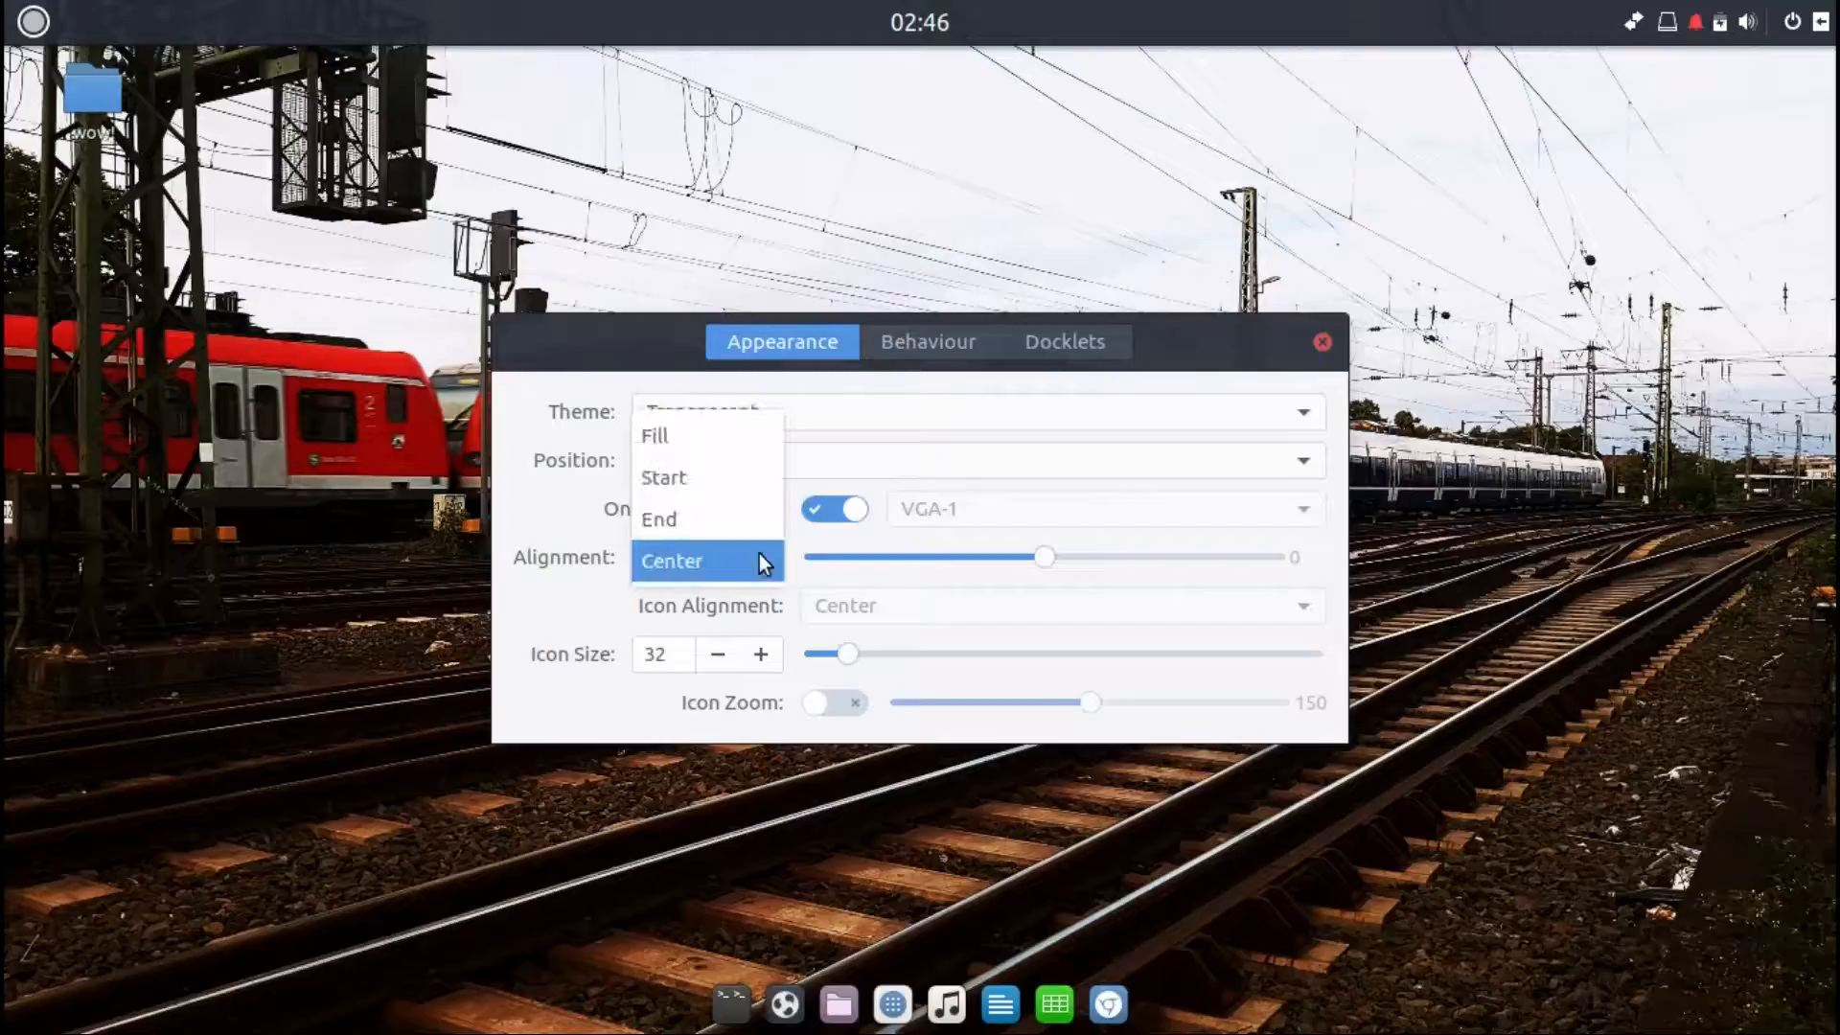
left_click(697, 492)
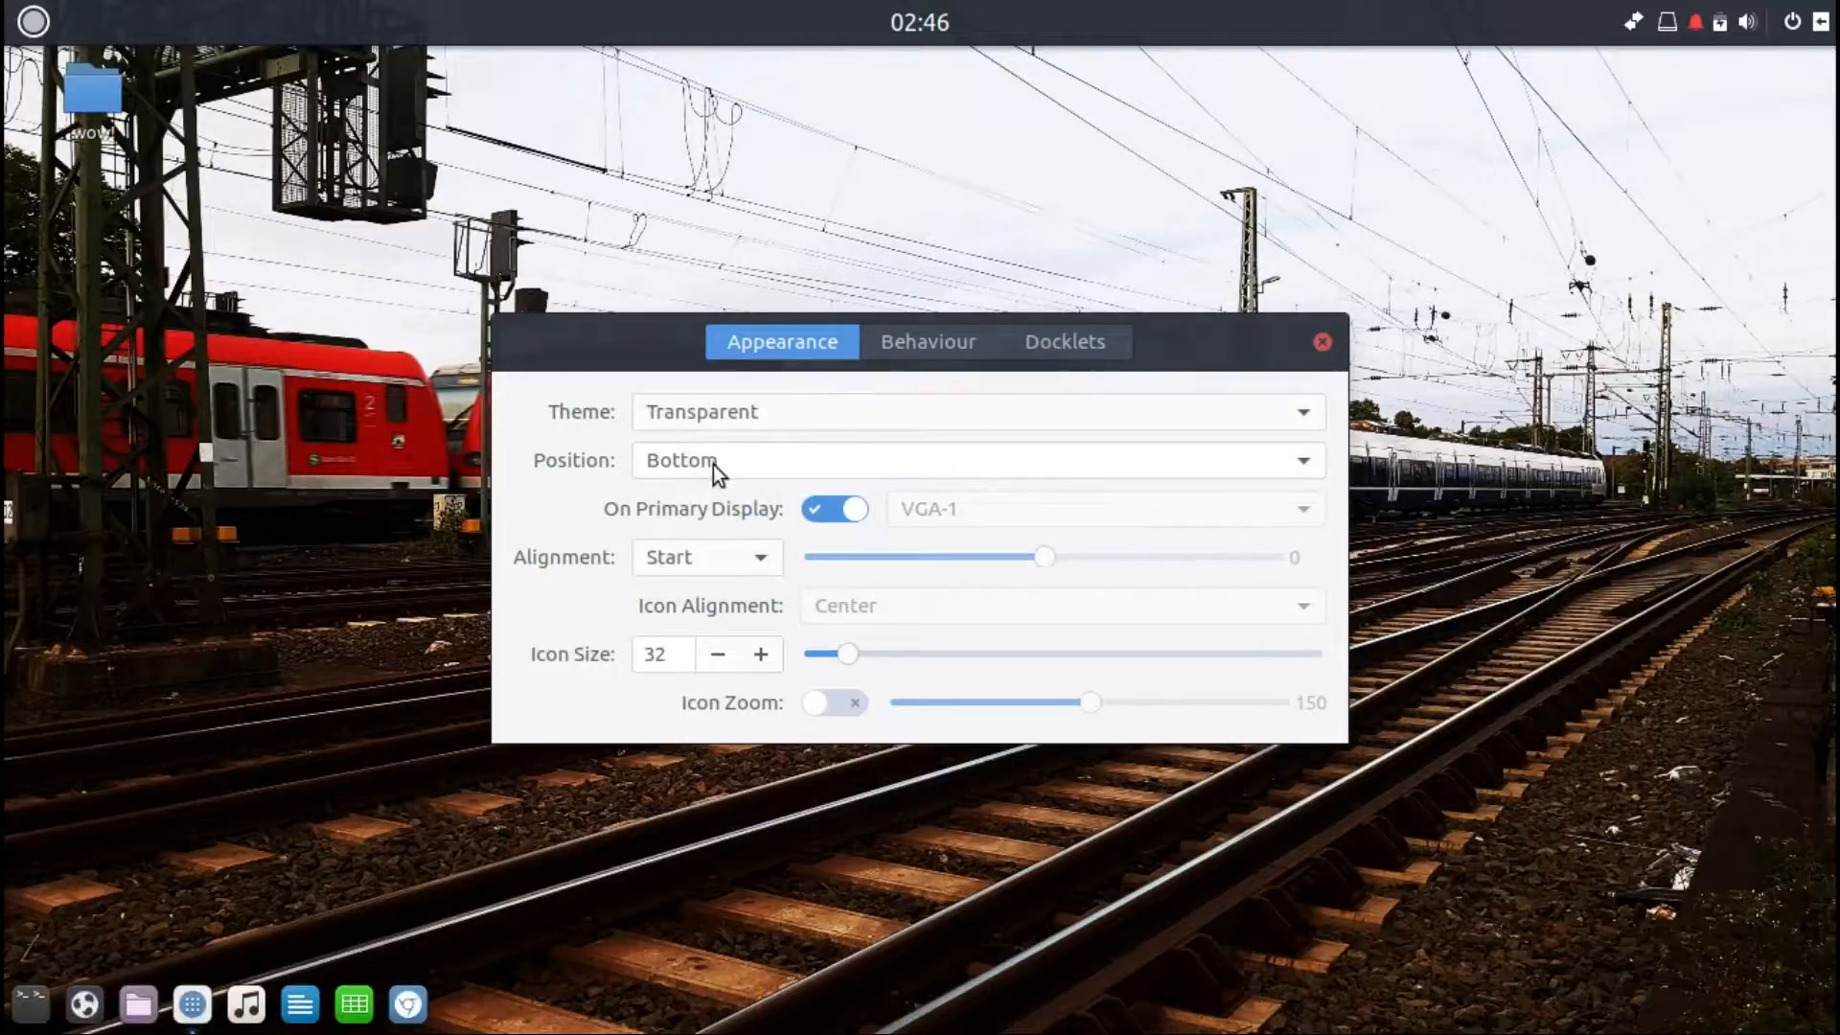
left_click(713, 467)
left_click(715, 460)
left_click(698, 551)
left_click(694, 646)
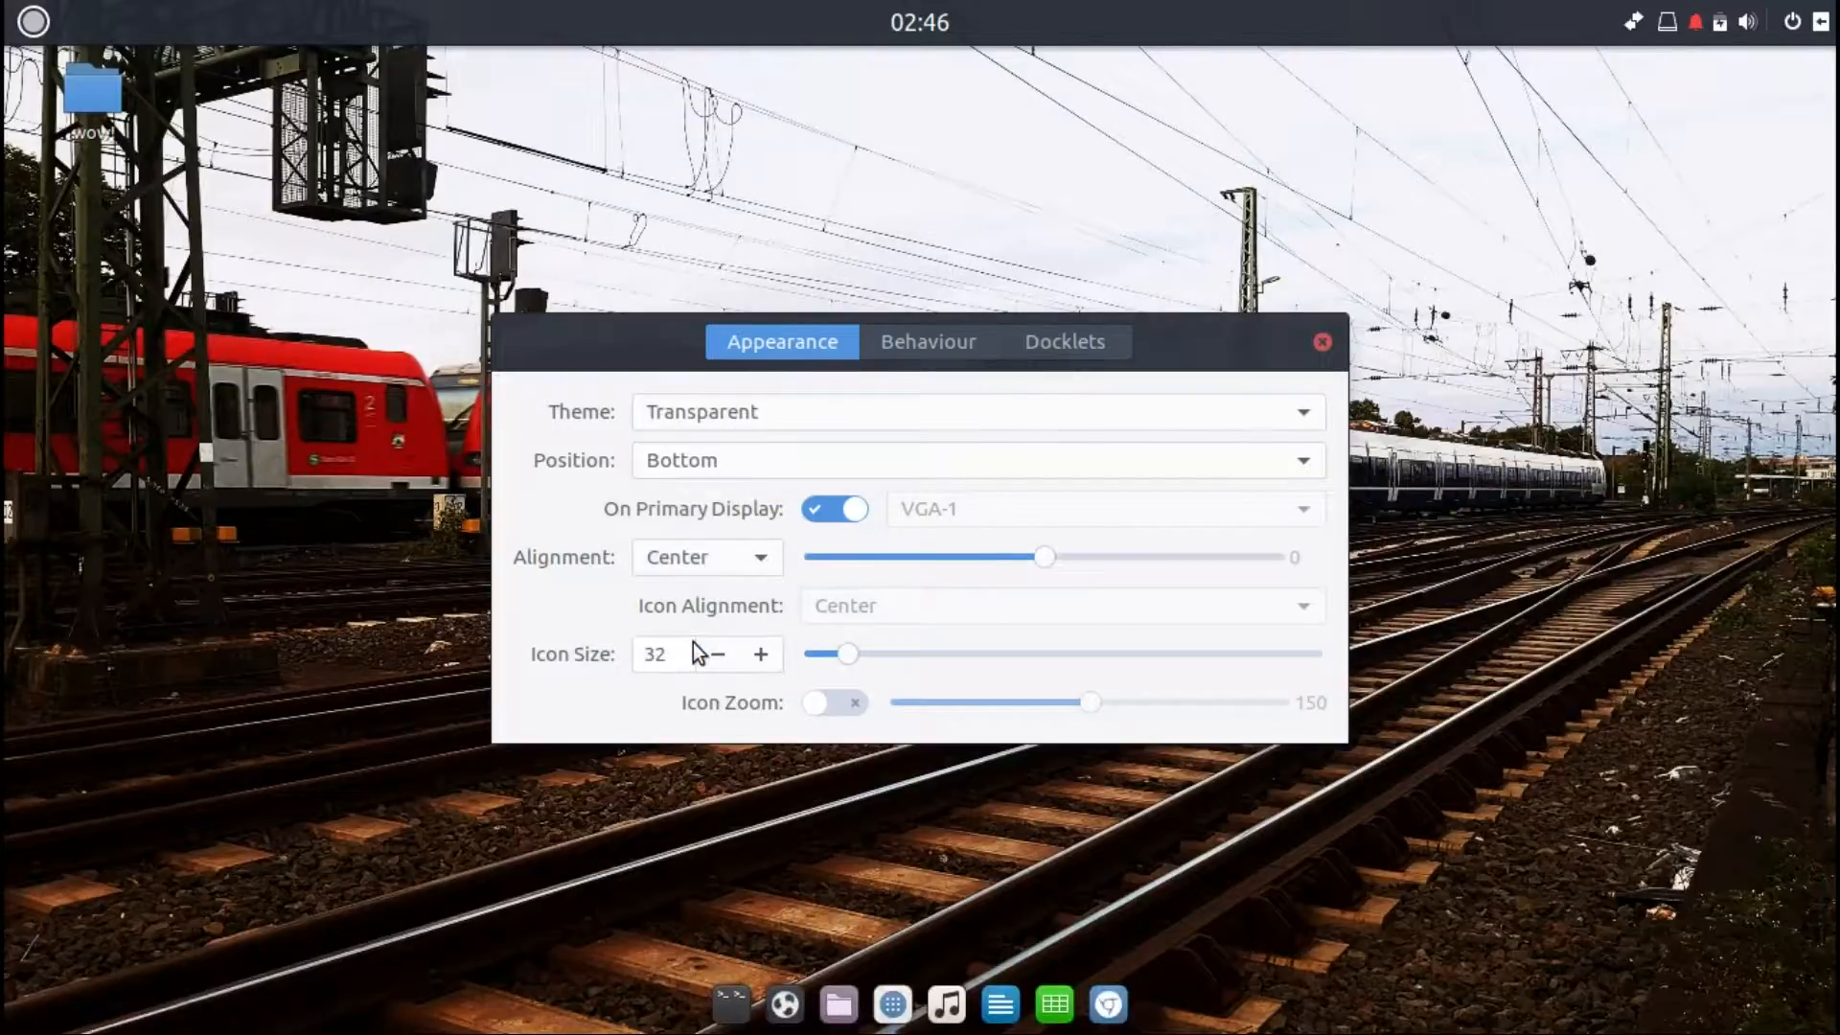
Step: Reduce the dock icon size to 24 and close the dock preferences
left_click(711, 654)
left_click(711, 653)
left_click(711, 654)
left_click(711, 653)
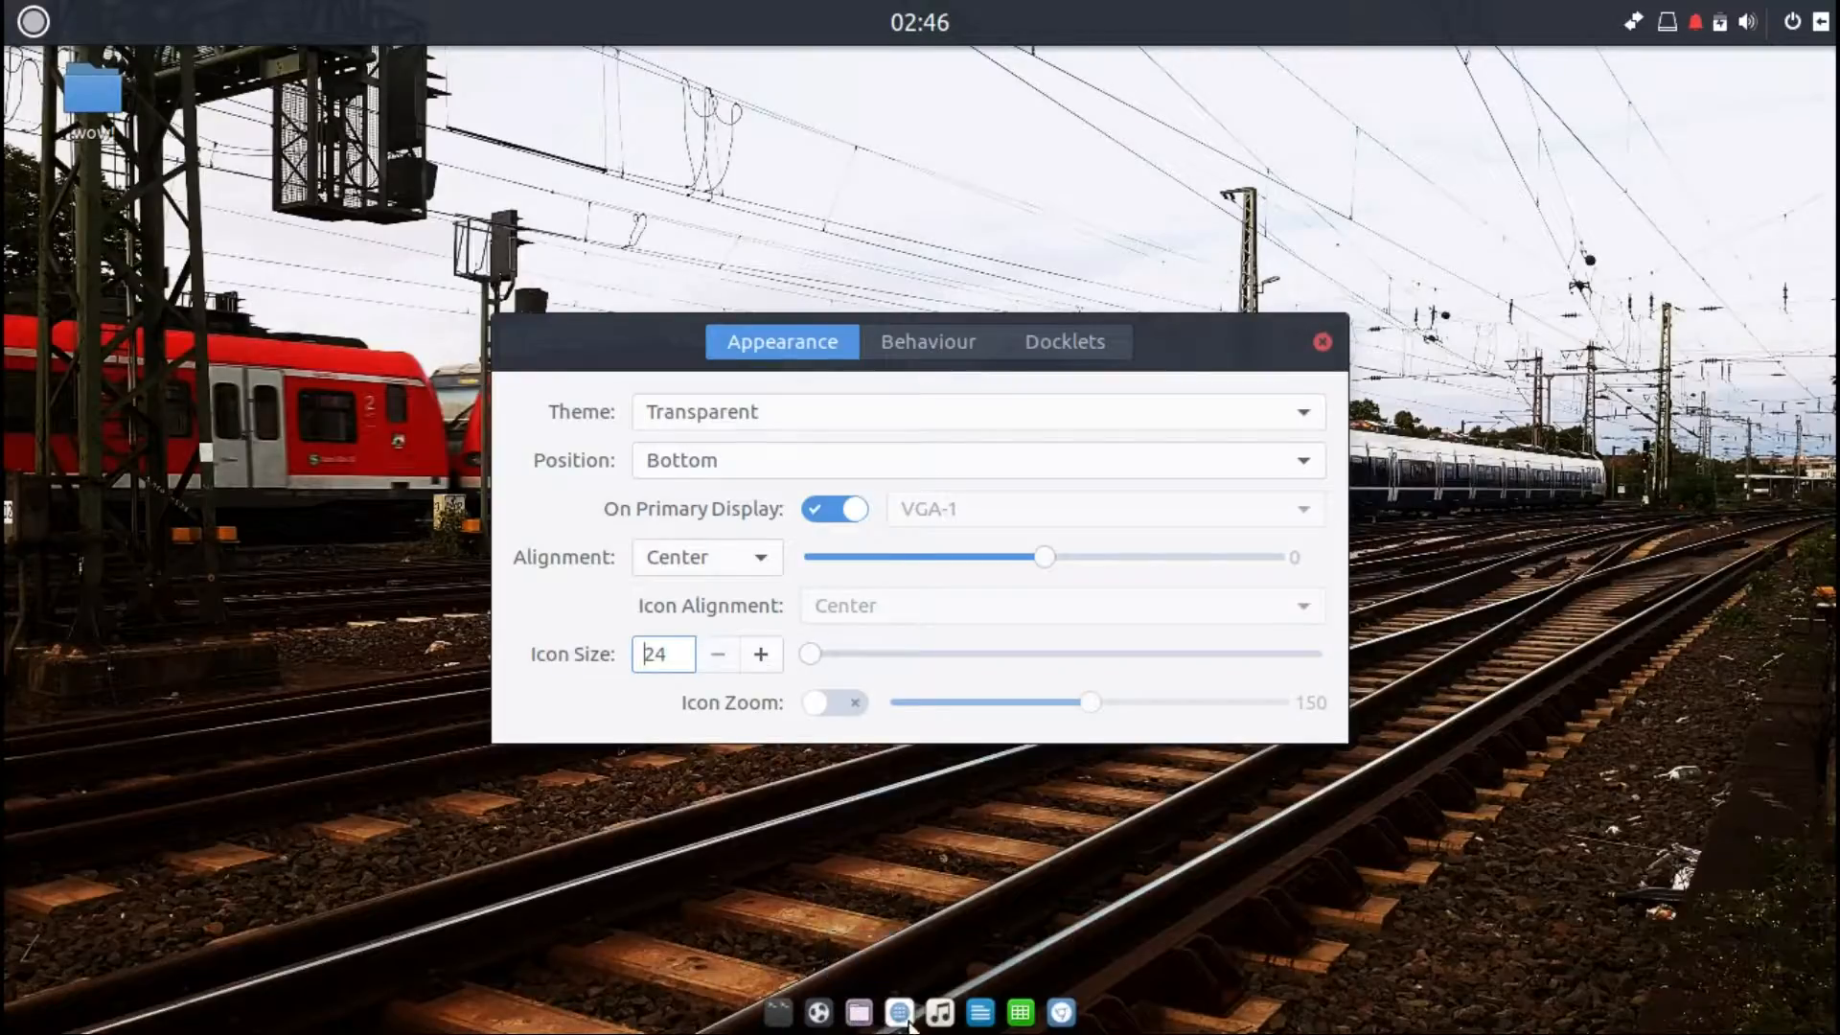
left_click(1322, 342)
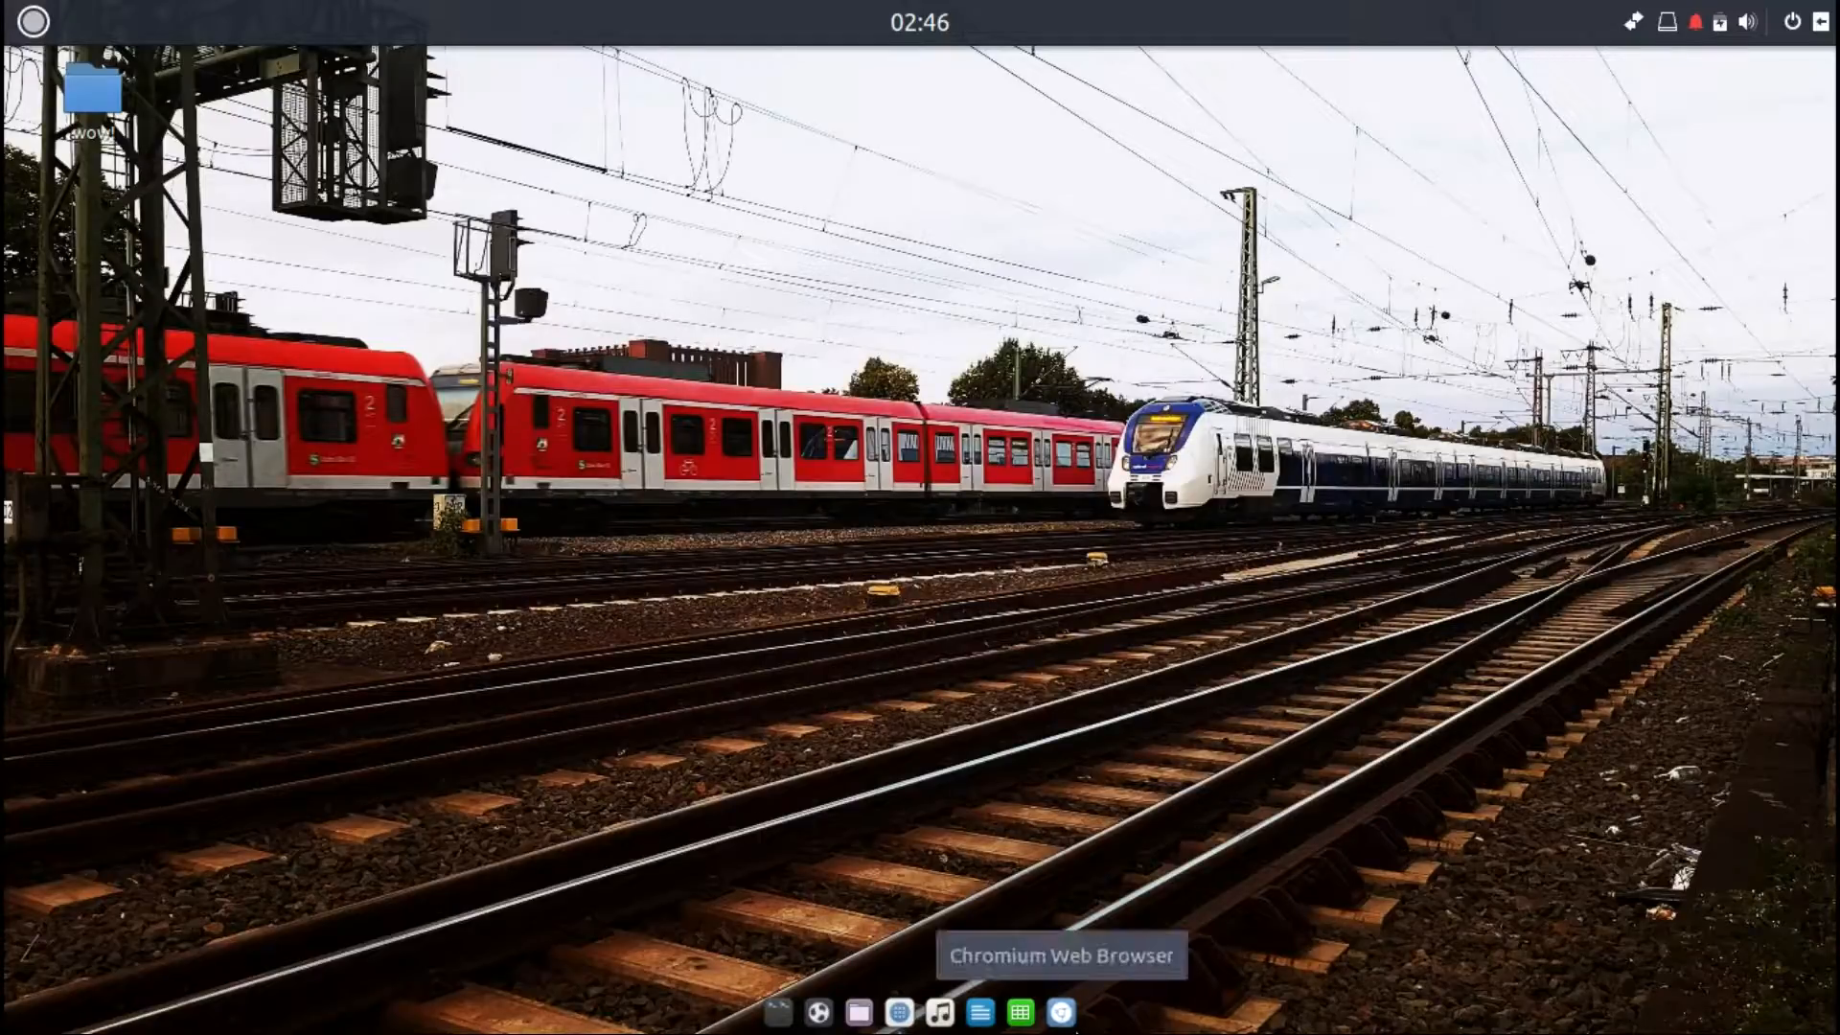
Step: Inspect the context menus of the dock's Chromium and Terminix icons and of the desktop
right_click(1061, 1012)
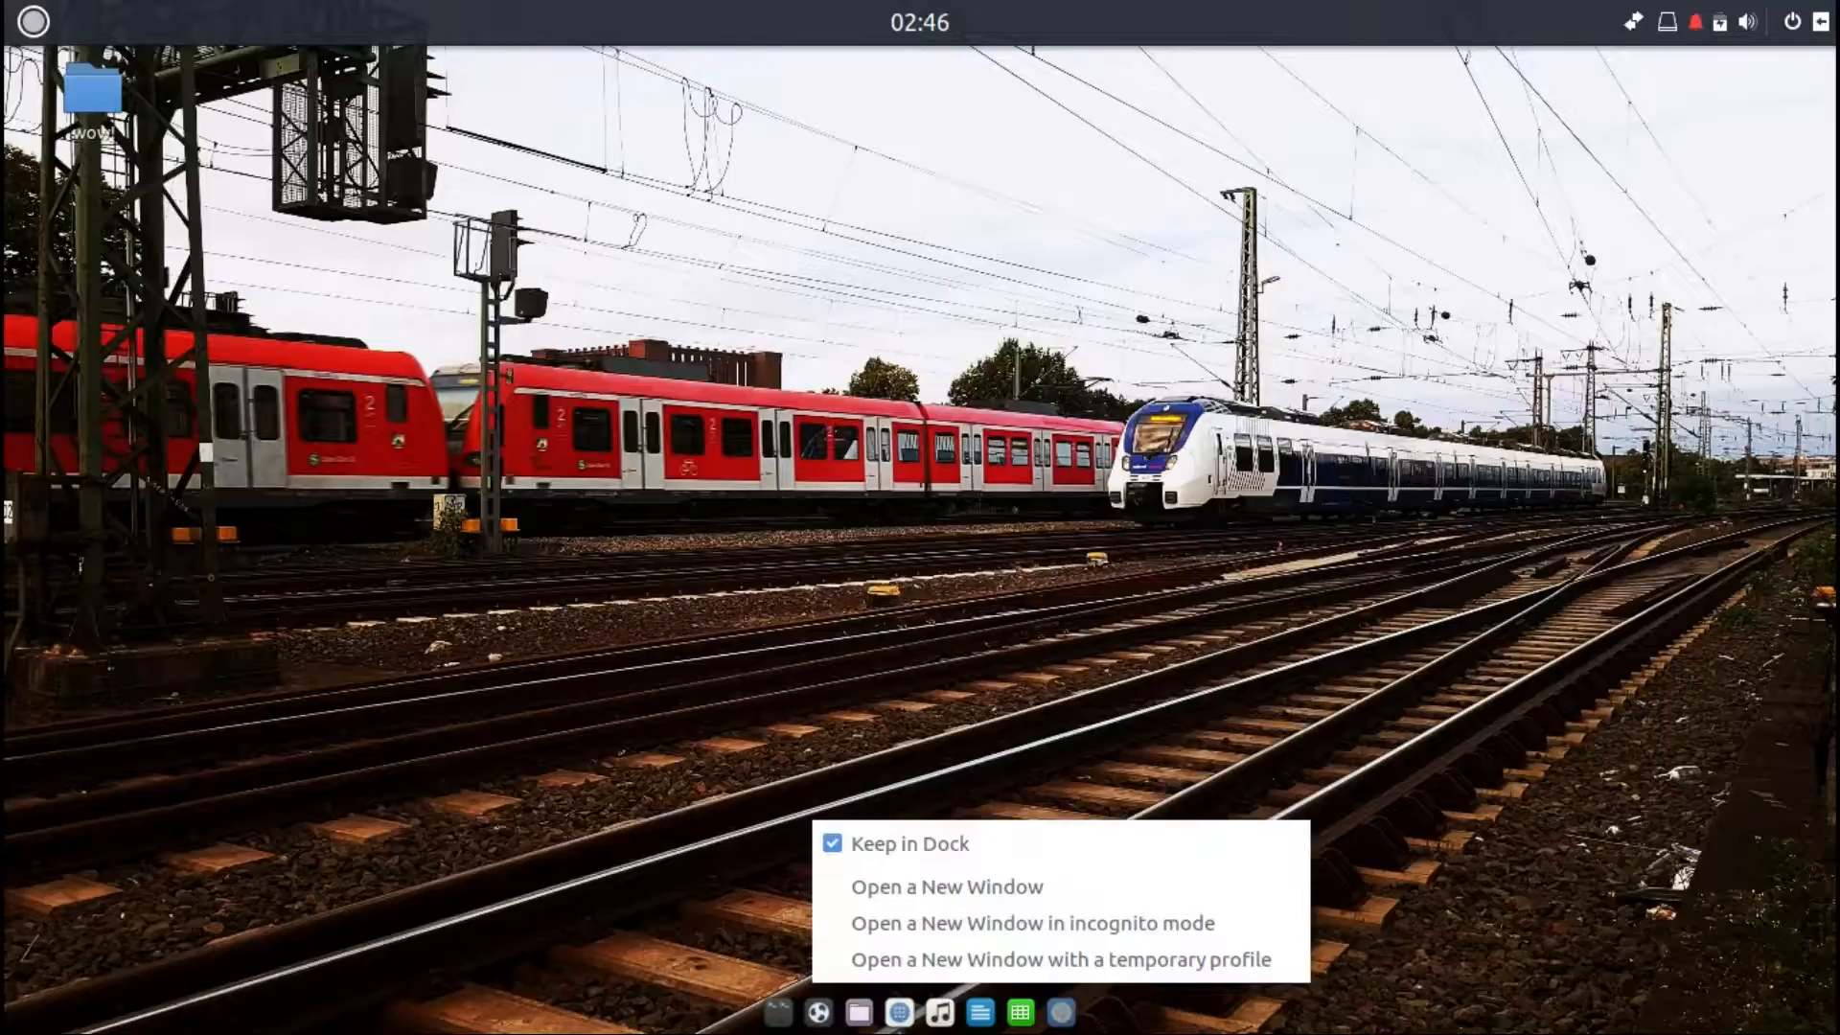
left_click(766, 1031)
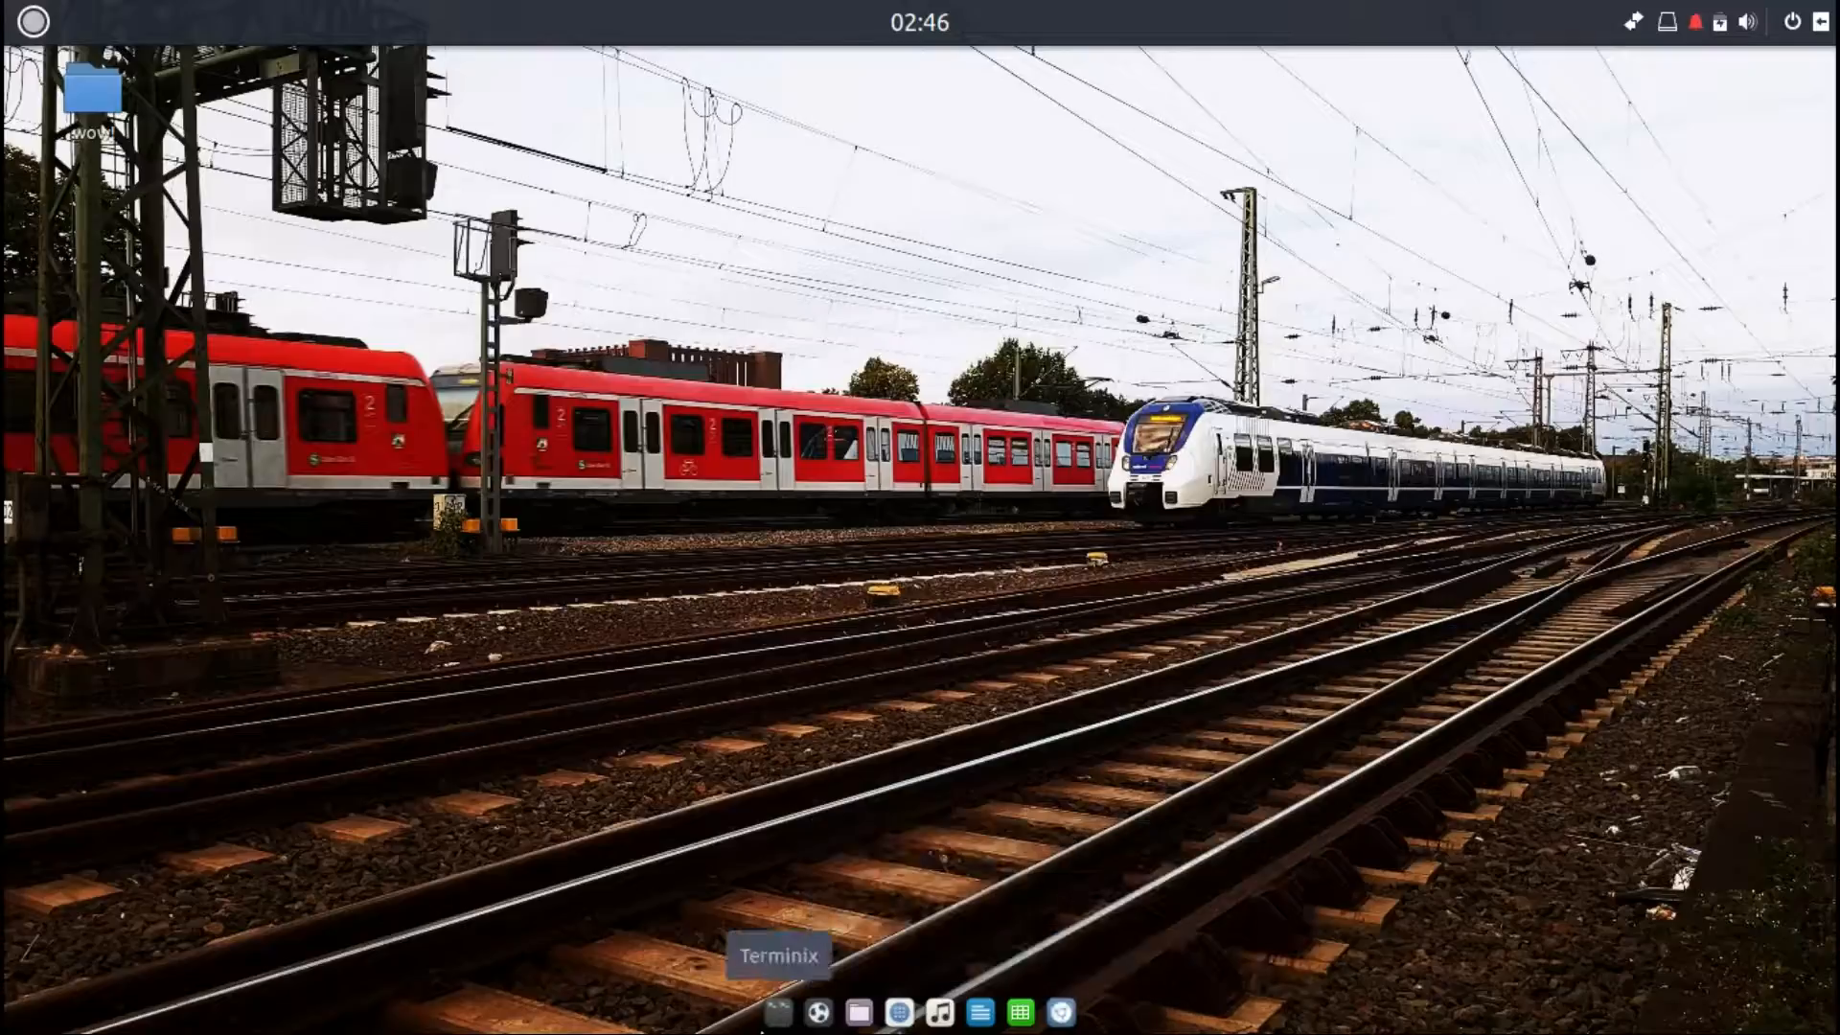
right_click(763, 1031)
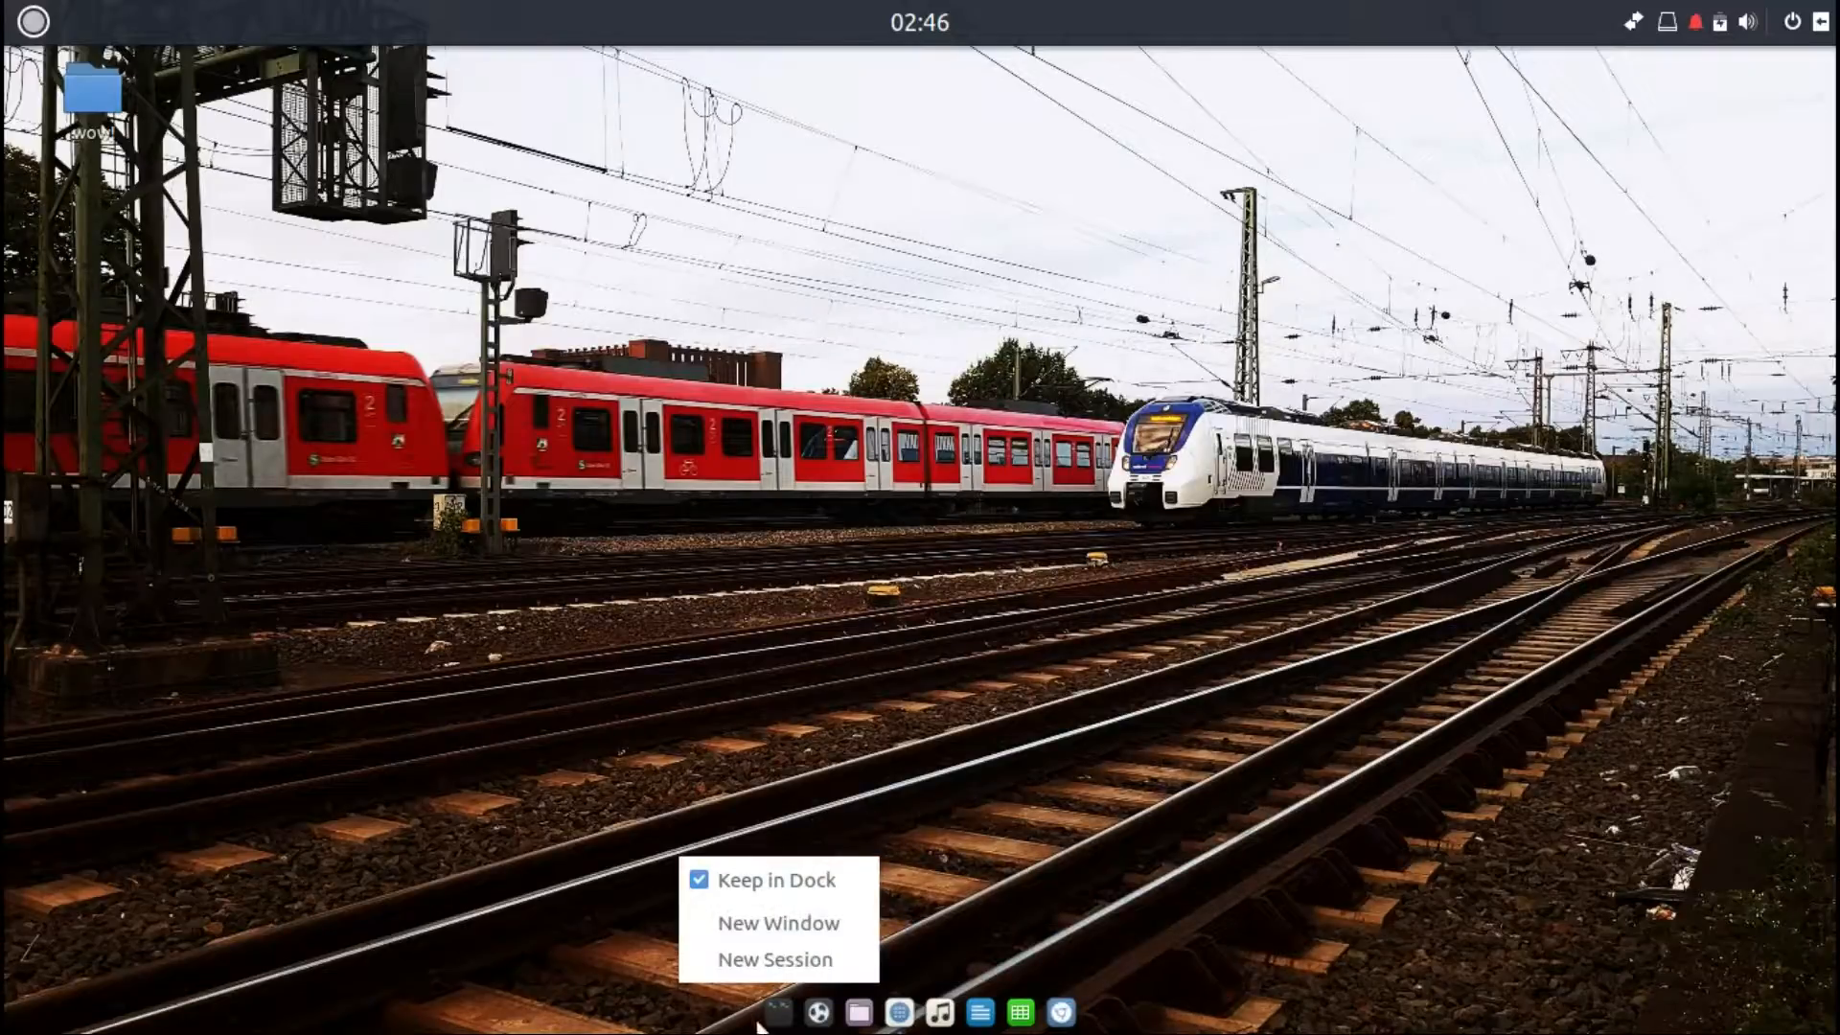
left_click(759, 1027)
right_click(758, 1027)
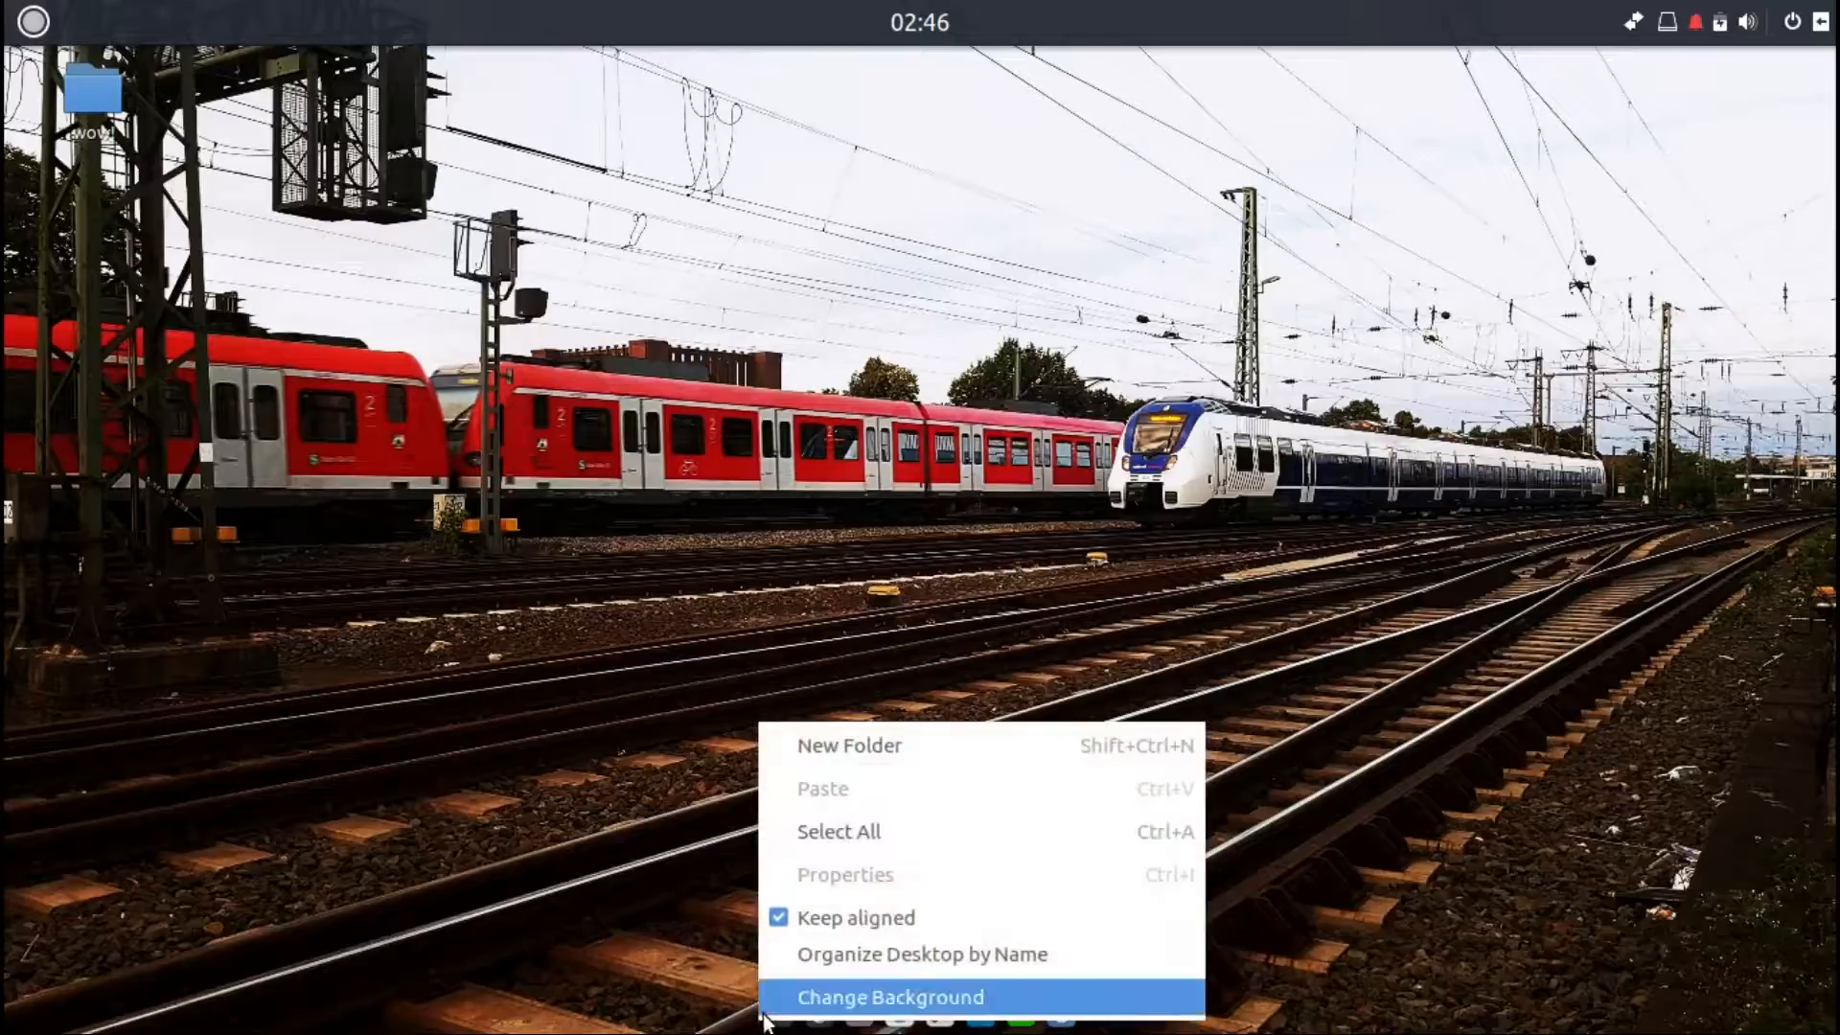
left_click(709, 1020)
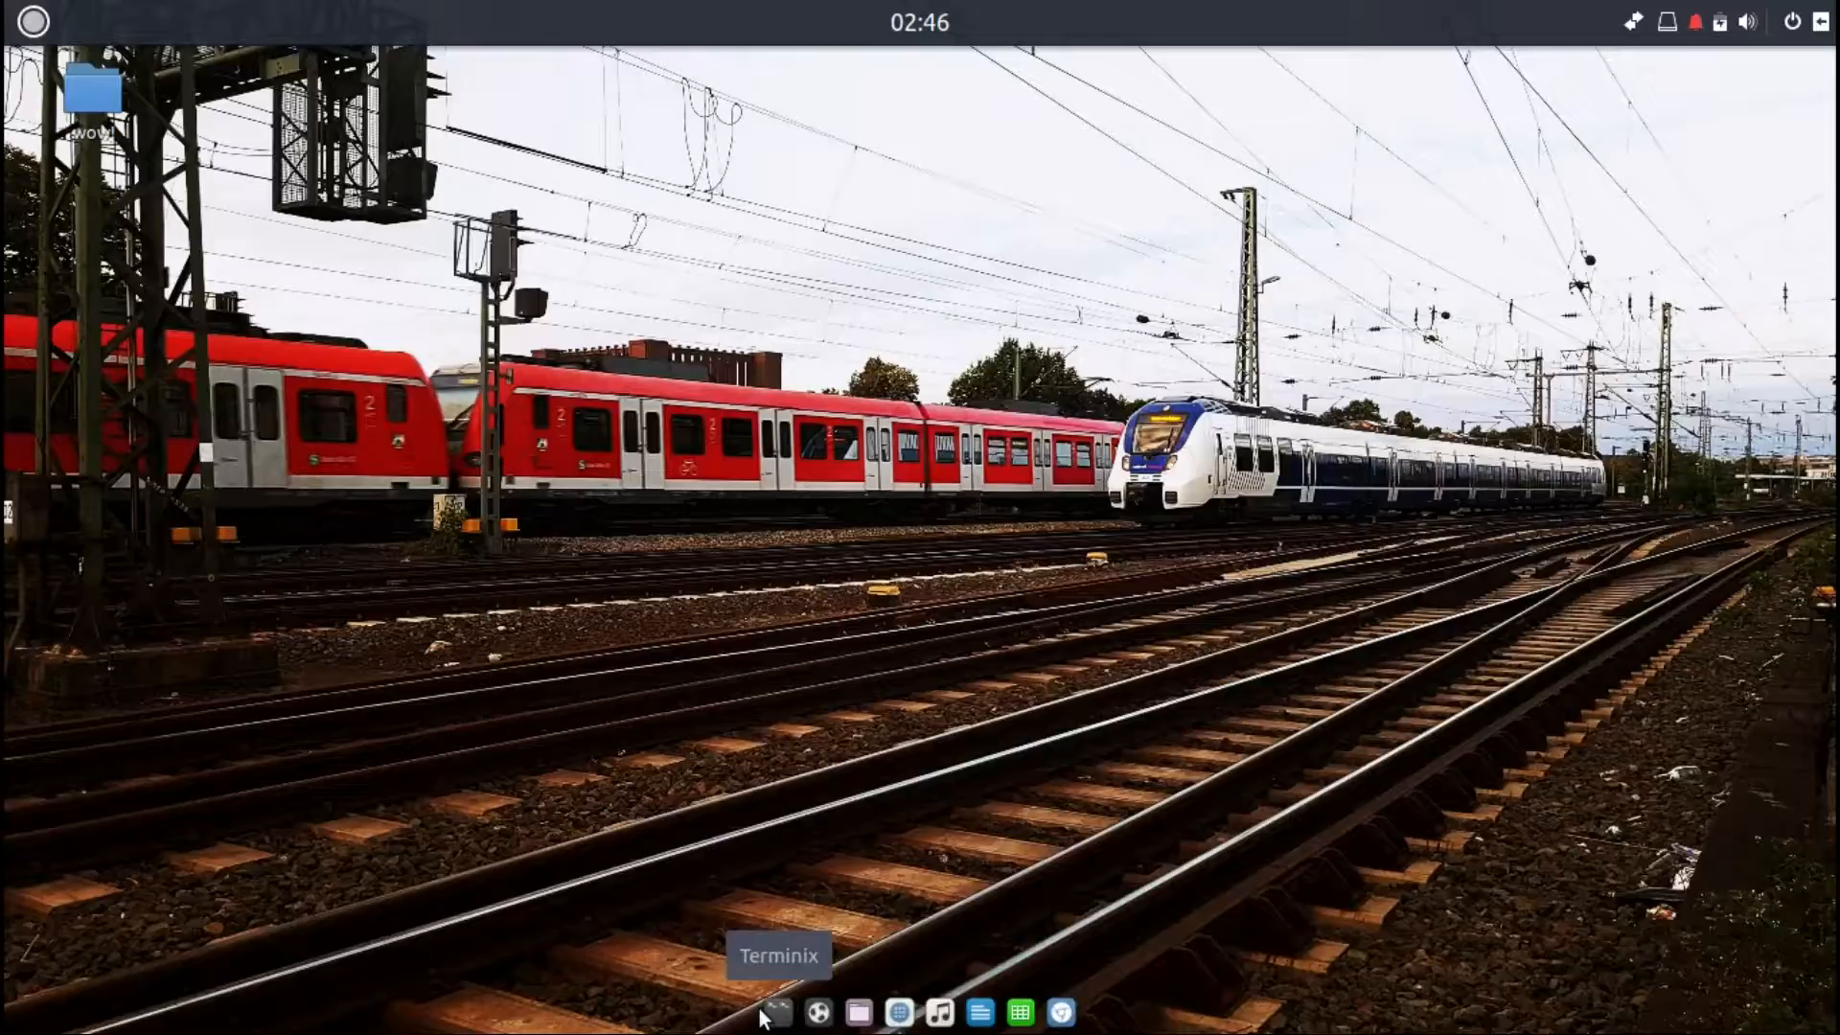
right_click(759, 1021)
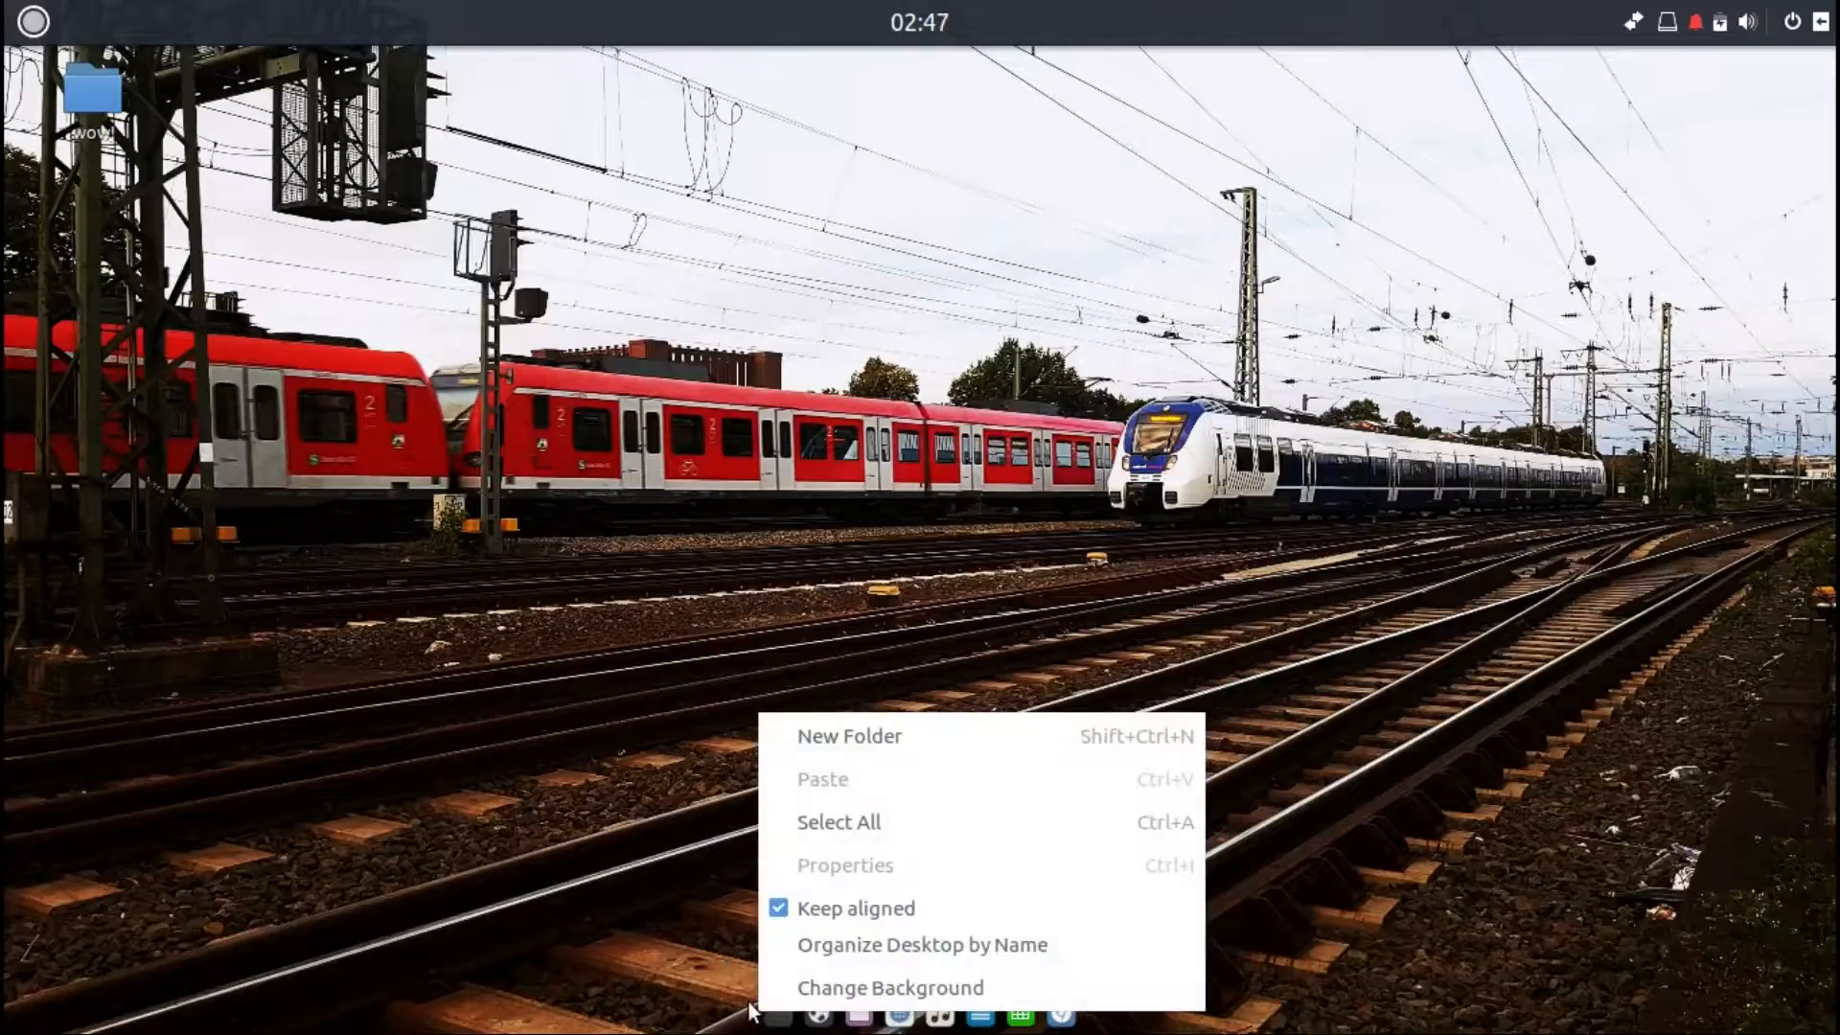
left_click(747, 1018)
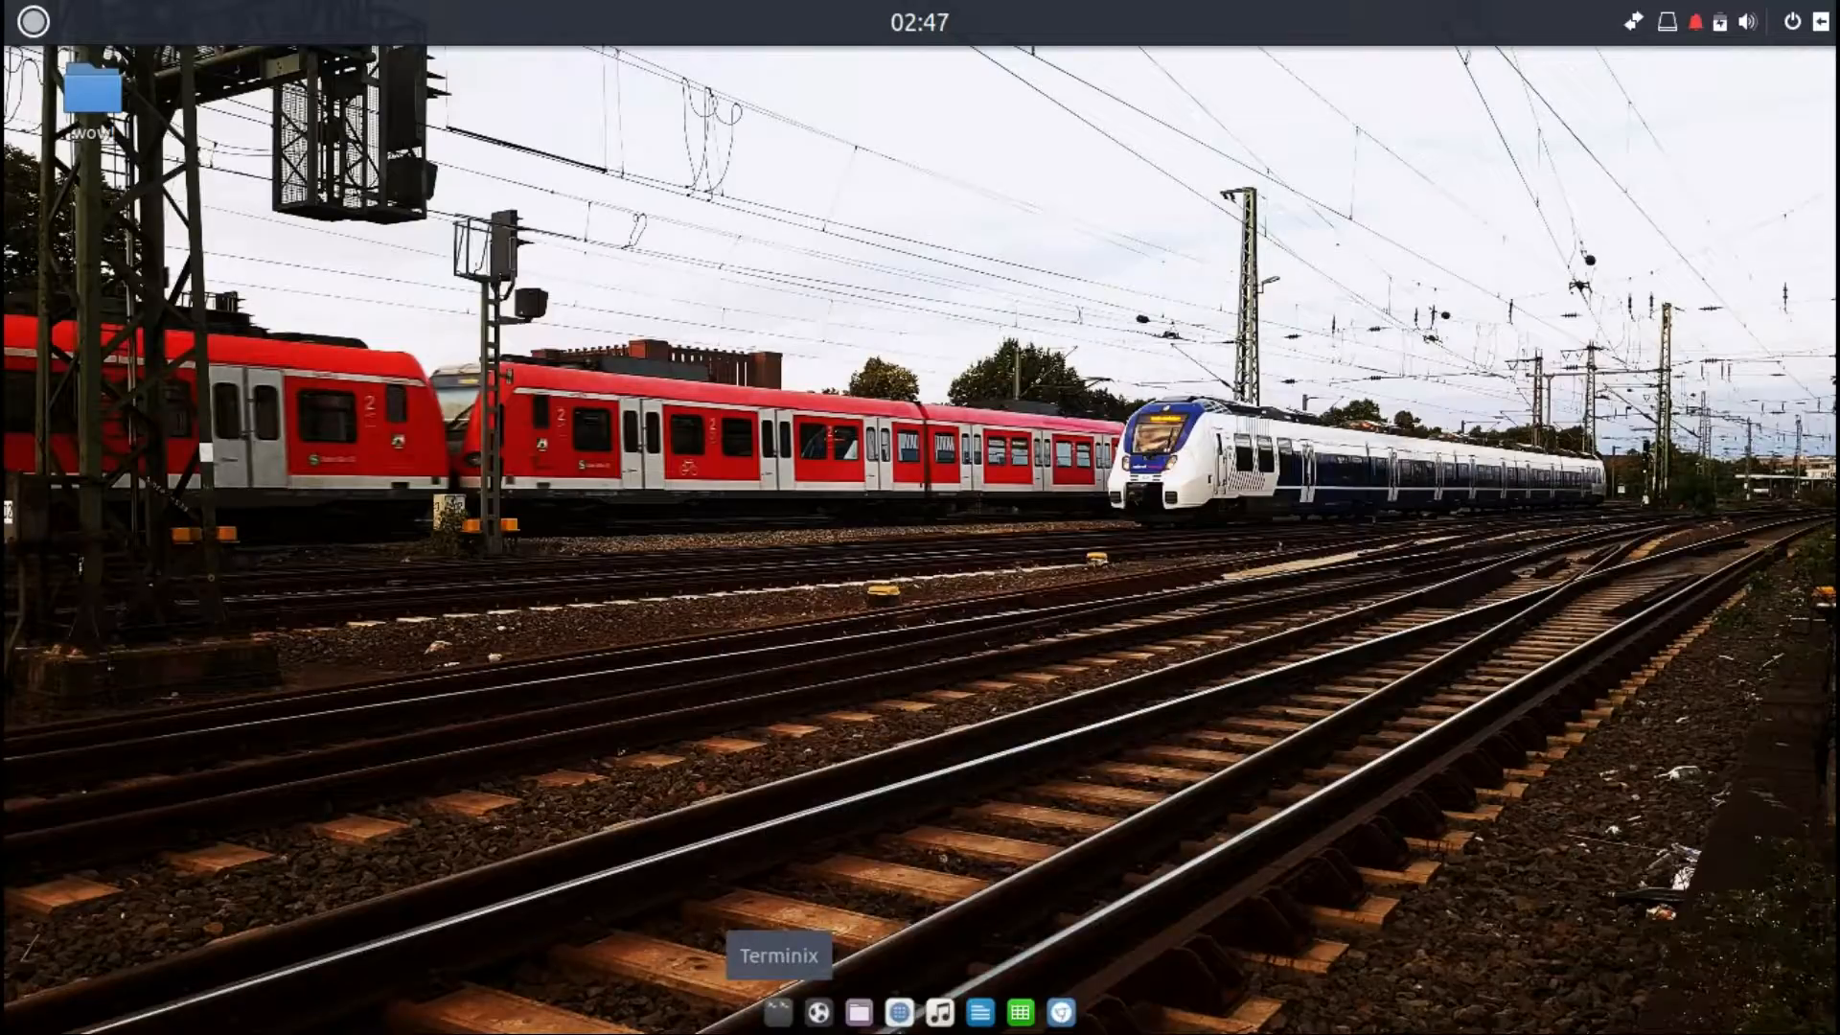
right_click(778, 1014)
left_click(700, 1018)
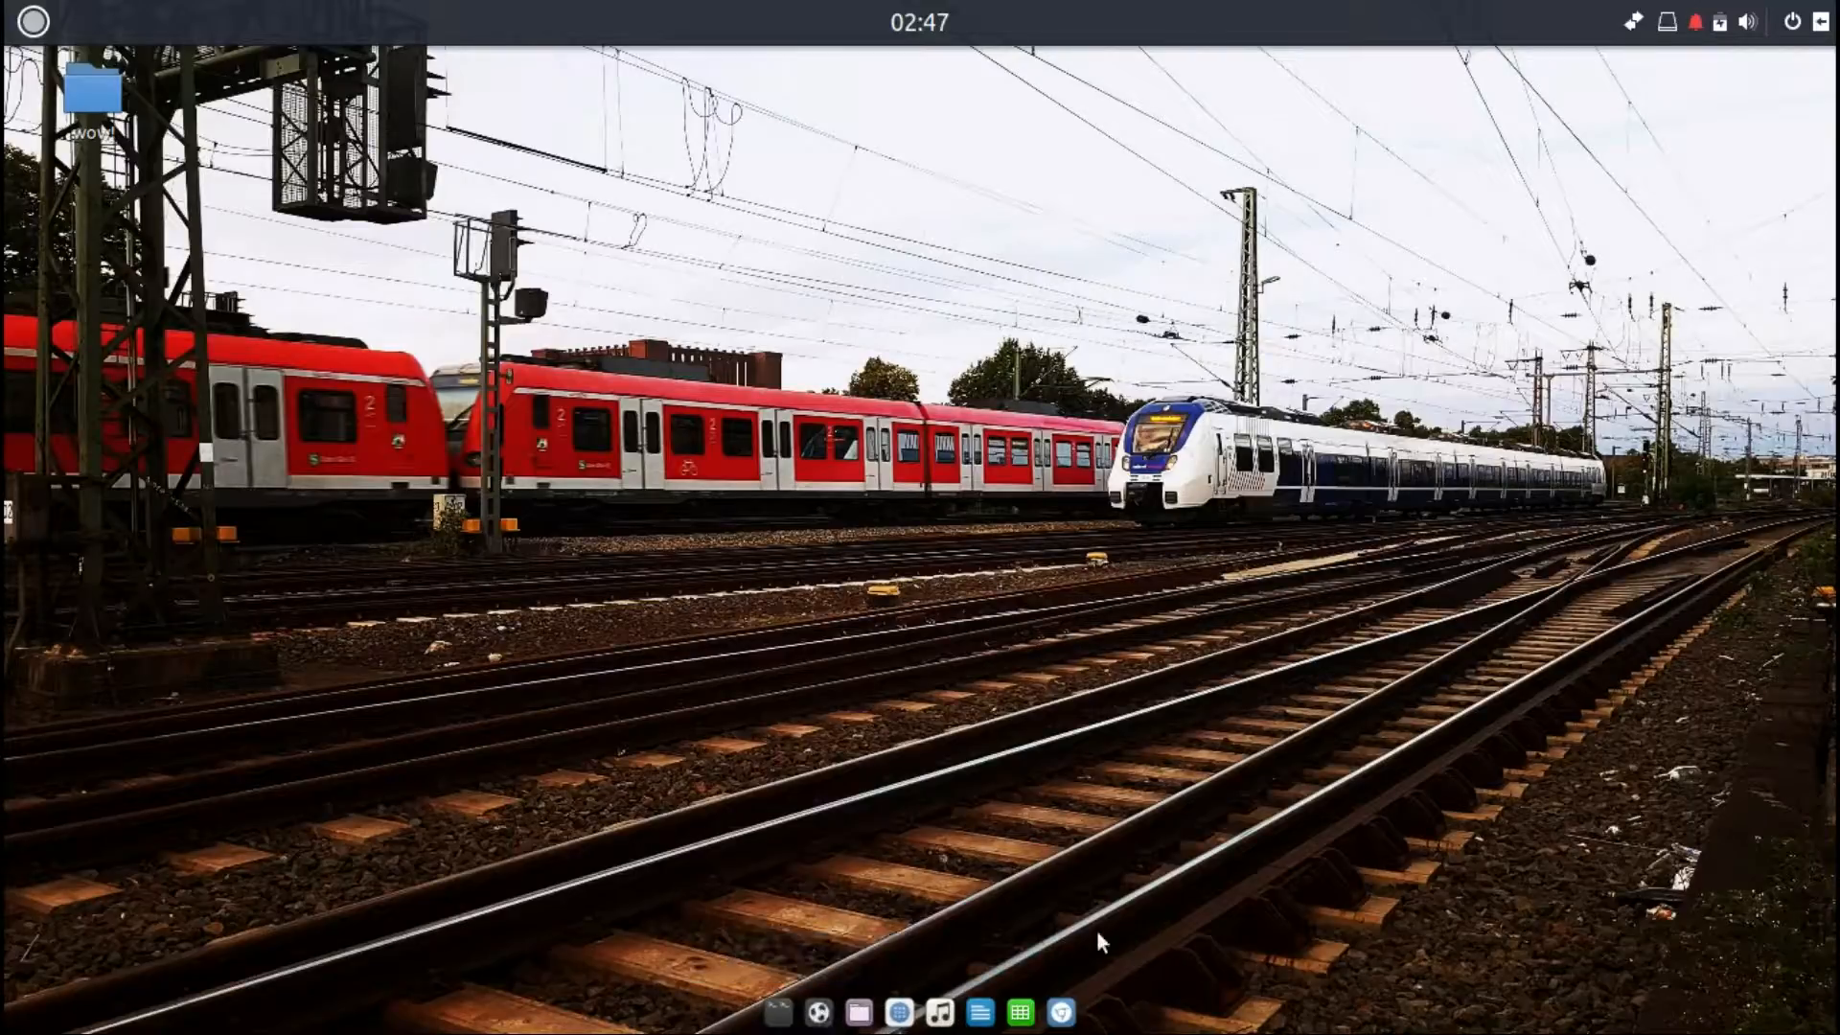
Step: Search the application menu for sett and open Settings
left_click(23, 20)
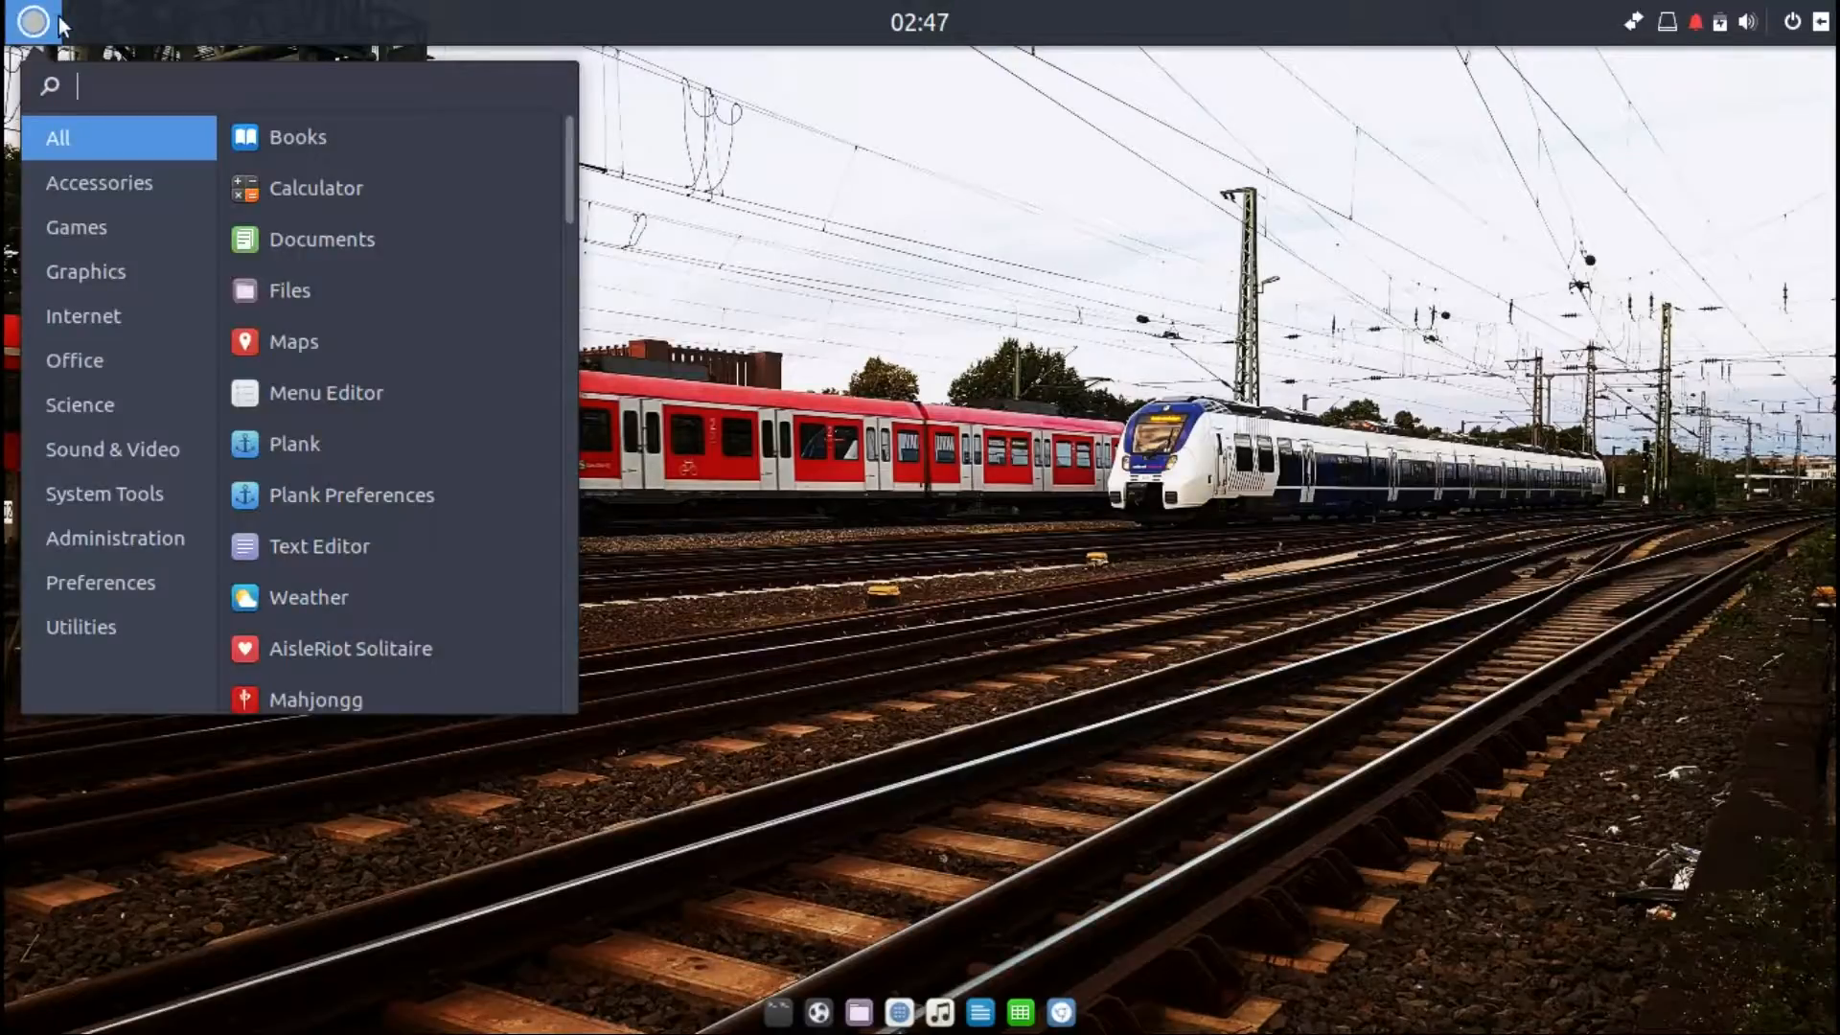
type("se")
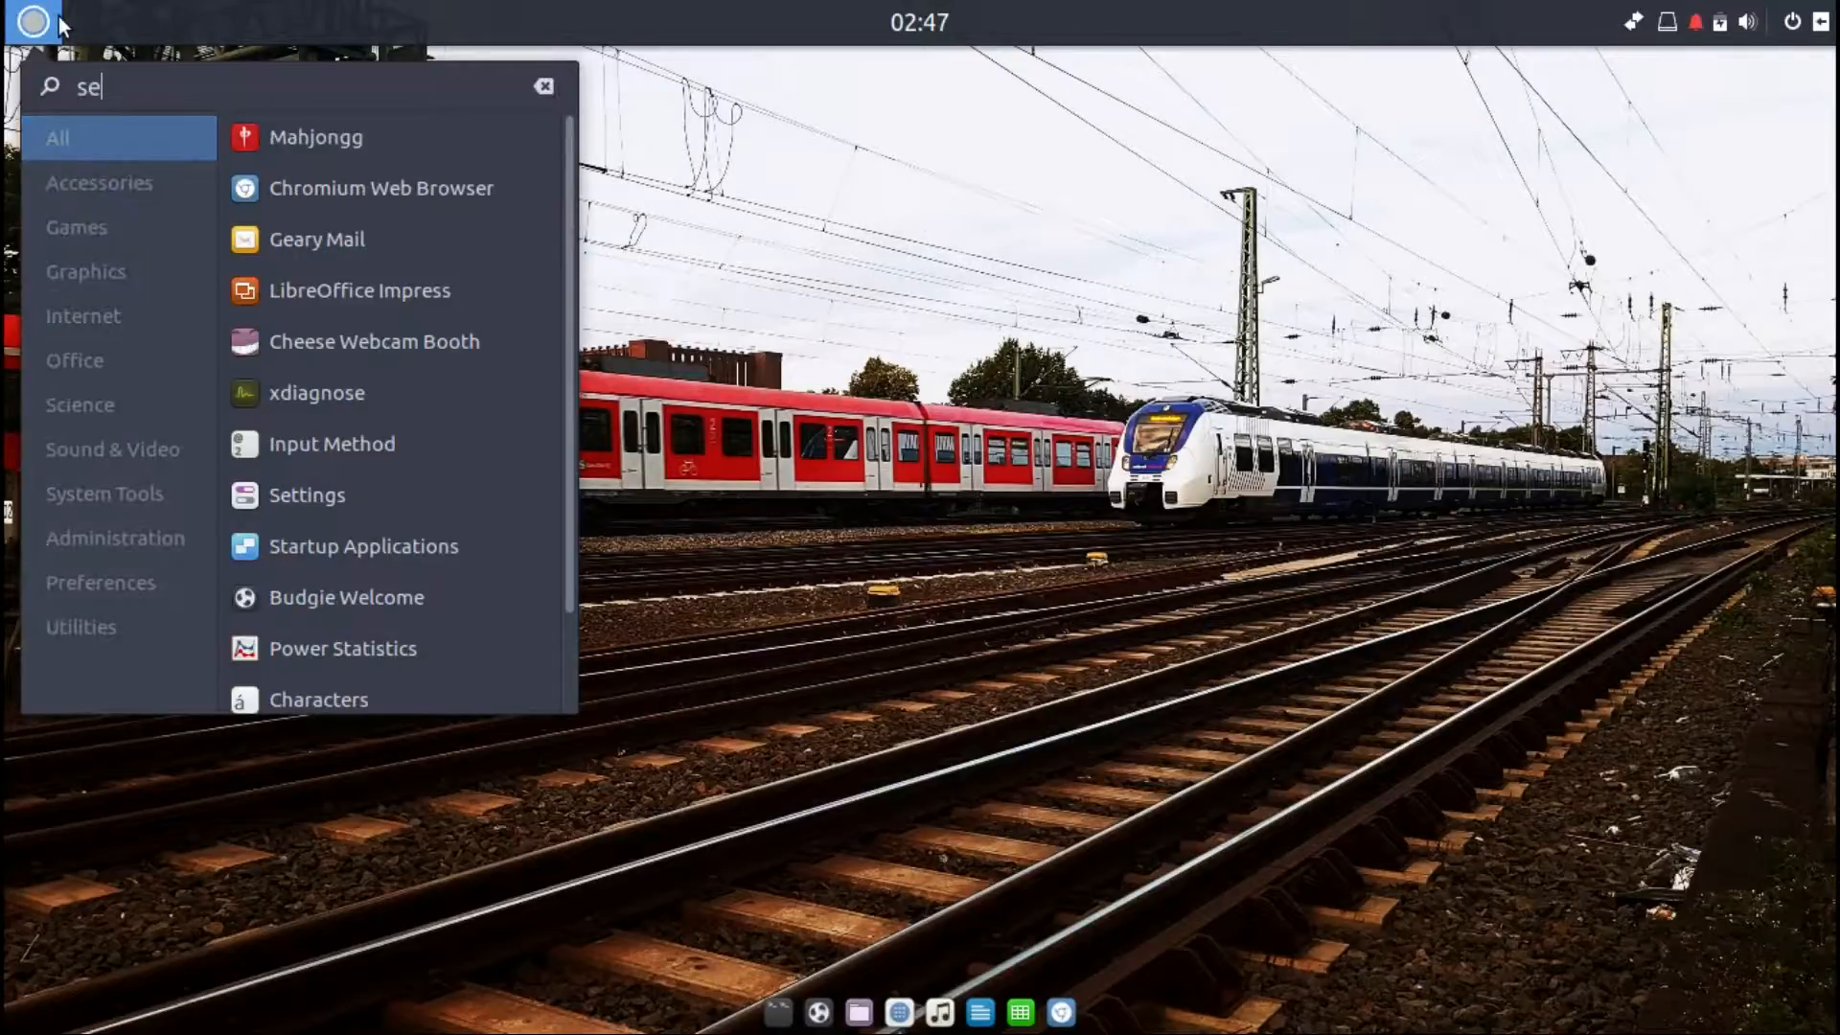
type("tt")
left_click(292, 136)
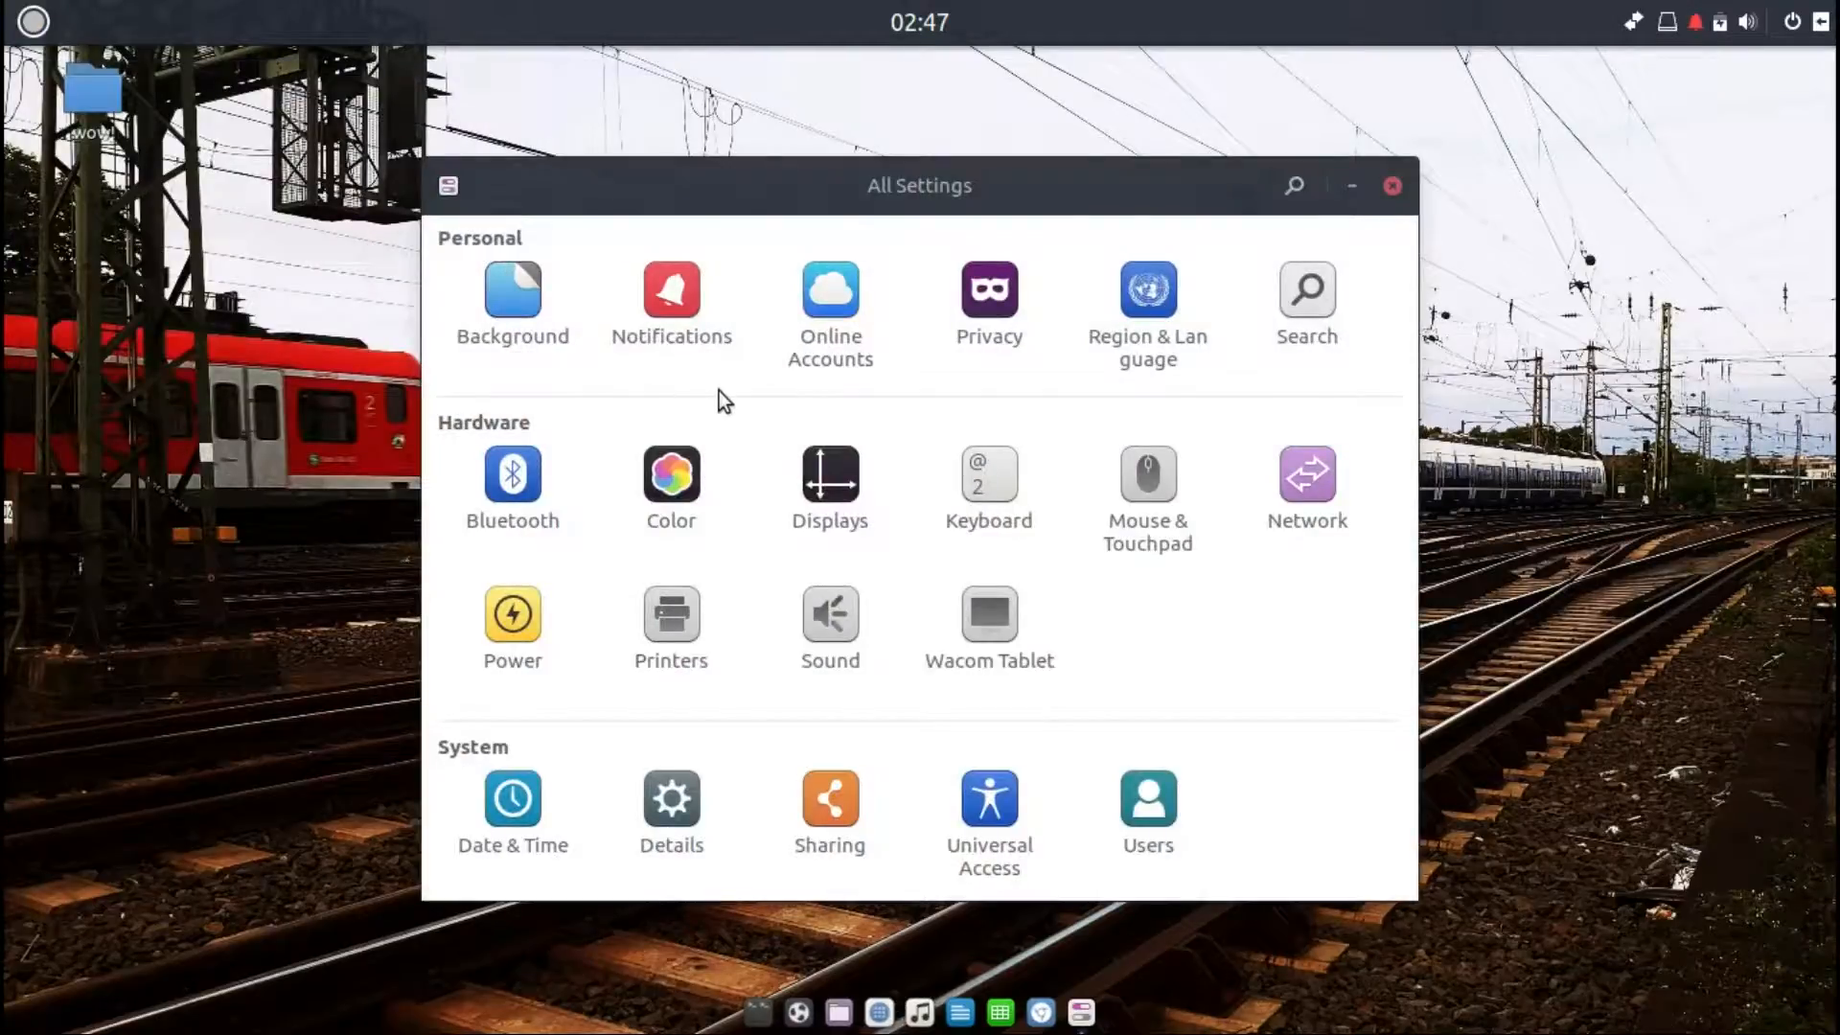
Step: Search the Settings panels for pa, then close Settings
left_click(1294, 185)
type("pa")
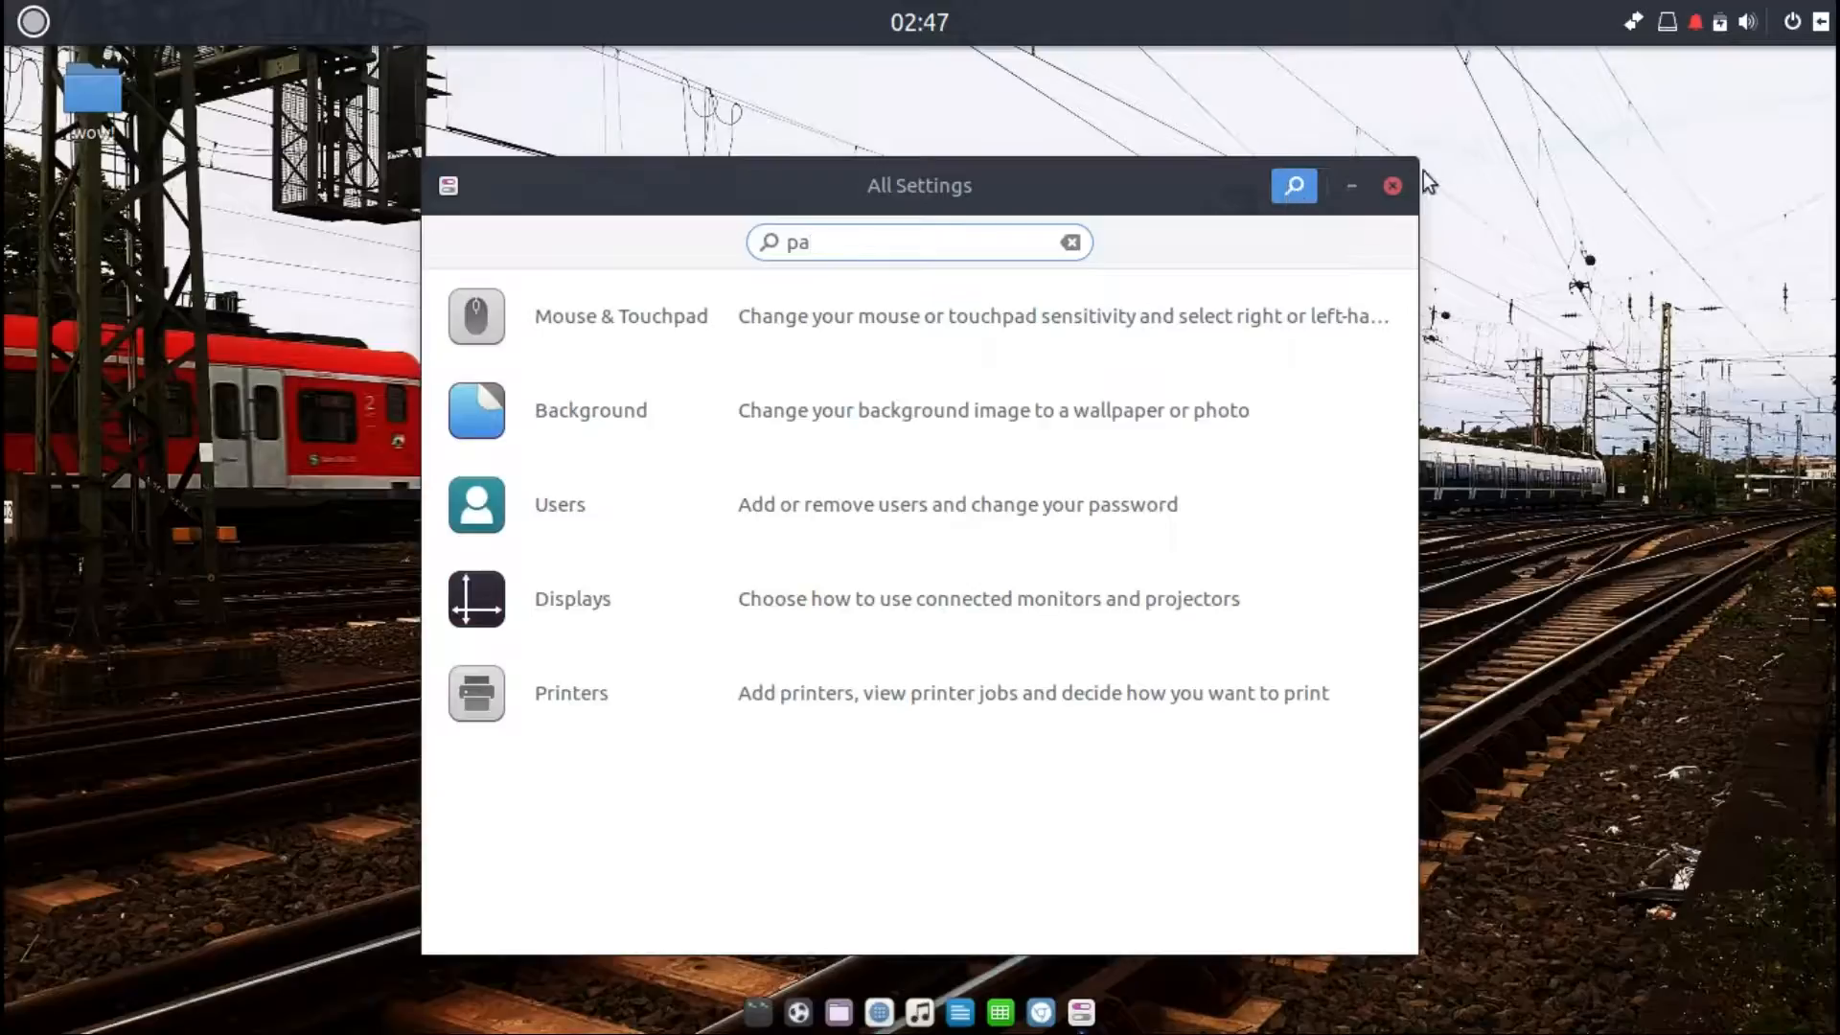
left_click(1394, 188)
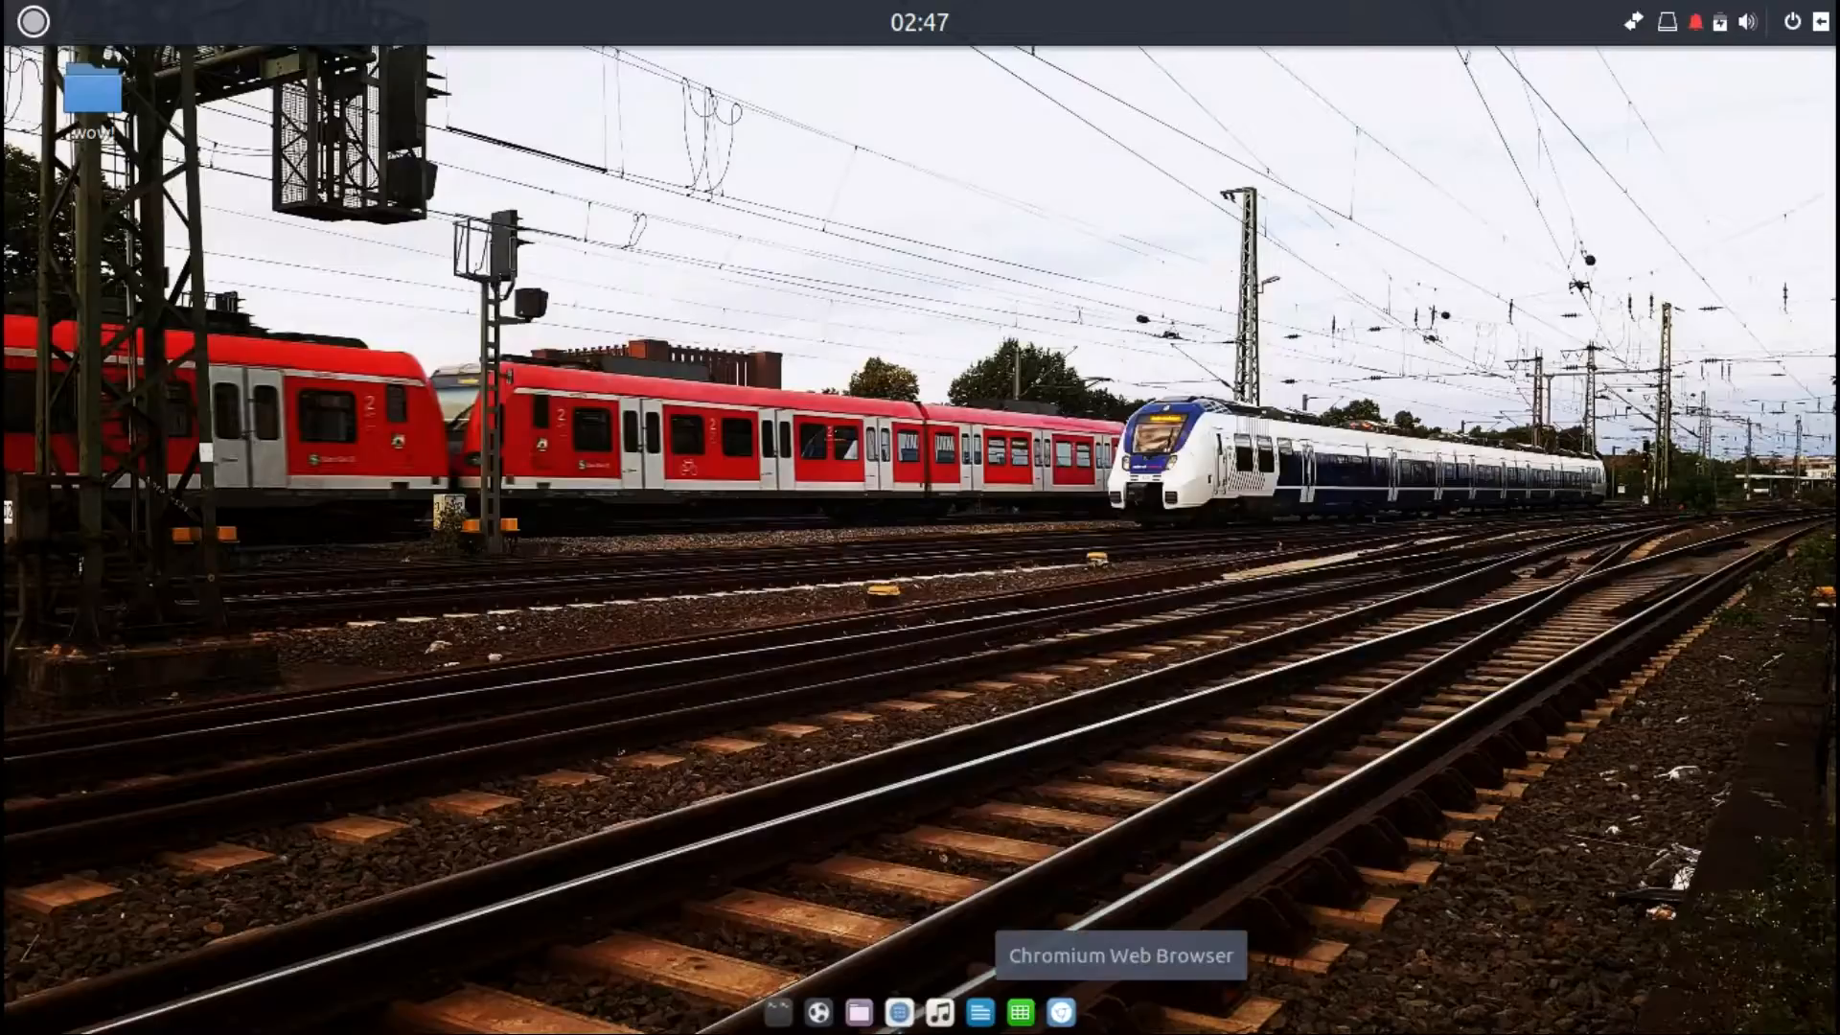
Step: Inspect the context menus of the desktop and the dock's spreadsheet icon
right_click(1041, 1002)
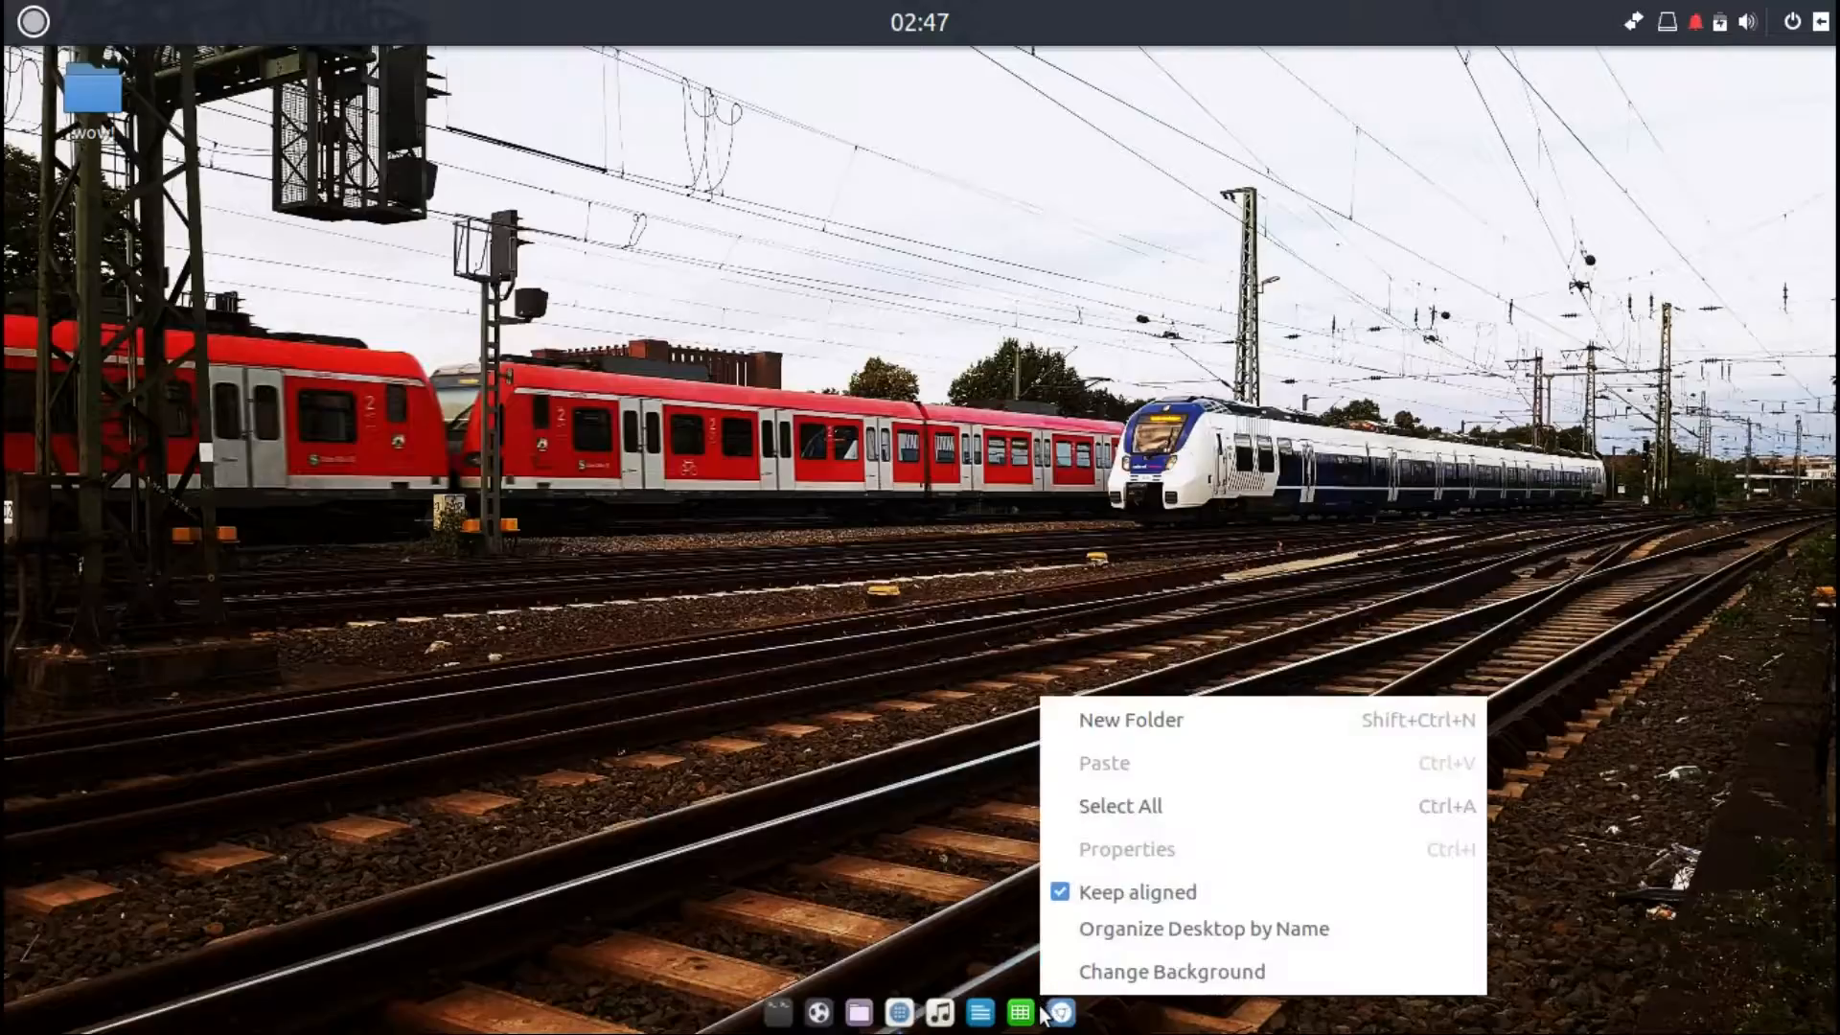
left_click(1043, 1014)
right_click(1041, 1012)
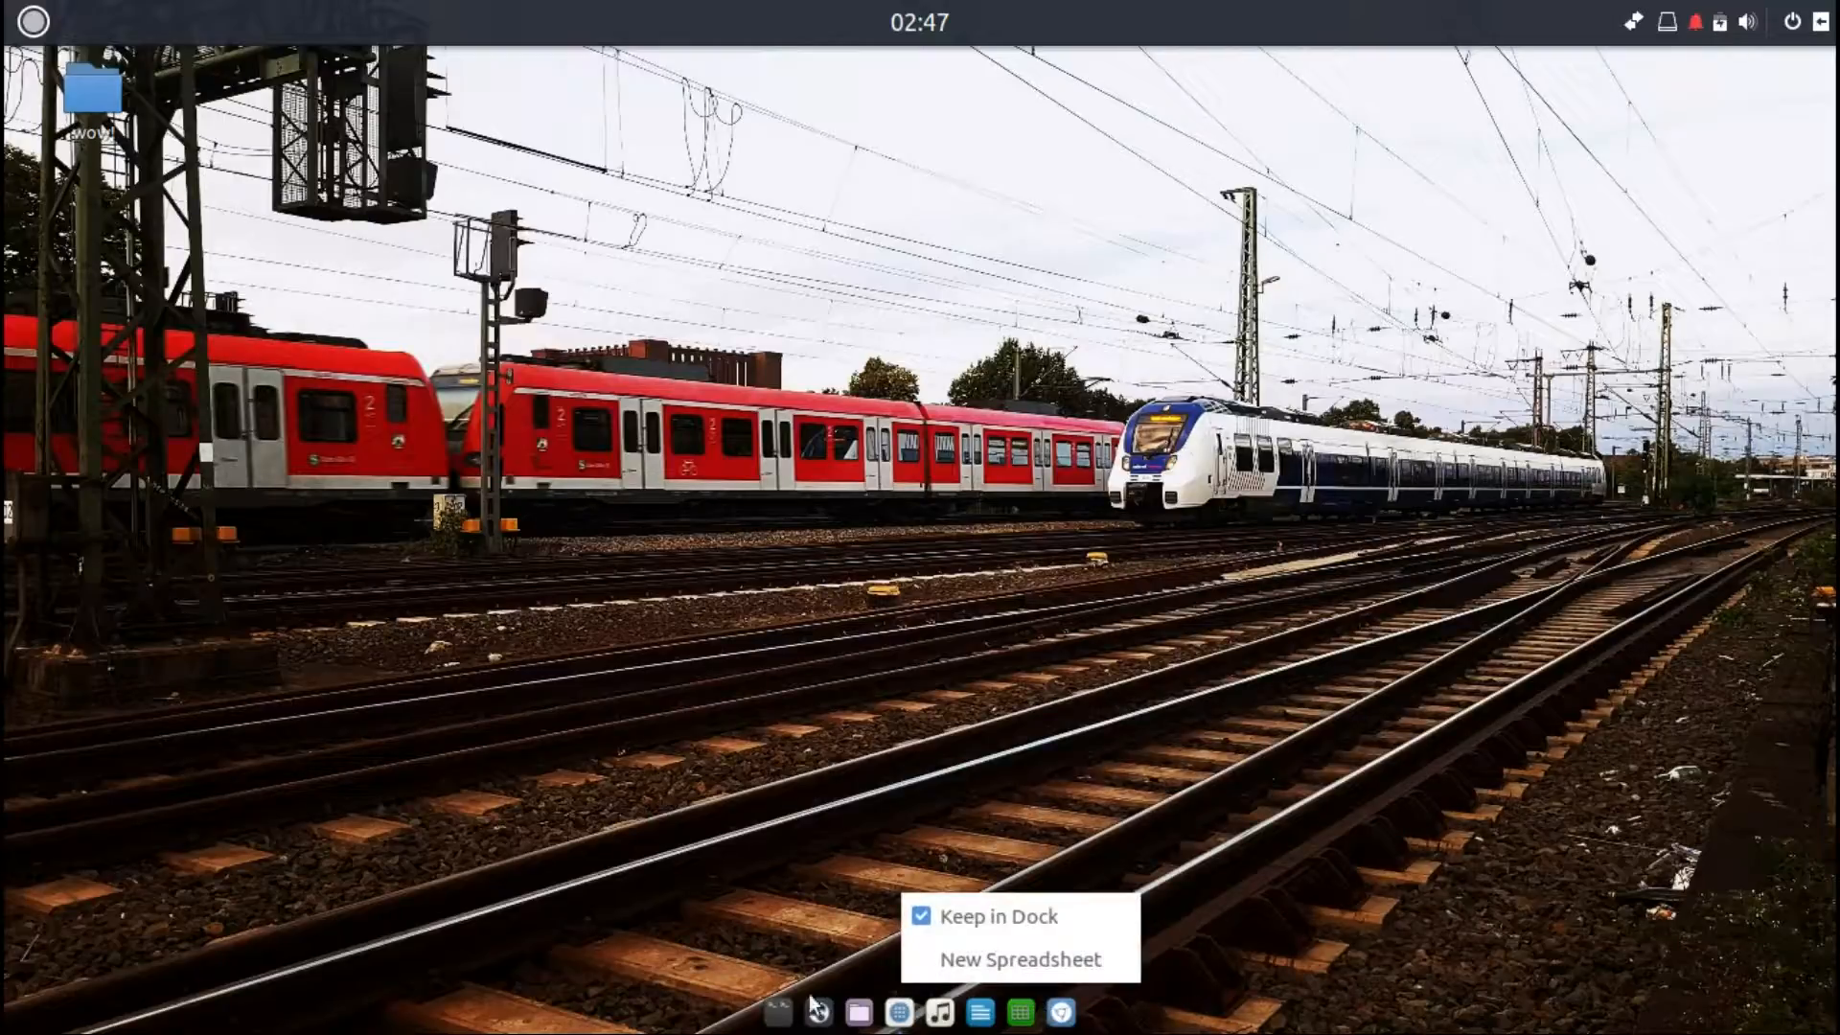
left_click(765, 1003)
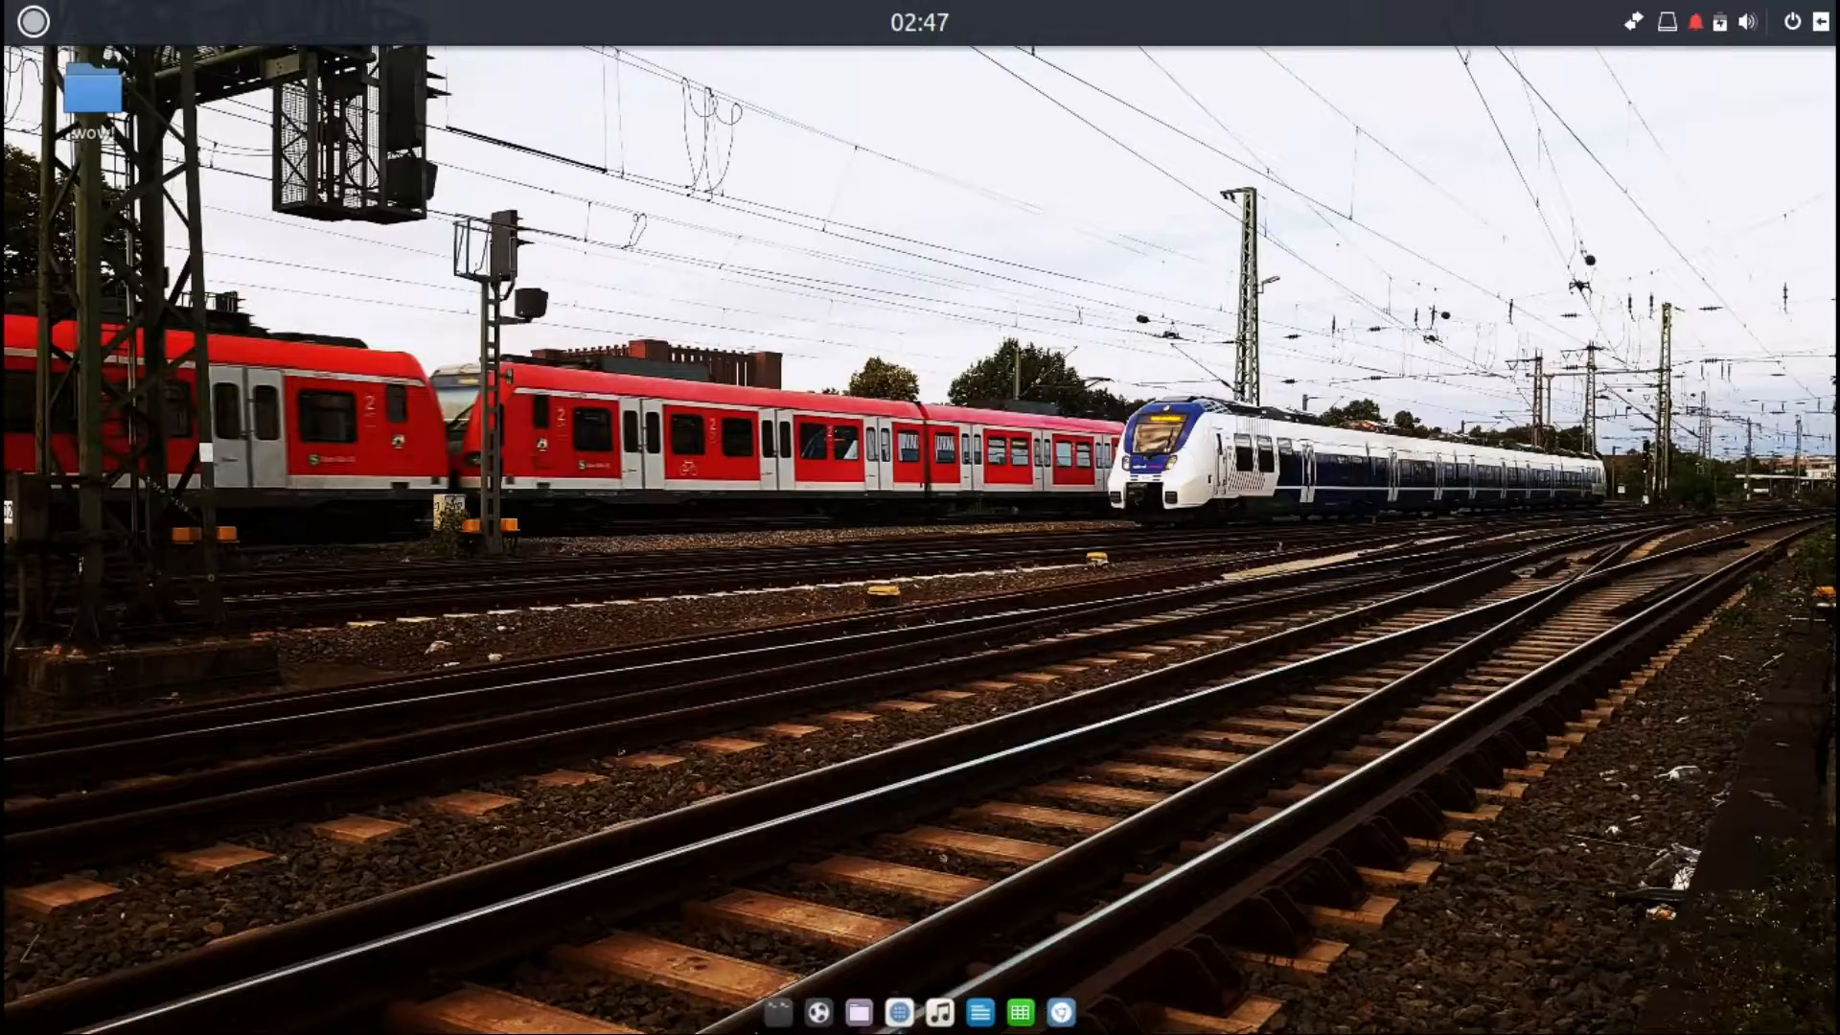
right_click(759, 1025)
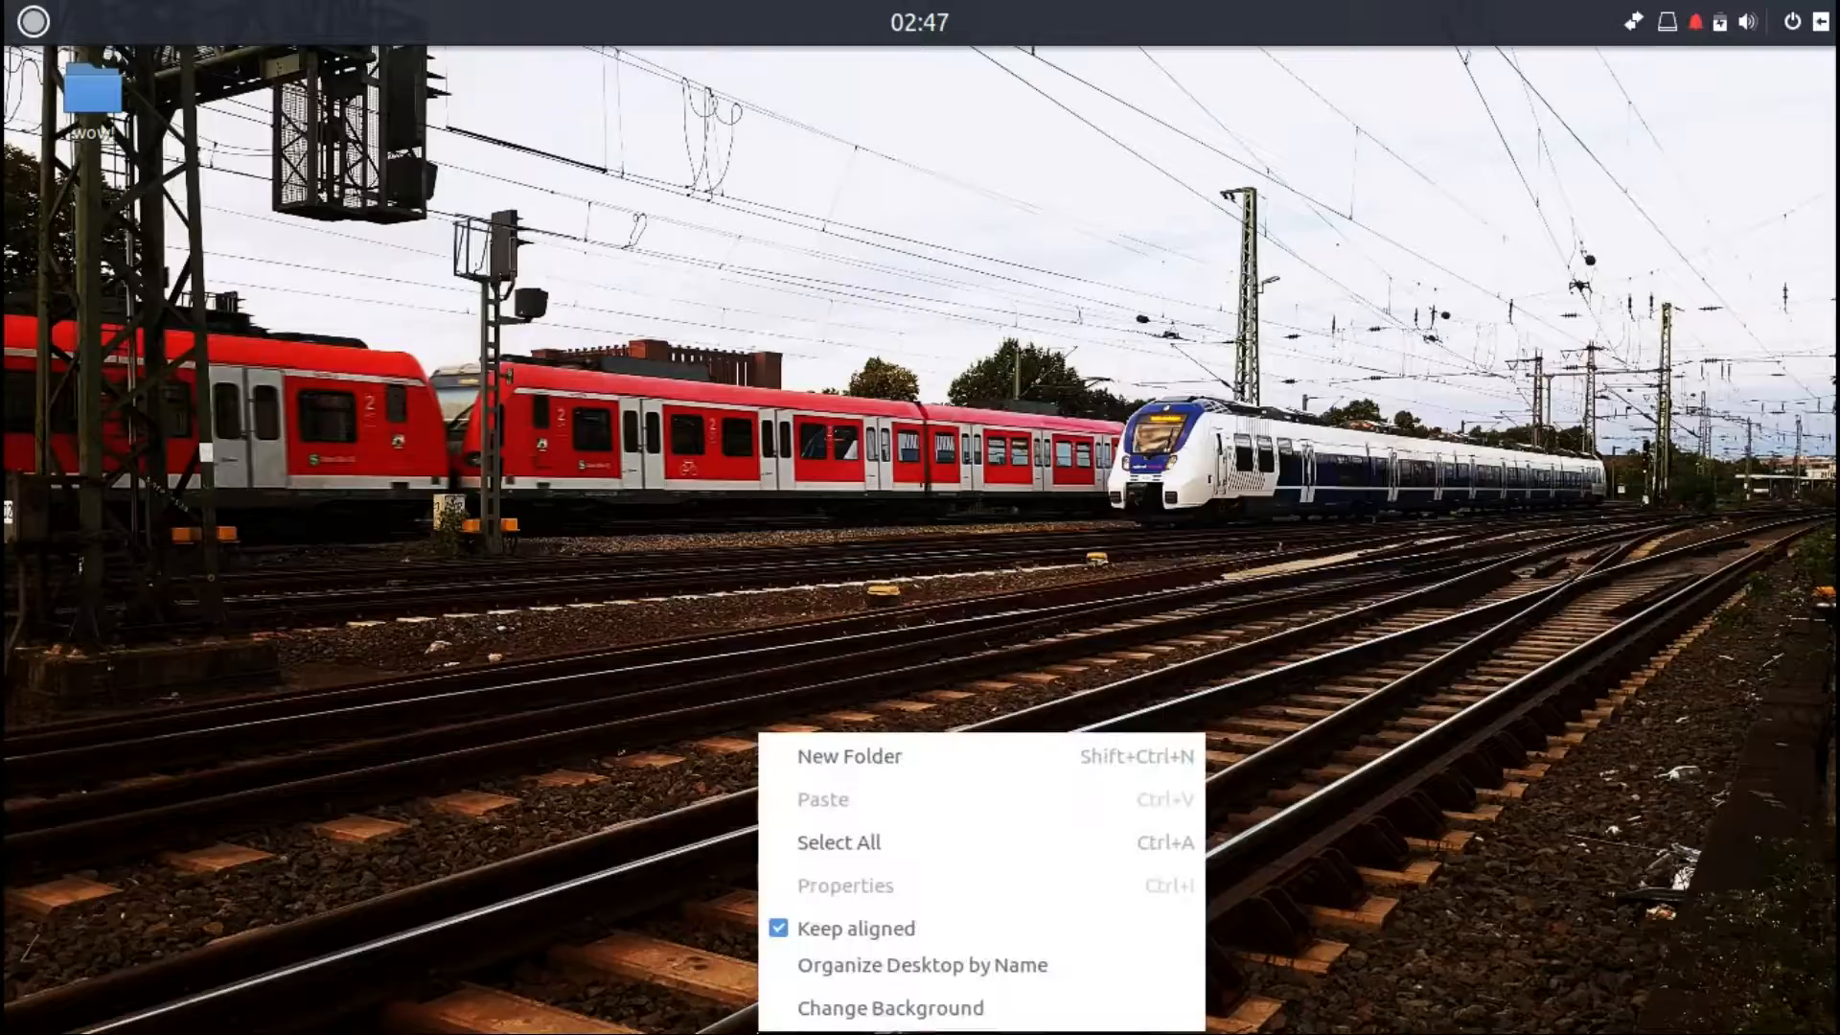
left_click(690, 981)
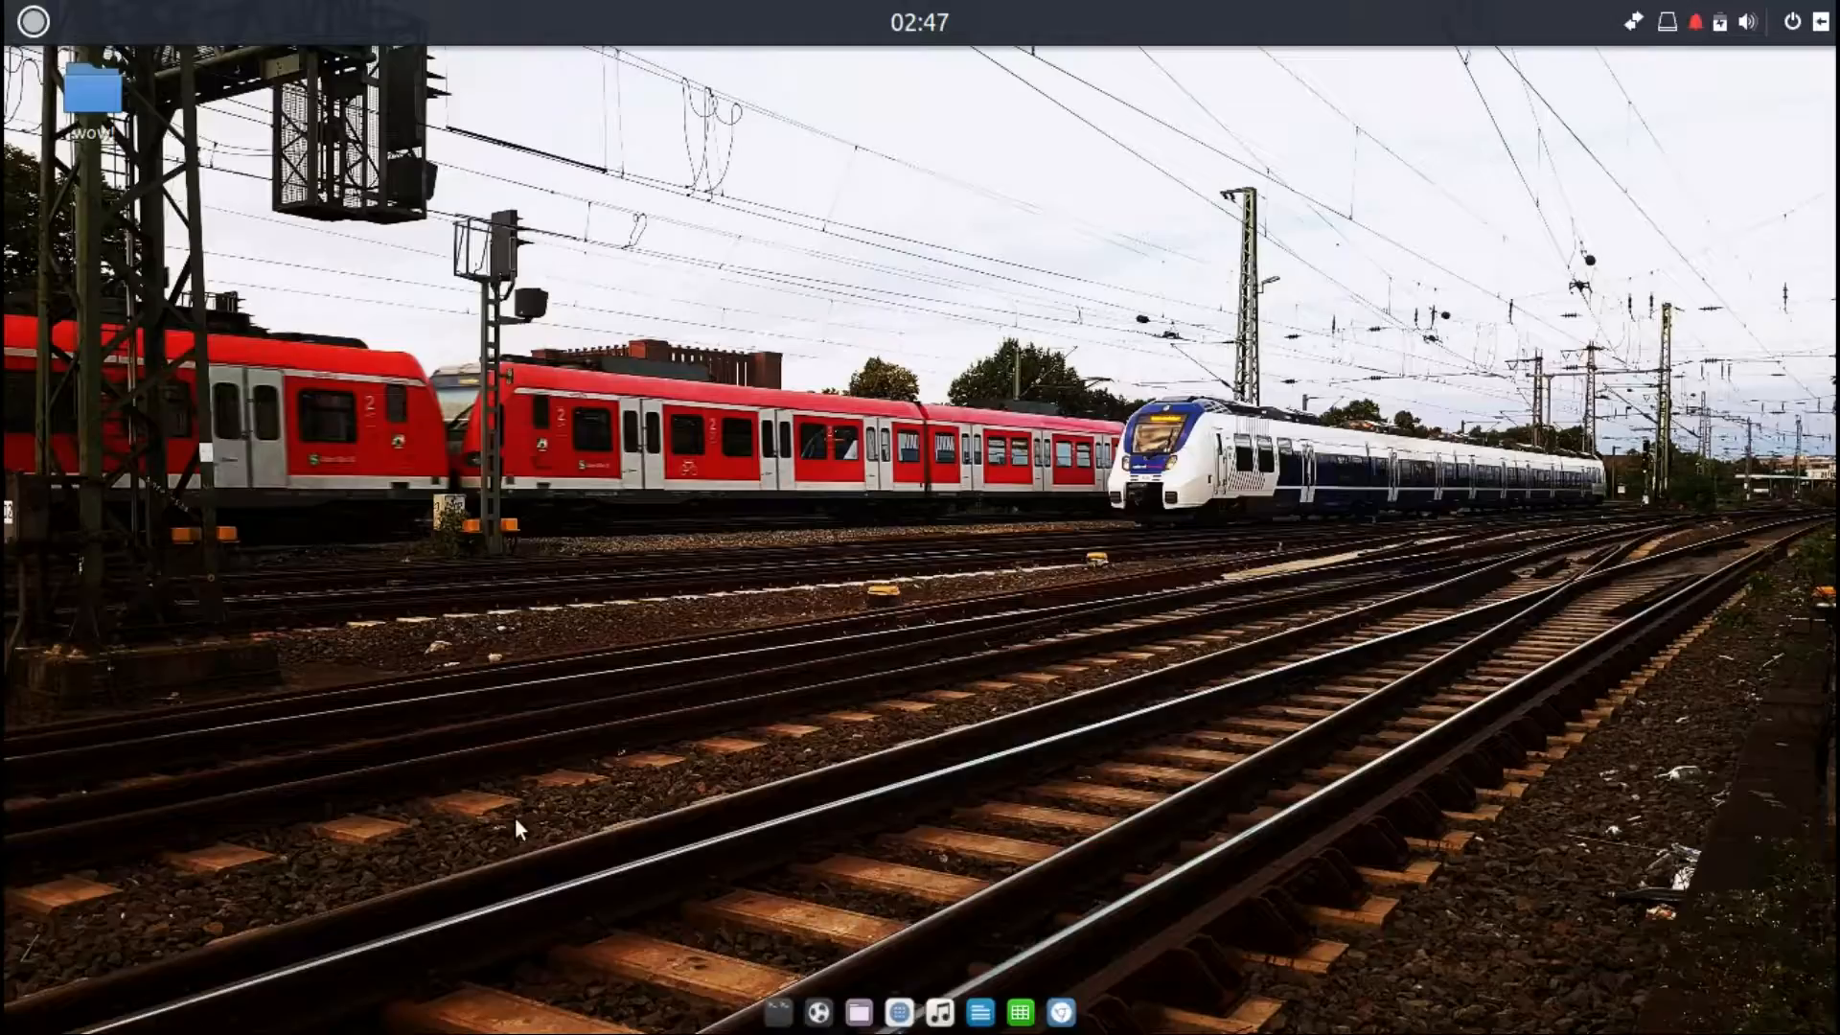
Step: Open Software, install the pending OS Updates from the Updates view, and minimize the window
left_click(895, 1008)
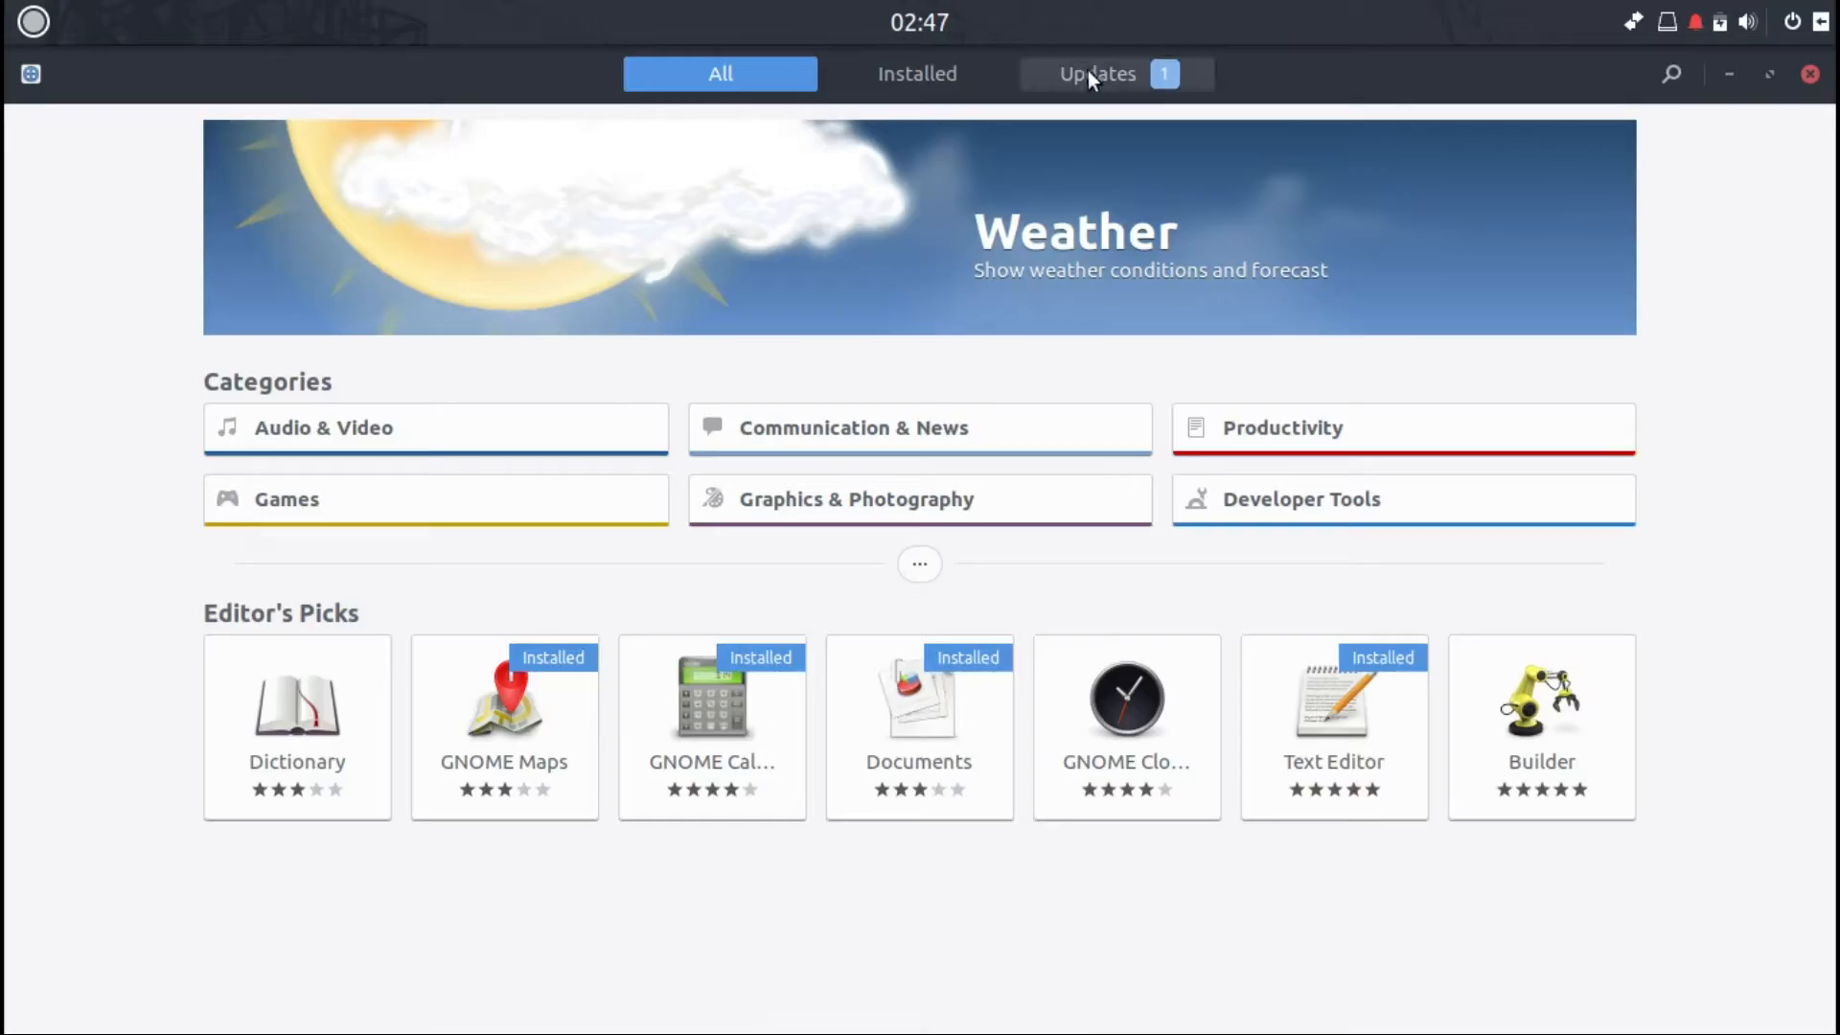
left_click(1089, 71)
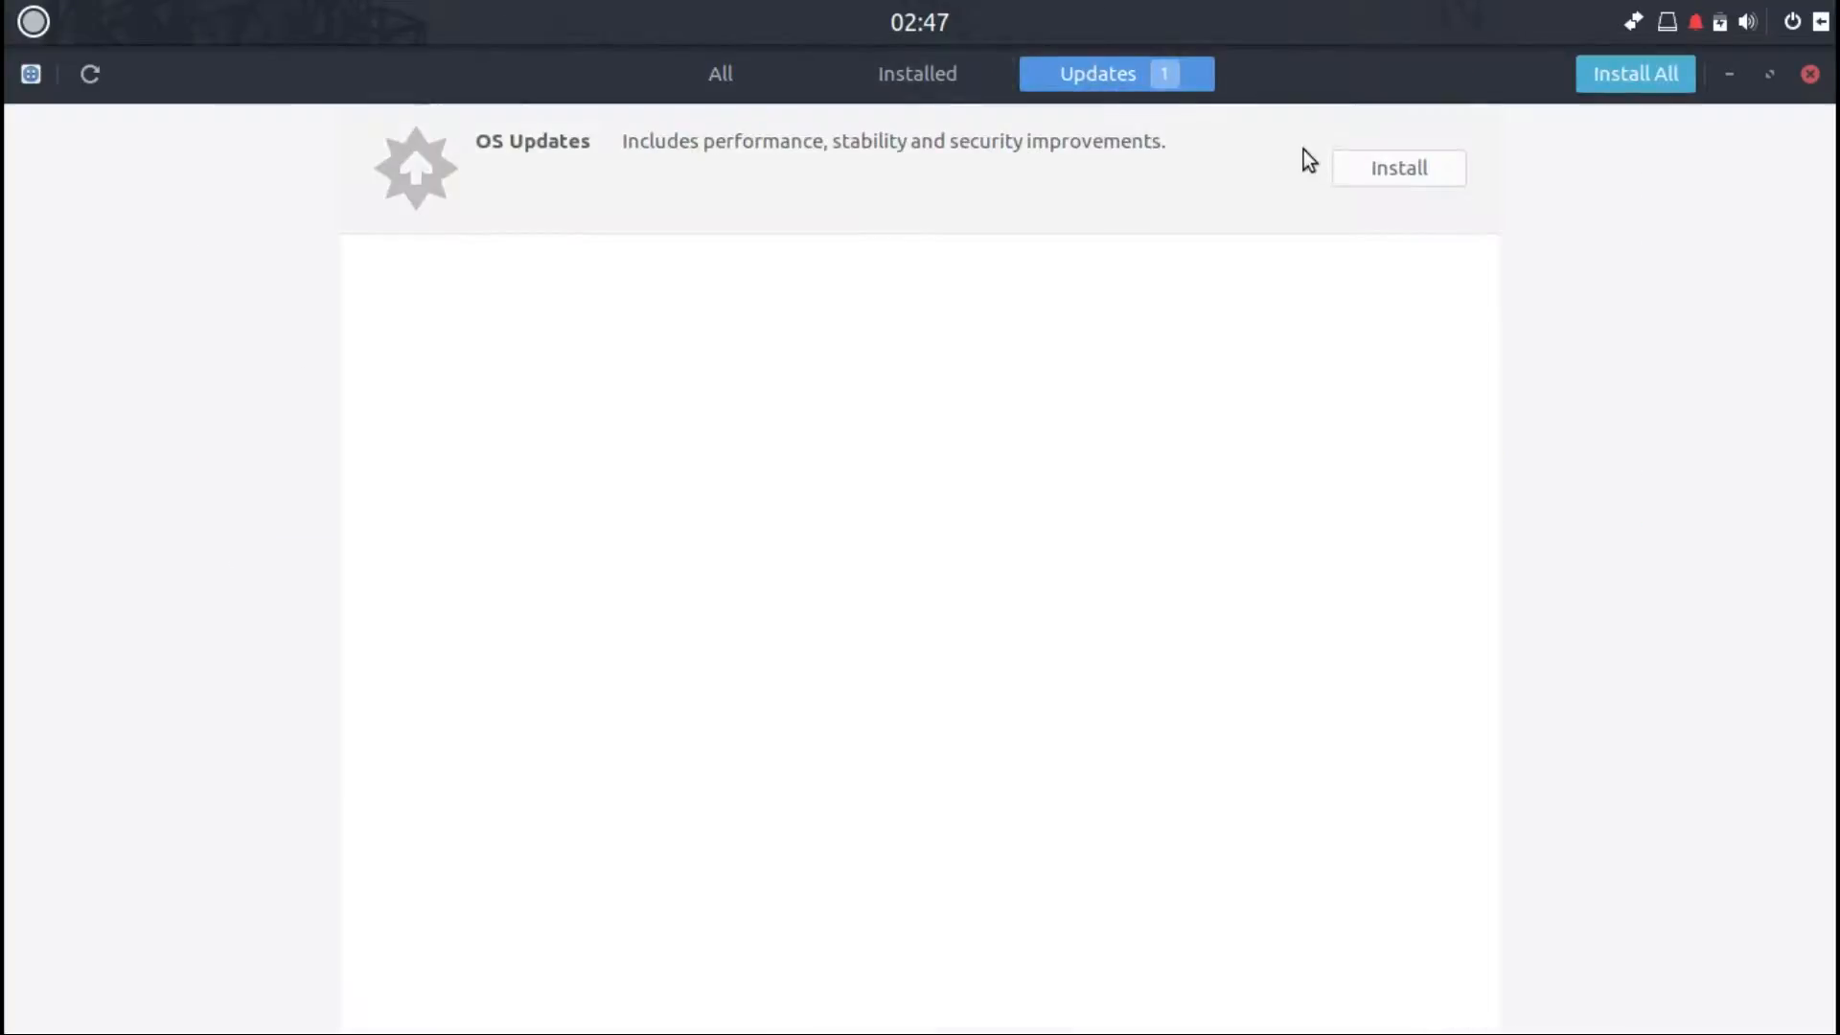
left_click(1367, 172)
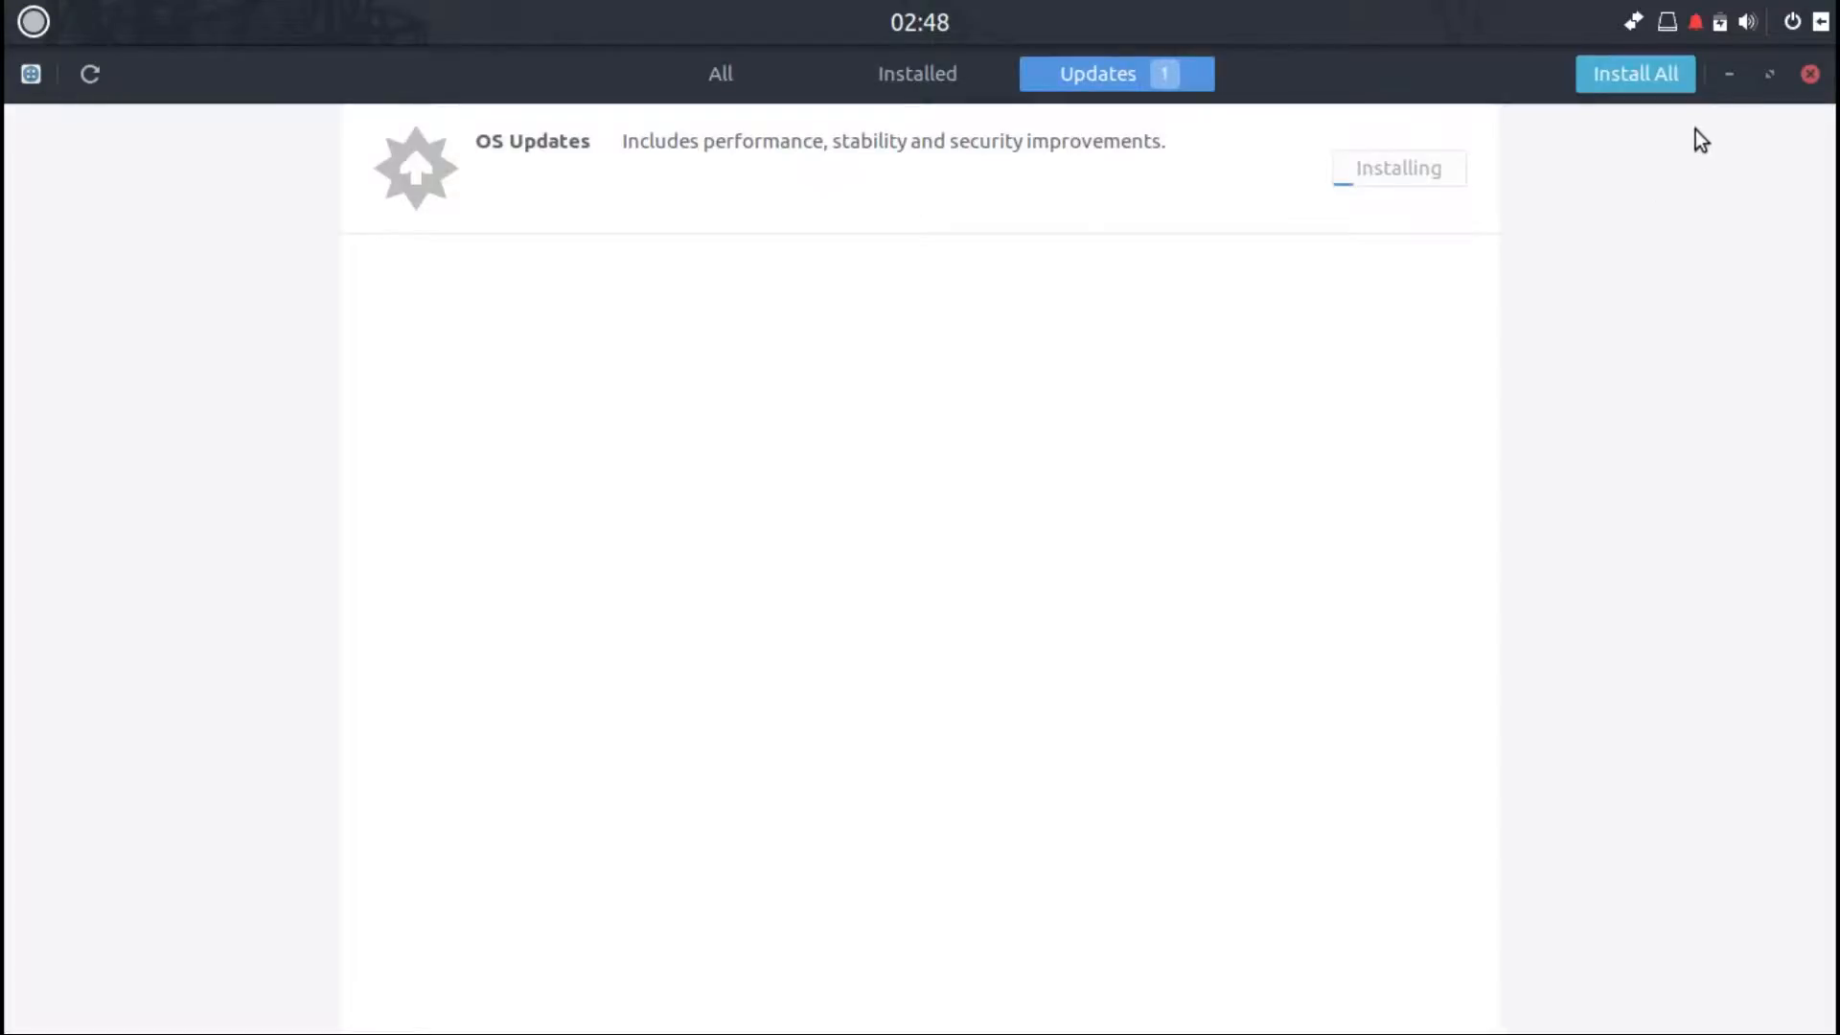
left_click(1730, 75)
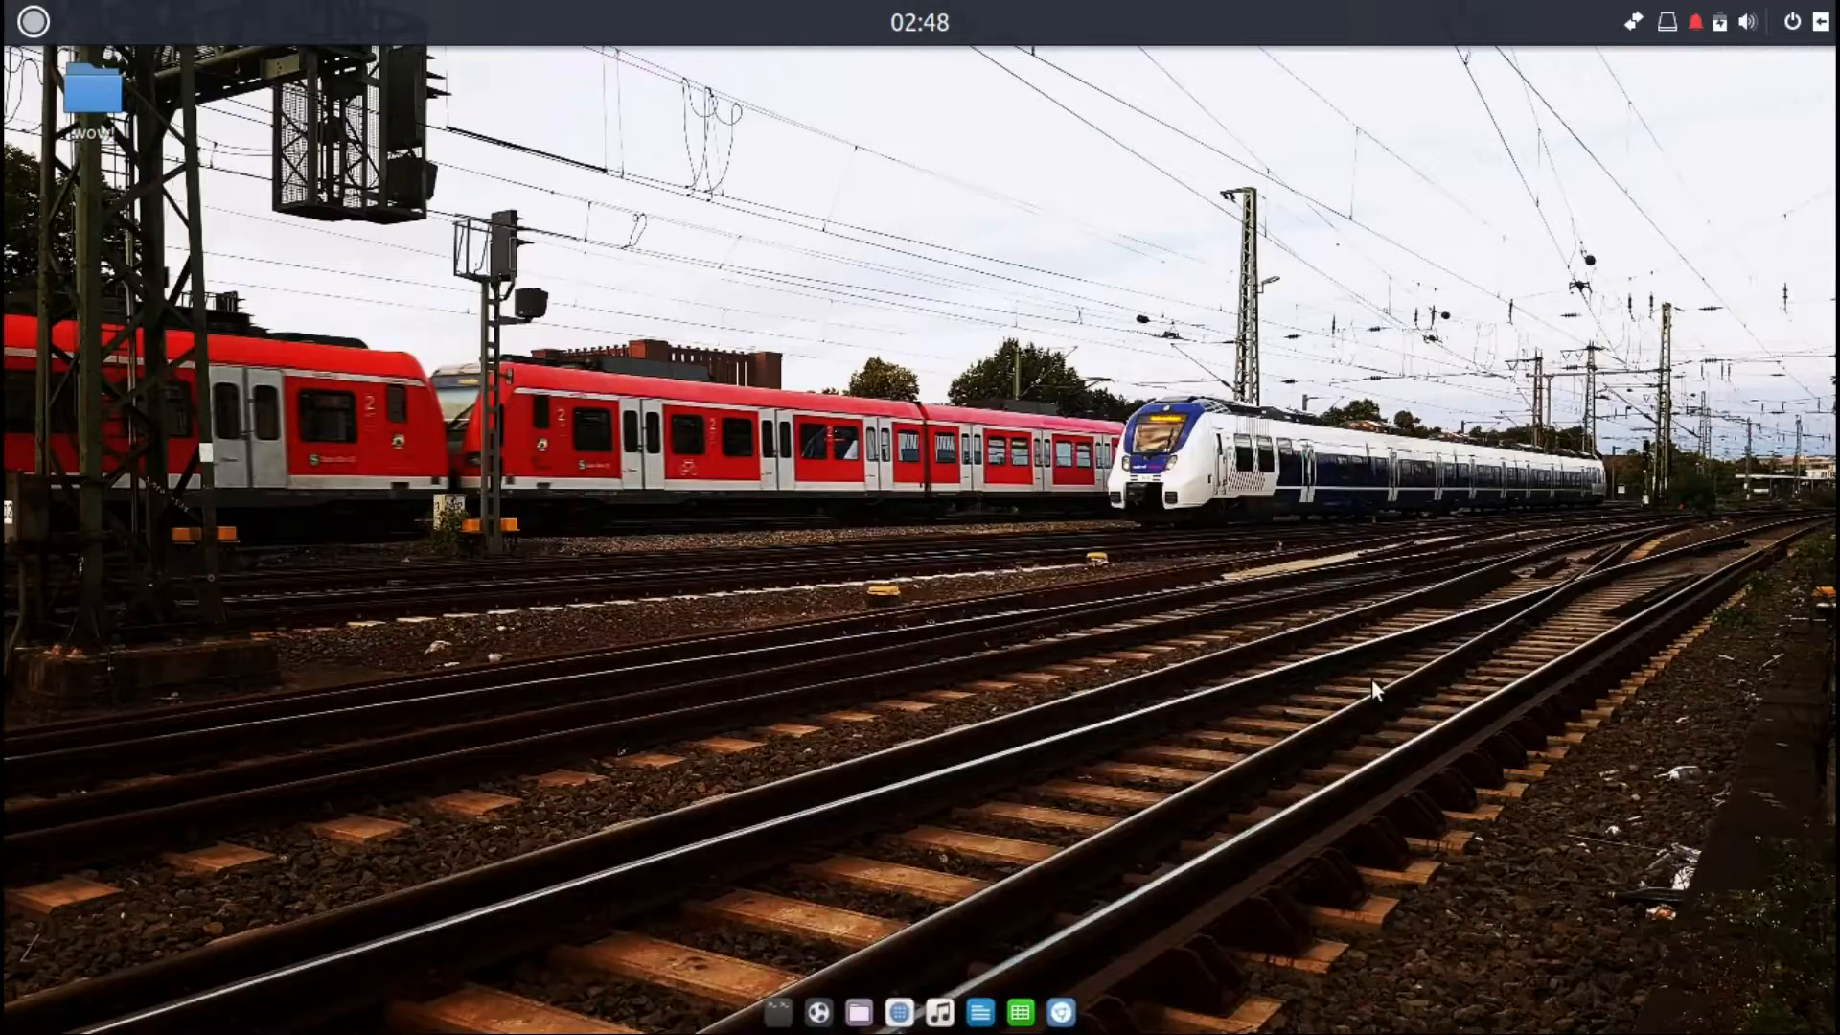
Step: Open and close the Terminix terminal, then unpin Budgie Welcome from the dock
left_click(778, 1012)
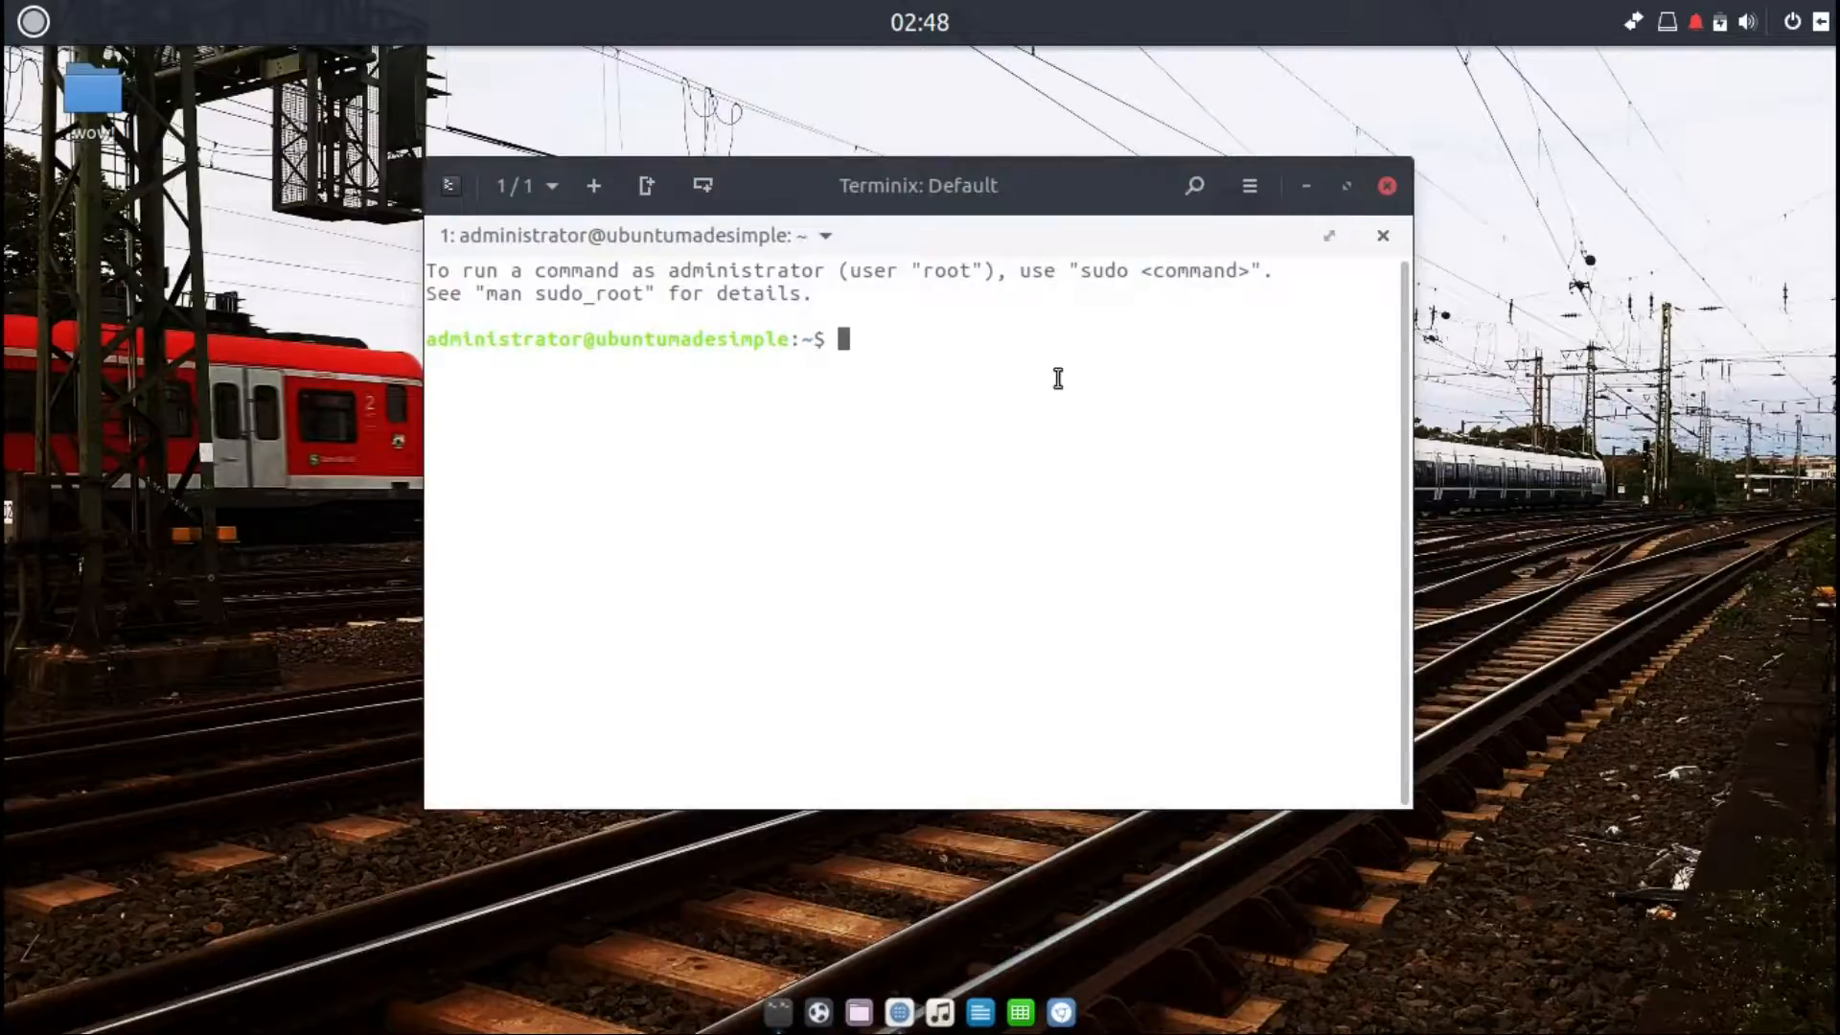
left_click(1389, 187)
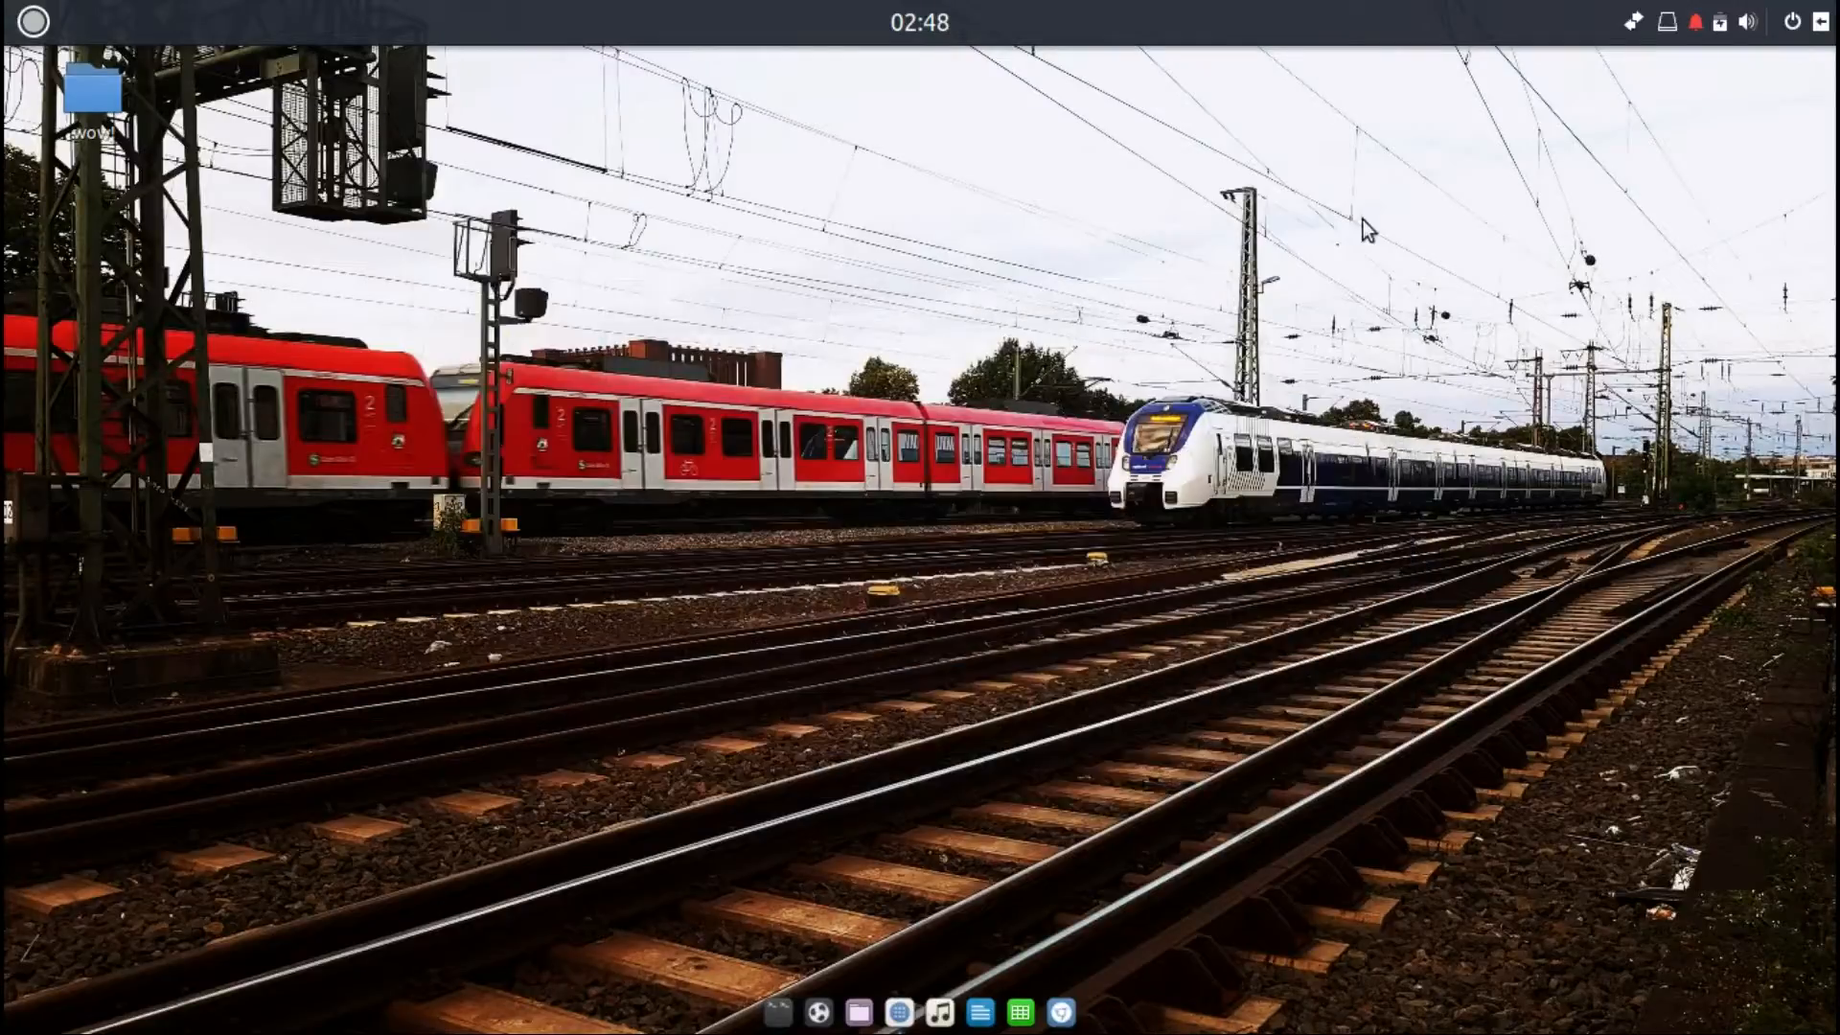
right_click(821, 1022)
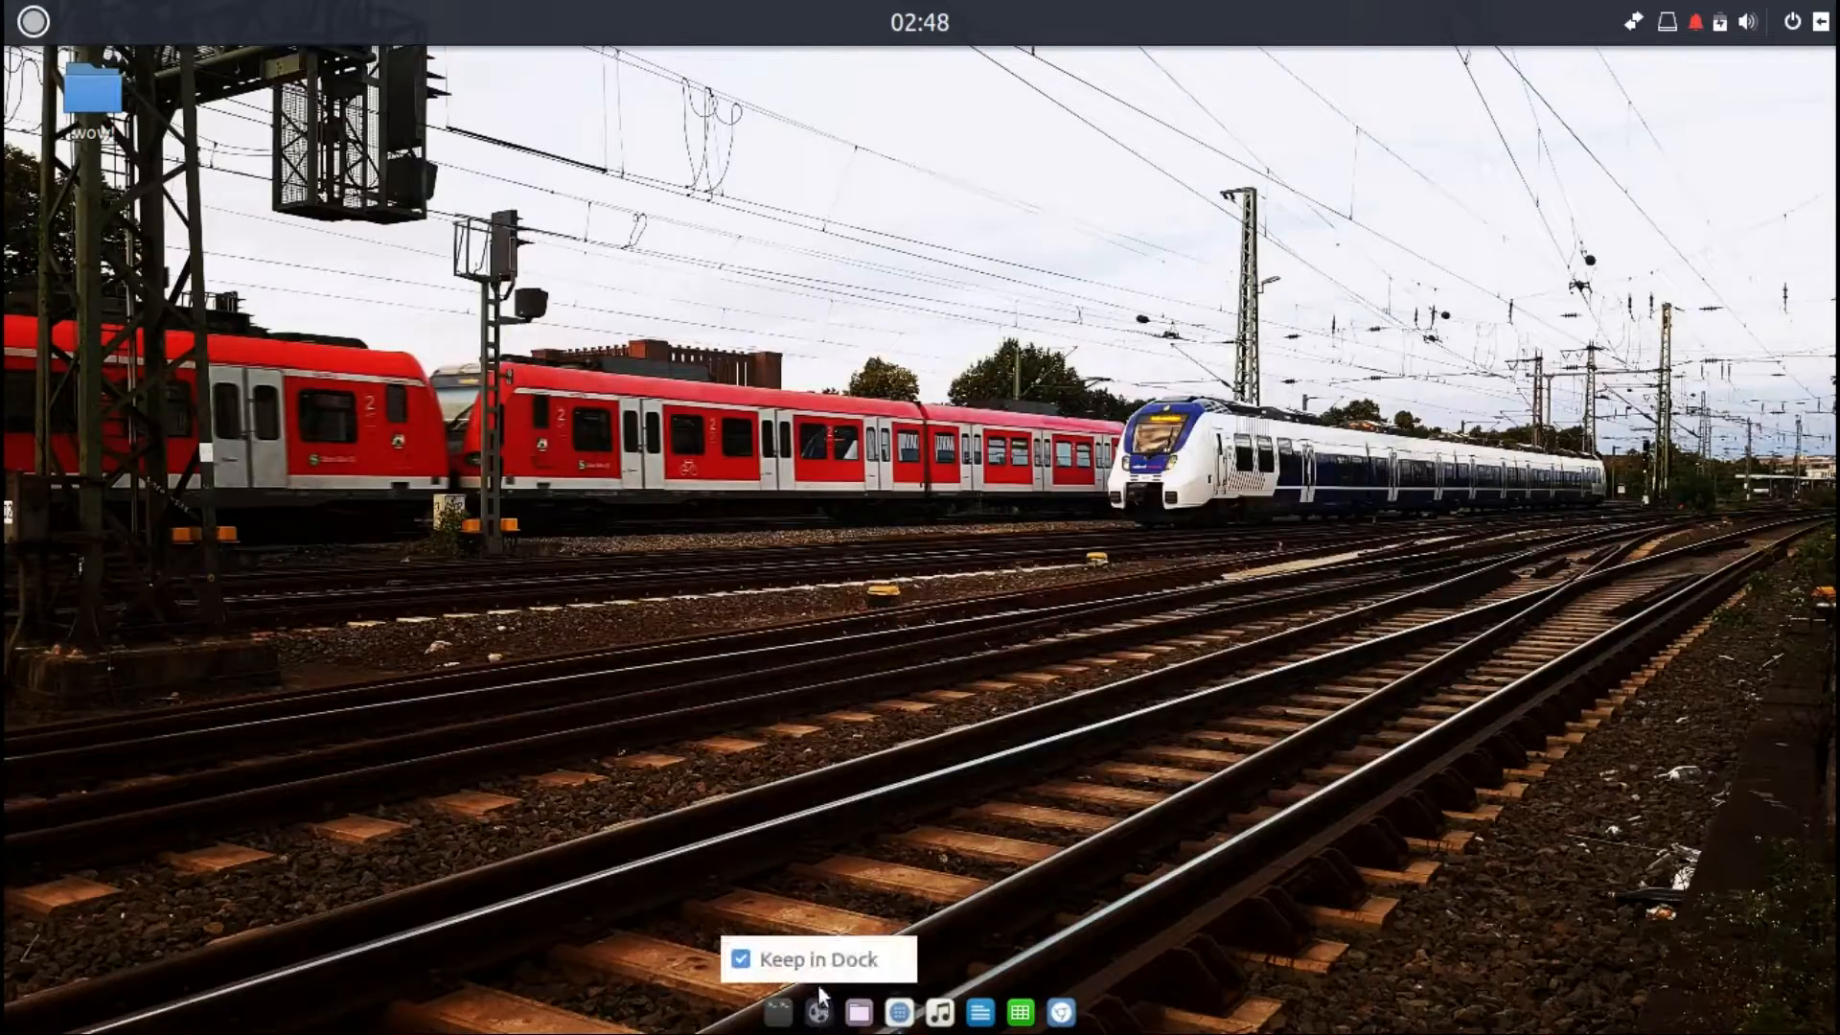
left_click(819, 954)
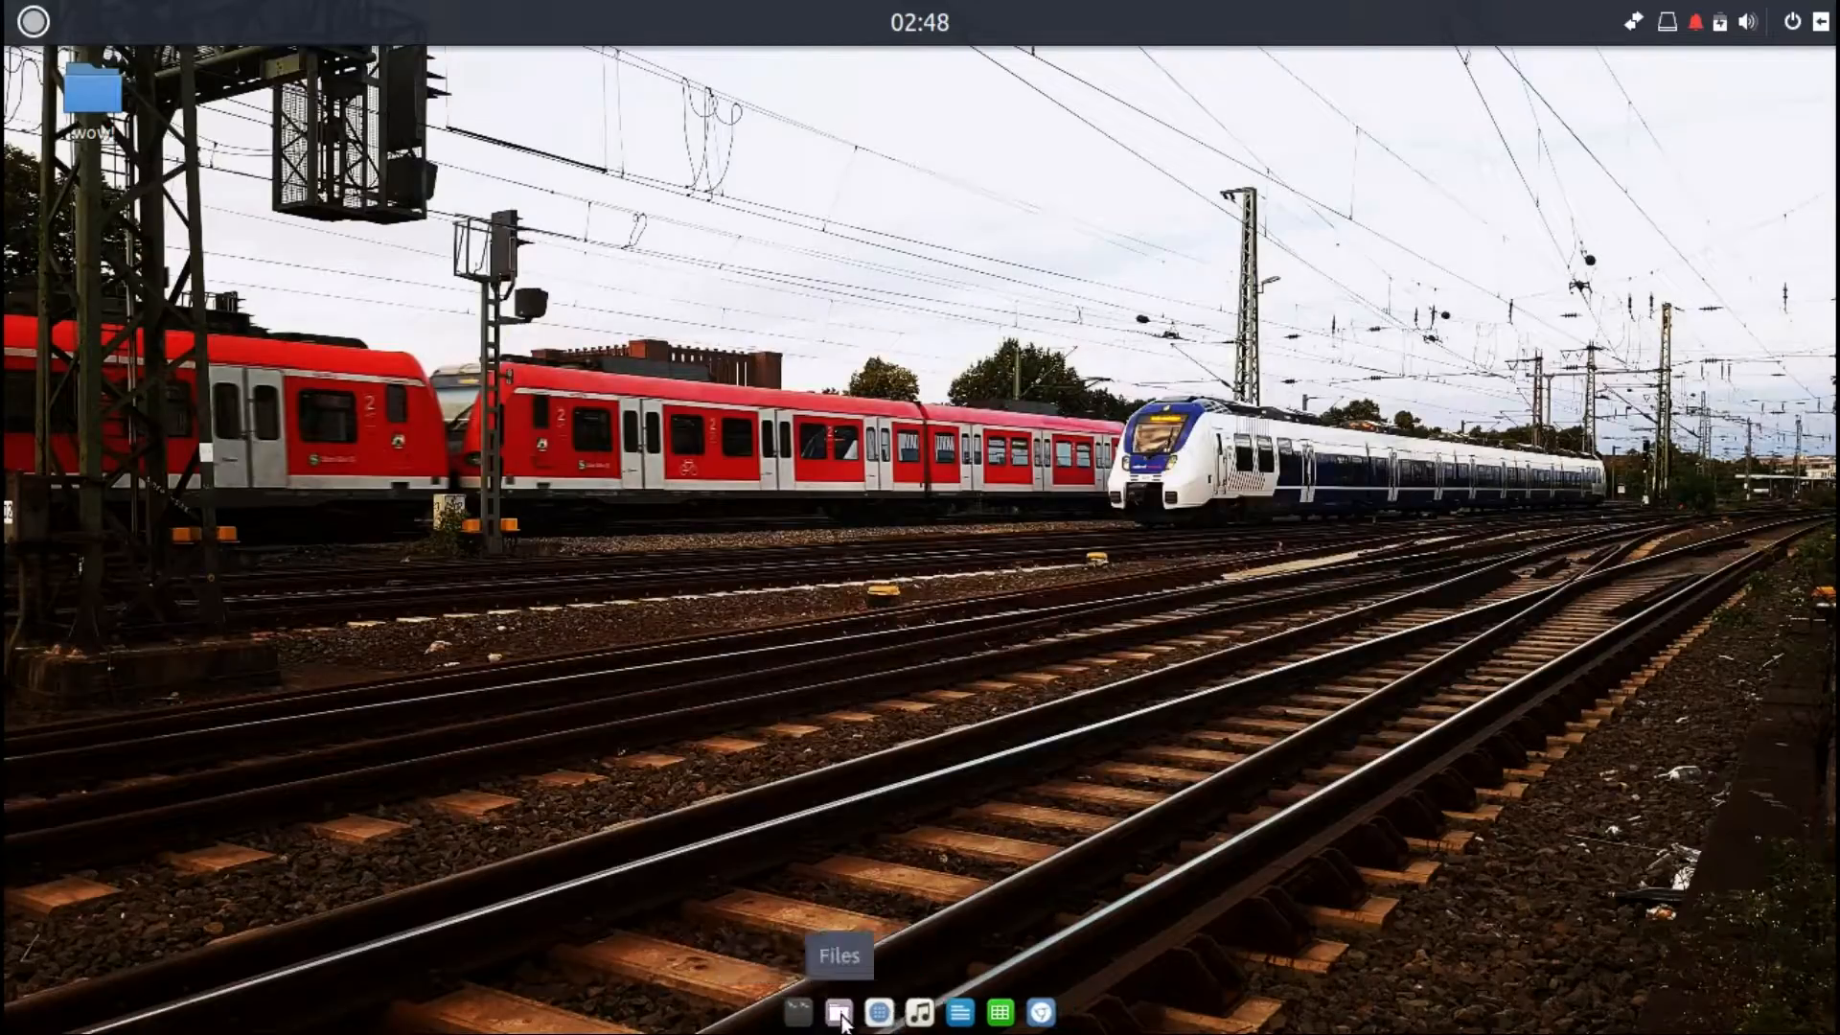
Step: Open Files and browse each sidebar location from Desktop through Other Locations, returning Home
left_click(841, 1013)
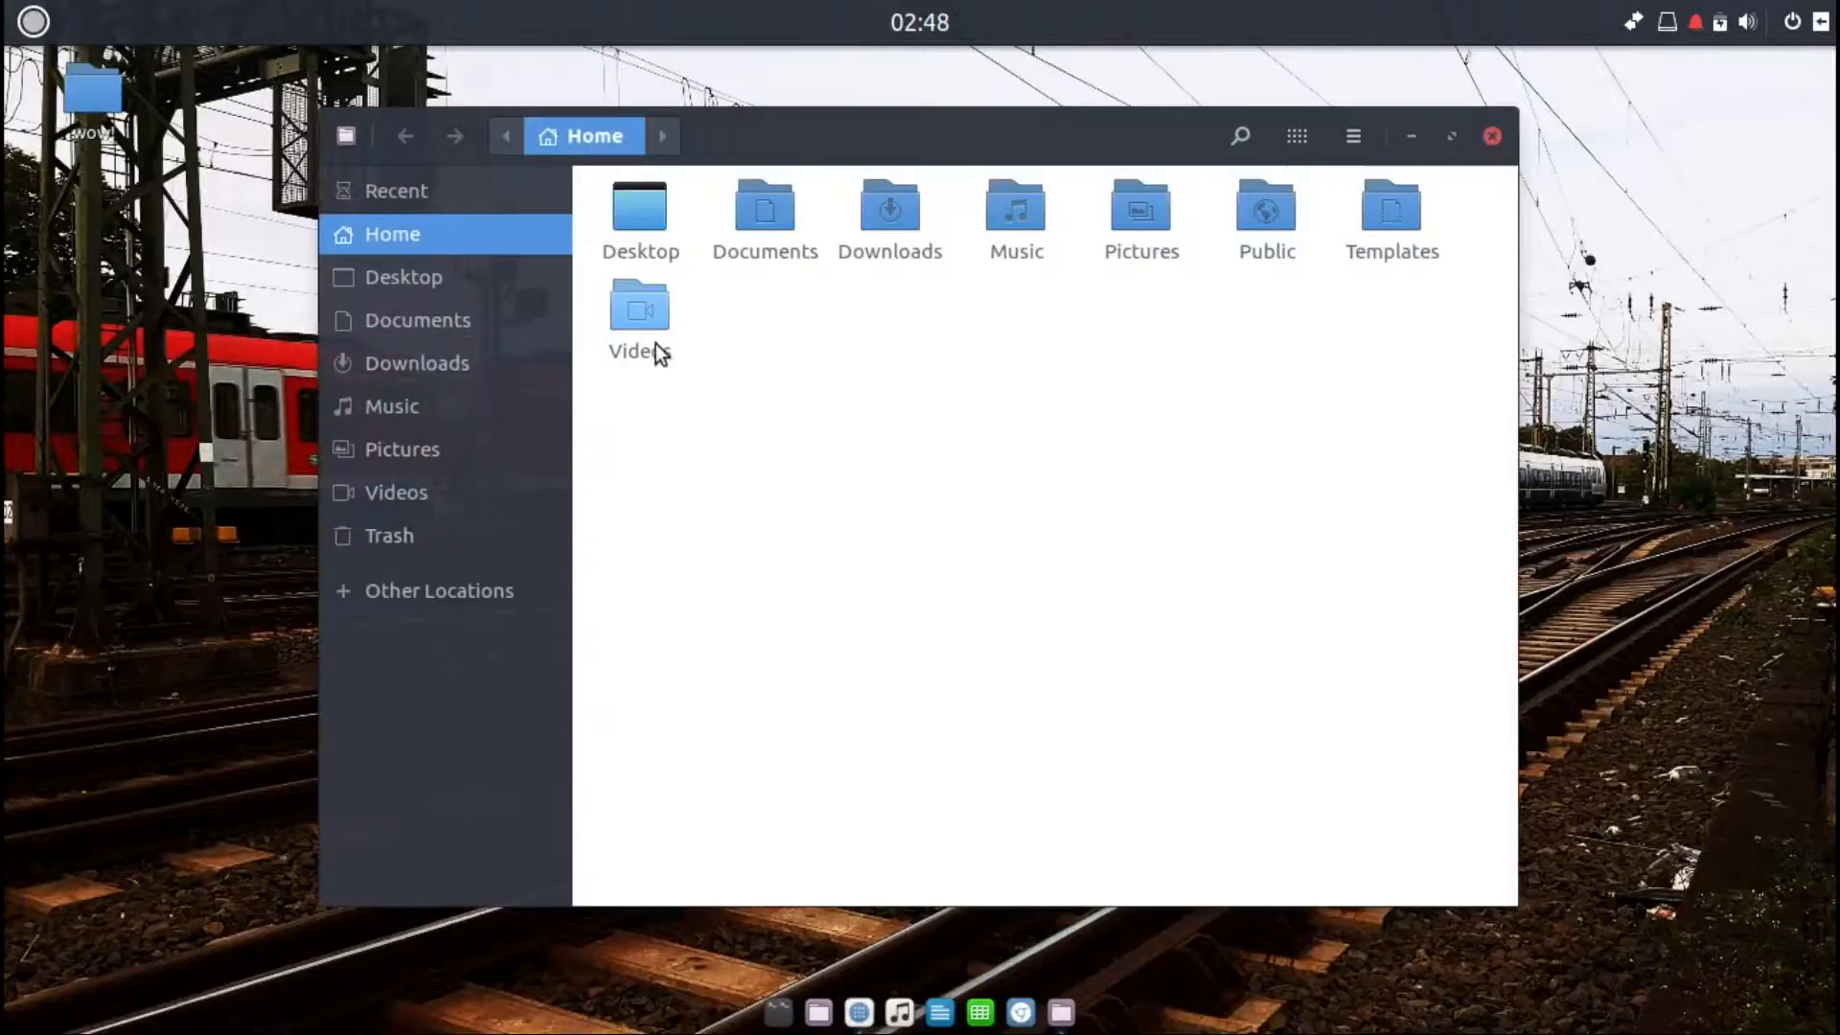
left_click(434, 278)
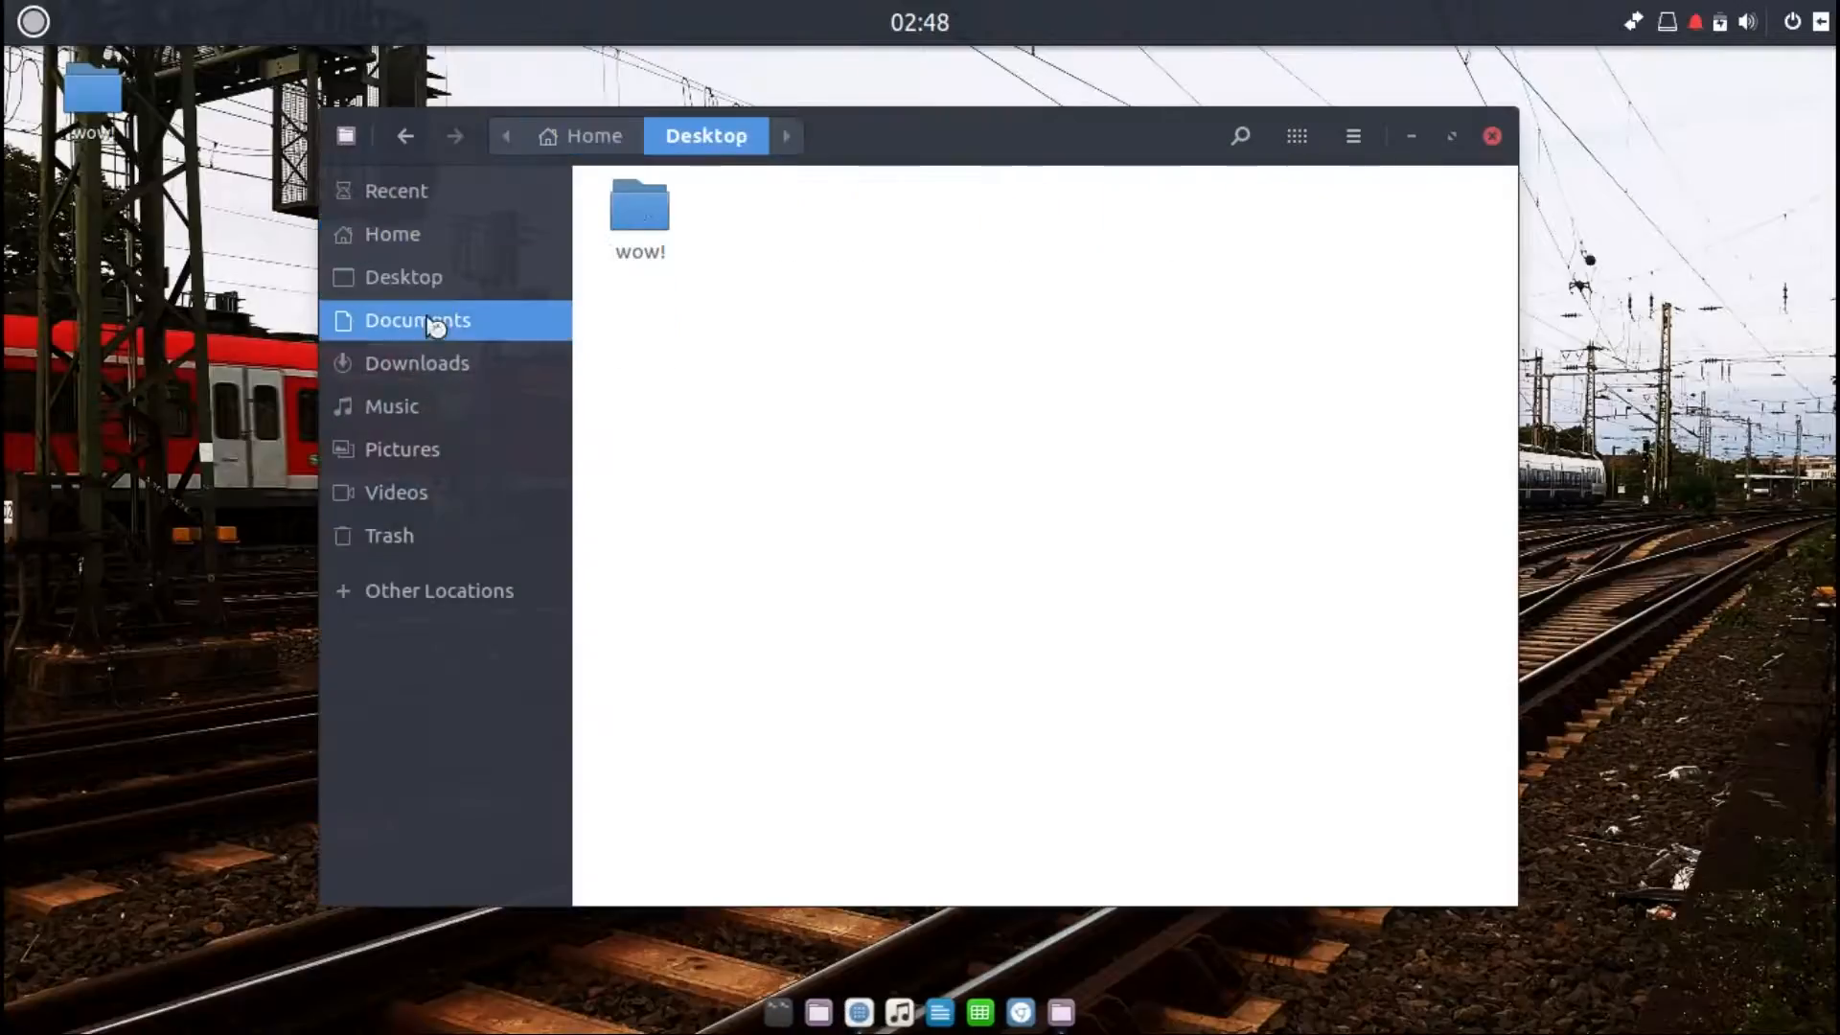
left_click(427, 322)
left_click(434, 362)
left_click(428, 406)
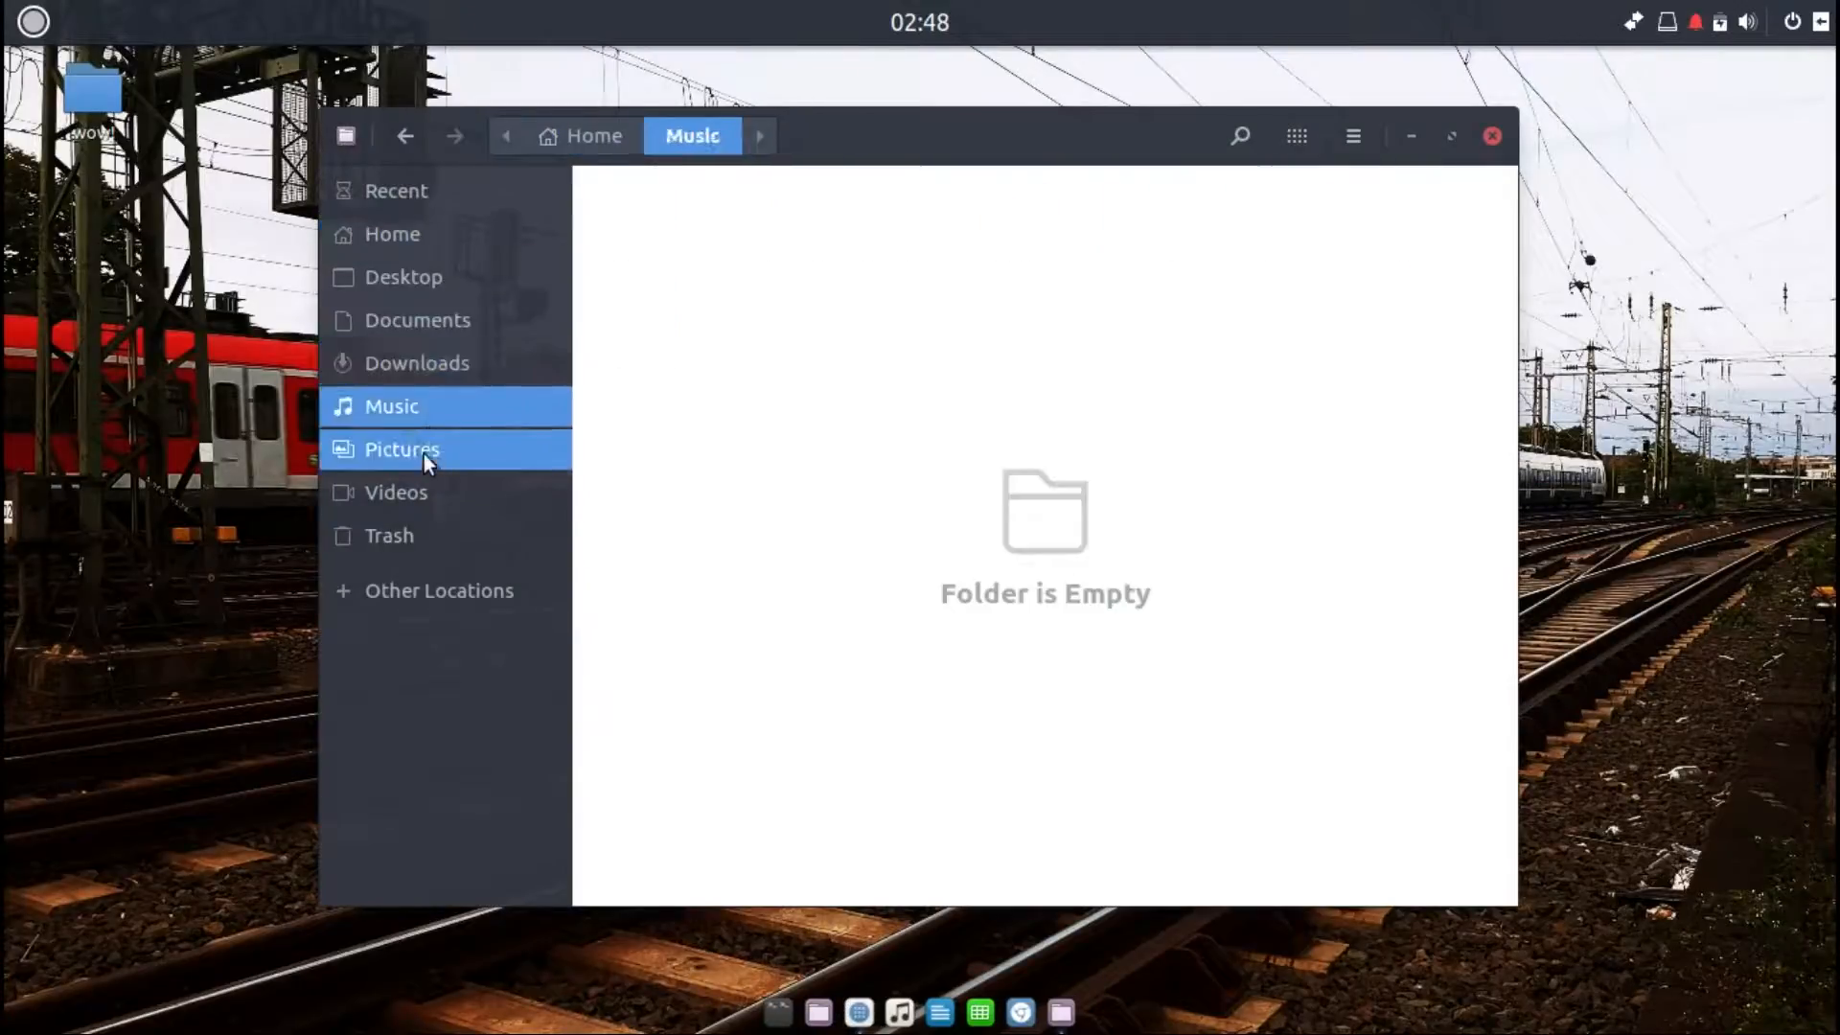
left_click(424, 450)
left_click(423, 492)
left_click(417, 535)
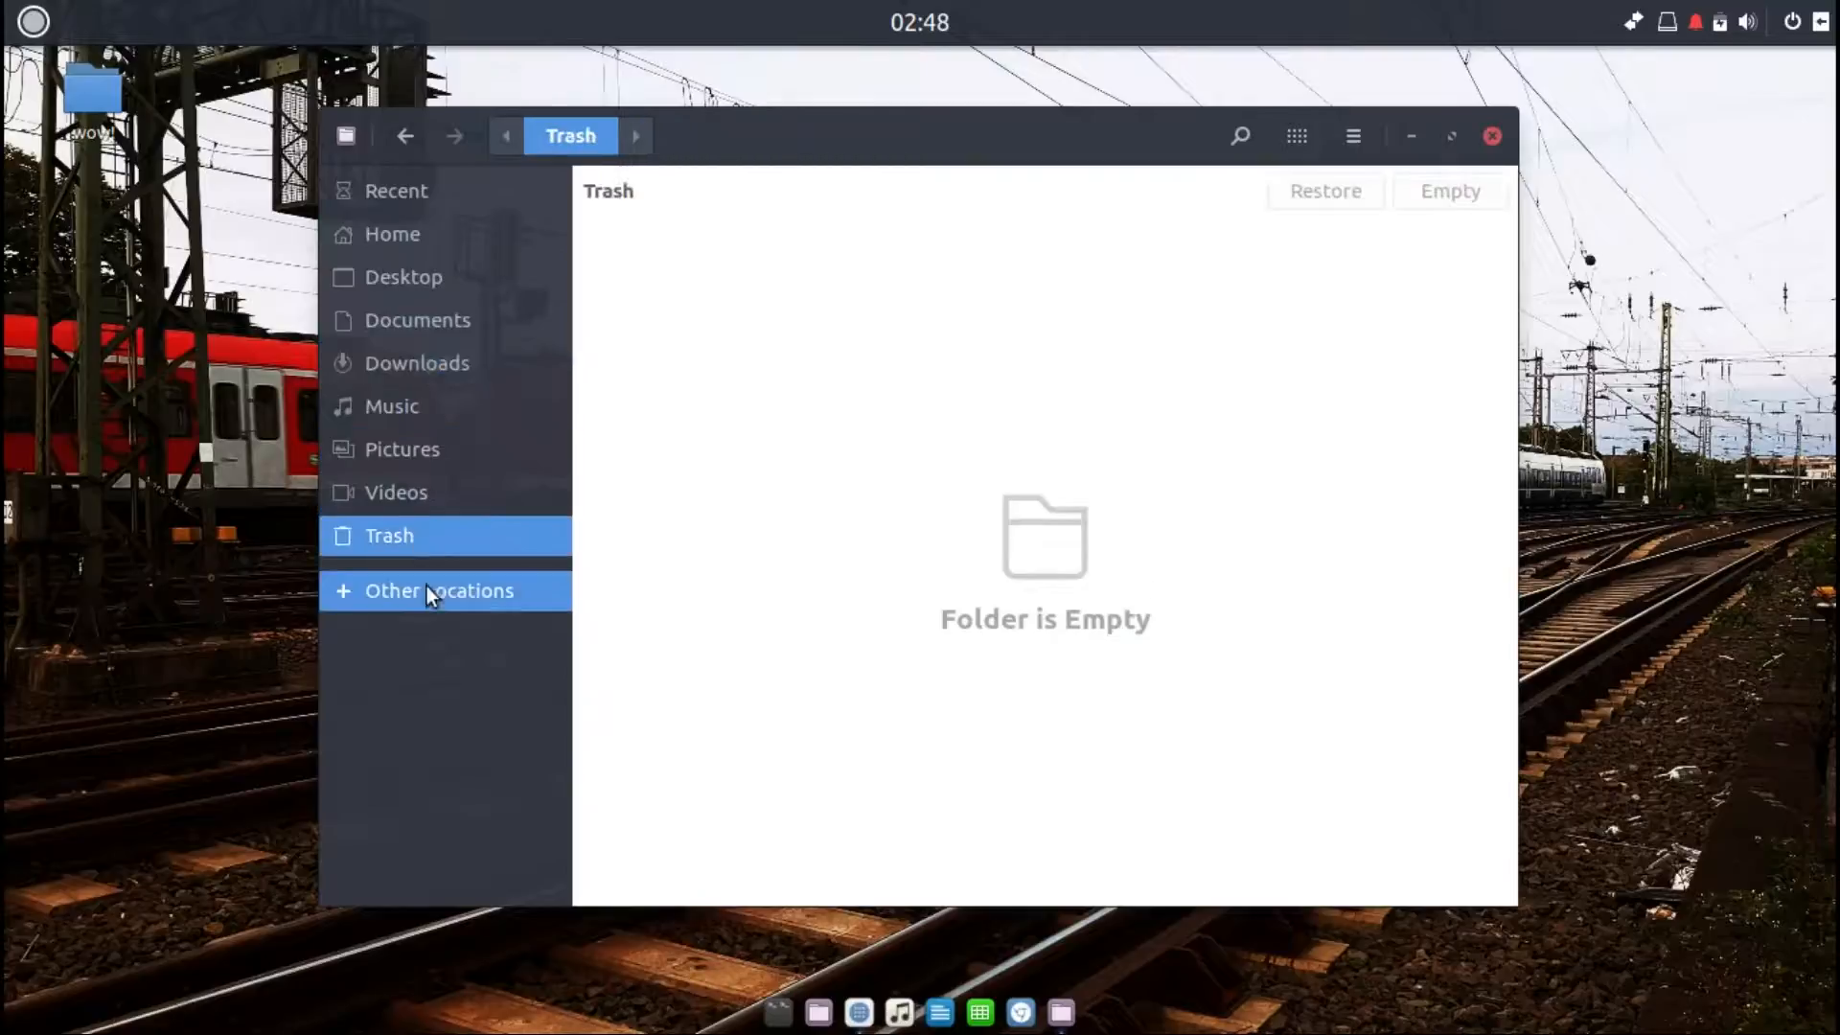
left_click(428, 590)
left_click(671, 246)
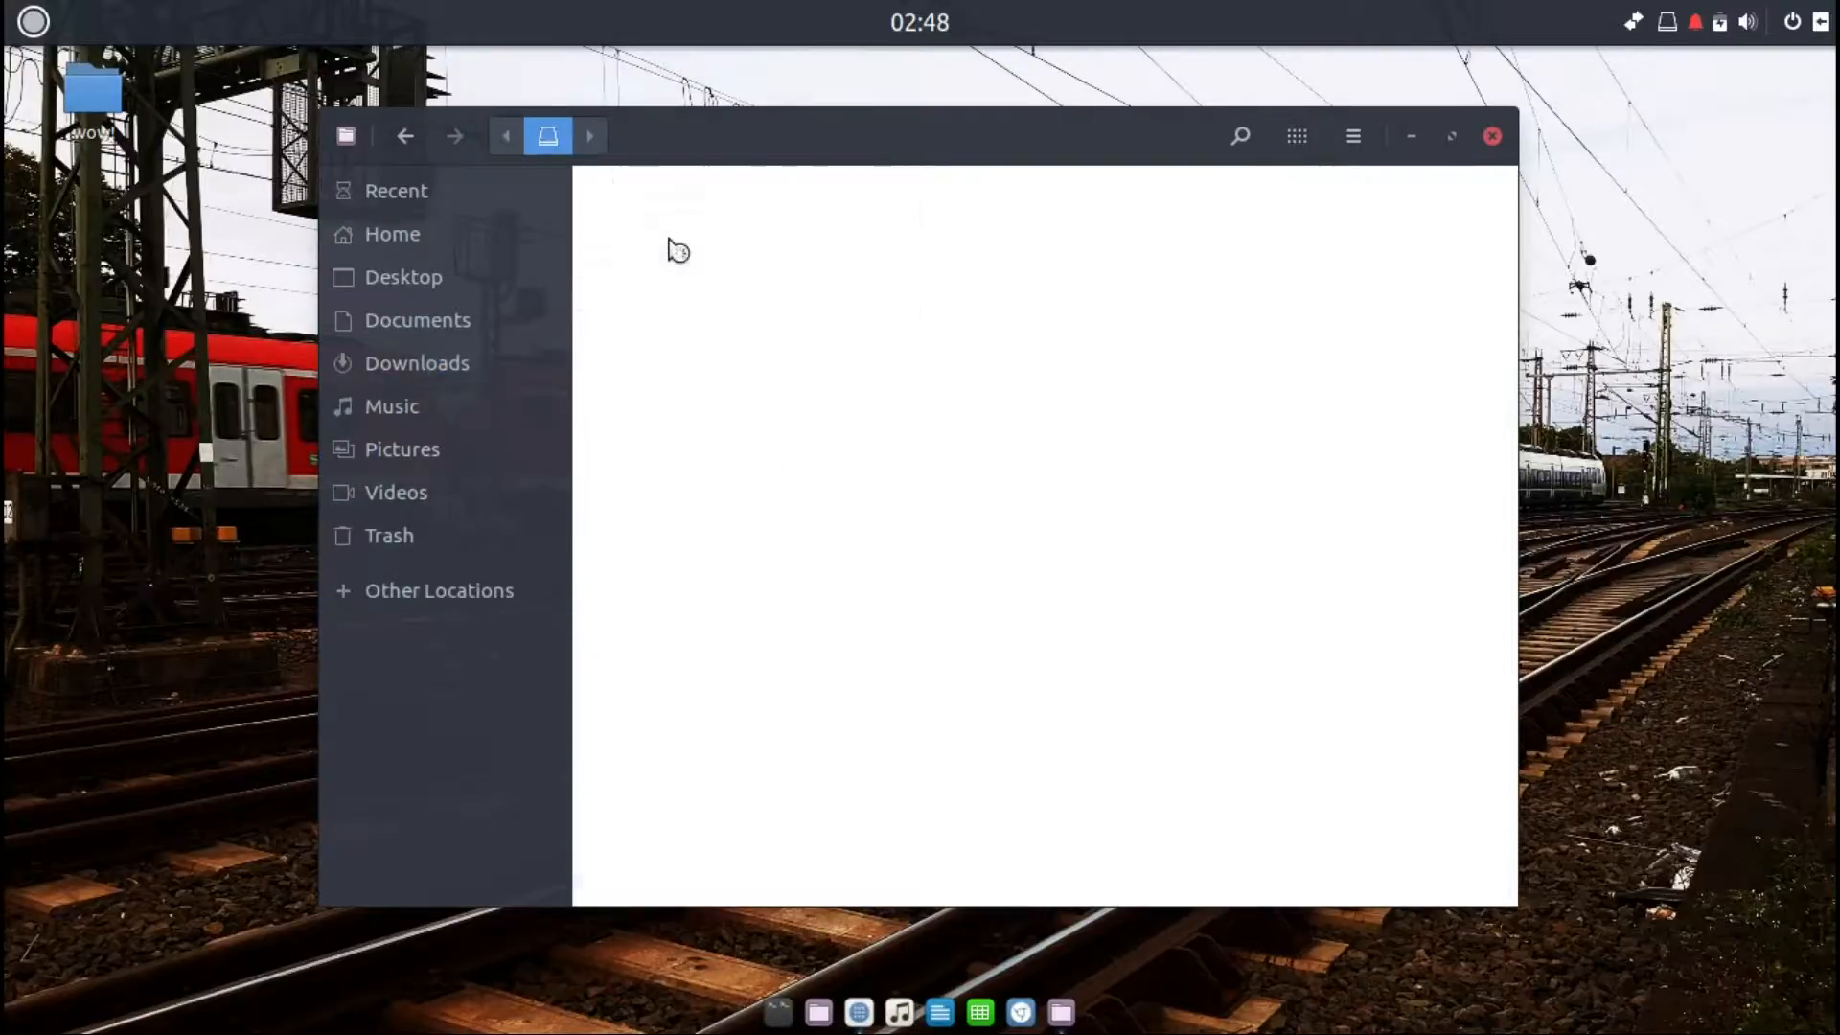
left_click(405, 136)
left_click(372, 249)
Step: Open the Files About dialog and close it
left_click(347, 136)
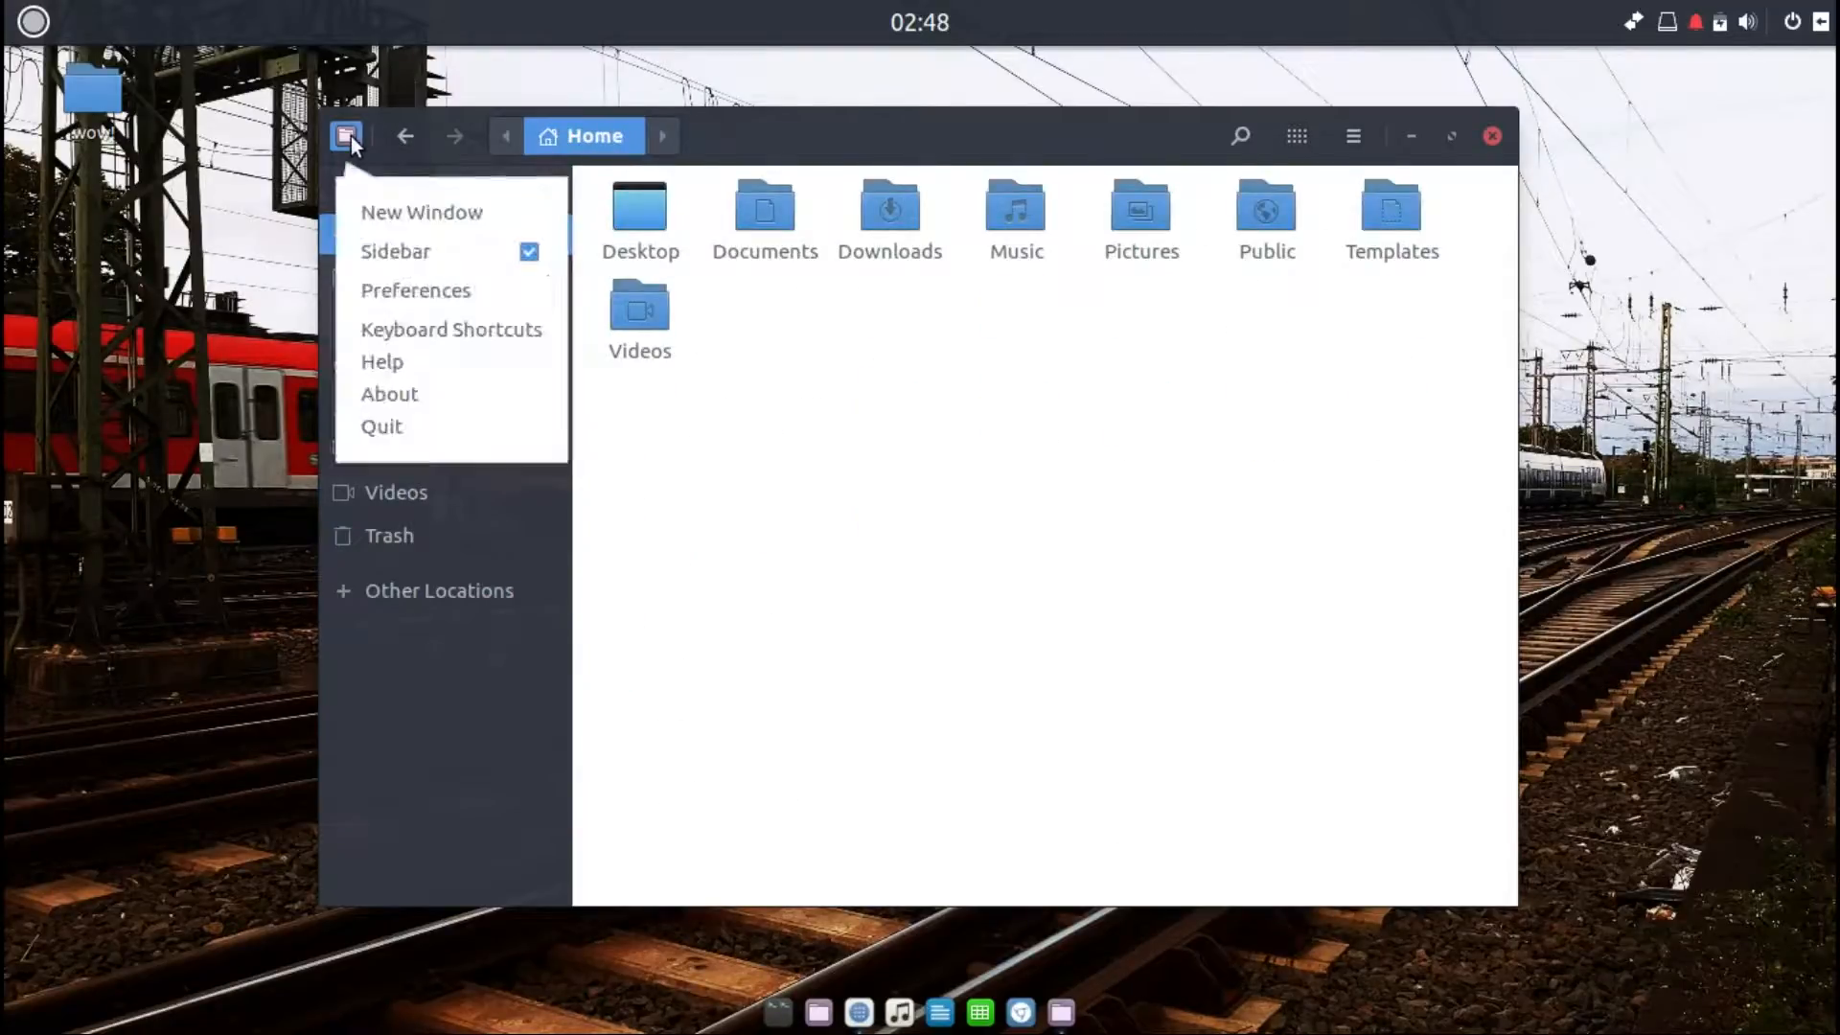
left_click(395, 403)
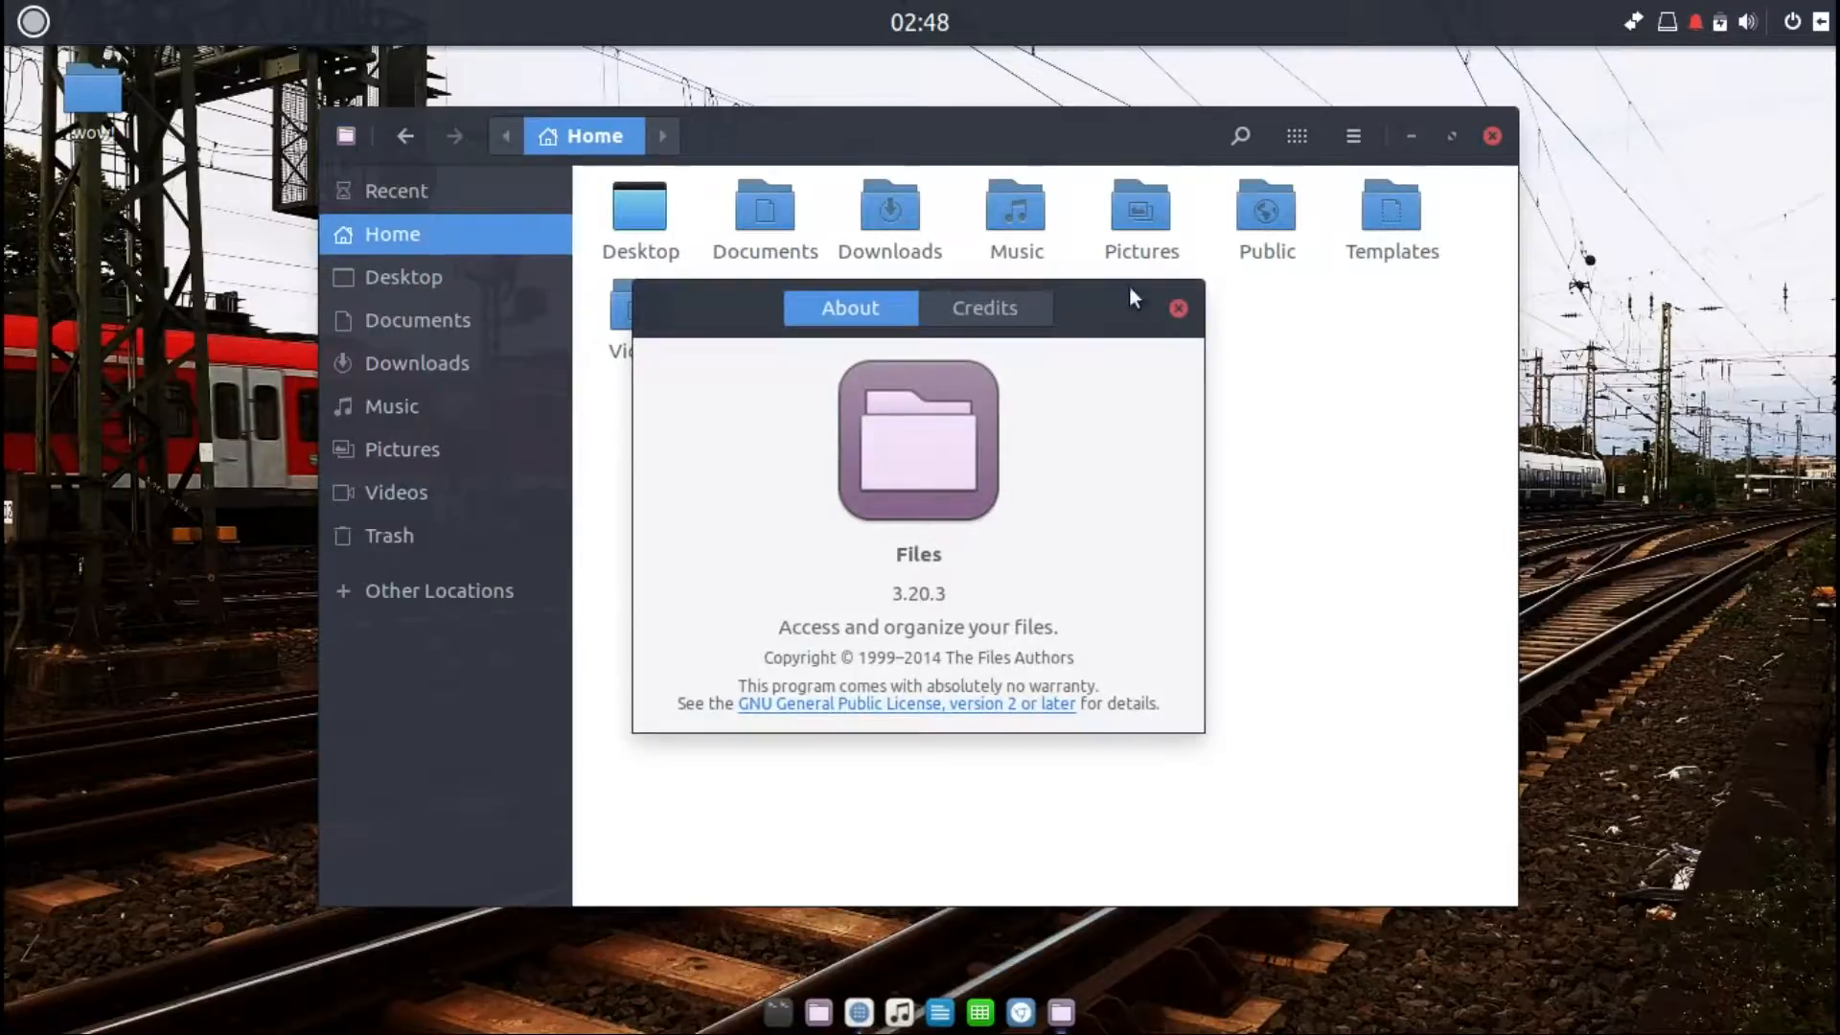
left_click(1179, 308)
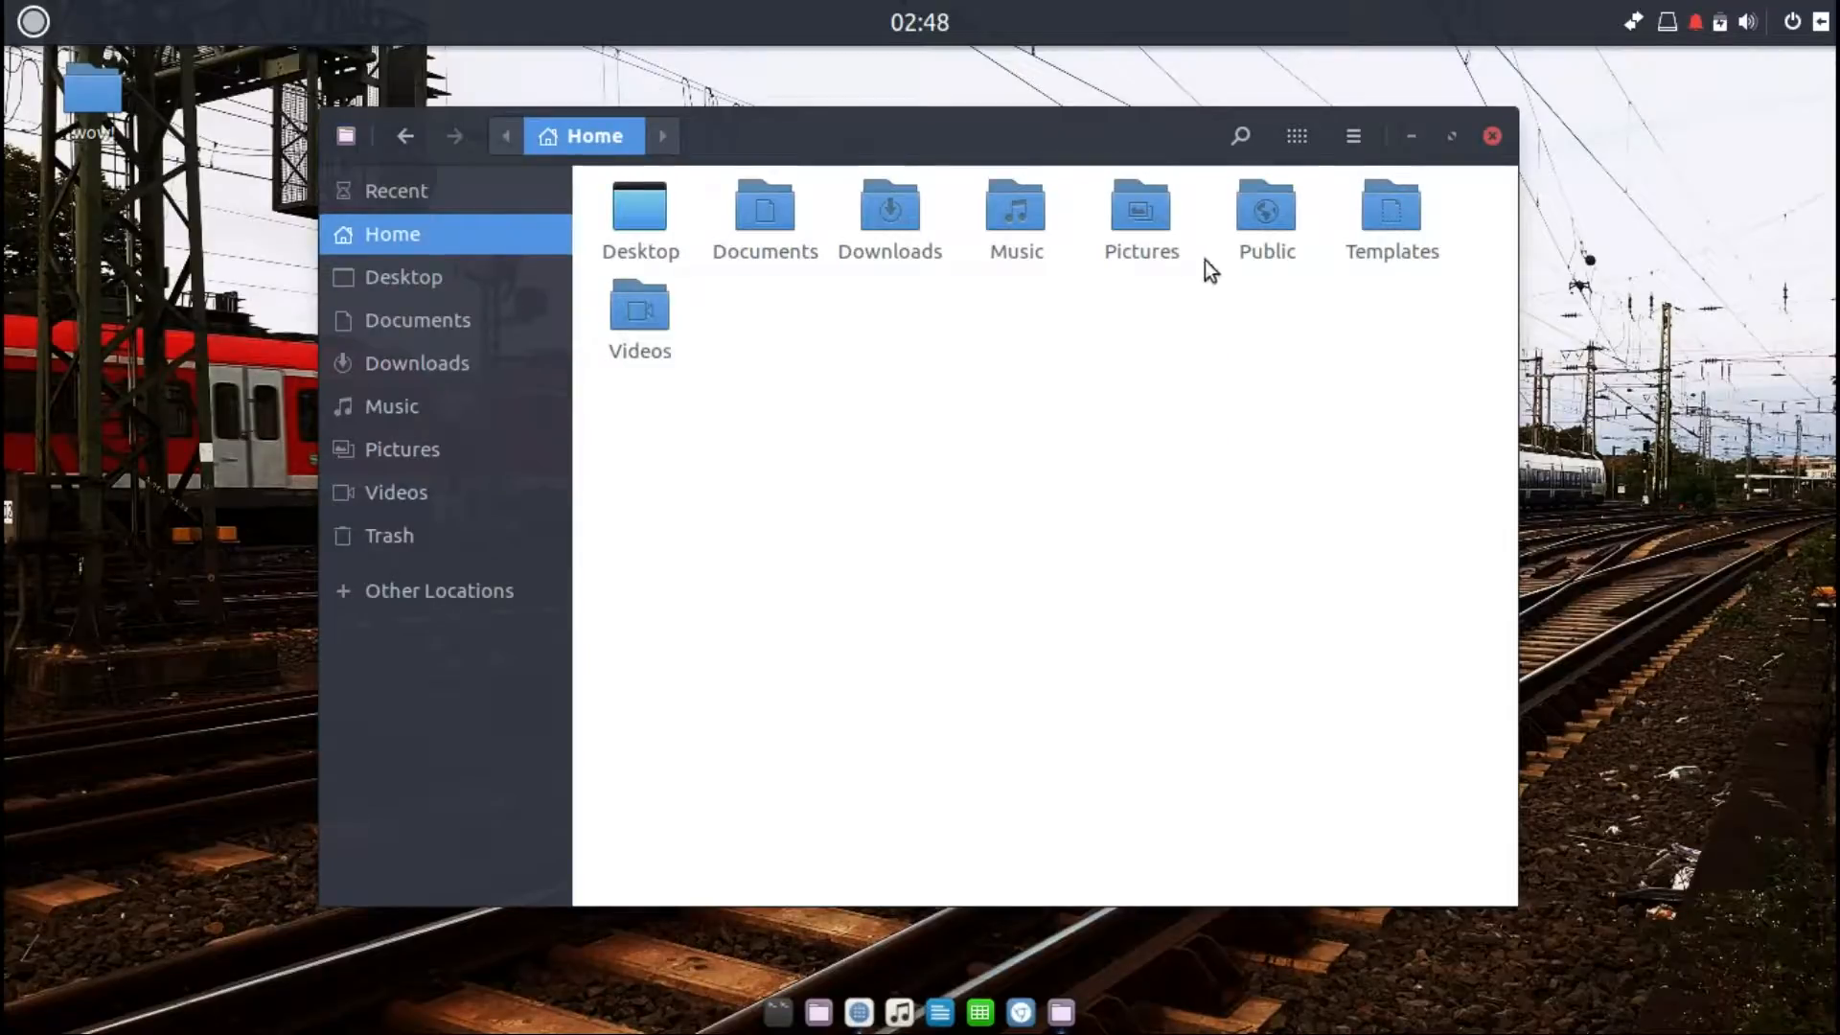
Step: Switch the Files window from icon view to list view
left_click(1221, 140)
left_click(1221, 137)
left_click(1284, 139)
left_click(1340, 218)
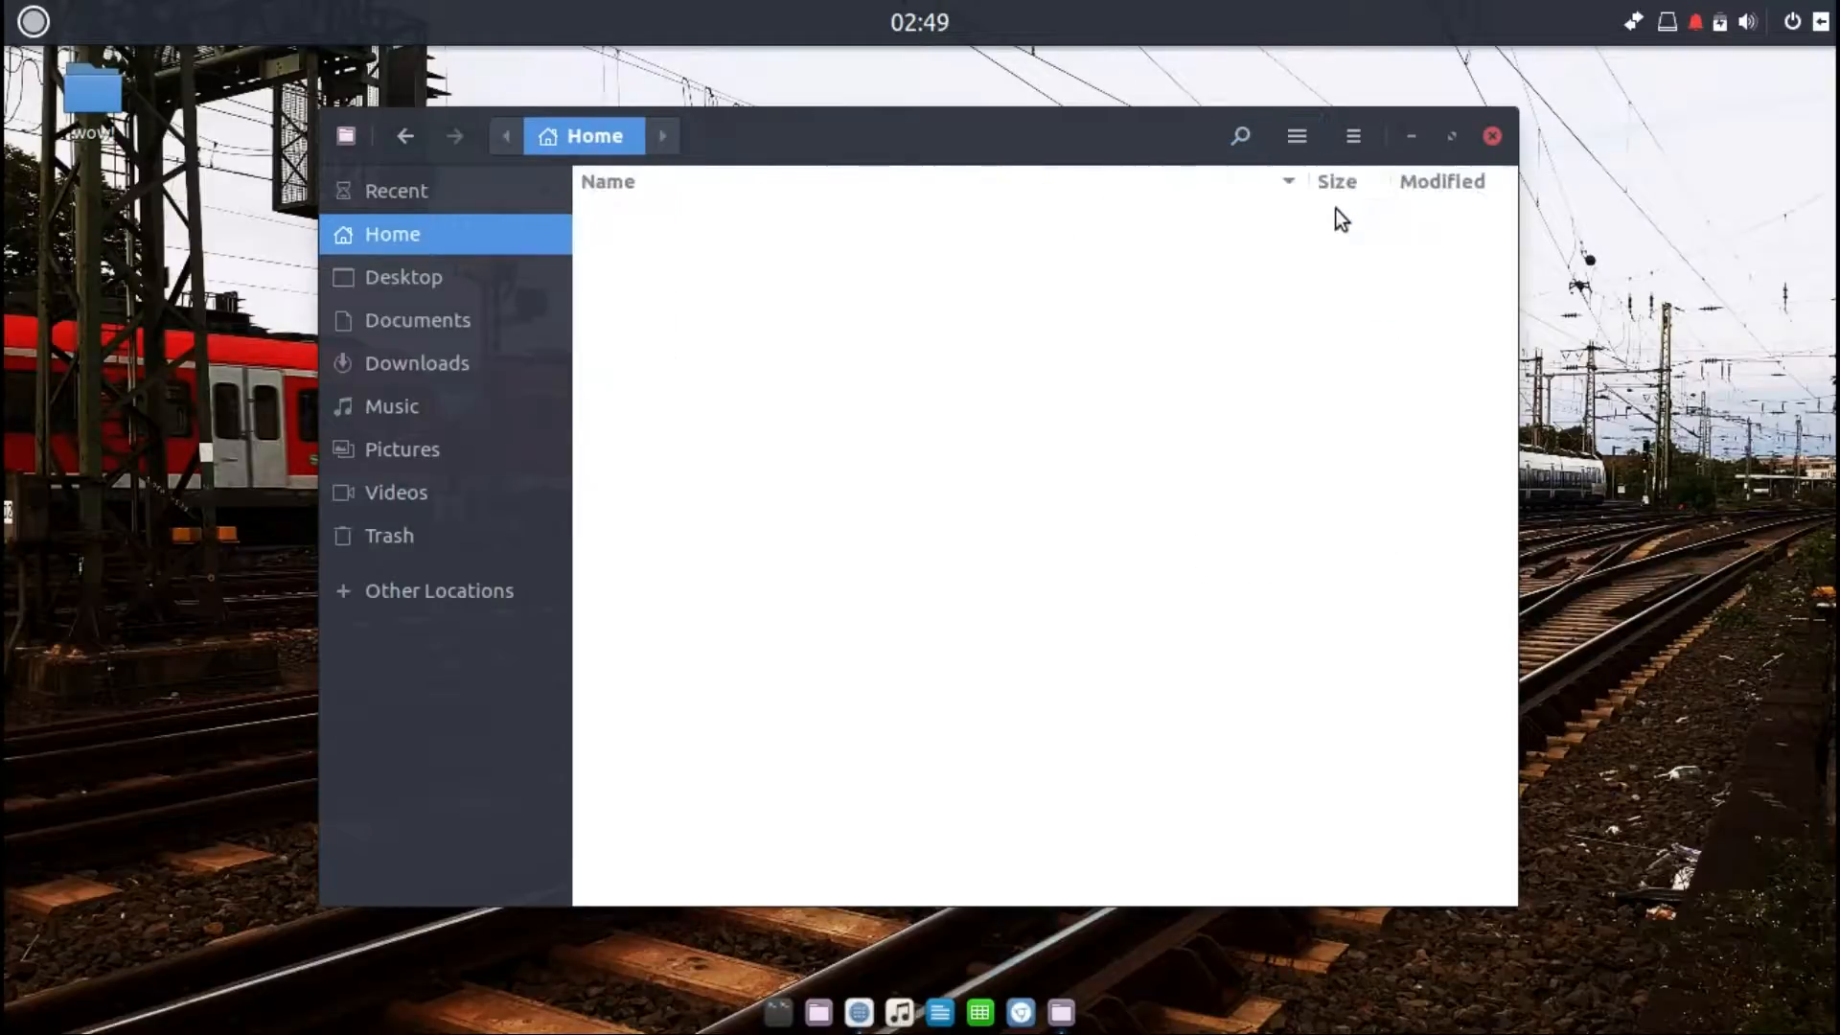
Step: Switch the Files window back from list view to icon view
left_click(1289, 135)
left_click(1246, 205)
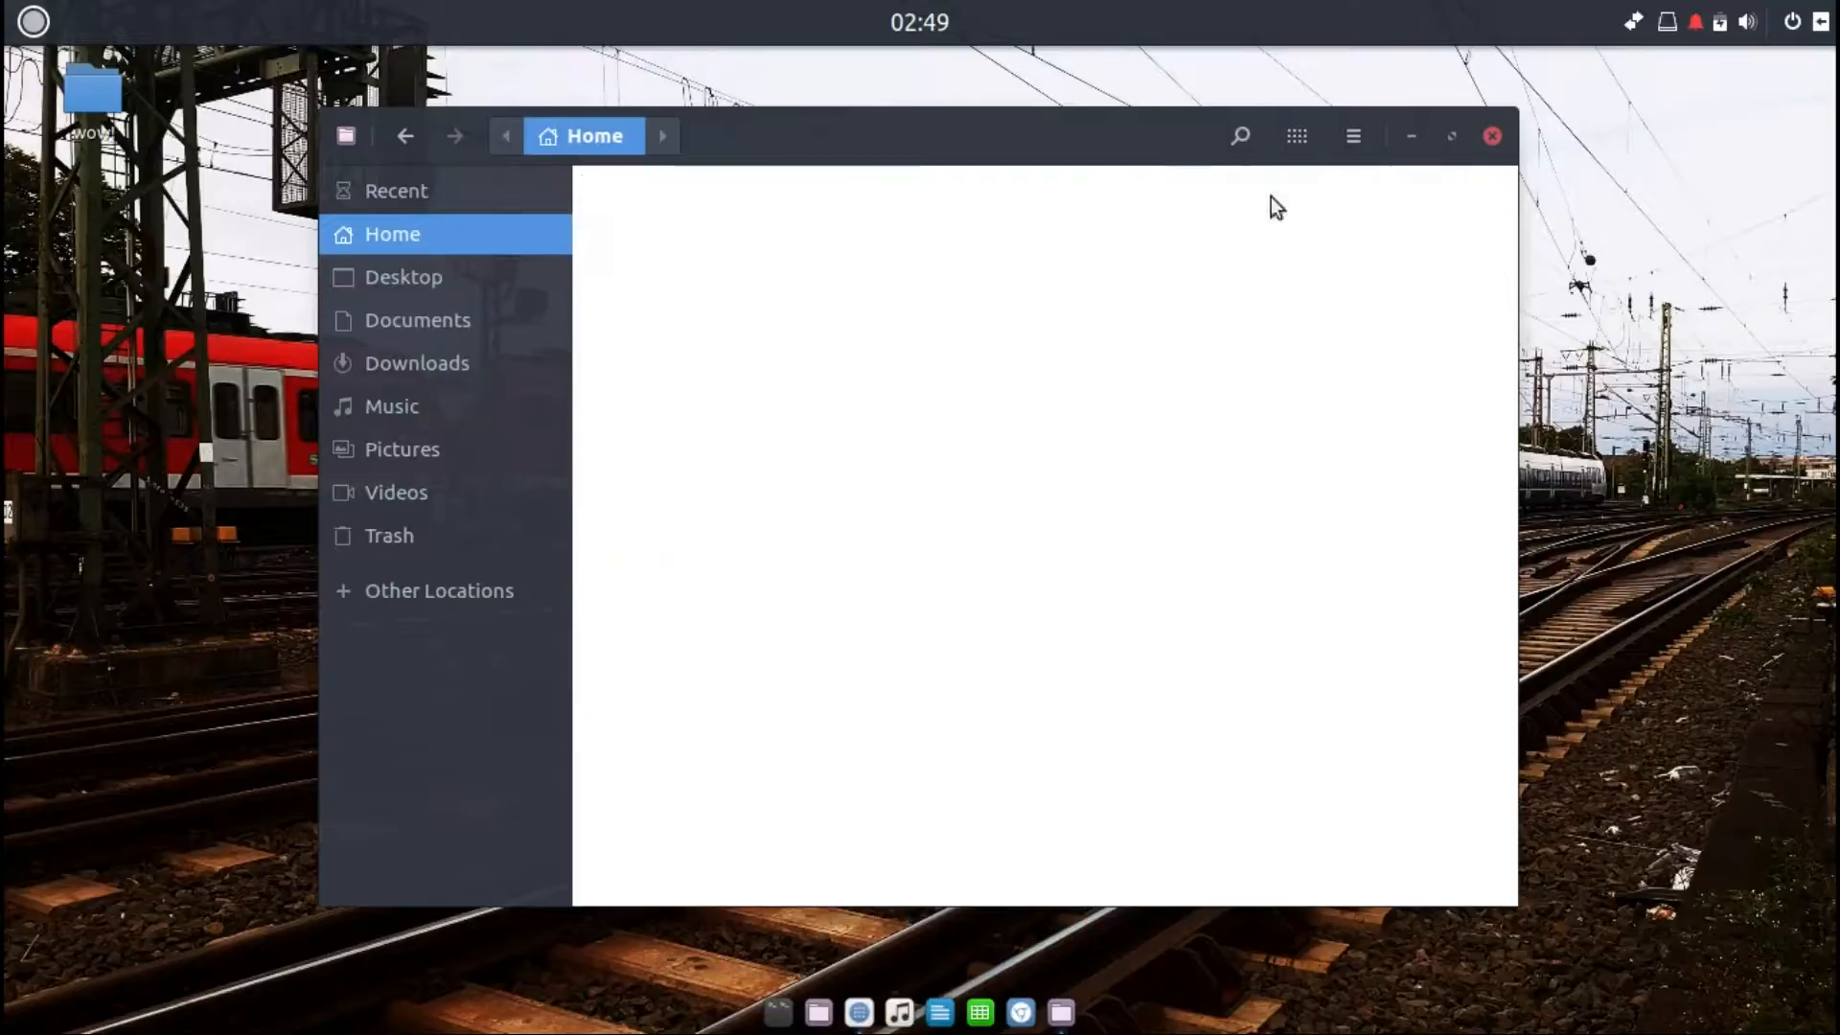
left_click(1345, 136)
left_click(1345, 136)
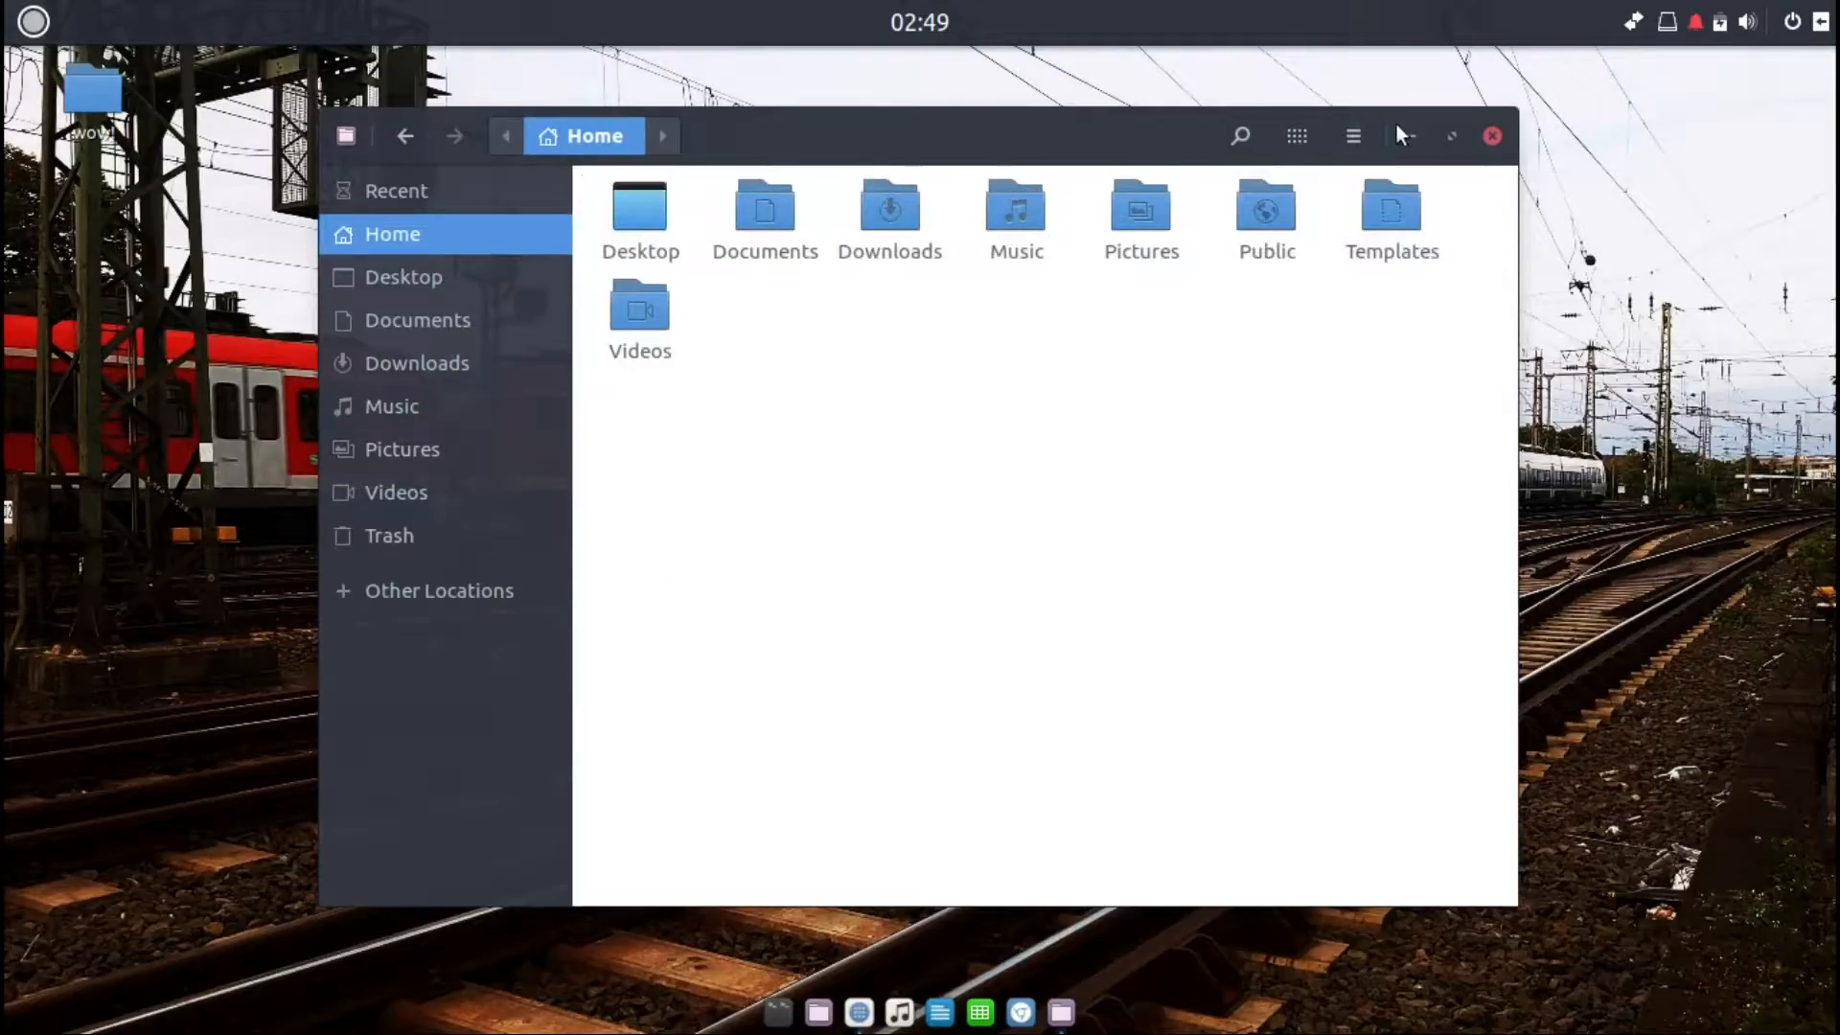
Step: Maximize the Files window and then close it
left_click(1453, 137)
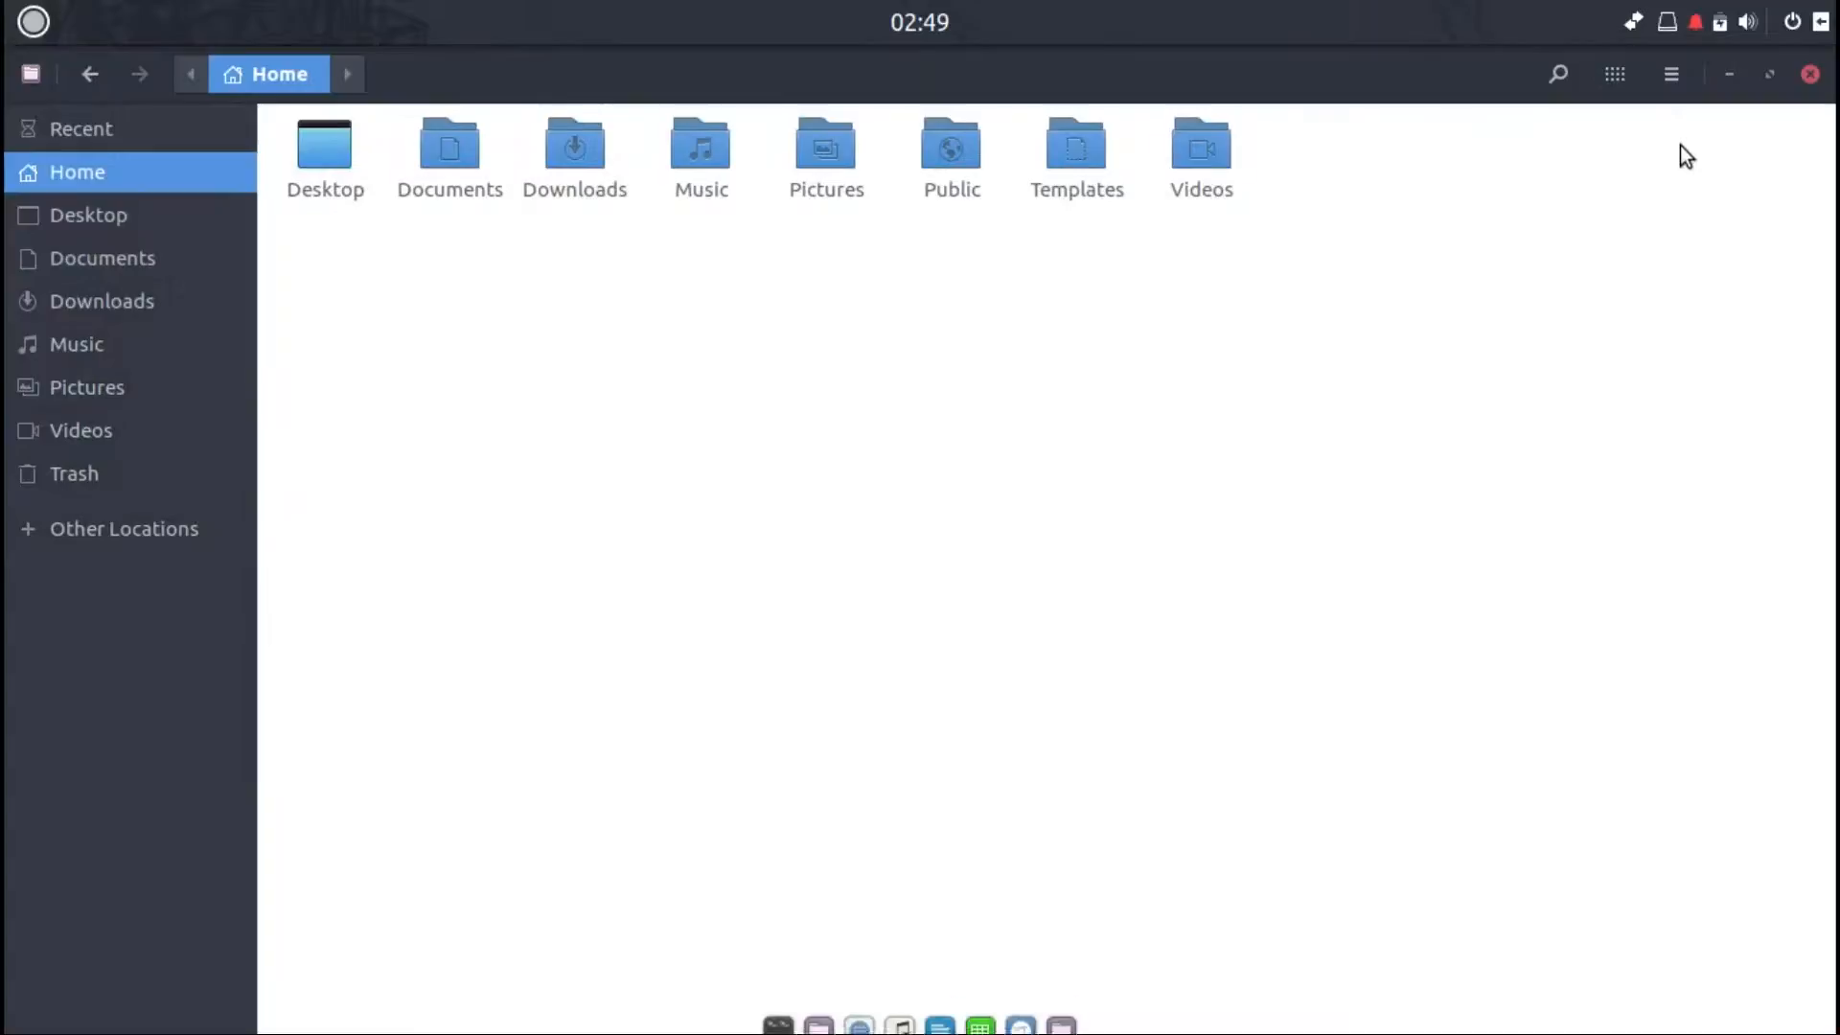
left_click(1807, 75)
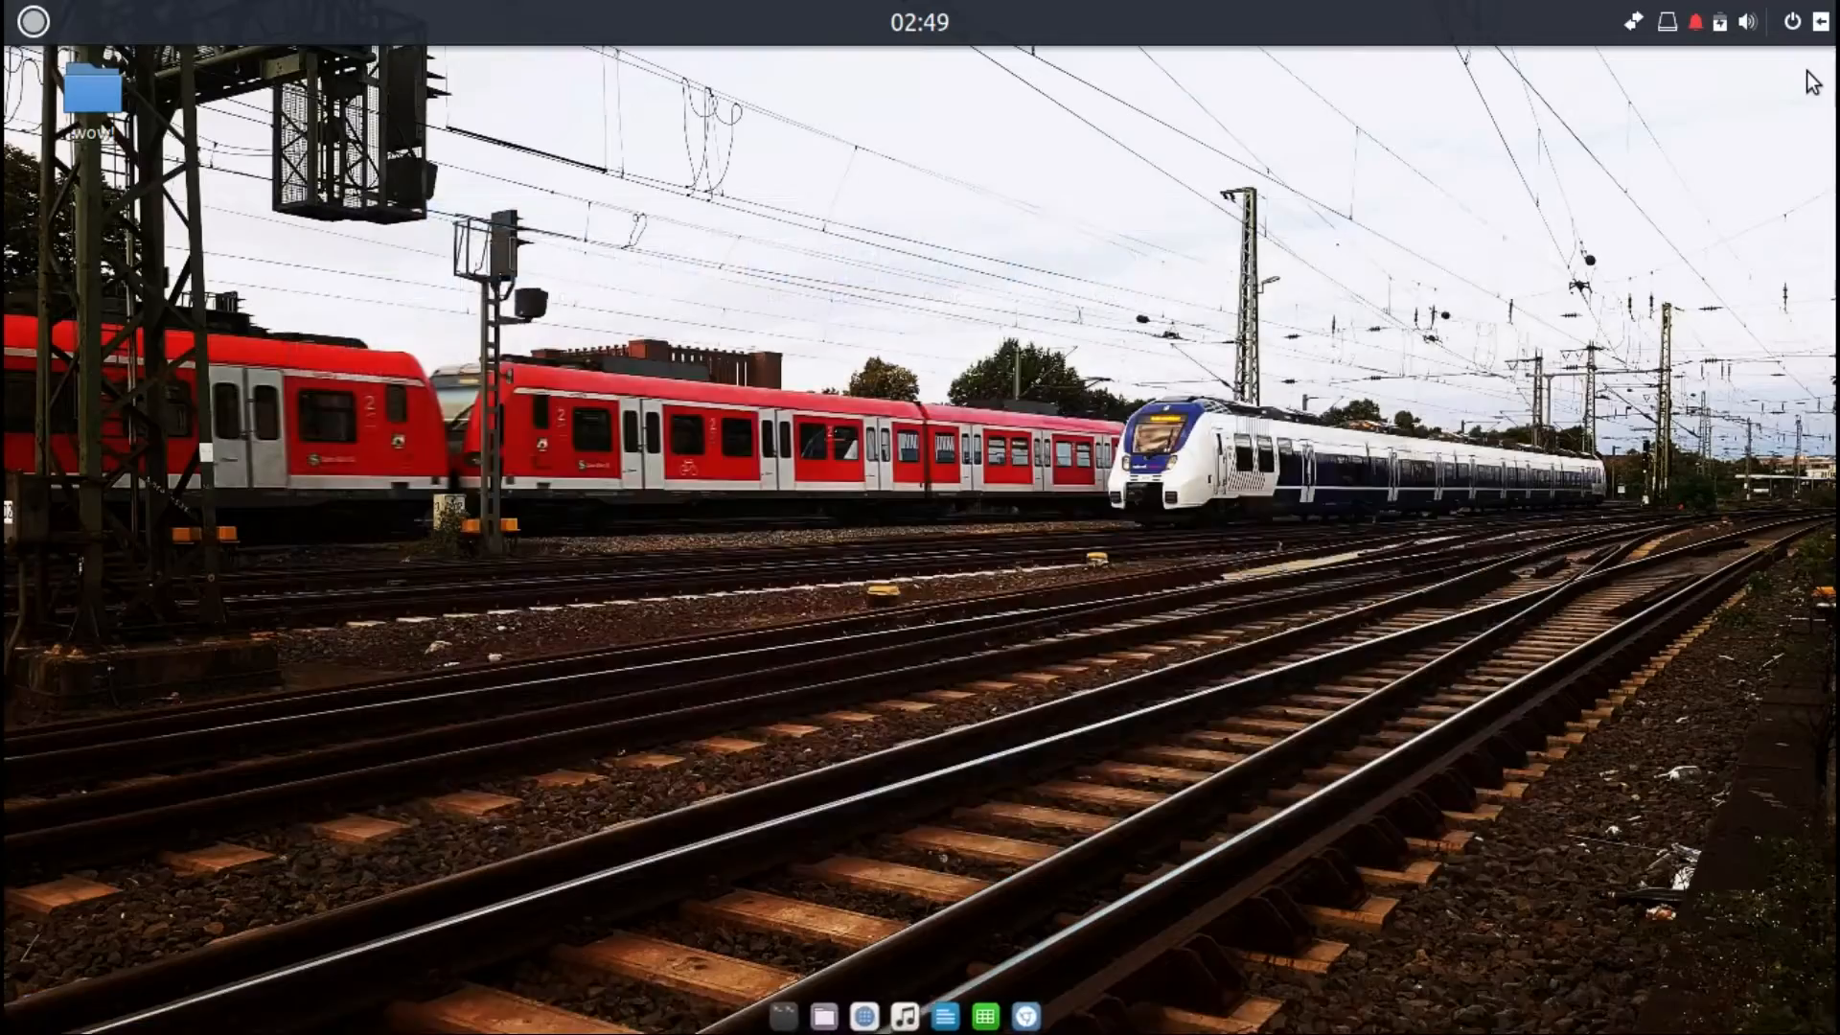
Step: Open Rhythmbox from the dock and close it again
left_click(920, 1014)
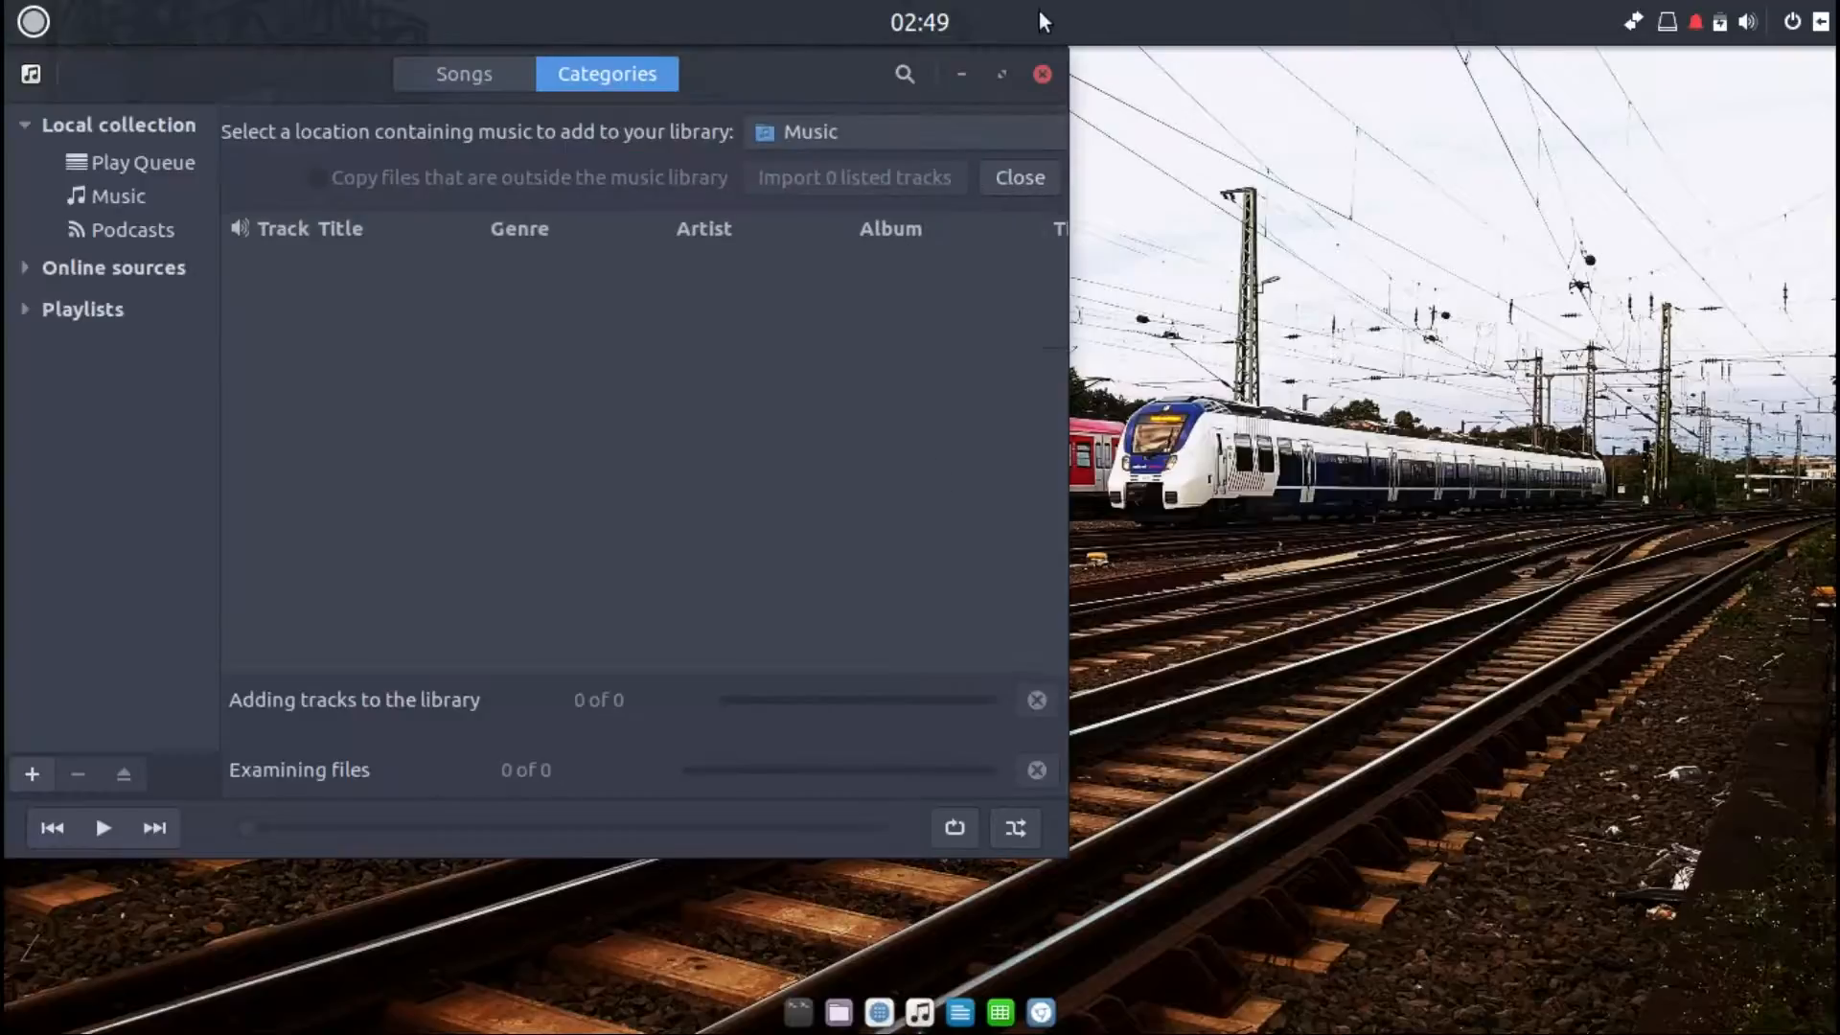
left_click(1041, 72)
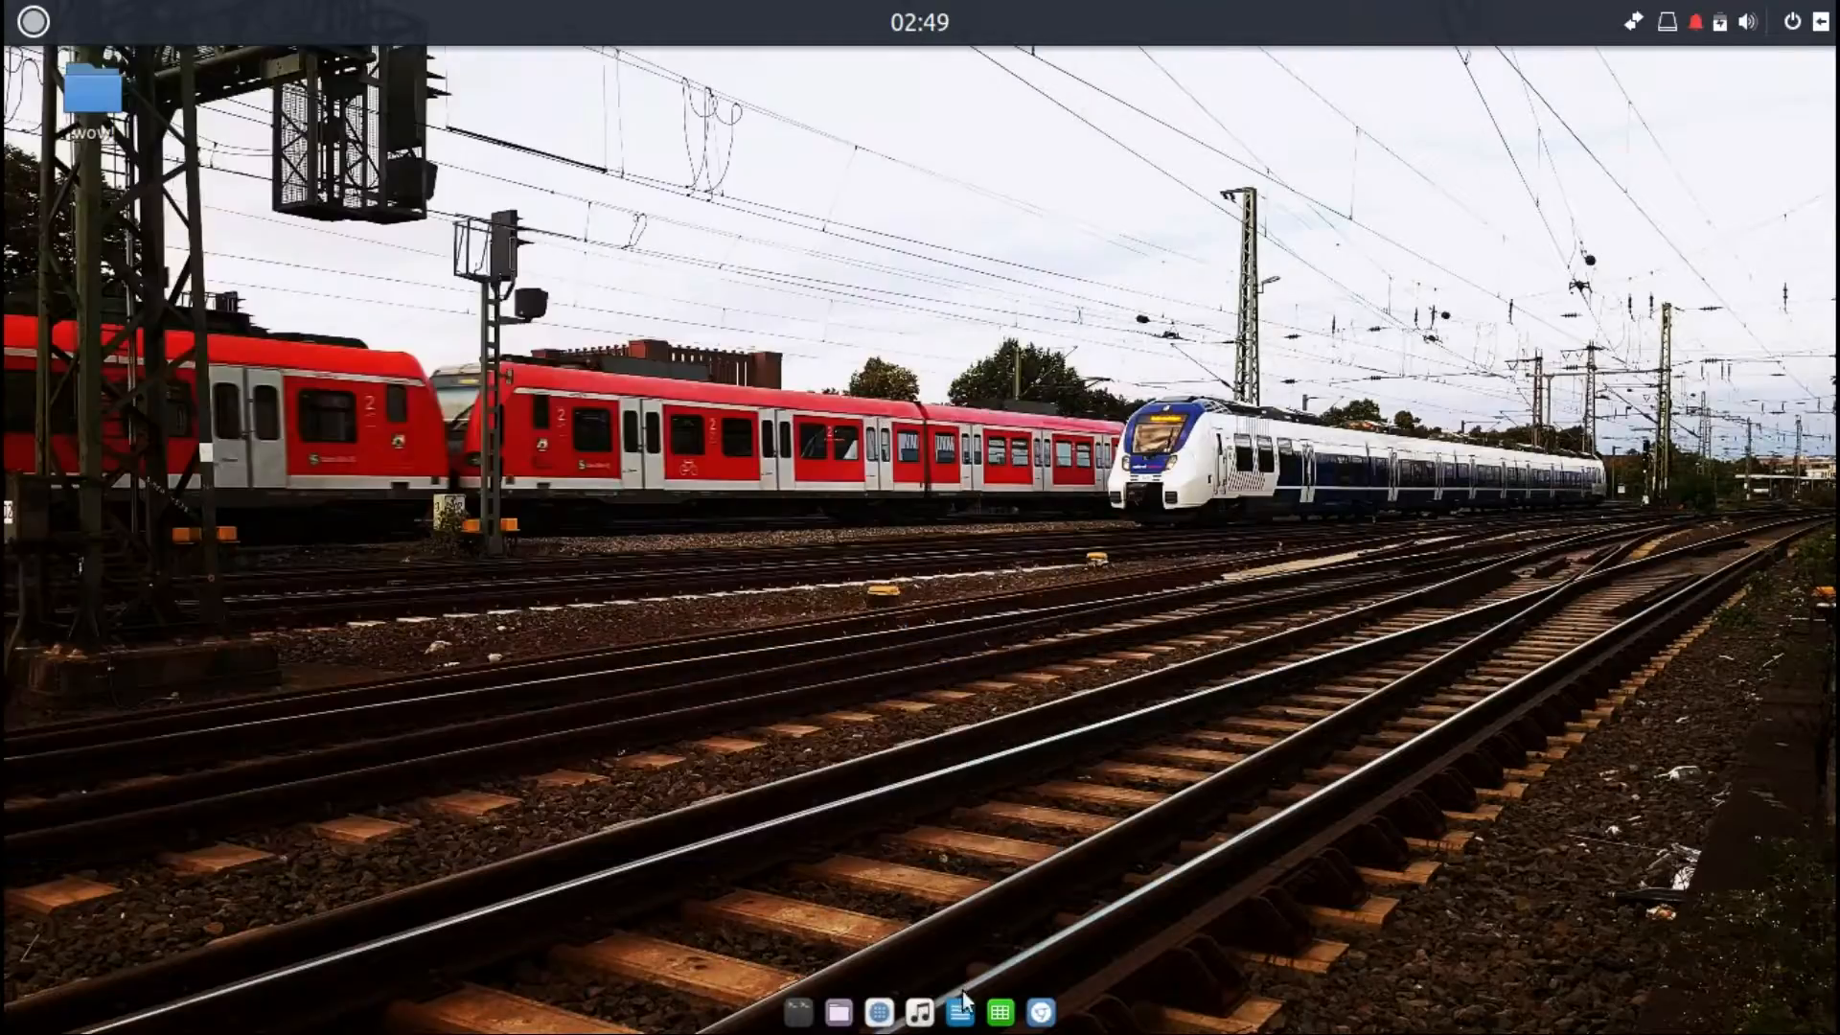
Step: Open LibreOffice Writer and apply its Advanced options with experimental features enabled
left_click(961, 1006)
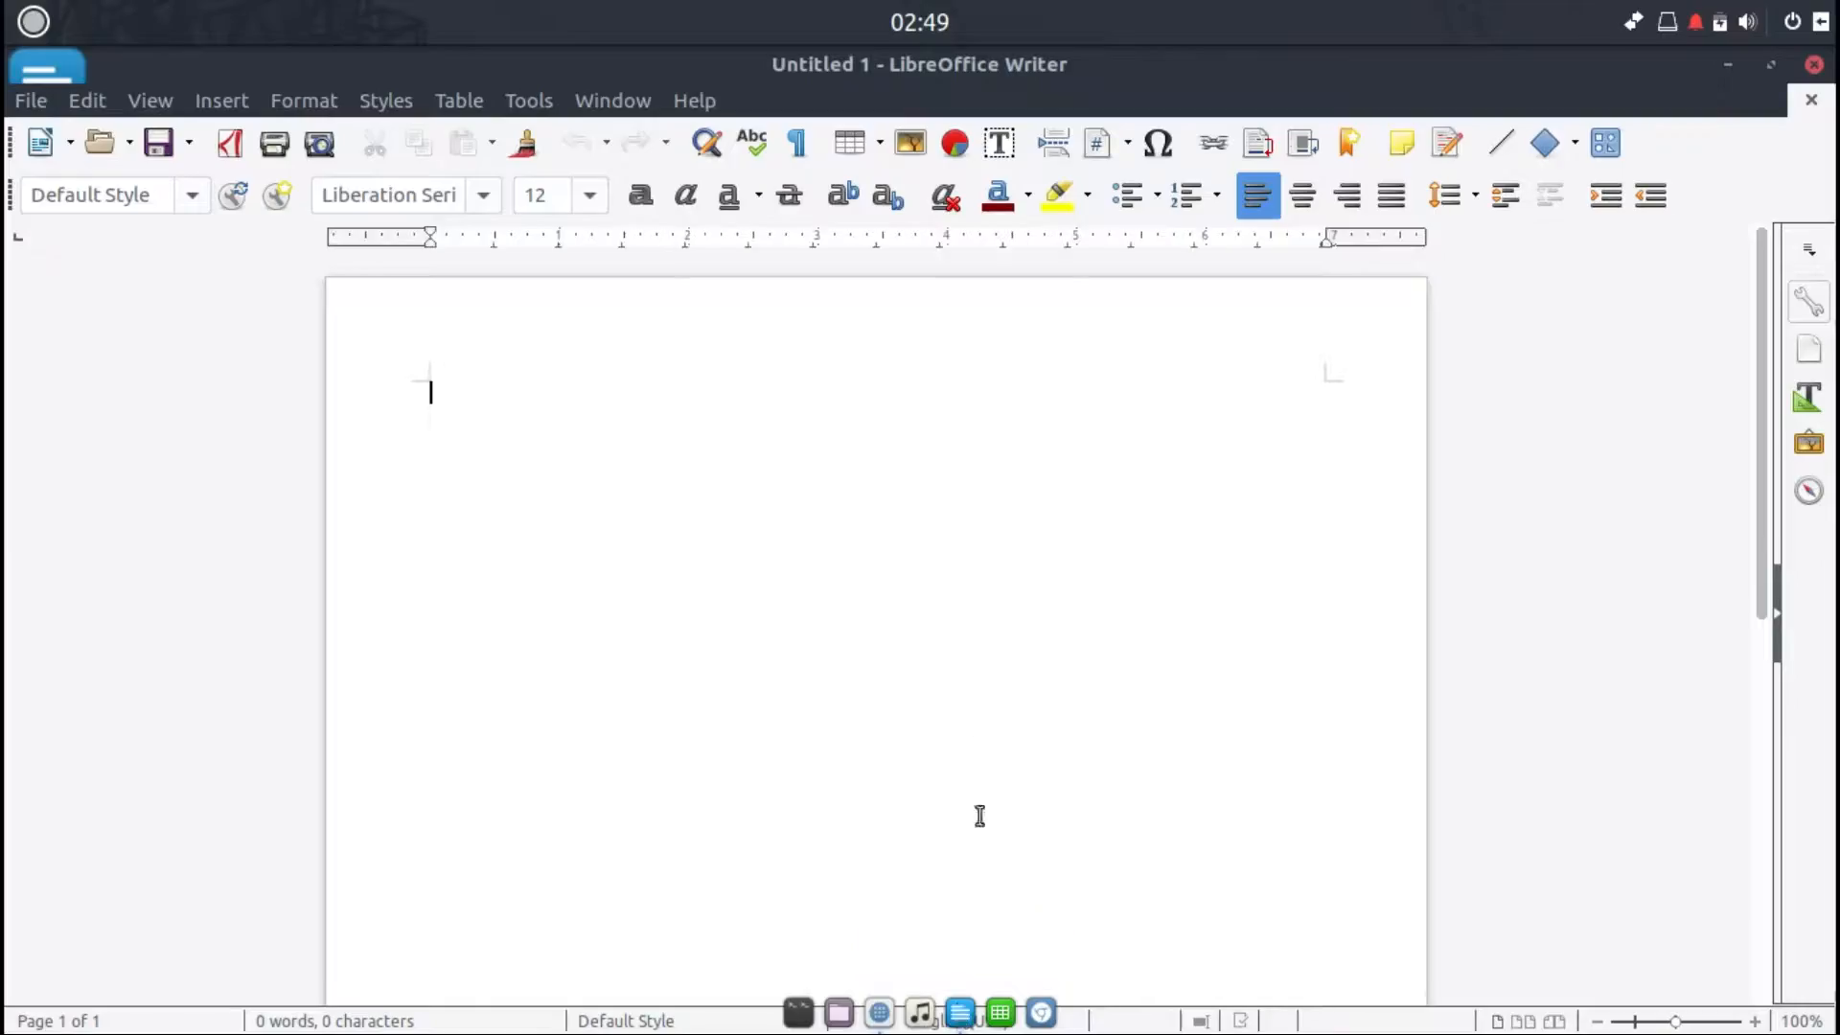
left_click(525, 102)
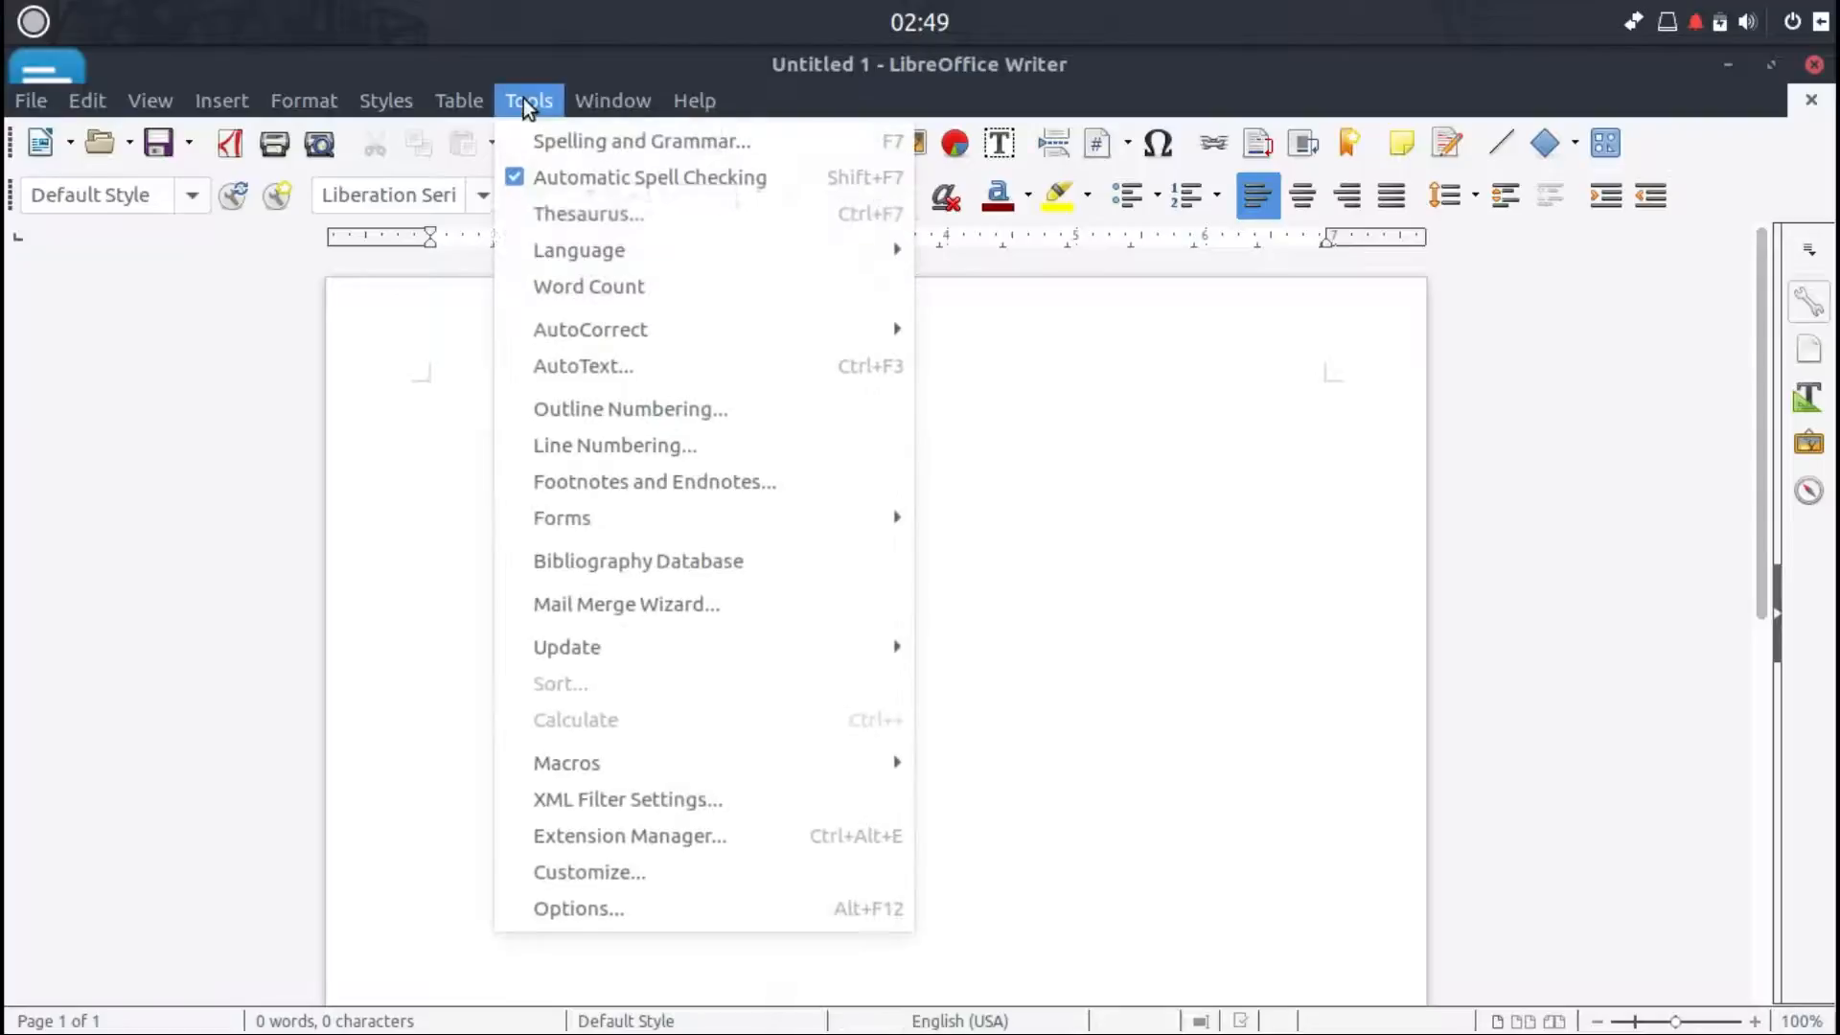
left_click(568, 915)
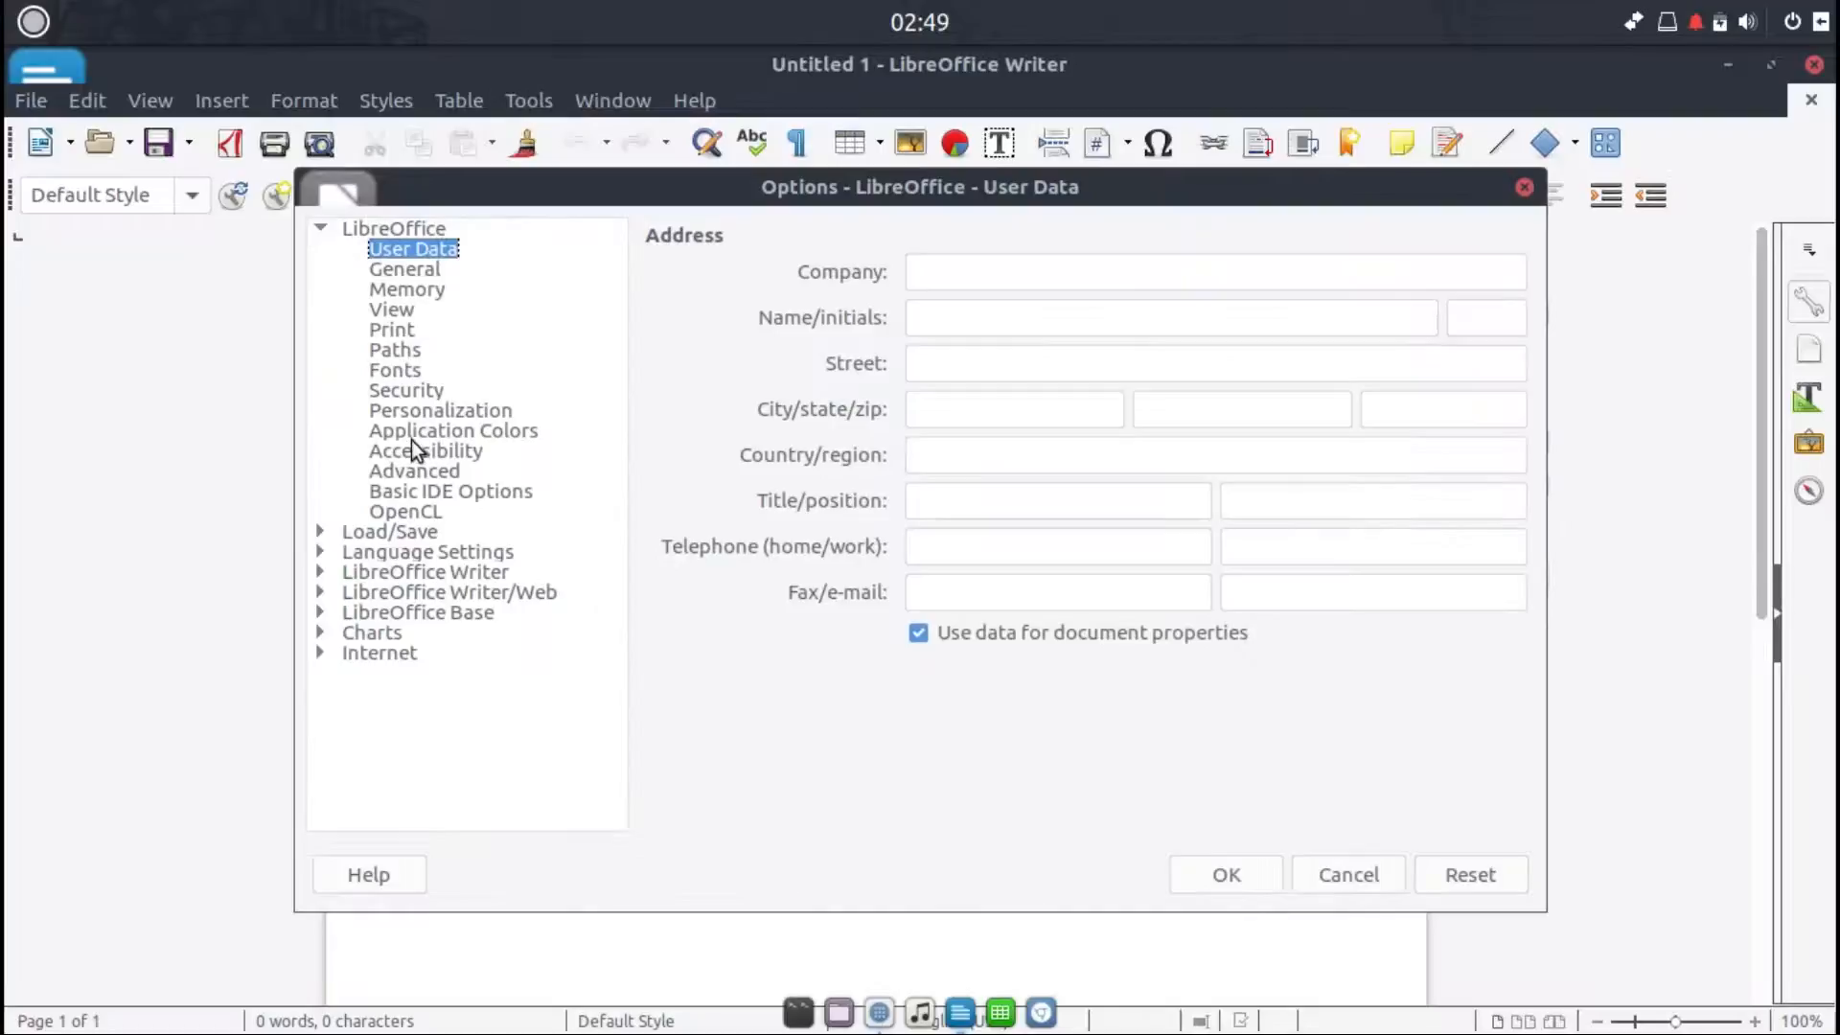
left_click(416, 472)
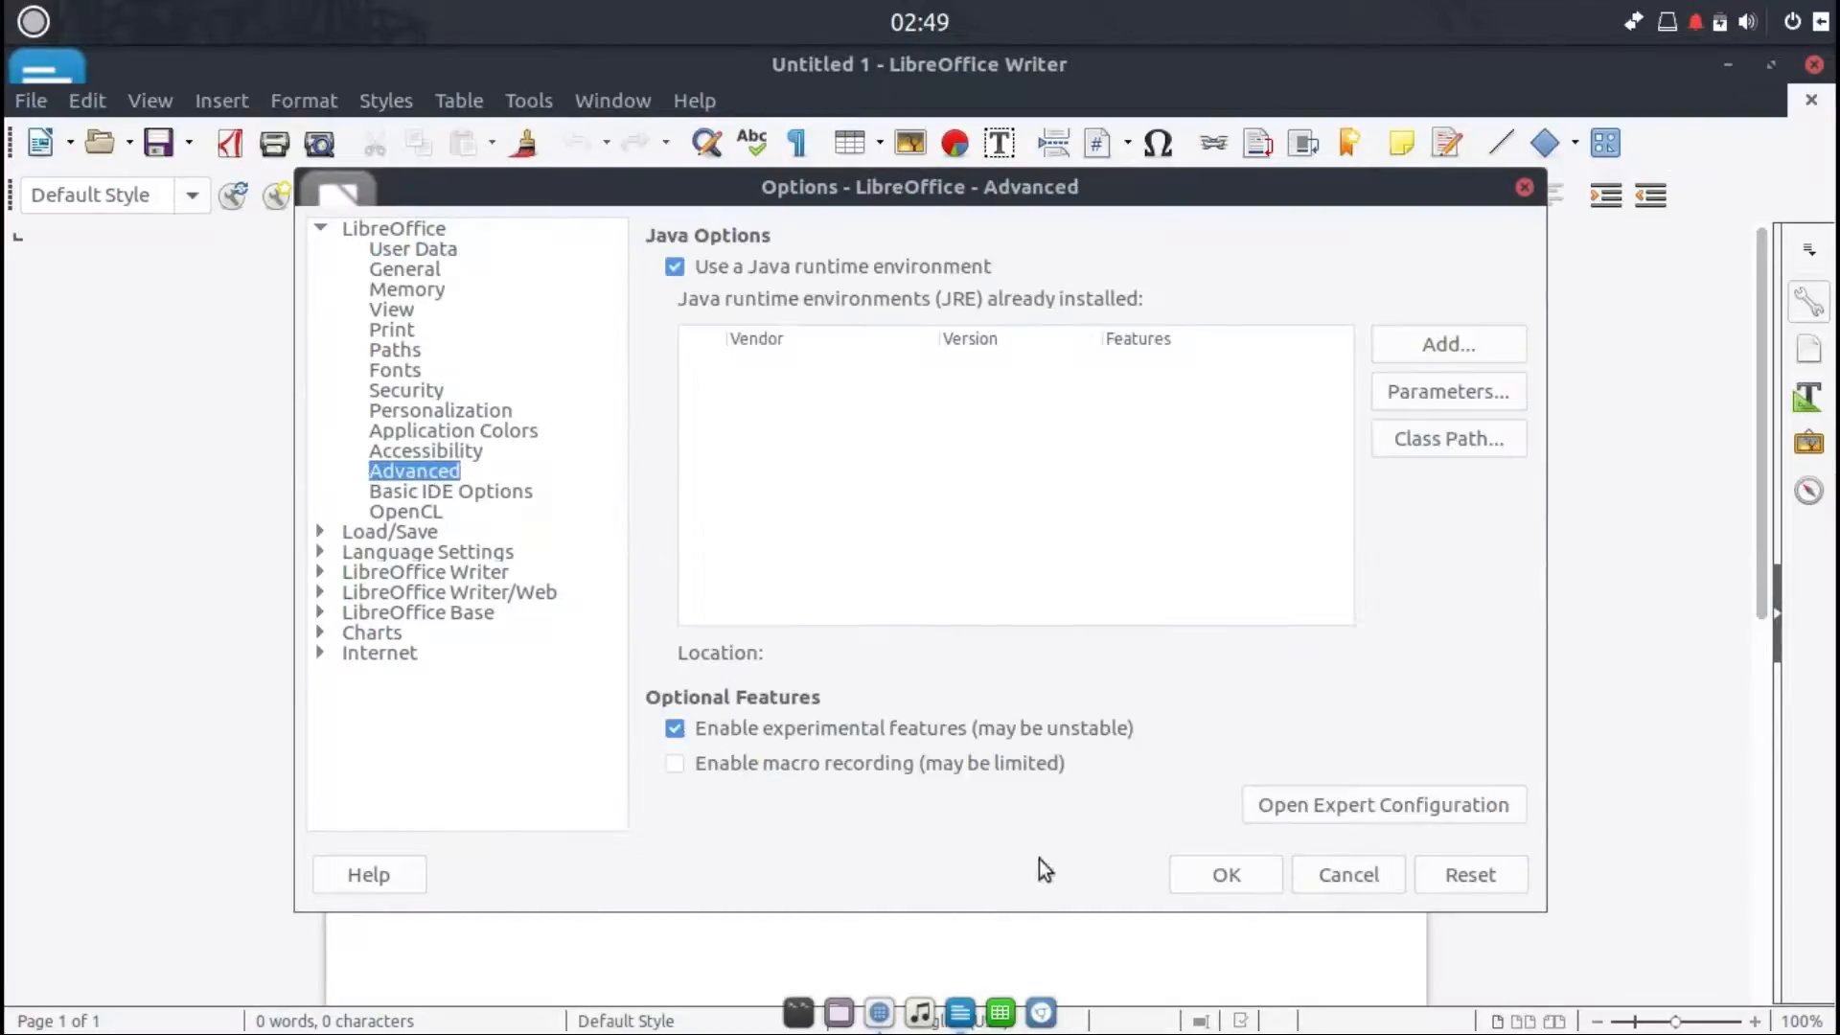
left_click(1219, 875)
left_click(906, 612)
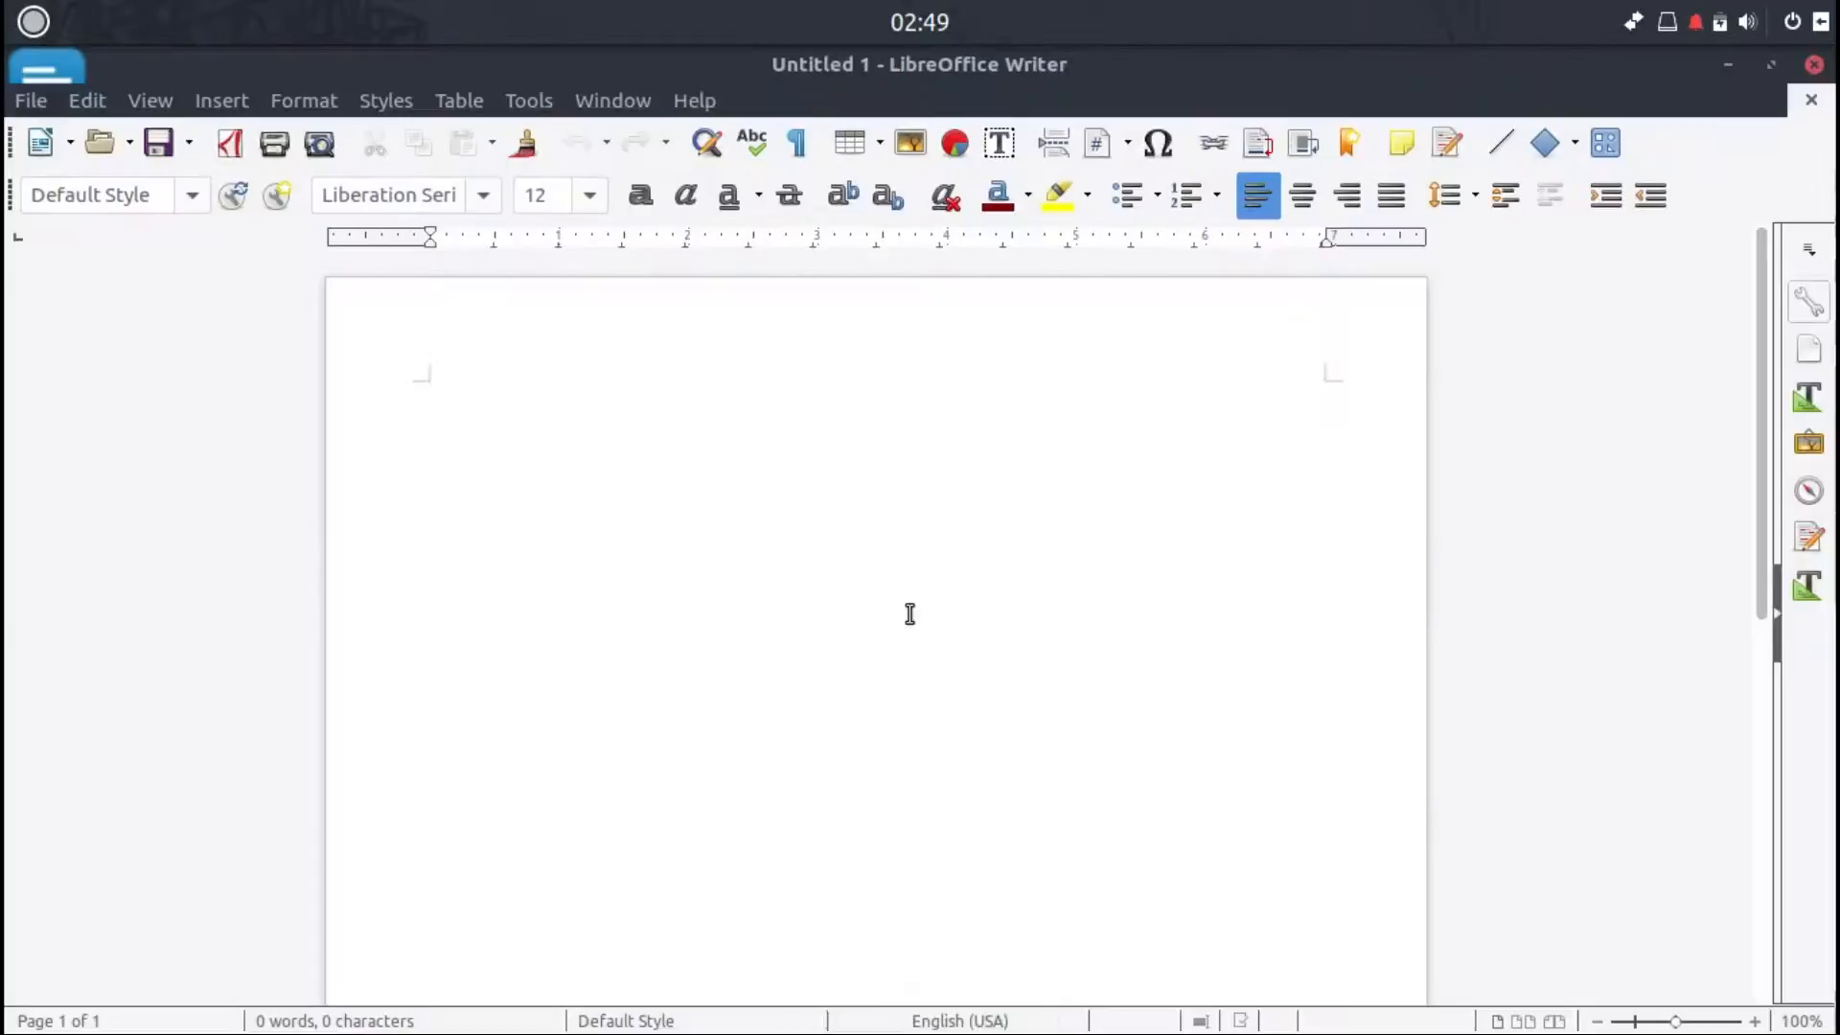
Step: Switch Writer's toolbar layout to Notebookbar
left_click(143, 100)
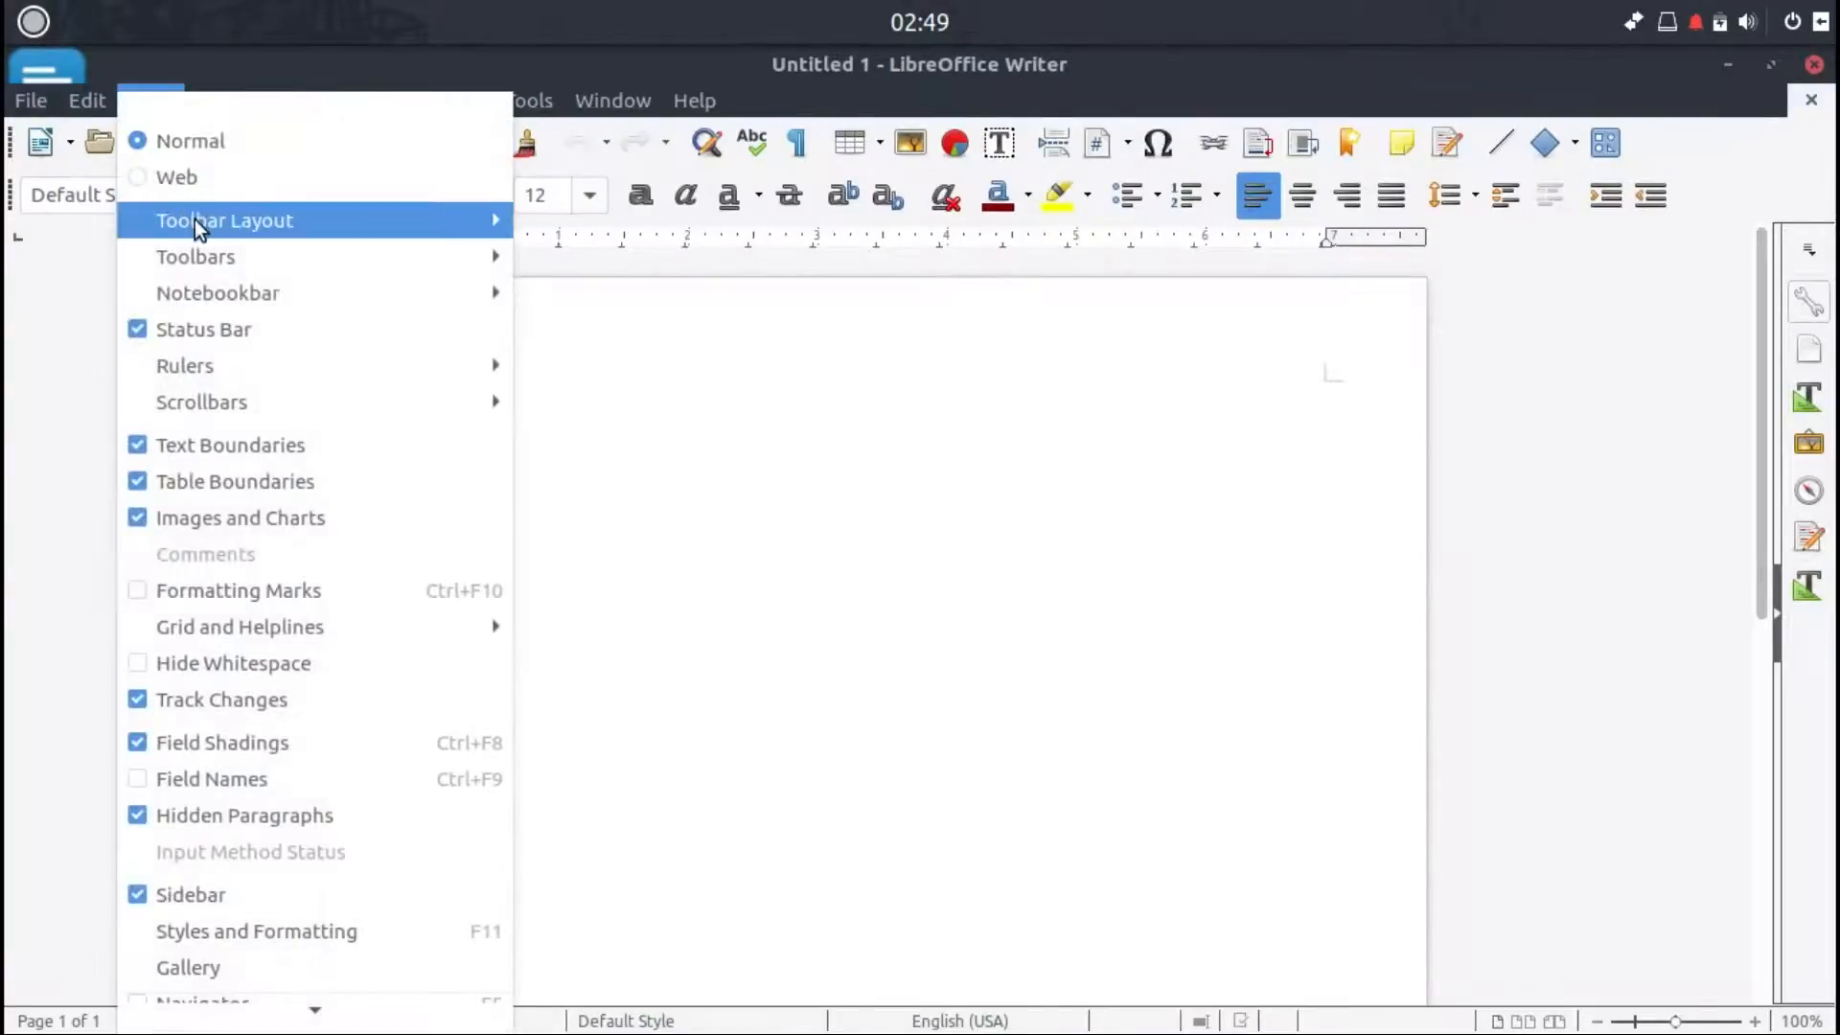
mouse_move(297, 221)
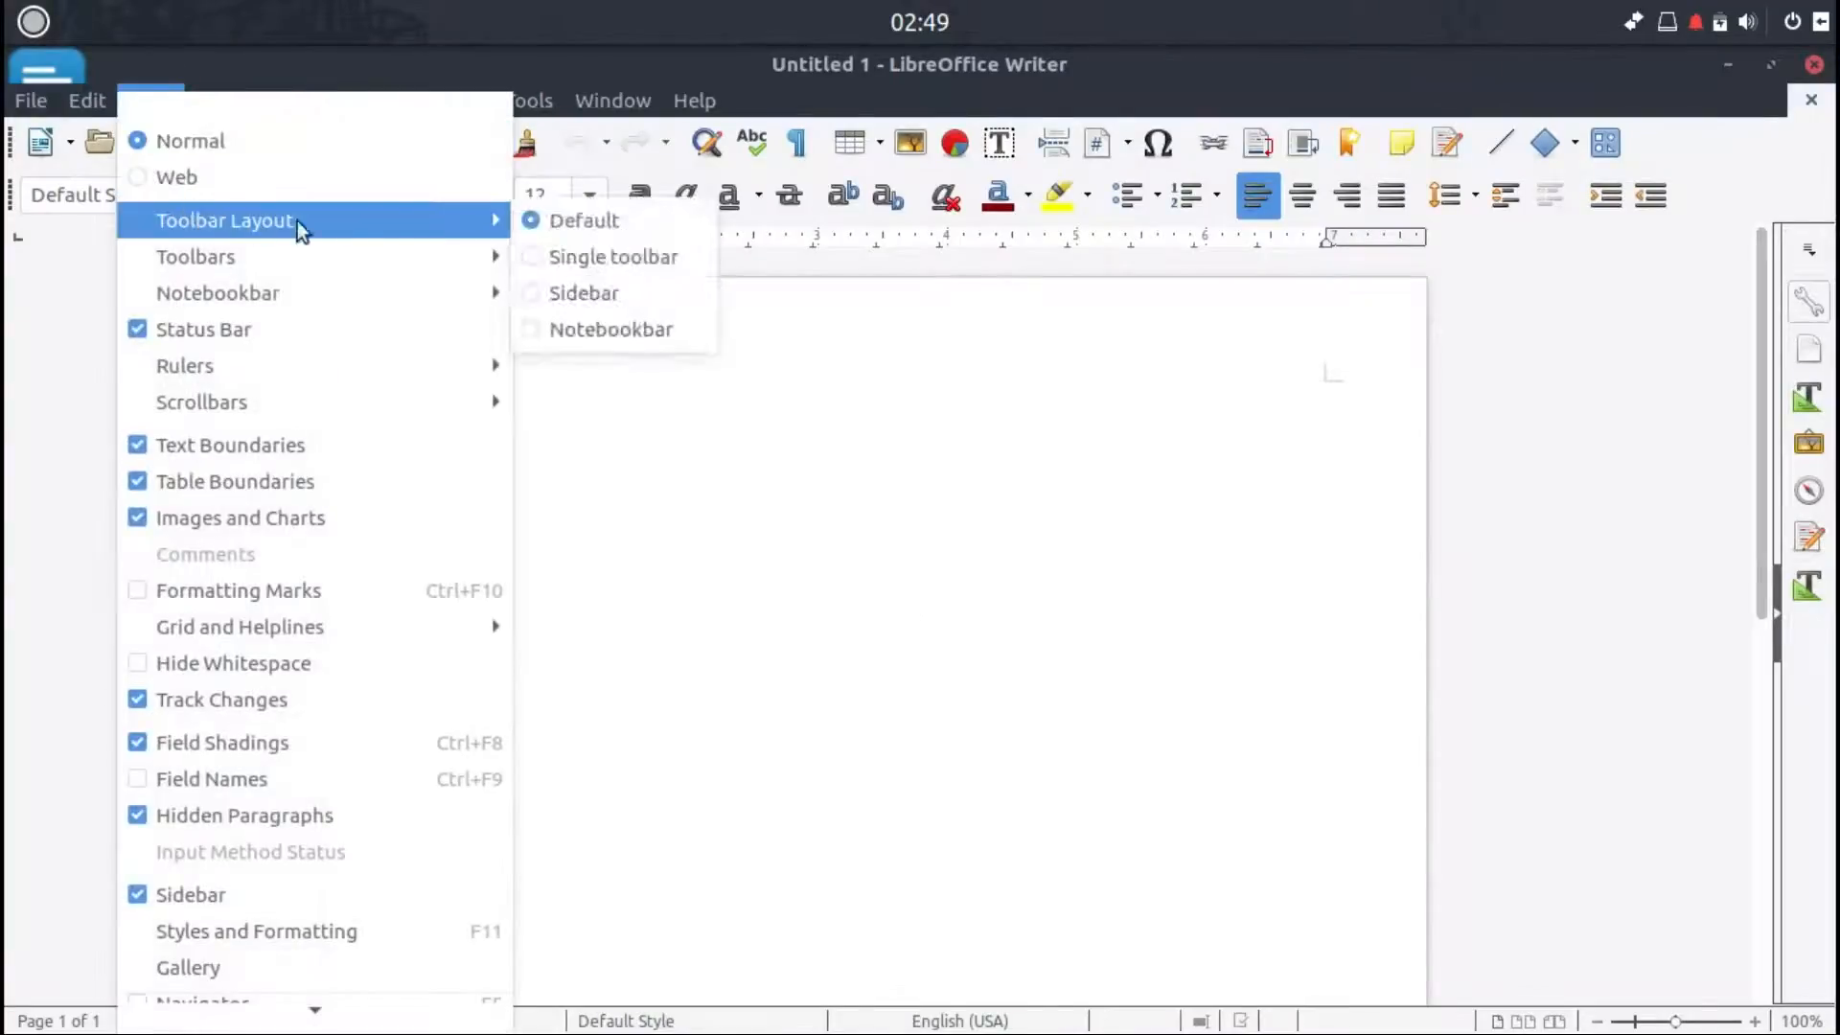
left_click(530, 332)
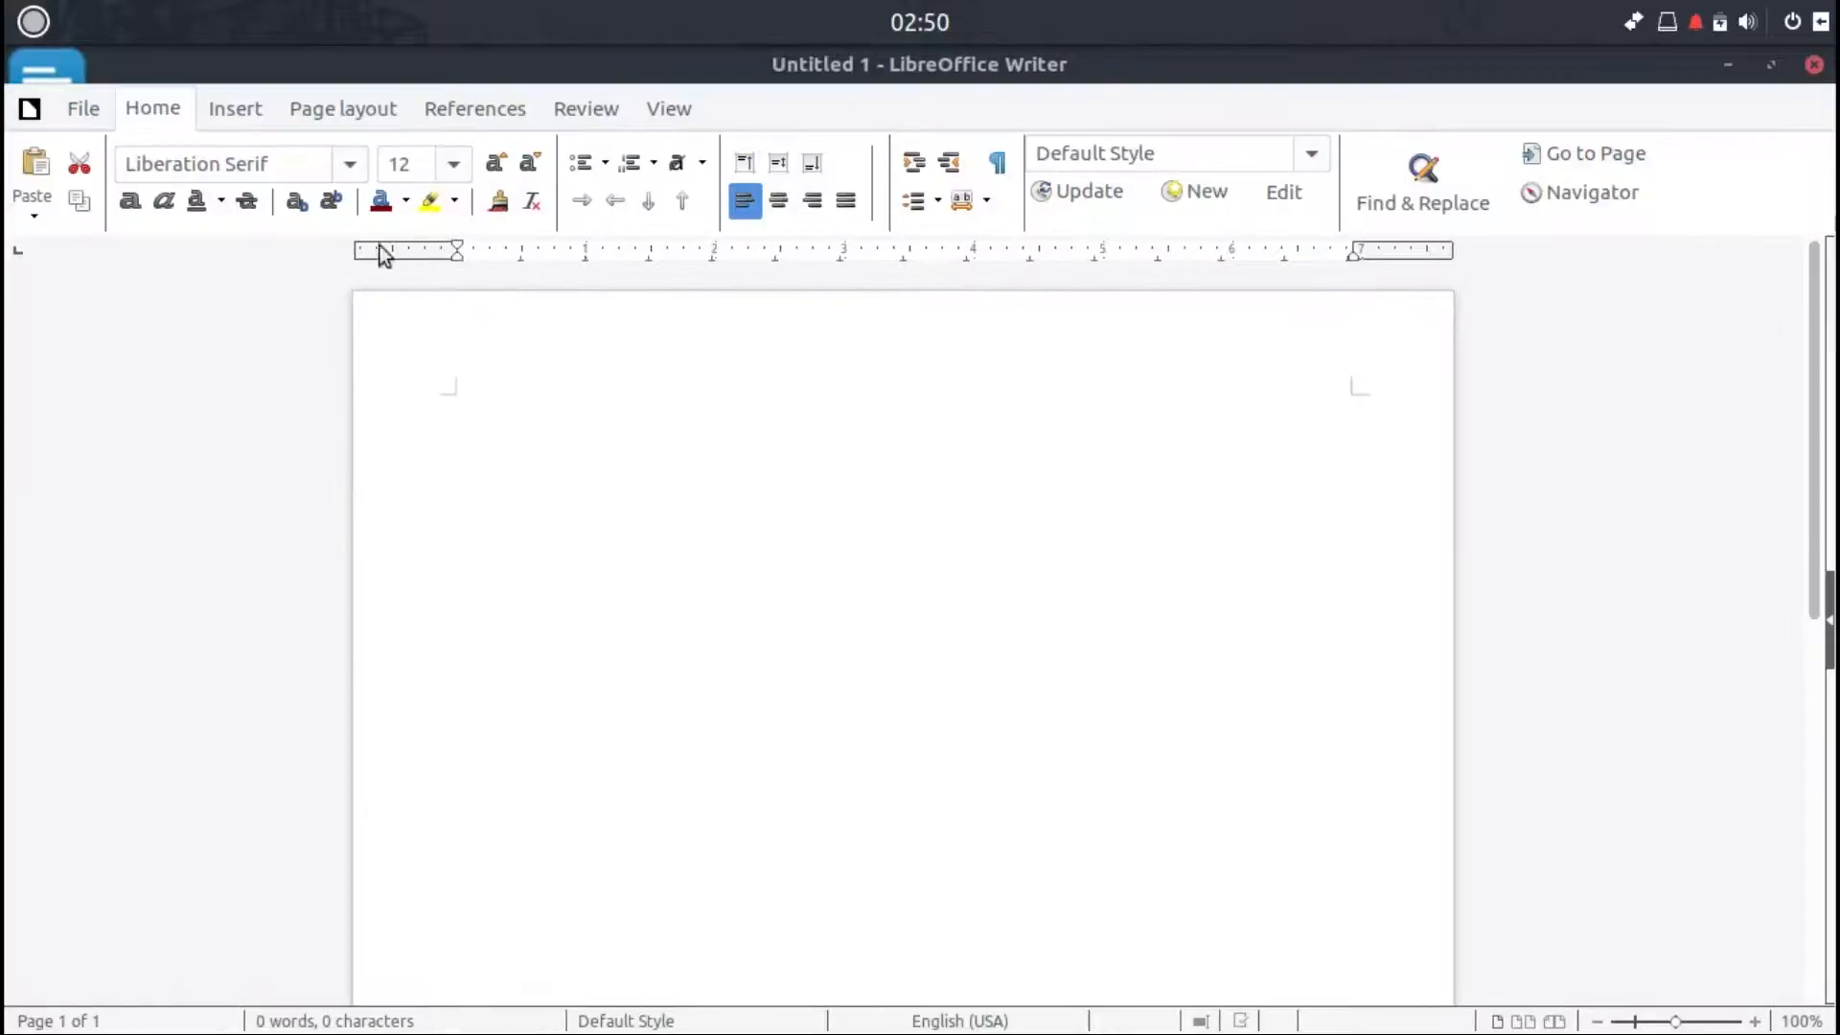
Step: Browse each Notebookbar tab from Home through View and File, then minimize Writer
left_click(89, 107)
left_click(232, 110)
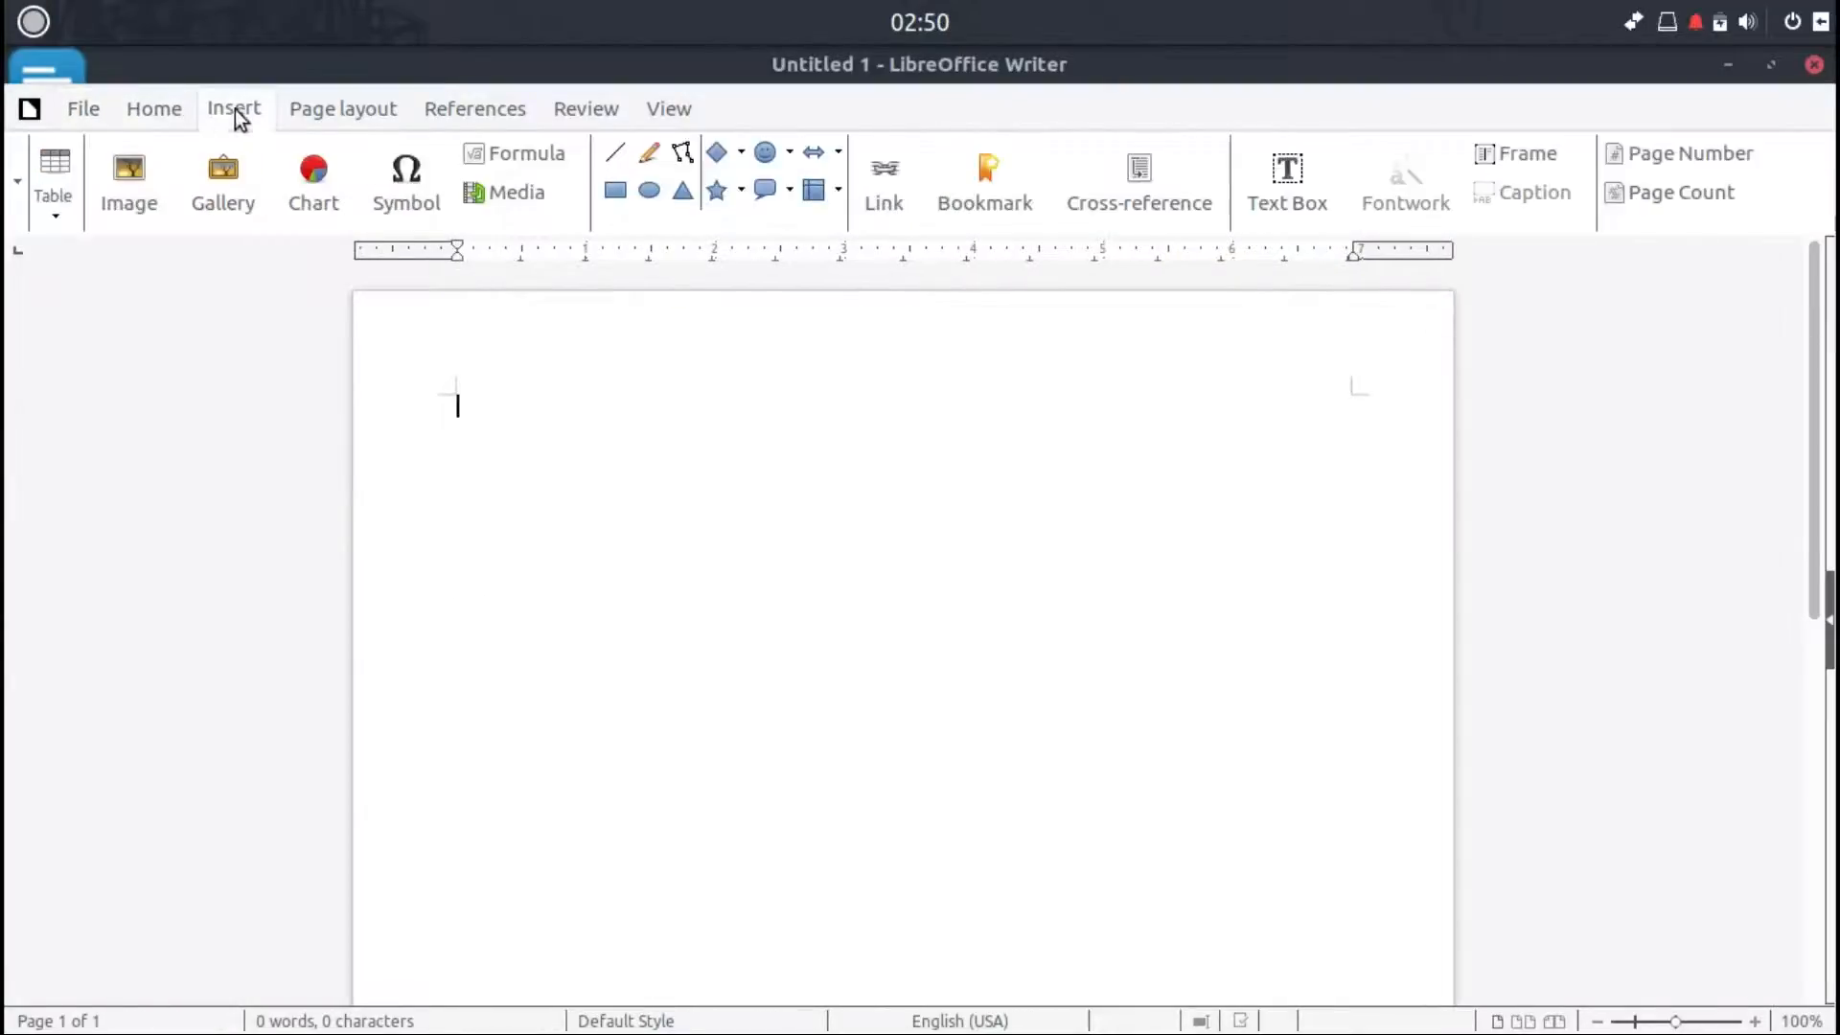
left_click(320, 117)
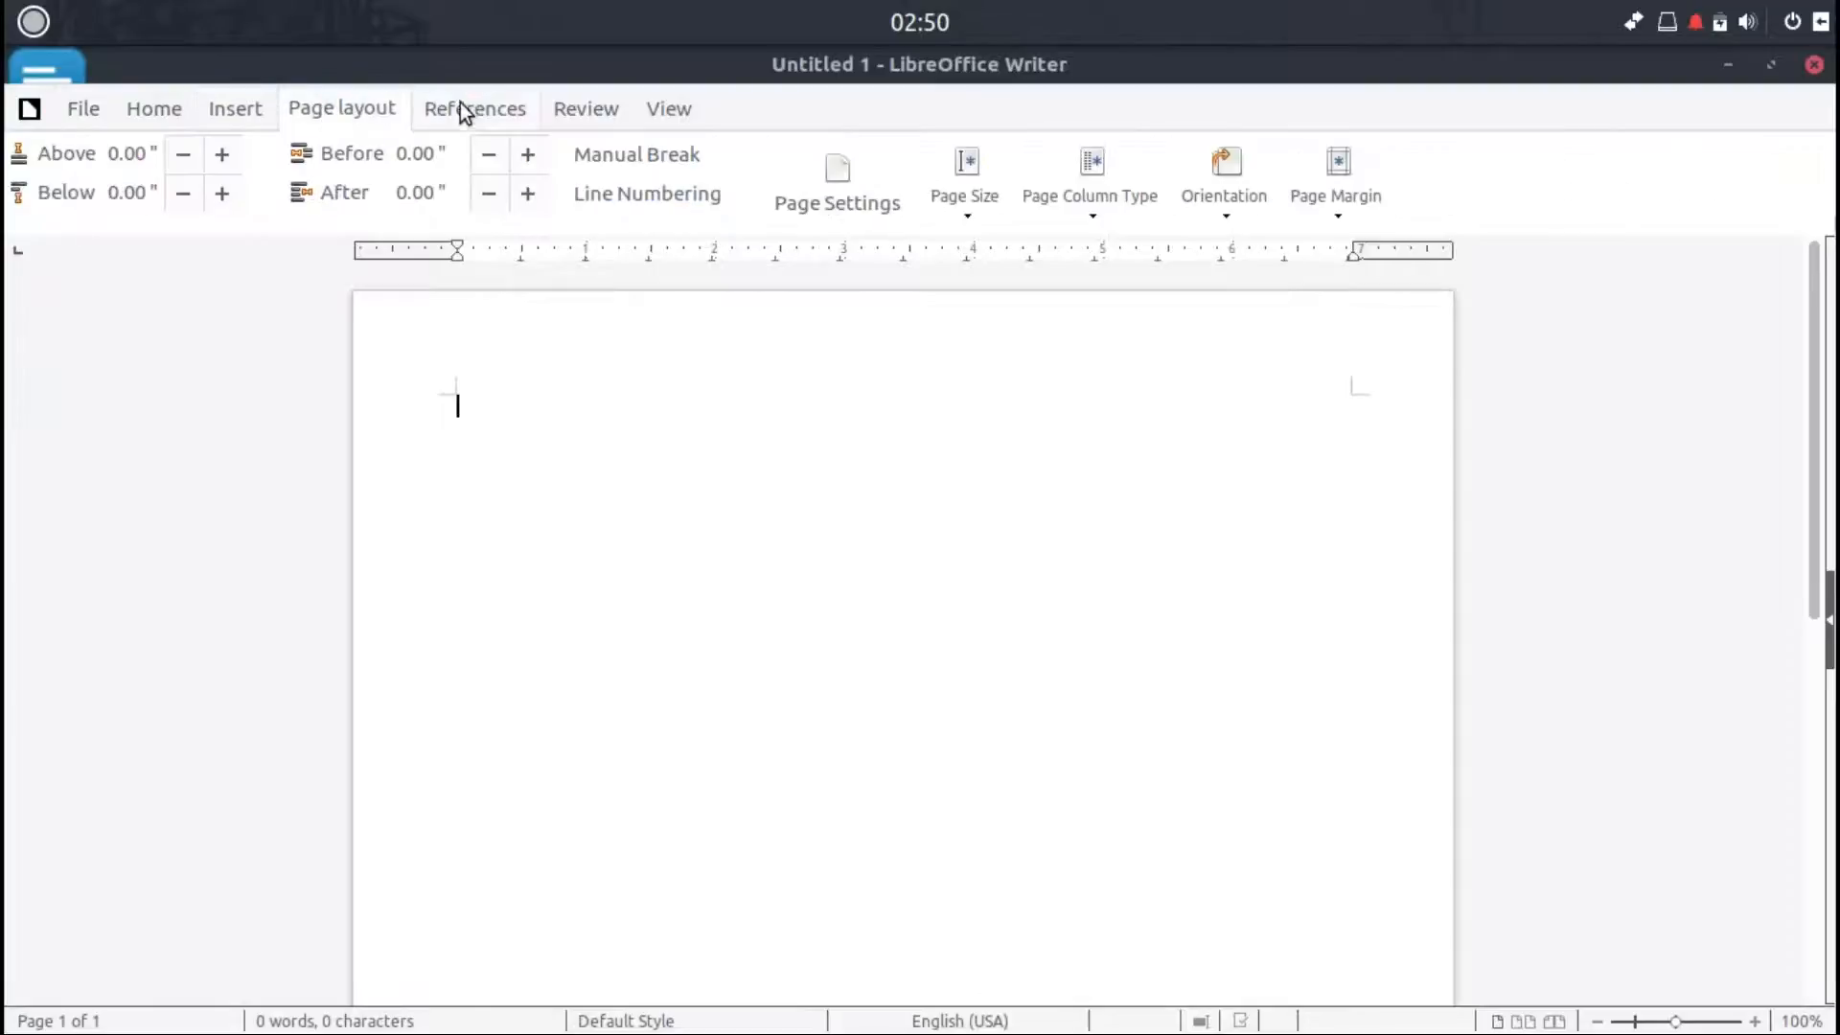
left_click(614, 113)
left_click(647, 111)
left_click(610, 113)
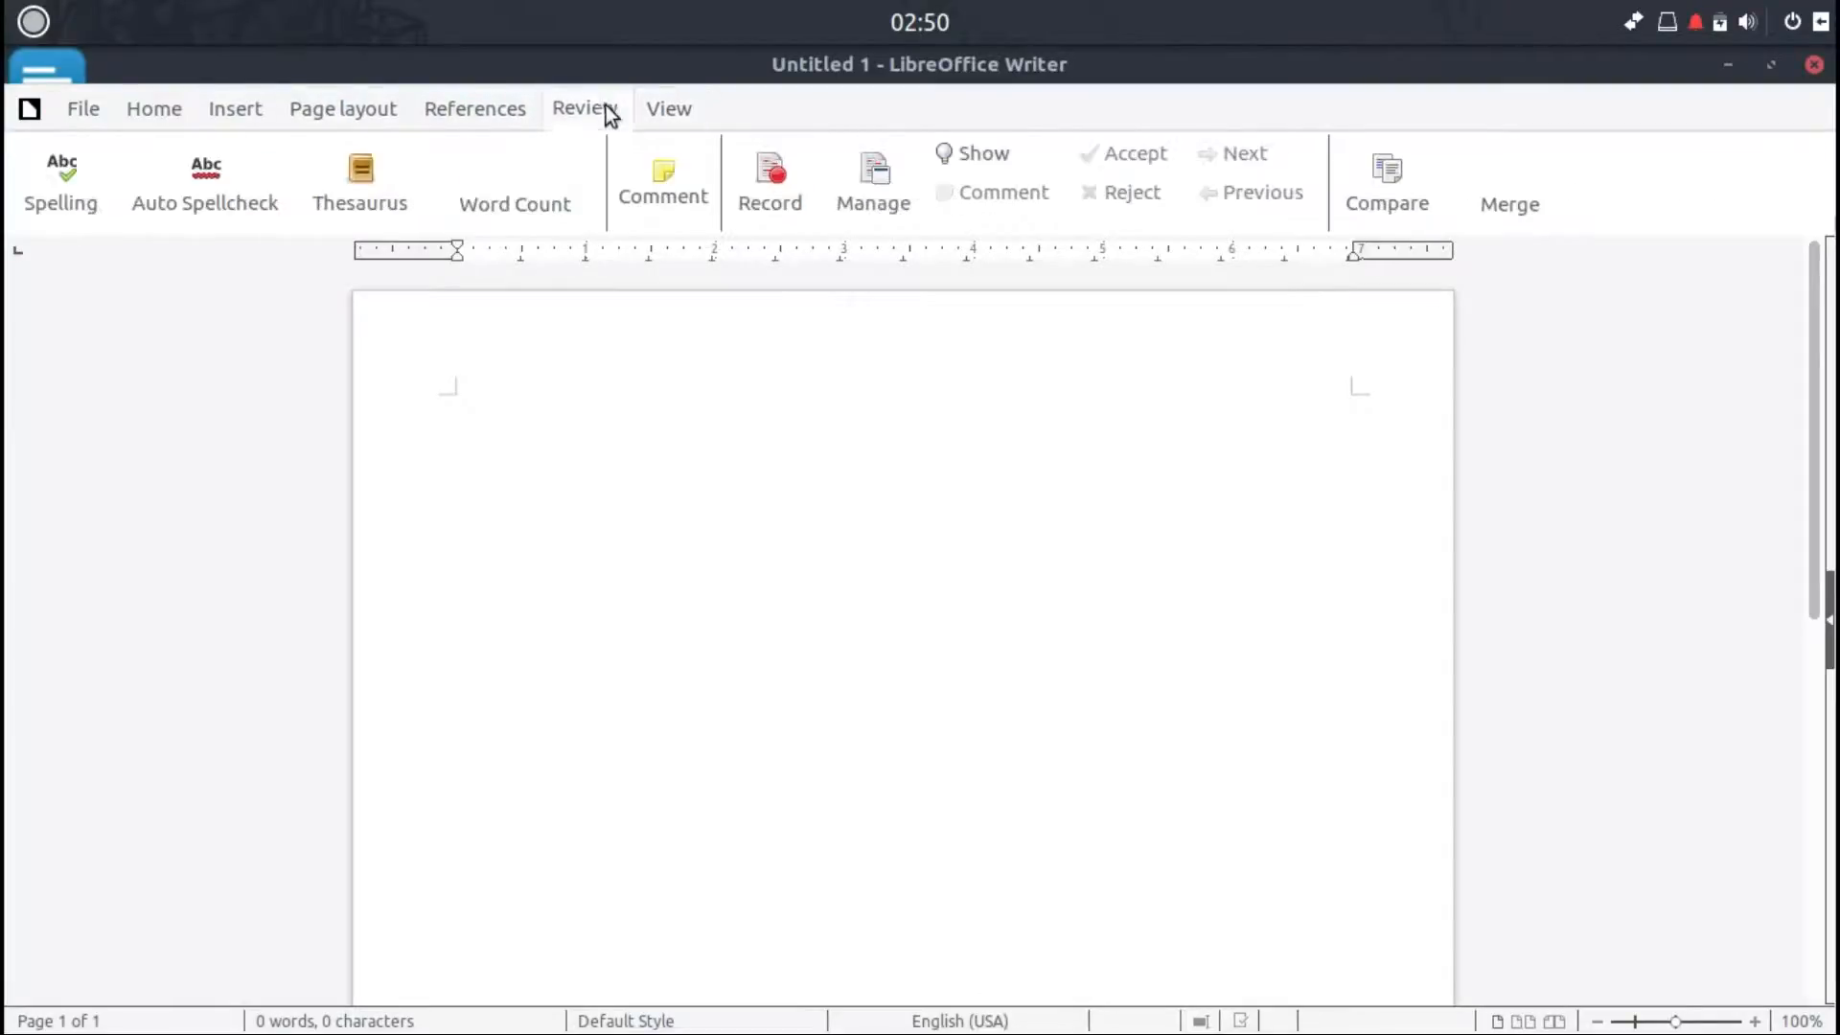
left_click(479, 109)
left_click(314, 110)
left_click(241, 109)
left_click(169, 113)
left_click(82, 109)
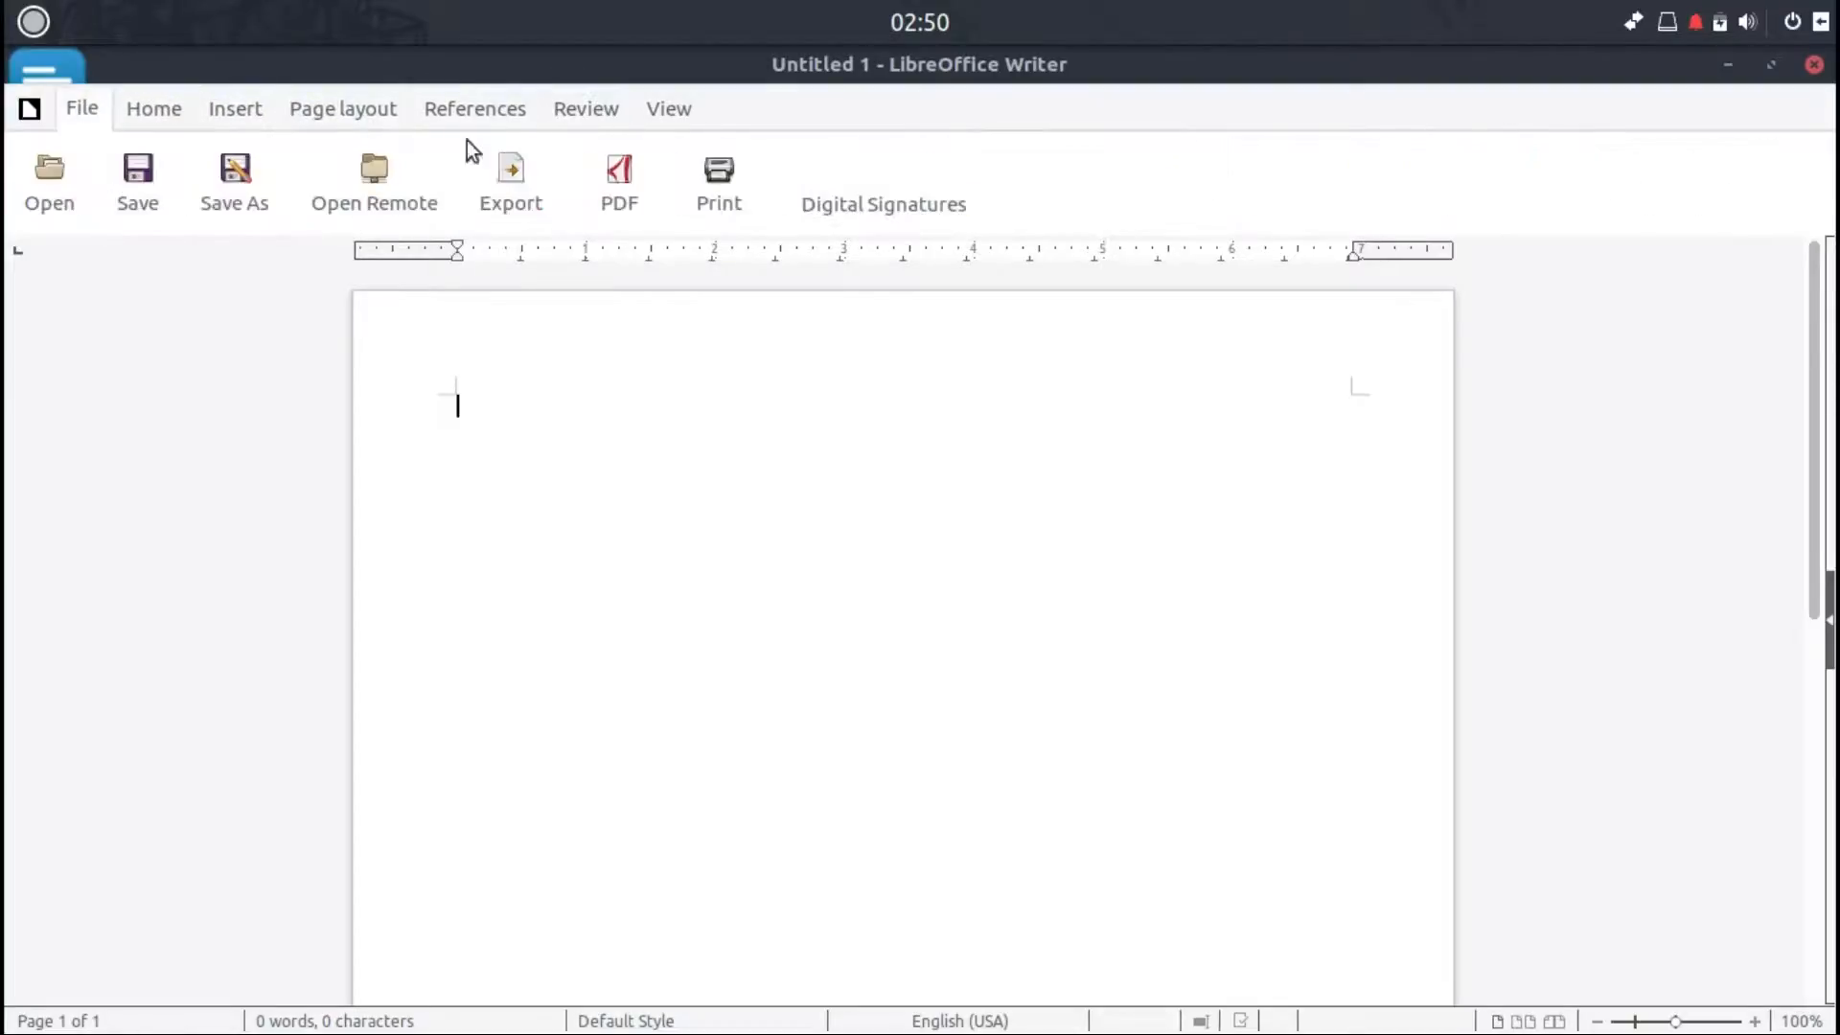
left_click(1726, 65)
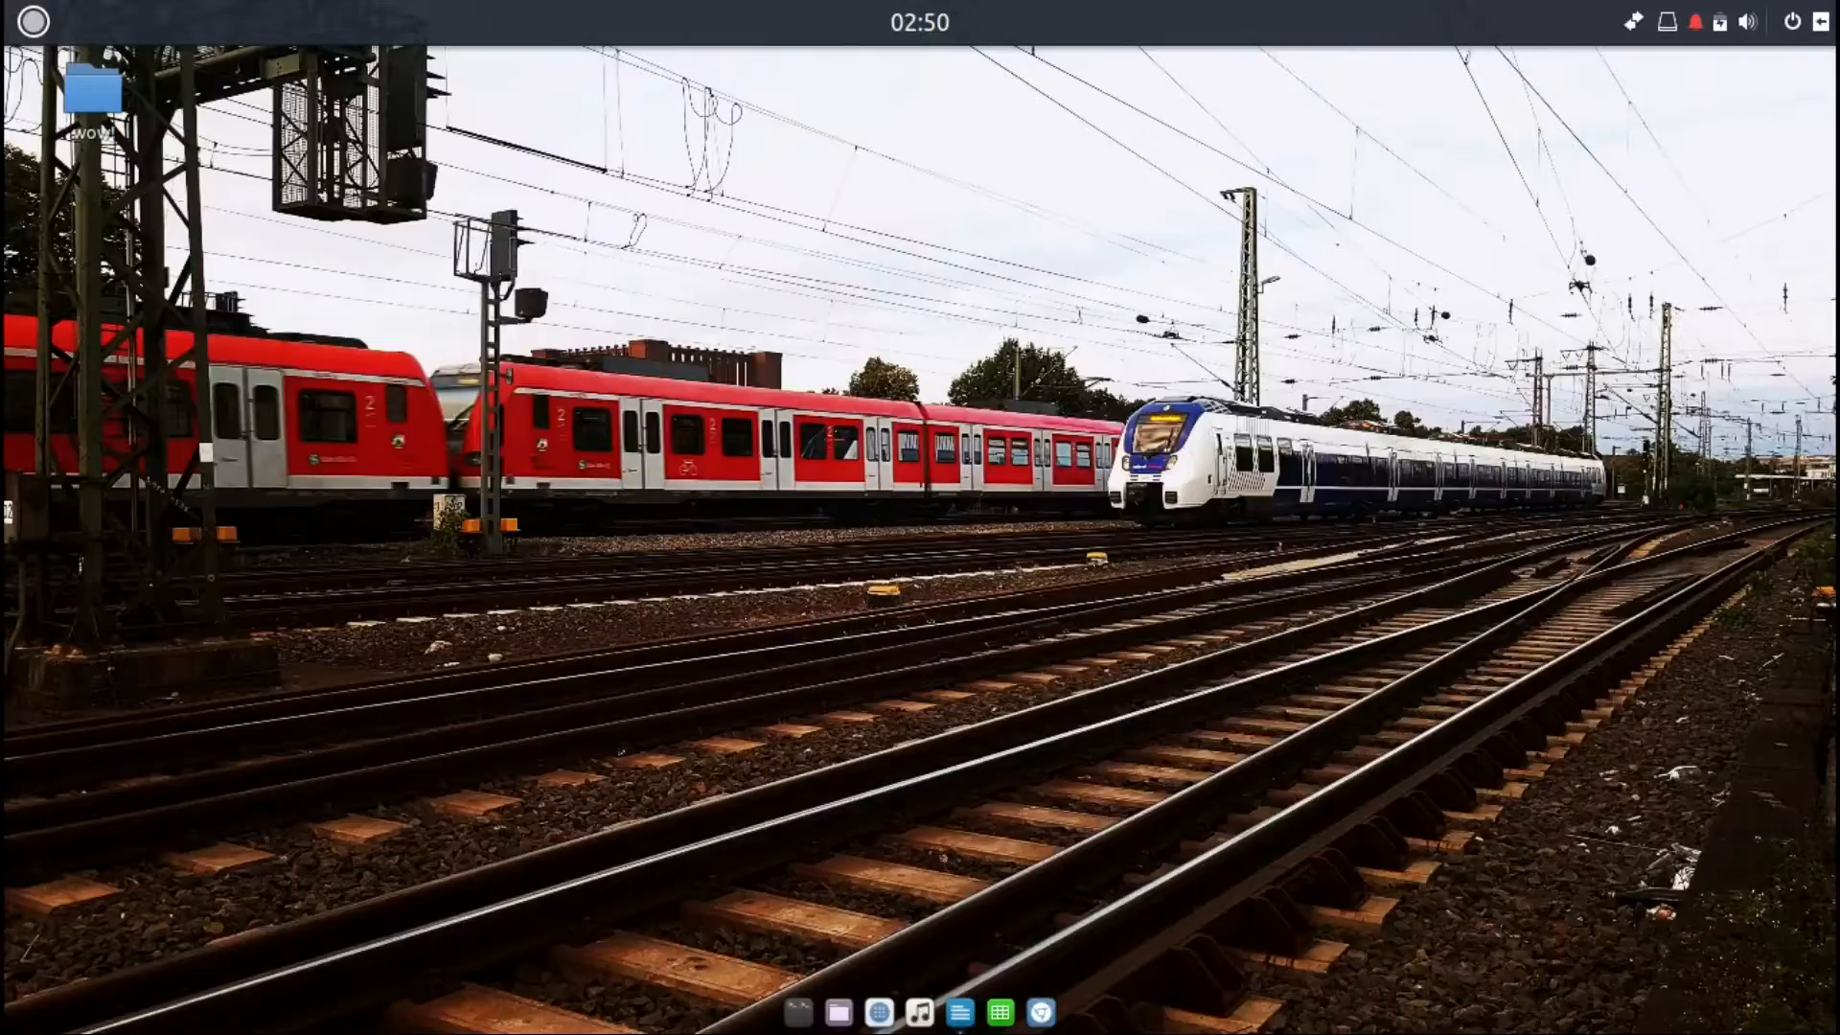
Step: Open LibreOffice Calc, switch its toolbar layout to Notebookbar, and minimize it
left_click(1001, 1010)
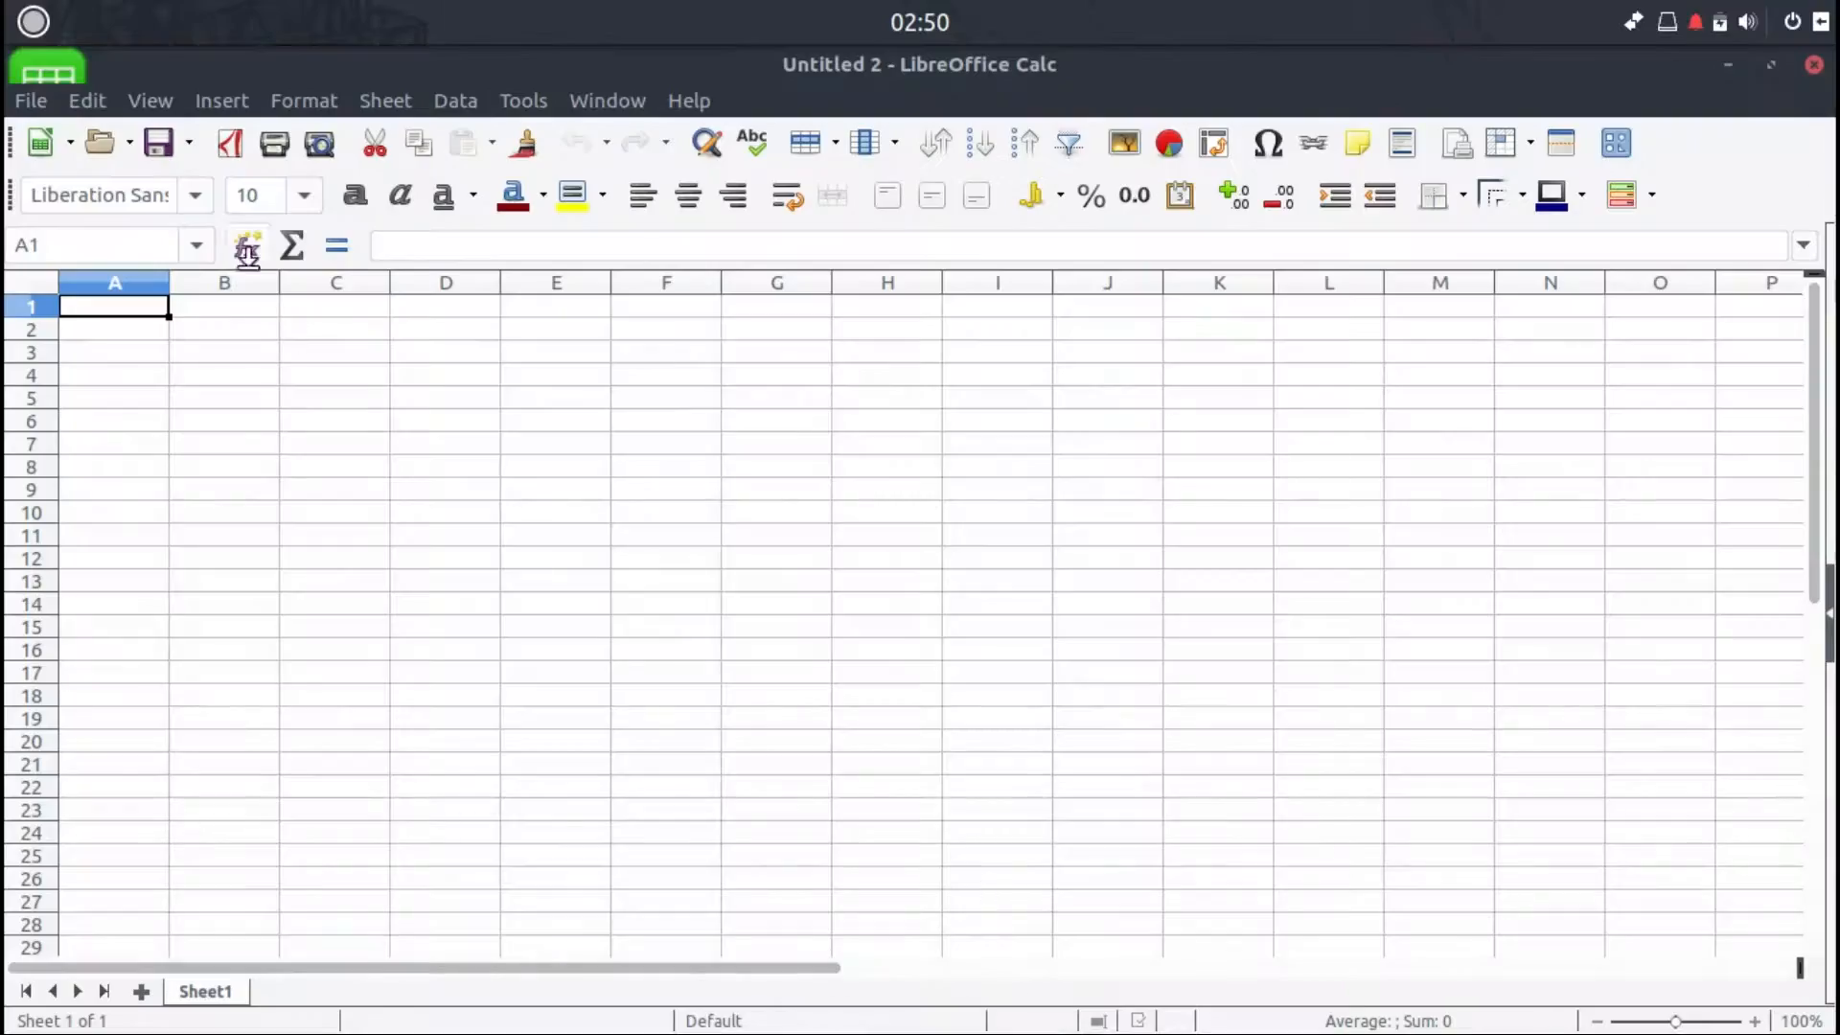
left_click(144, 101)
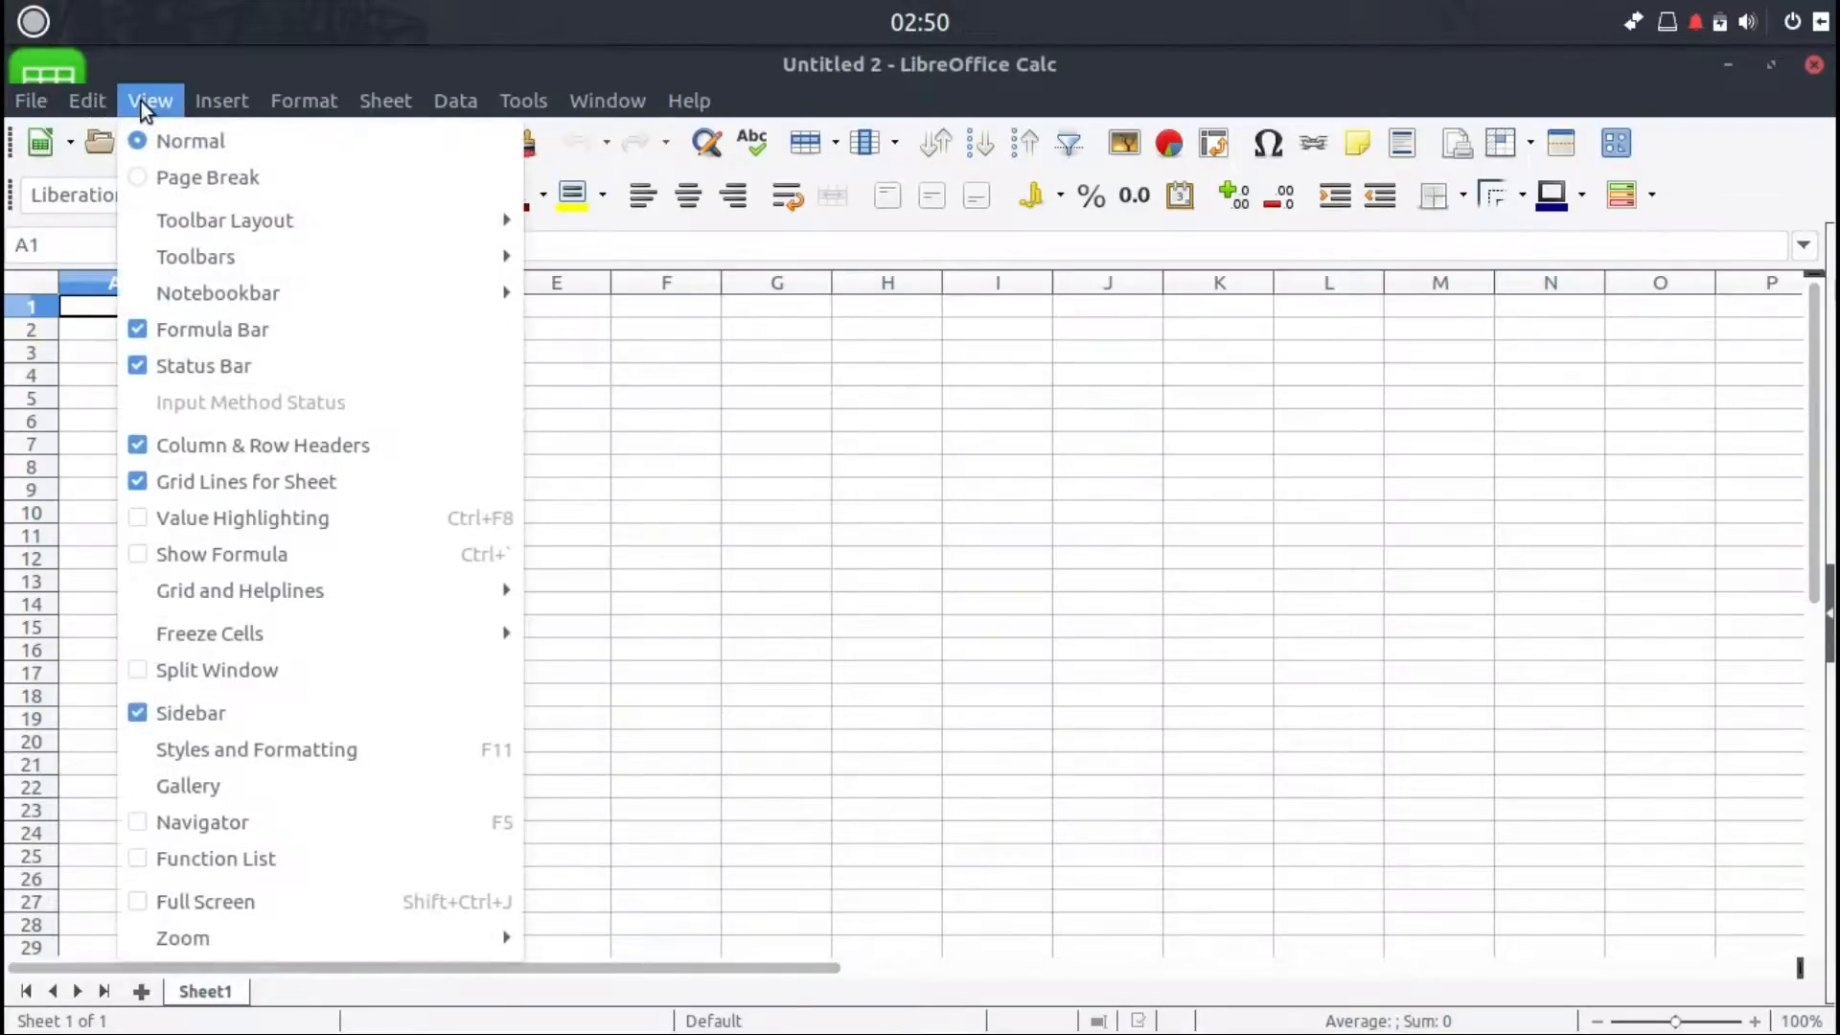
mouse_move(427, 218)
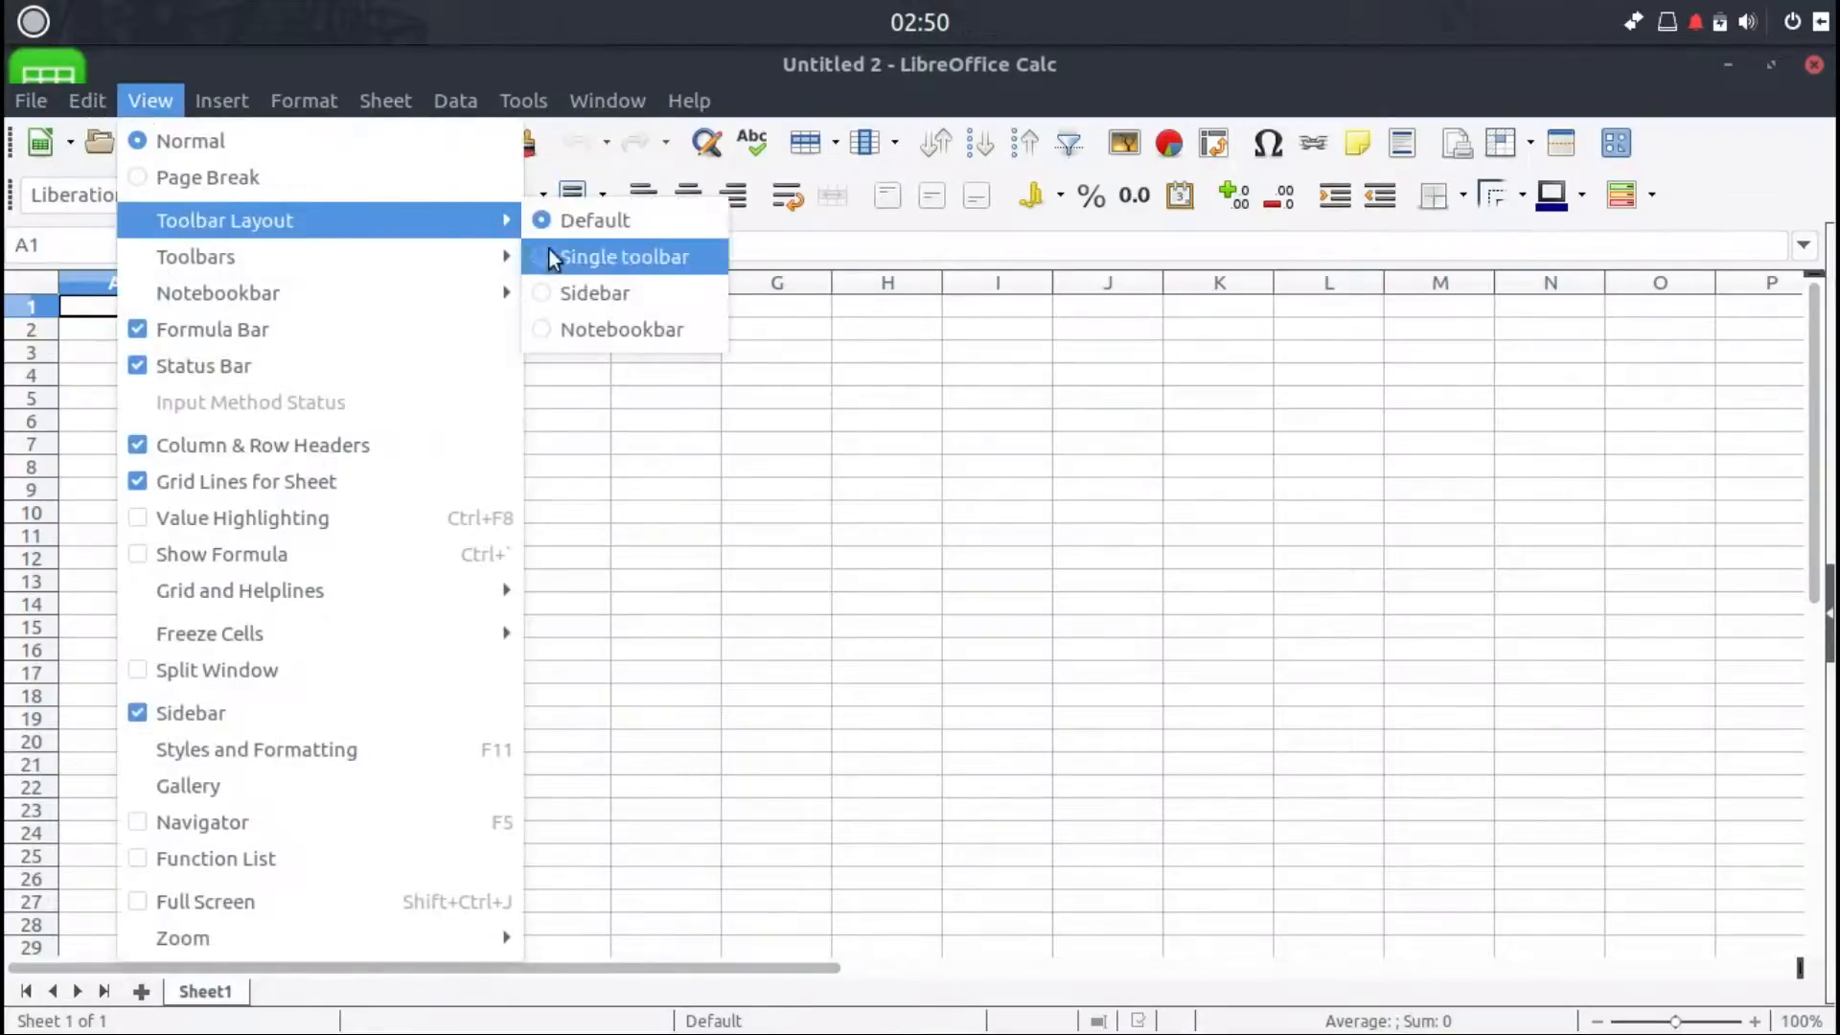
left_click(550, 330)
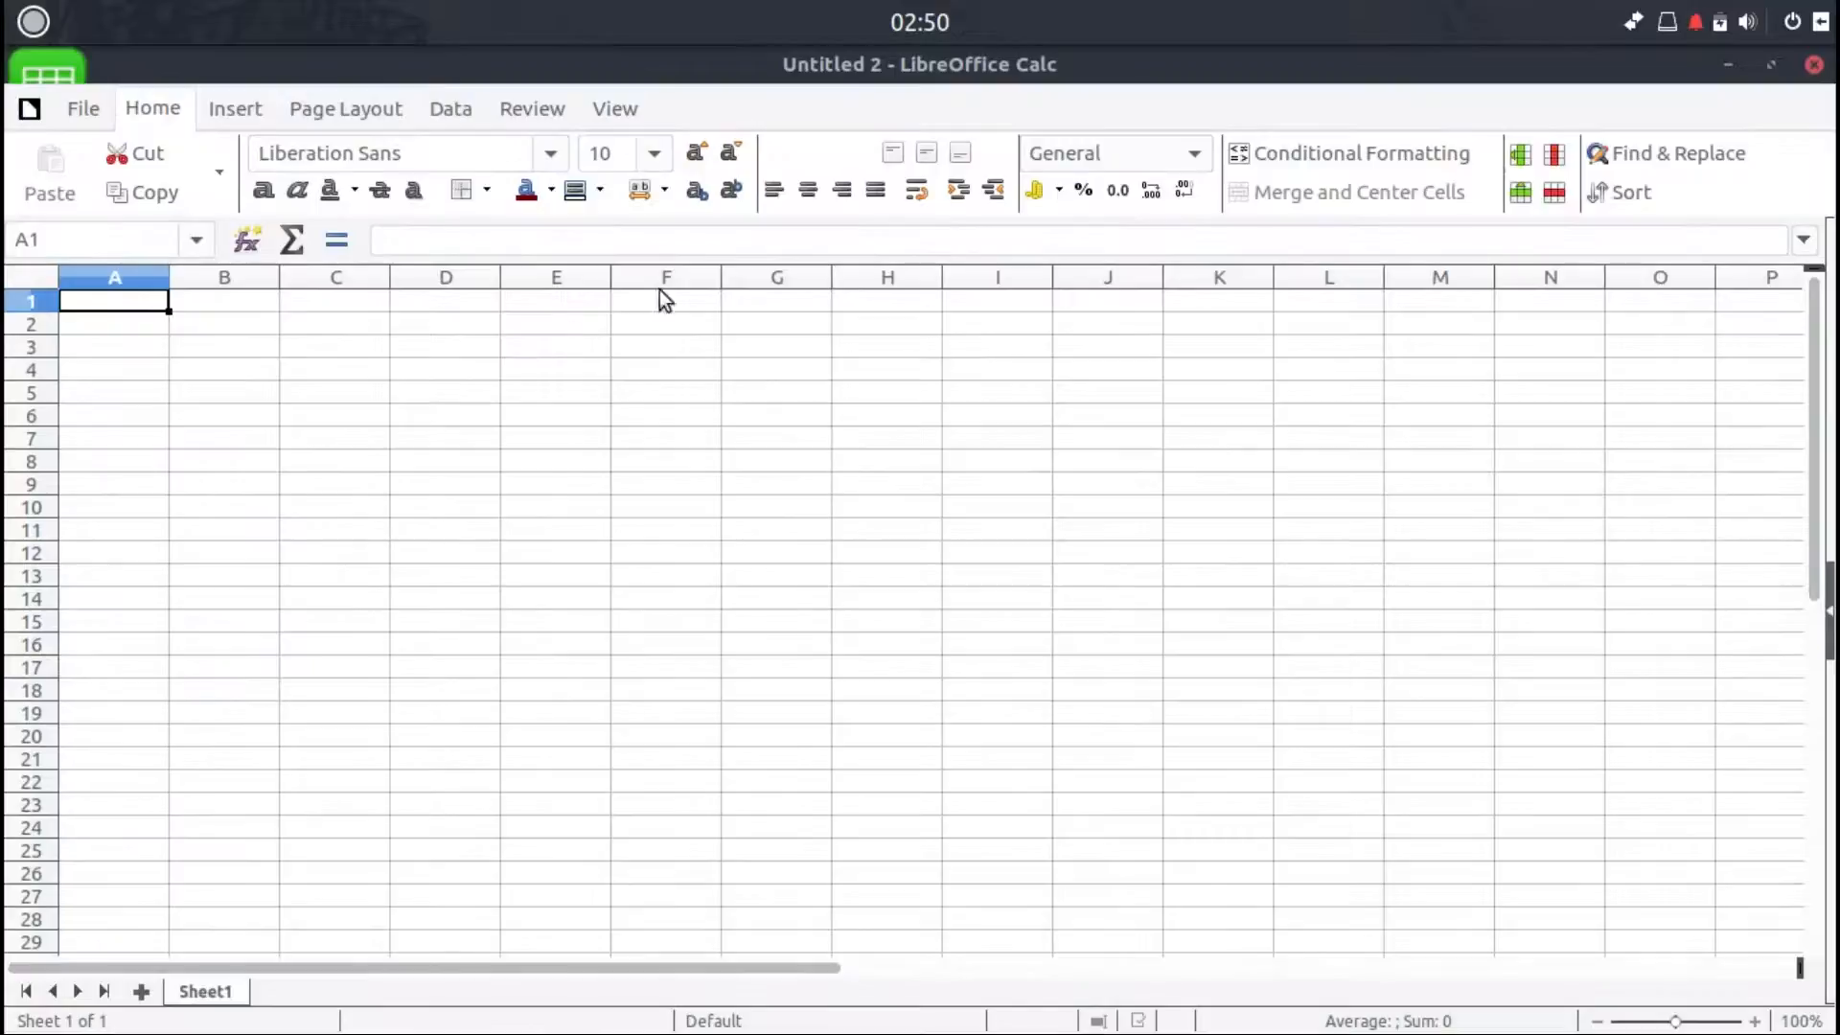
left_click(1729, 67)
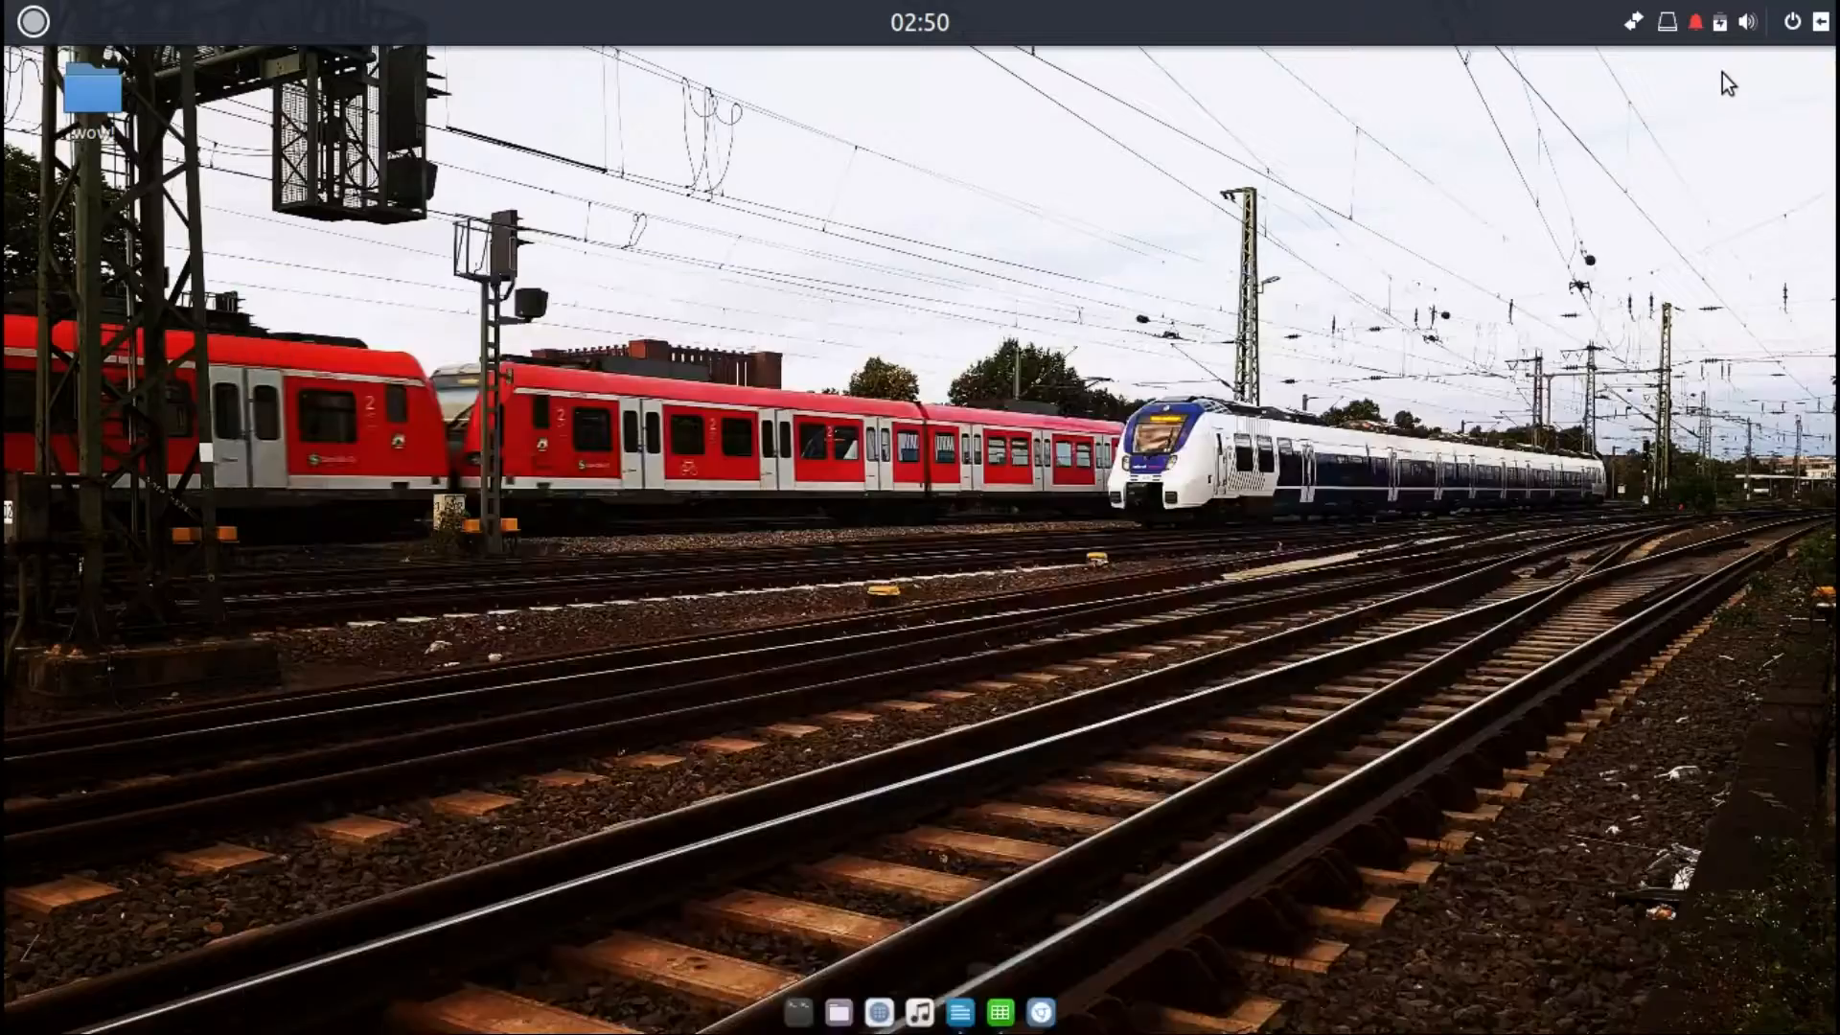
Step: Open Chromium, maximize its window, and open the About Chromium page
left_click(1036, 1021)
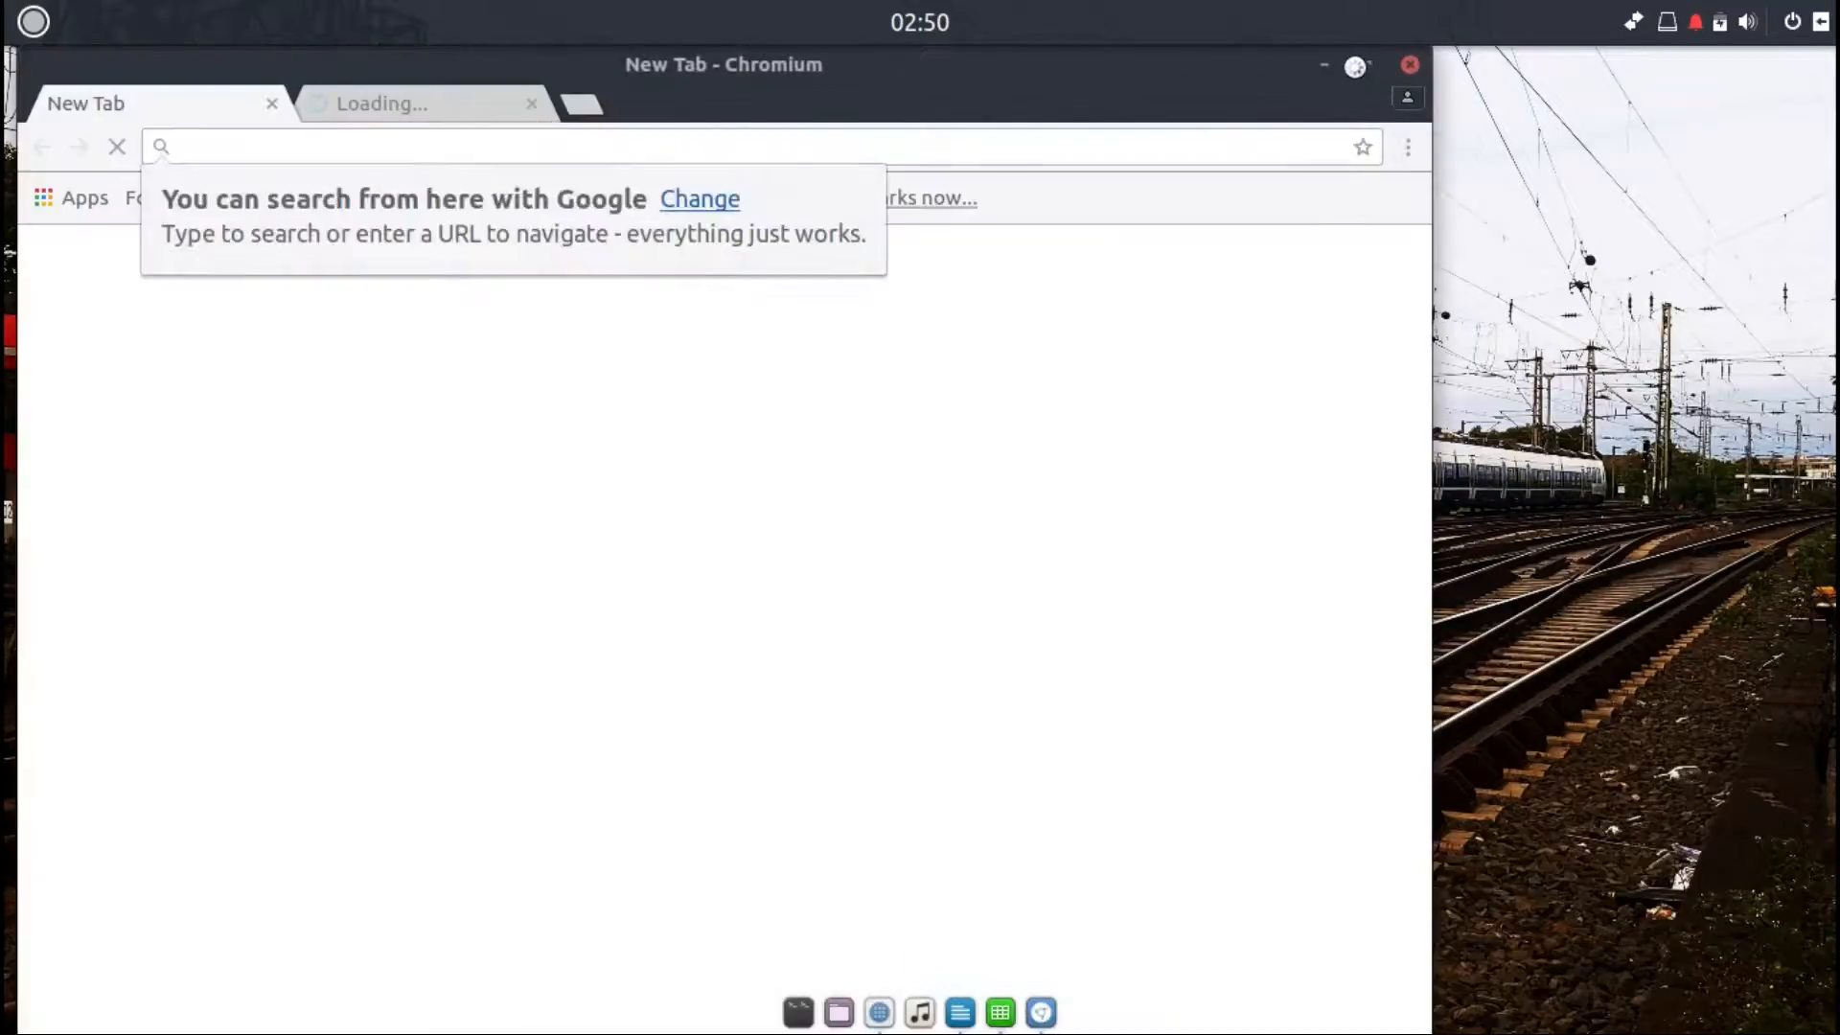
left_click(1370, 63)
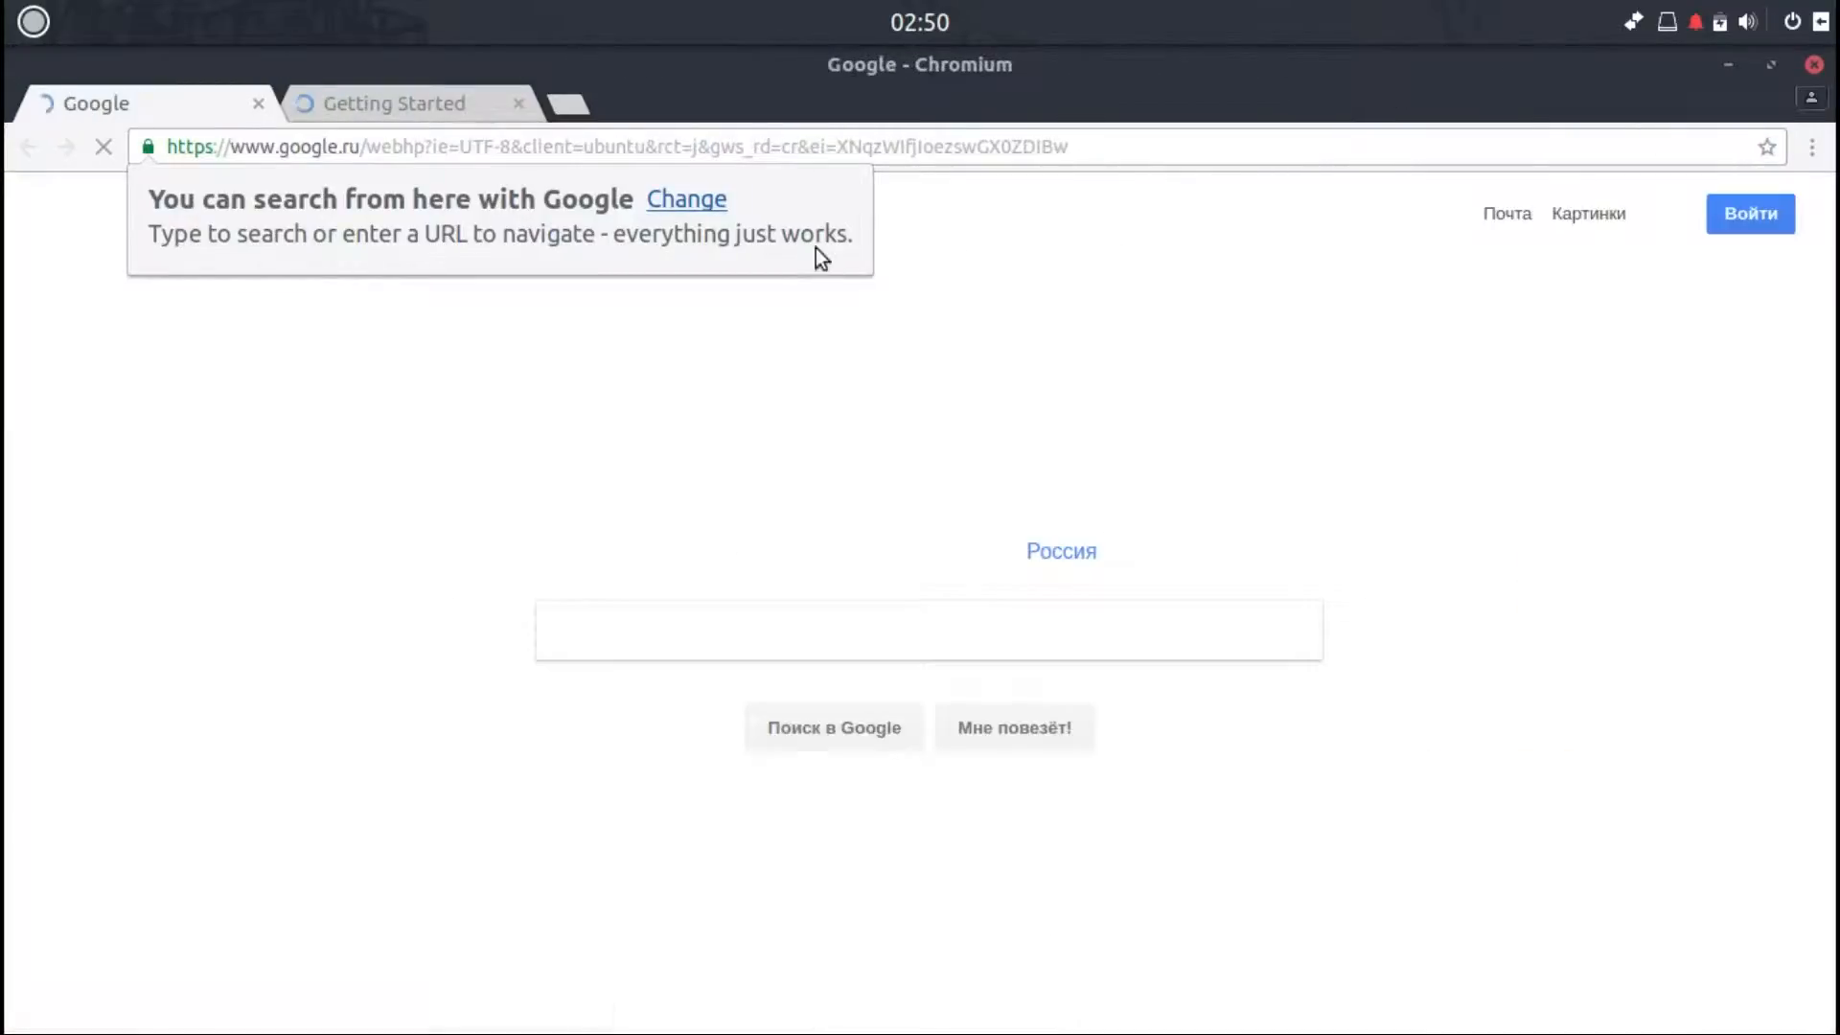
left_click(1811, 146)
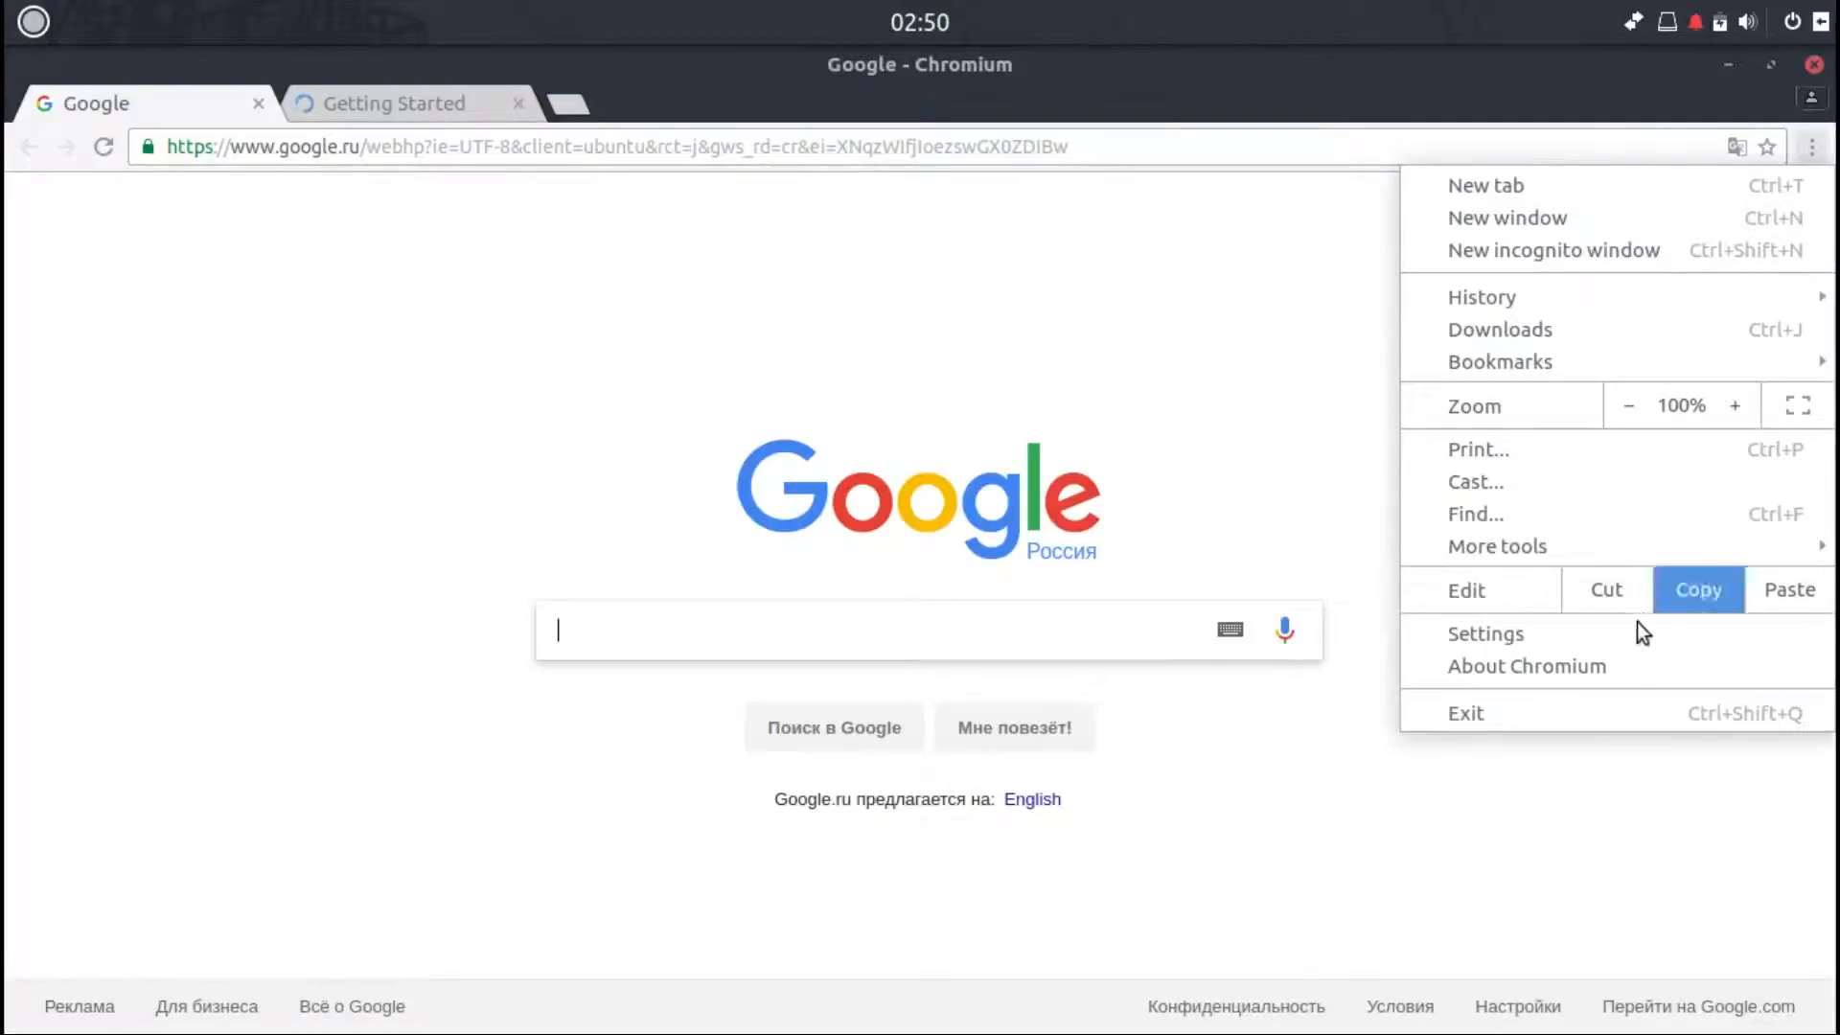
left_click(1625, 665)
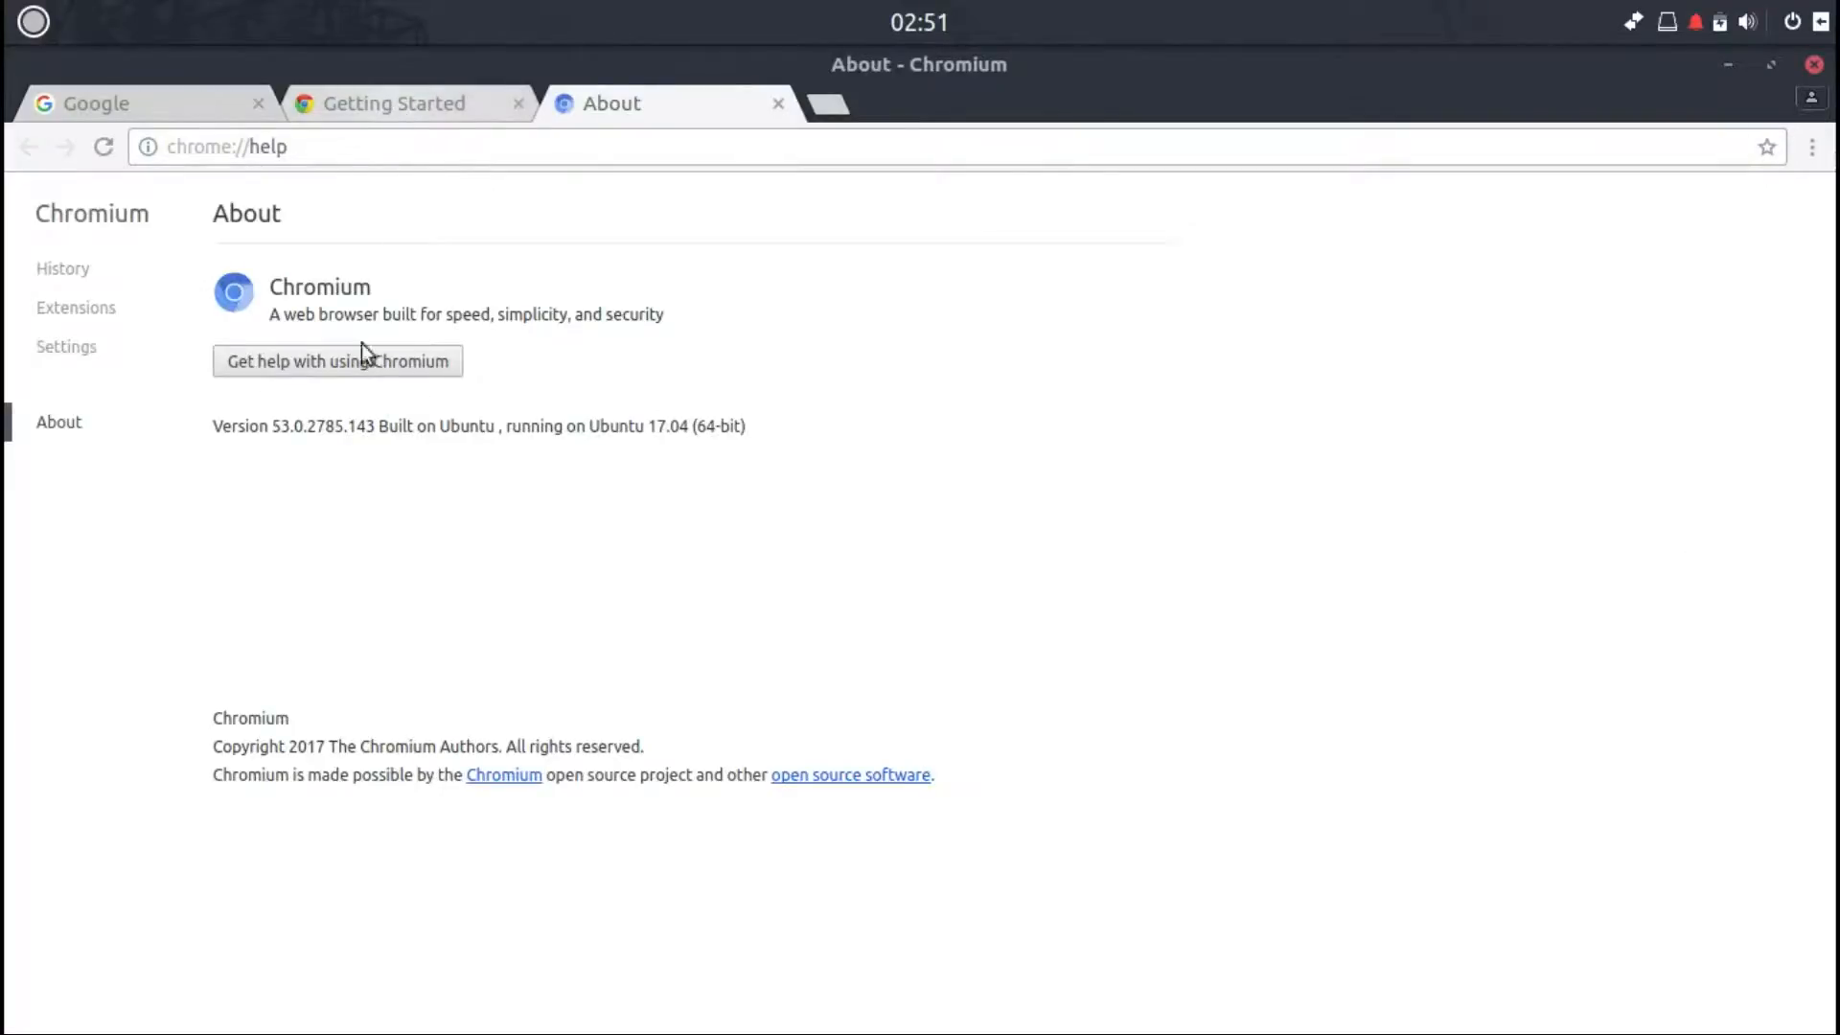
Step: Look at the Getting Started tab, switch the Google page to English, then minimize Chromium
left_click(414, 105)
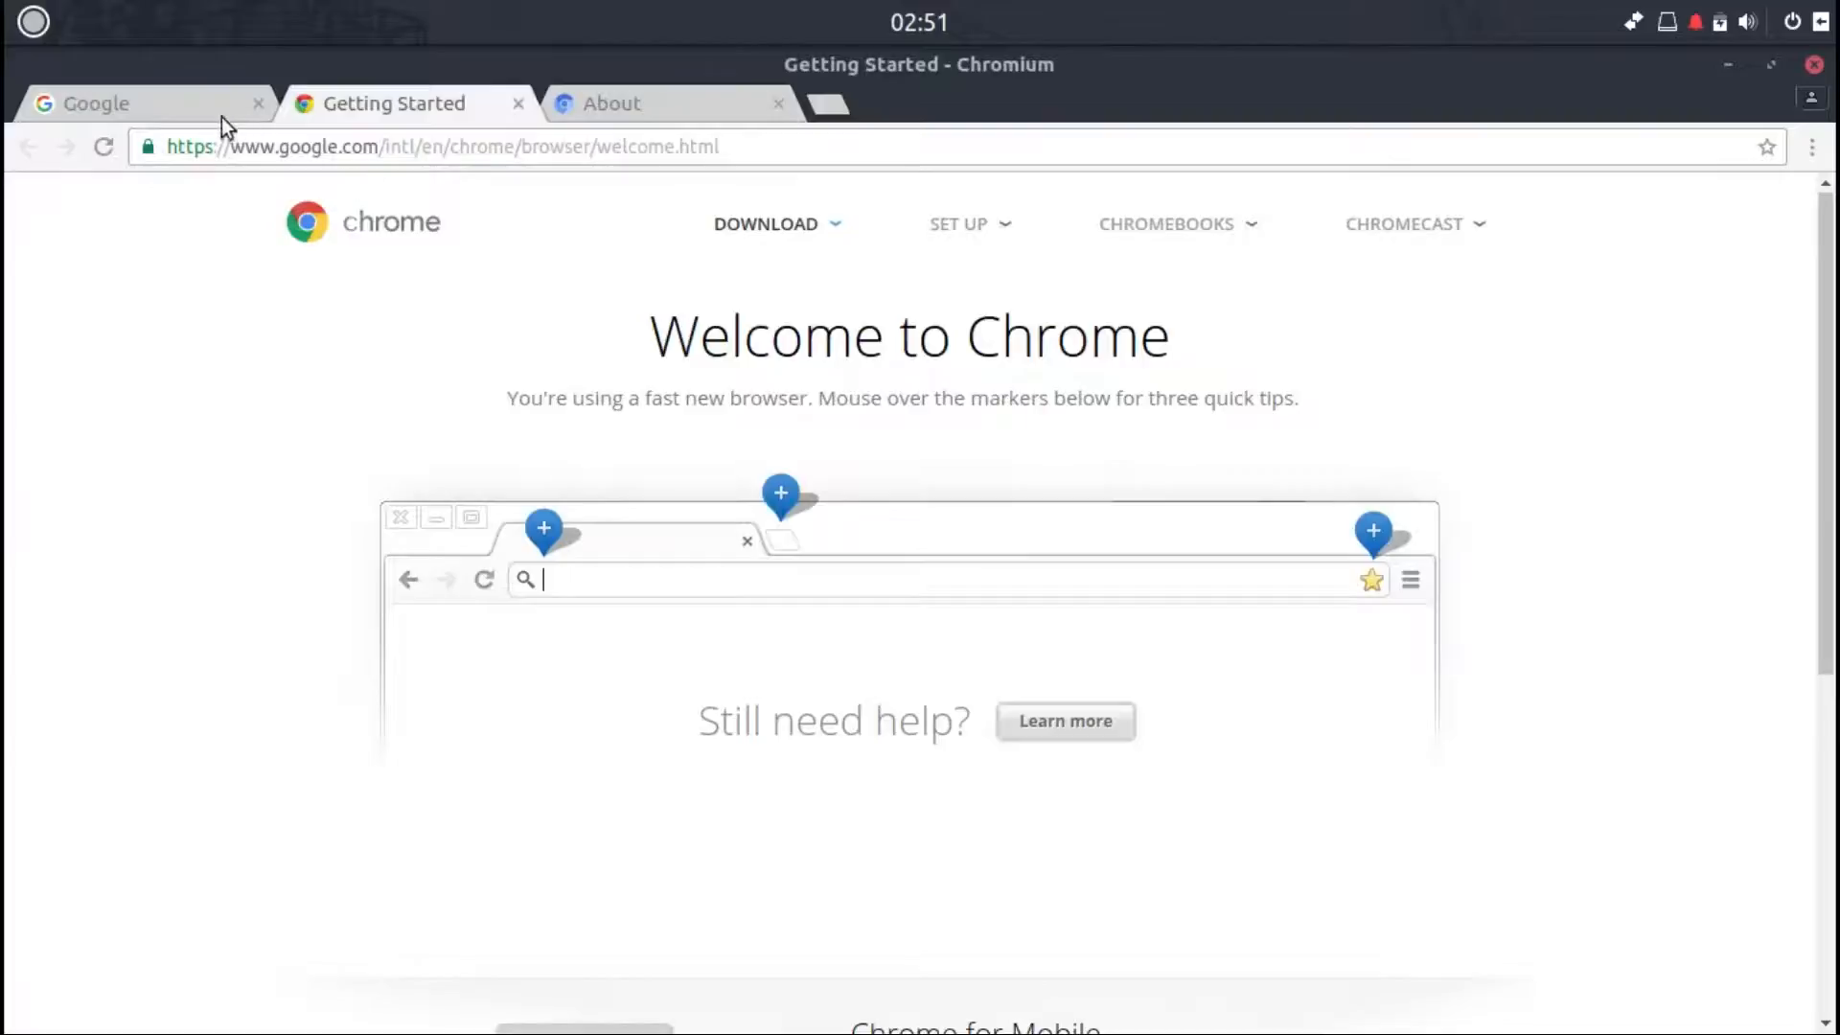
left_click(177, 106)
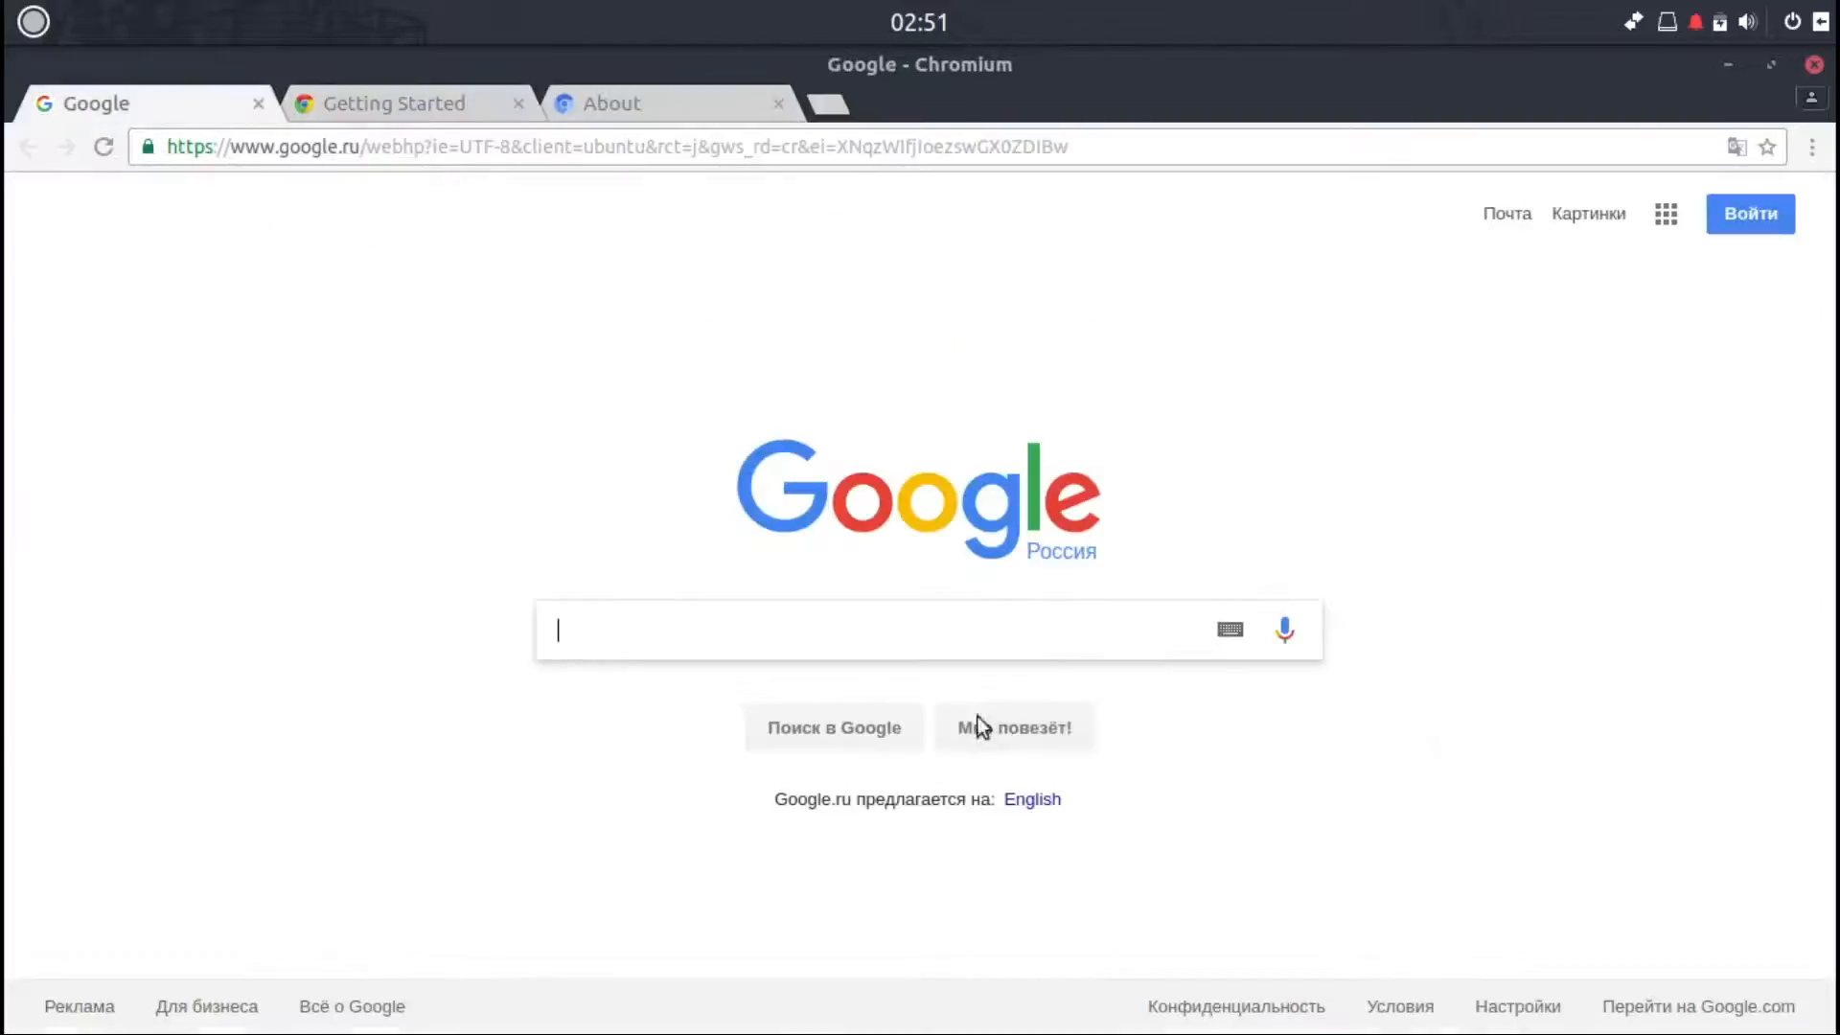
left_click(1029, 801)
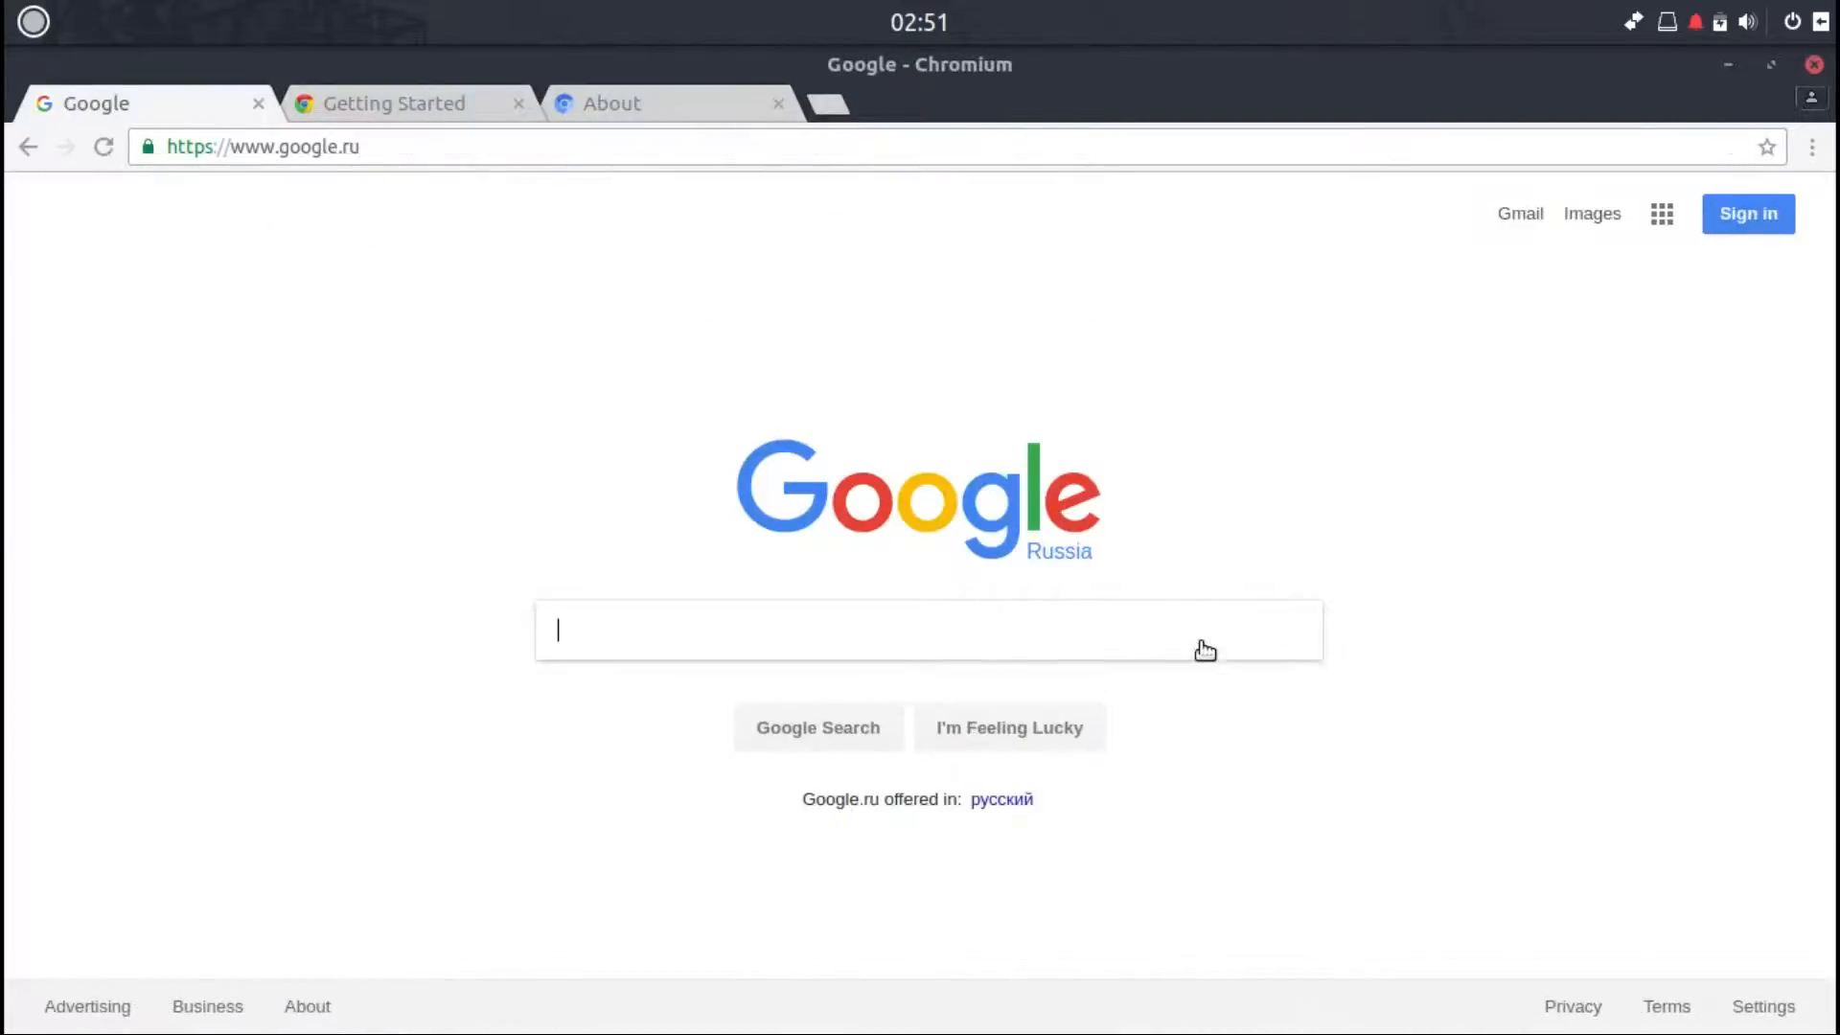
left_click(1731, 61)
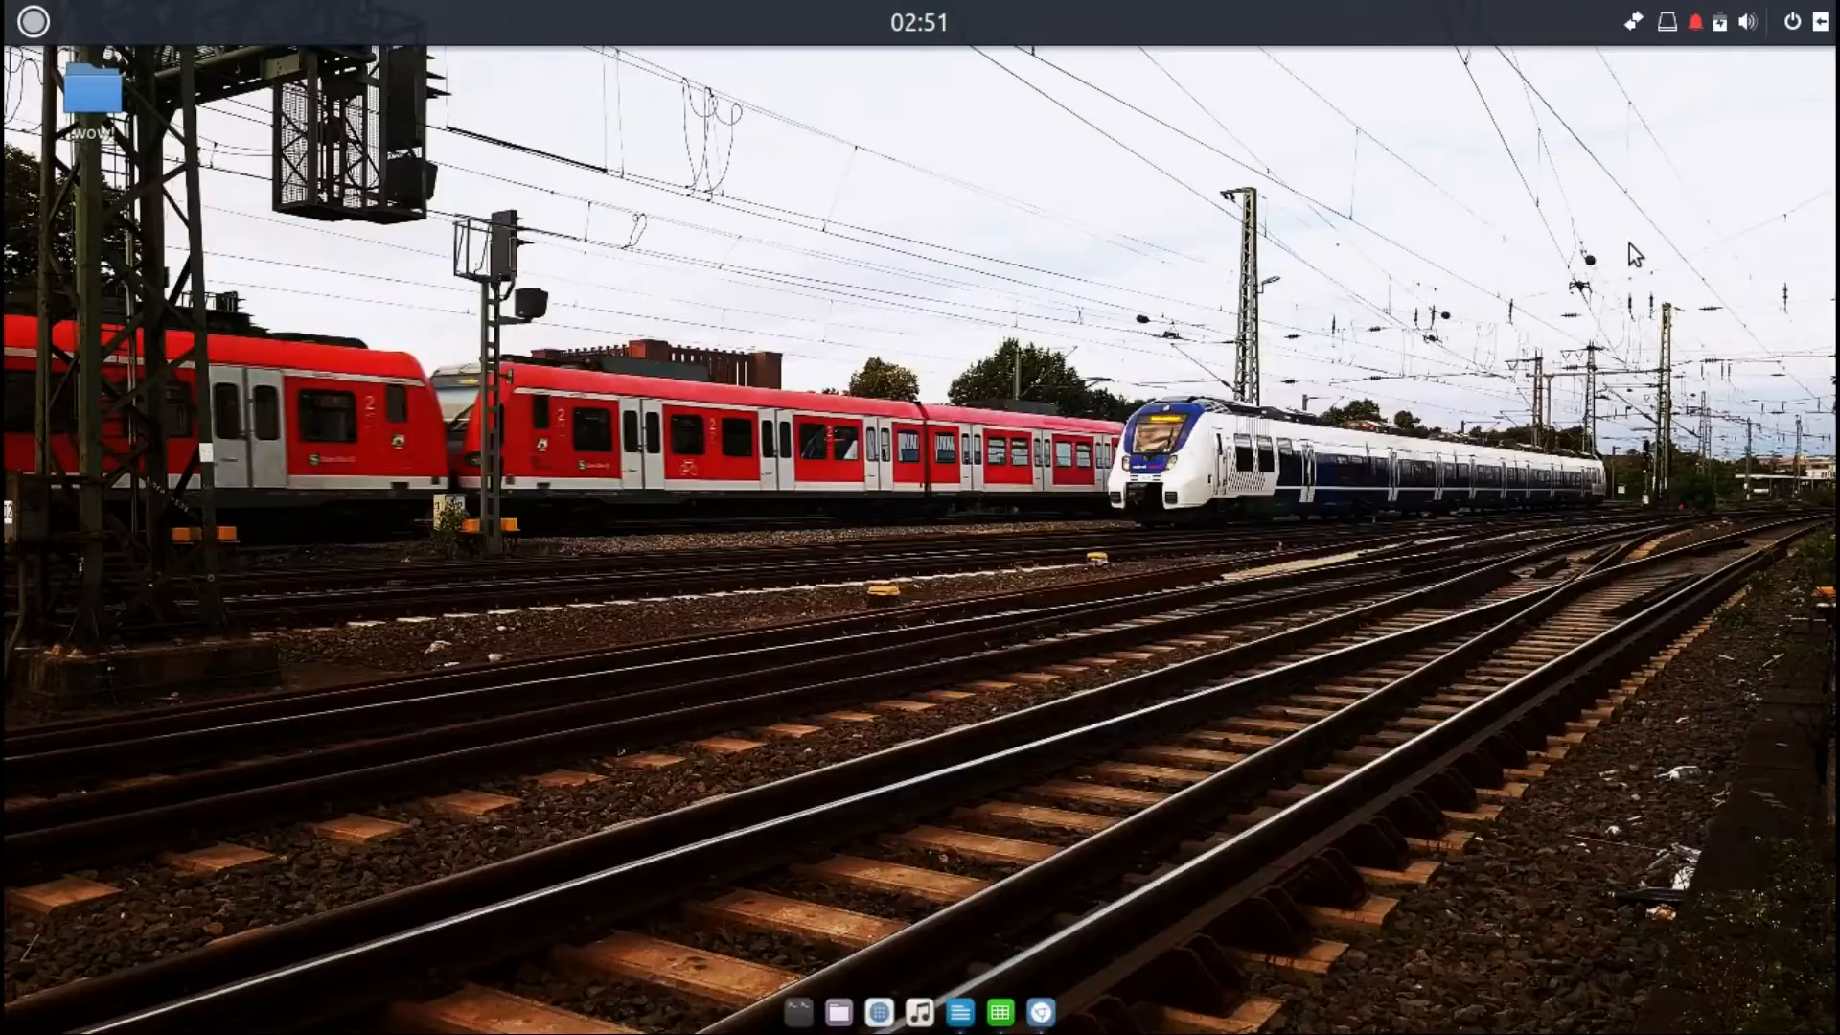
Step: Open the Raven side panel, view its notifications, and open Budgie Settings
left_click(1820, 21)
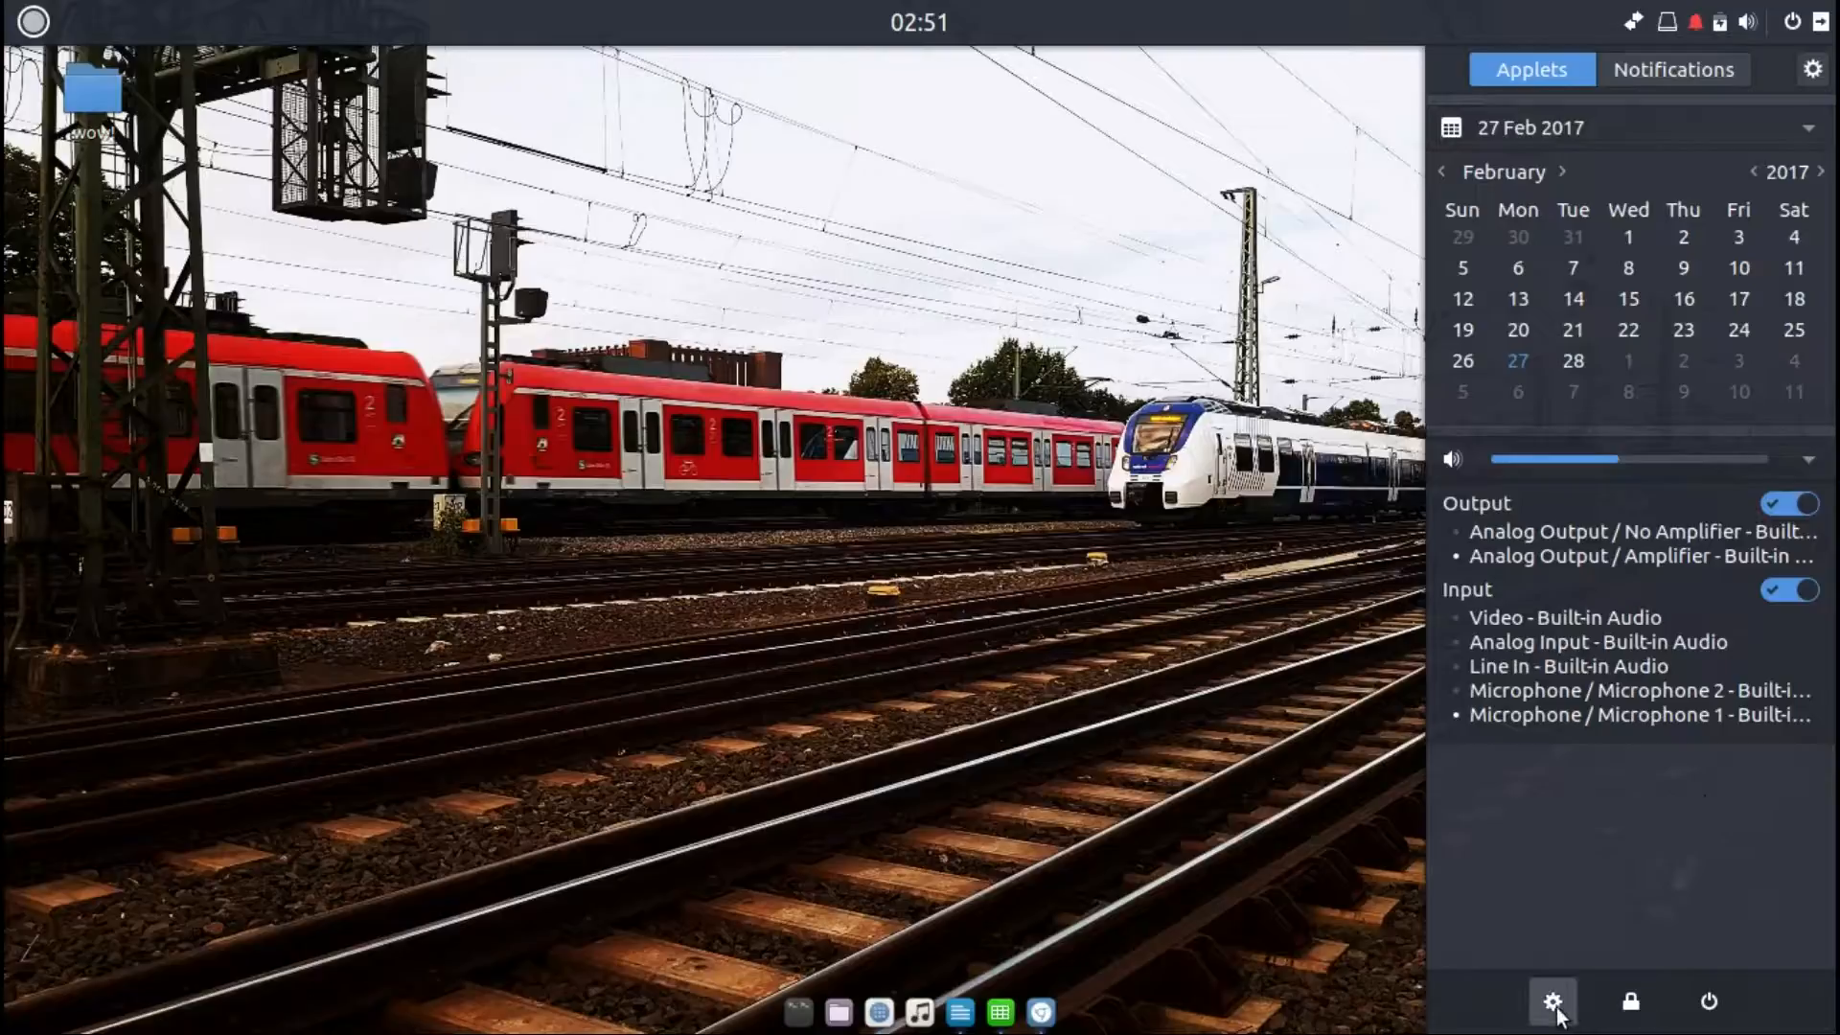
left_click(1677, 65)
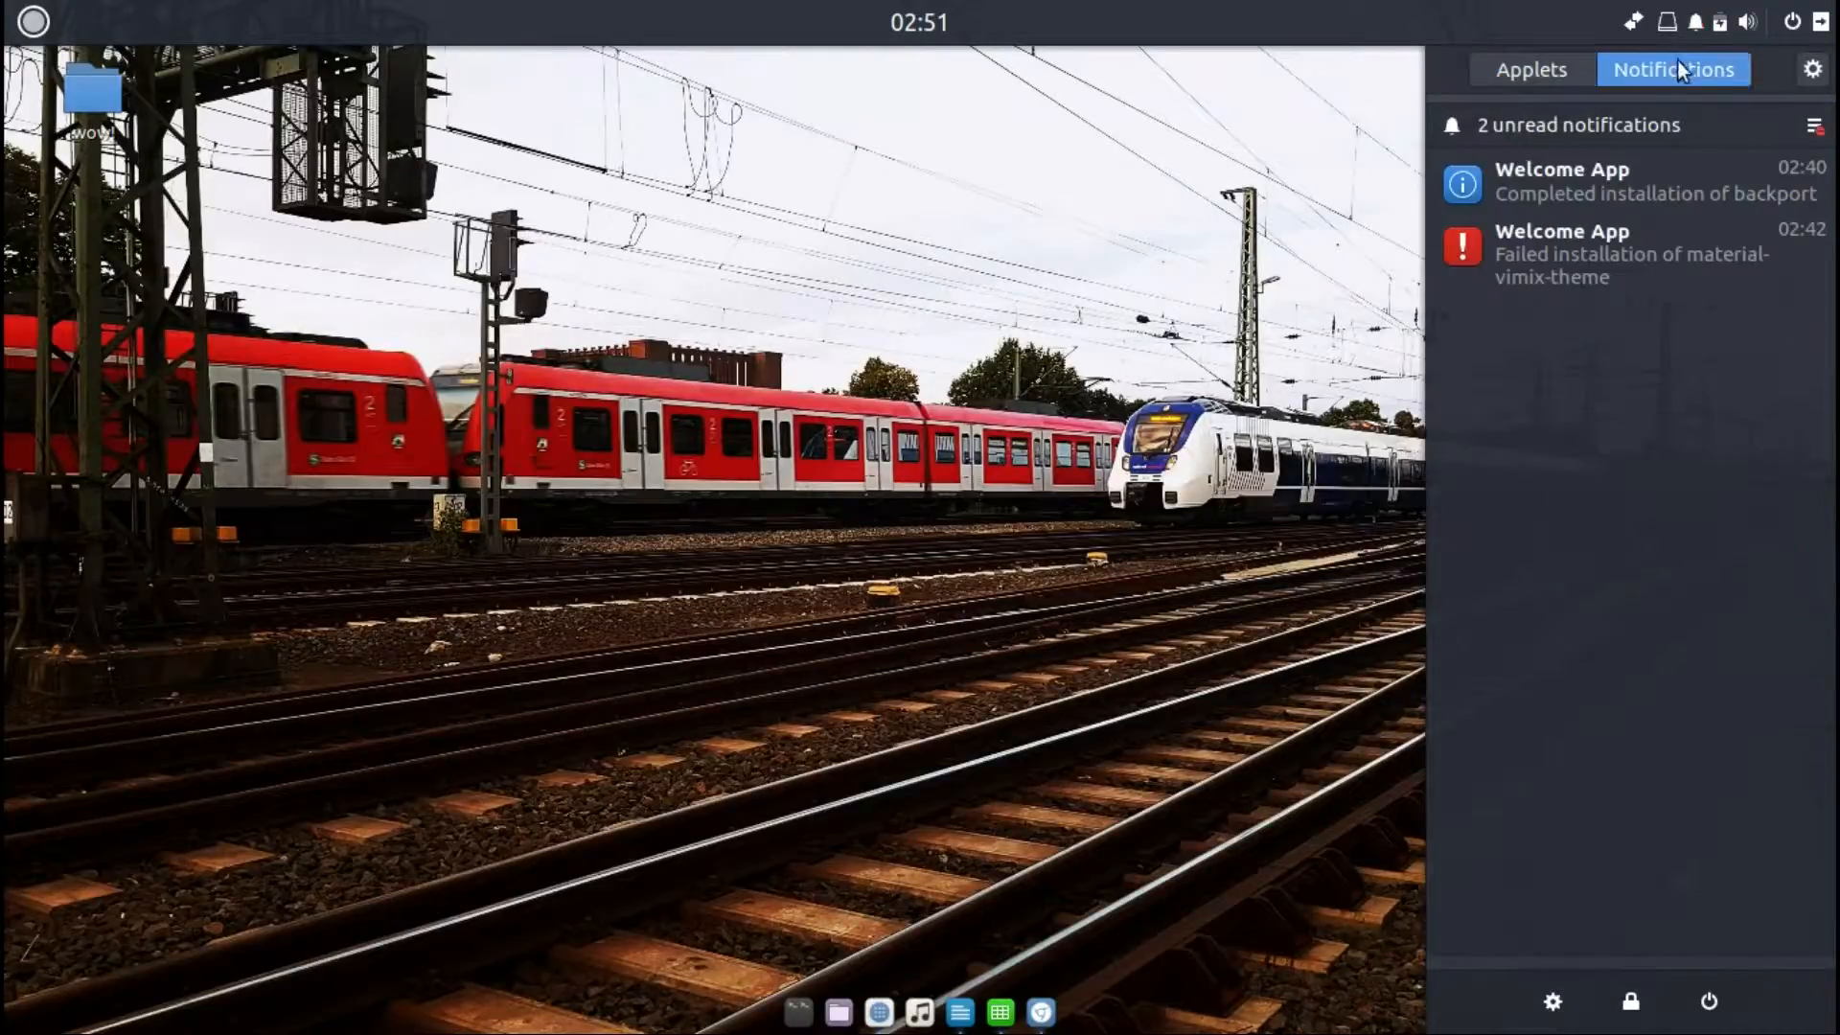
left_click(1812, 68)
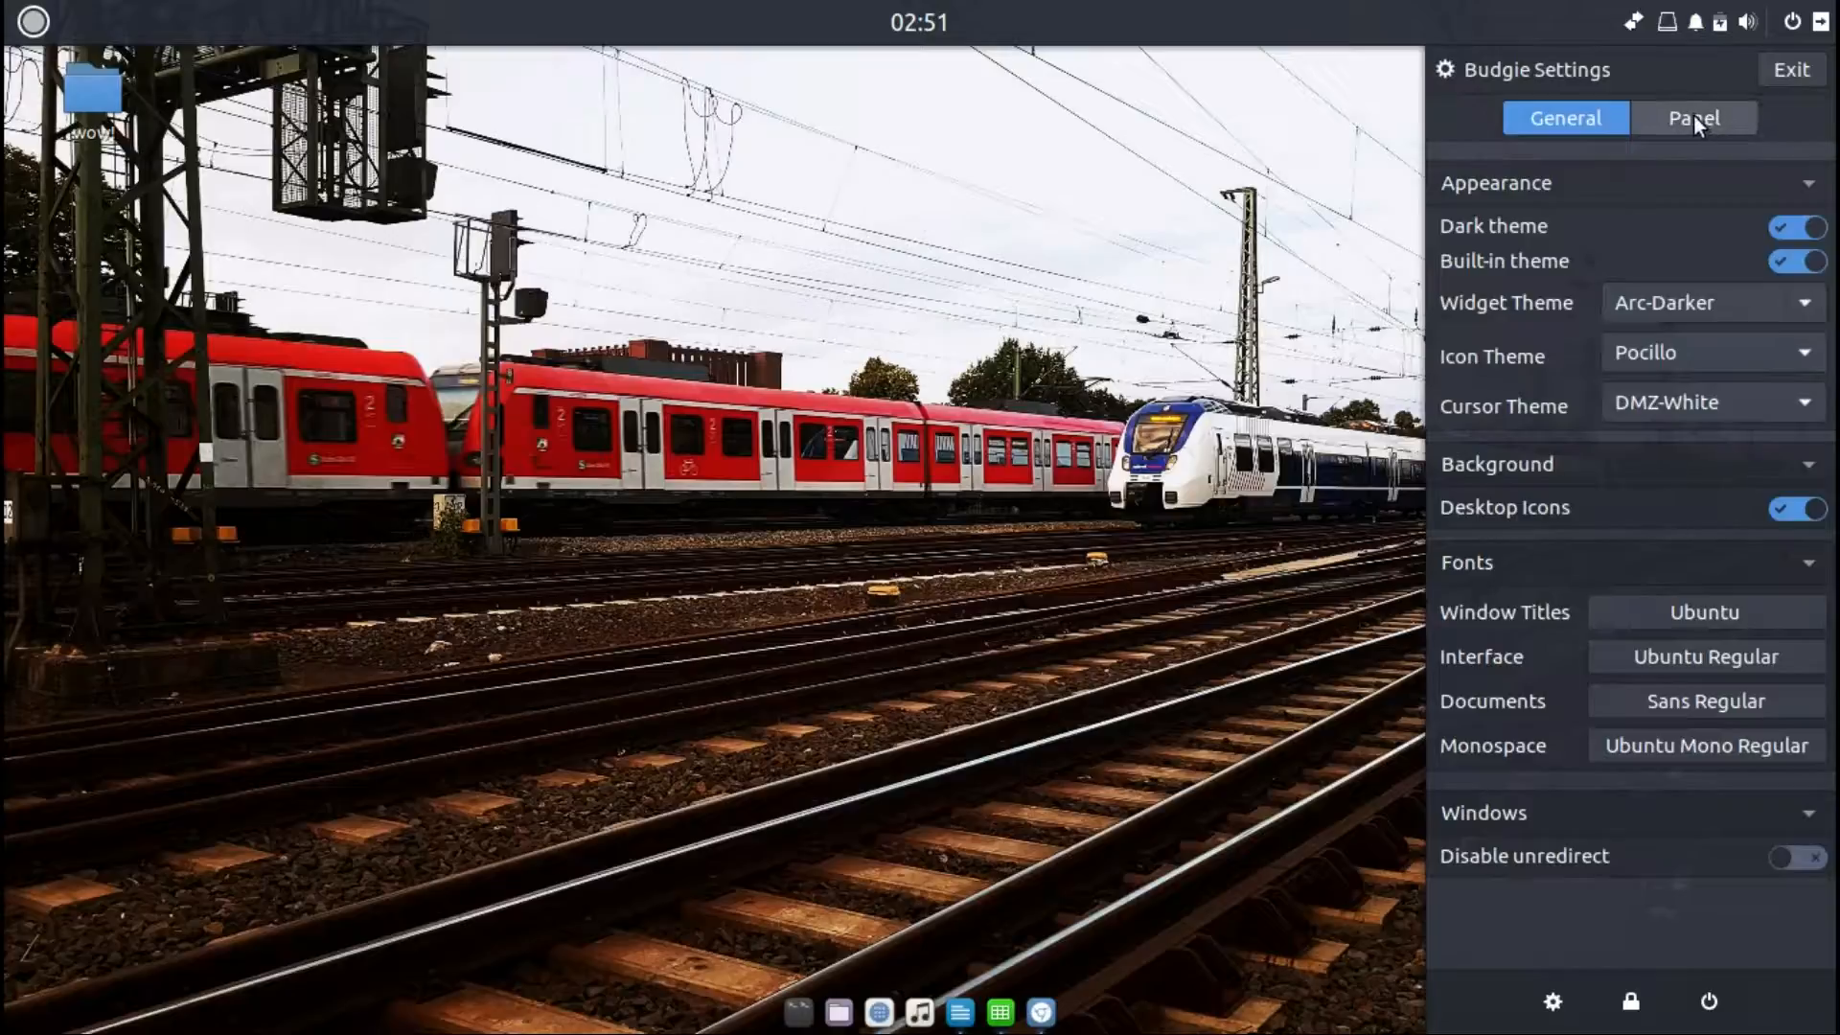
Step: Try the Adwaita widget theme, then switch the widget theme to Arc
left_click(1704, 303)
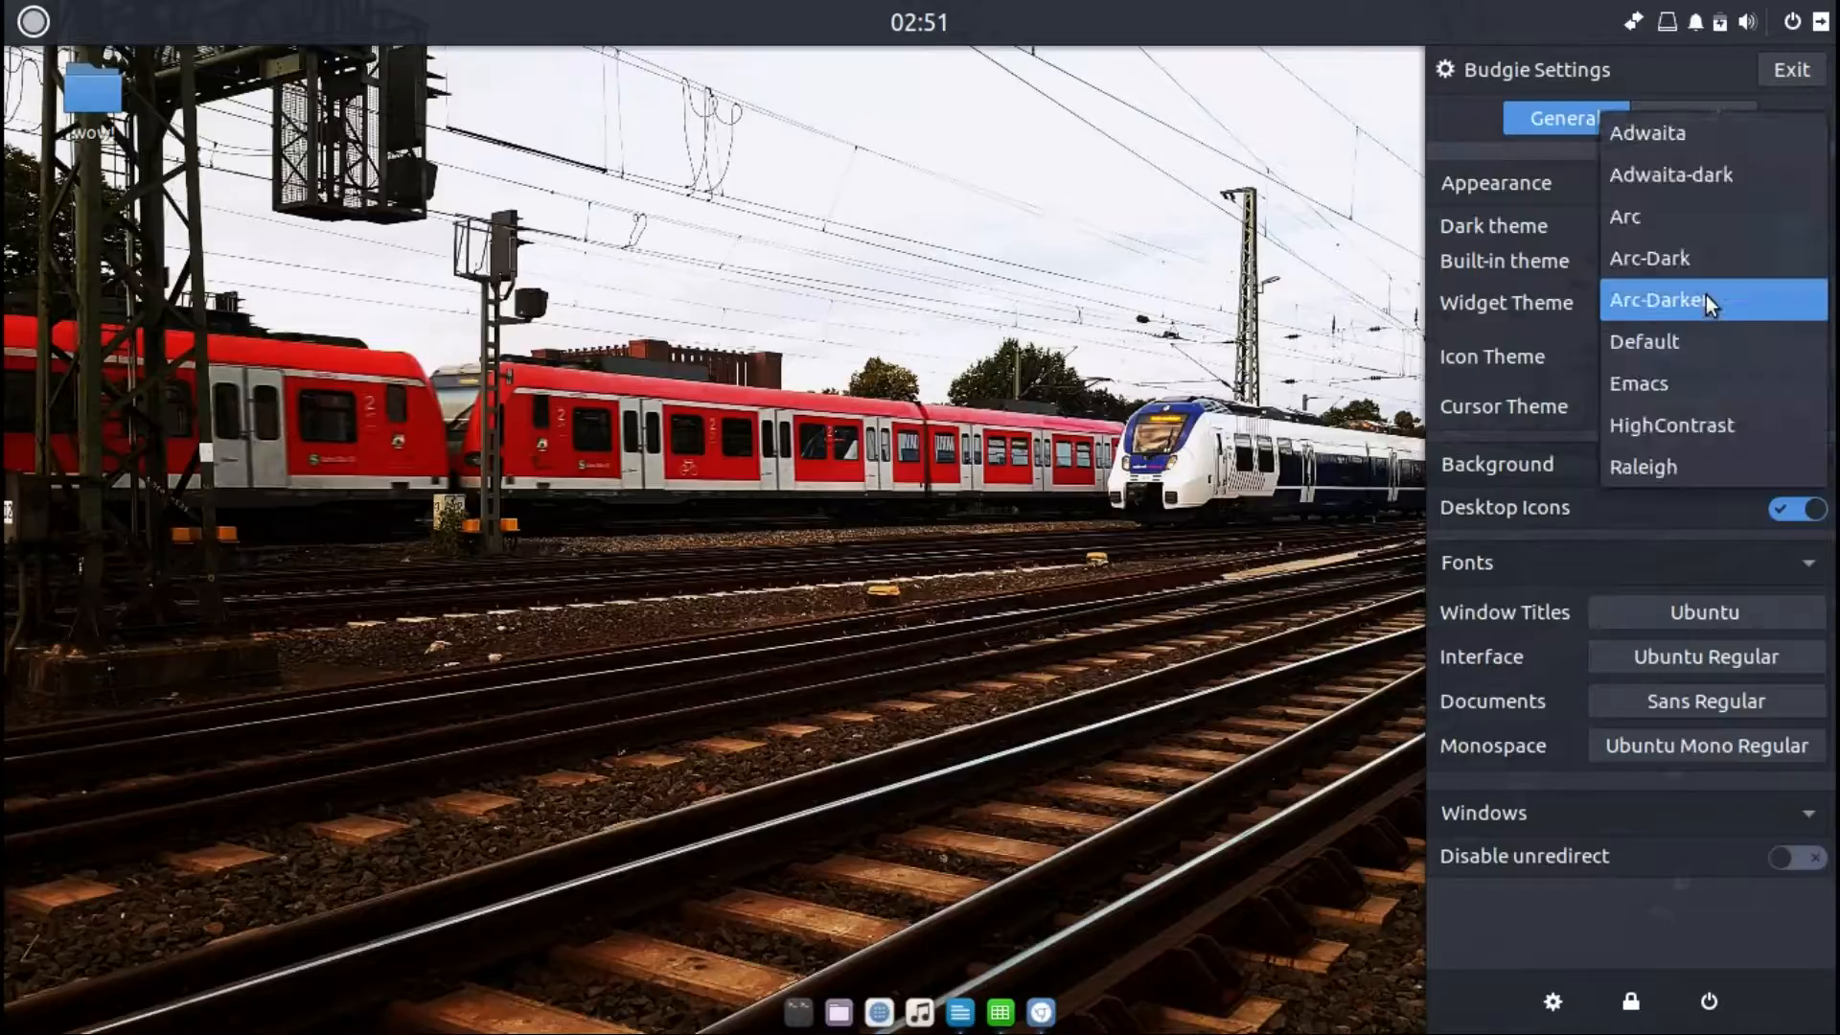
left_click(1663, 139)
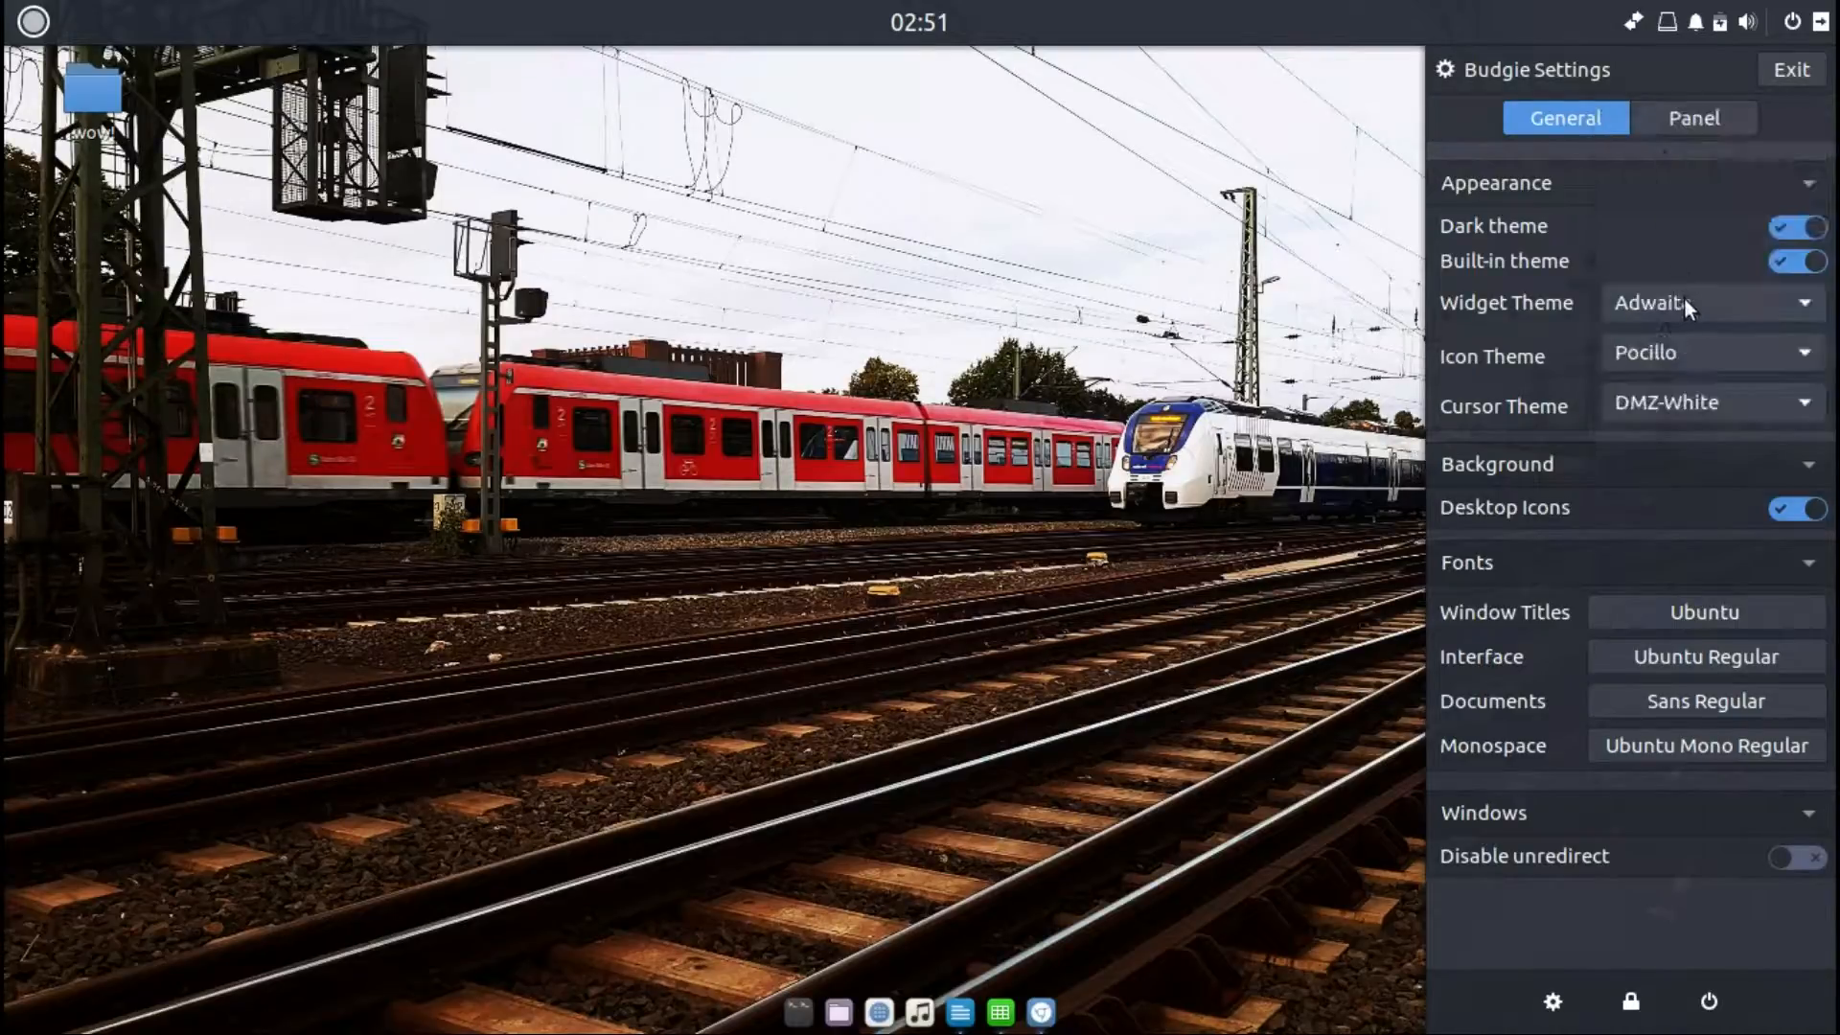
left_click(1683, 301)
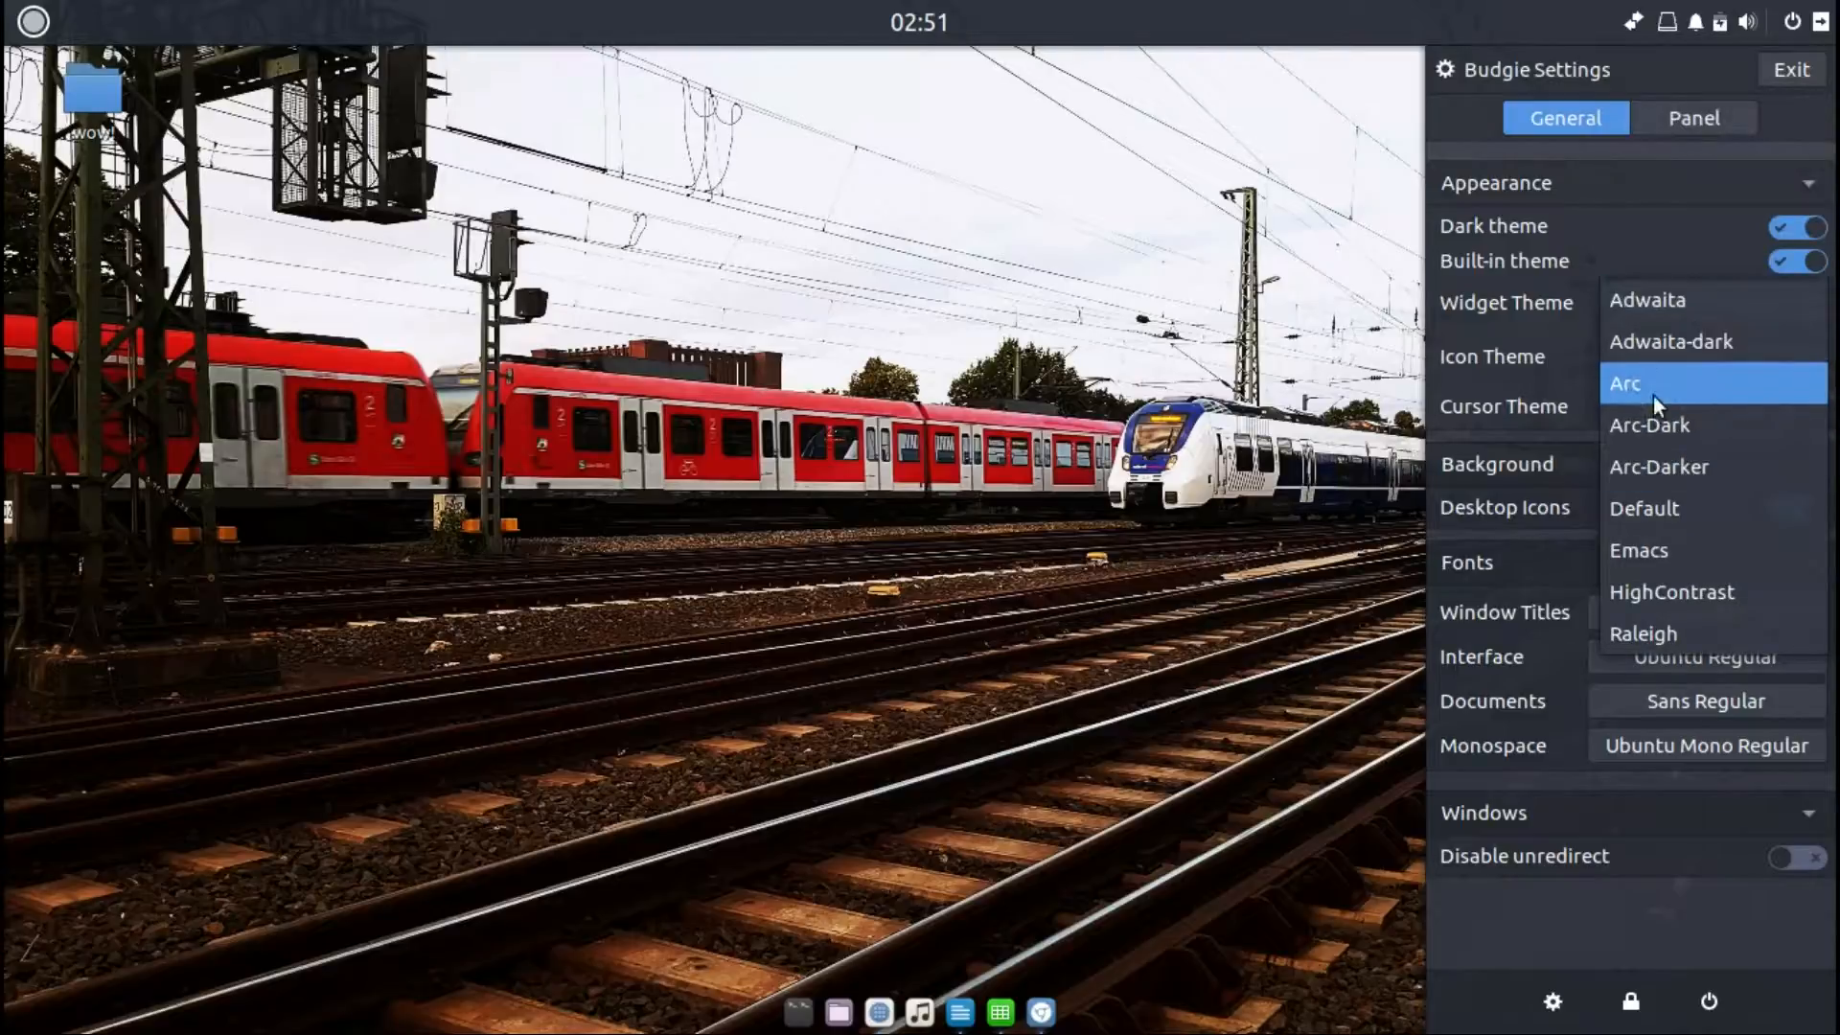
key("Escape")
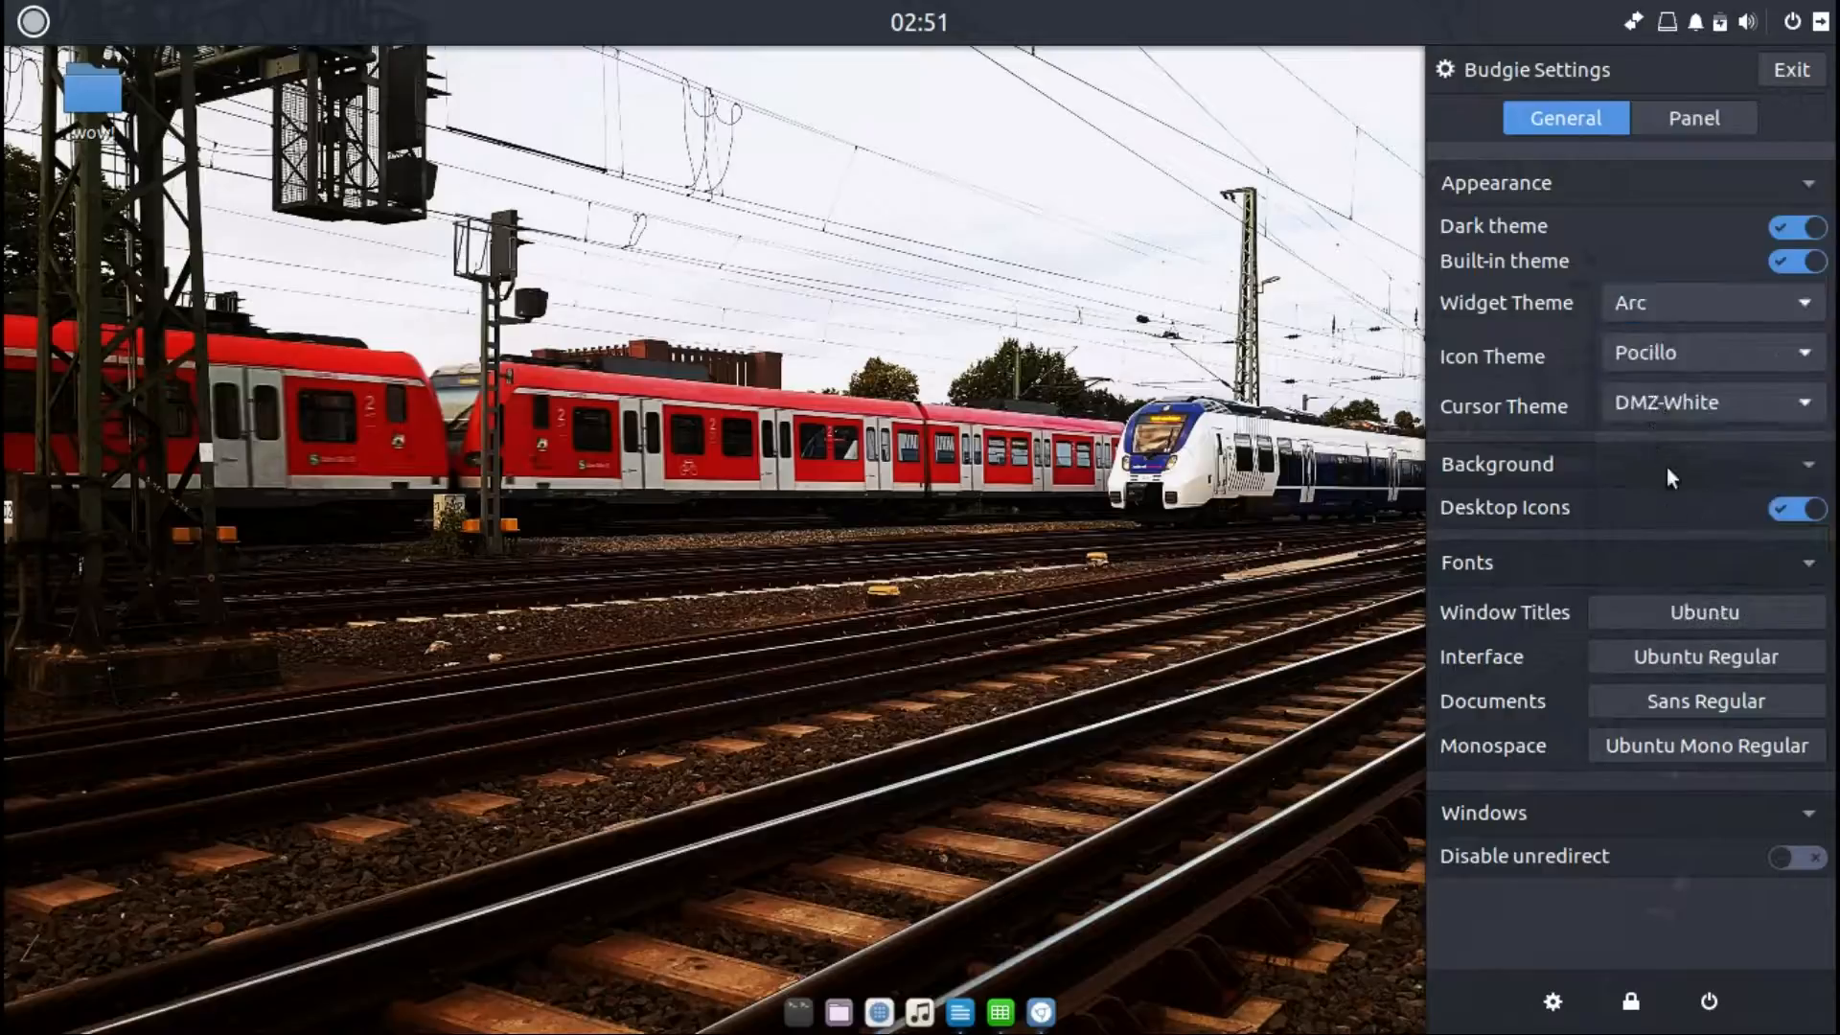
Step: Open the panel settings, review the applet list, and reduce the top panel's size to 26
left_click(1683, 118)
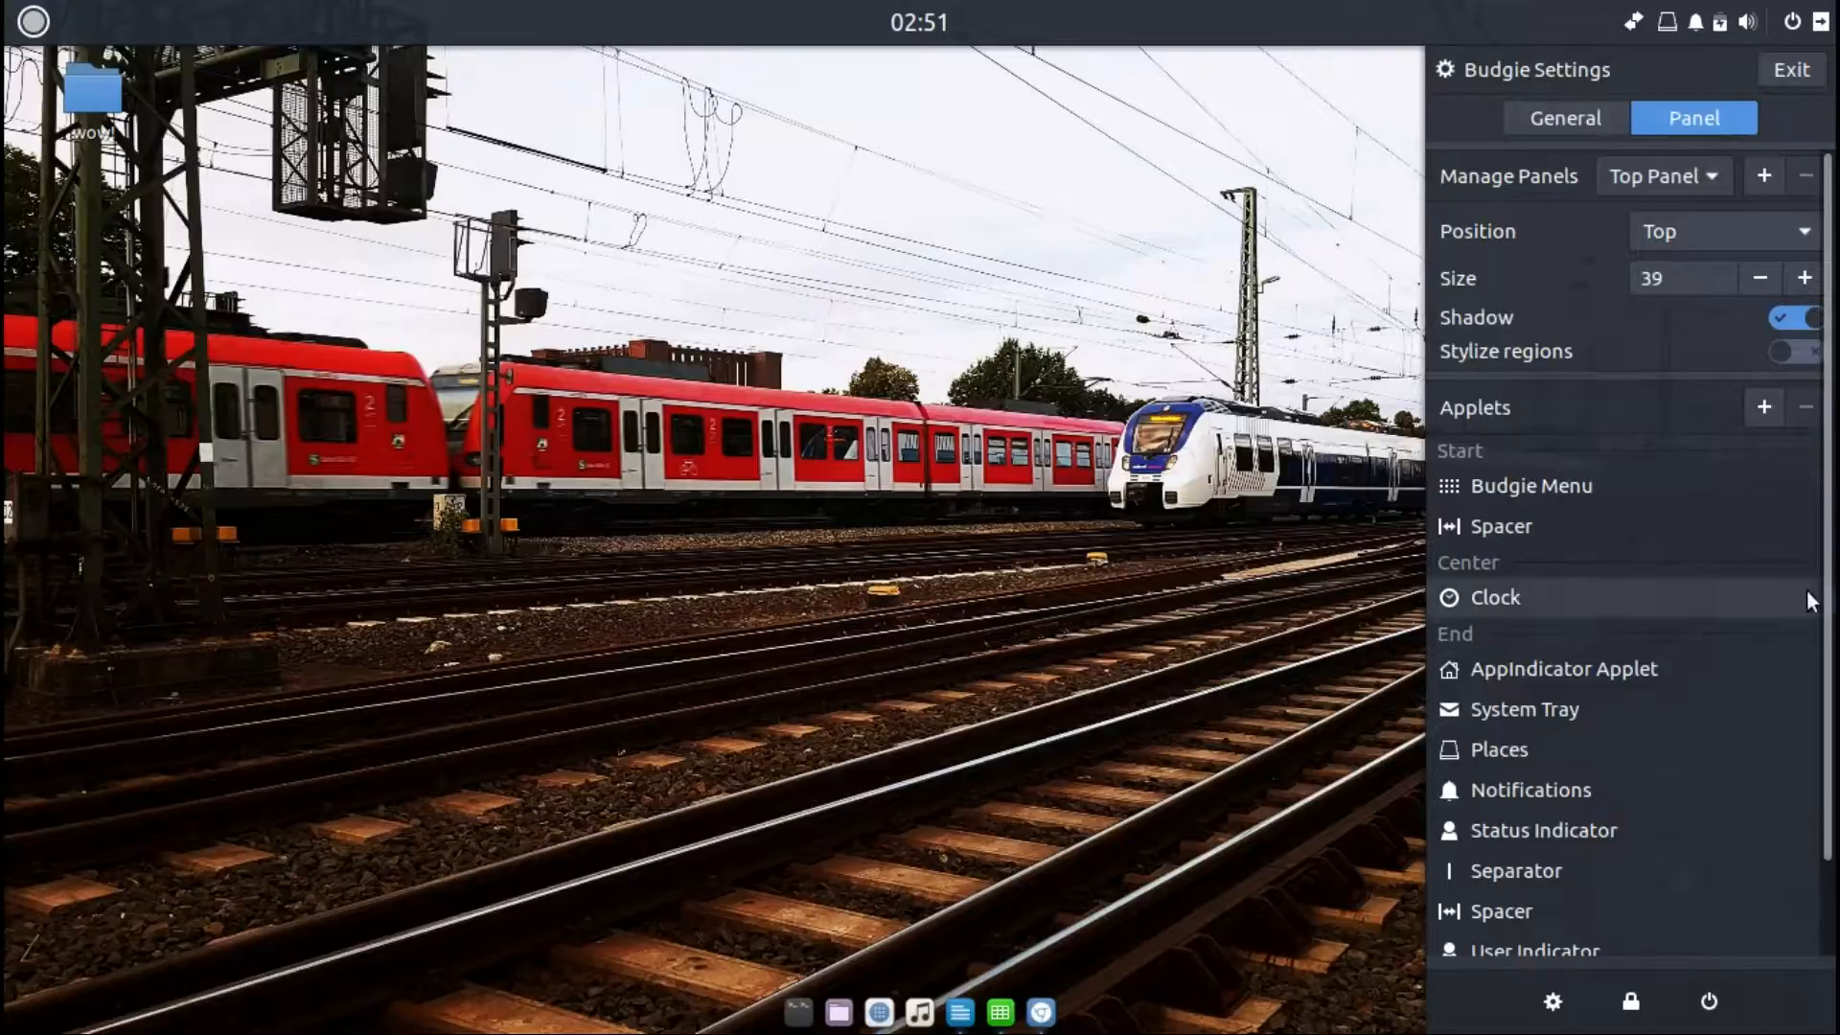
scroll(1830, 628, "down", 2)
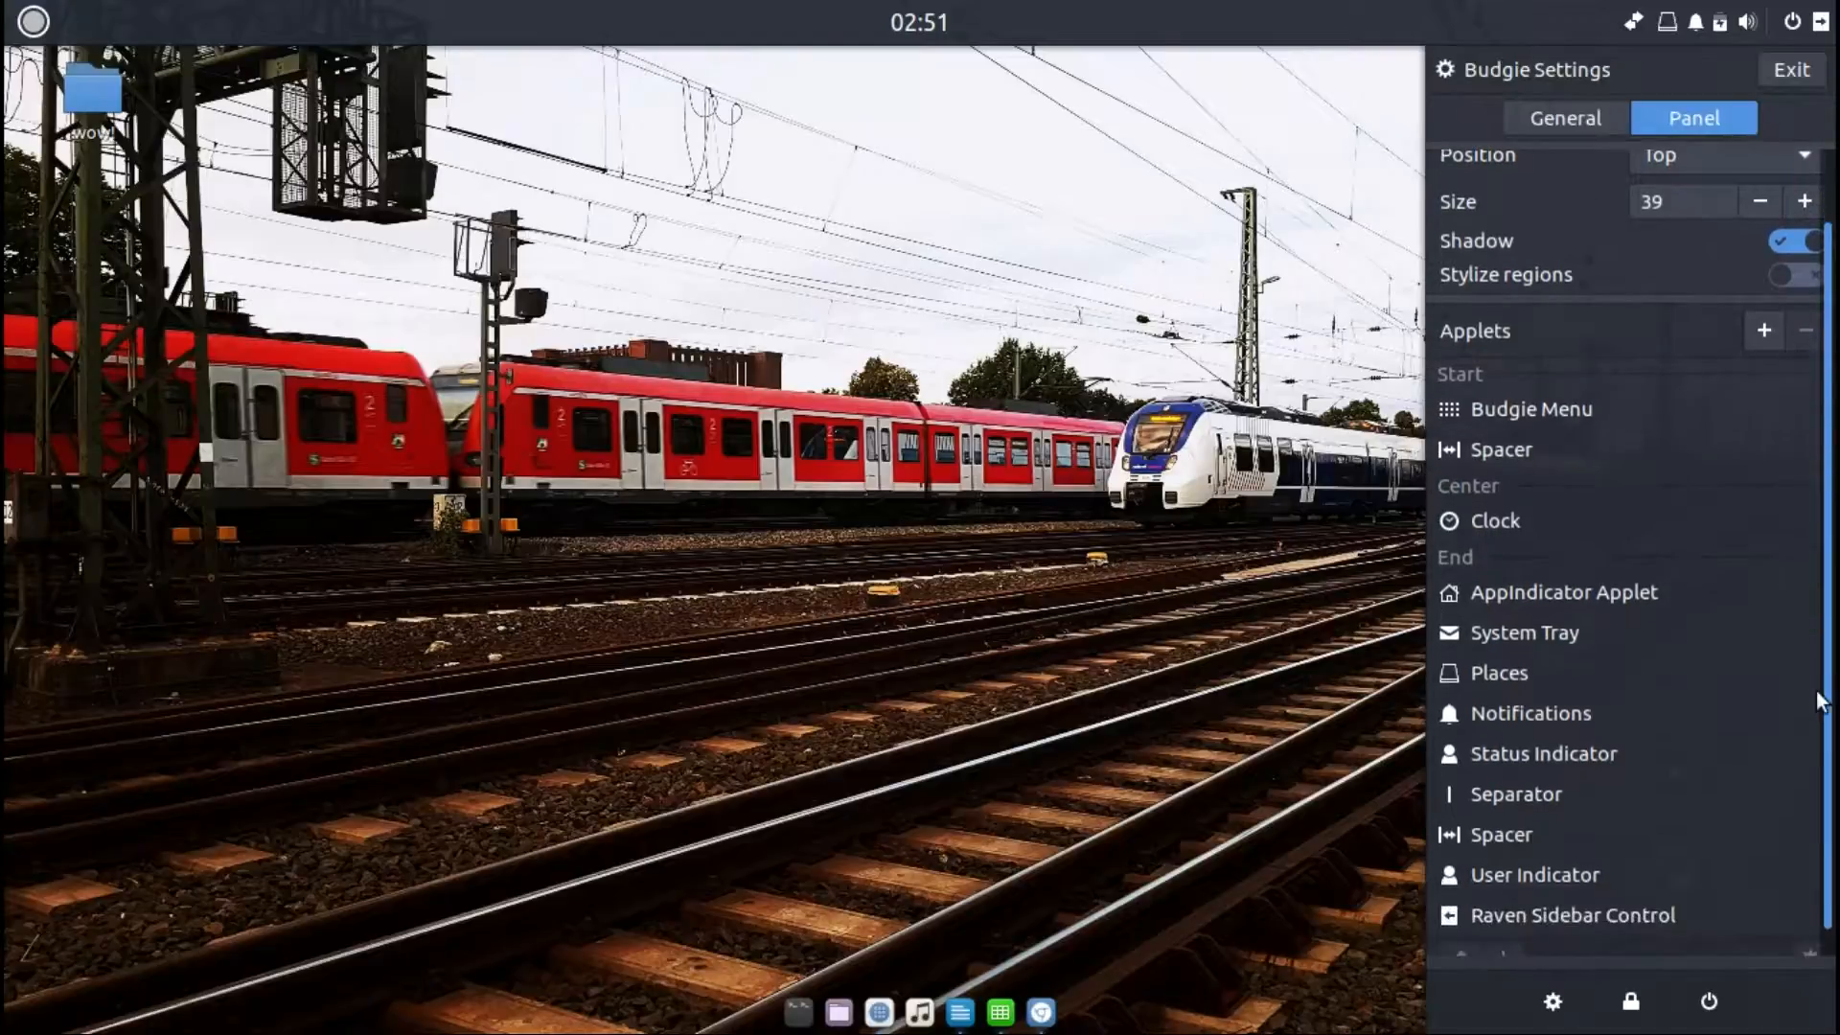
scroll(1820, 738, "up", 2)
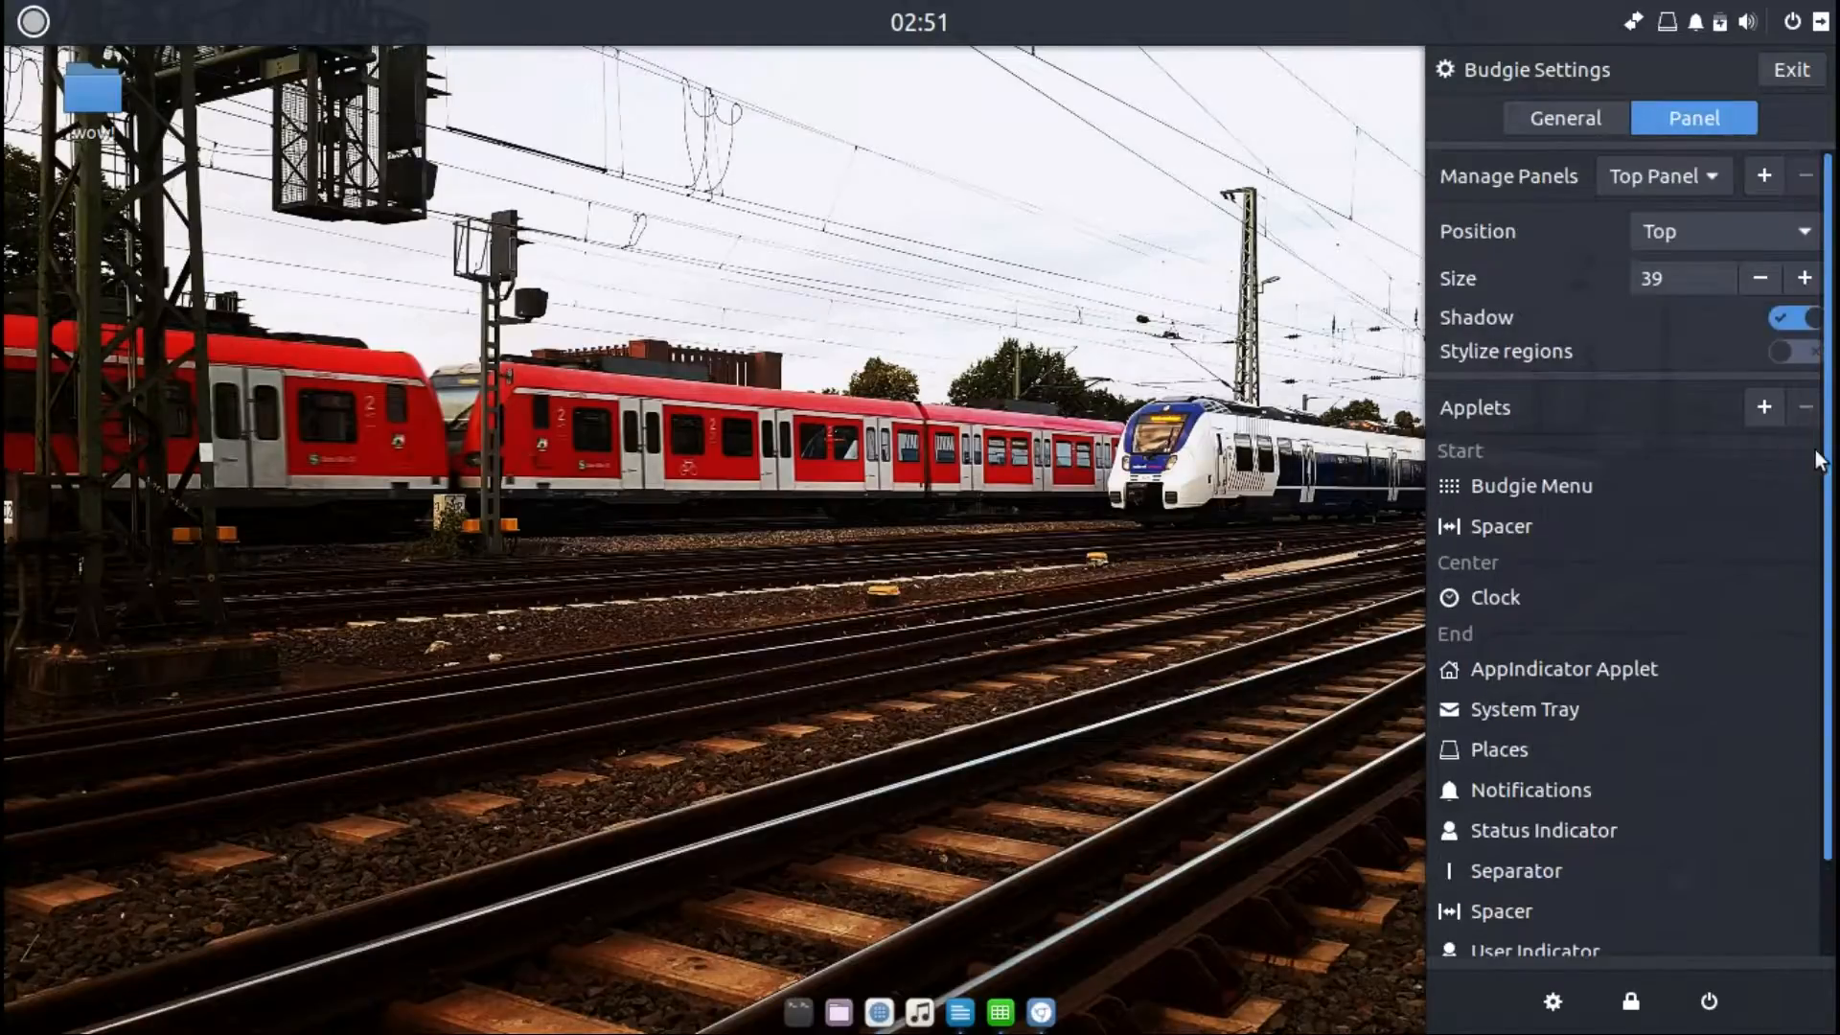
left_click(1749, 286)
left_click(1750, 286)
left_click(1750, 286)
left_click(1750, 284)
left_click(1750, 283)
left_click(1746, 280)
left_click(1746, 279)
left_click(1746, 280)
left_click(1746, 280)
left_click(1746, 280)
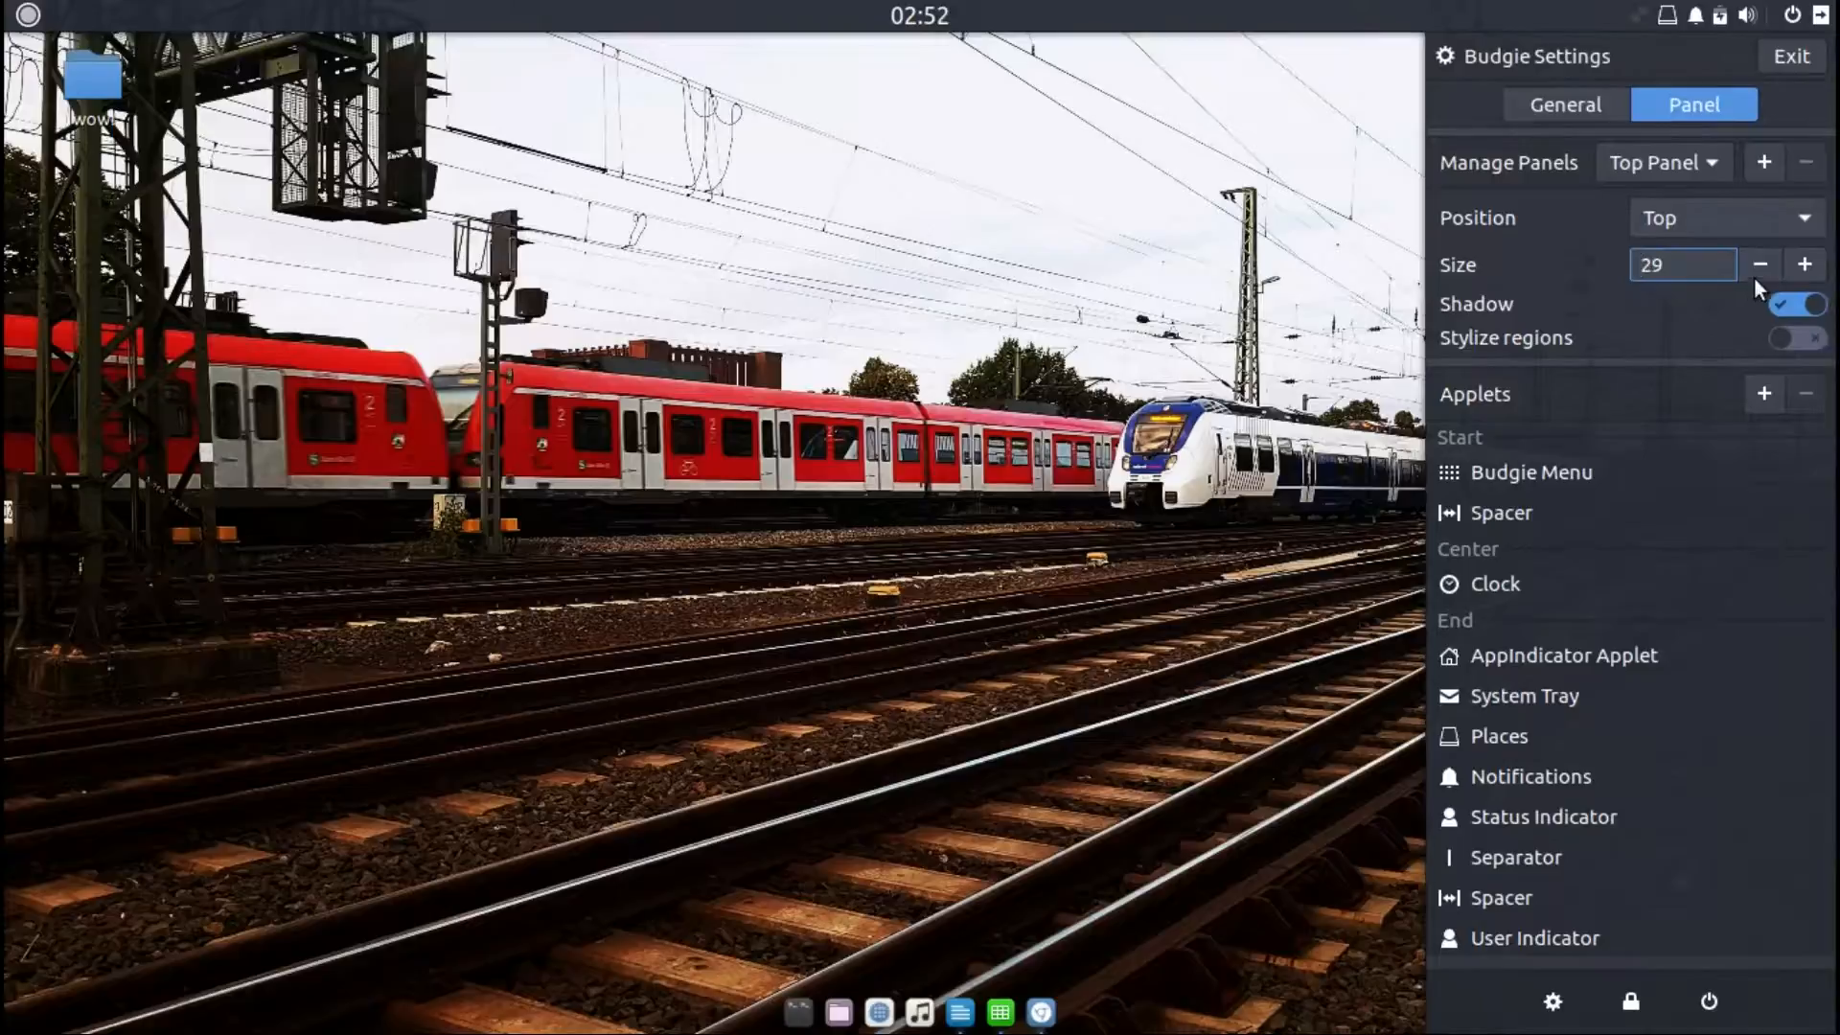
left_click(1754, 269)
left_click(1754, 270)
left_click(1754, 269)
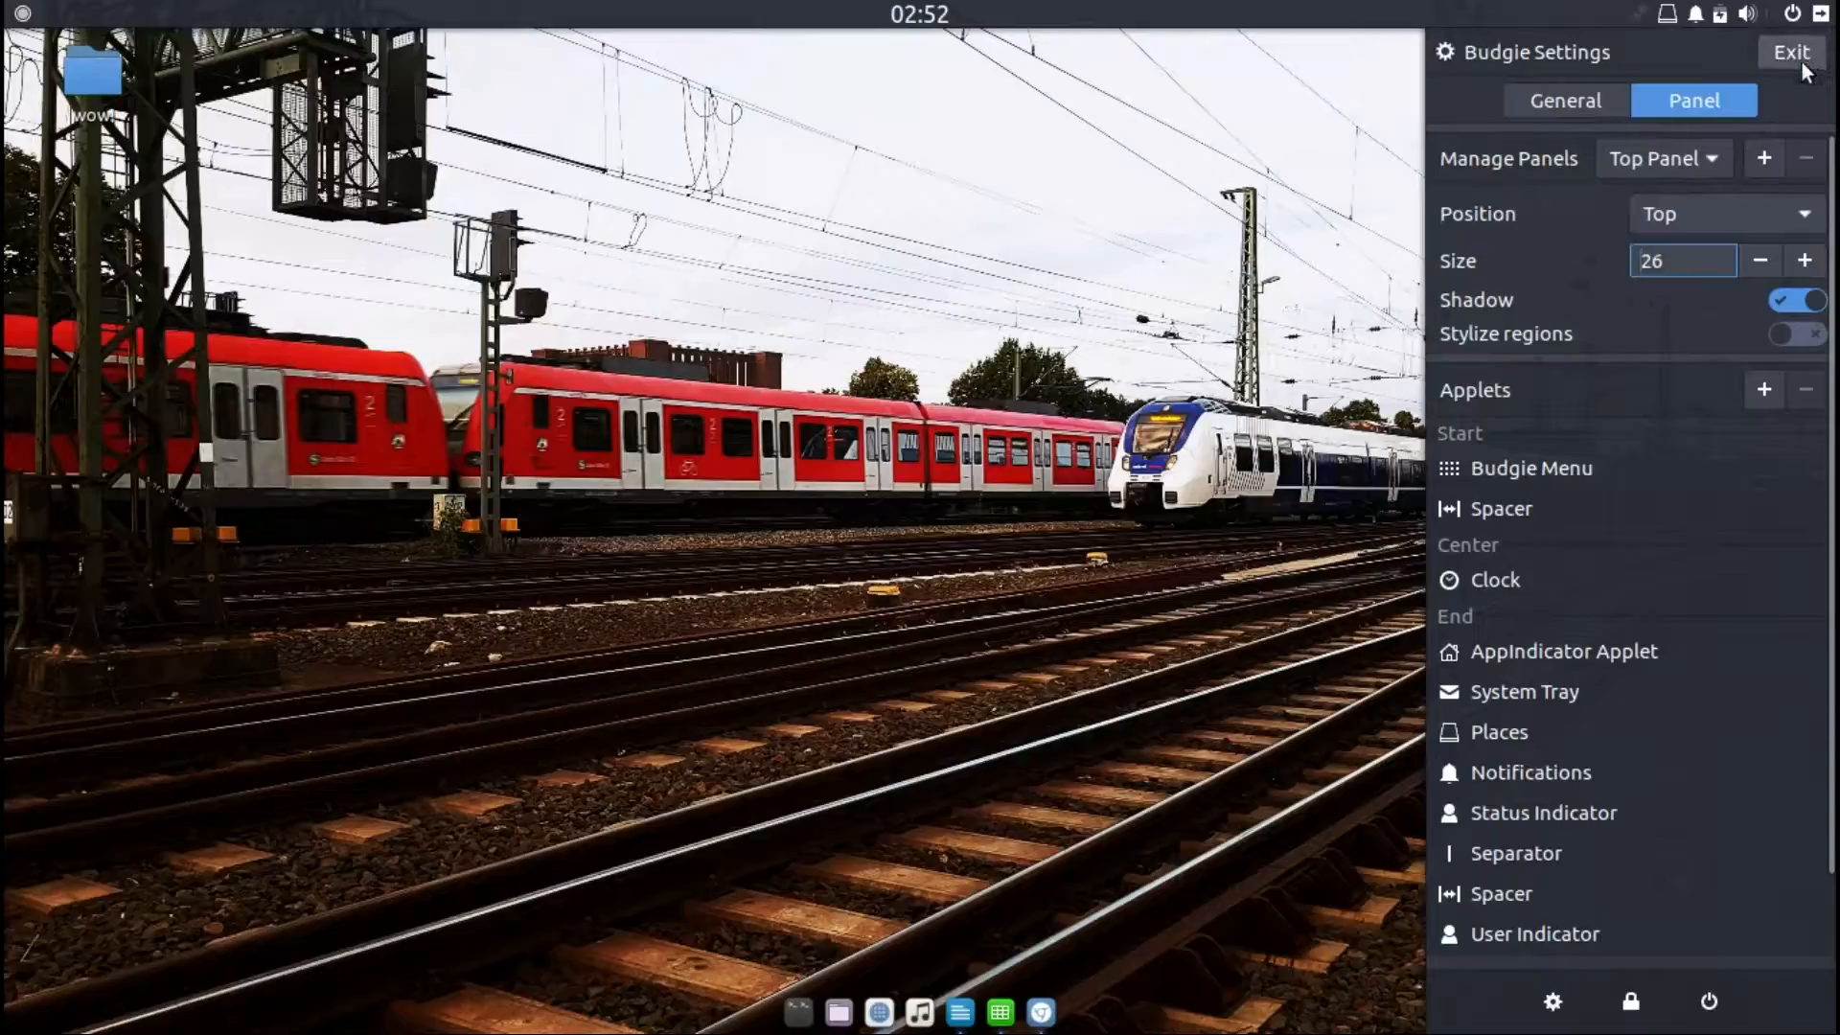
Step: Toggle the panel shadow off and on, and move the panel to the bottom and back to the top
left_click(1783, 302)
left_click(1798, 302)
left_click(1773, 214)
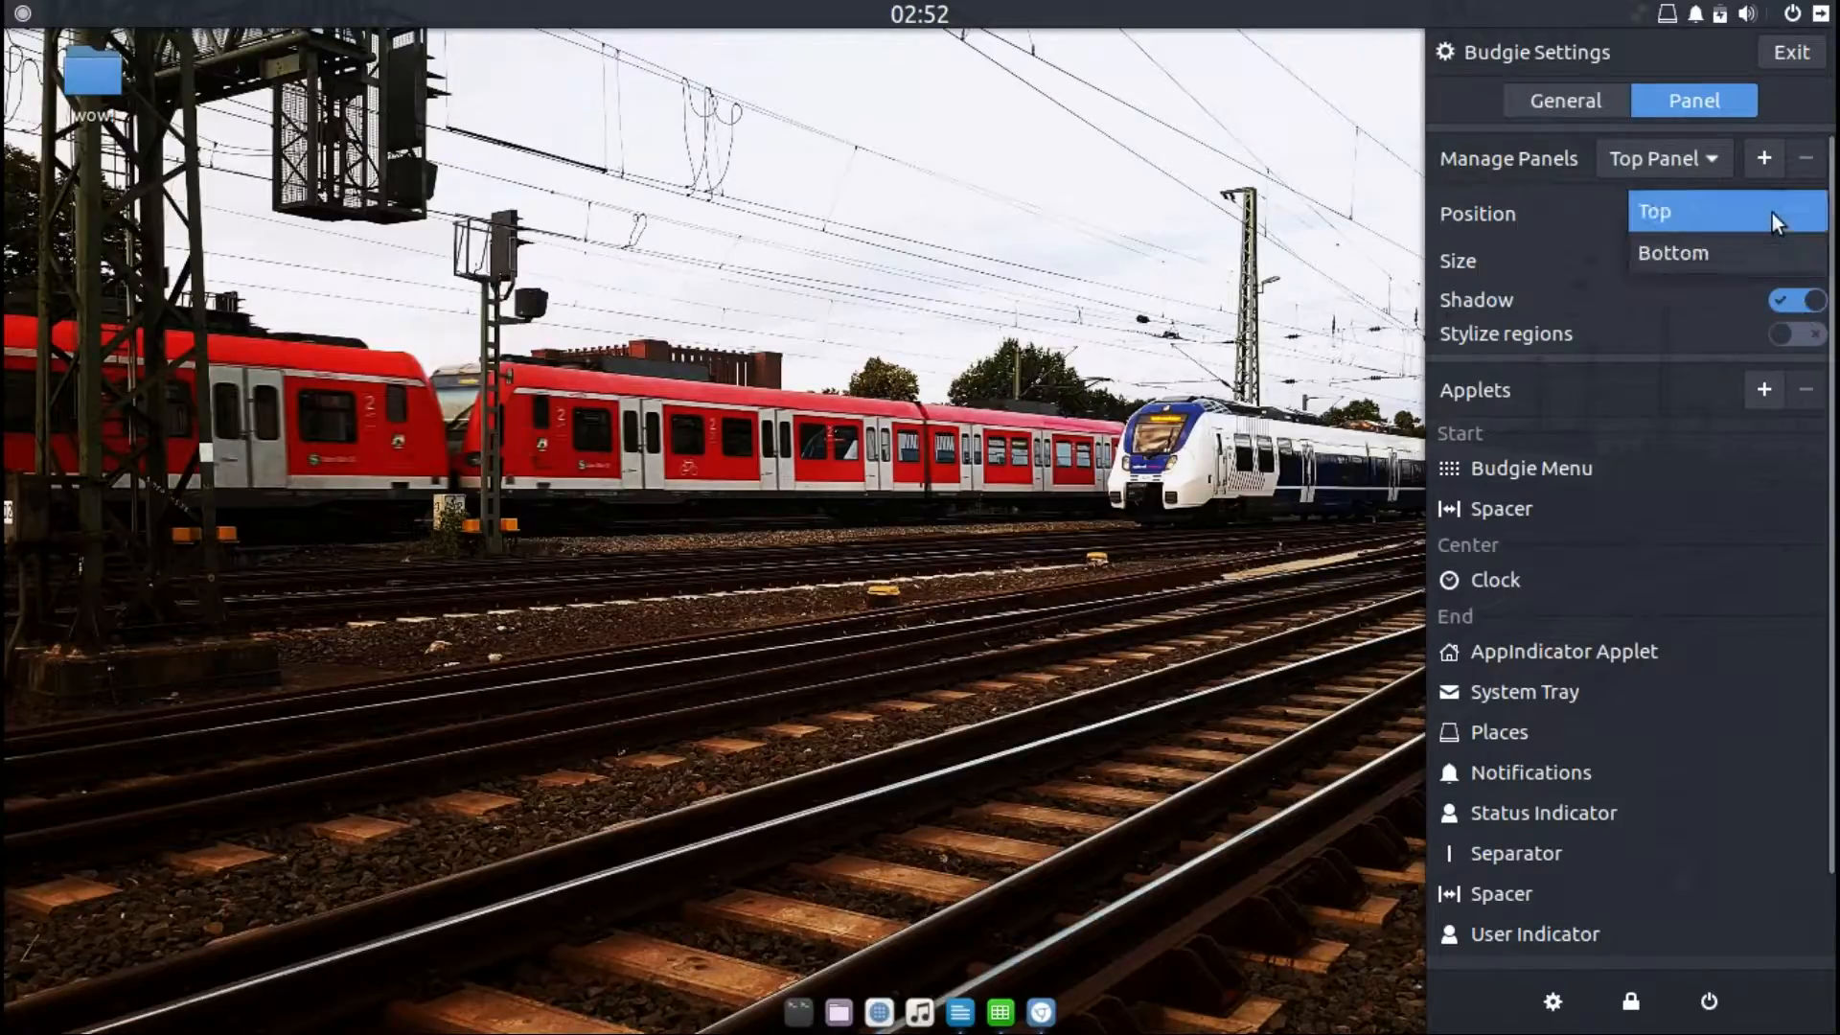
left_click(1729, 250)
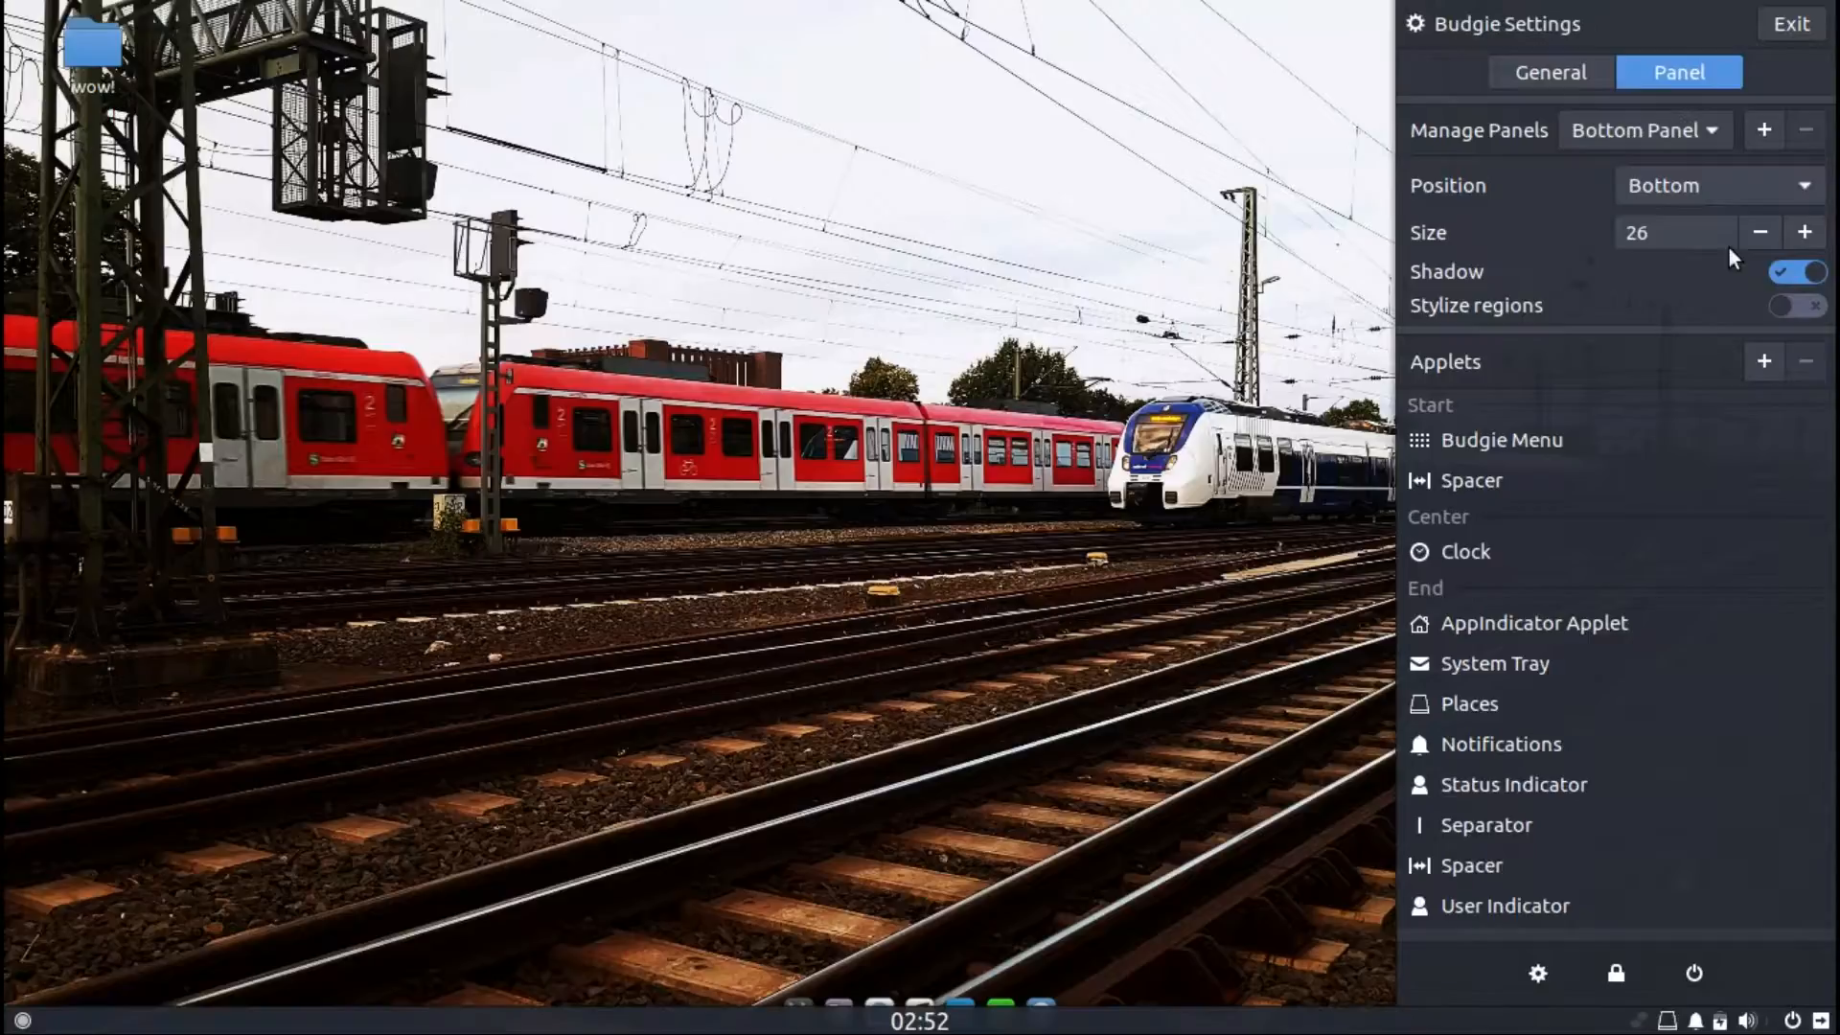
left_click(1727, 198)
left_click(1696, 147)
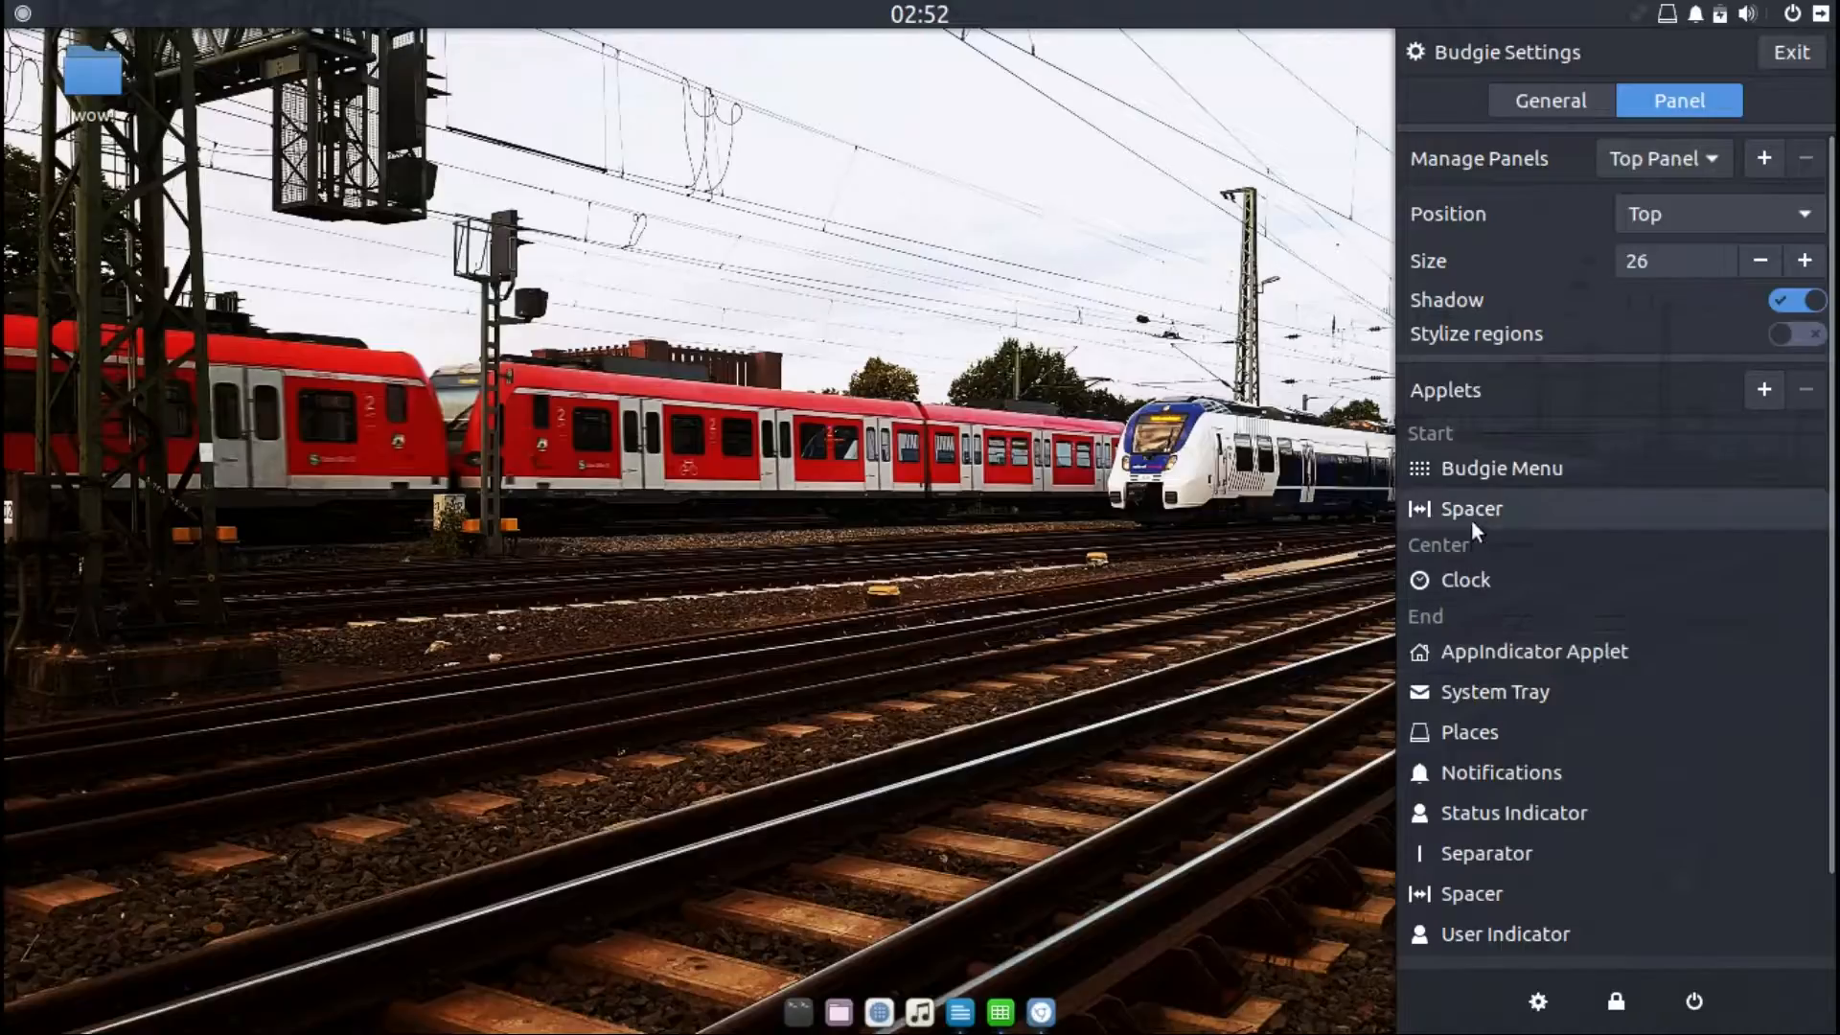
Step: Select the Budgie Menu applet, exit Budgie Settings and close the side panel
left_click(1470, 477)
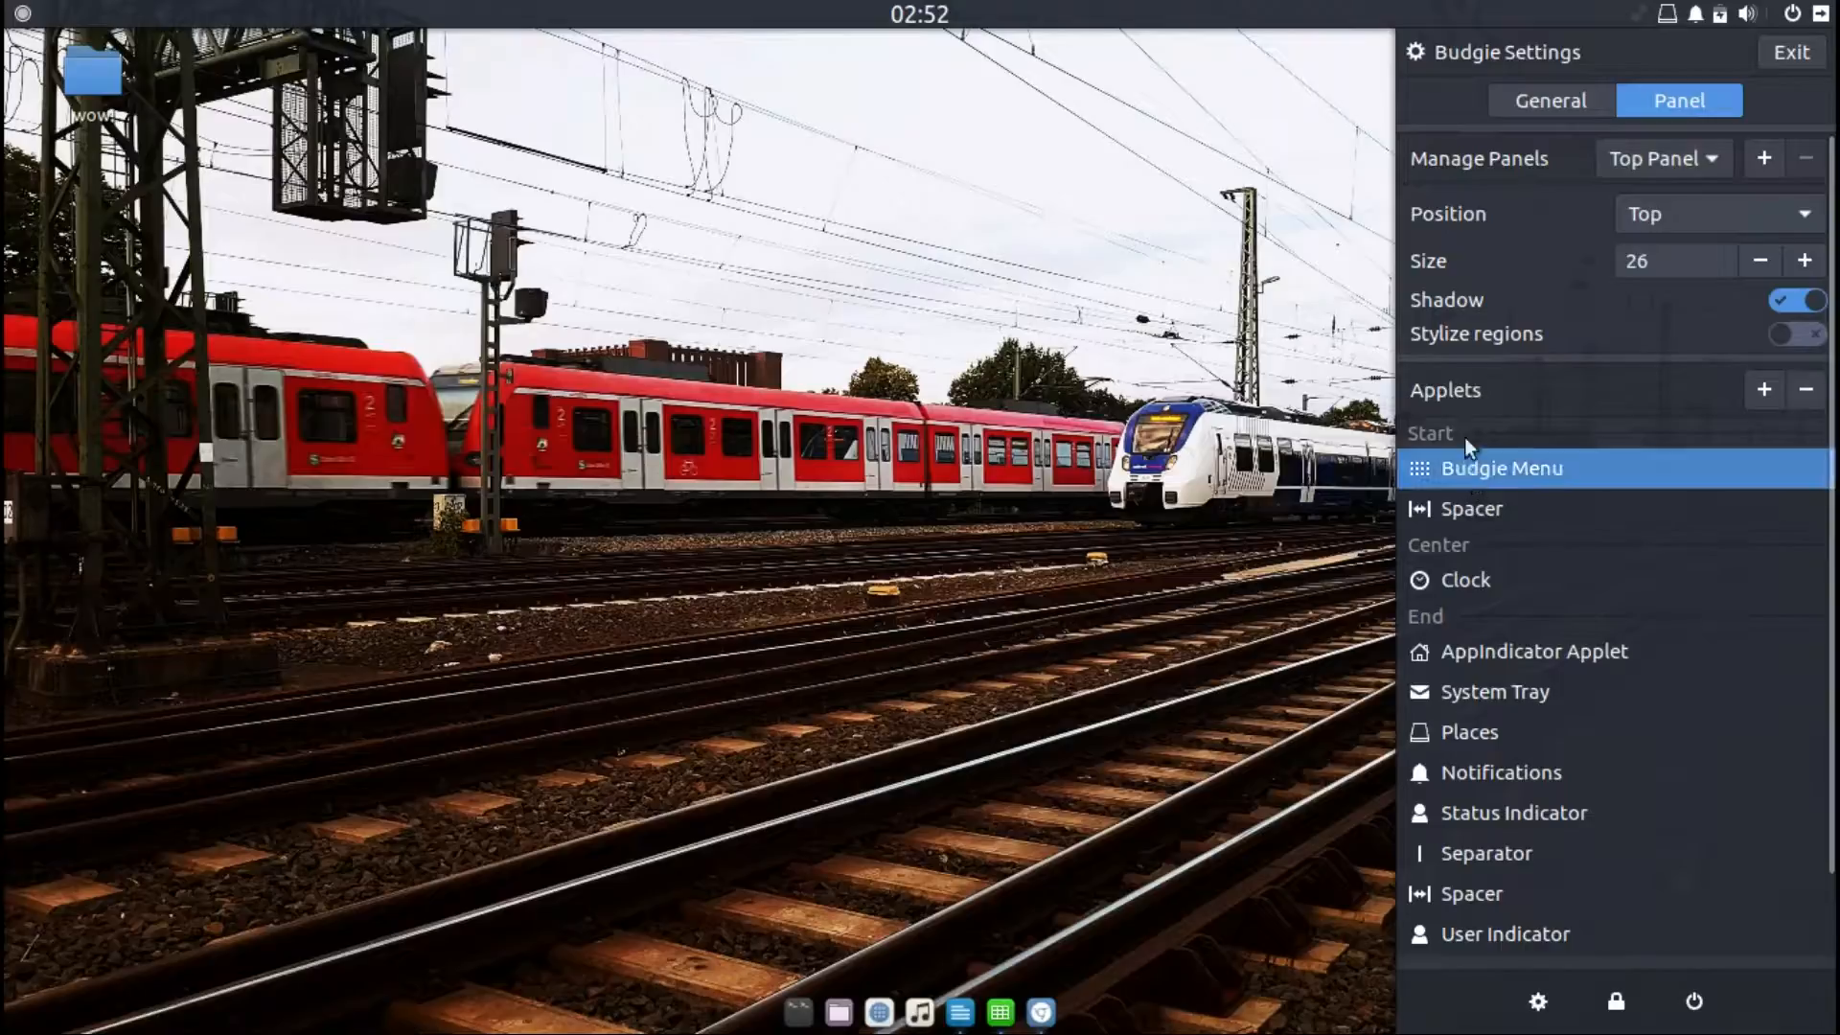
left_click(1785, 53)
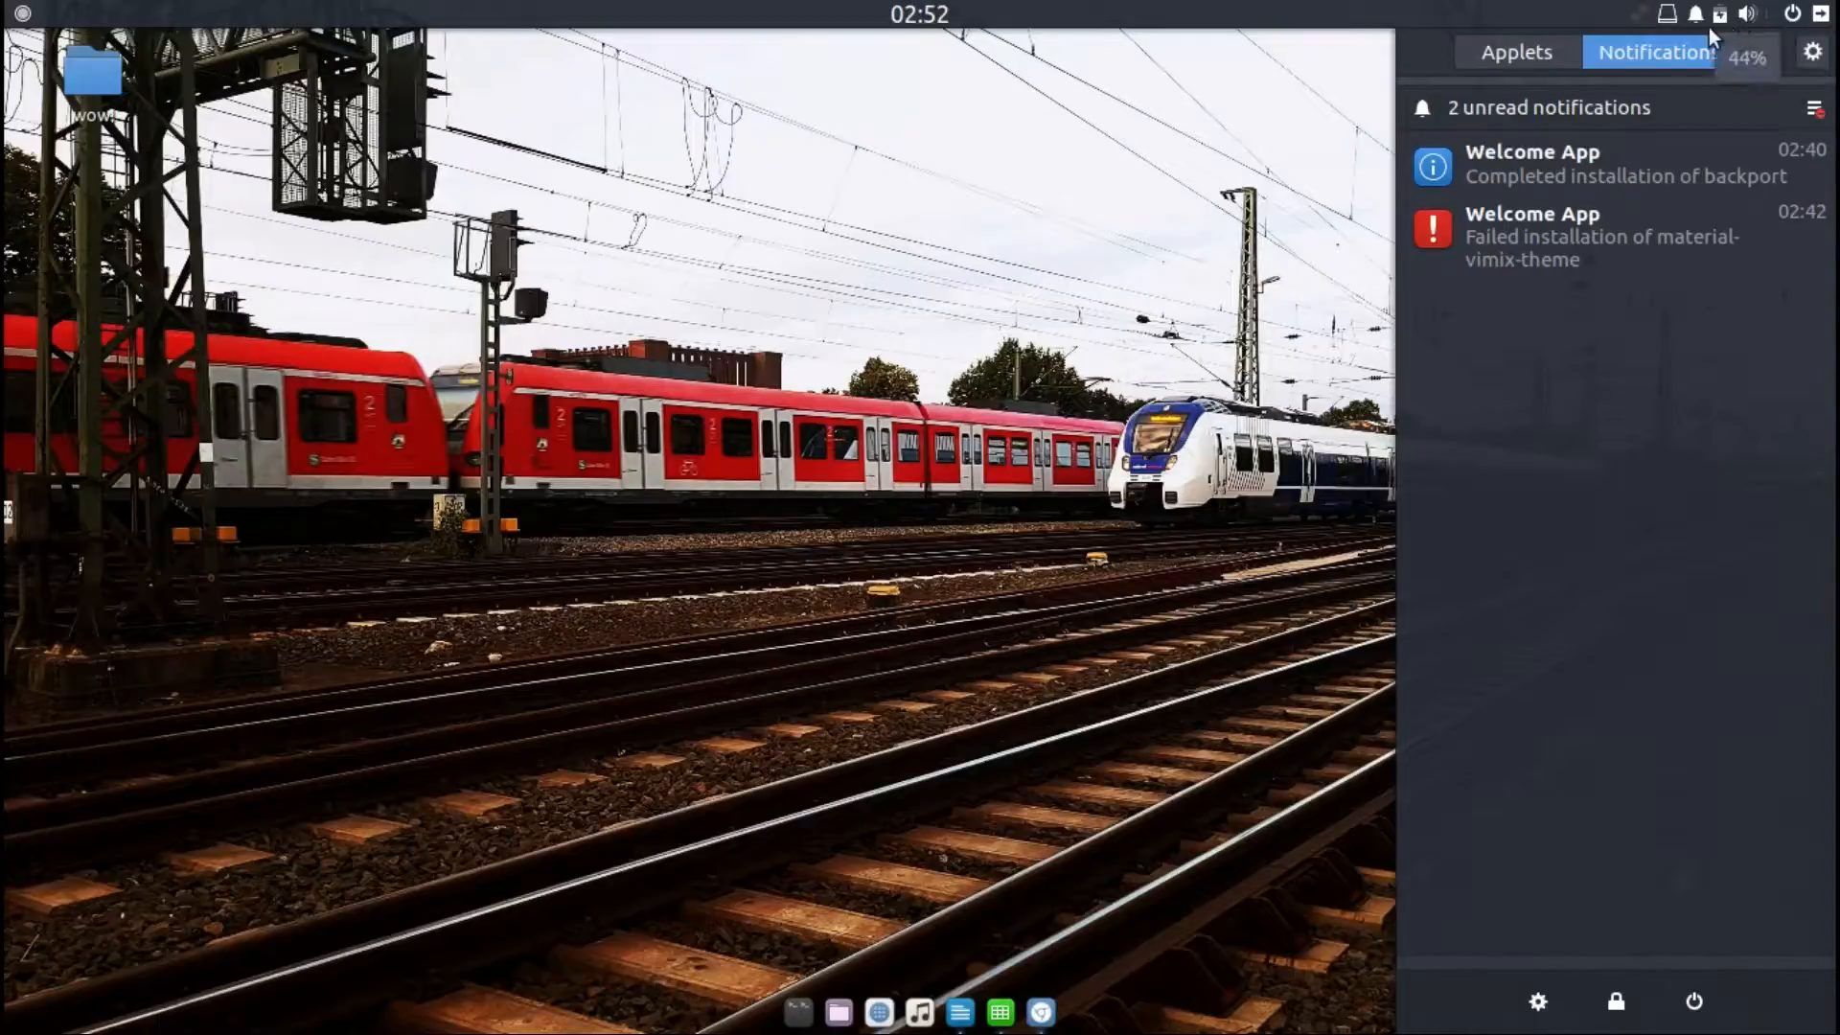
left_click(1271, 196)
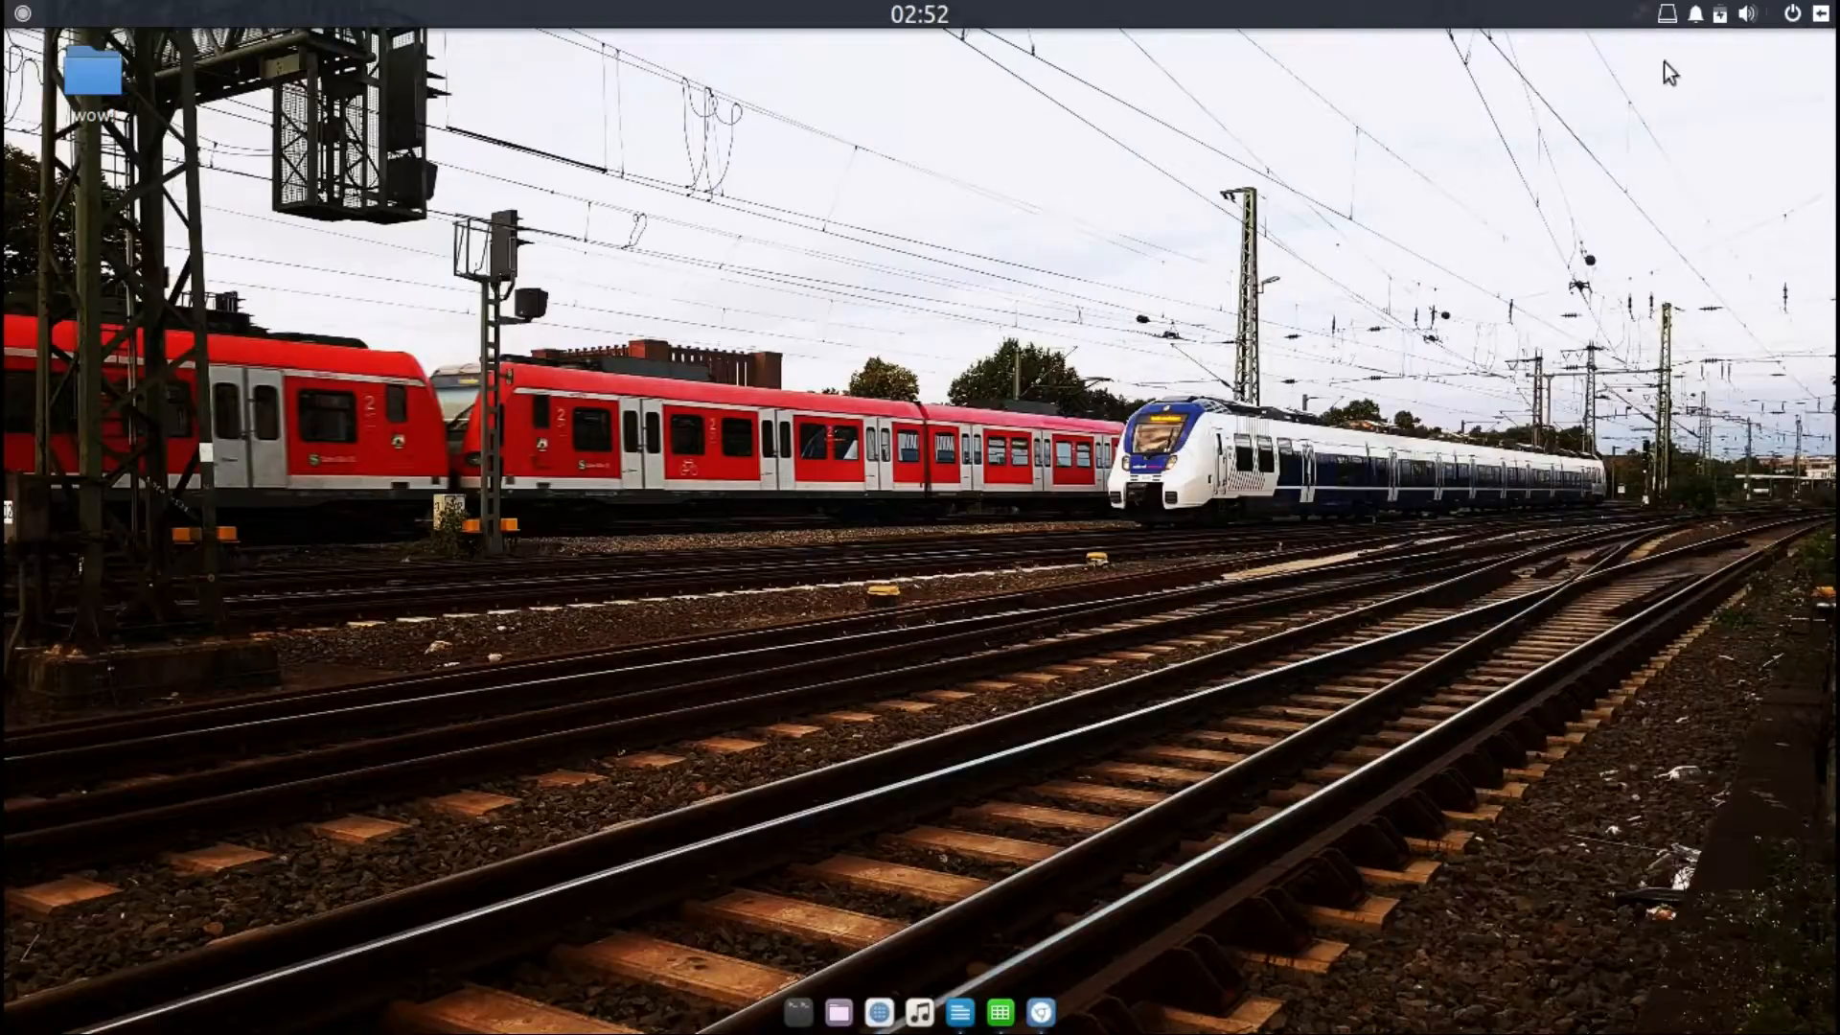
Step: Open and close each top-panel indicator menu: power, sound, notifications, places and network
left_click(1790, 13)
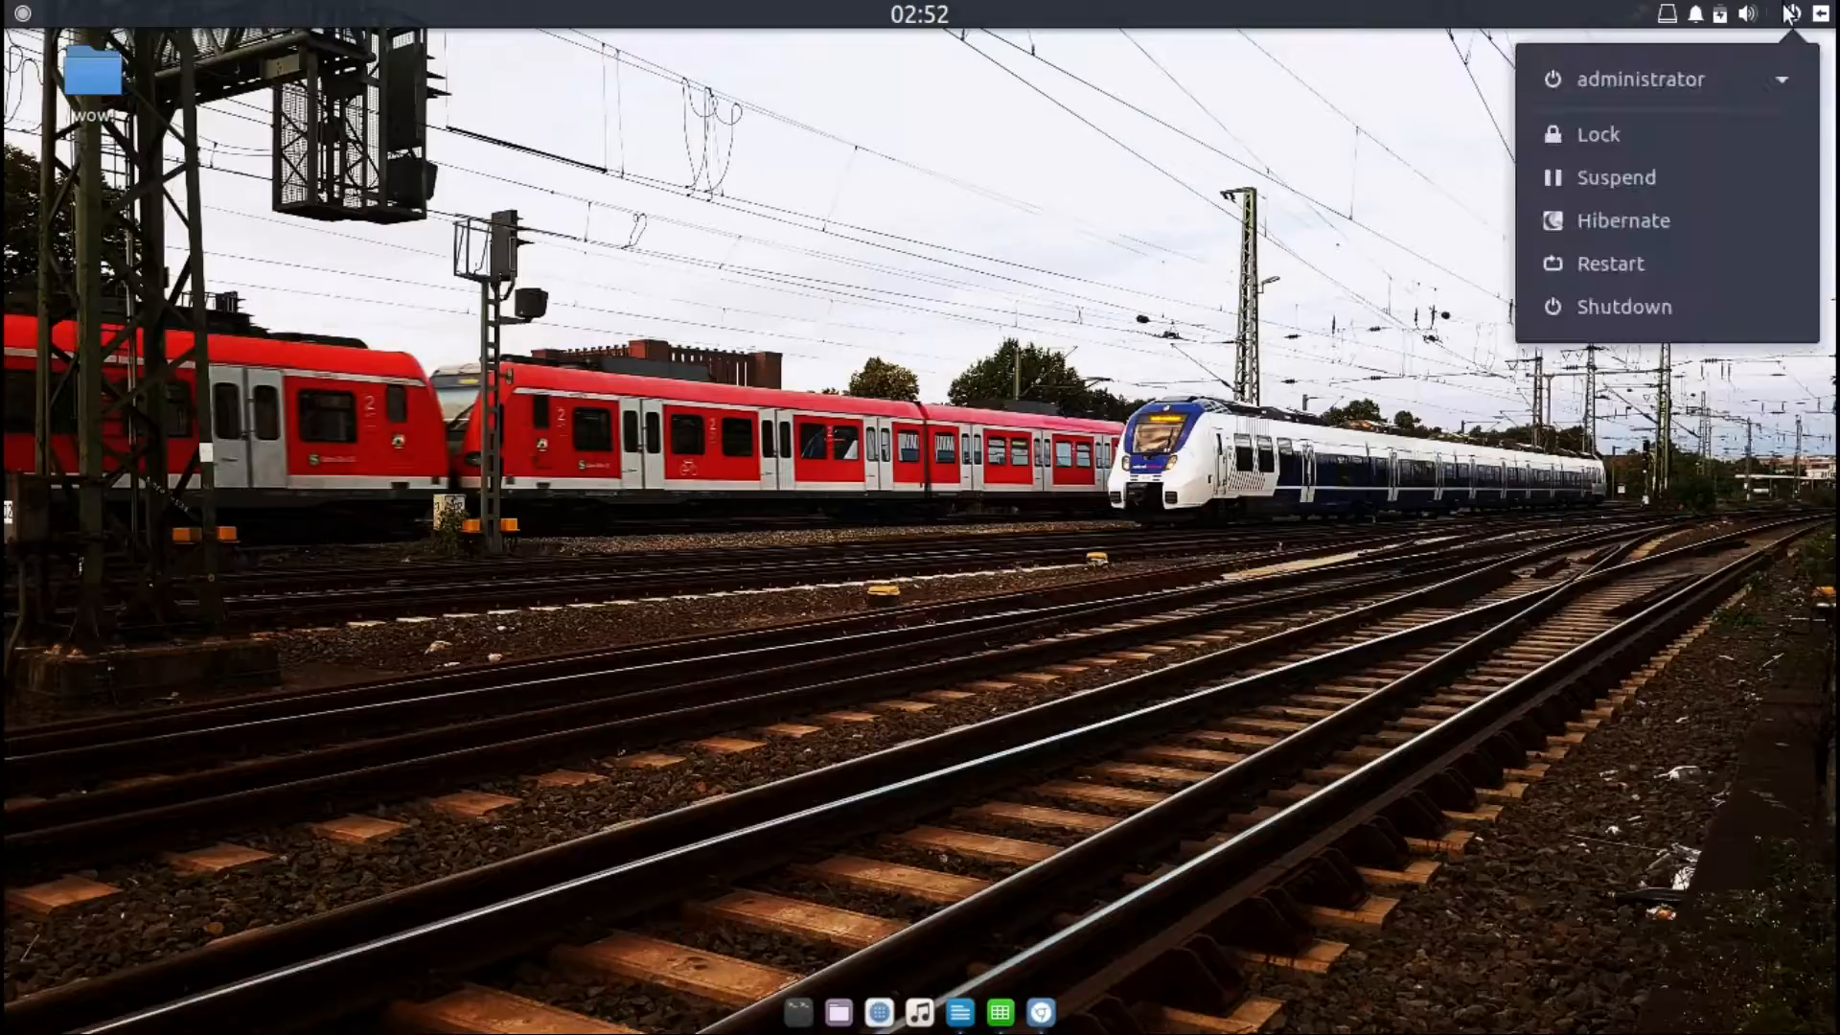
left_click(1790, 14)
left_click(1748, 13)
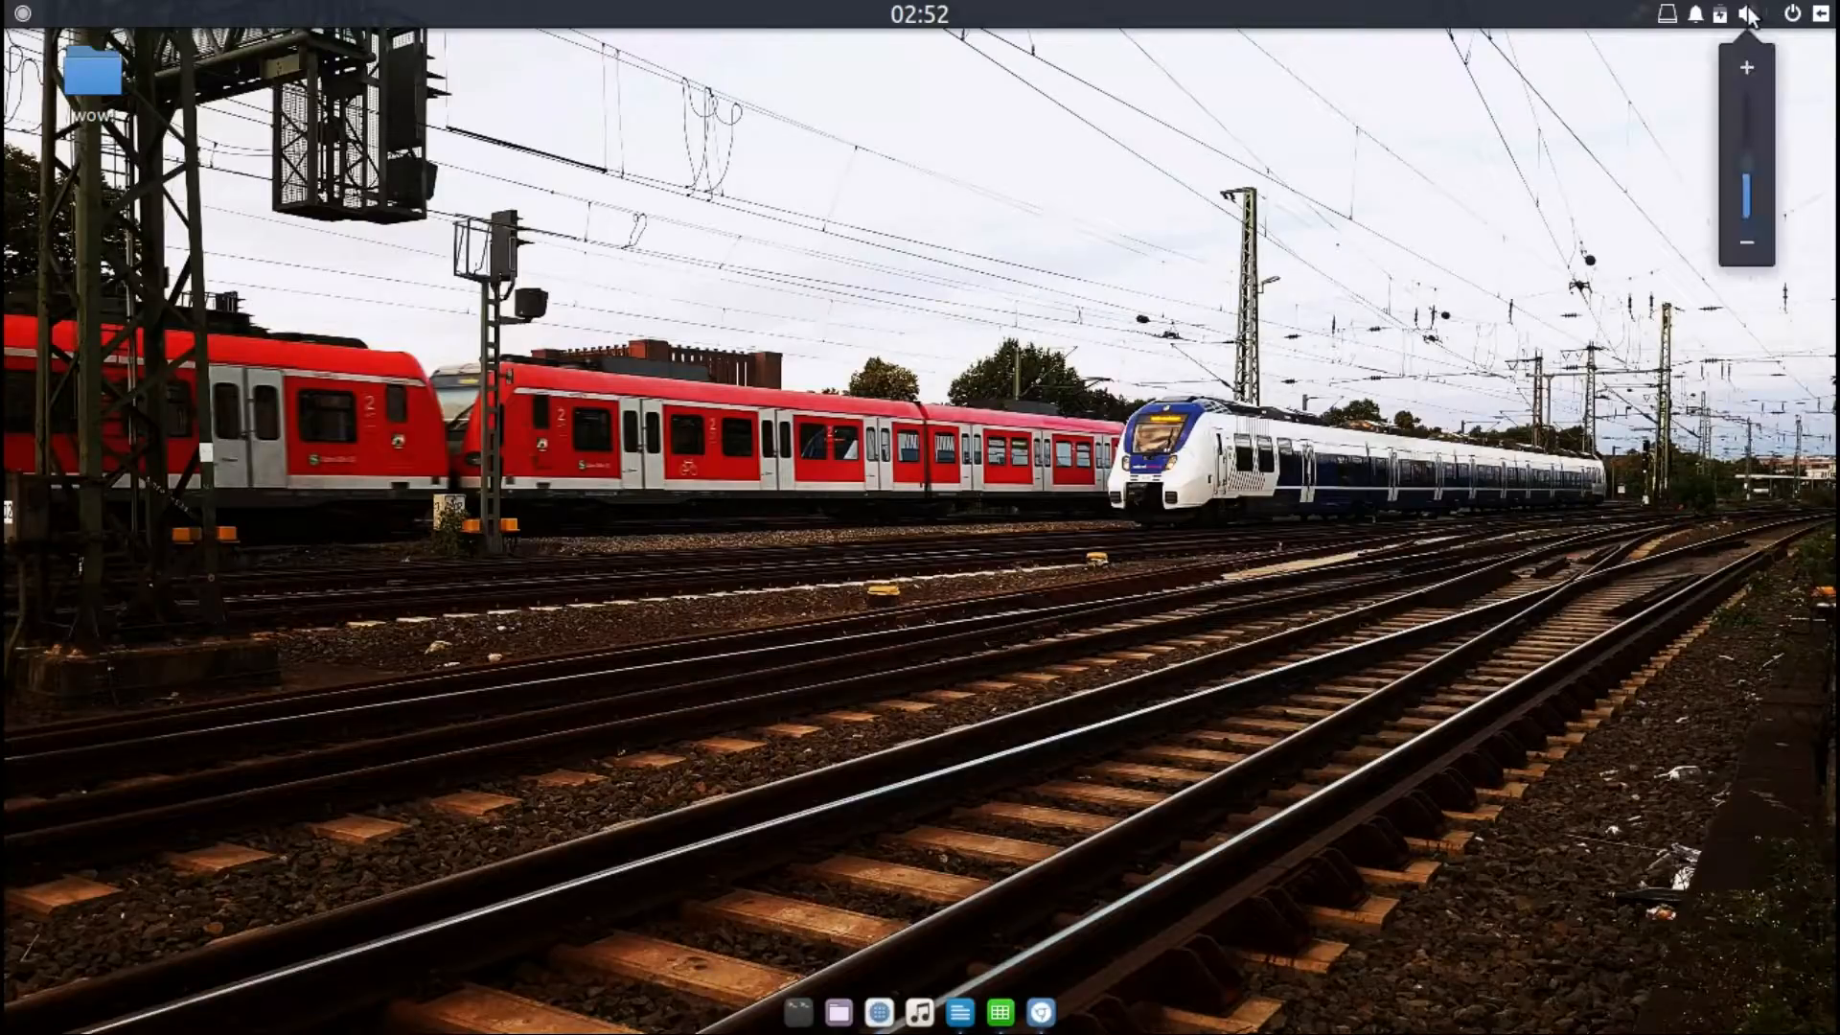
left_click(1750, 15)
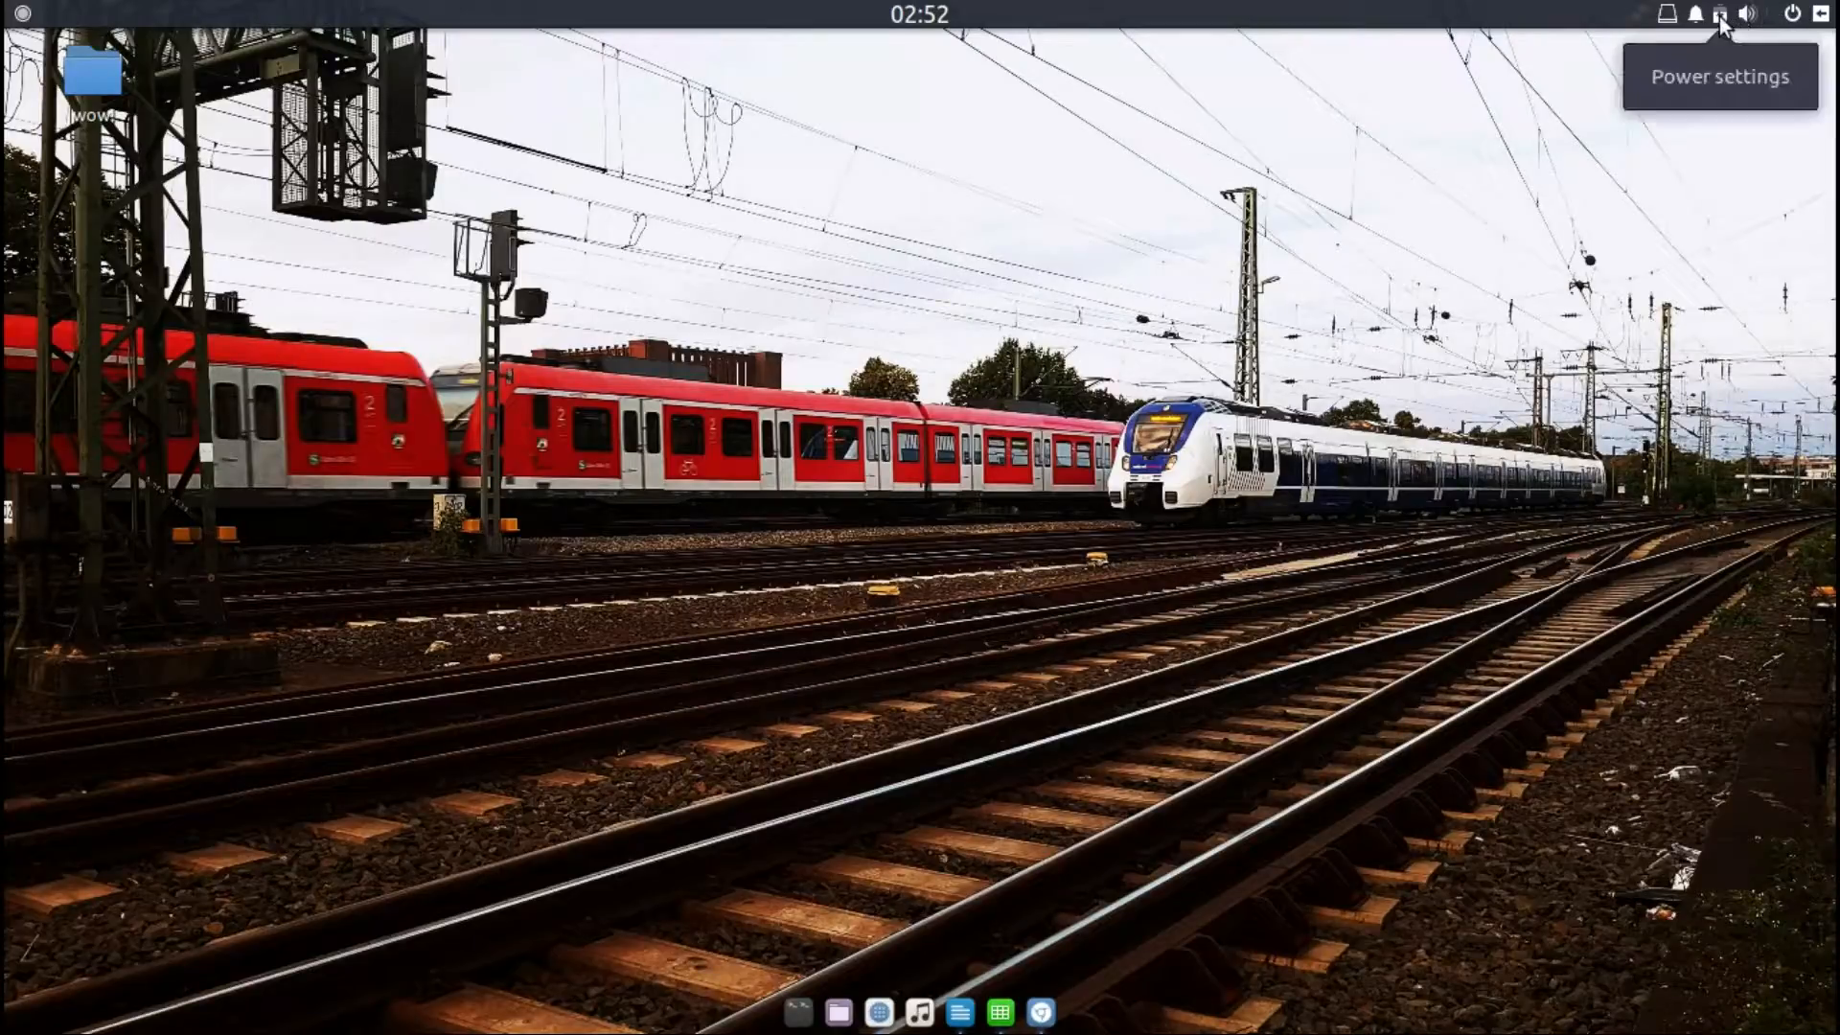
left_click(1700, 17)
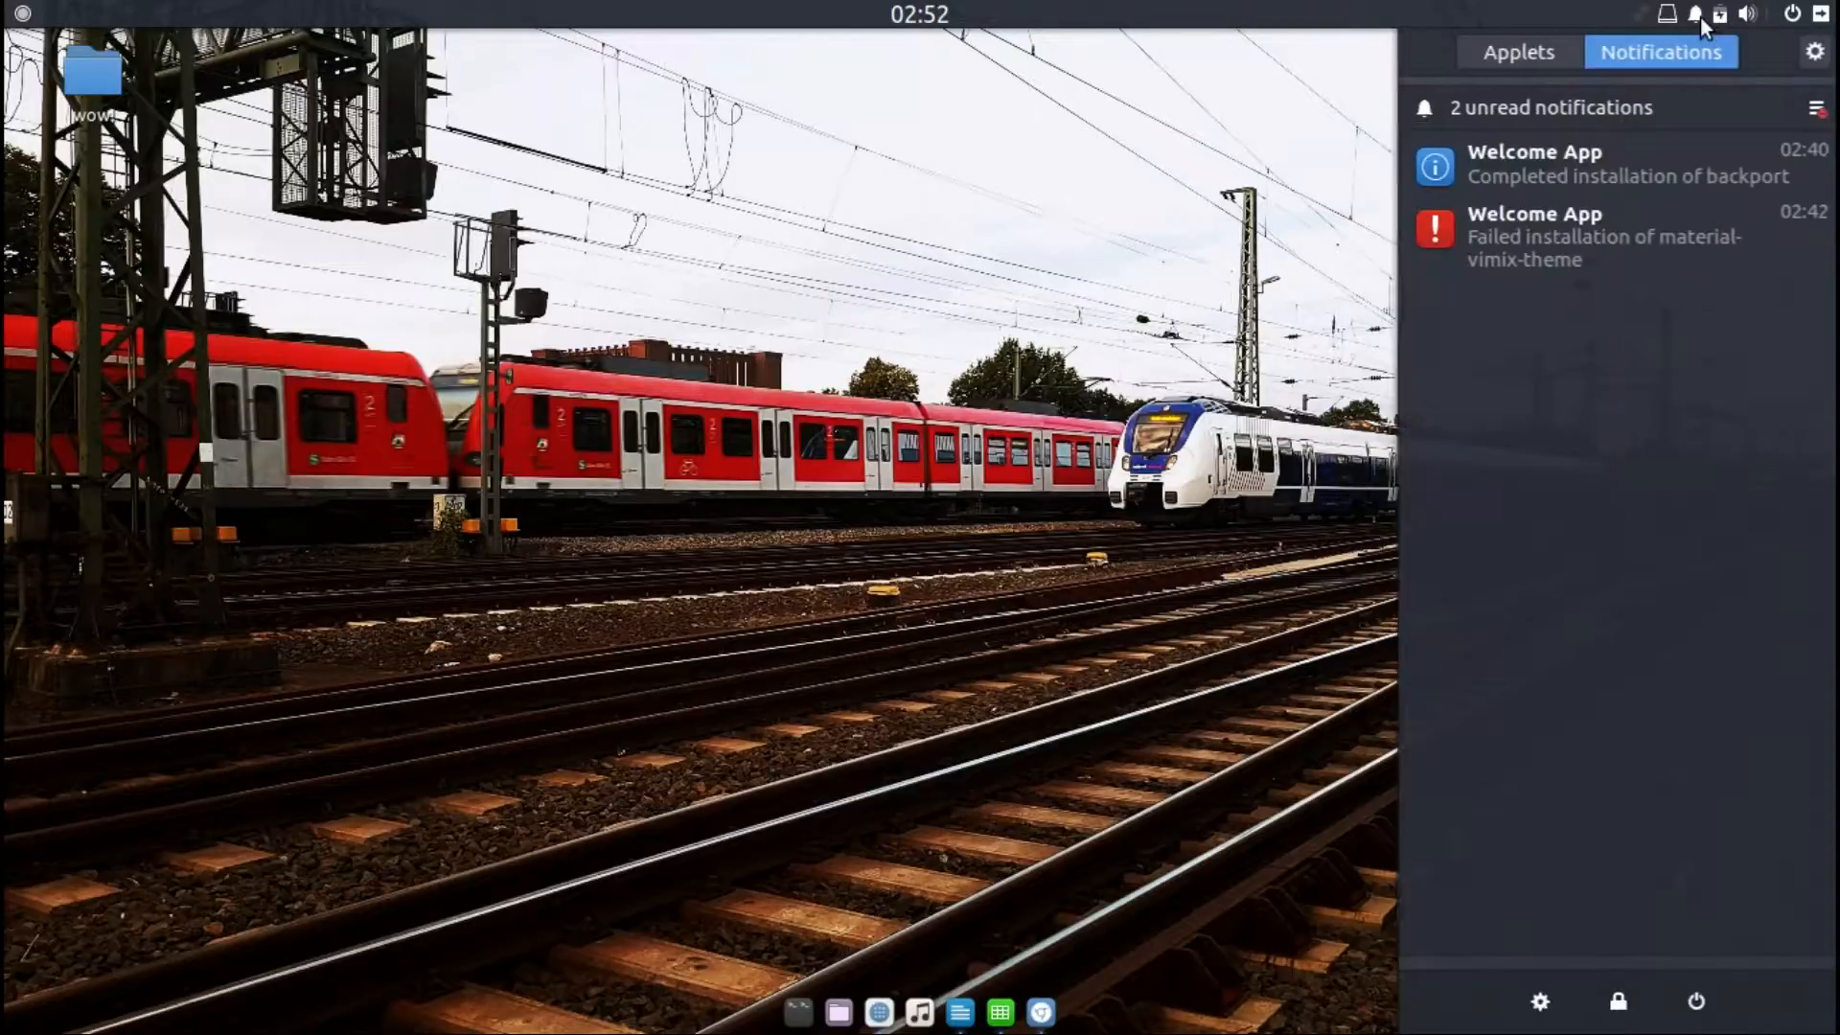
left_click(1688, 14)
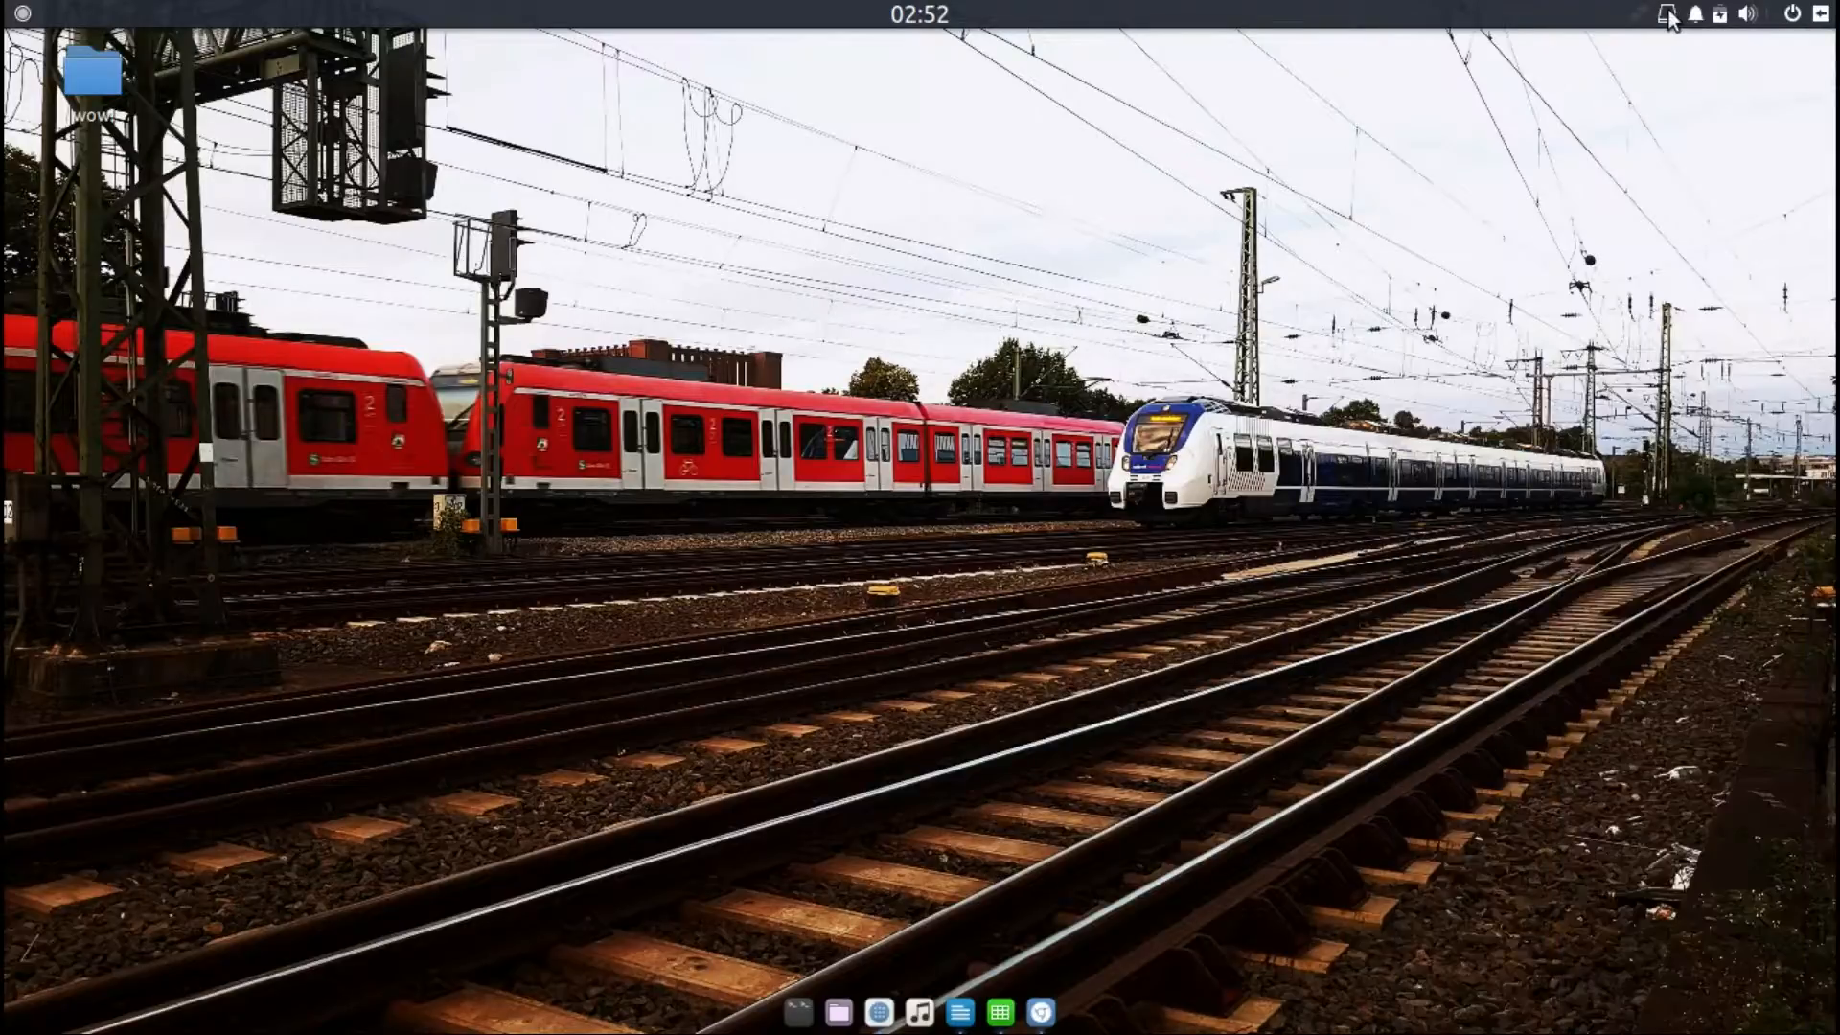
left_click(1670, 14)
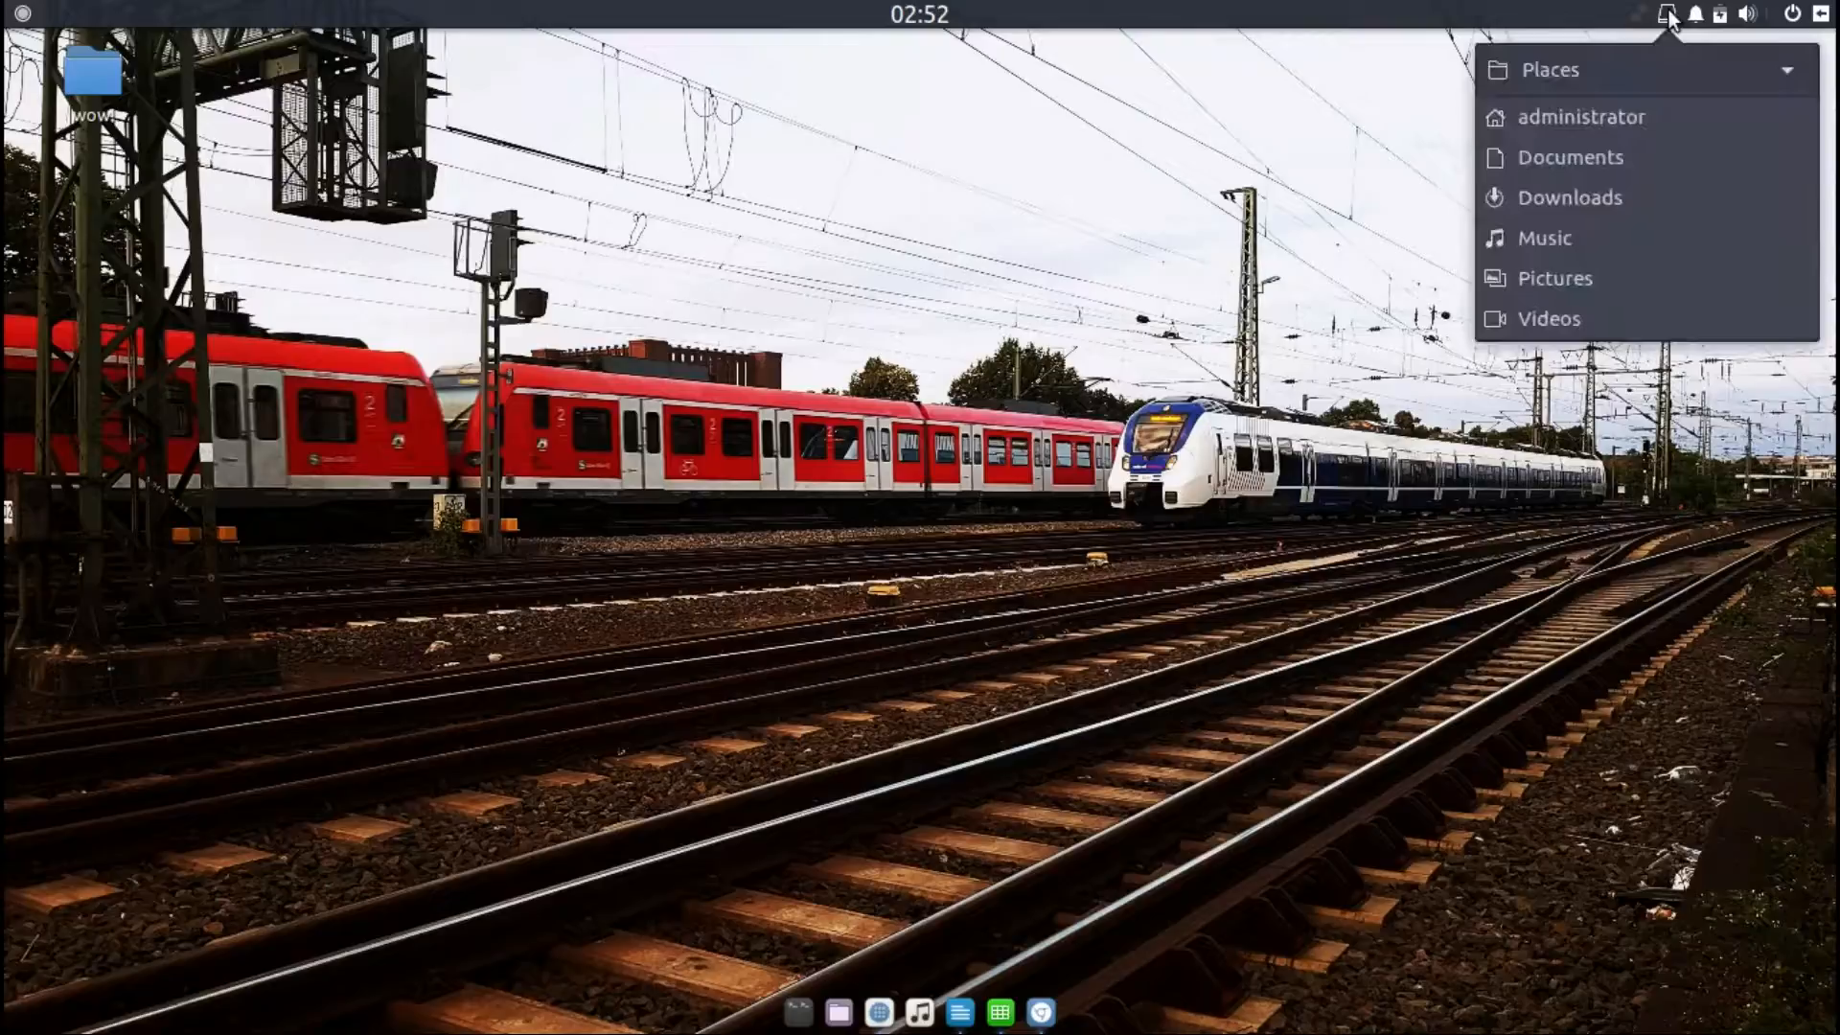
left_click(1670, 15)
left_click(1642, 10)
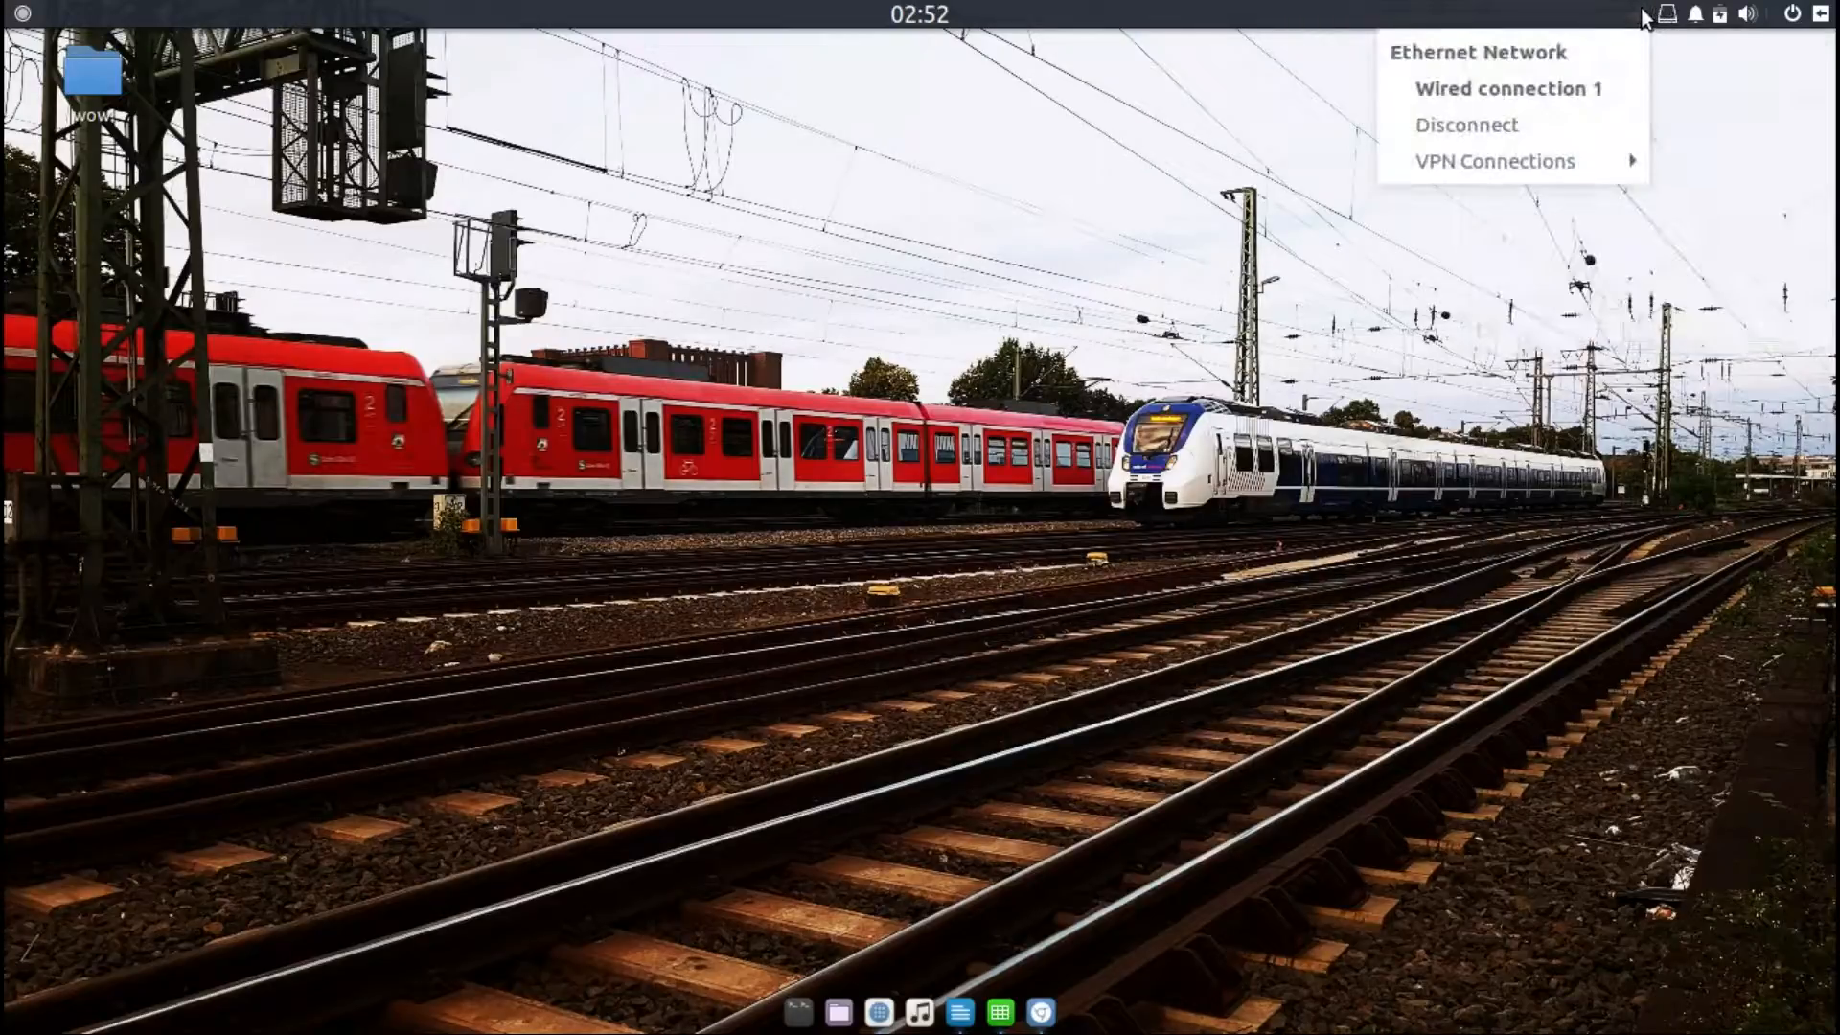
left_click(1641, 10)
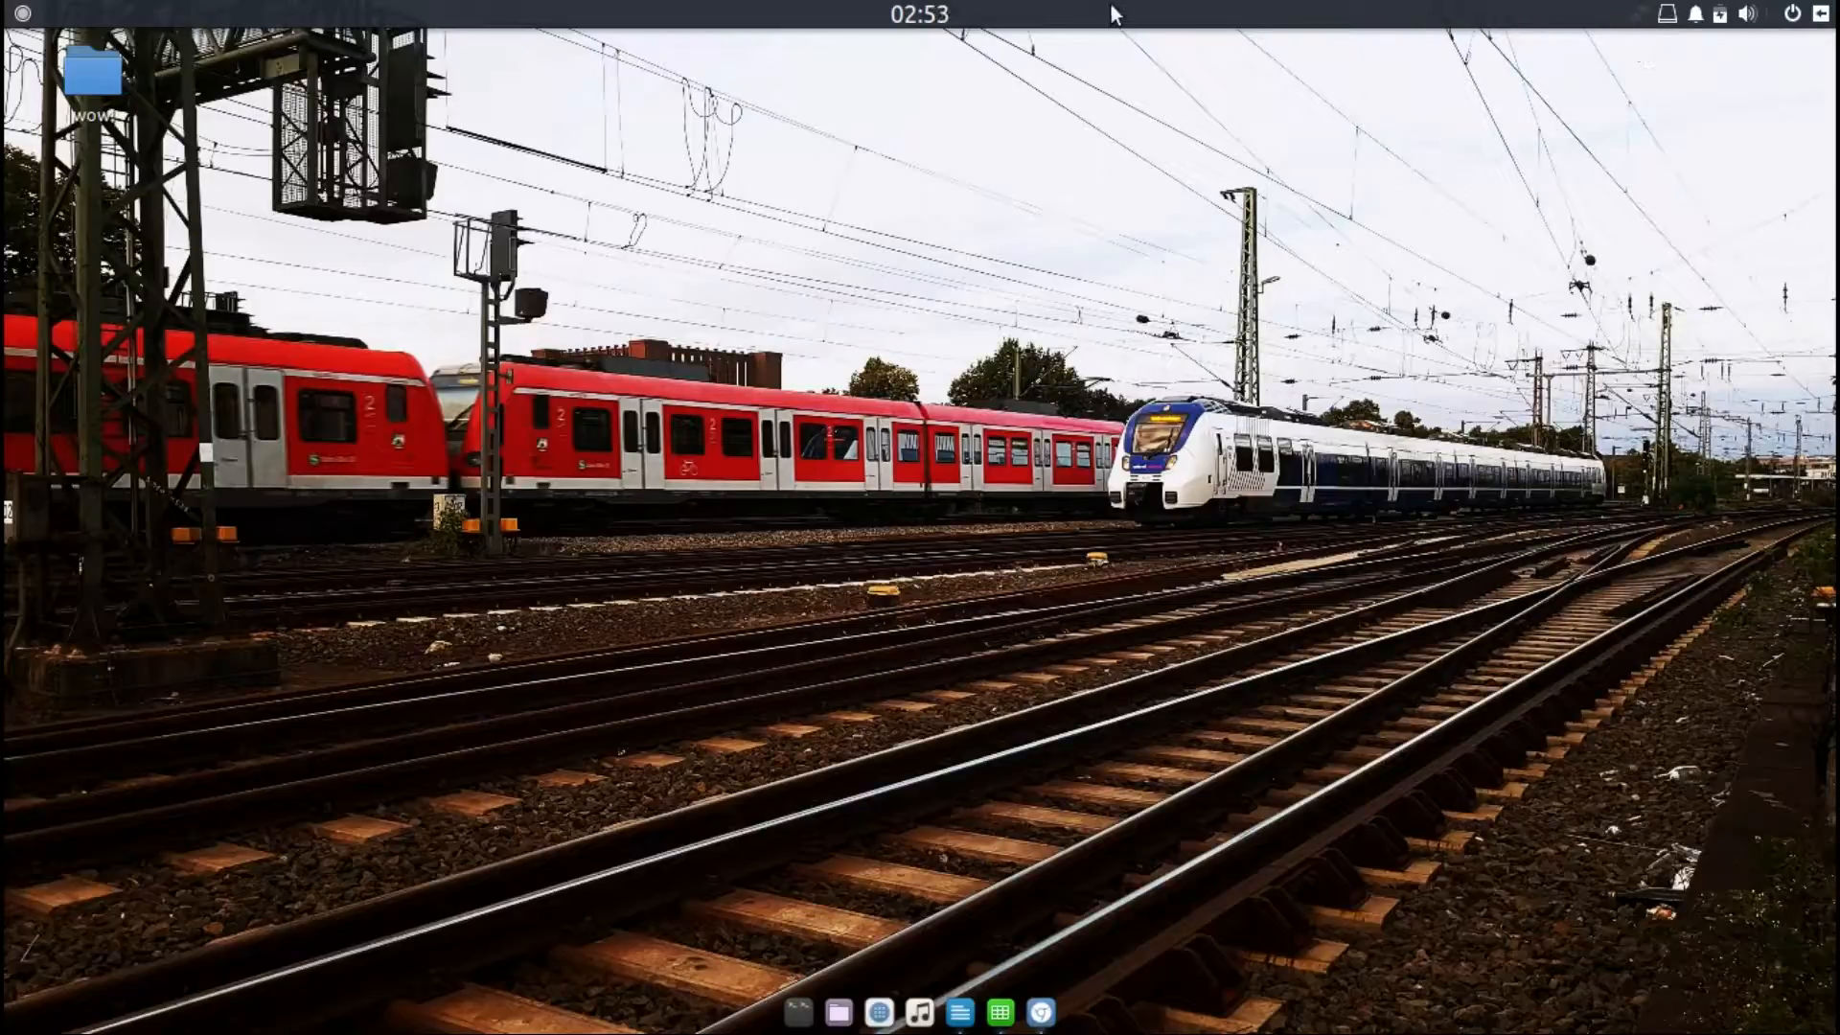
Step: Open the Calendar from the clock and switch between its Week and Month views
left_click(922, 10)
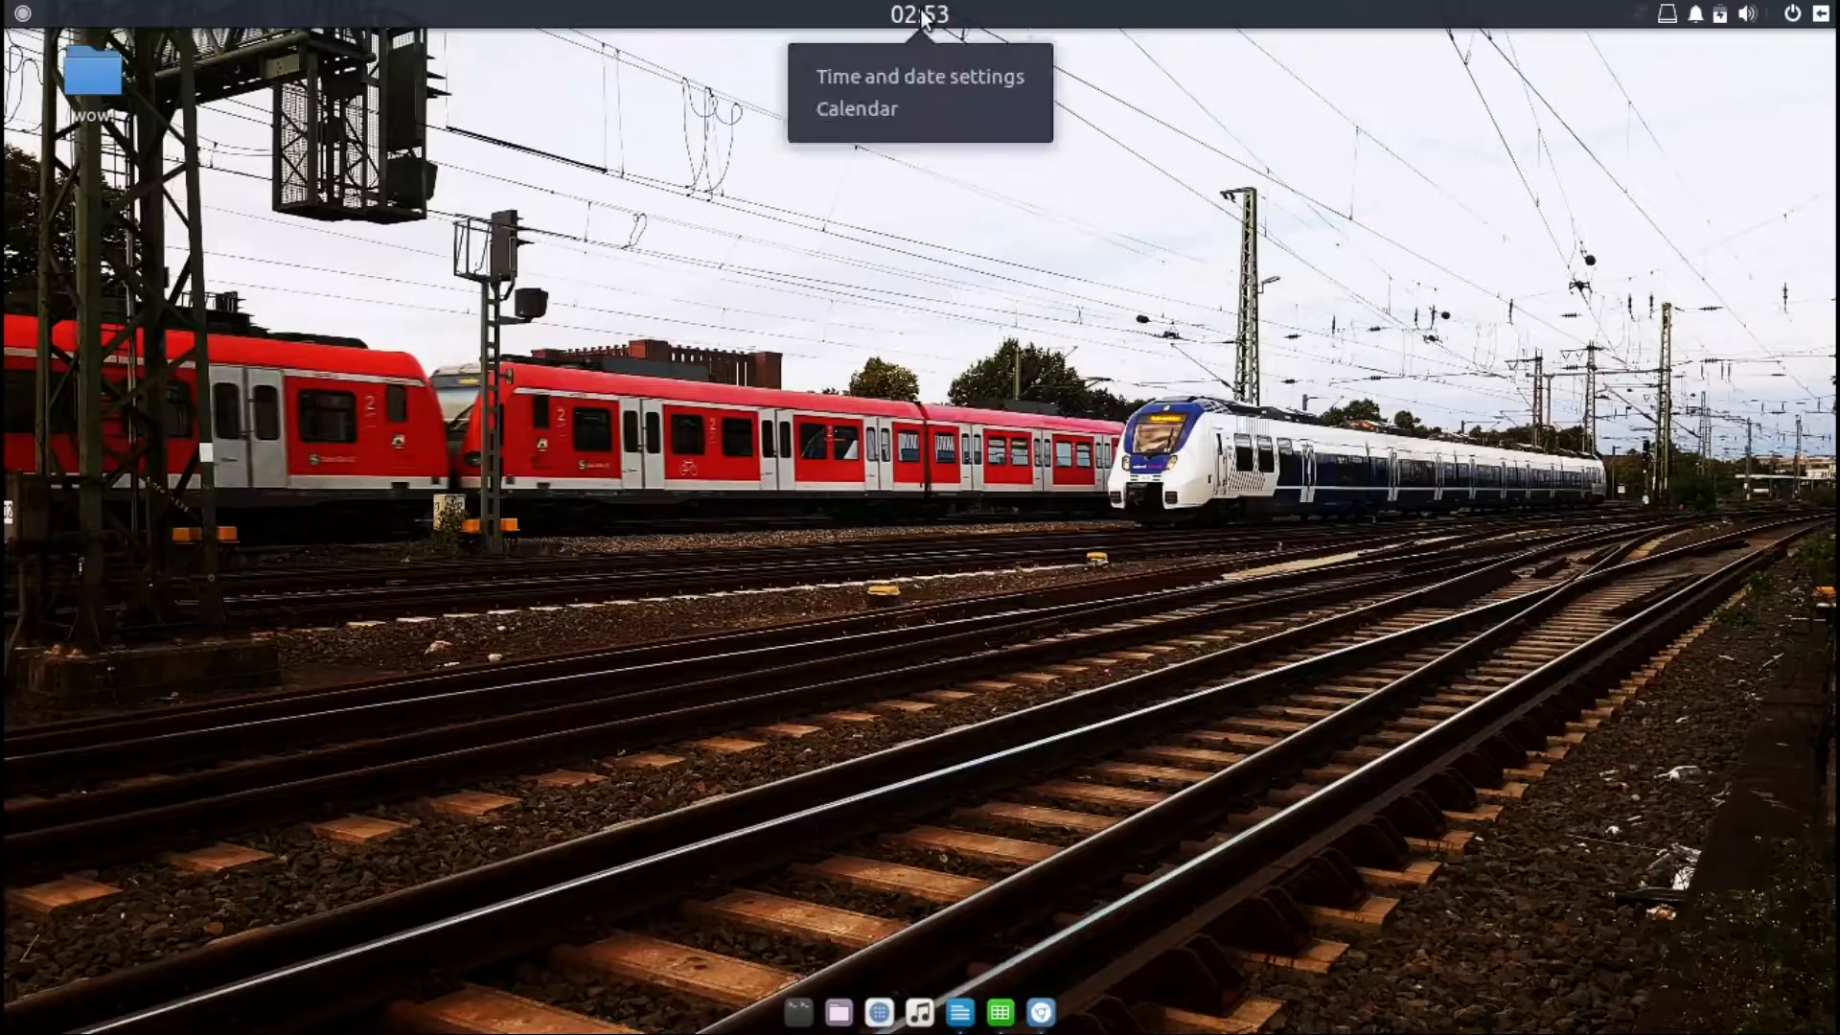
left_click(907, 105)
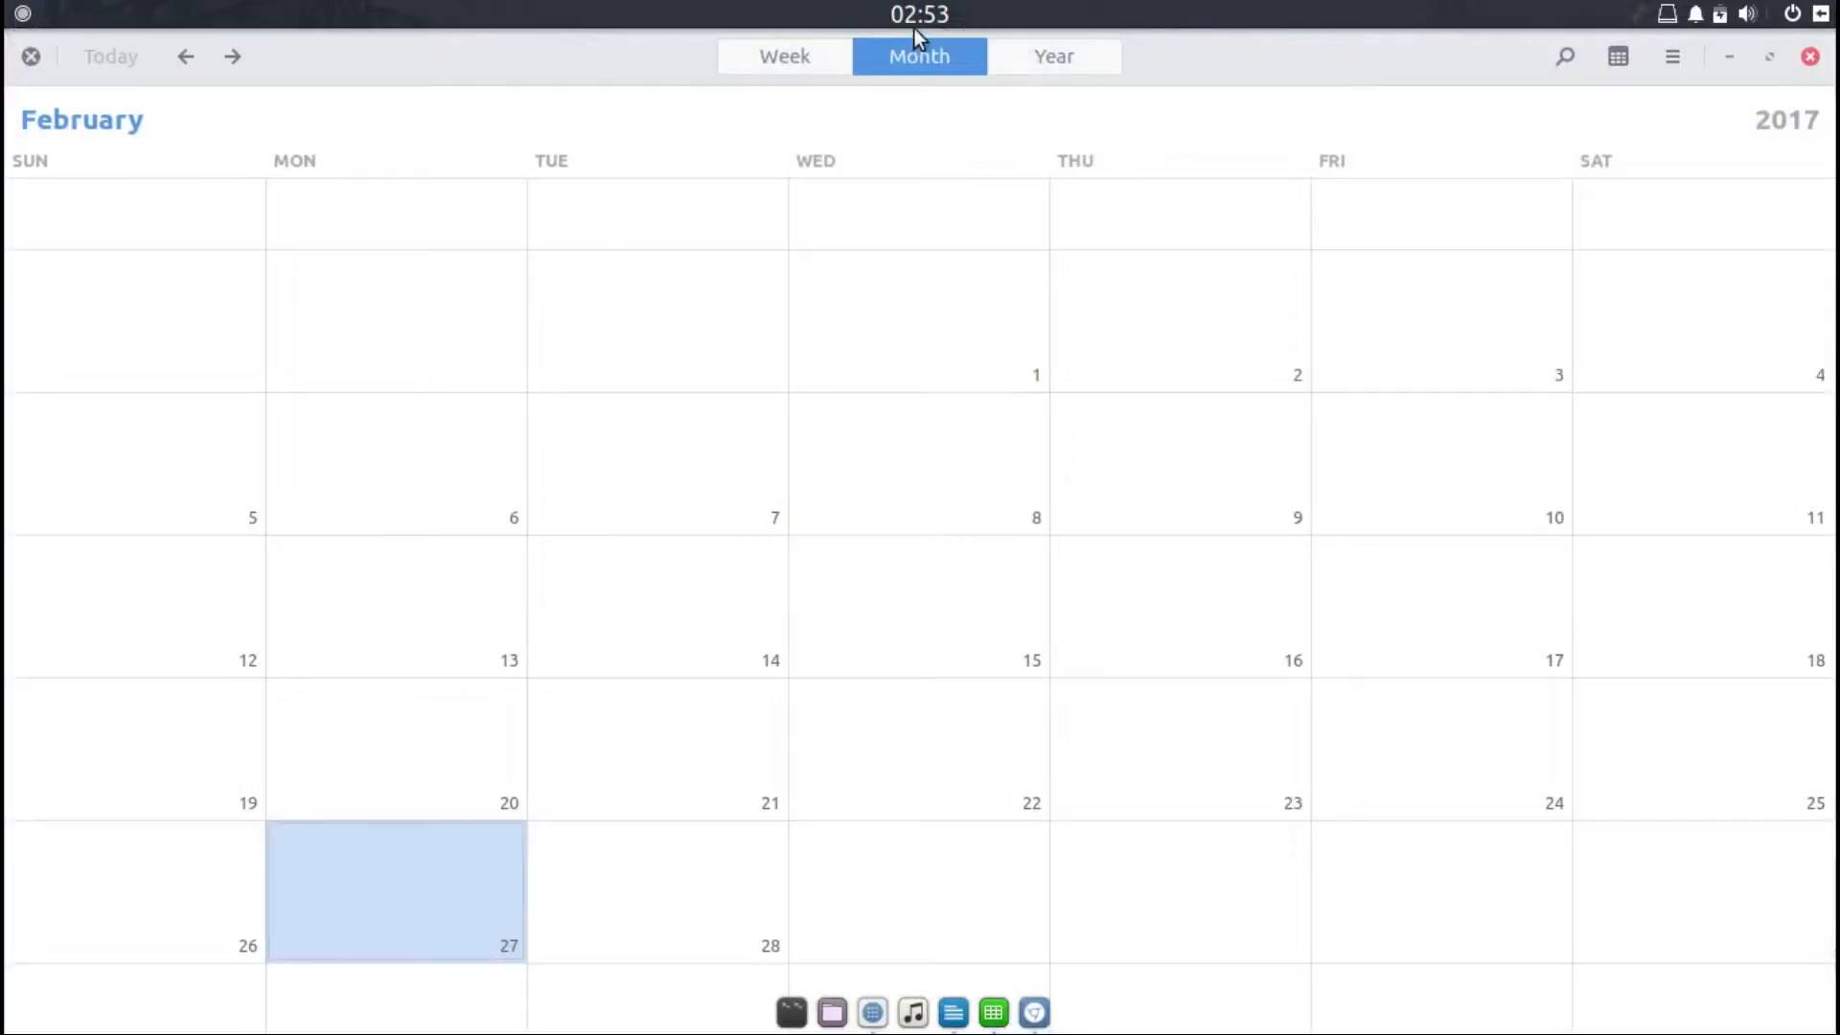
left_click(787, 65)
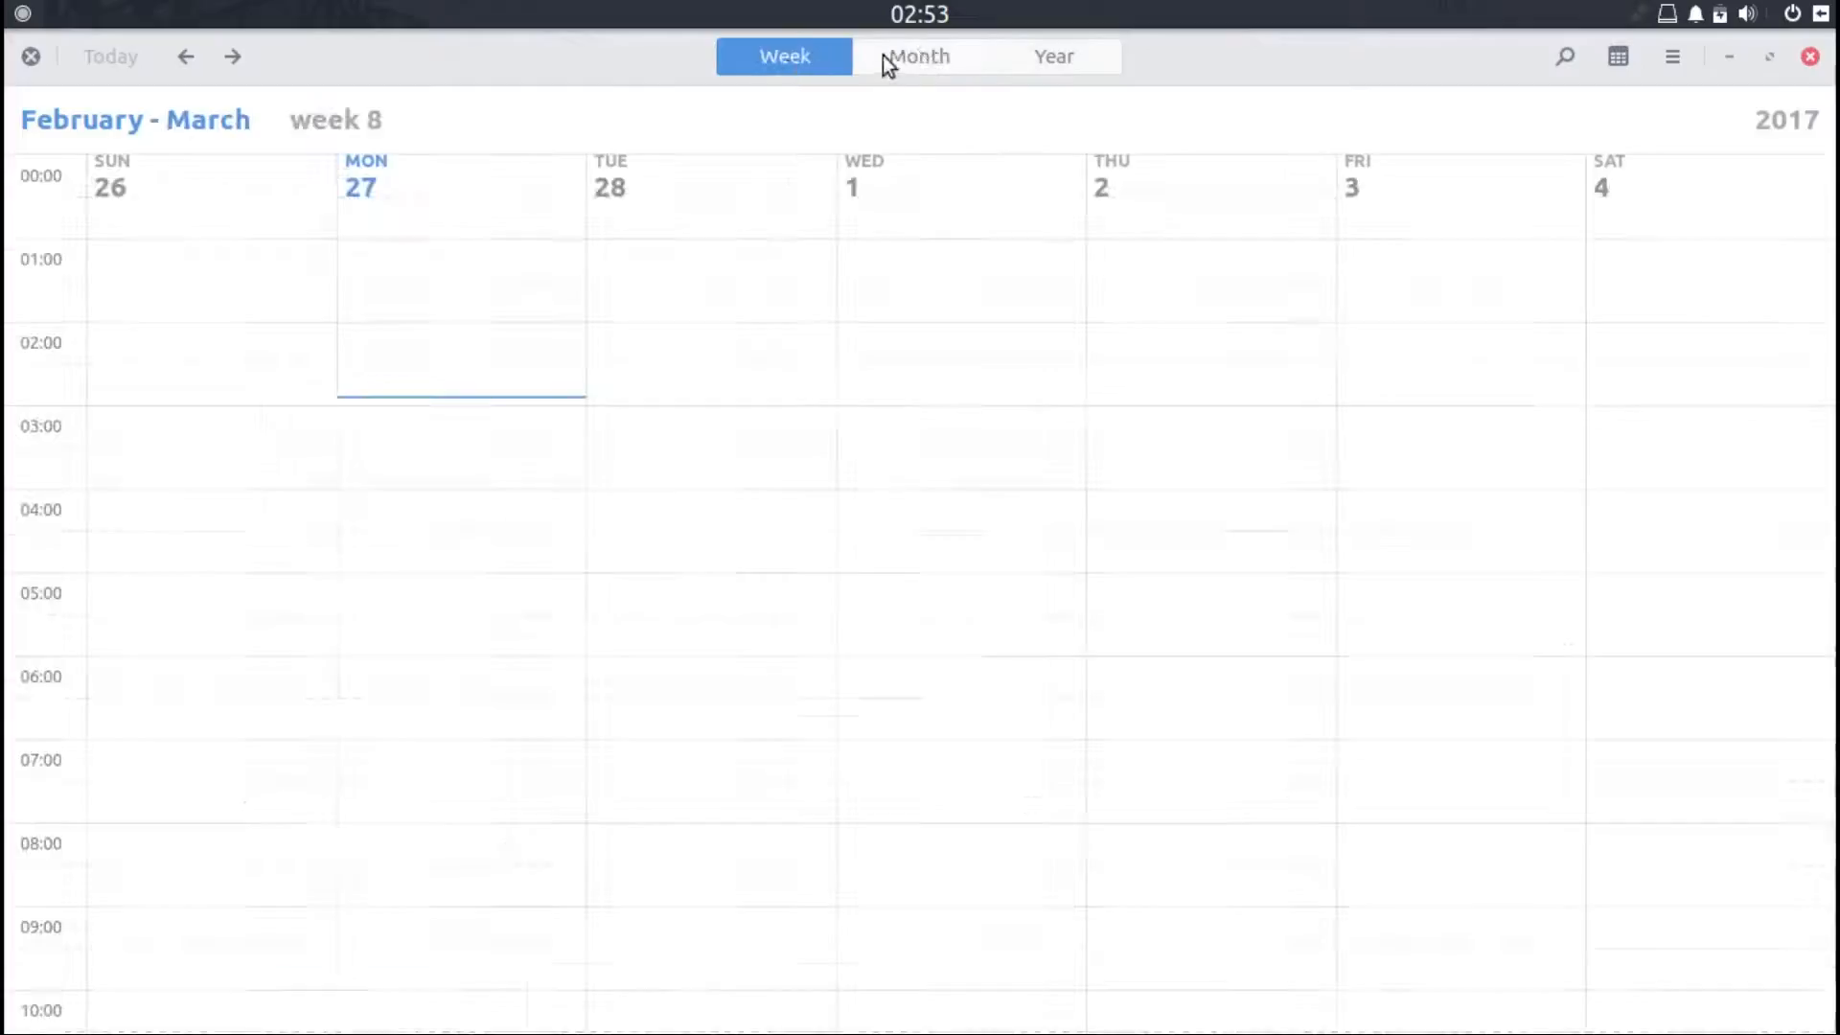
left_click(1022, 57)
left_click(949, 57)
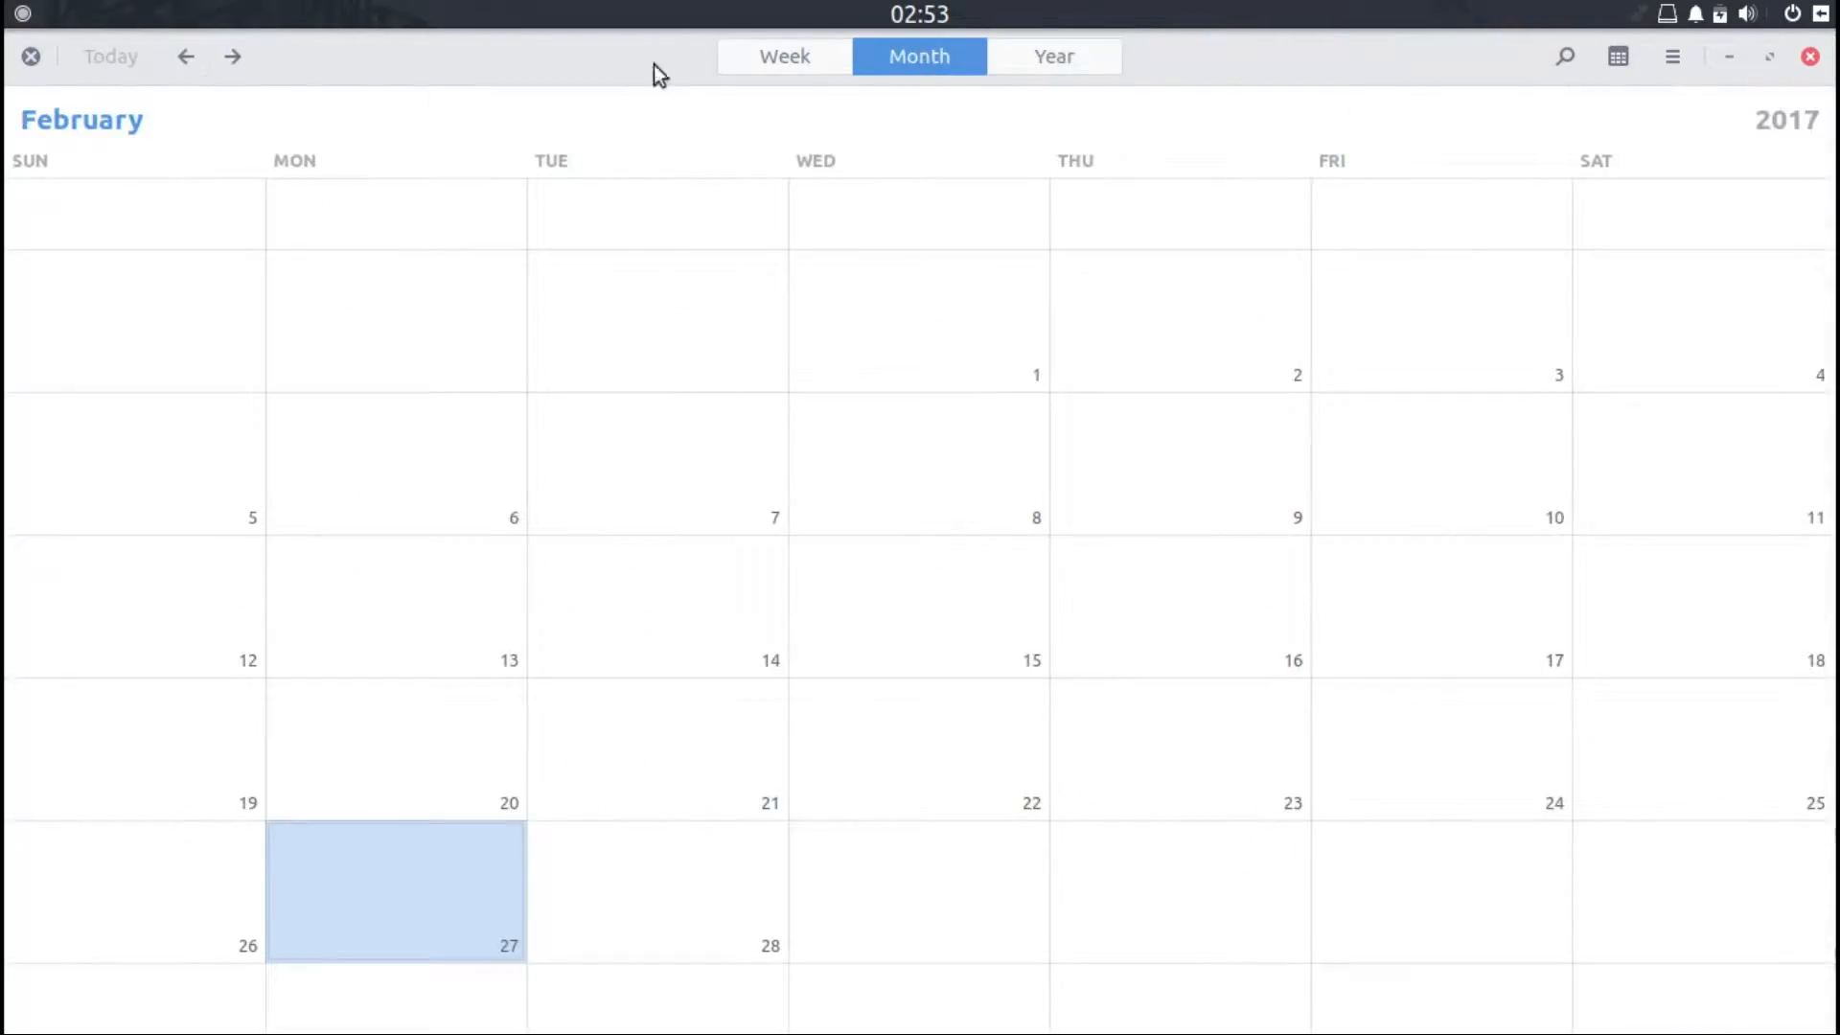
Step: View the Calendar's menu and About dialog, then close the Calendar
left_click(1665, 59)
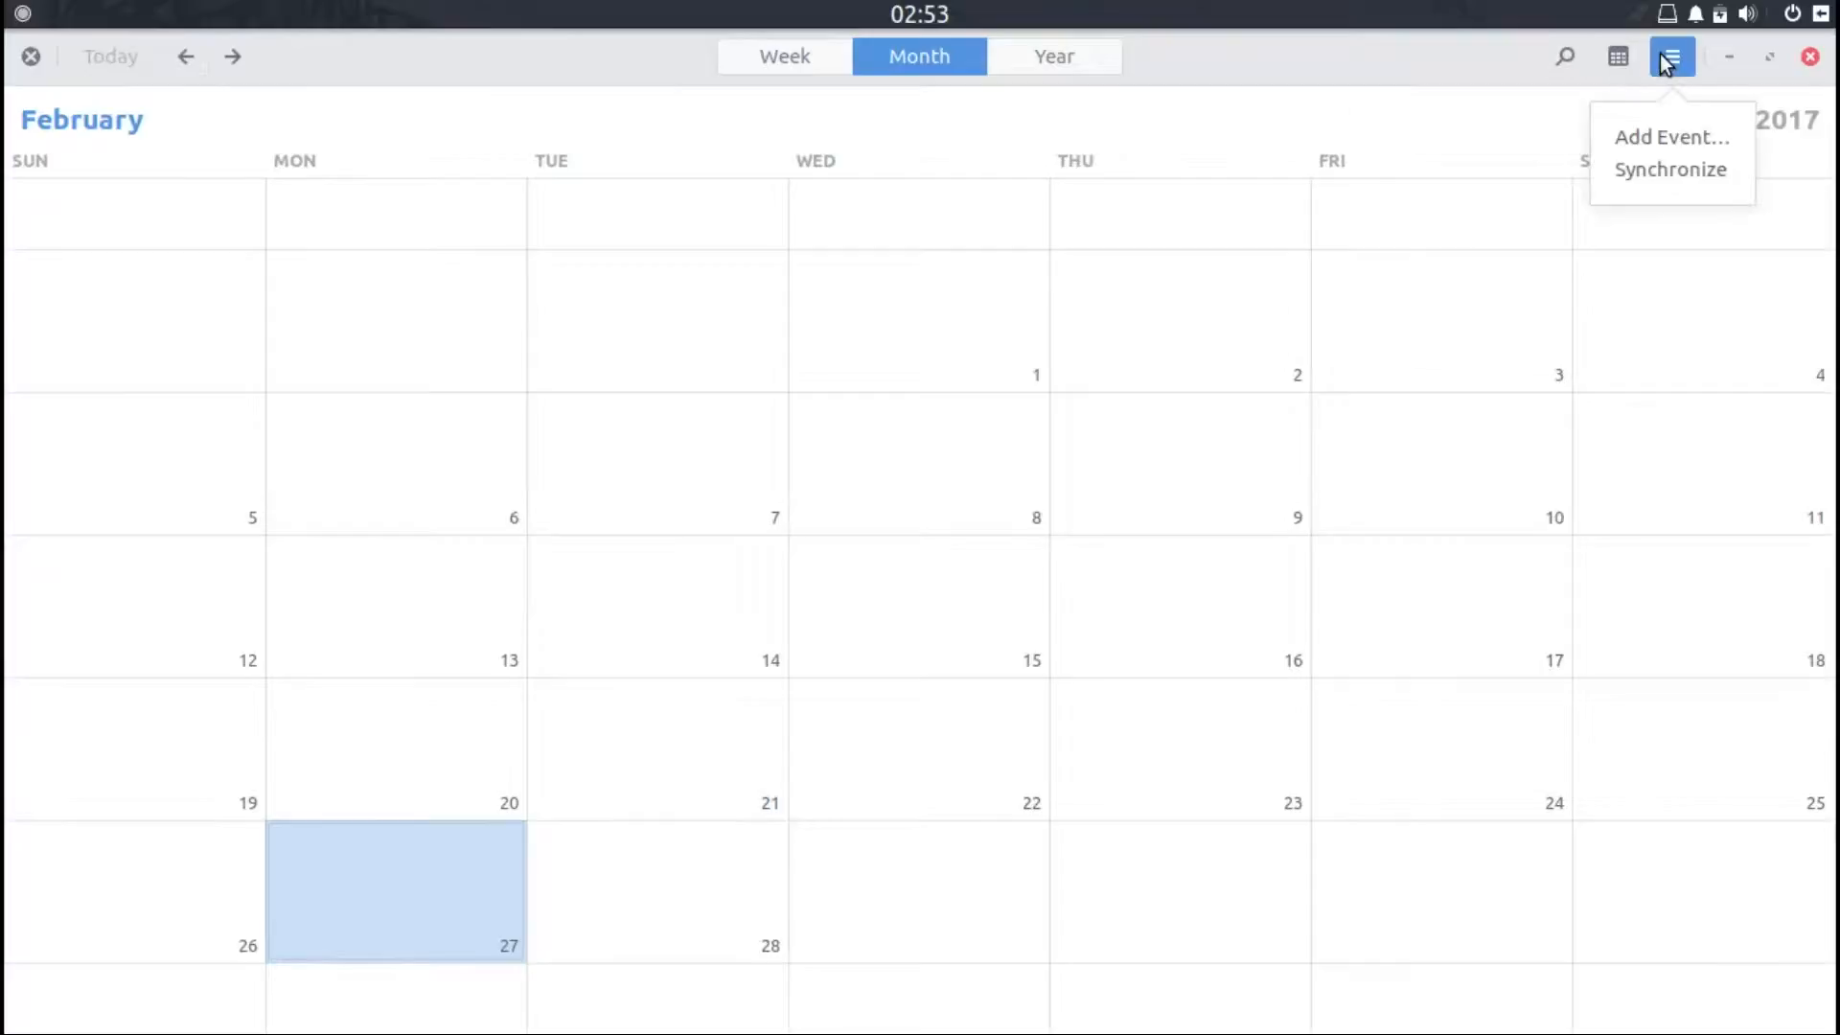
left_click(1668, 59)
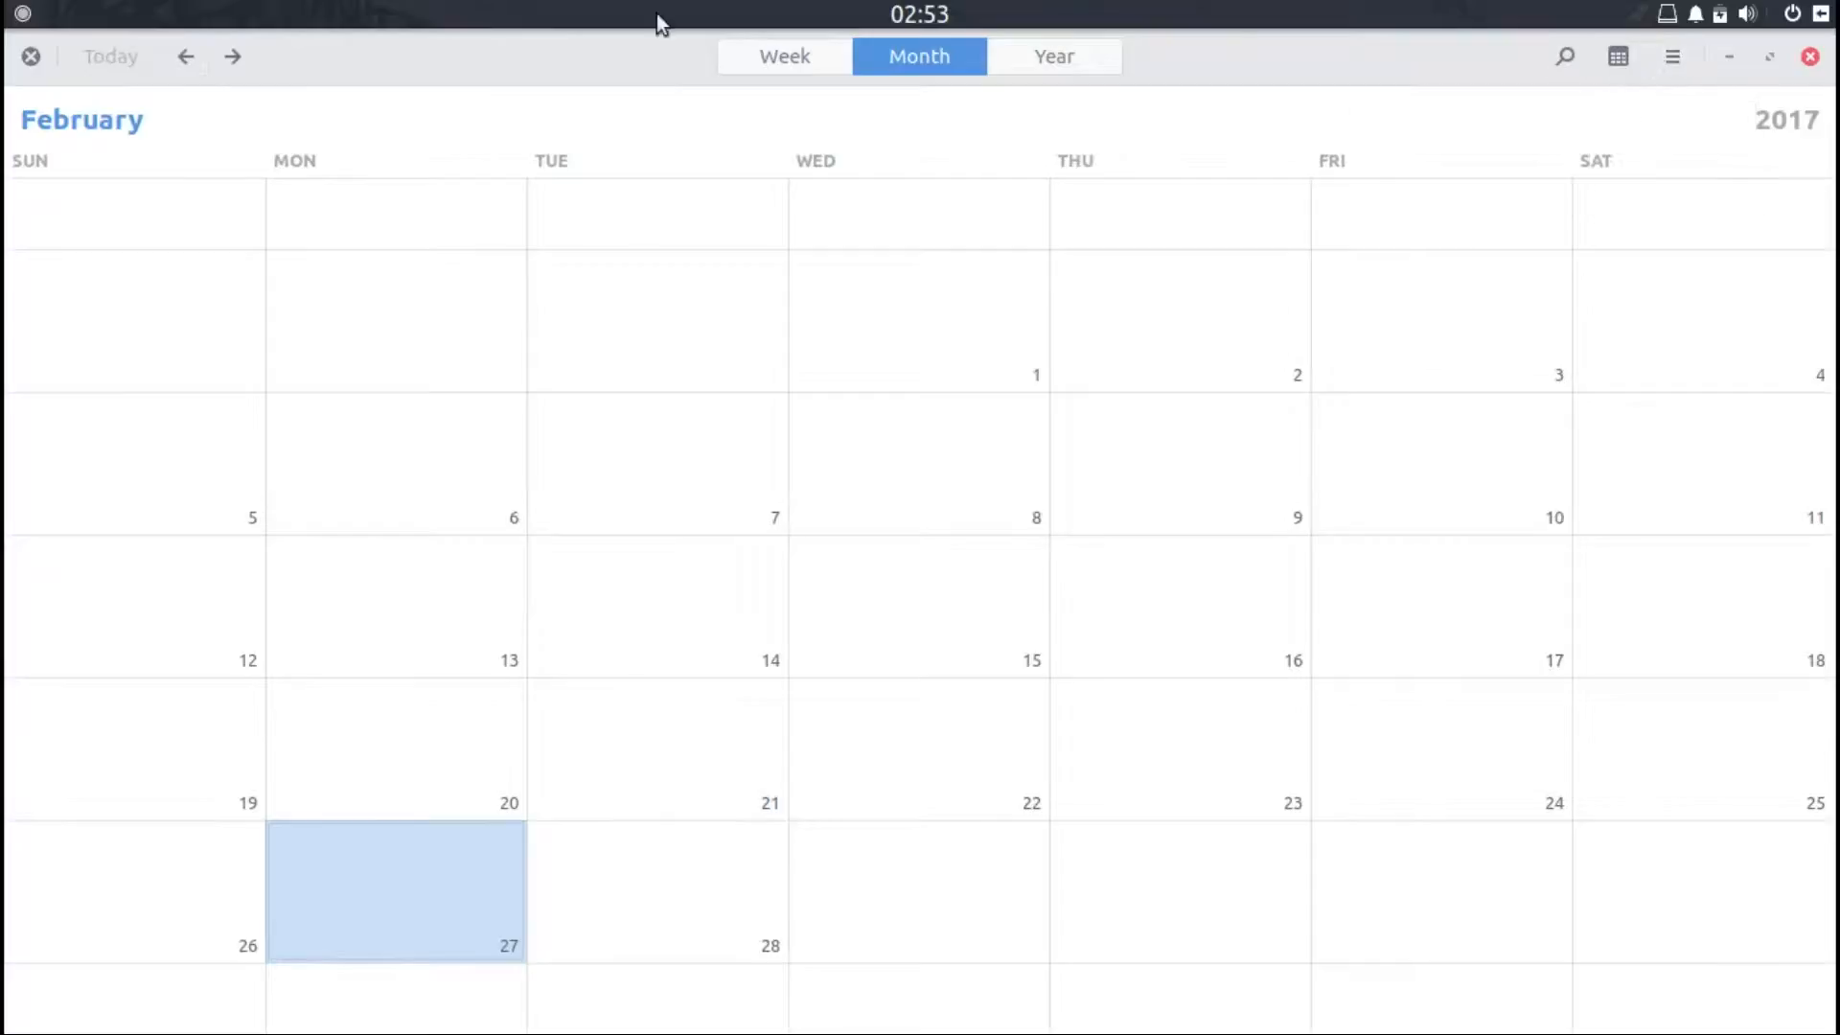
left_click(31, 56)
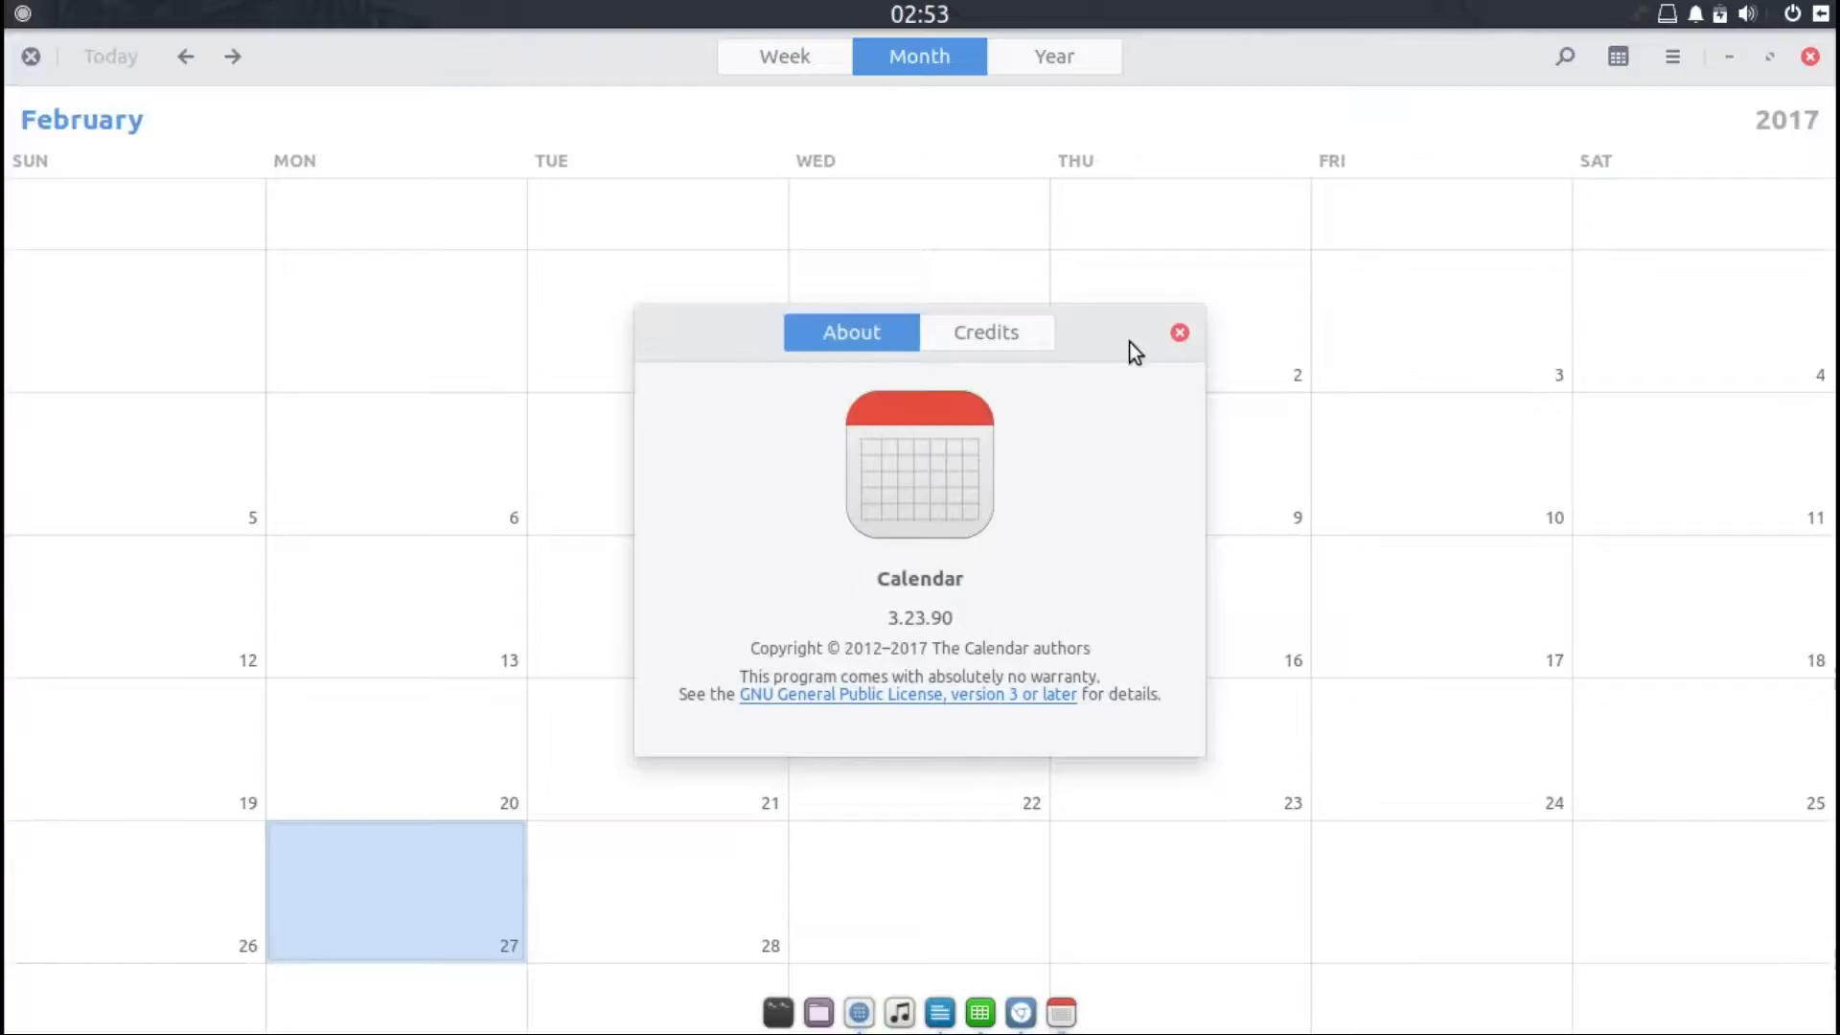
left_click(1177, 333)
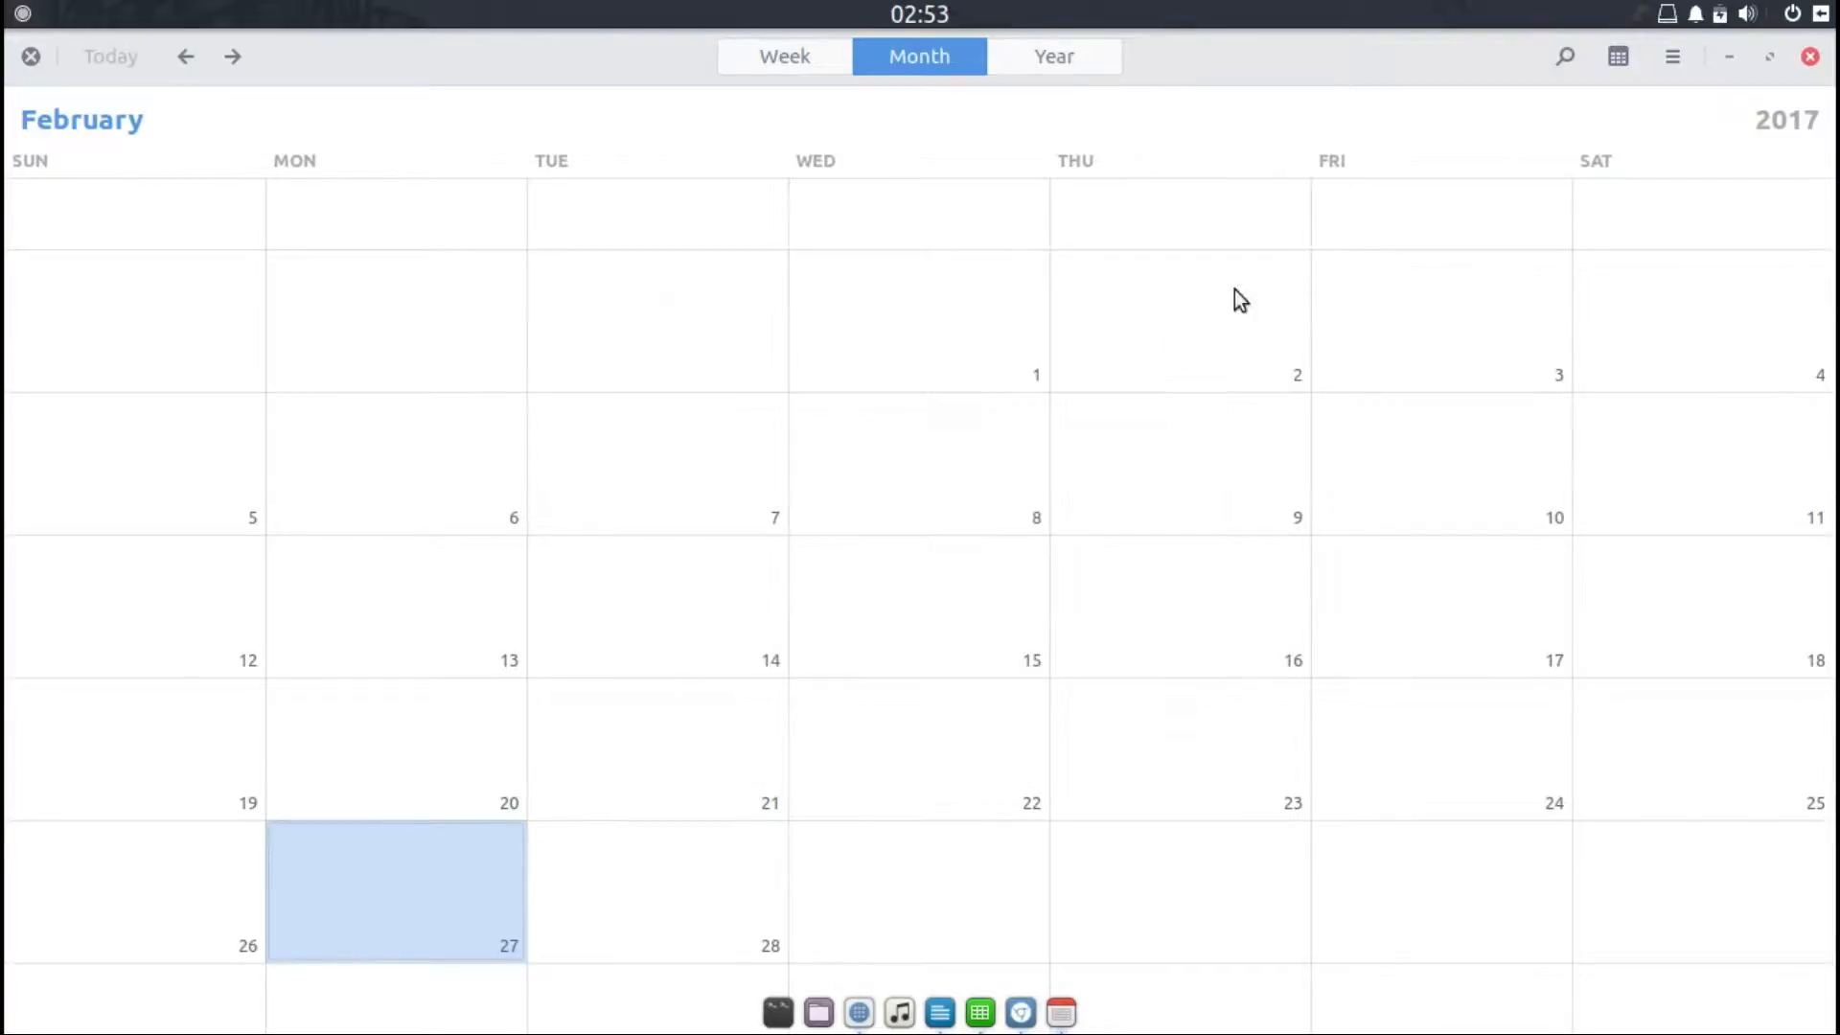
left_click(1811, 58)
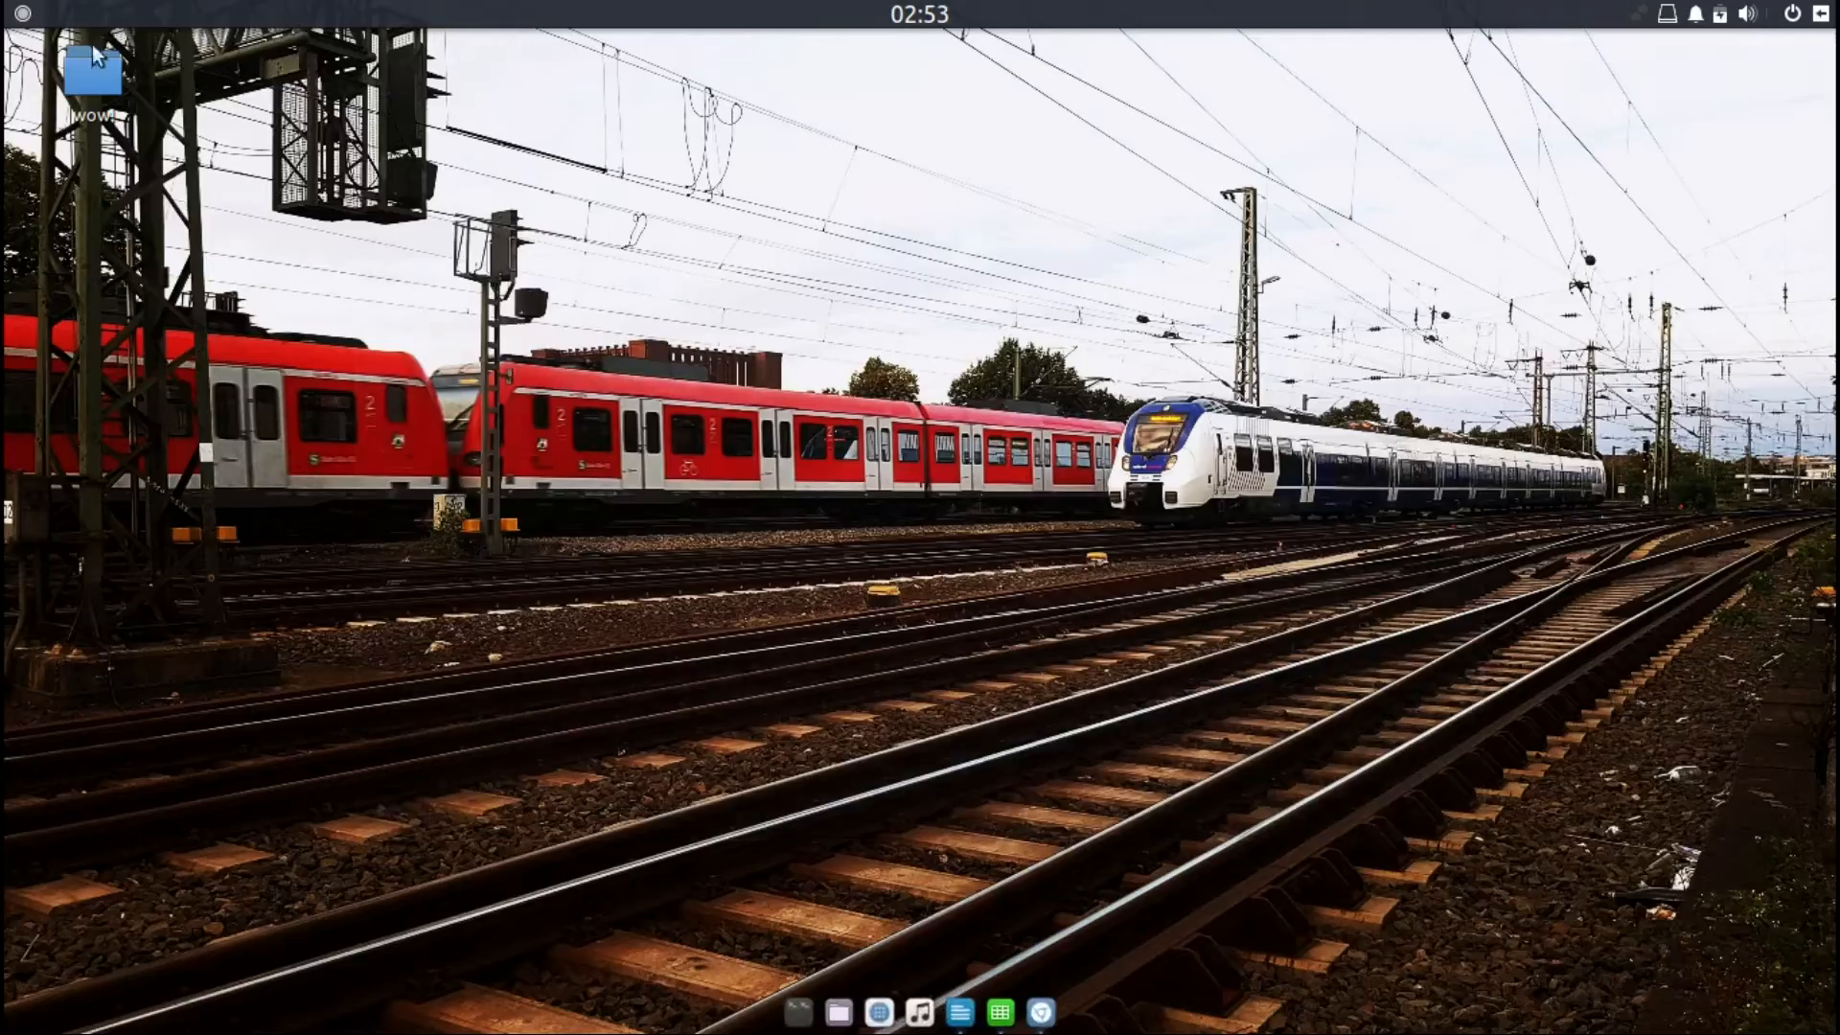
Step: Open the application menu and browse each category from Accessories through Utilities
left_click(22, 13)
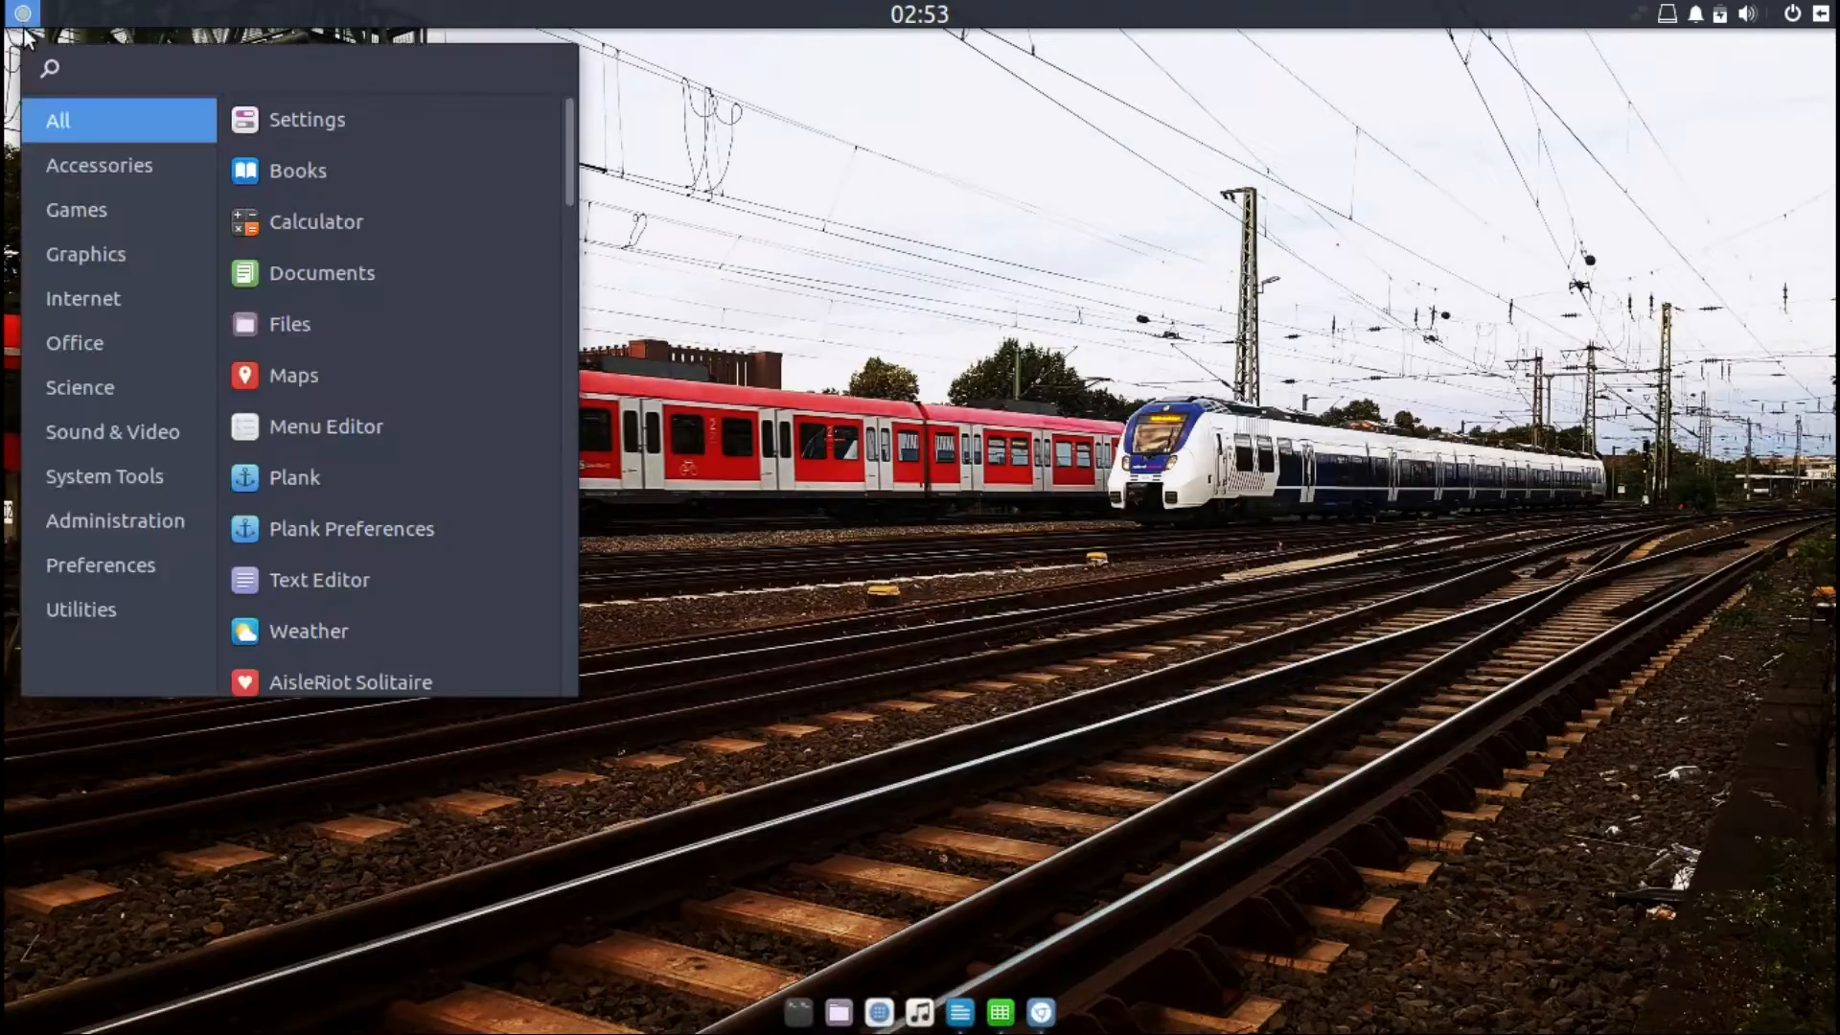
left_click(92, 159)
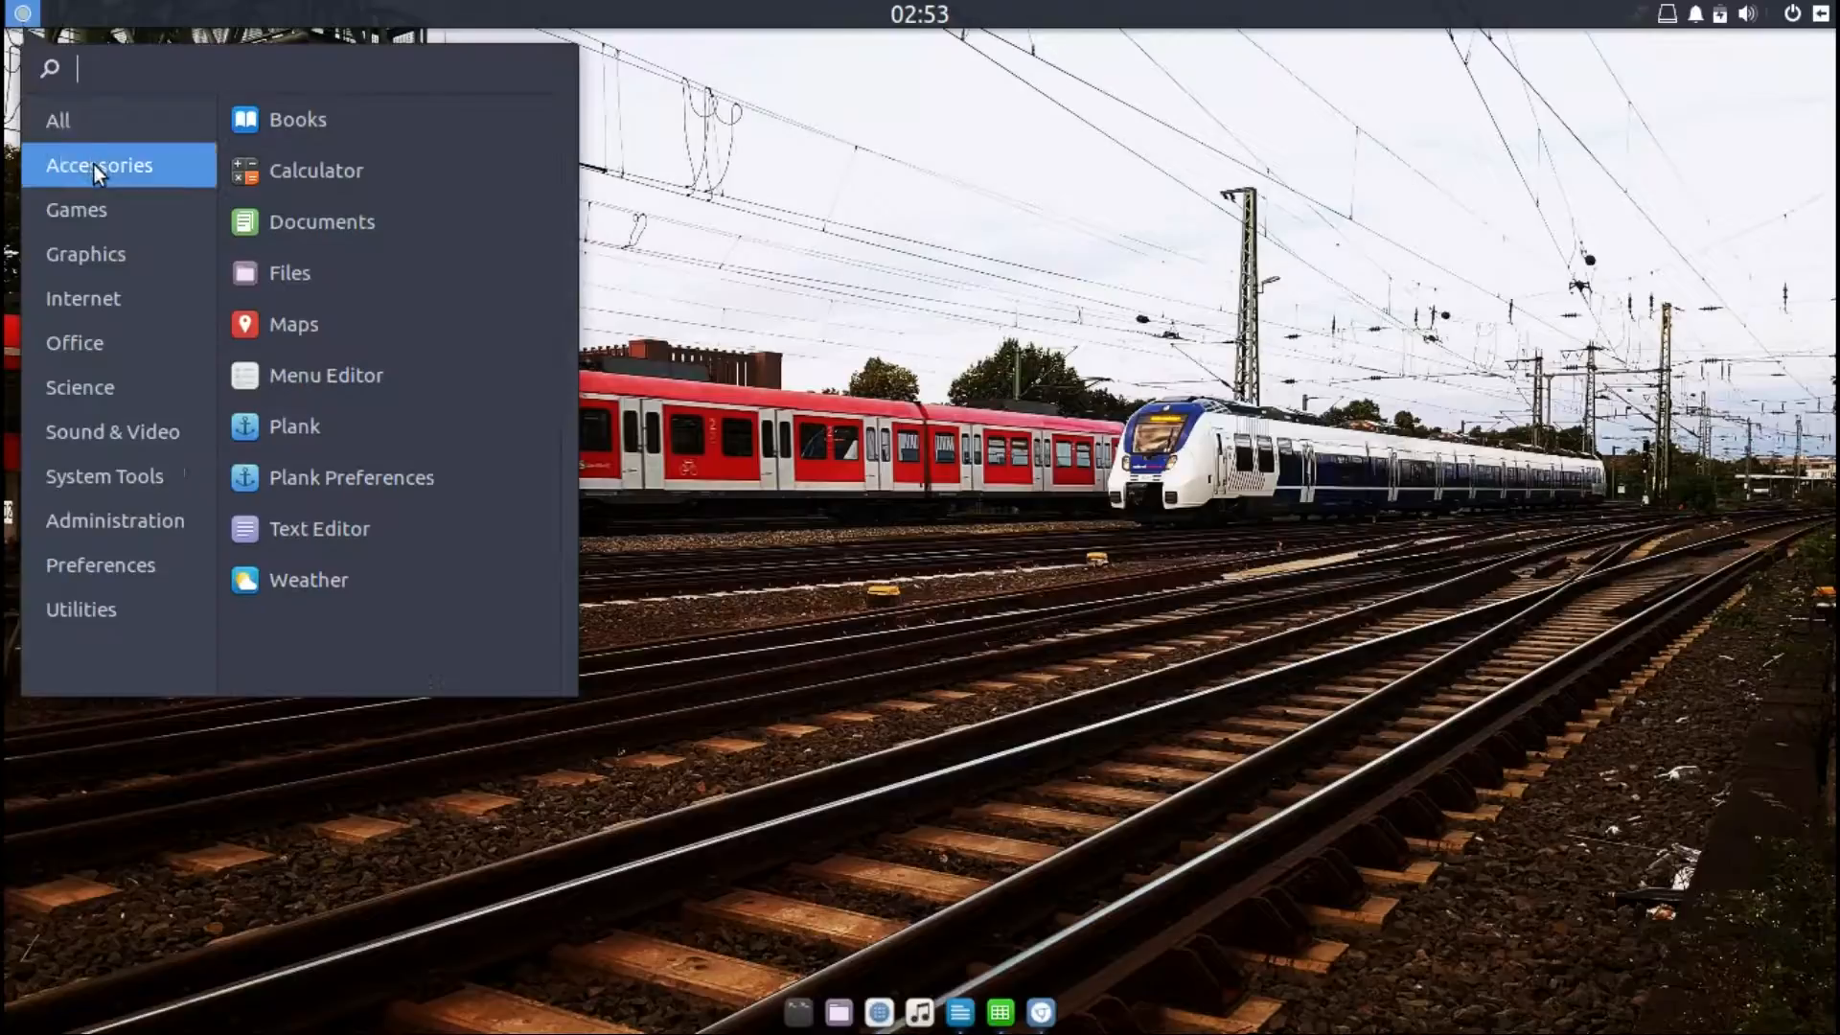
left_click(99, 213)
left_click(98, 253)
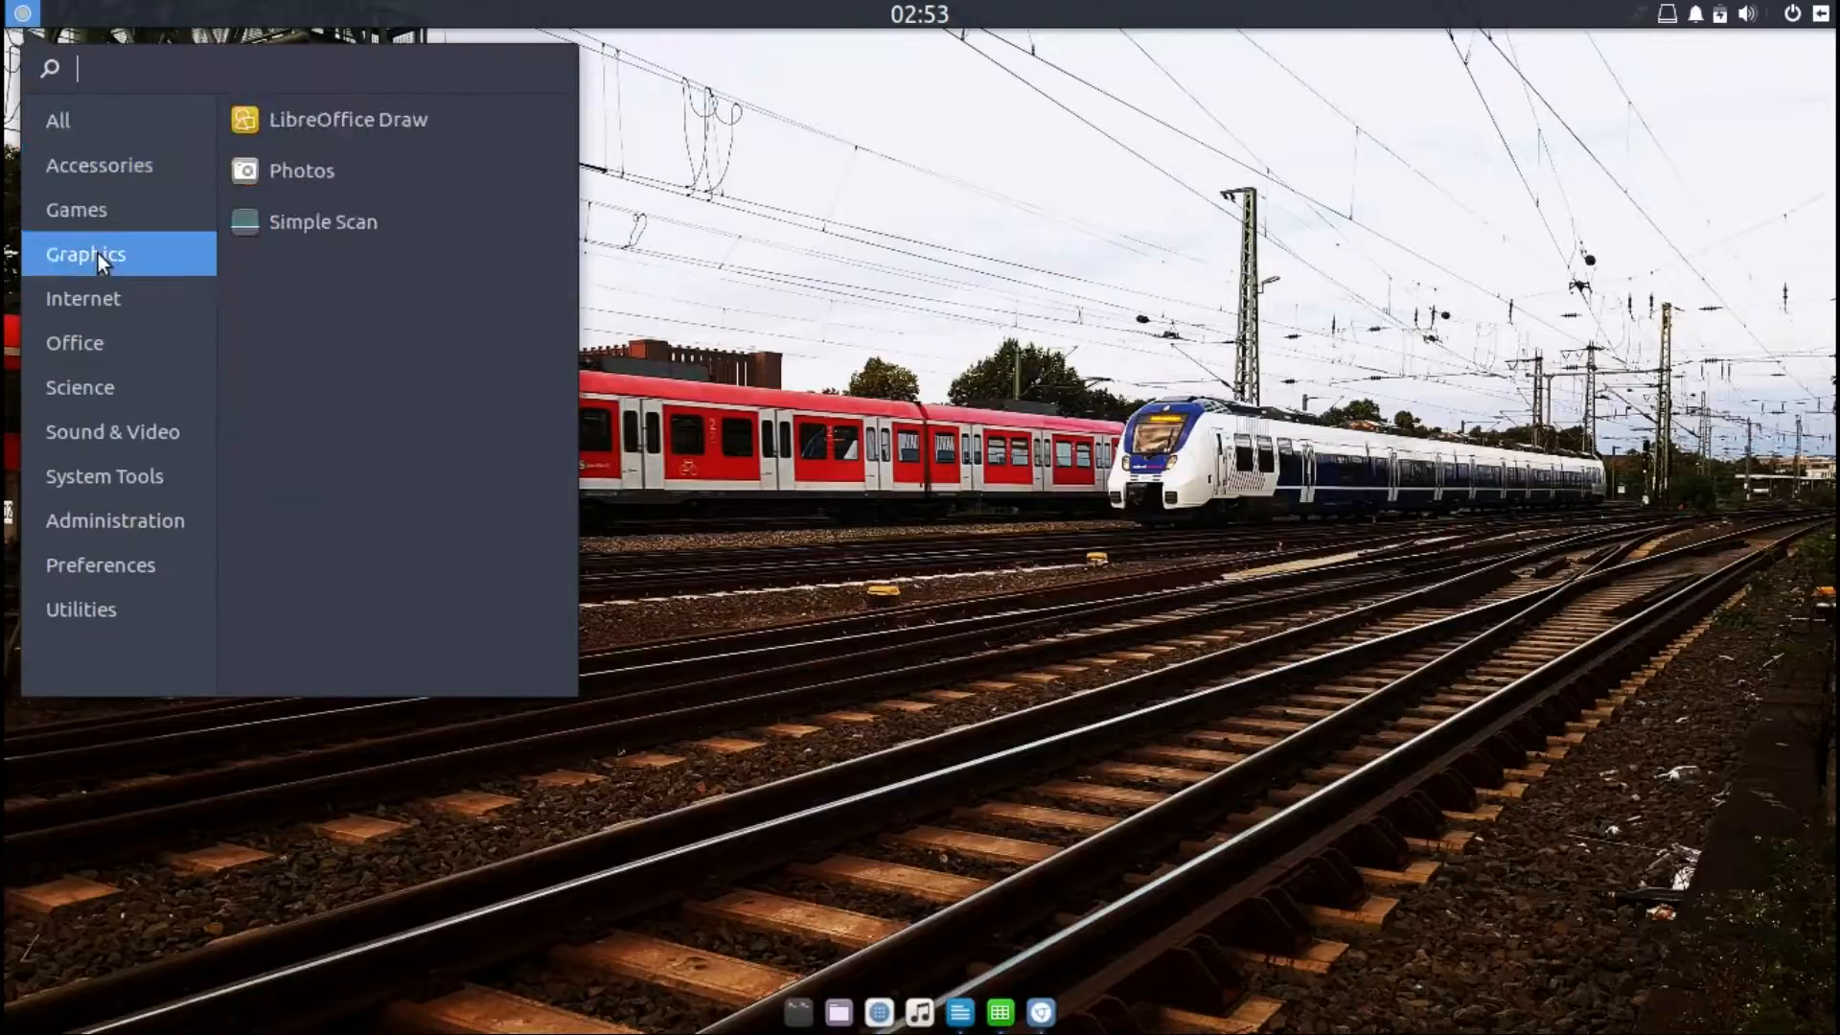
left_click(95, 297)
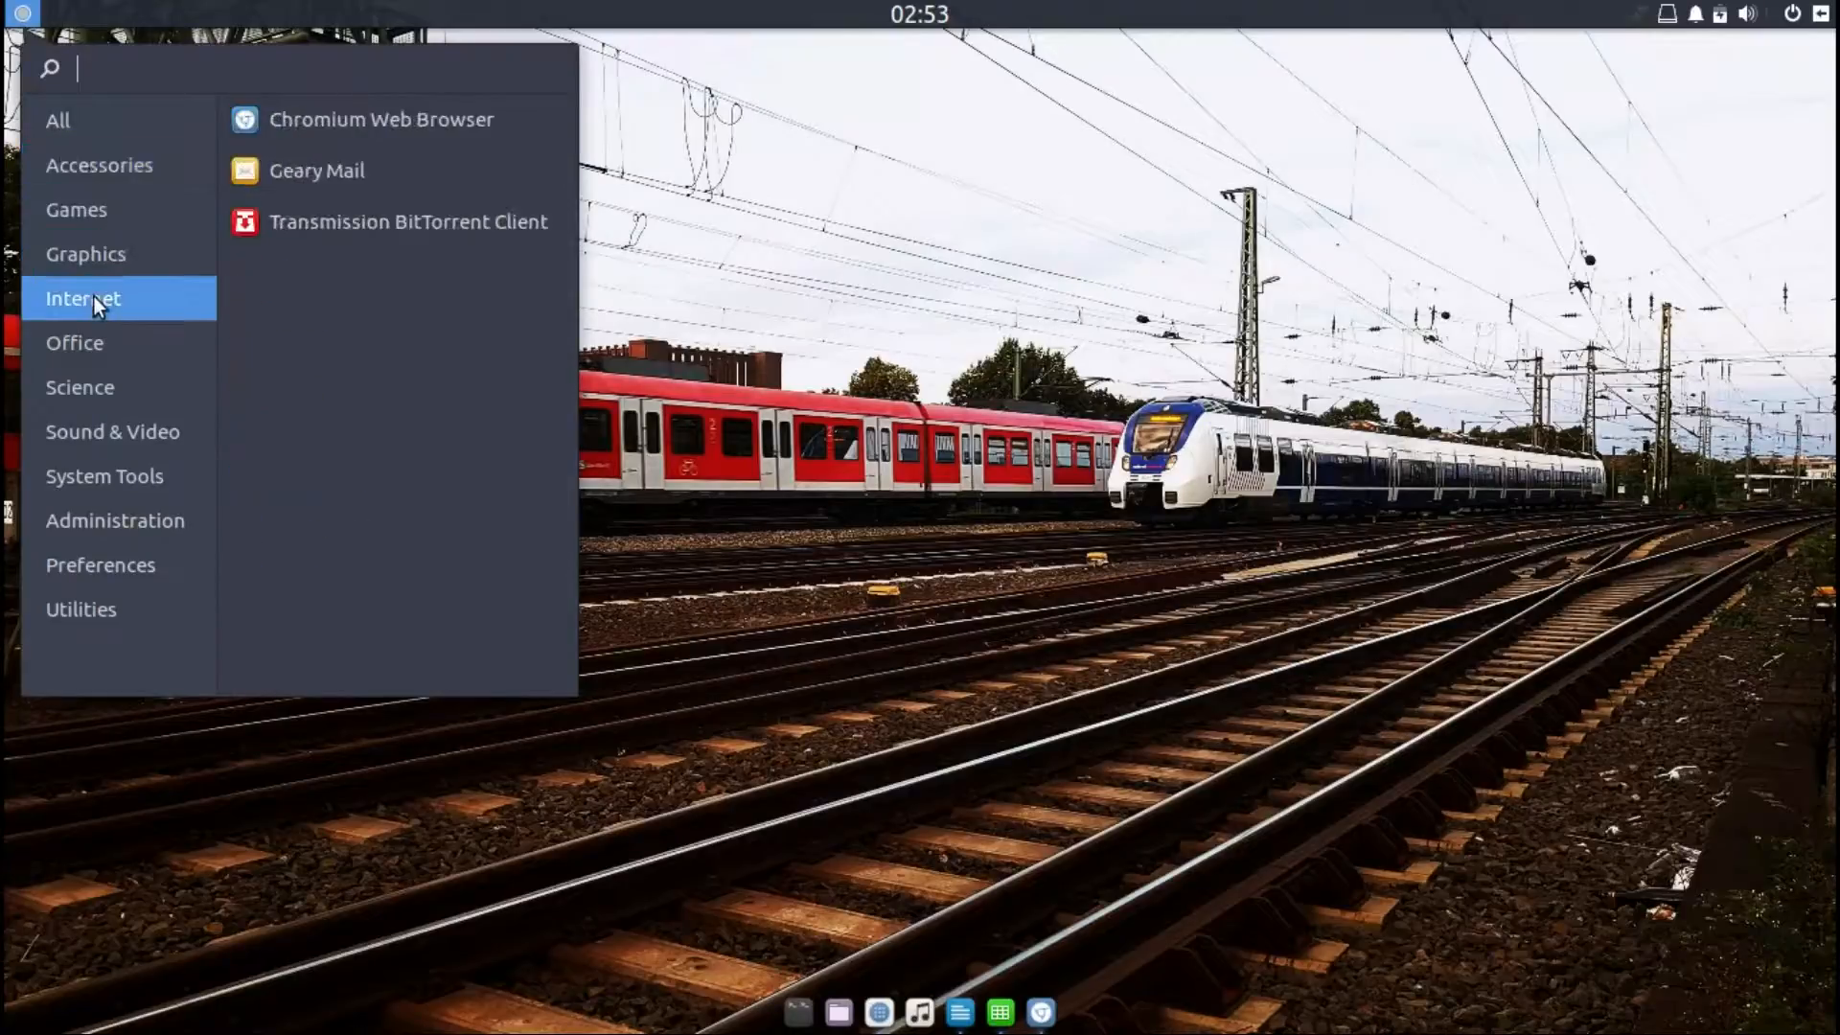
left_click(83, 347)
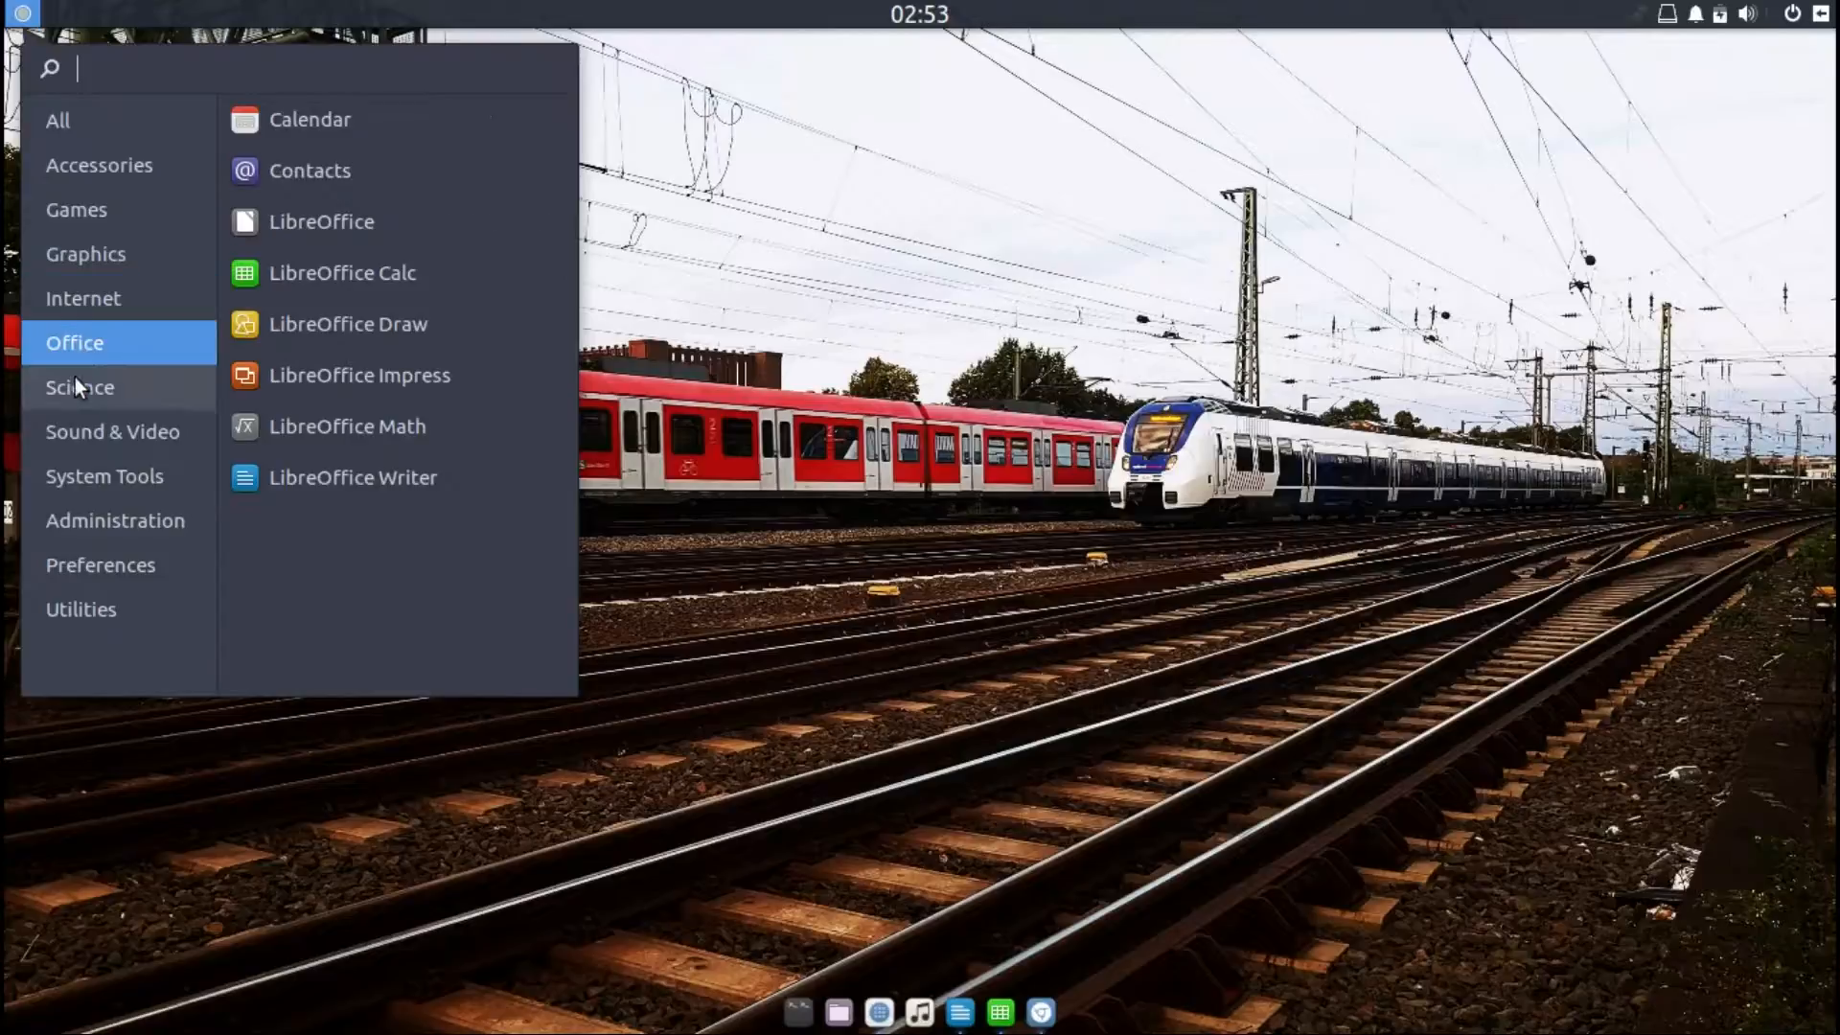
left_click(75, 378)
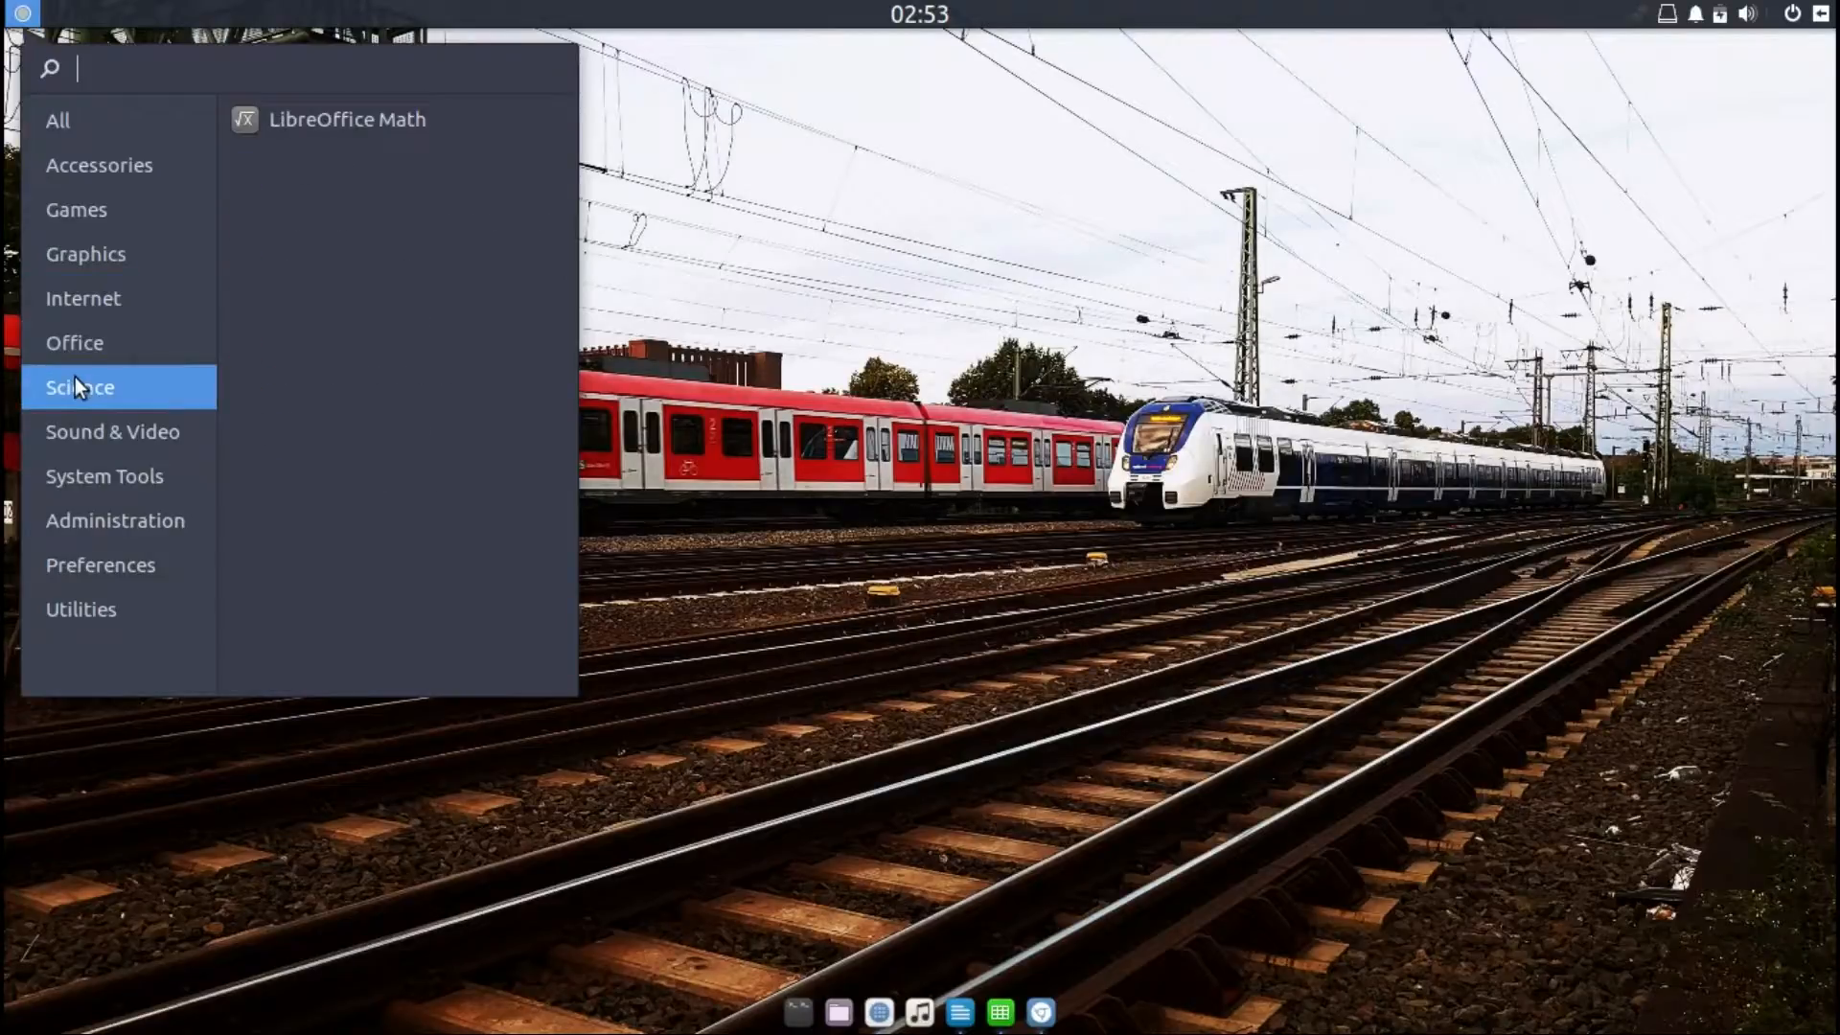
left_click(83, 437)
left_click(84, 470)
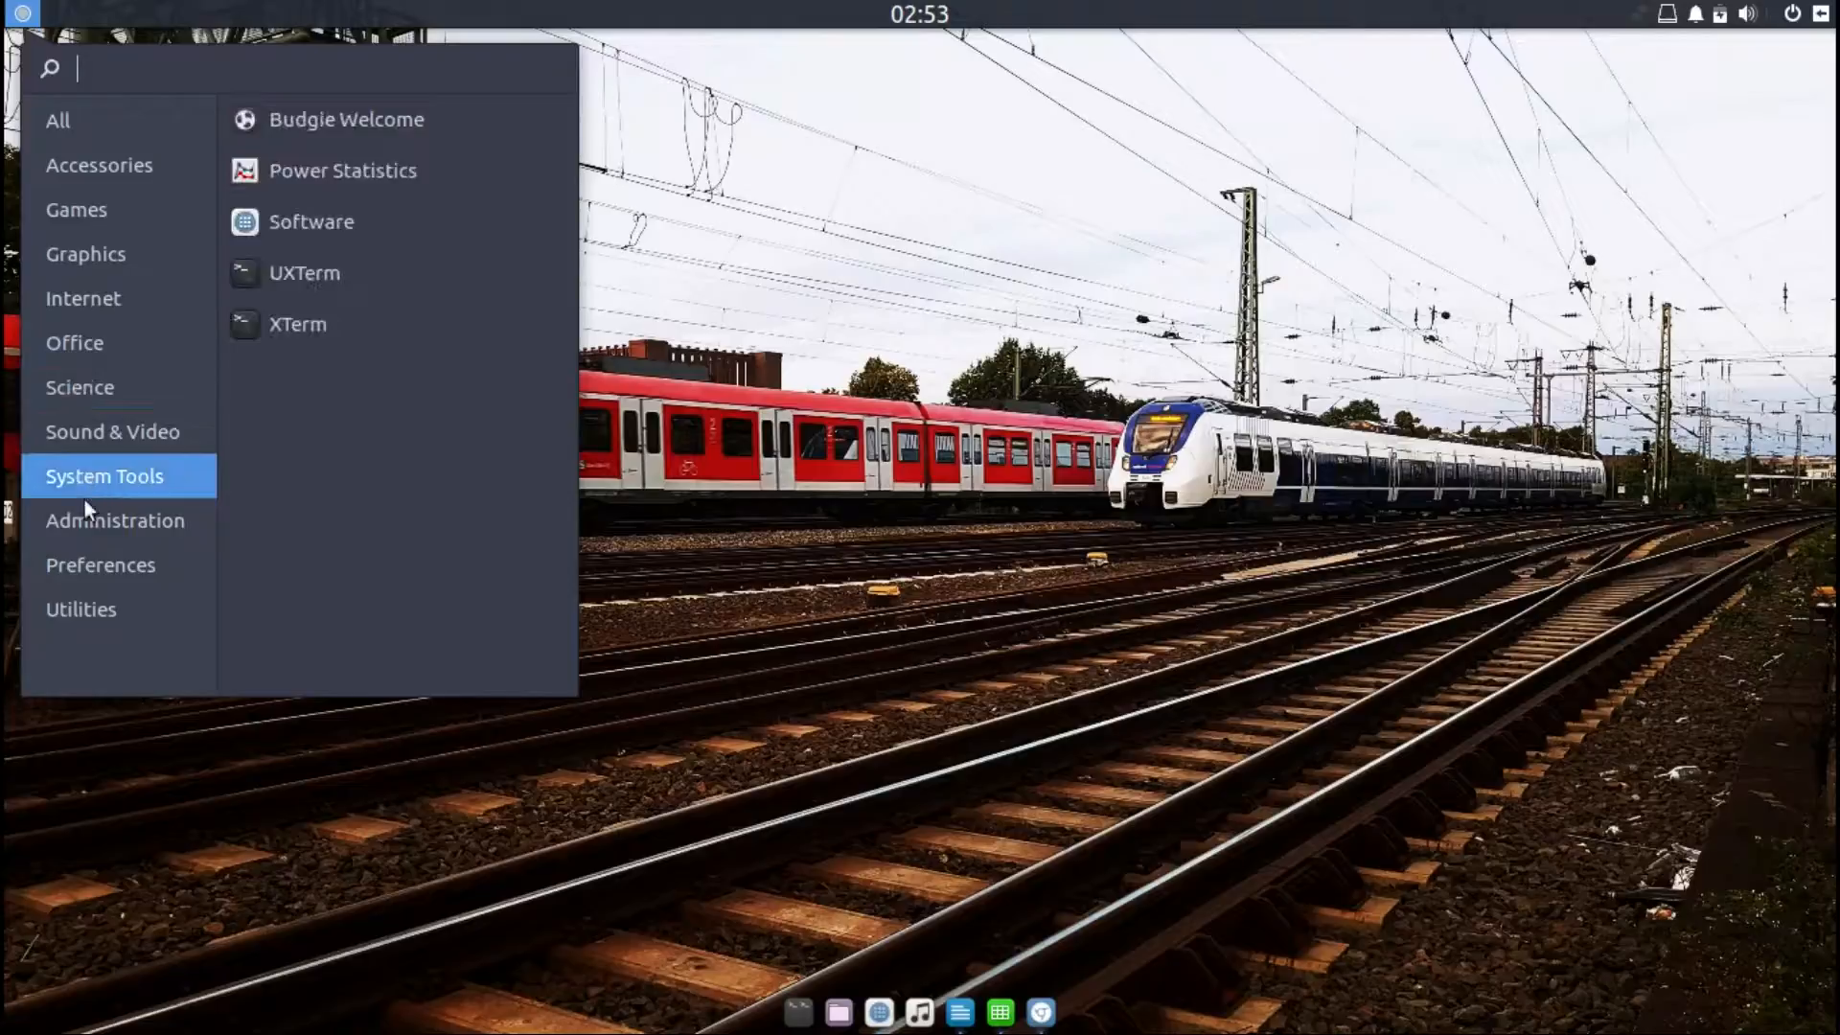
left_click(82, 519)
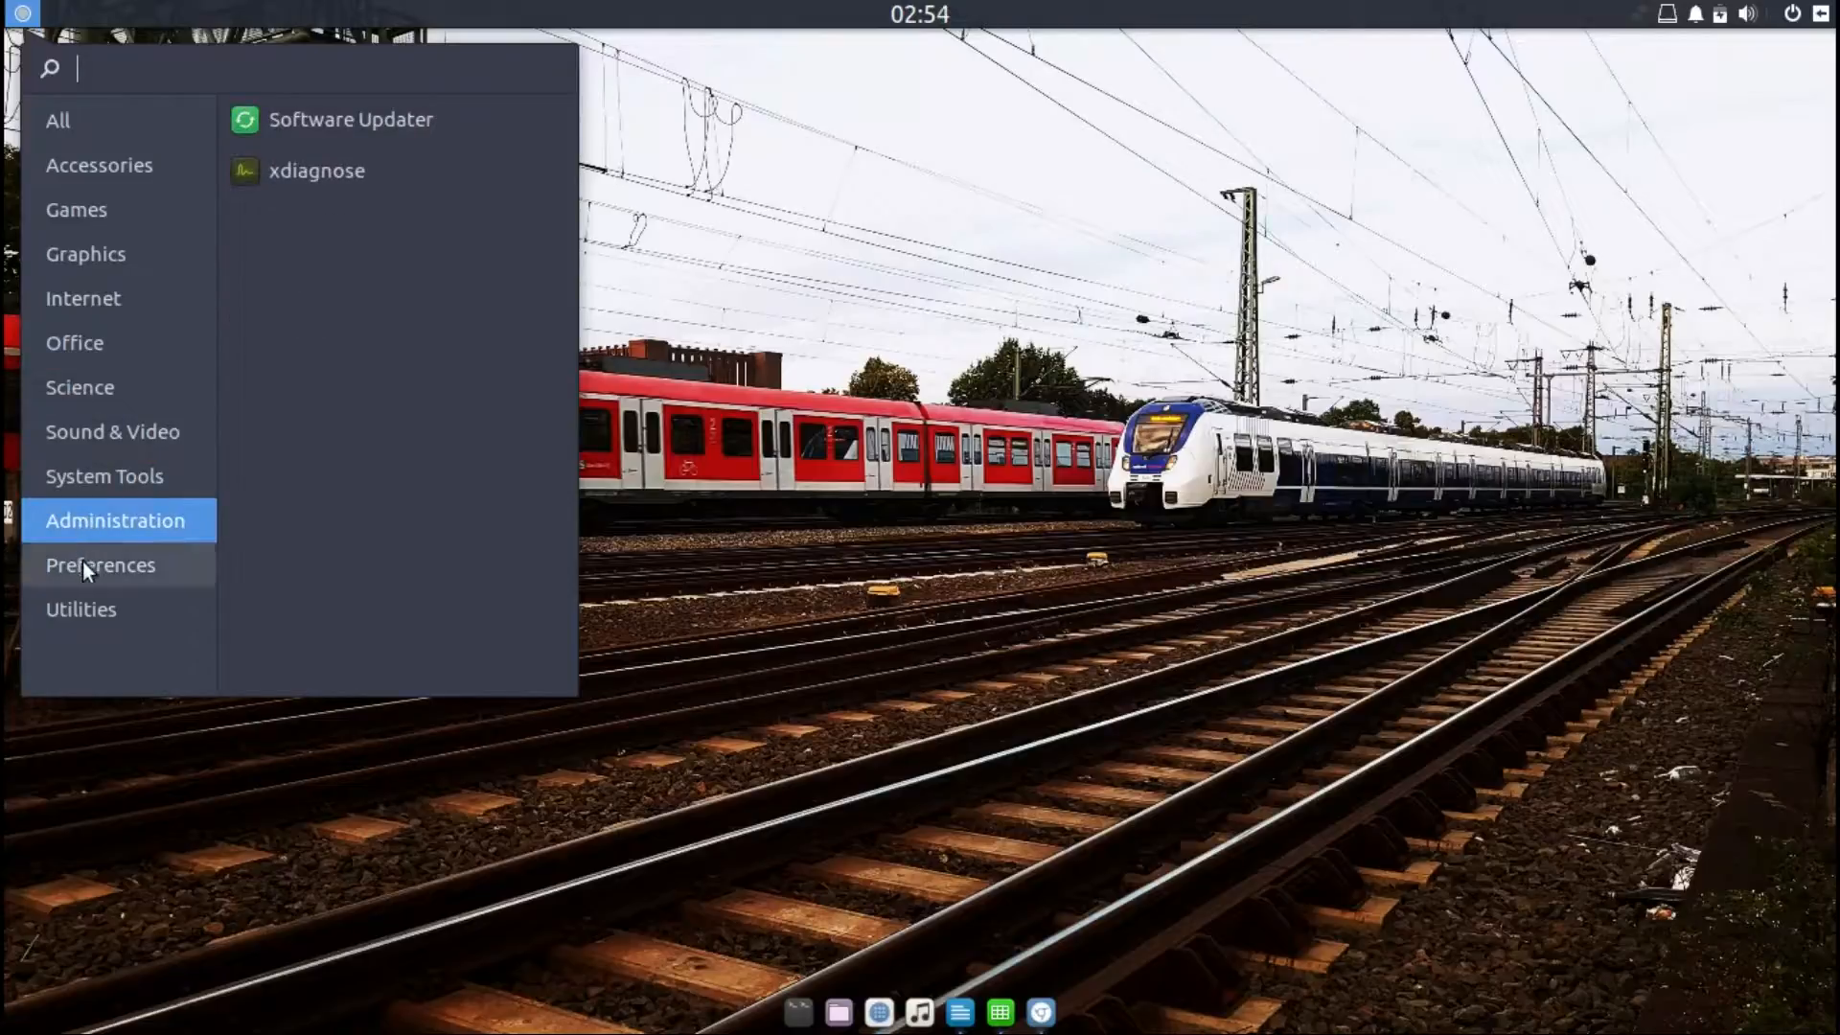
left_click(83, 560)
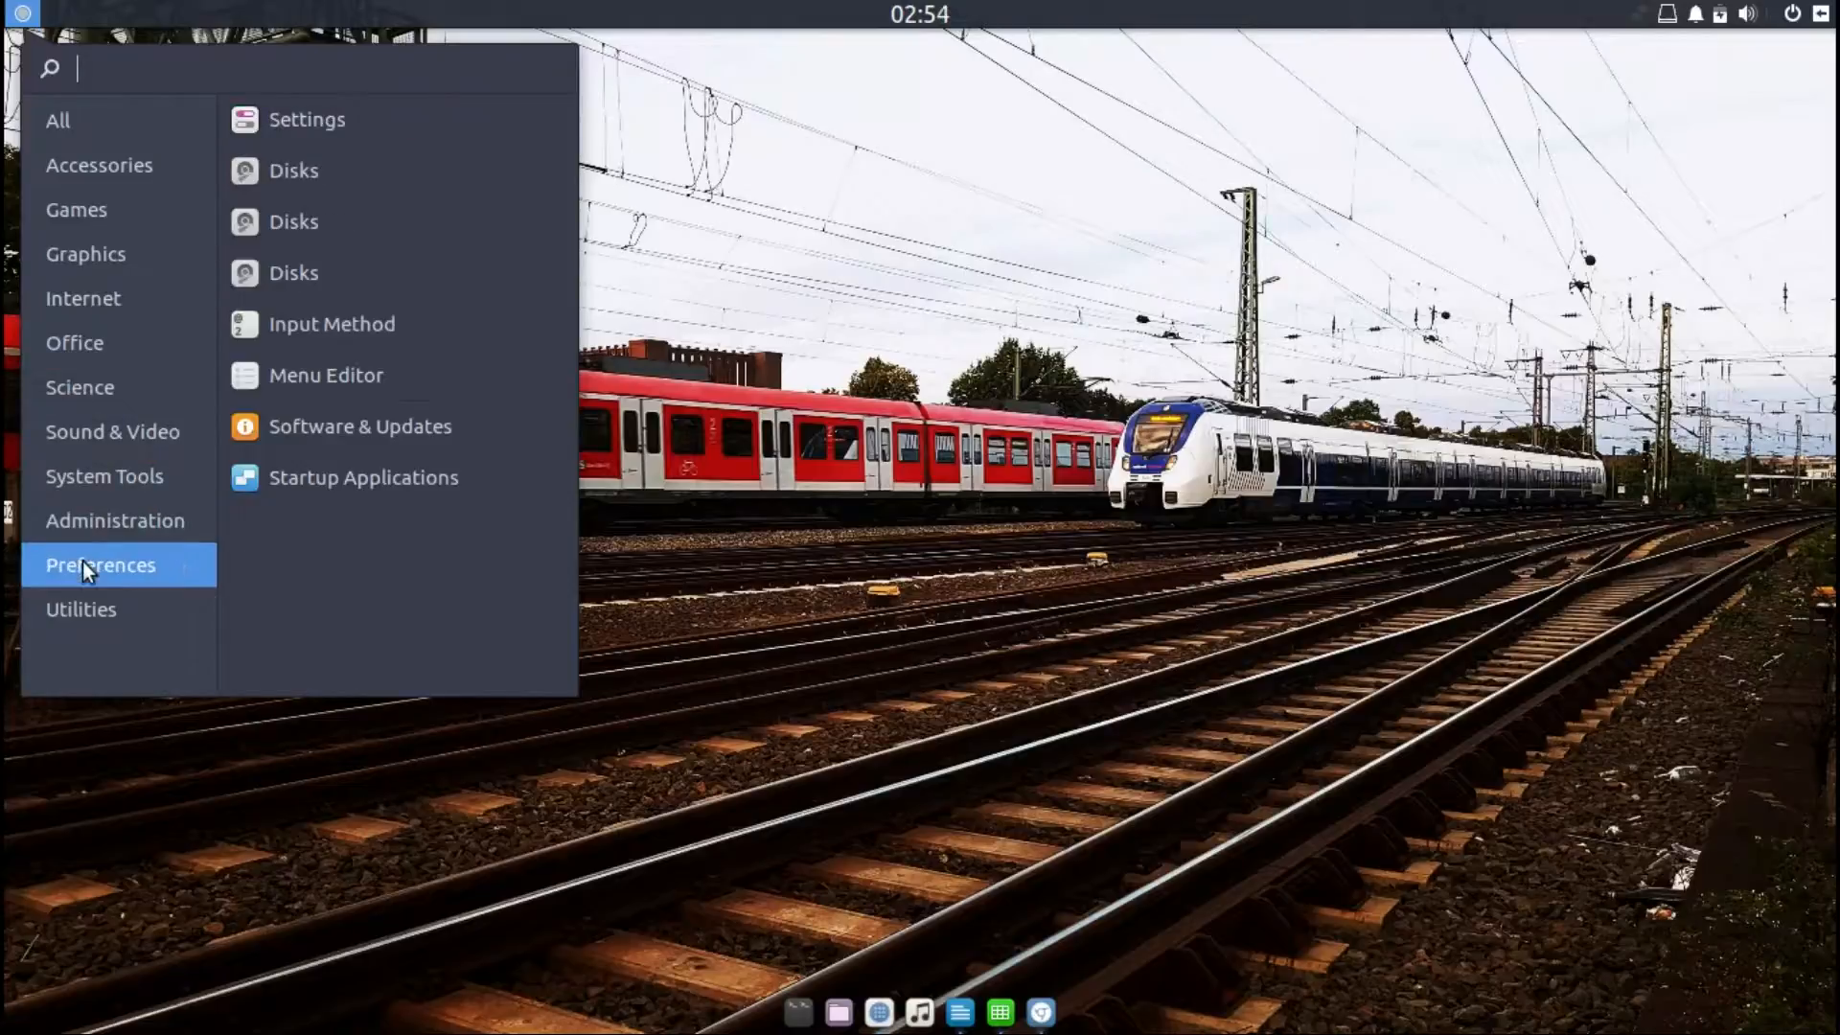
left_click(110, 605)
Step: Search the application menu for "se", open Settings and reposition its window slightly
type("se")
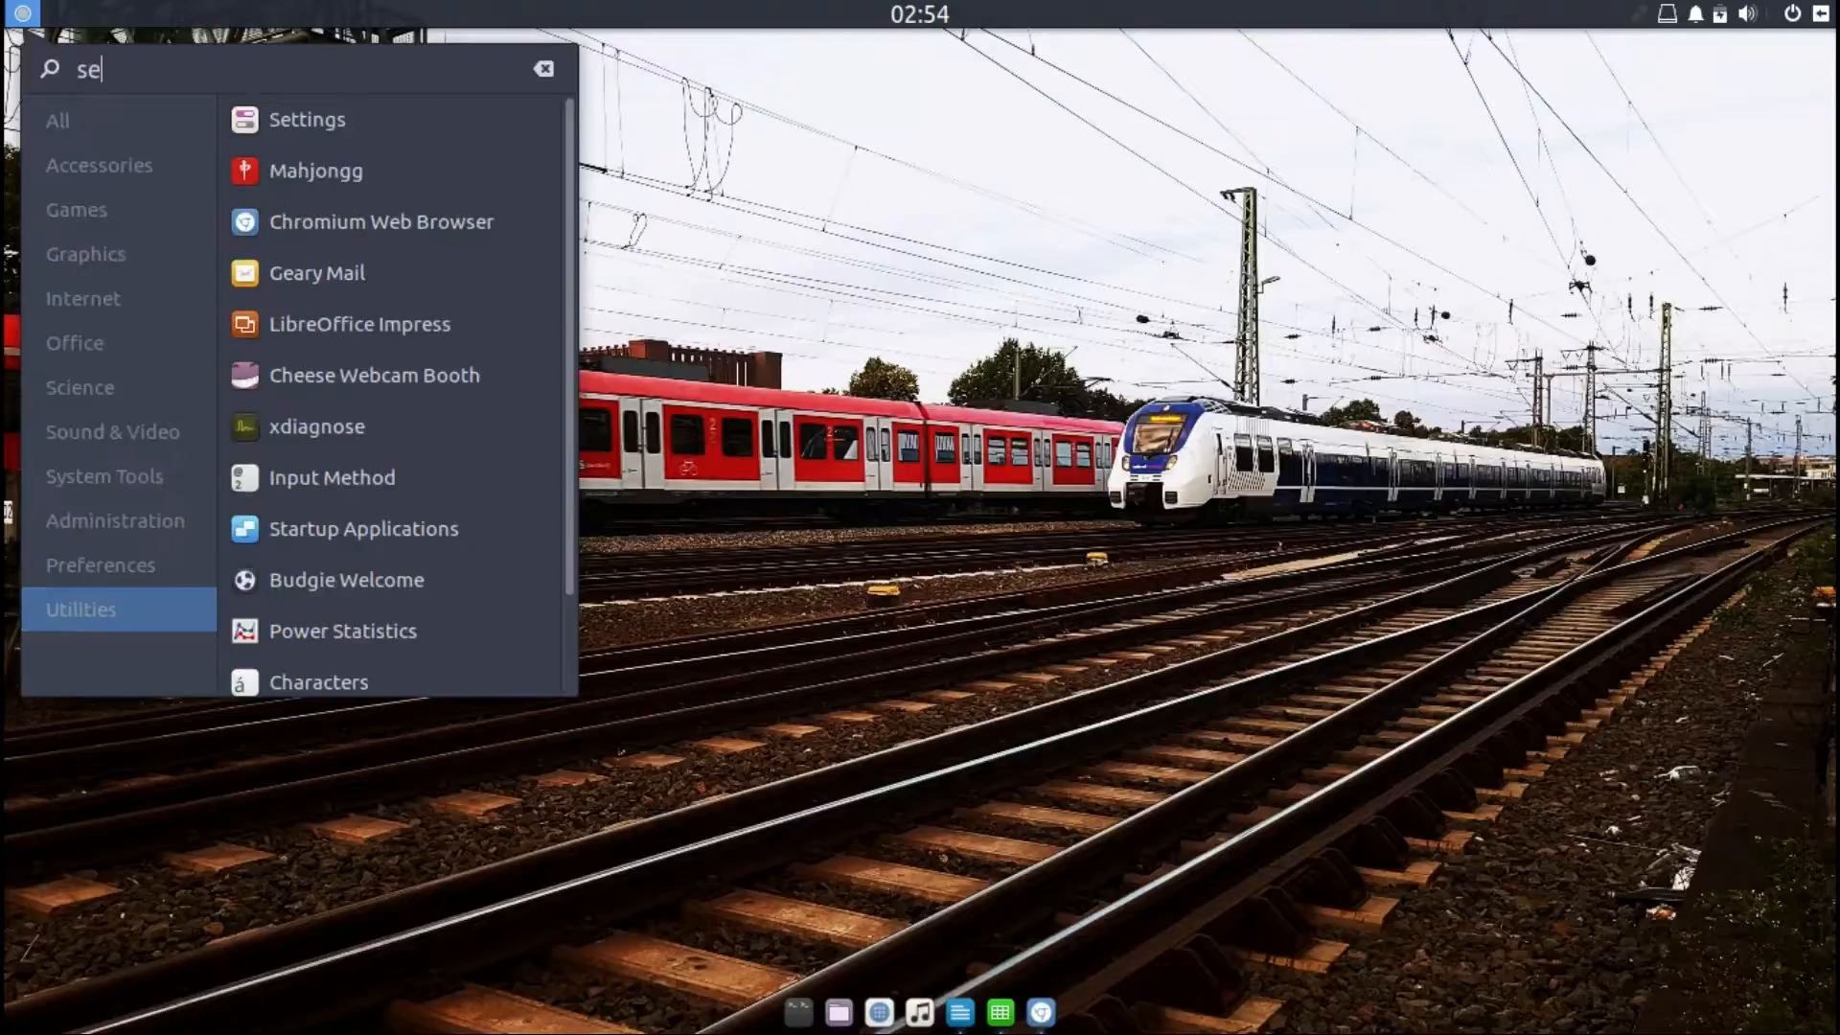
left_click(297, 118)
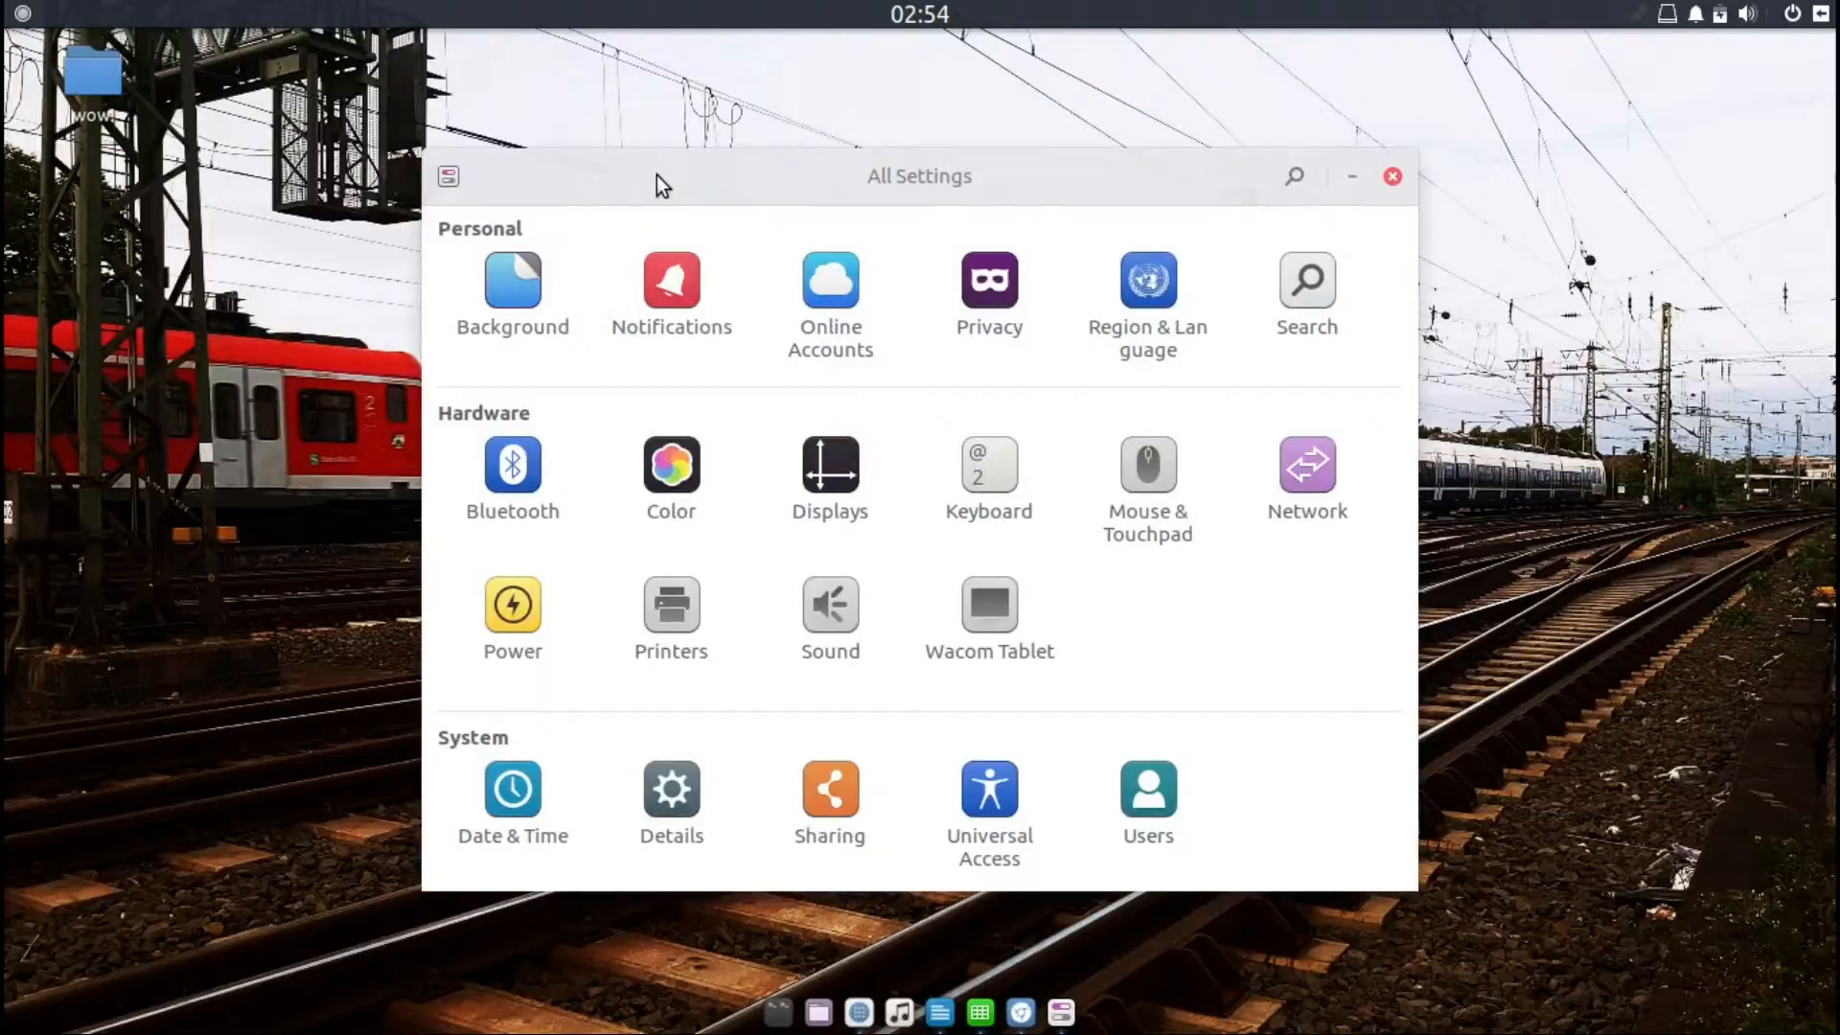
left_click_drag(768, 175, 816, 155)
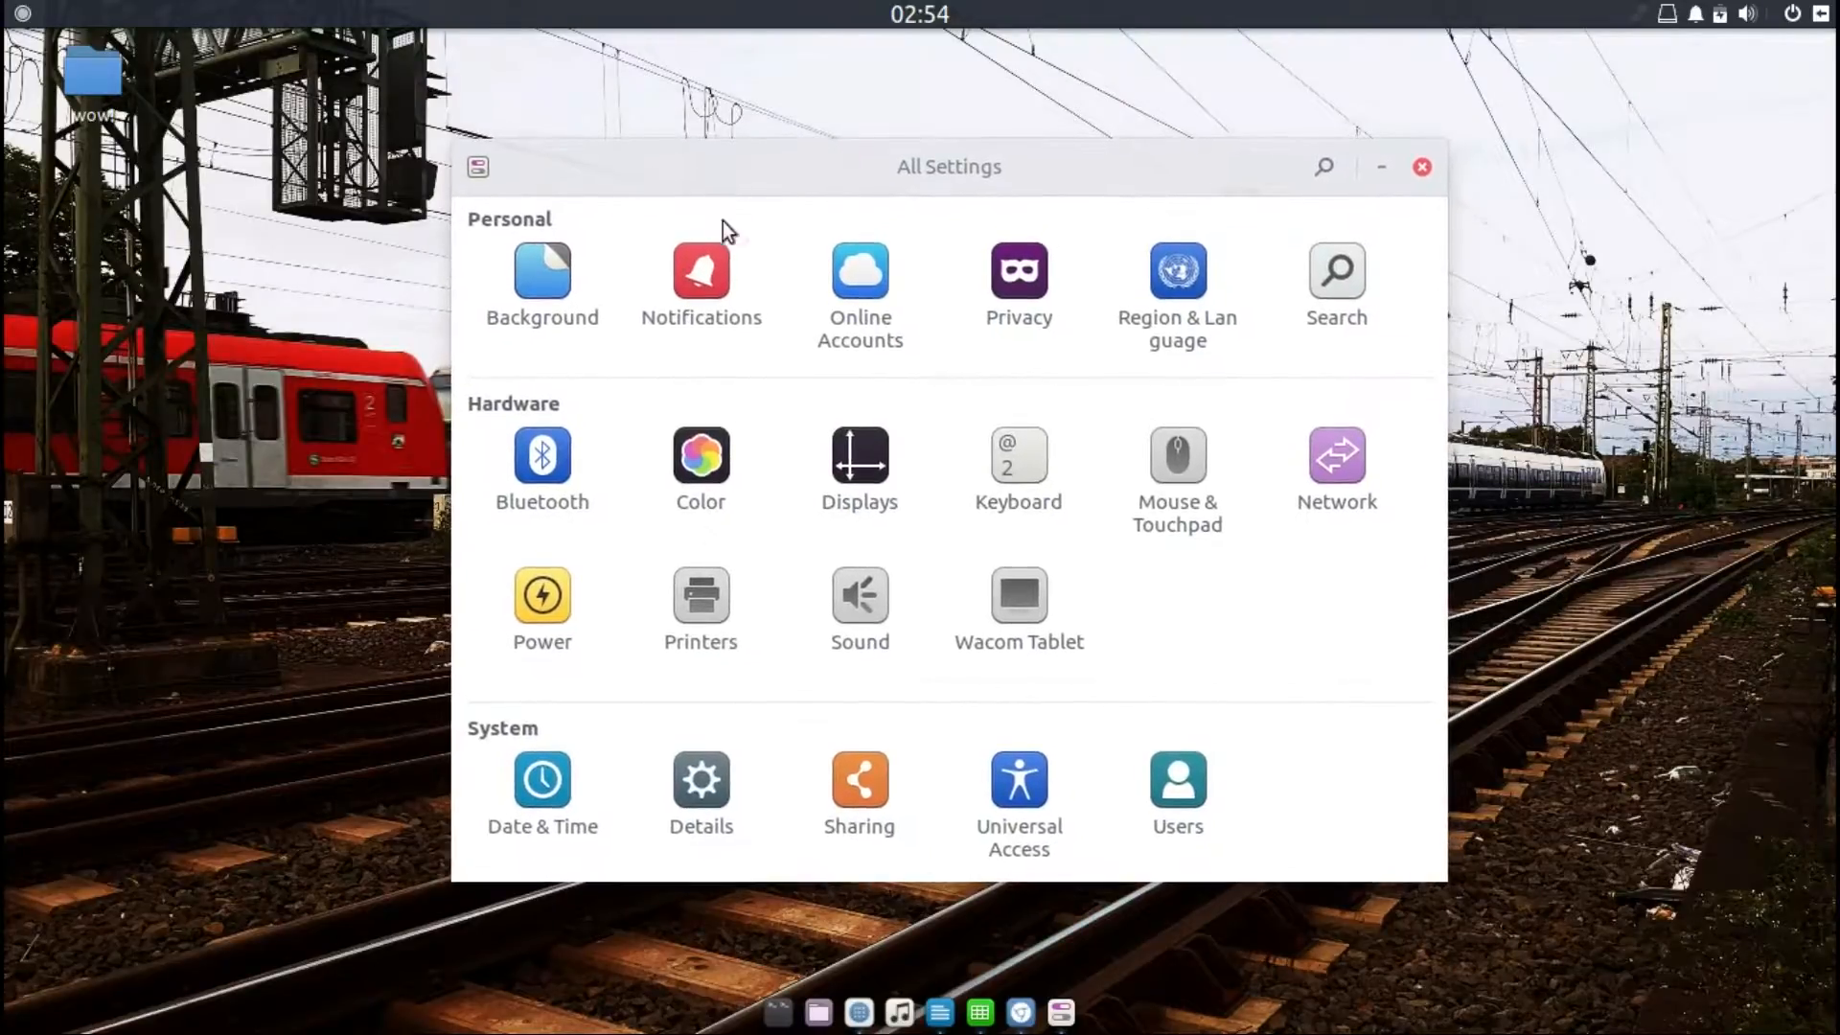
Step: Browse the Background and Notifications settings pages, scrolling the notification app list and viewing the window menu
left_click(541, 276)
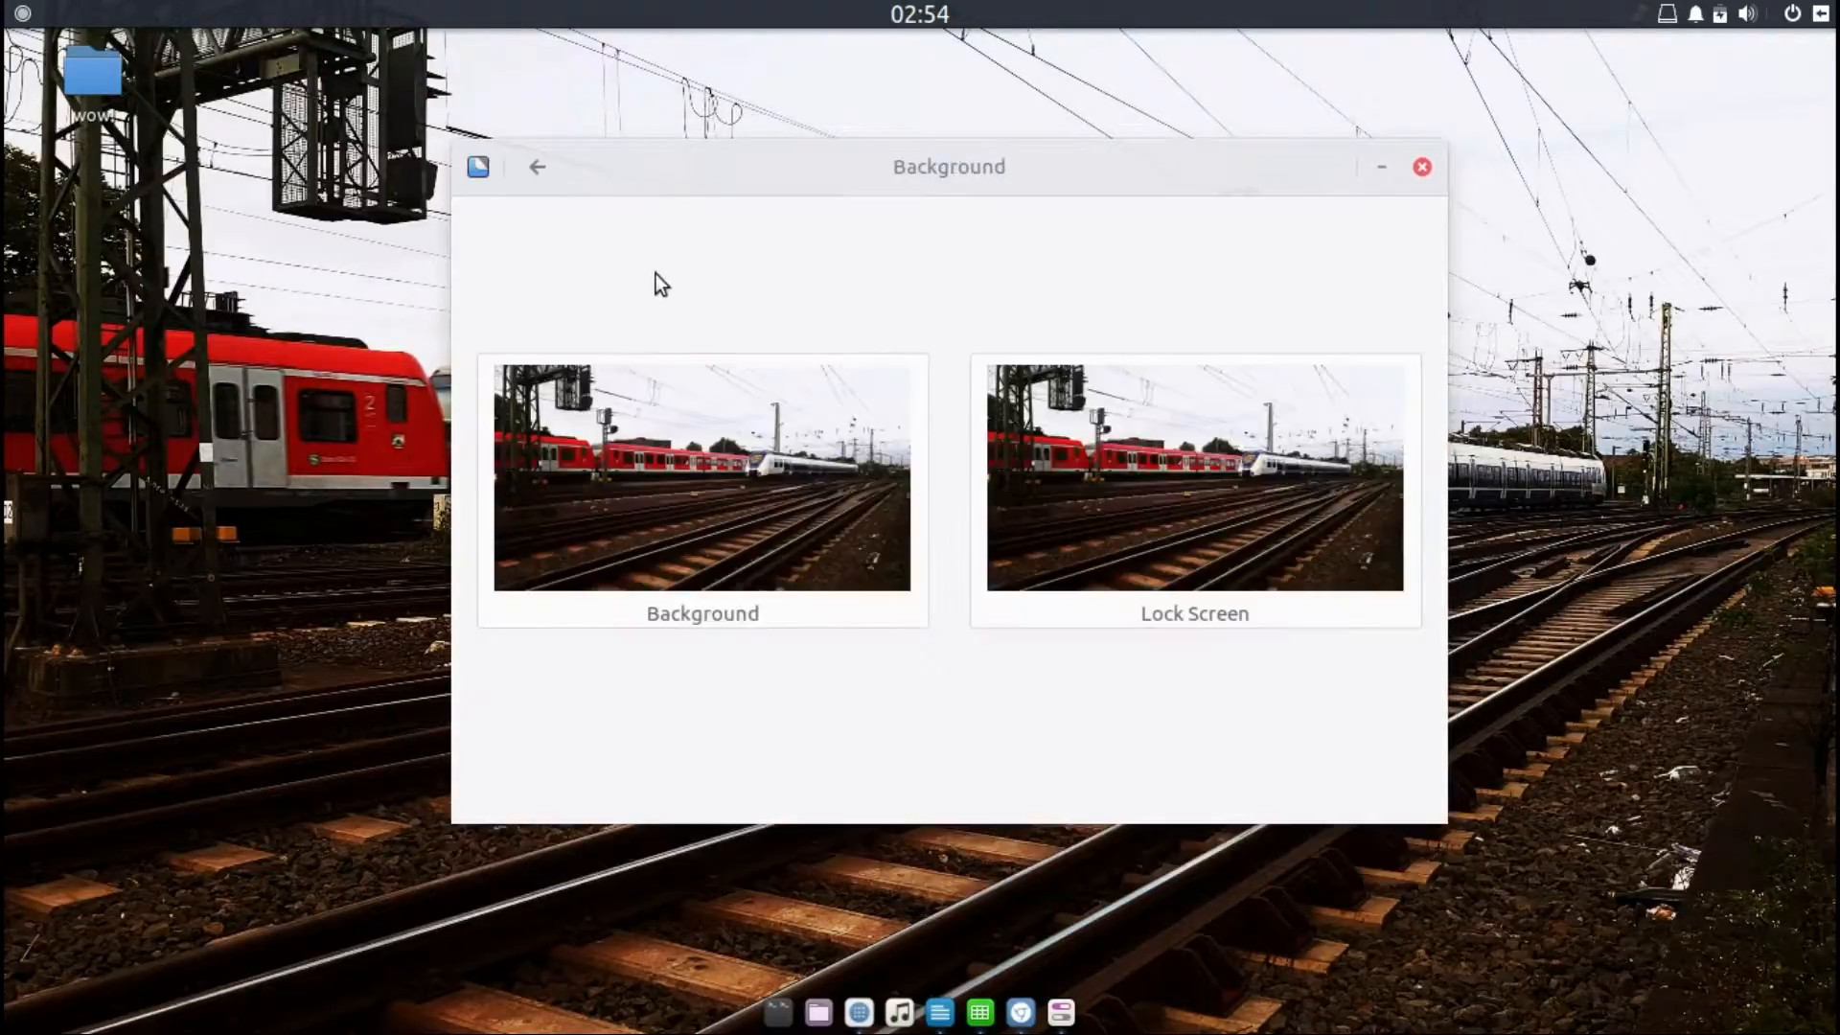
left_click(534, 169)
left_click(703, 271)
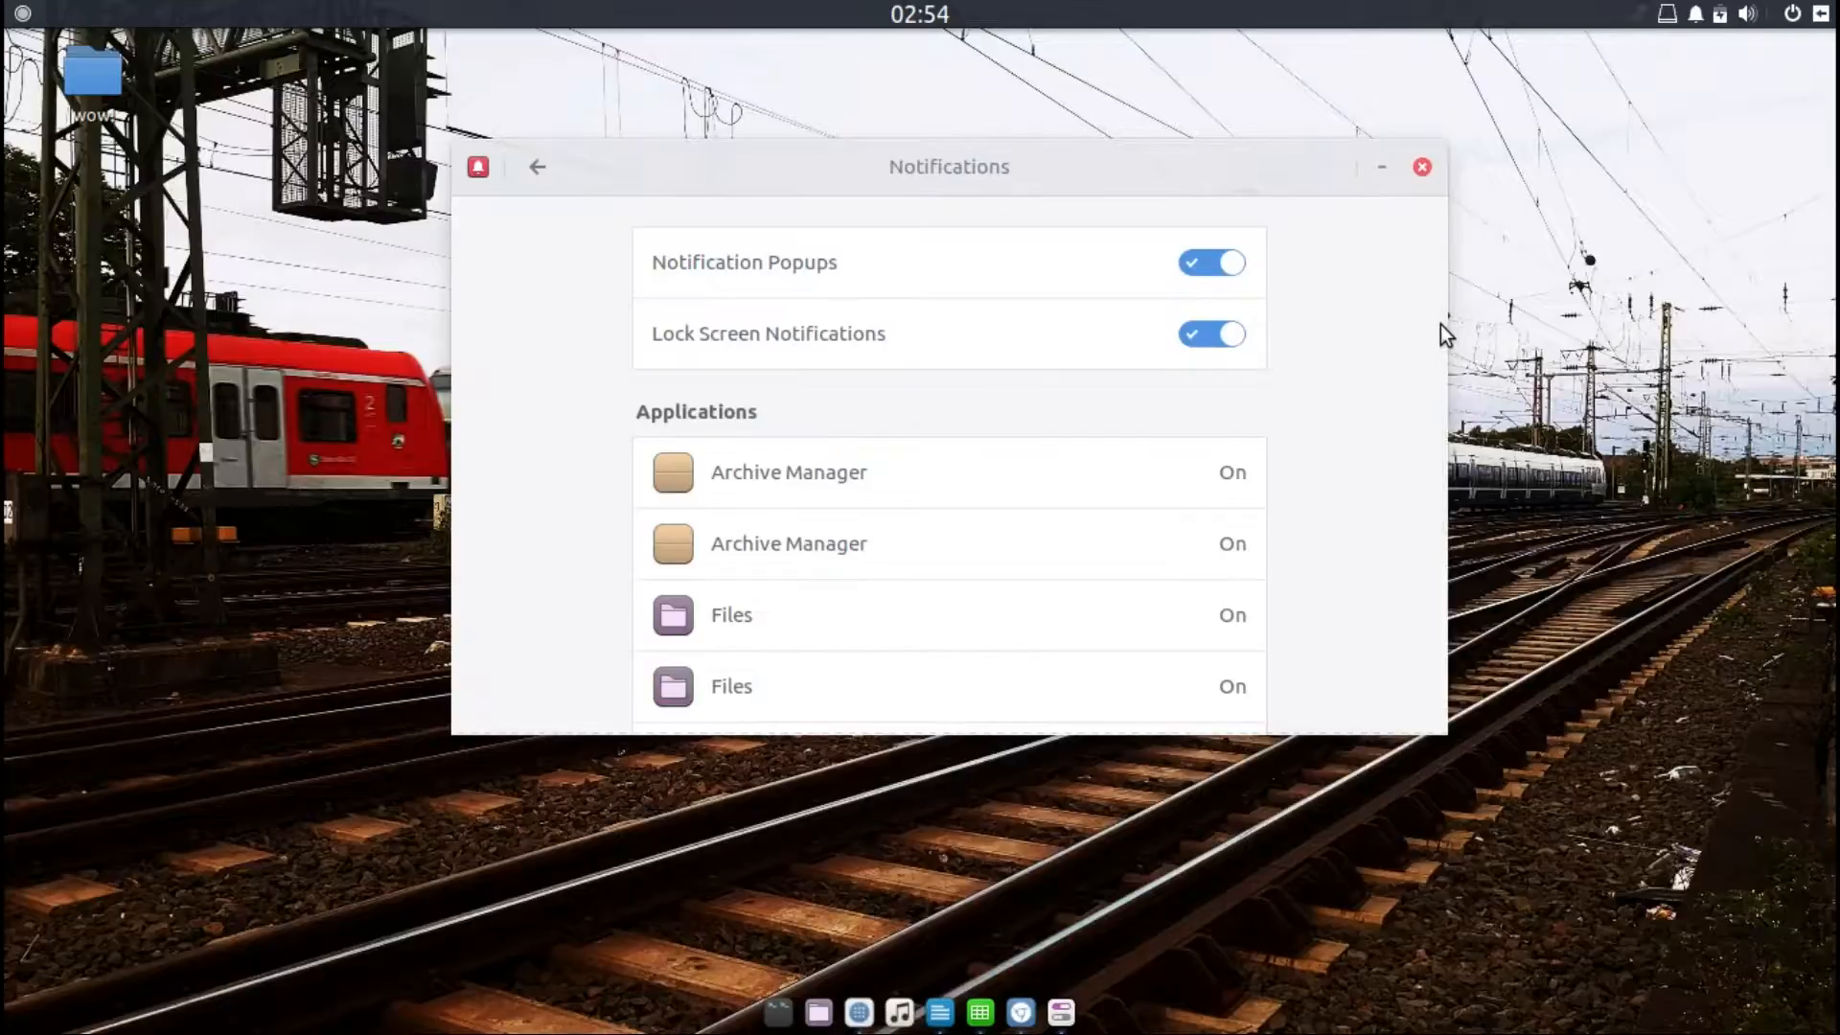
scroll(1438, 324, "down", 5)
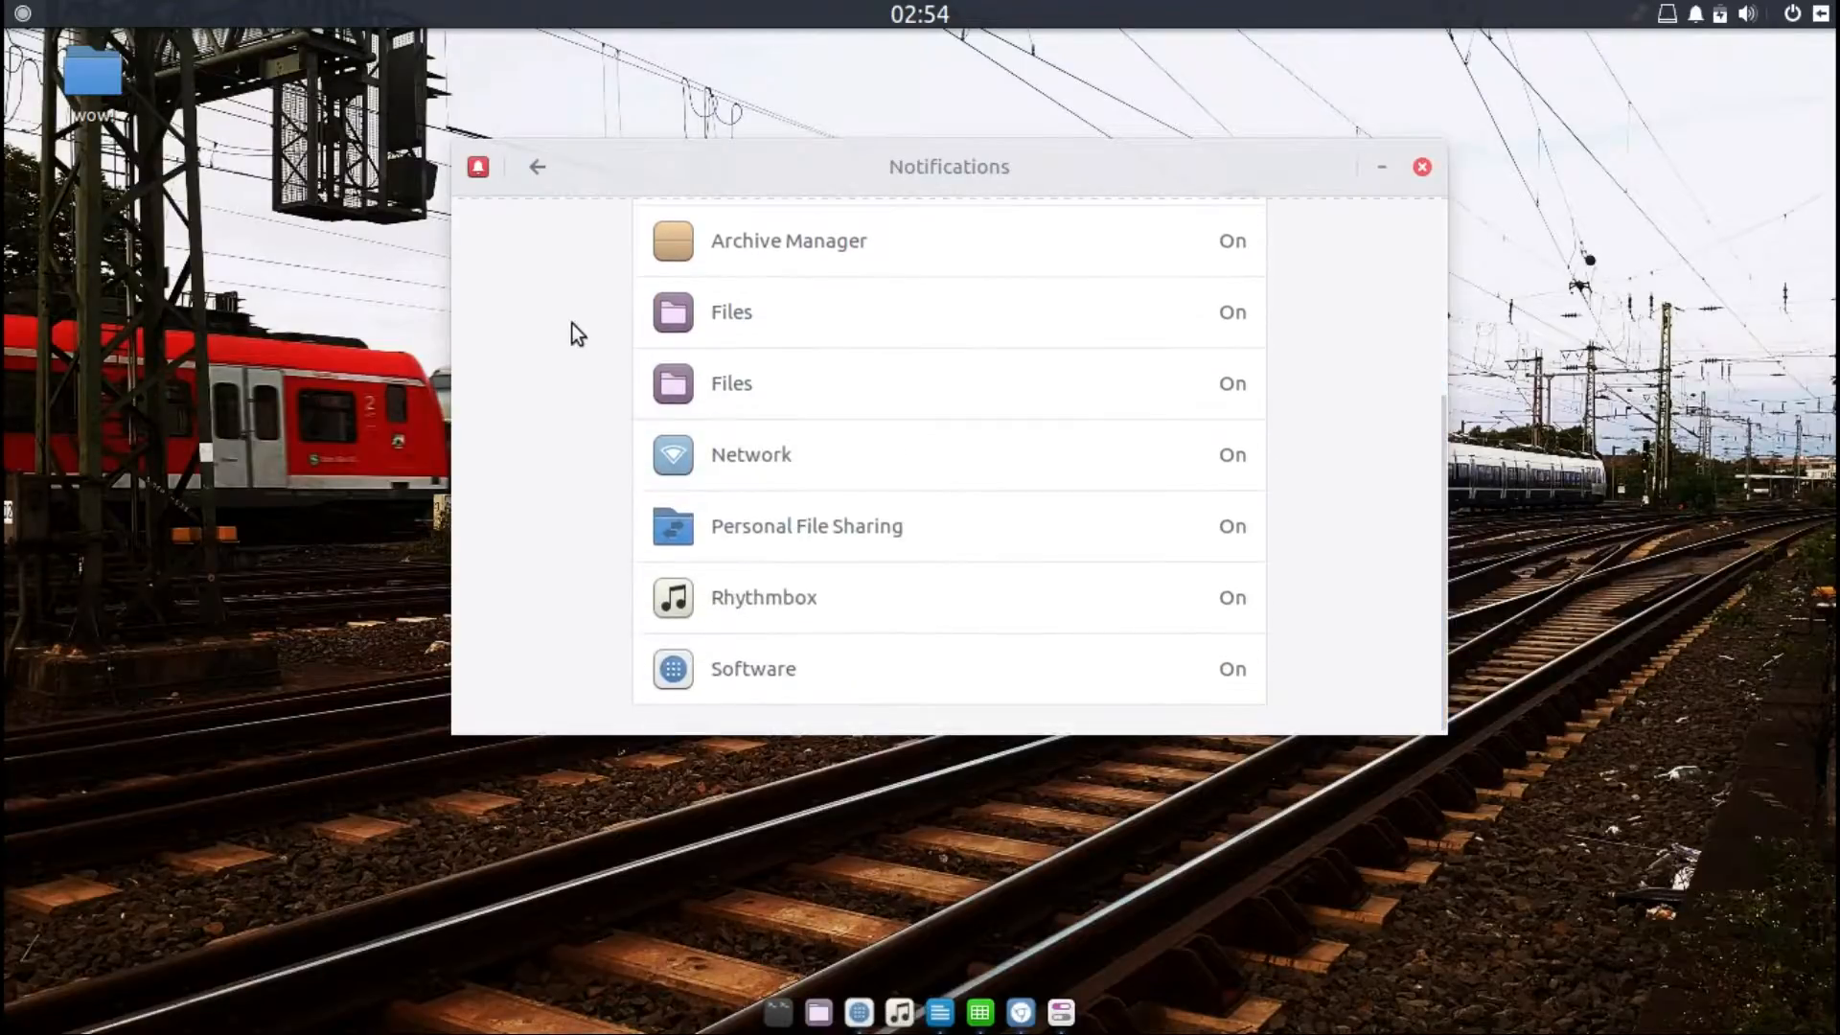
left_click(466, 170)
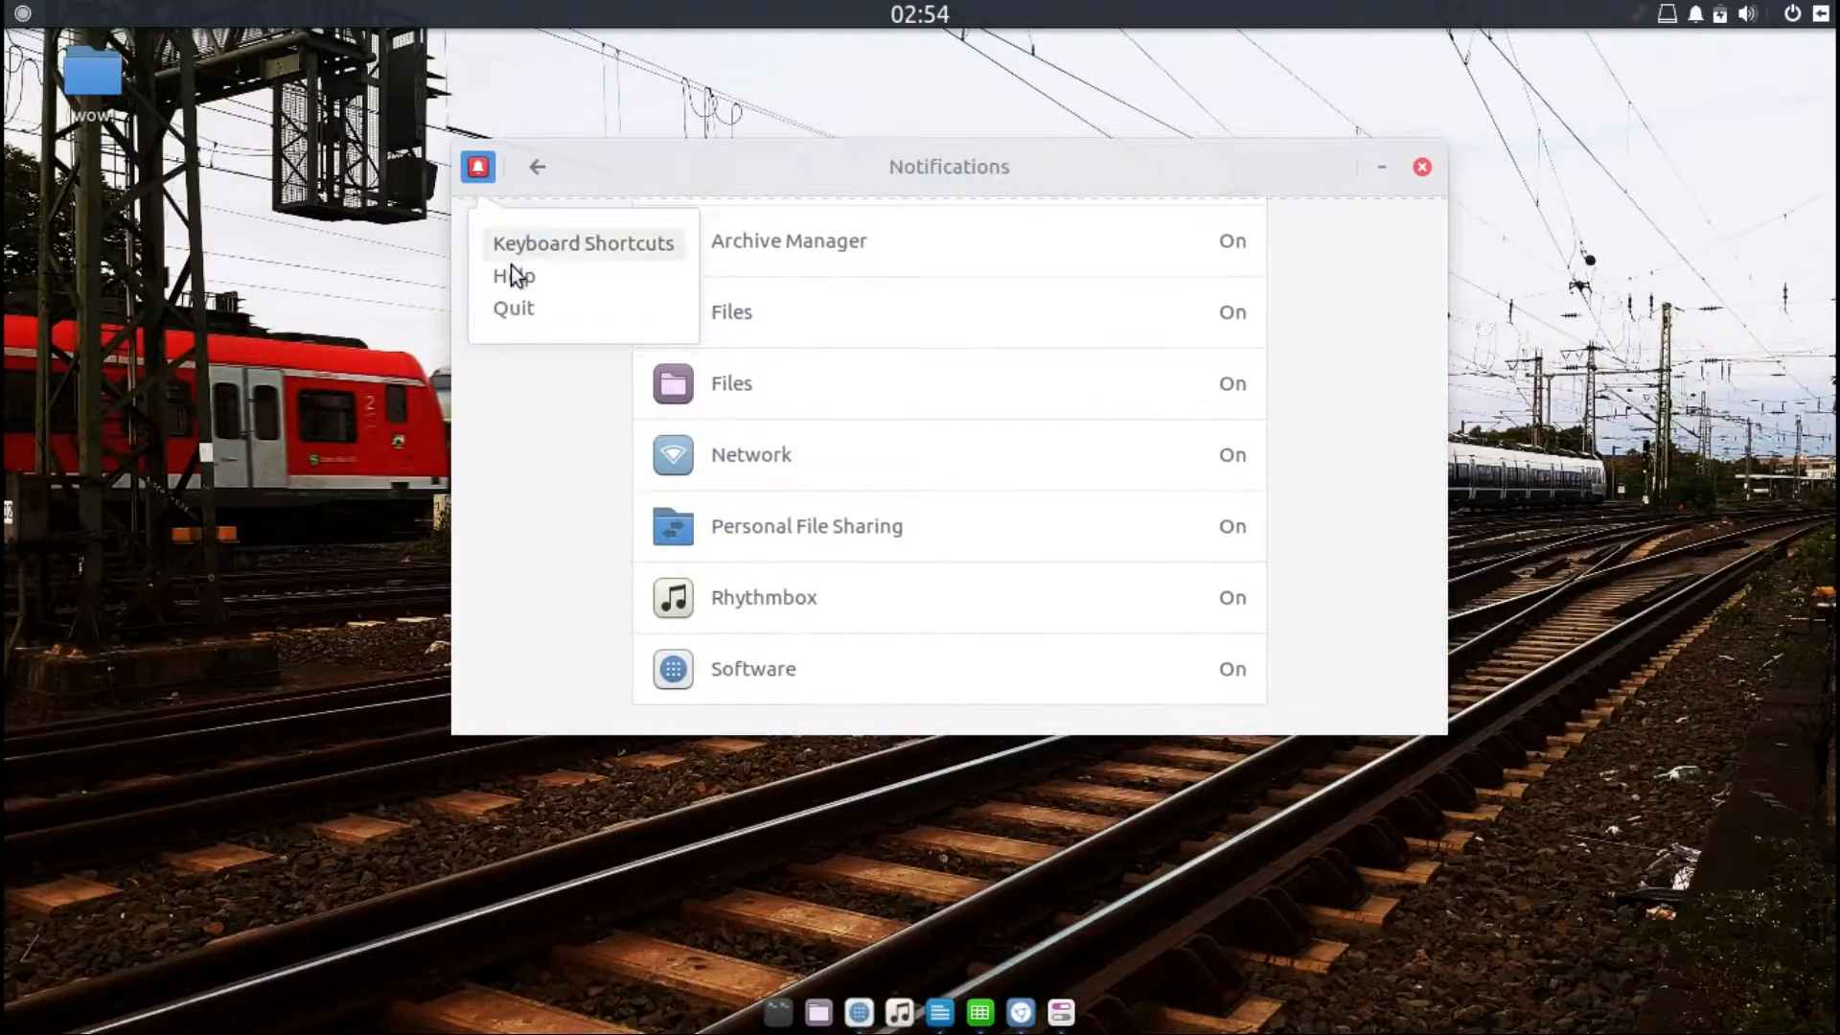
left_click(538, 173)
left_click(538, 168)
Step: View the Online Accounts and Privacy settings pages, returning to All Settings each time
left_click(872, 276)
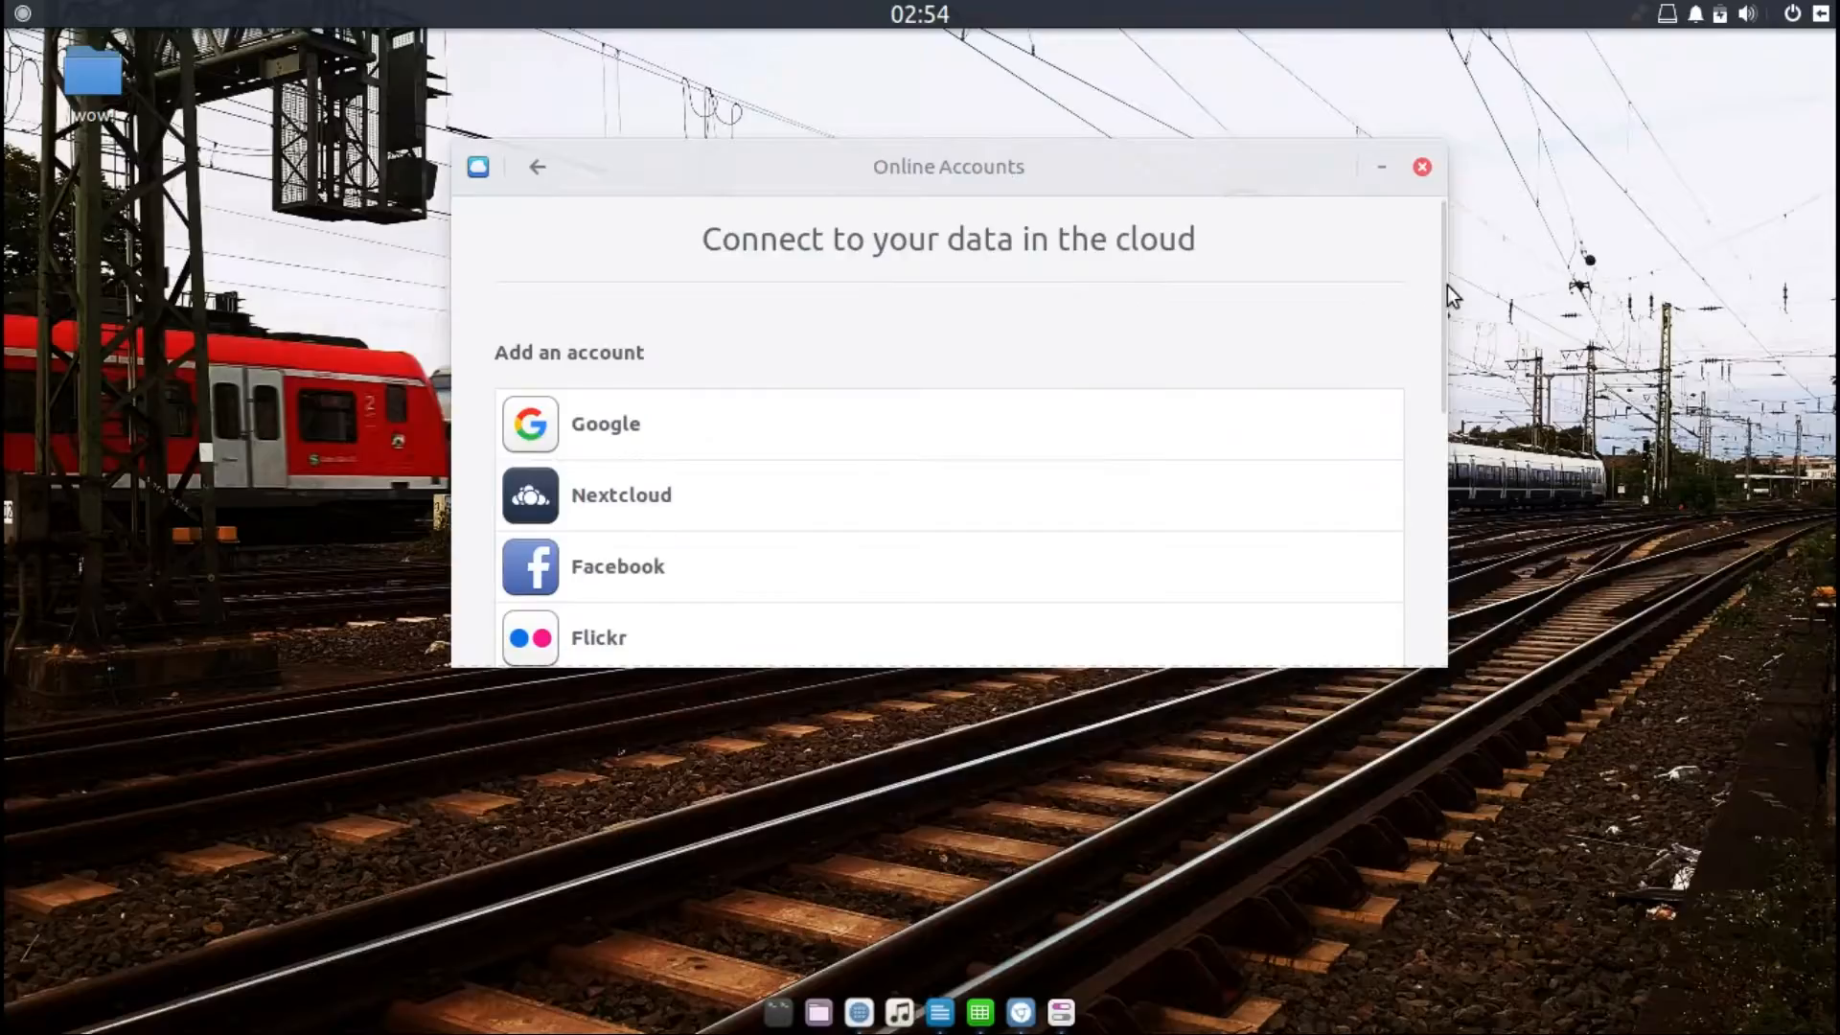
left_click_drag(1435, 286, 1401, 256)
left_click(532, 167)
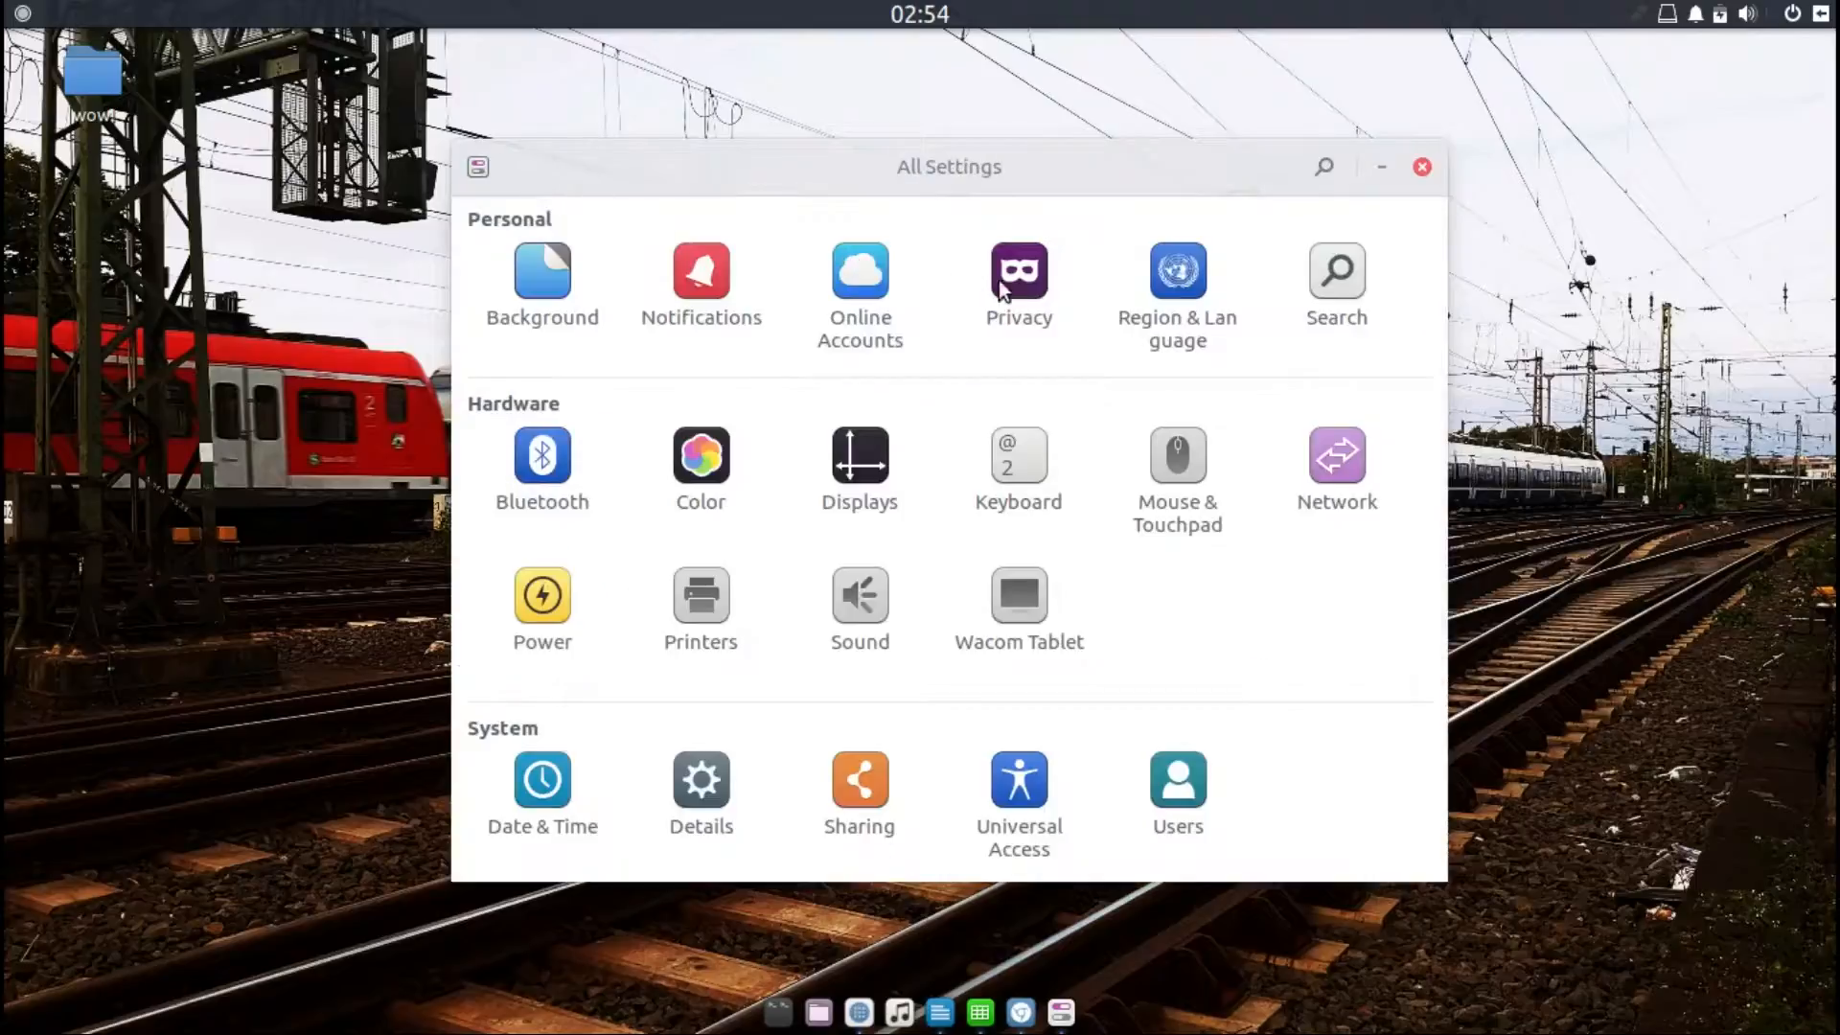
left_click(1025, 281)
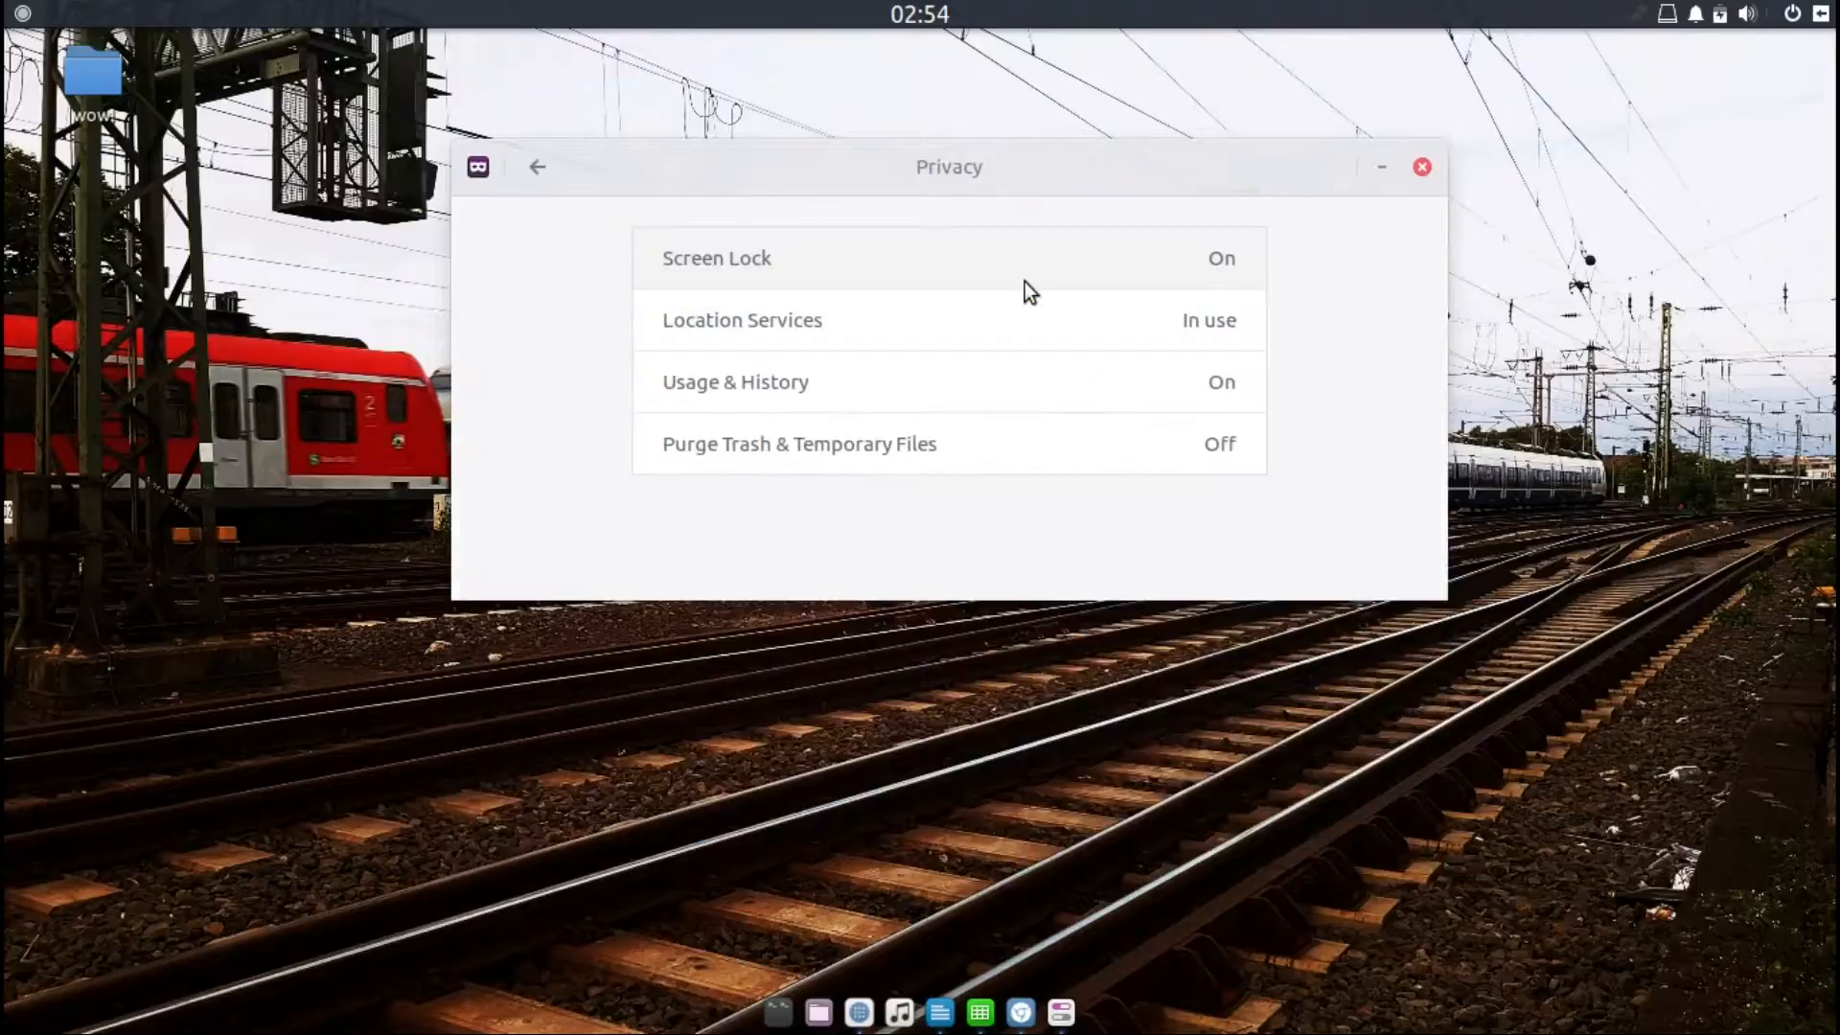
left_click(534, 169)
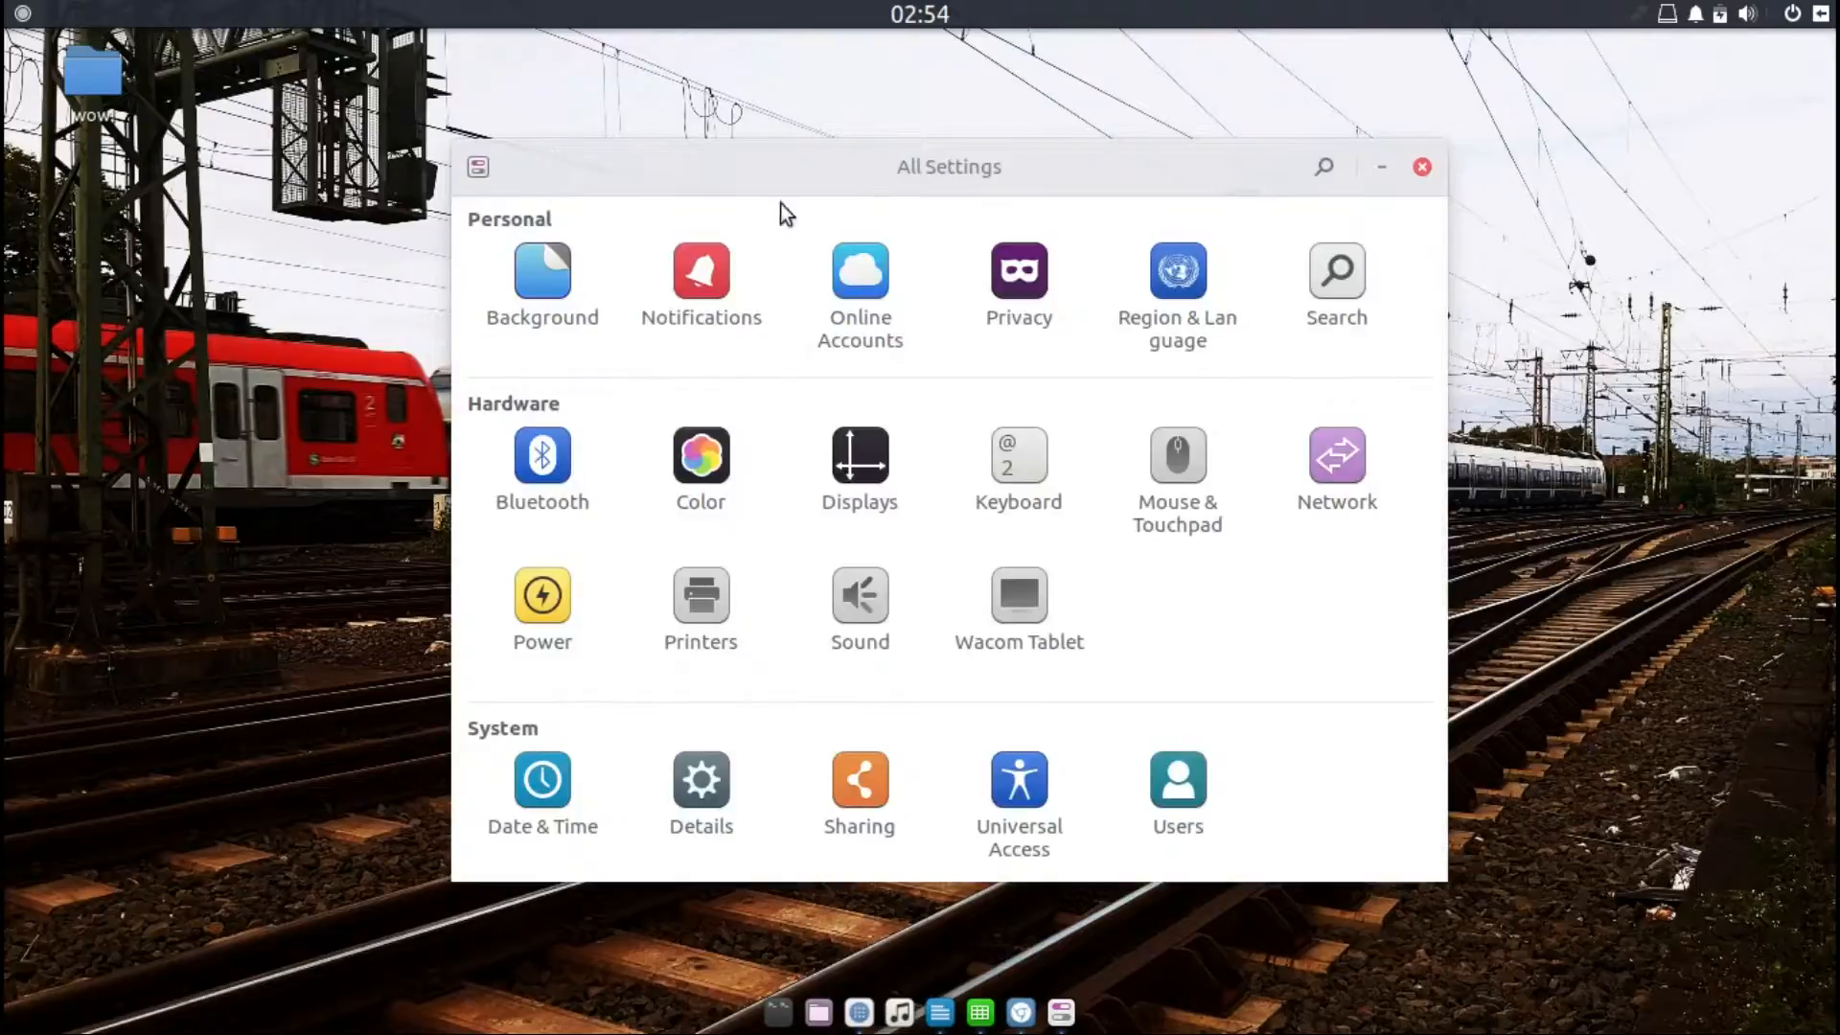
Step: Open Region & Language, view the Formats chooser, cancel it and return to All Settings
left_click(1170, 318)
left_click(1170, 318)
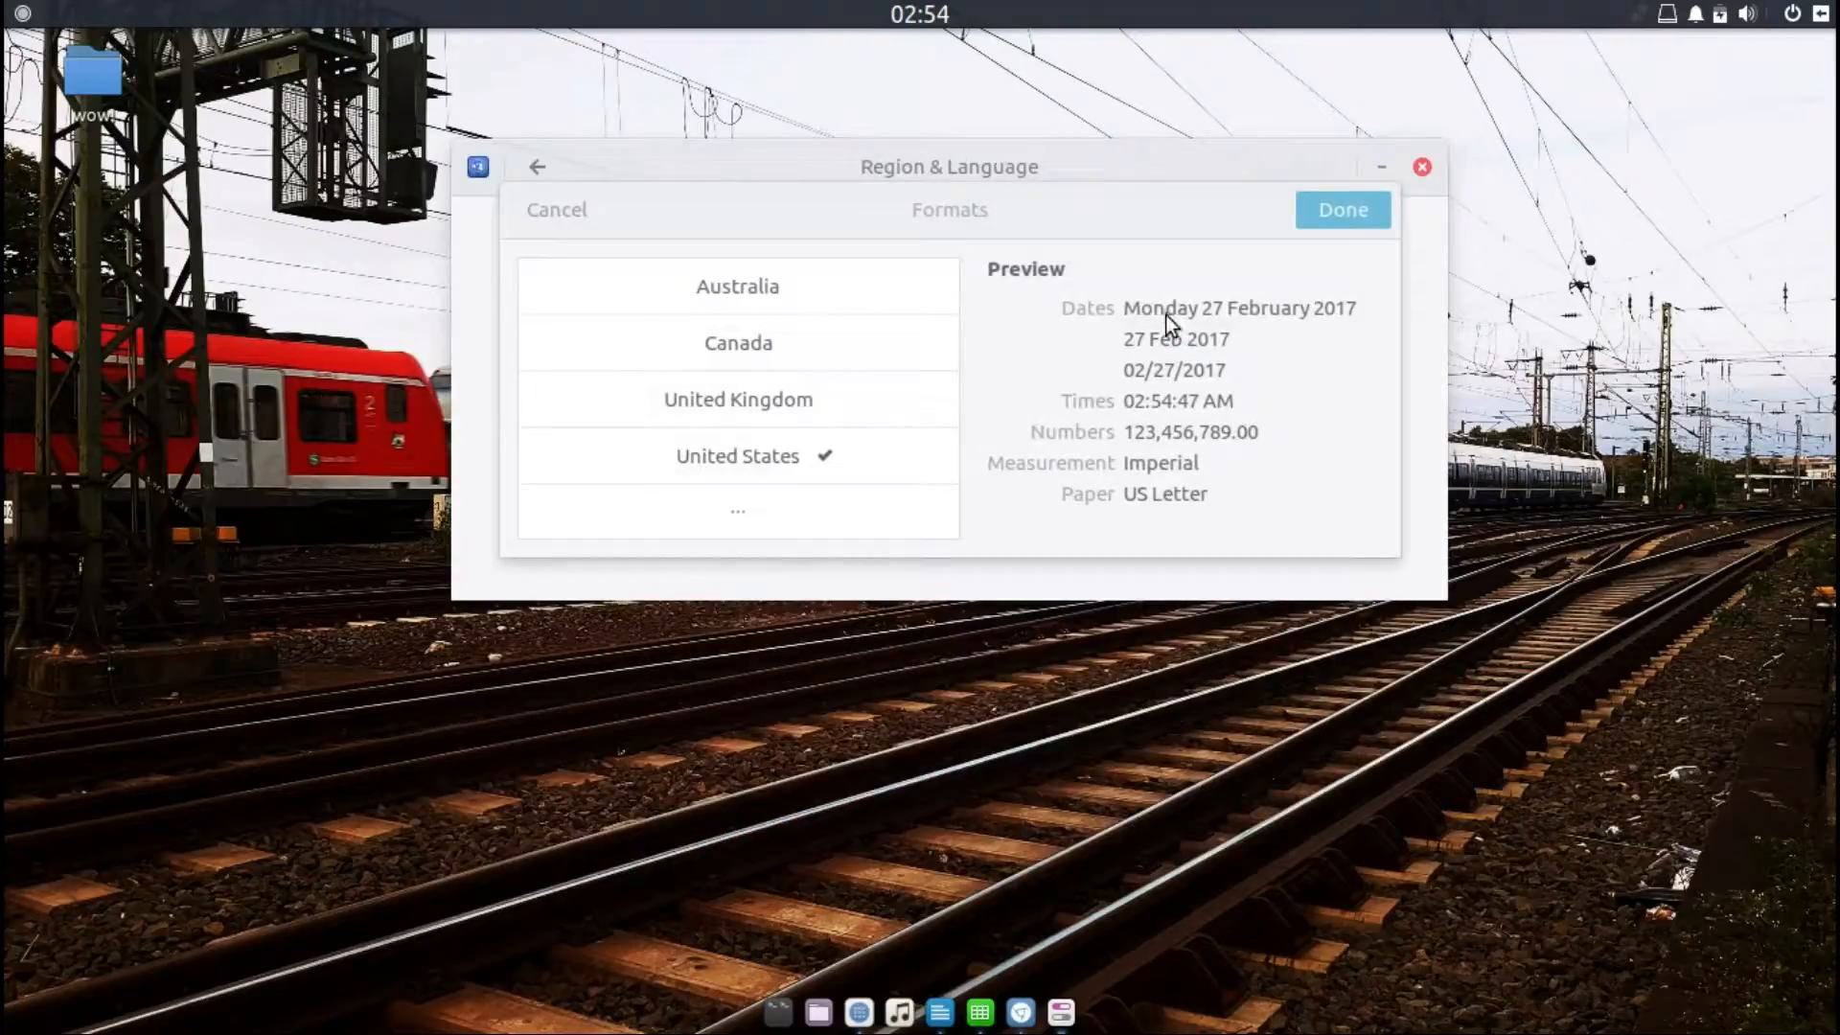
left_click(561, 211)
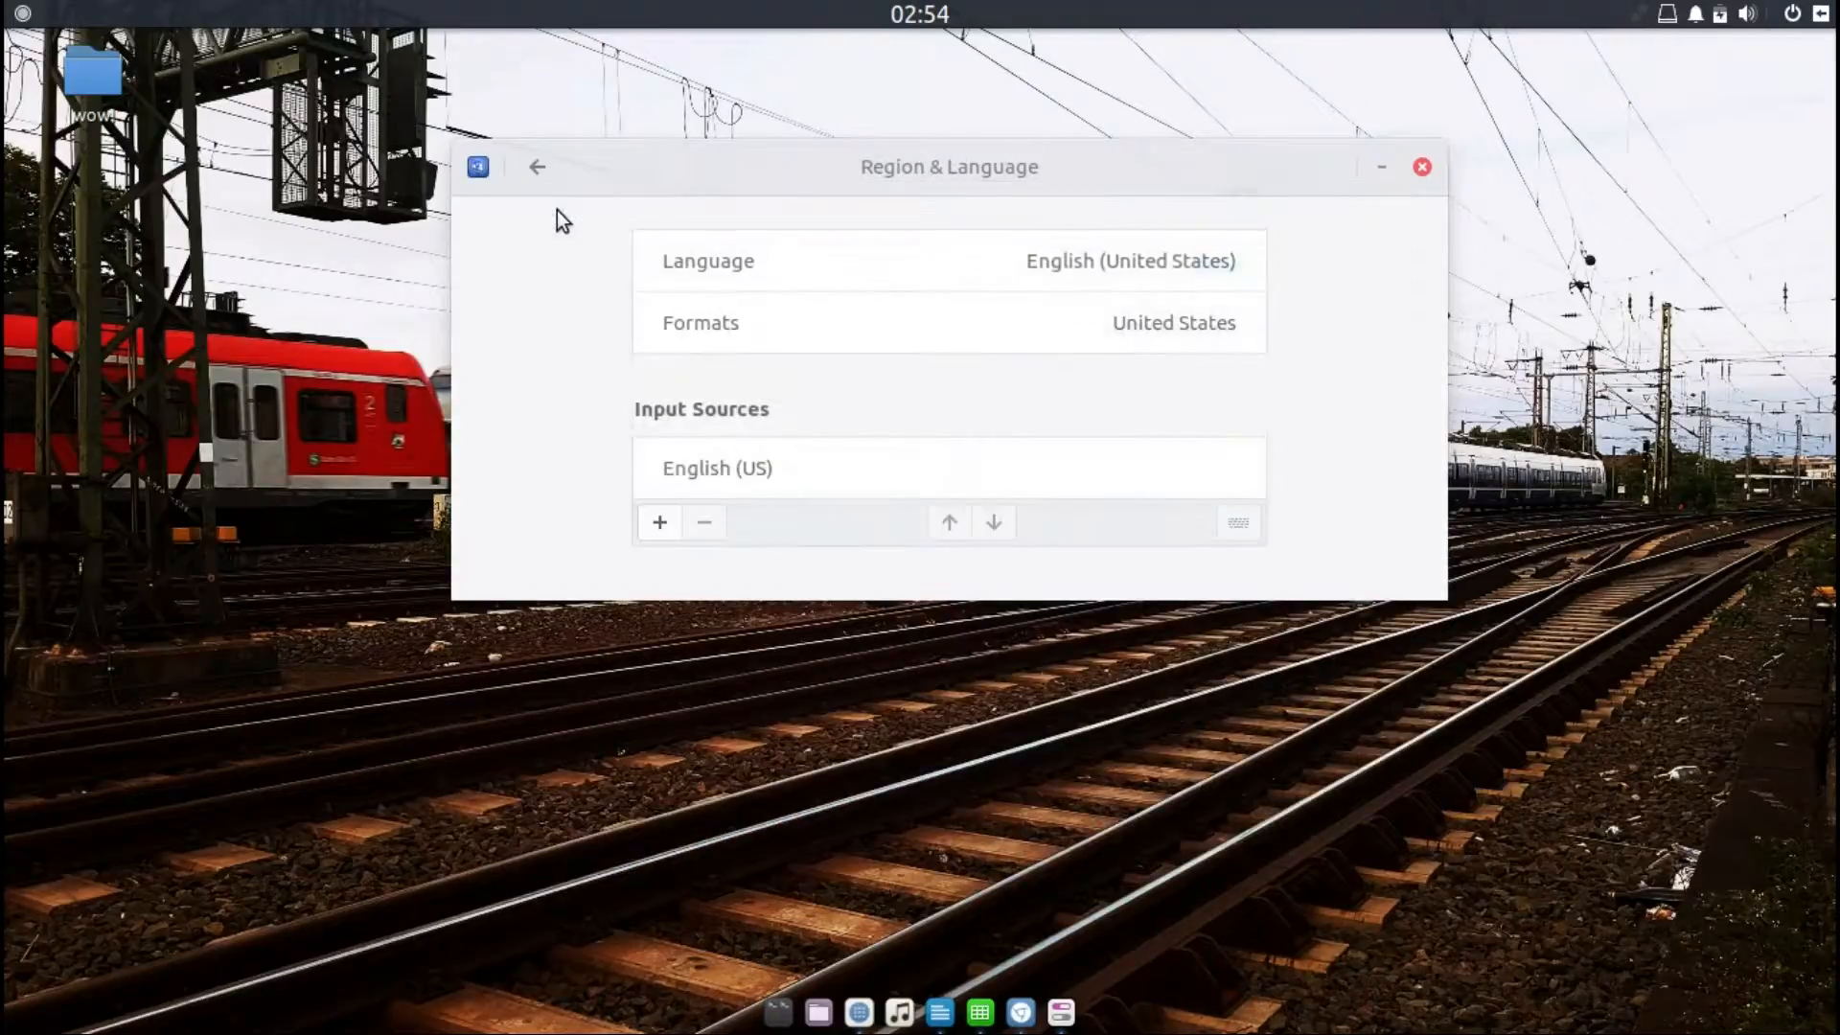
left_click(529, 165)
Step: View the Search settings list of providers, then the Bluetooth page, returning to All Settings
left_click(1332, 281)
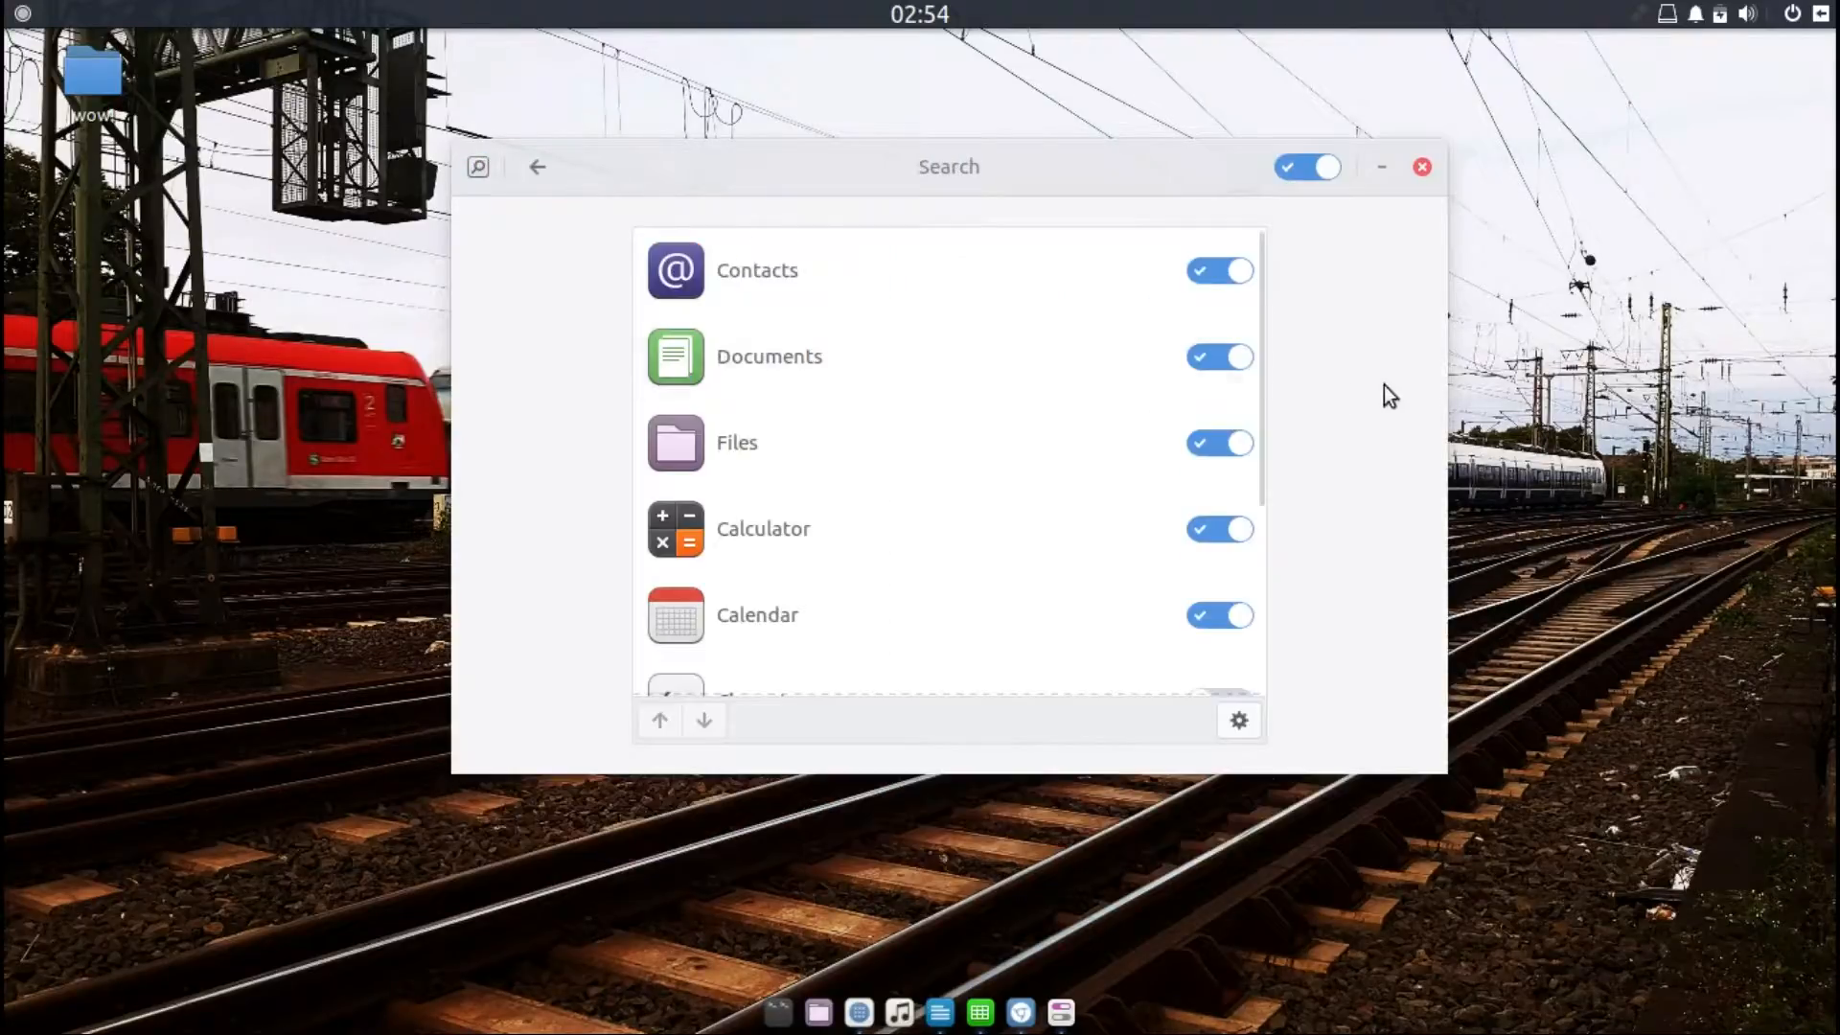
left_click_drag(1256, 357, 1282, 587)
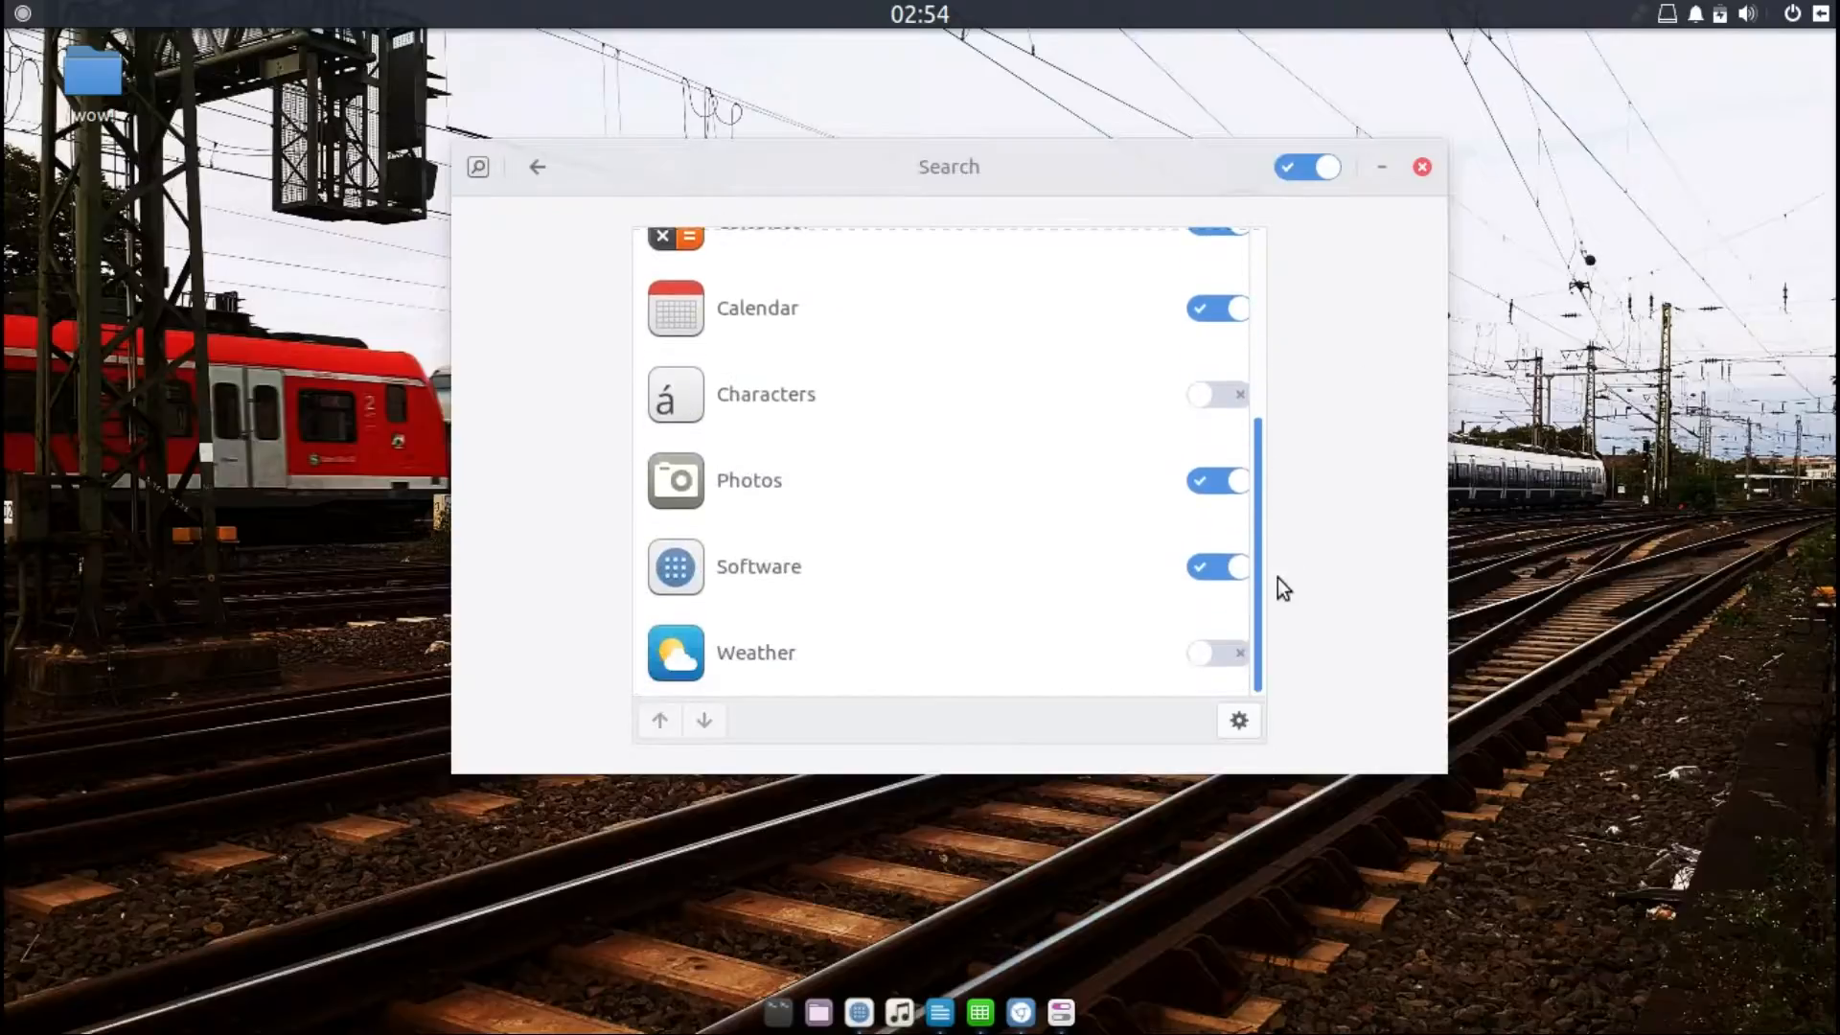
left_click(544, 172)
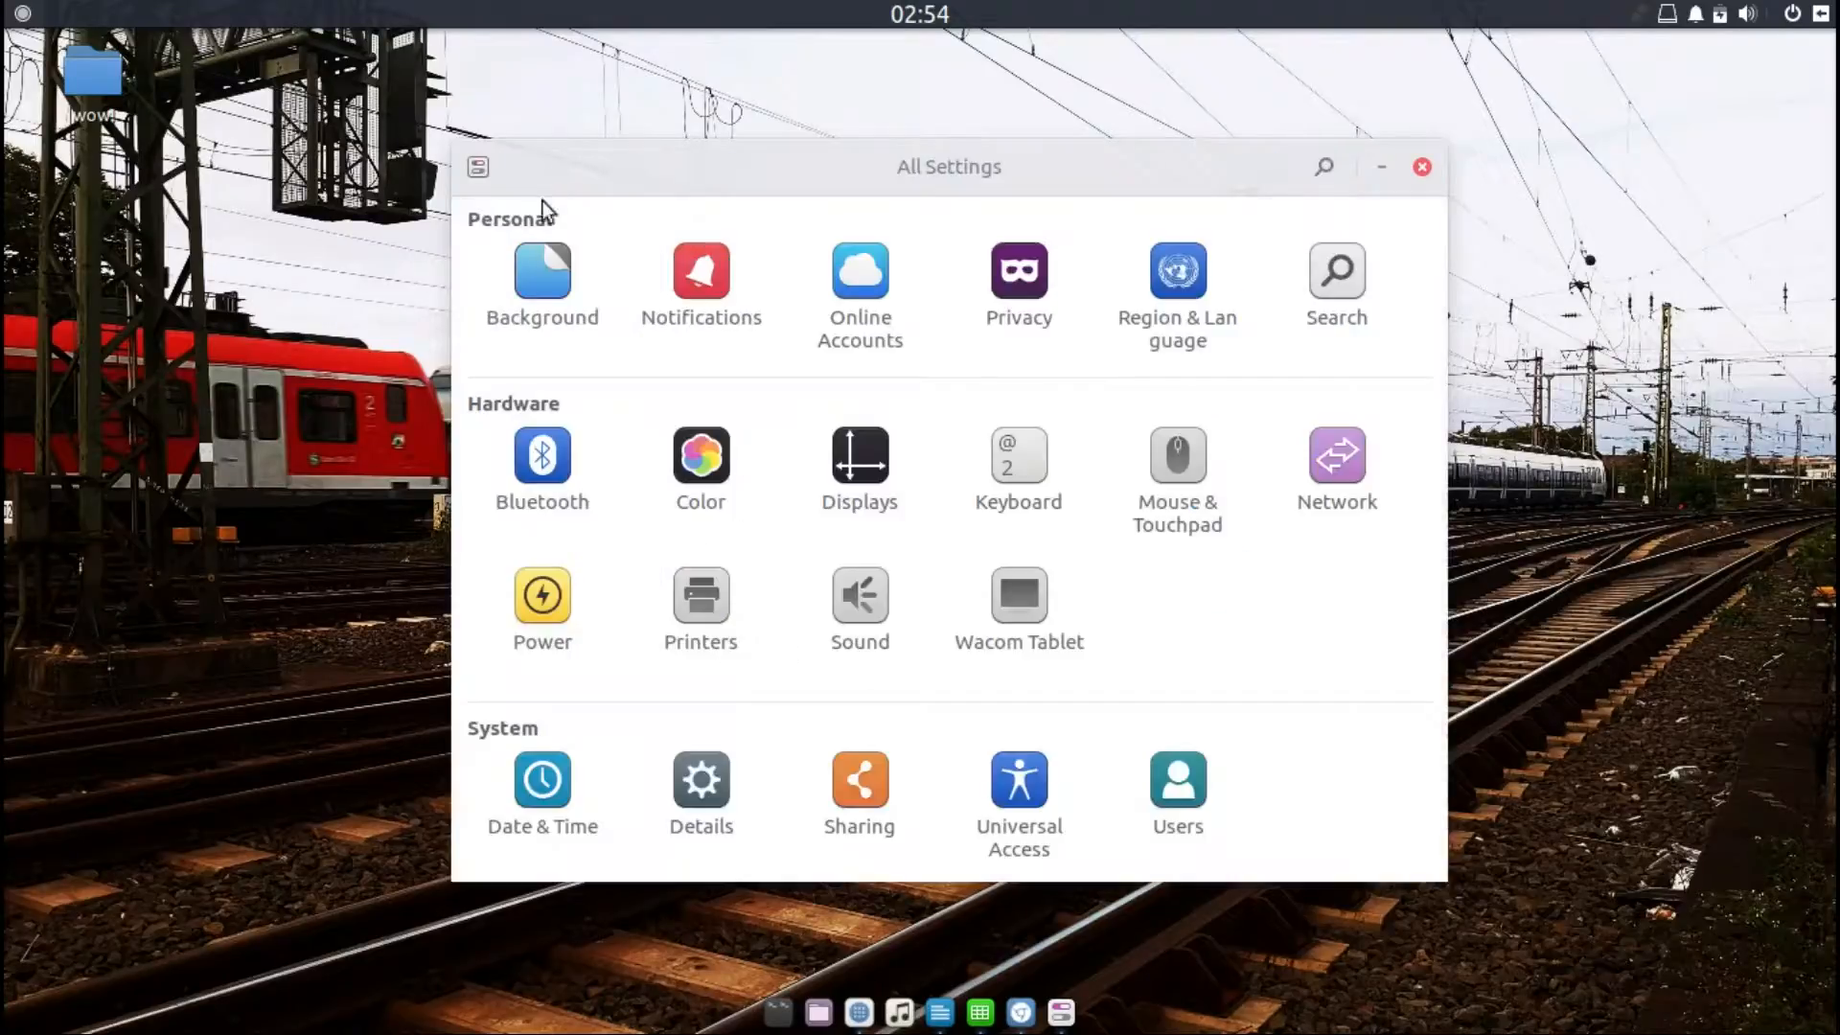
left_click(541, 466)
left_click(538, 167)
Step: Open Color settings, expand the VBOX monitor, select its automatic profile and view the profile details
left_click(714, 453)
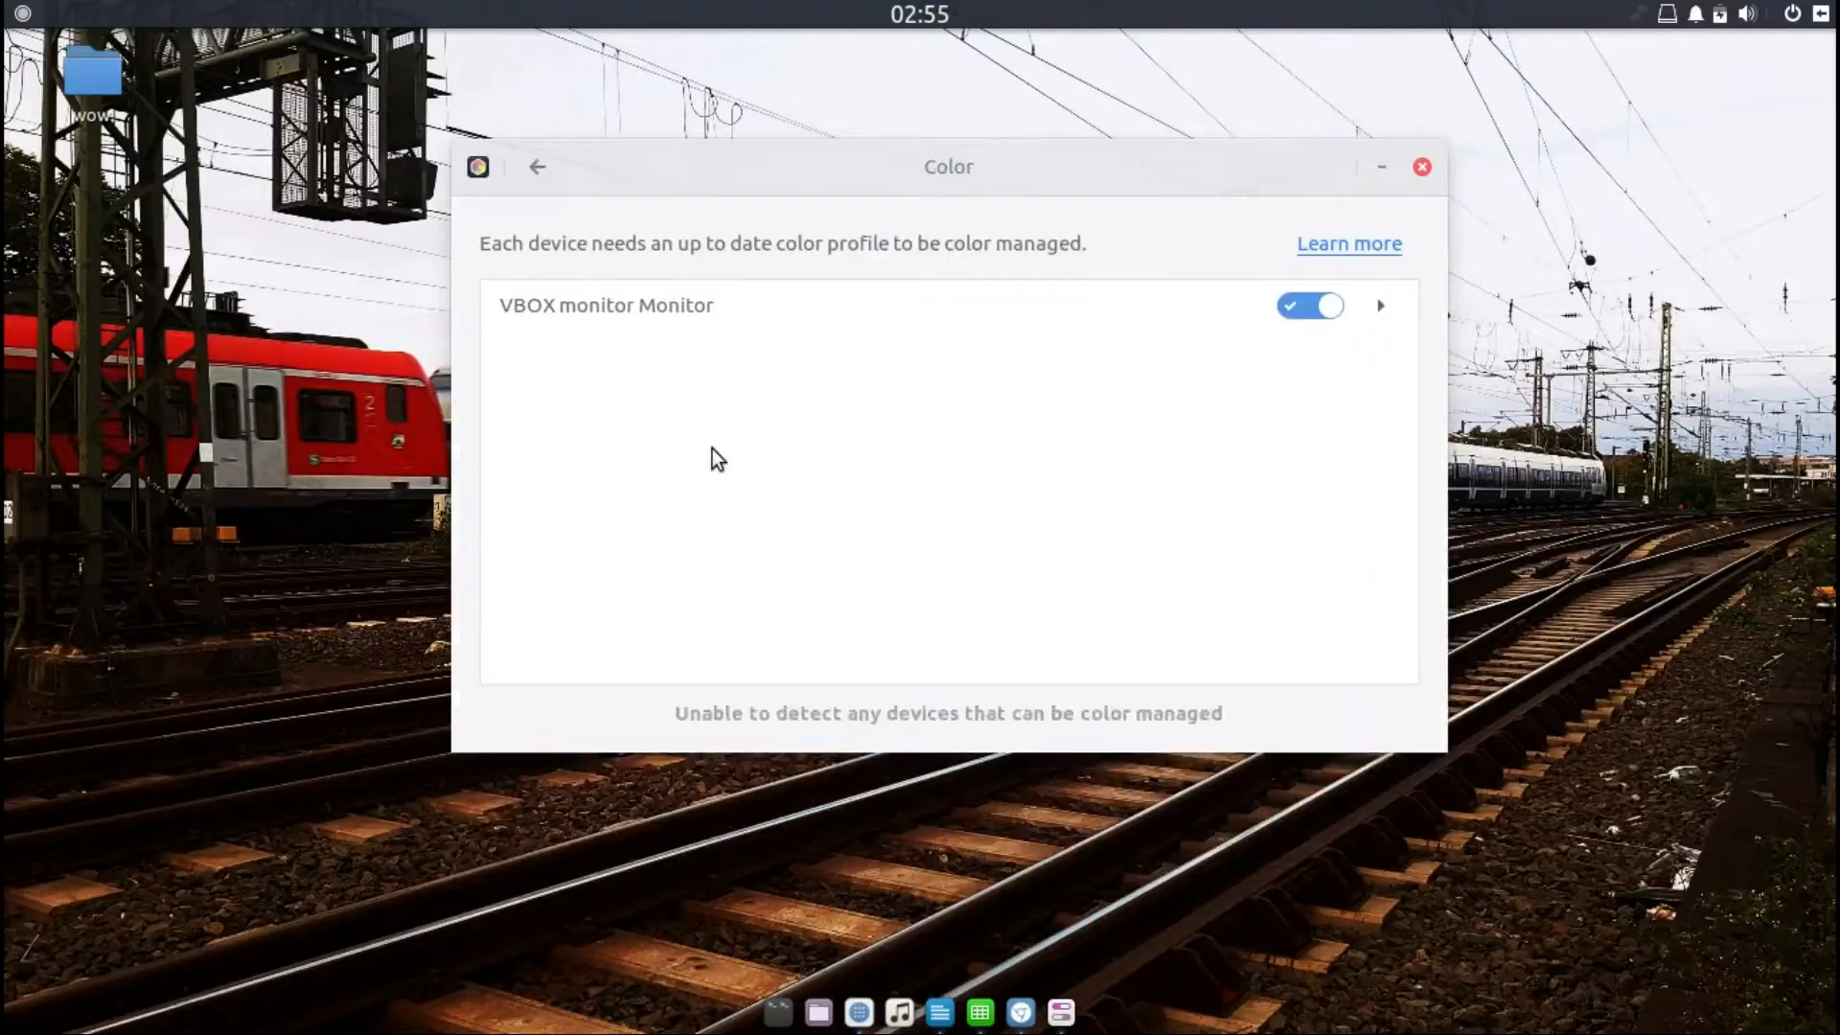
left_click(1097, 312)
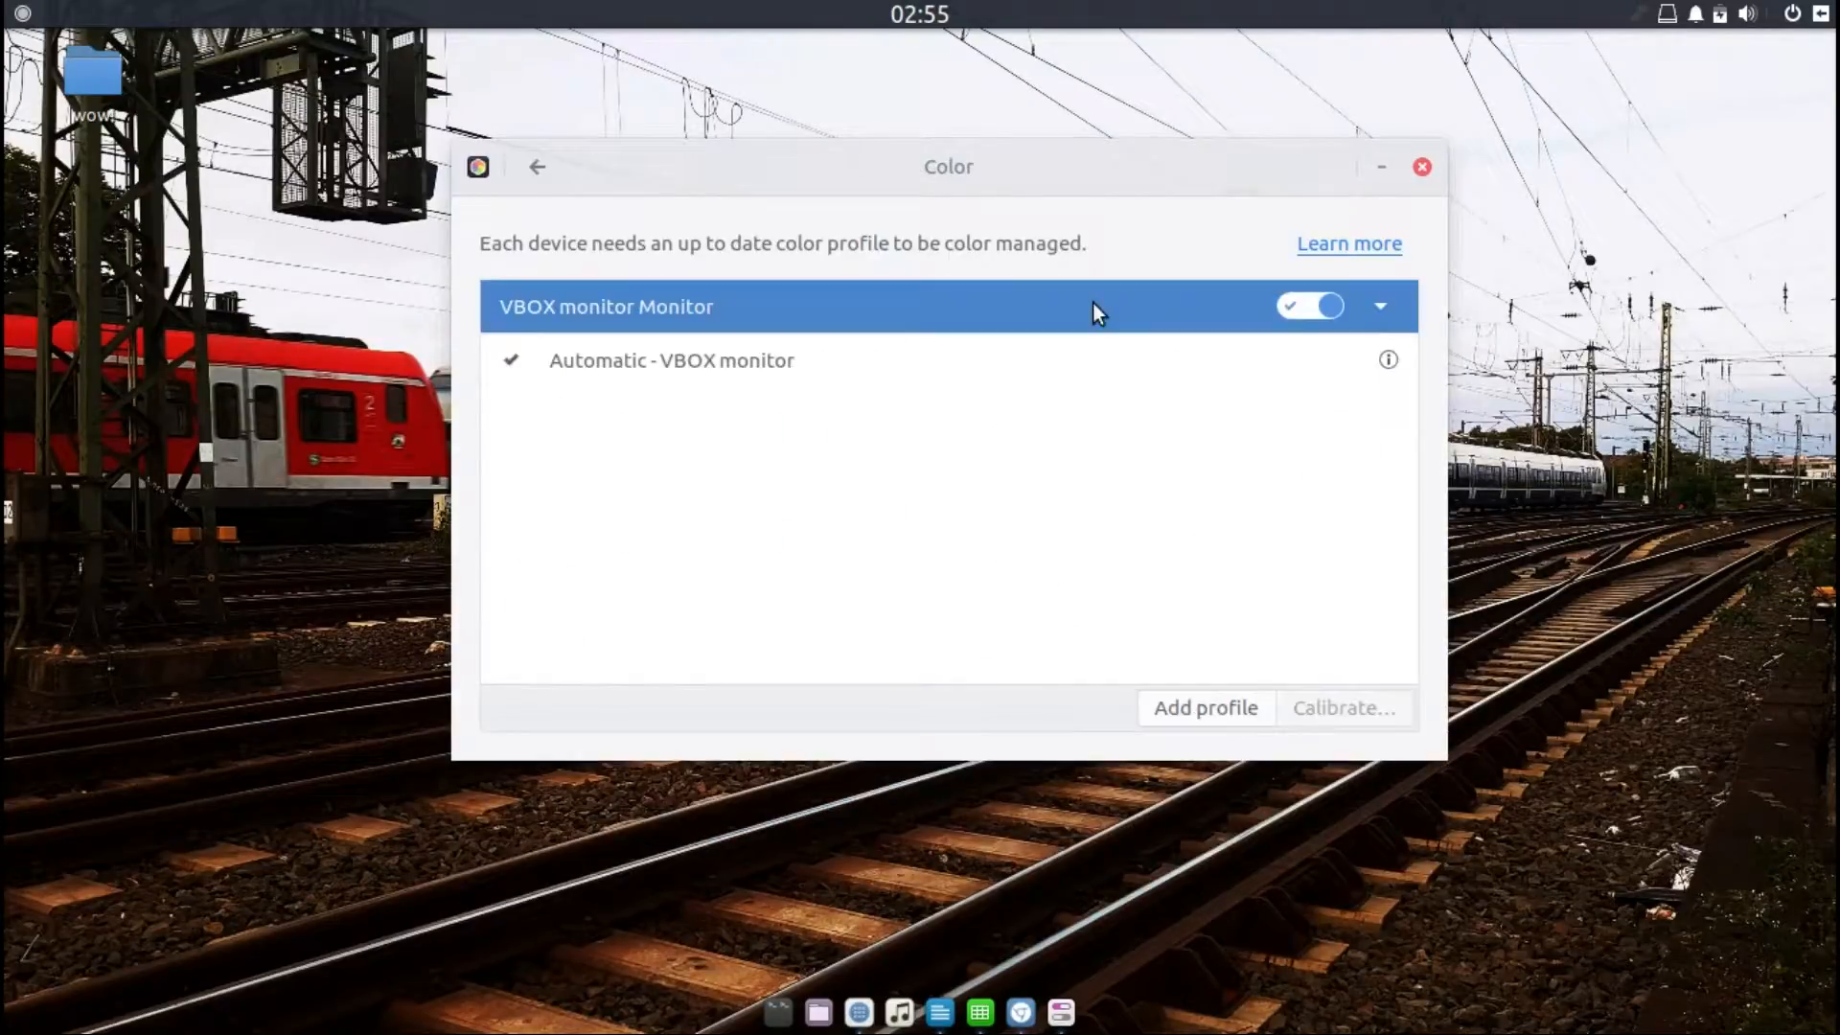
left_click(829, 360)
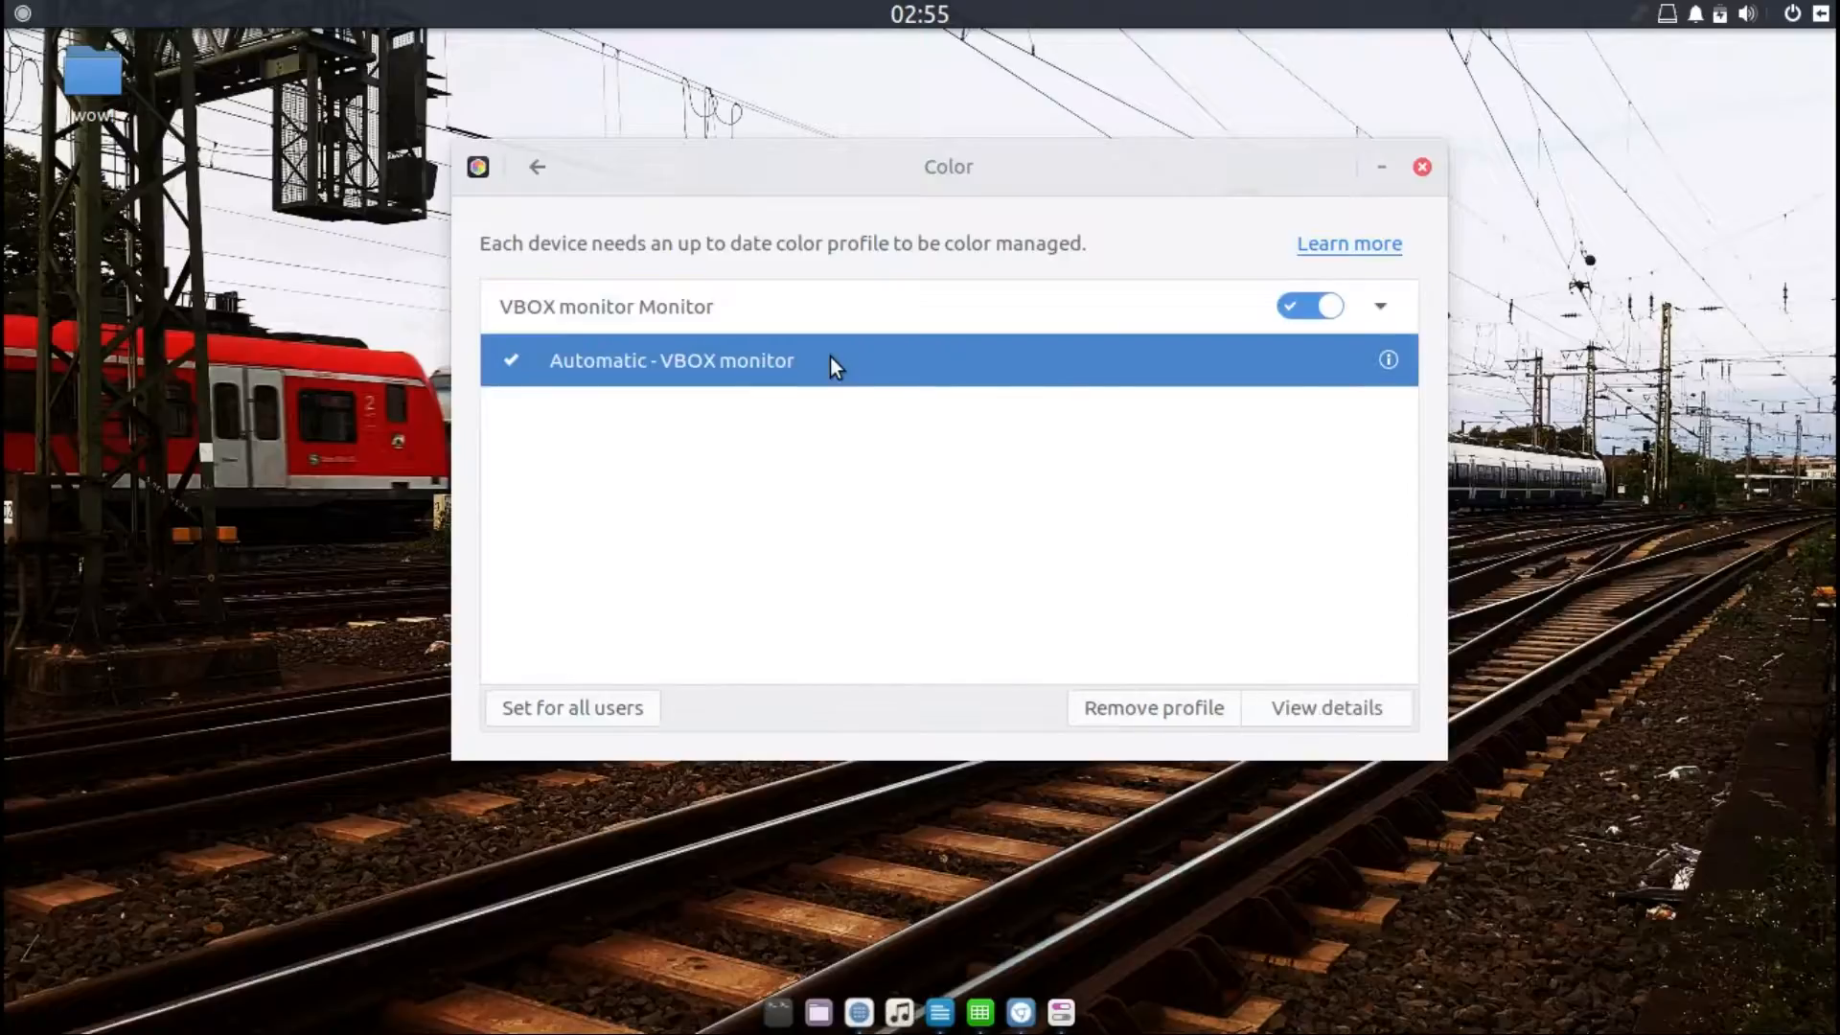
left_click(1343, 713)
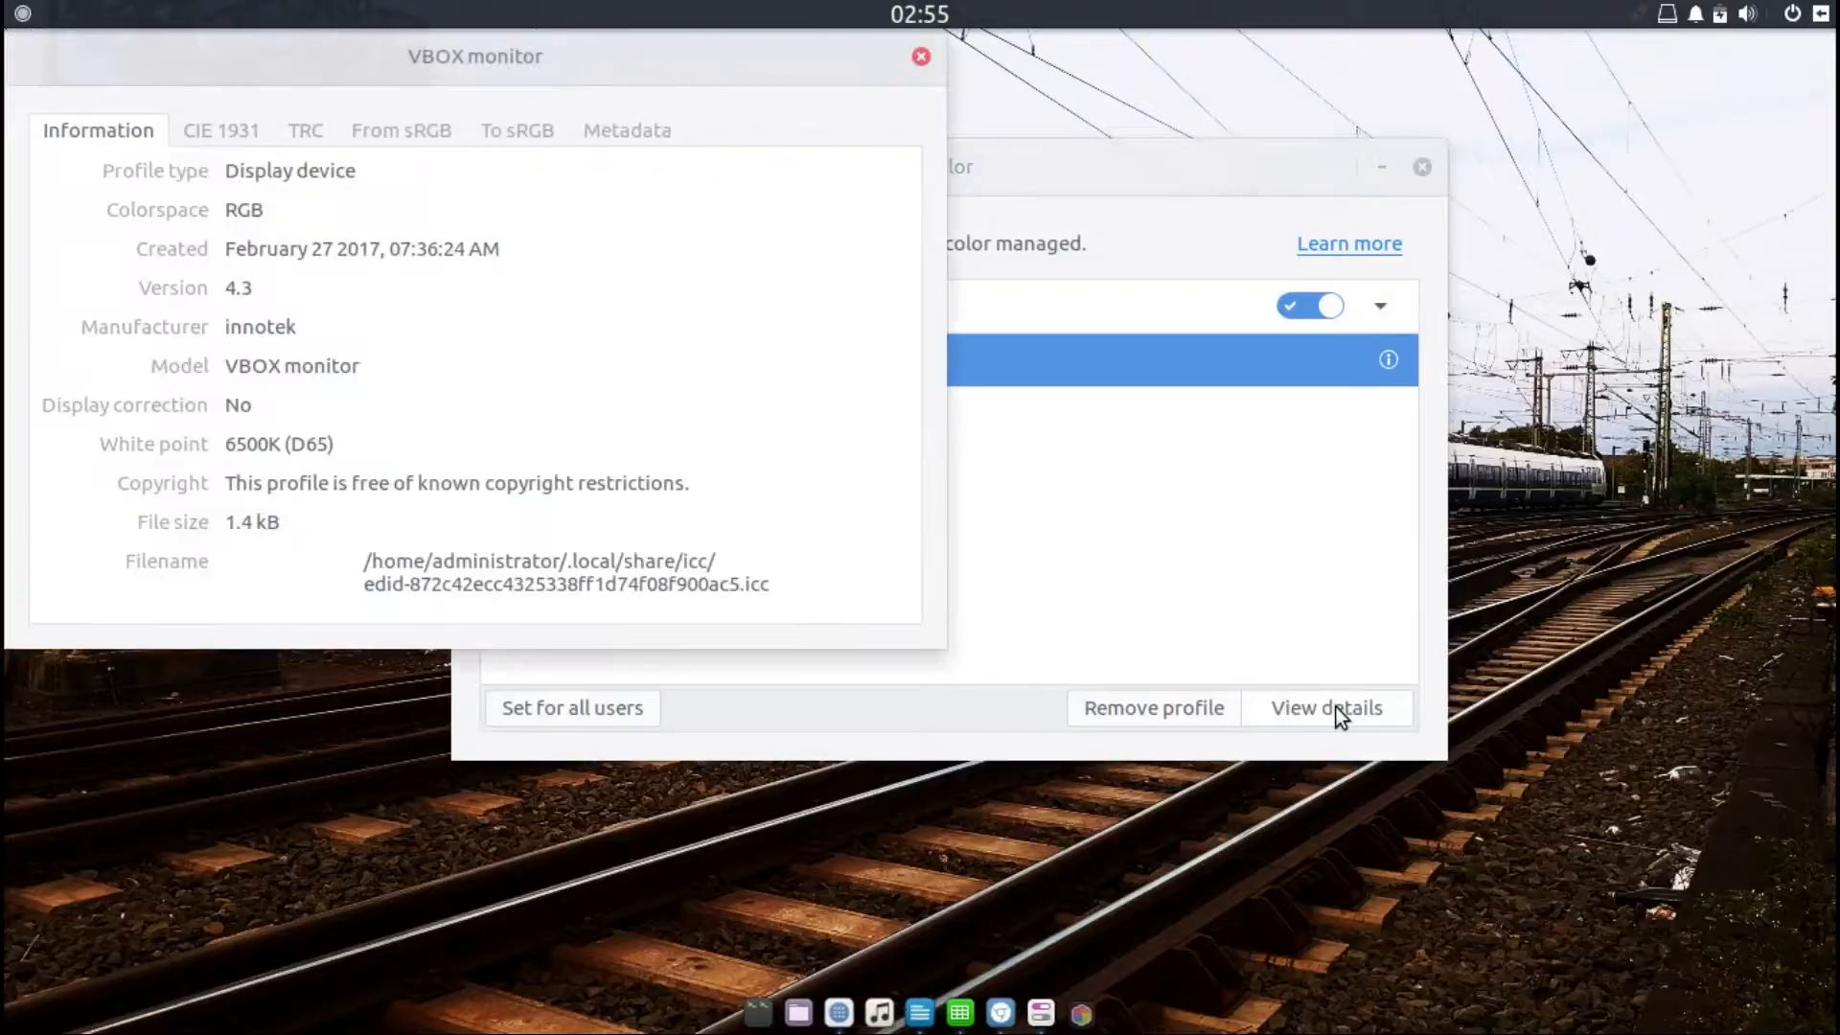
Step: Browse each tab of the VBOX monitor profile details, close it and return to All Settings
left_click(226, 128)
left_click(292, 130)
left_click(399, 131)
left_click(518, 139)
left_click(624, 130)
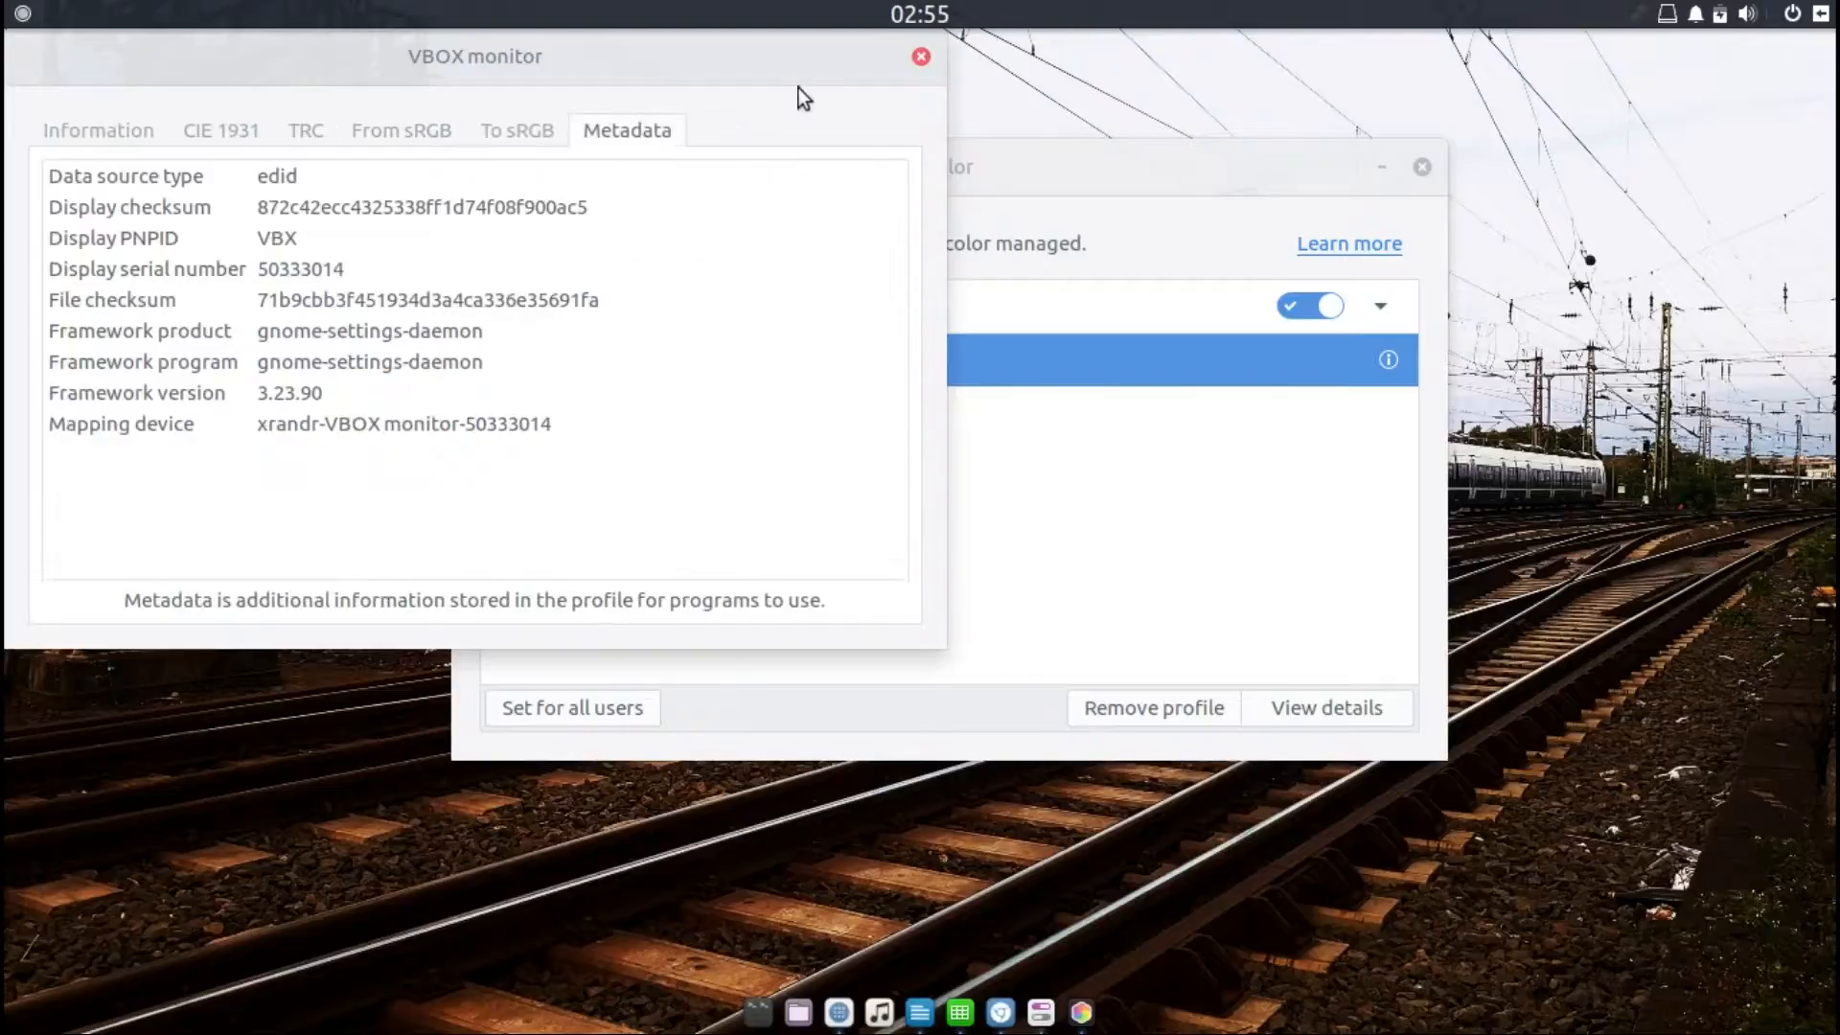
left_click(920, 59)
left_click(537, 170)
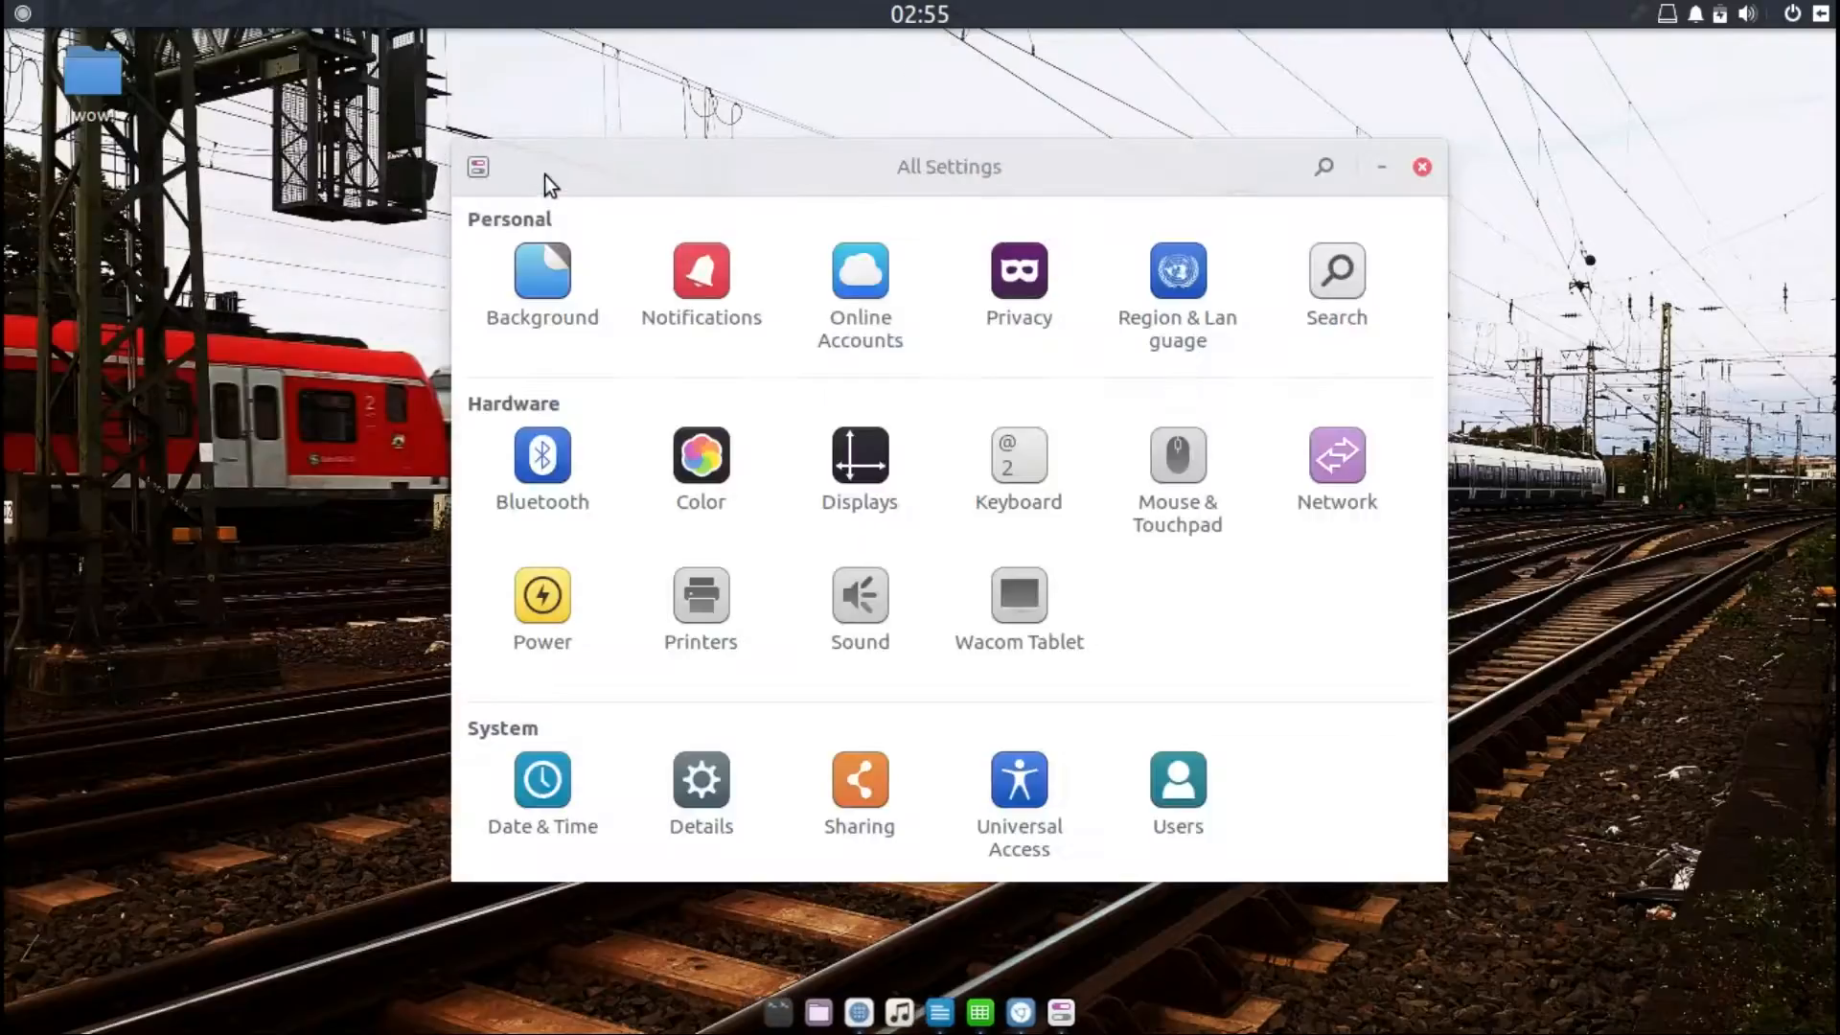
Step: Open Displays and turn on Night Light with the Sunset to Sunrise schedule, then return to All Settings
left_click(876, 464)
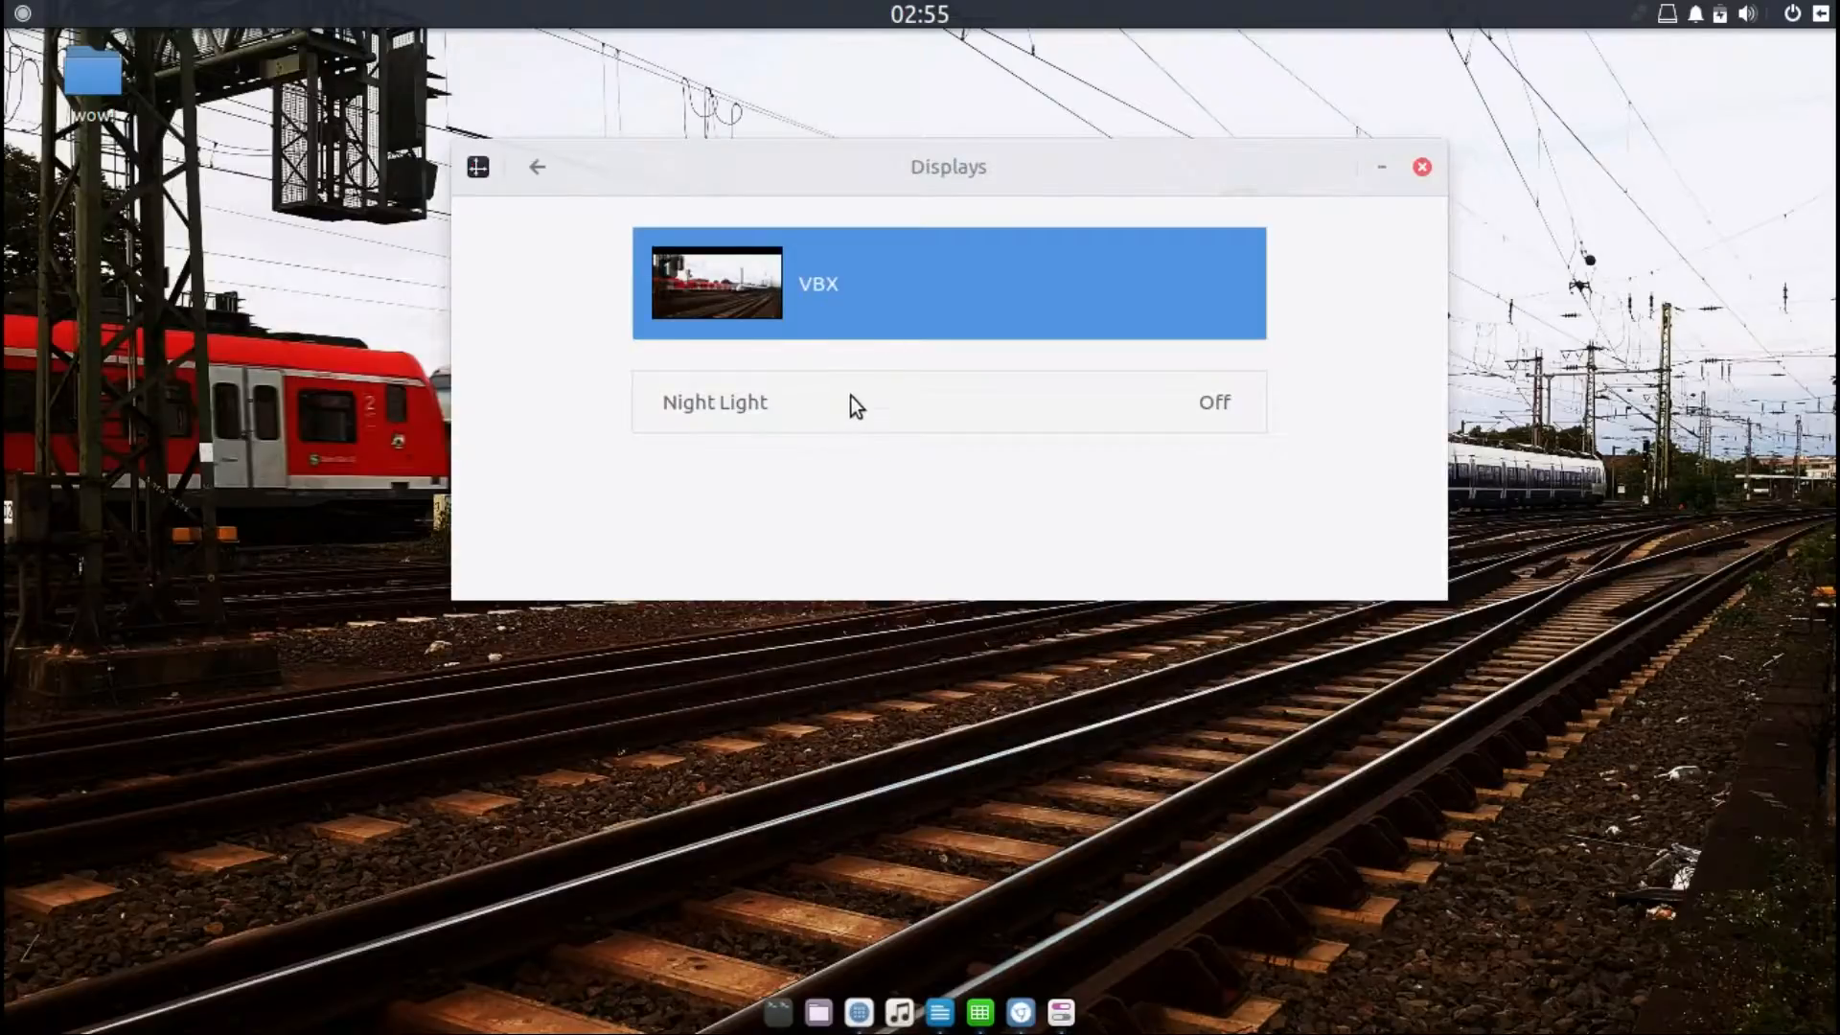
left_click(824, 398)
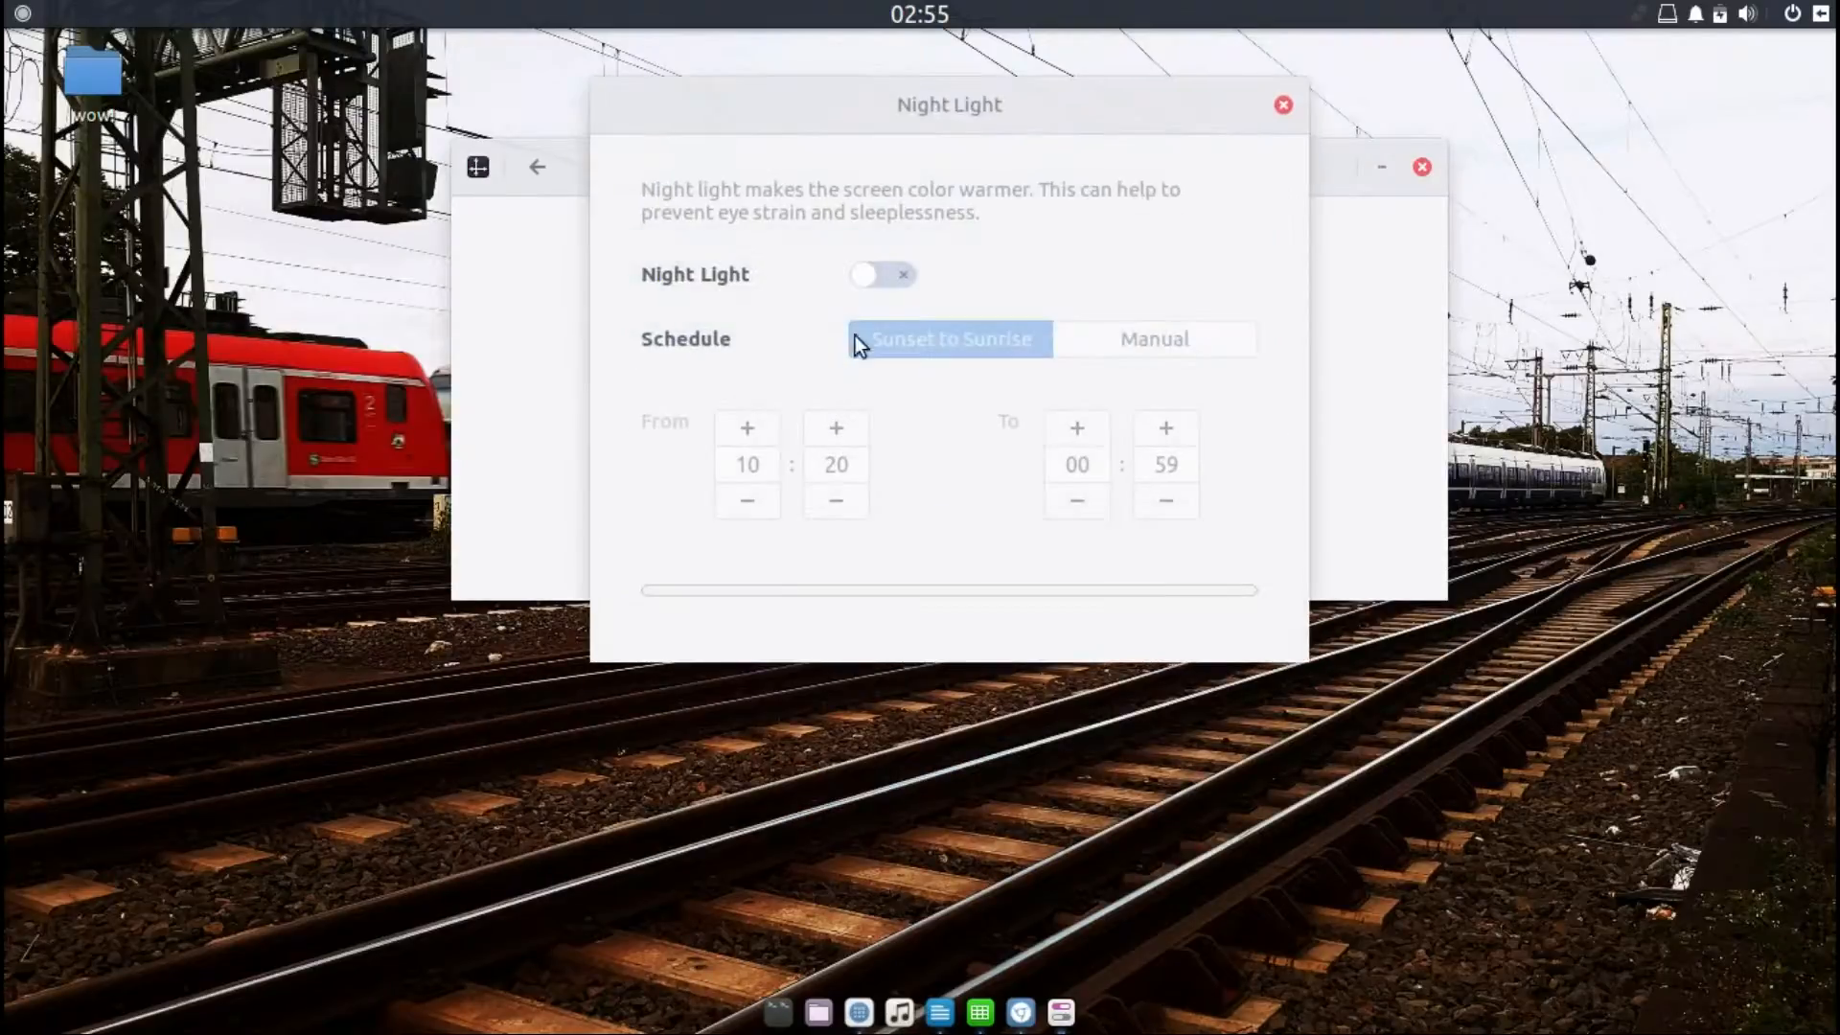
left_click(899, 279)
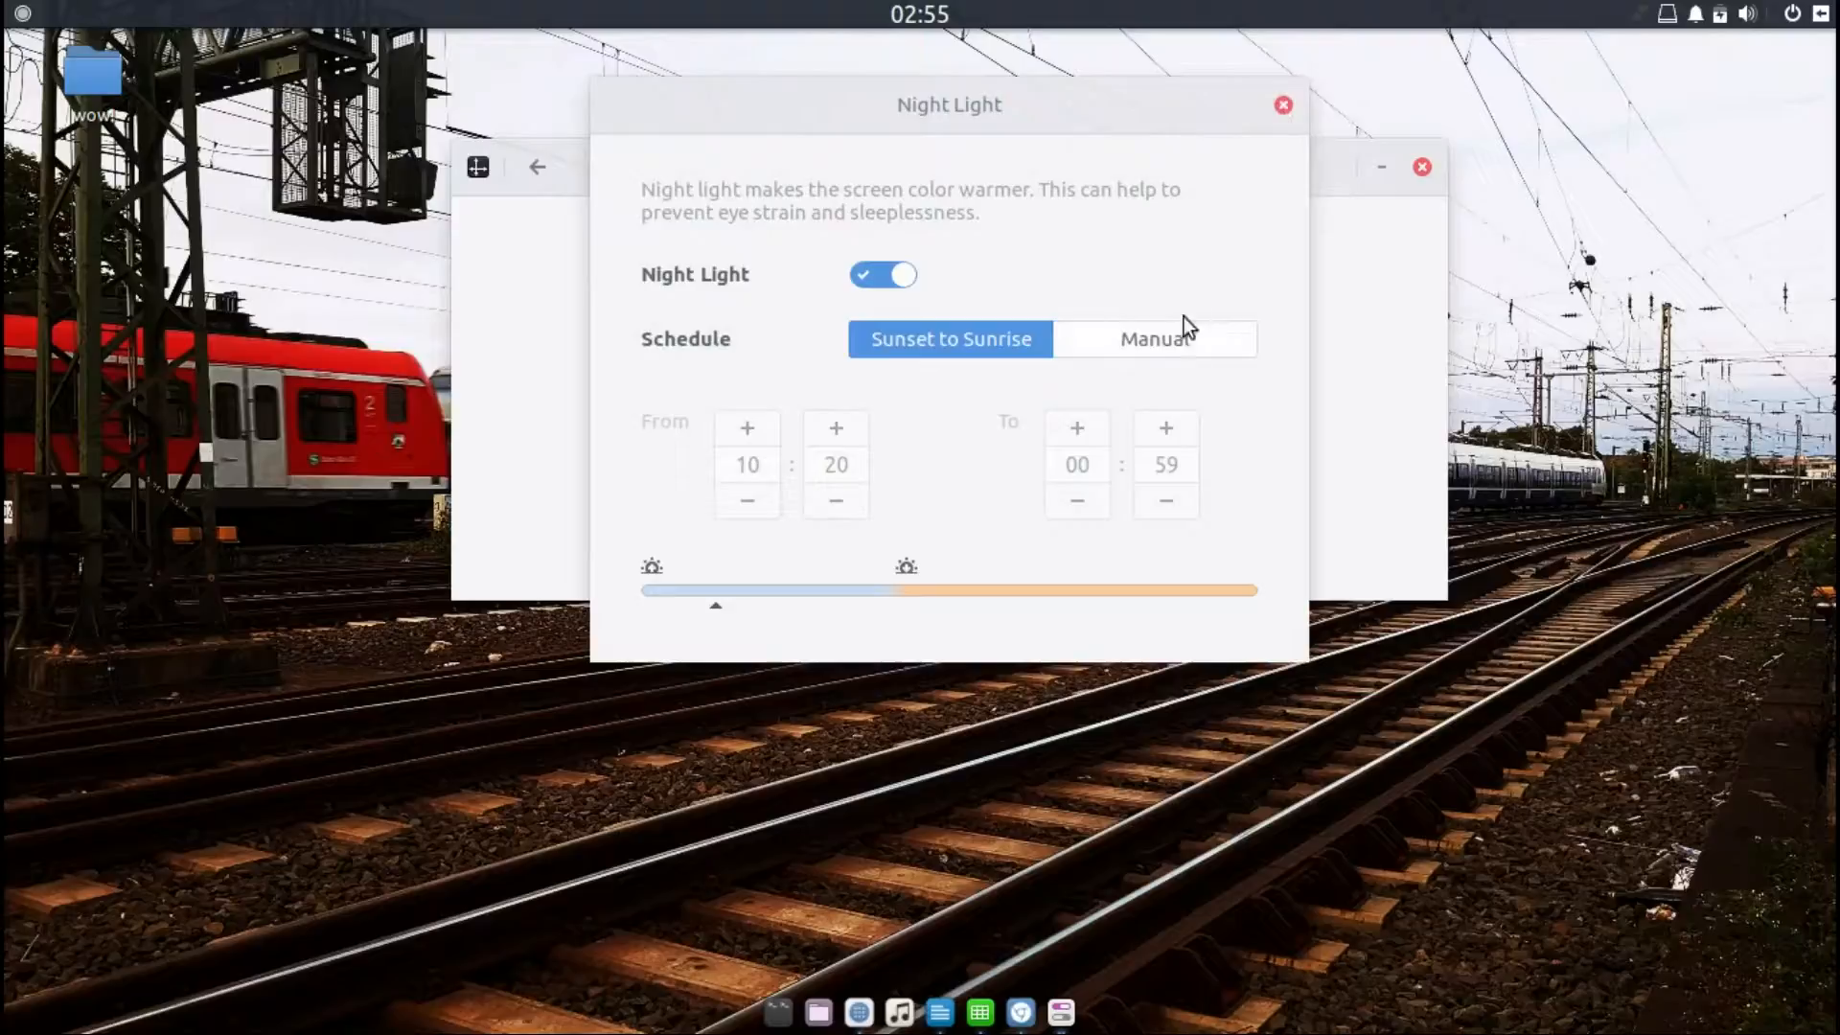
left_click(1284, 105)
left_click(537, 168)
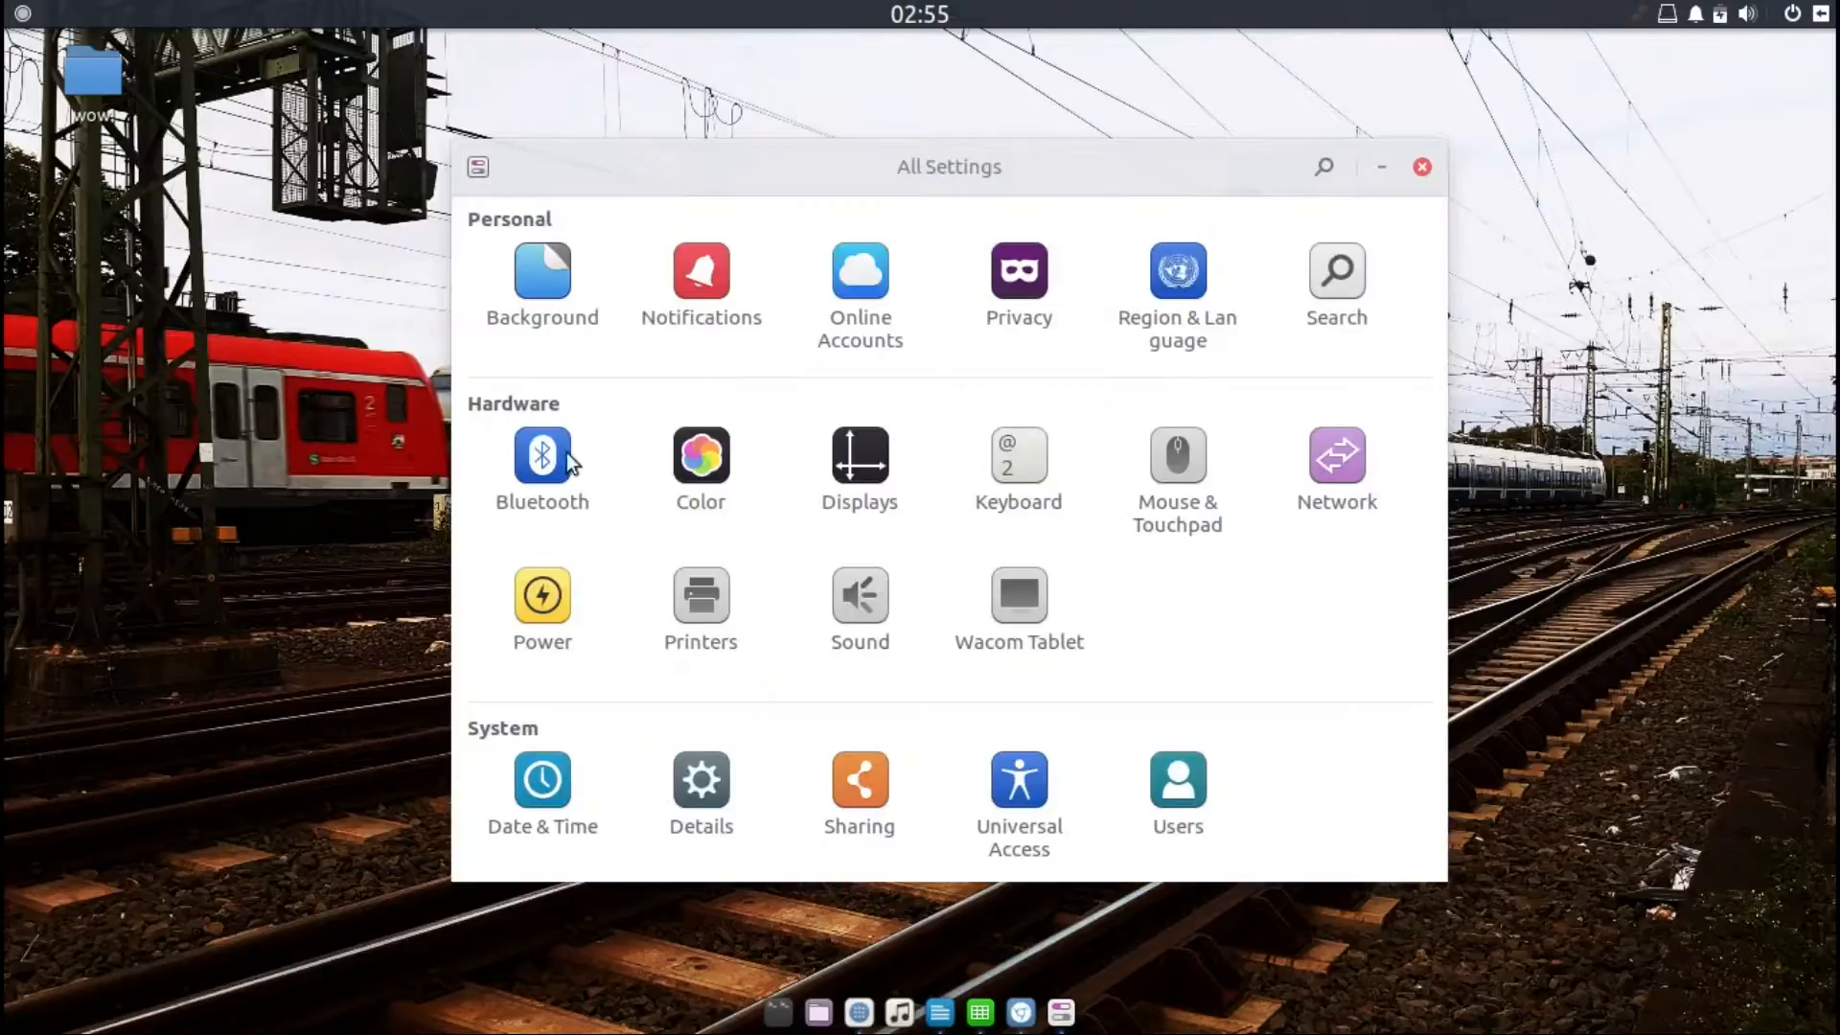
Step: View the VBX monitor's resolution options in Displays, cancel, and open the Keyboard shortcuts settings
left_click(872, 454)
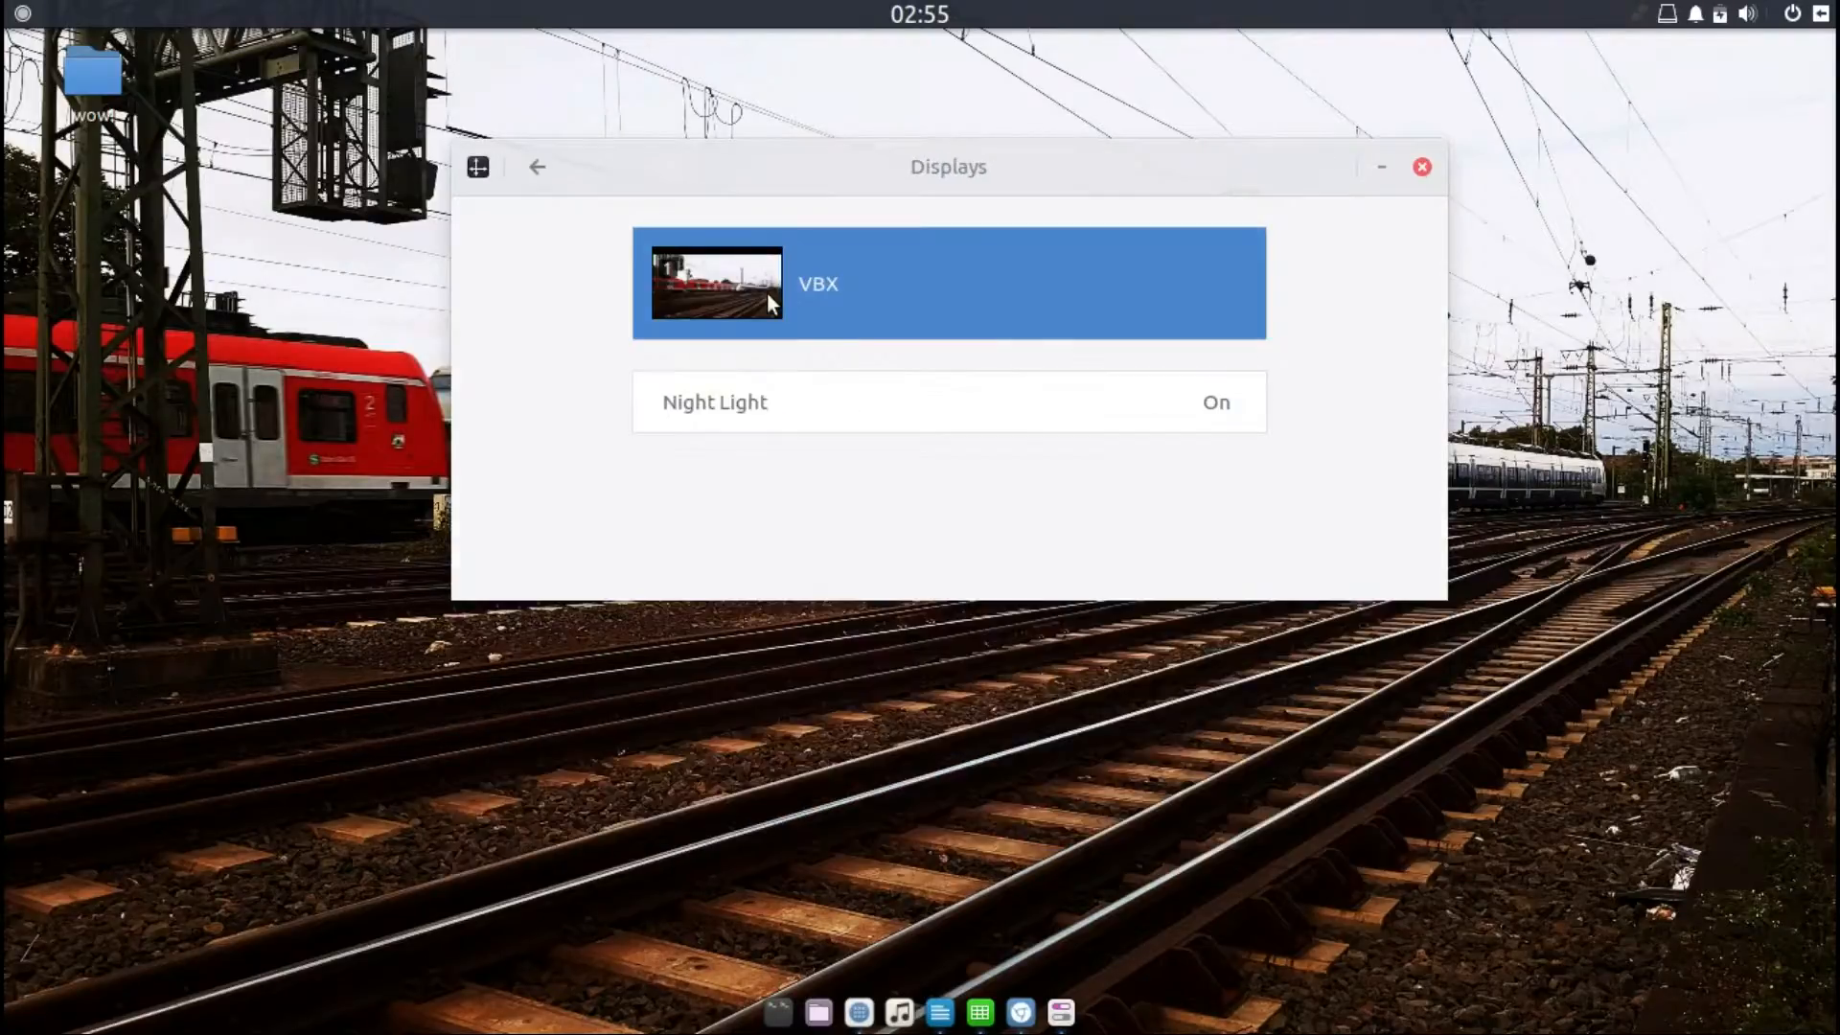
left_click(767, 293)
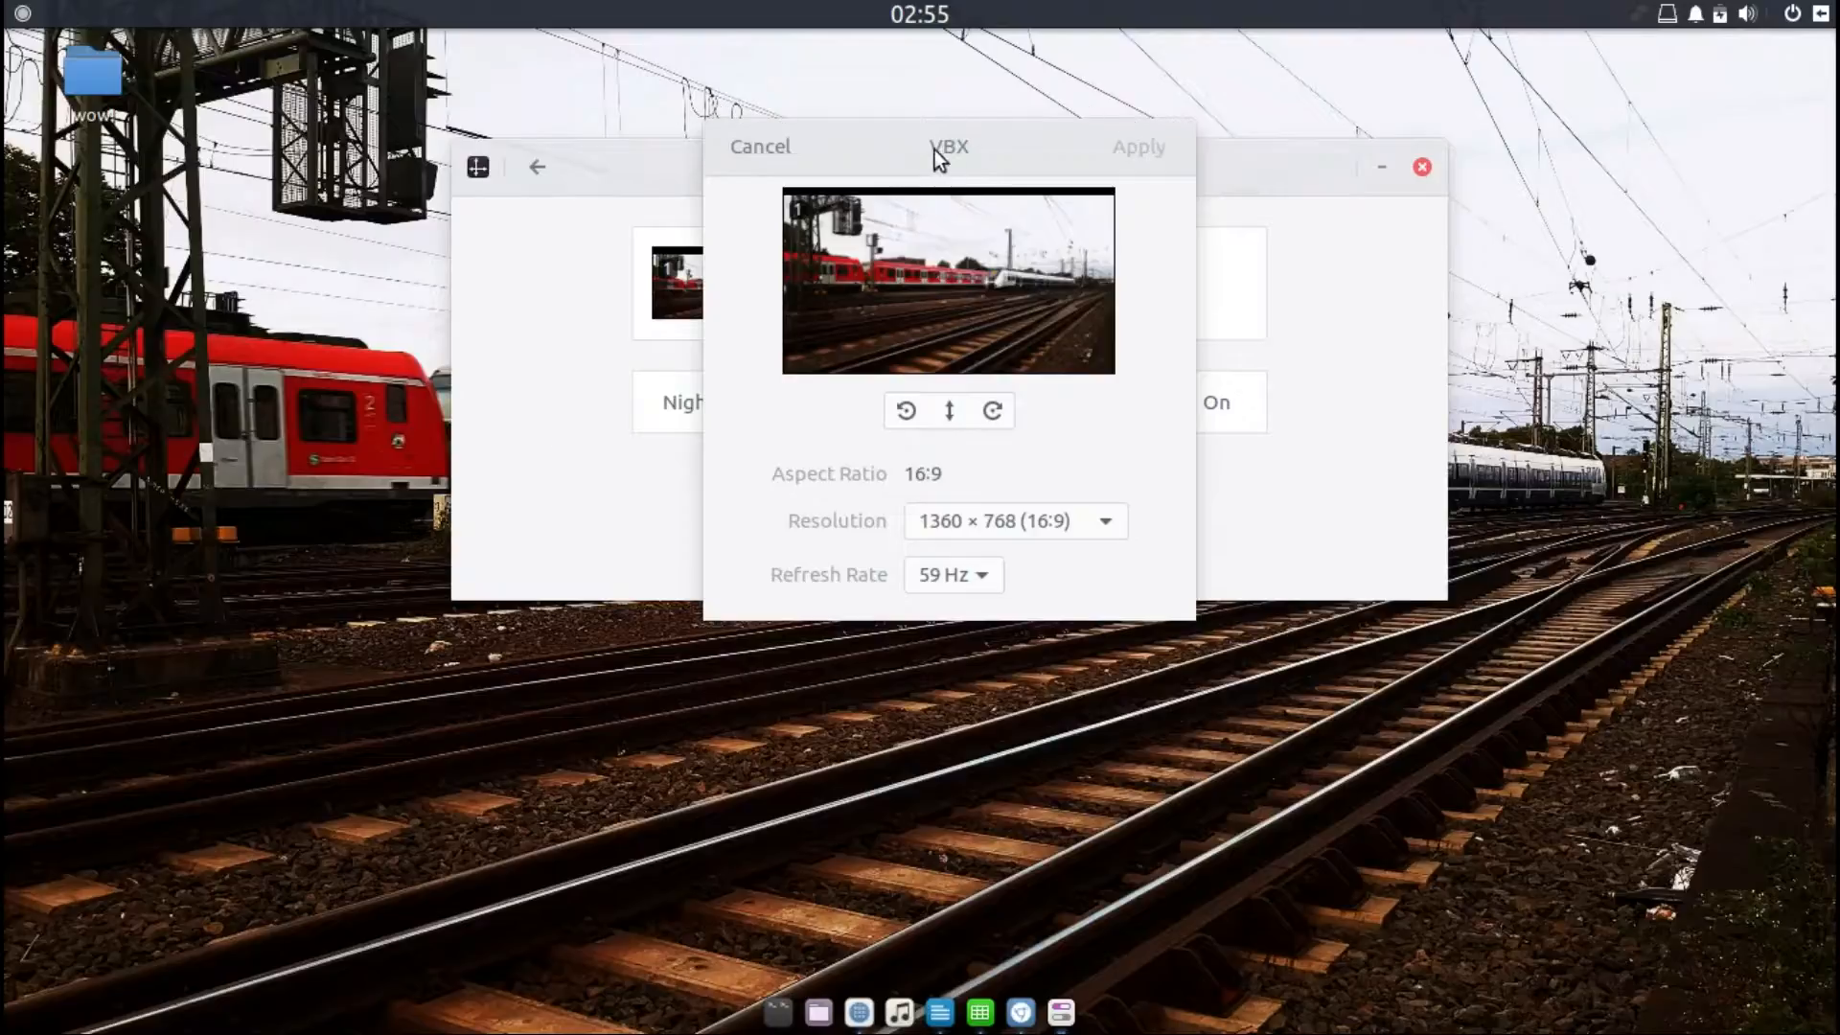
left_click(772, 146)
left_click(534, 168)
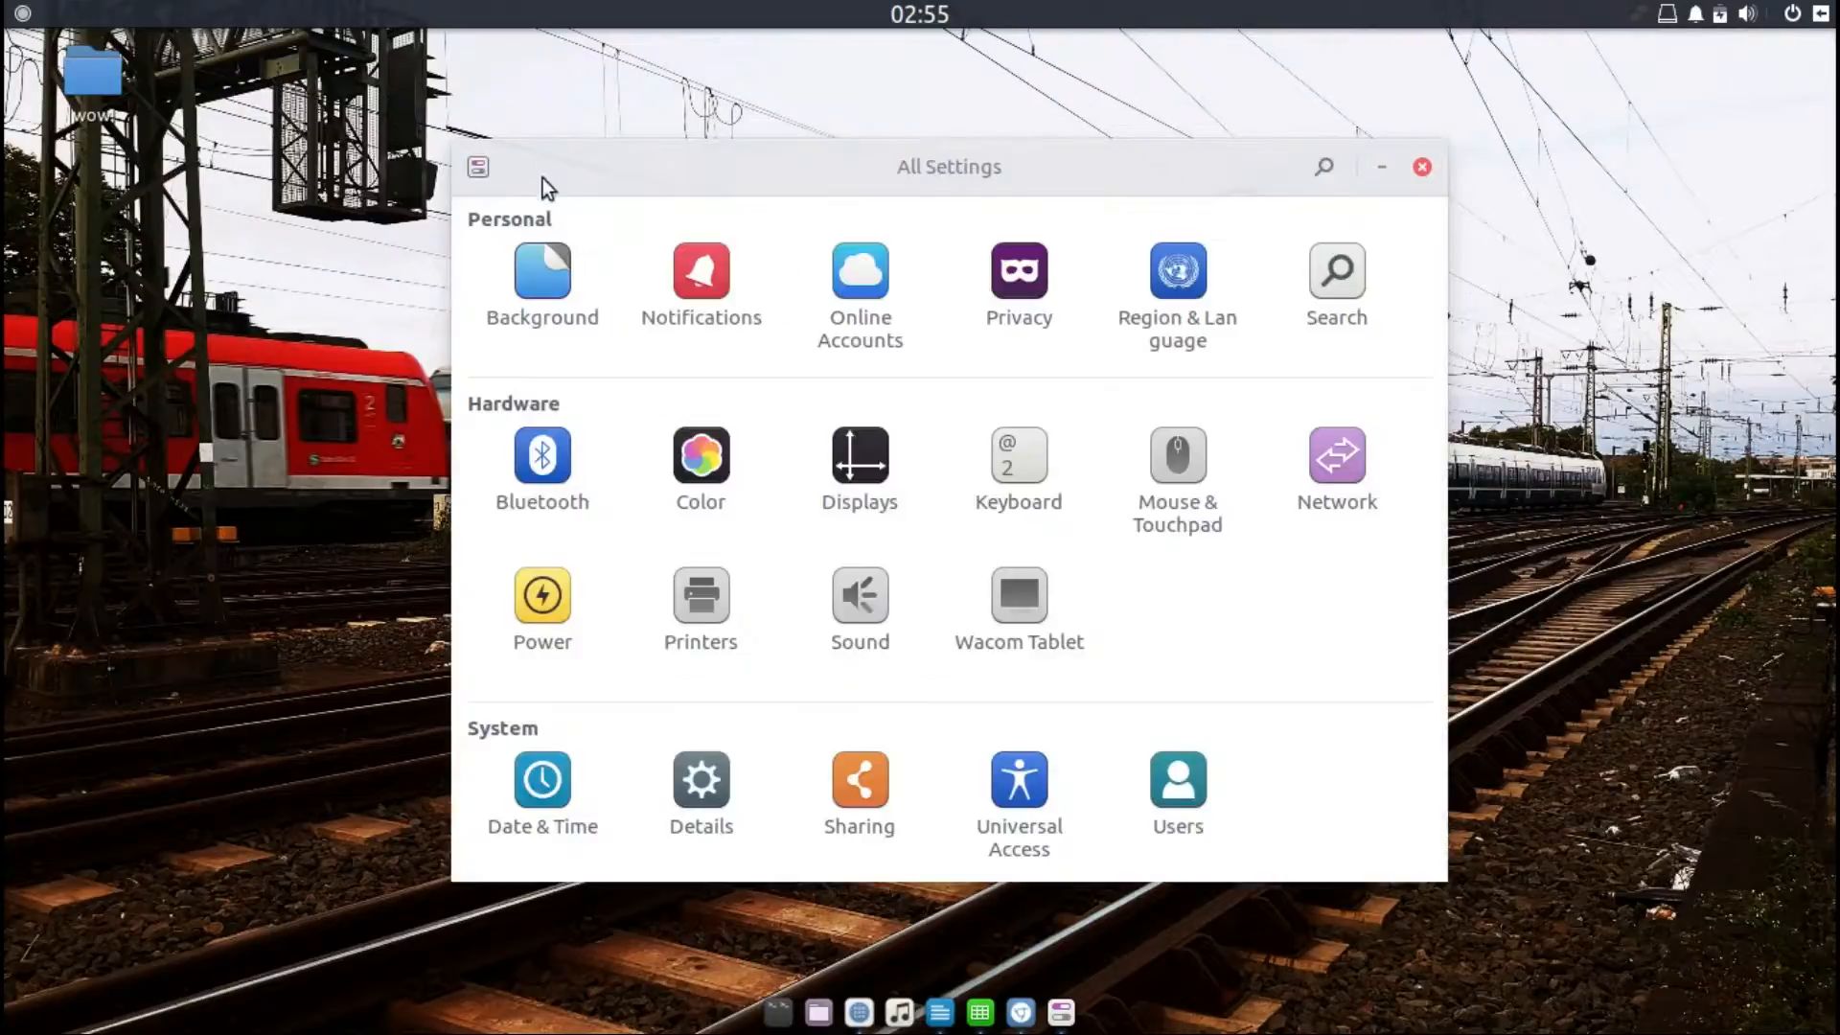
left_click(1022, 467)
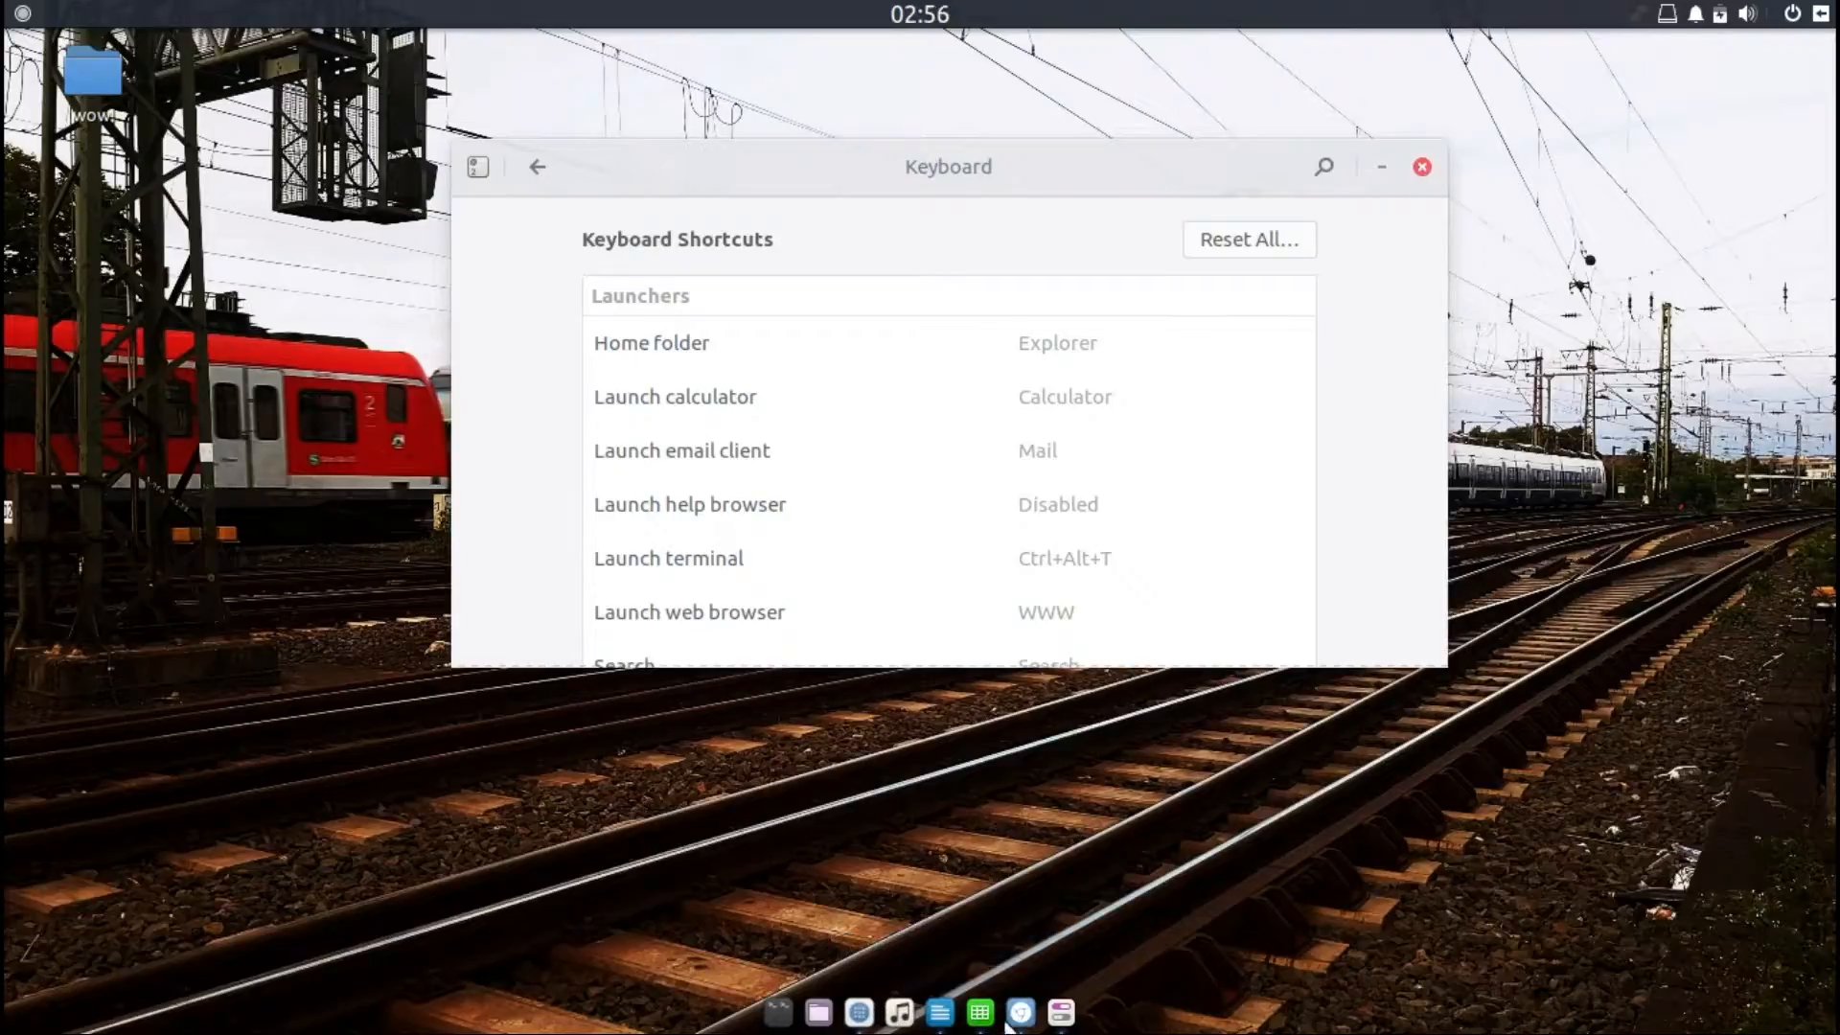
Step: Open the software center's Updates page from the dock and minimize it again
left_click(859, 1013)
left_click(1728, 57)
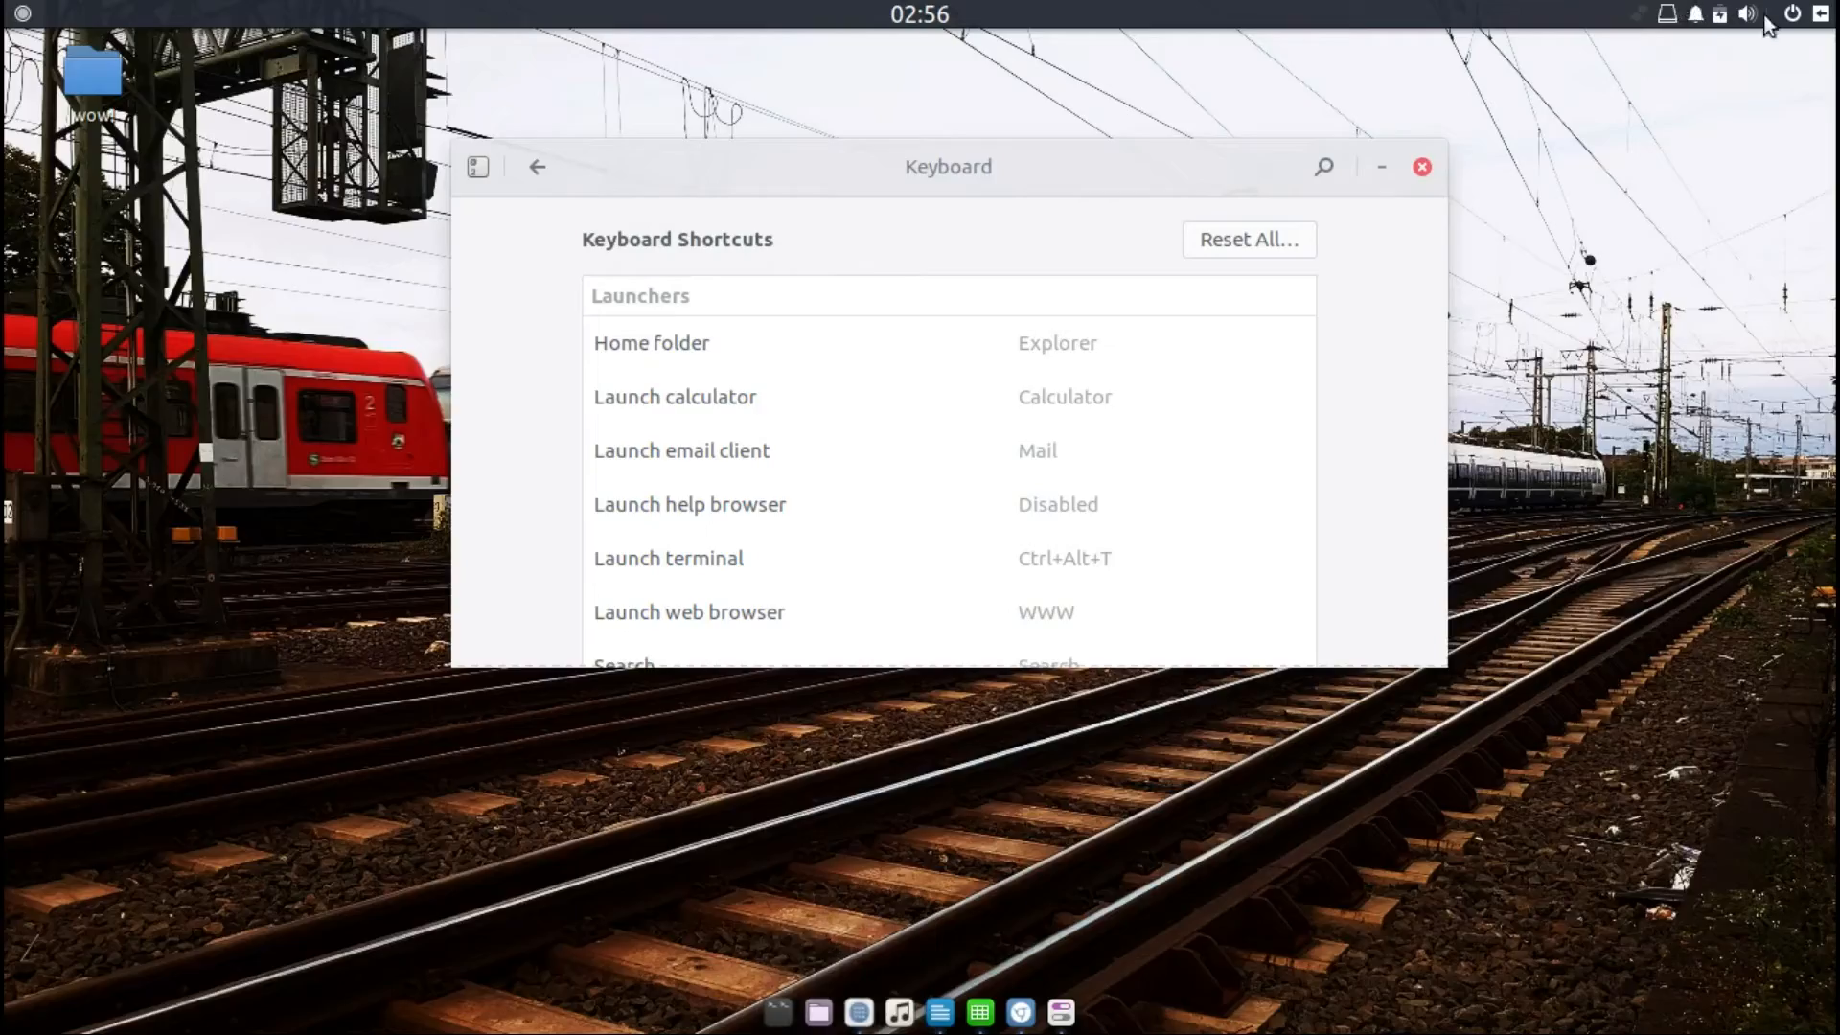
left_click(860, 1013)
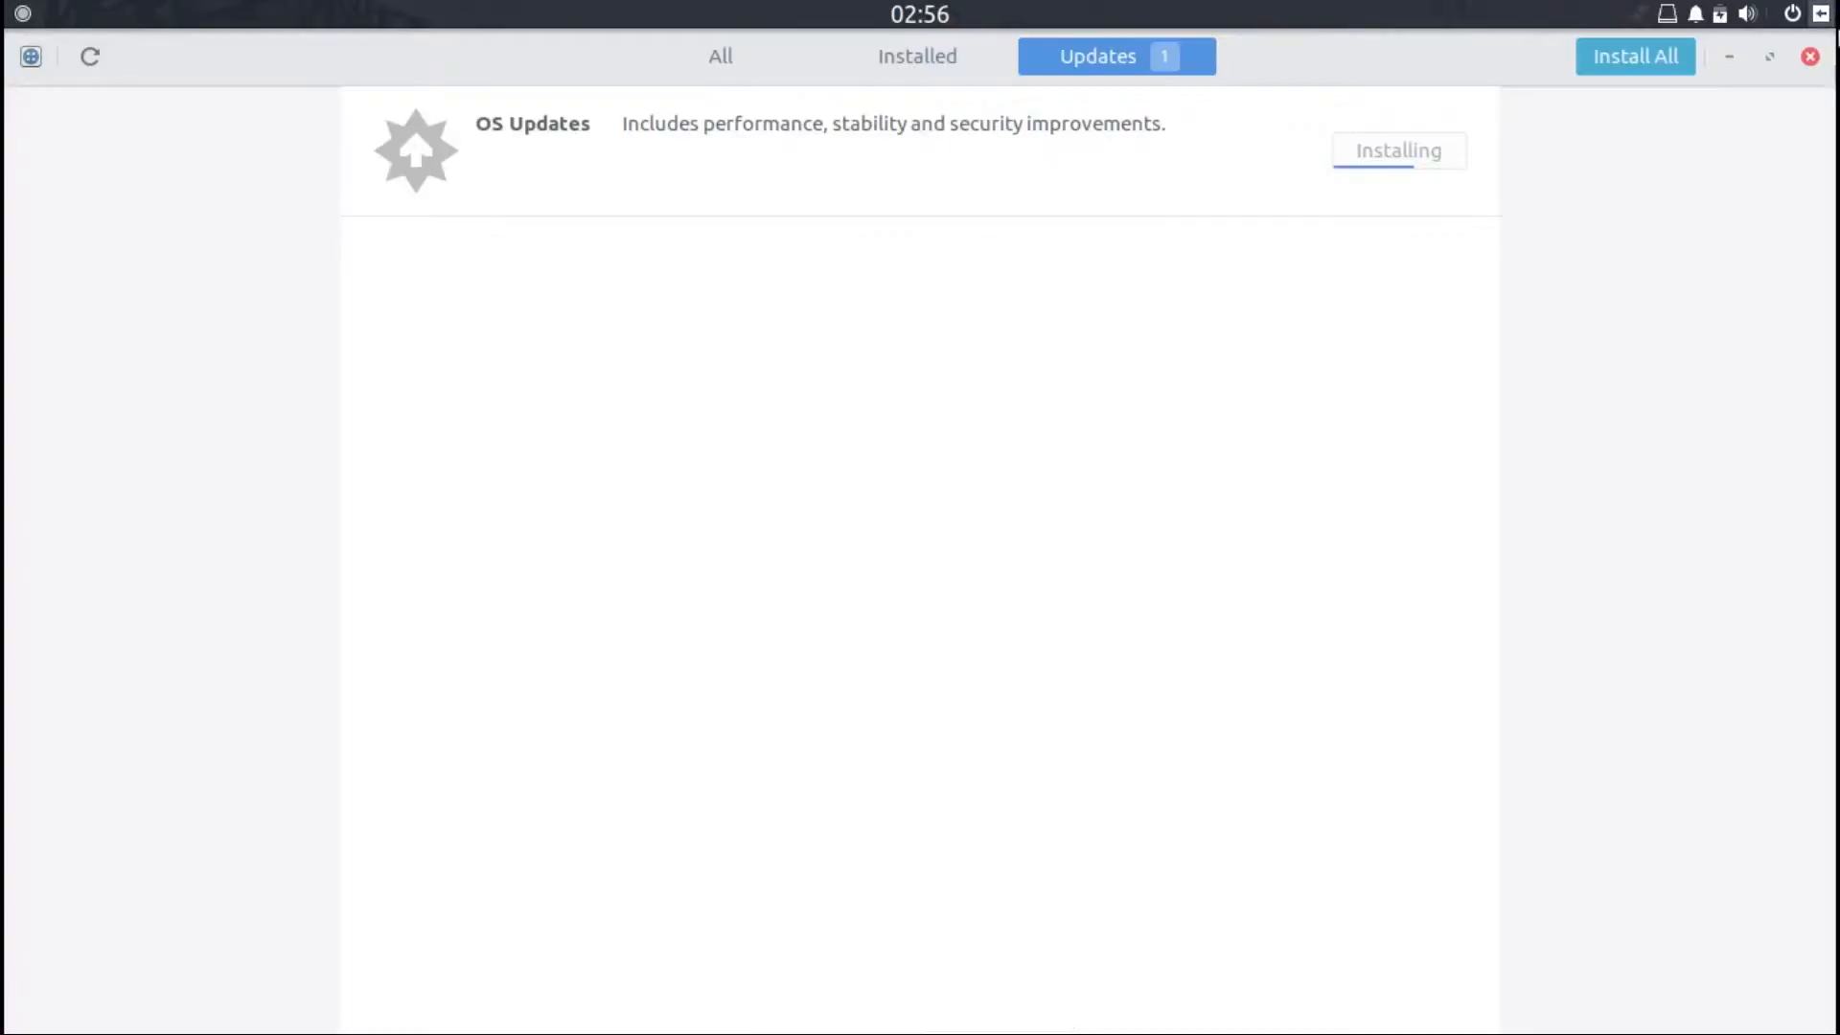
left_click(1729, 56)
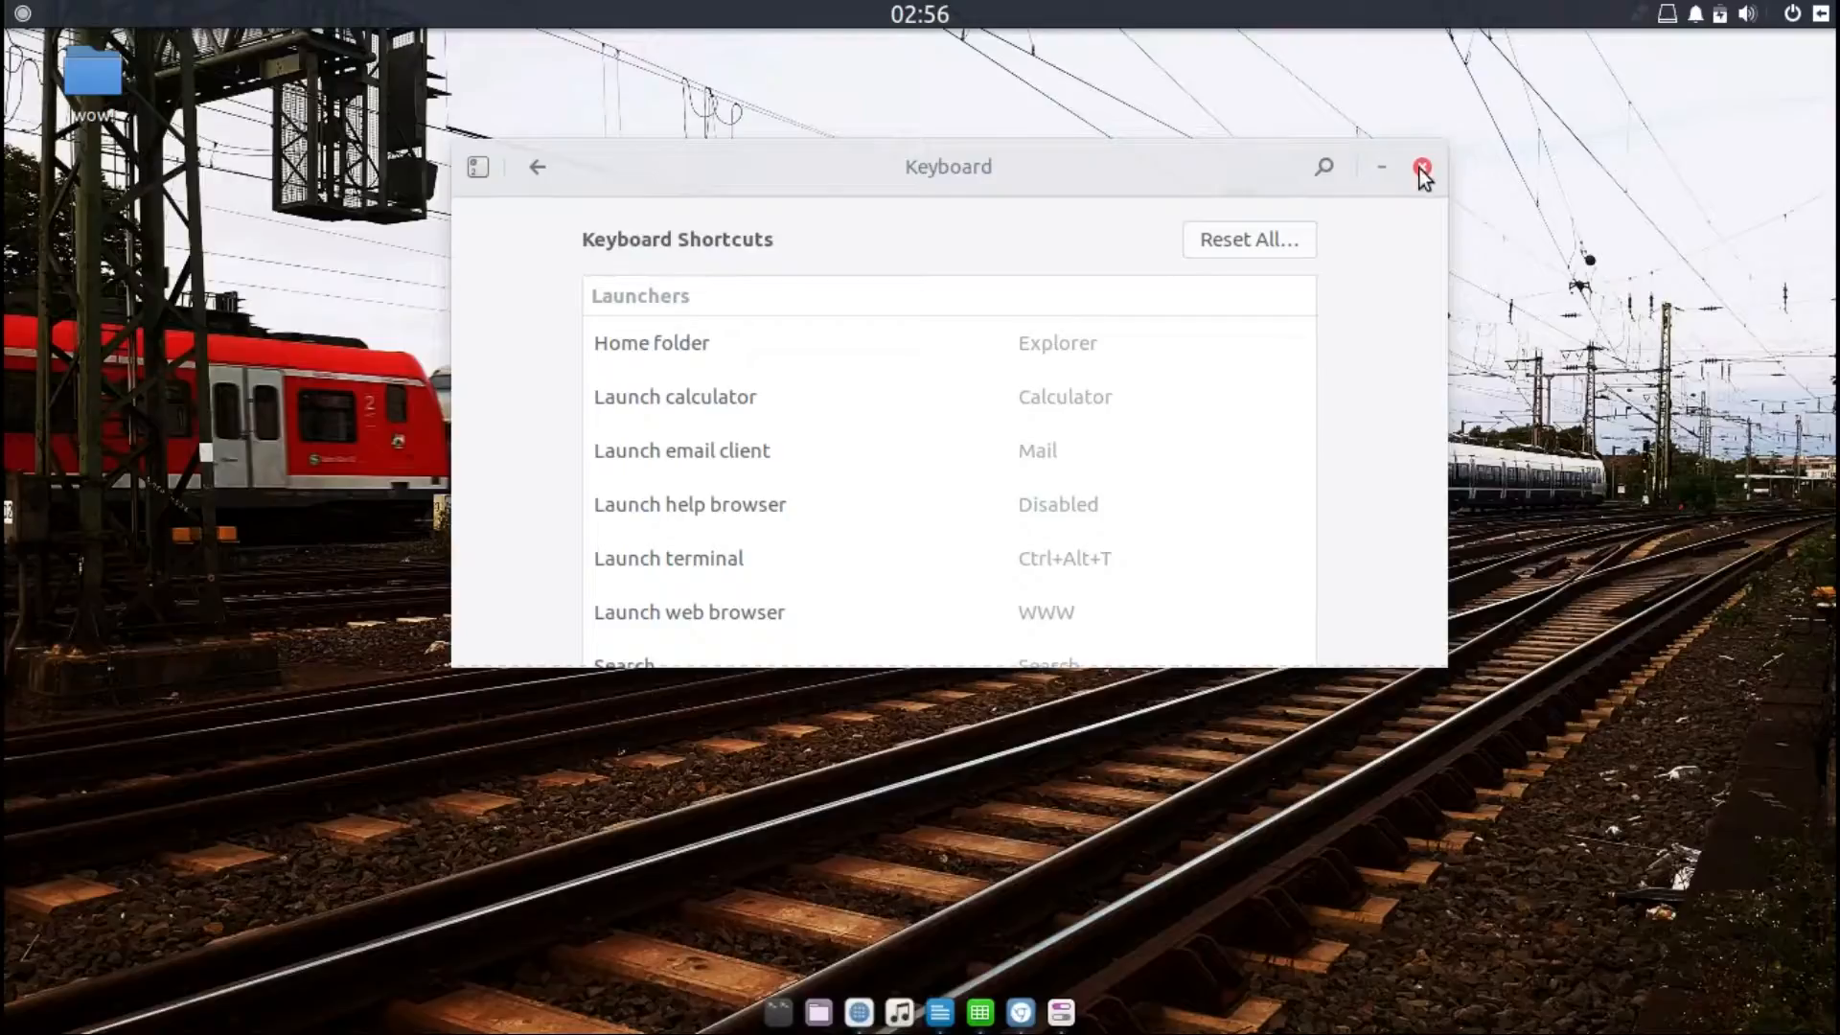
Step: Launch Chromium from the dock, then search the app menu for 'sys' and open System Monitor
left_click(1021, 1013)
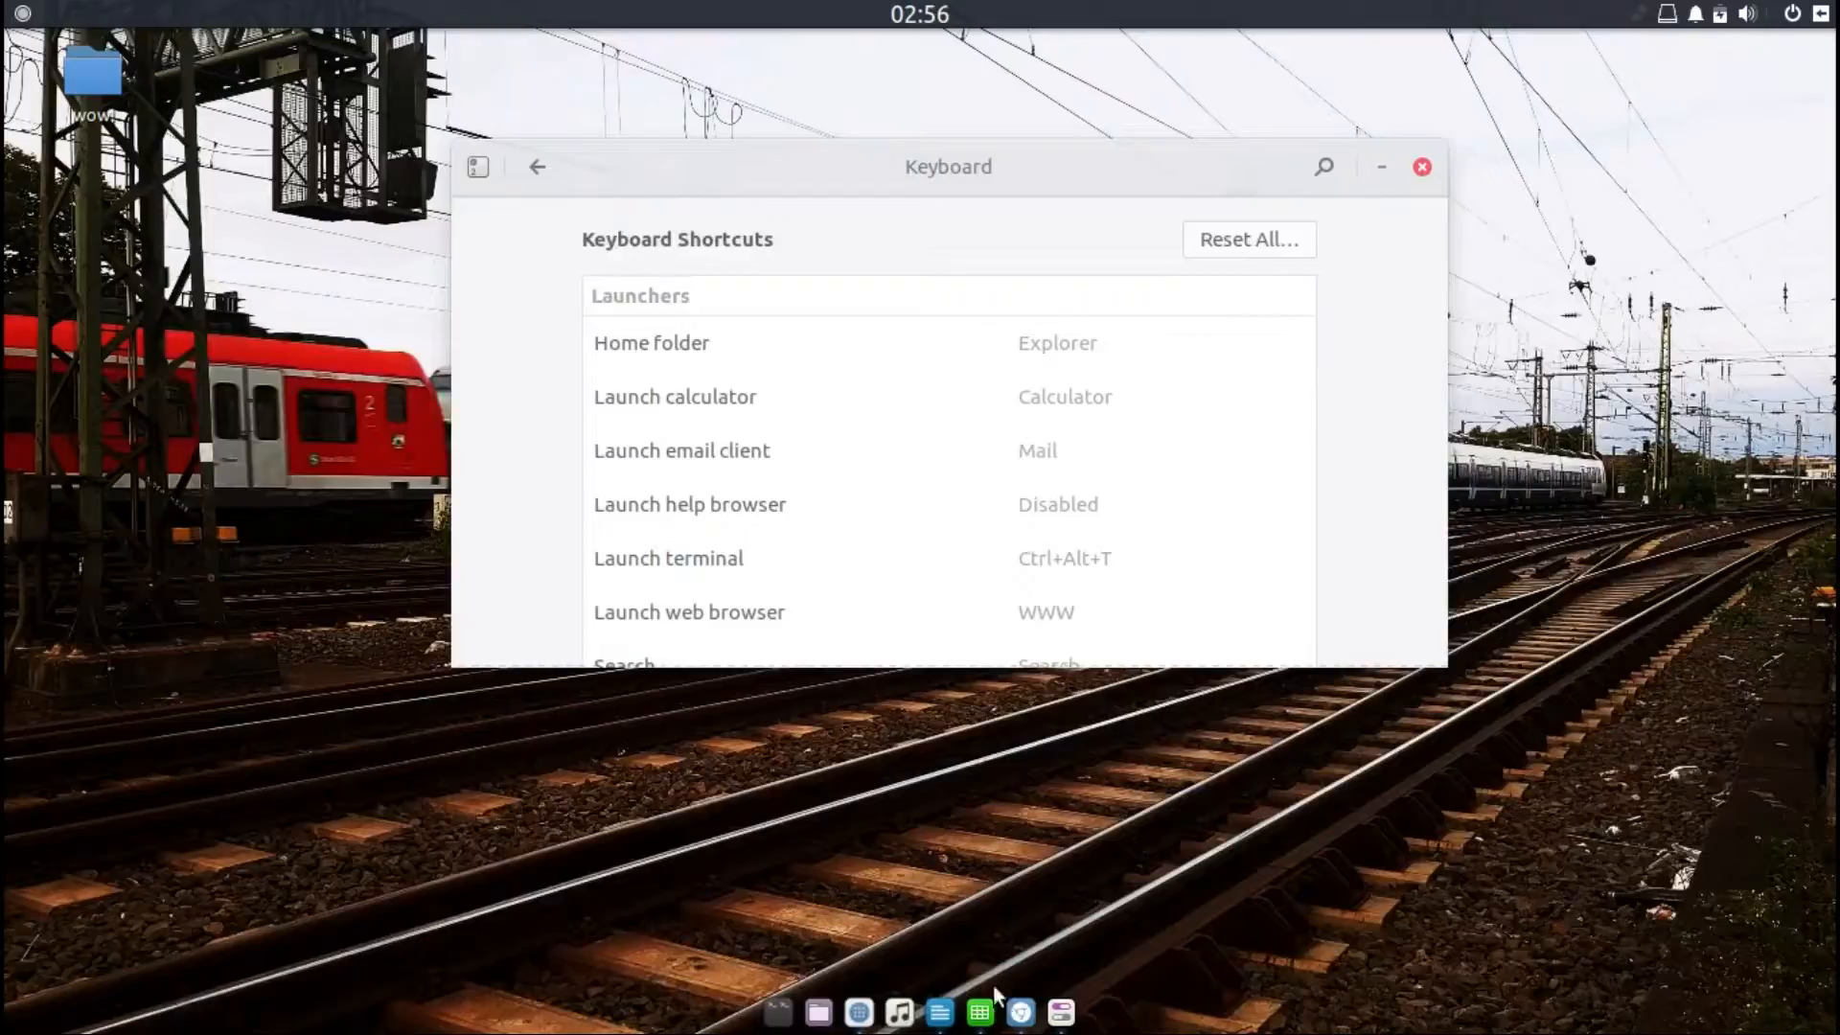
left_click(1021, 1013)
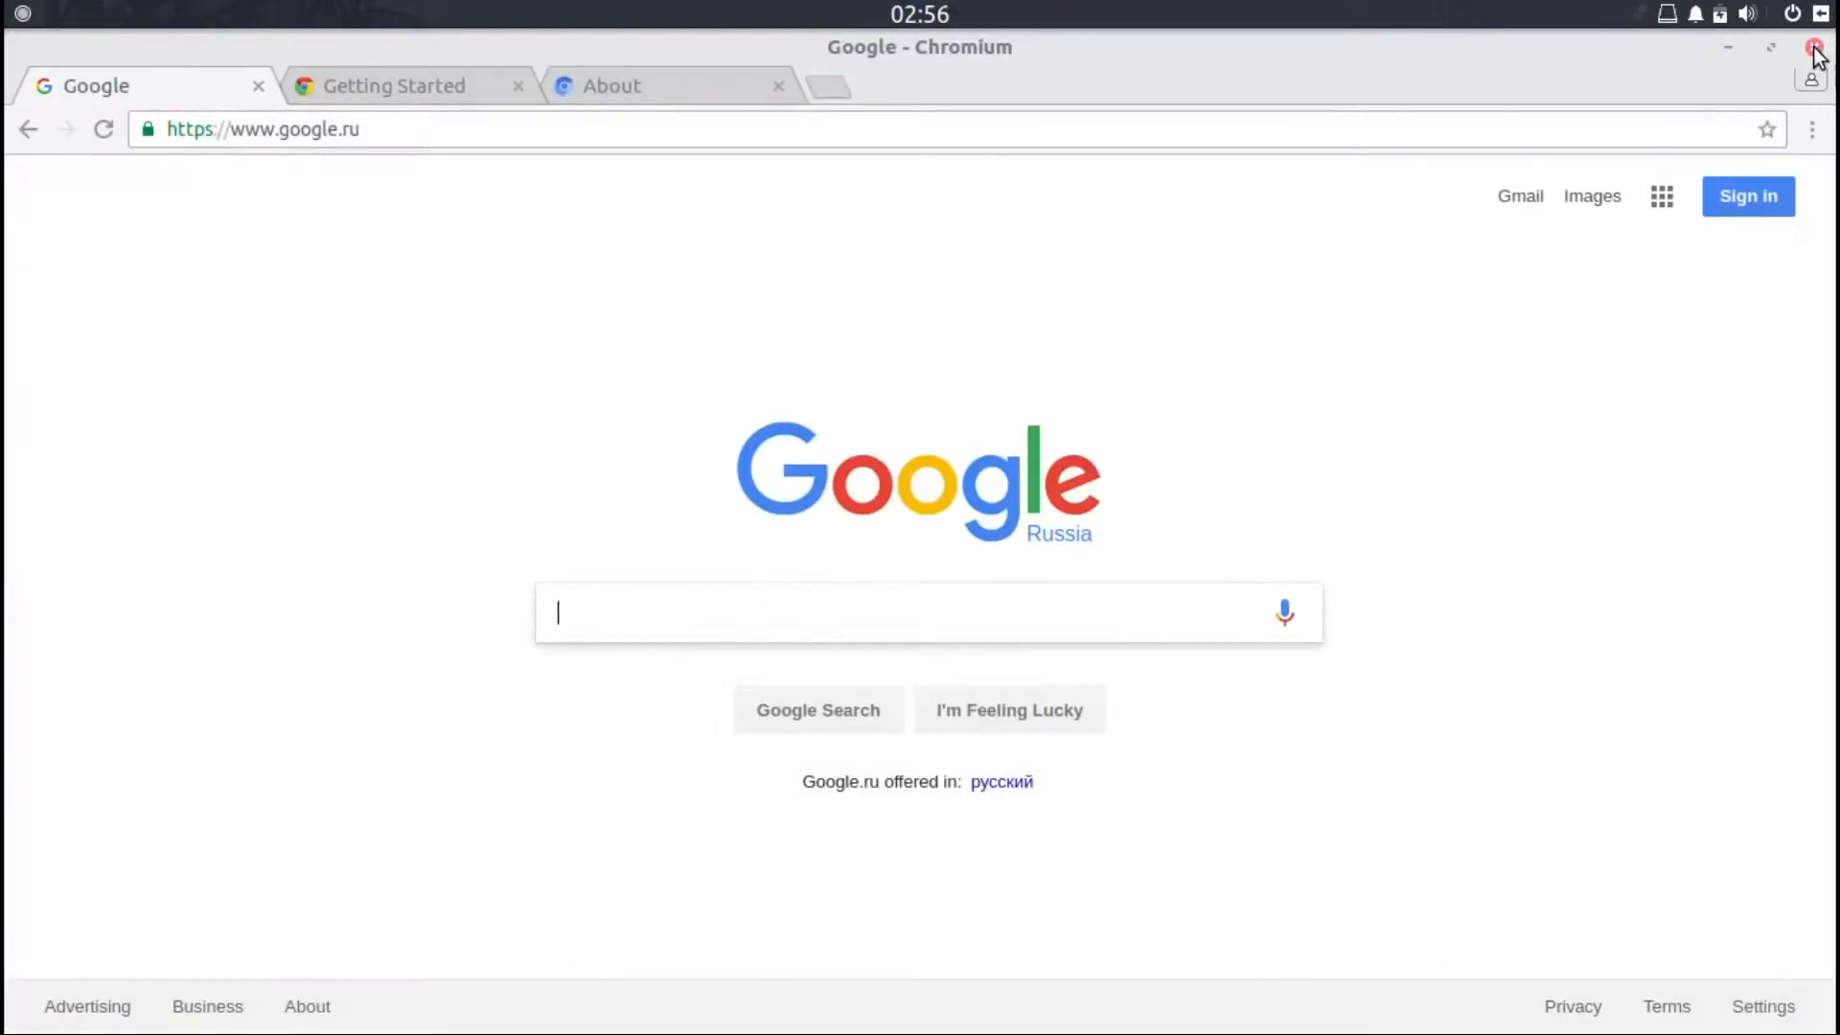
left_click(13, 17)
type("sys")
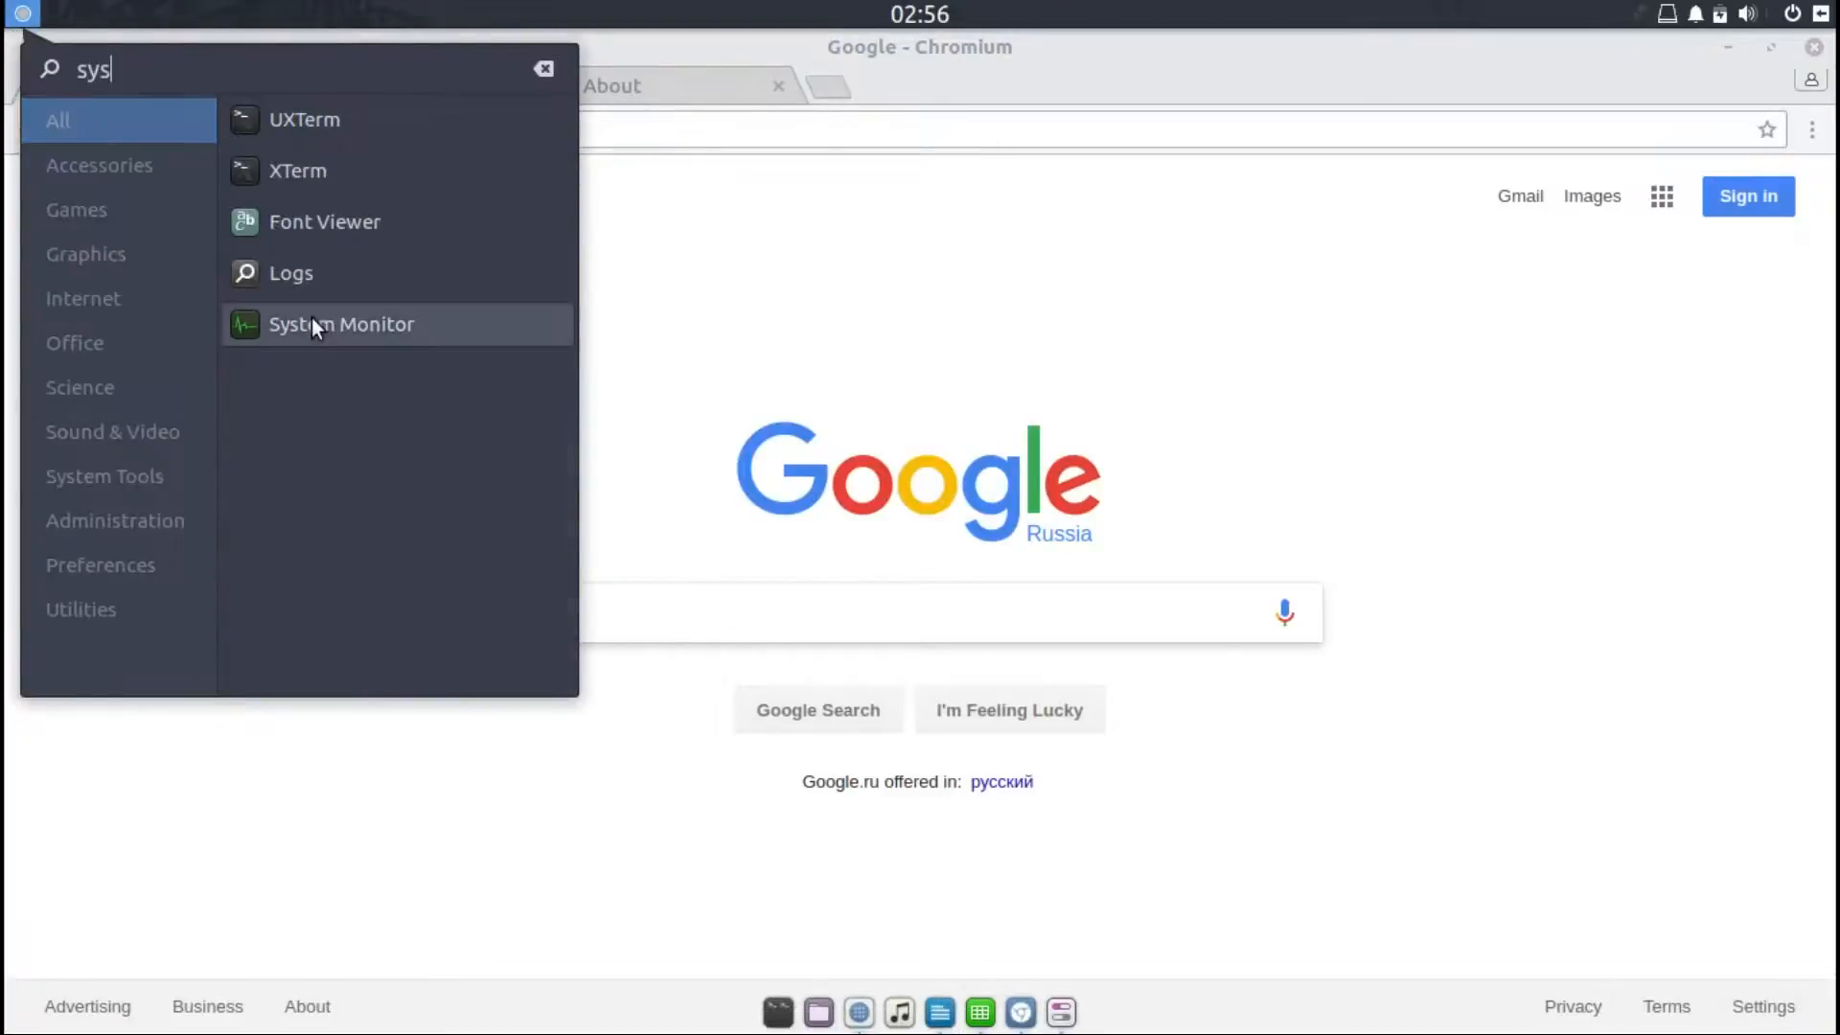
left_click(311, 323)
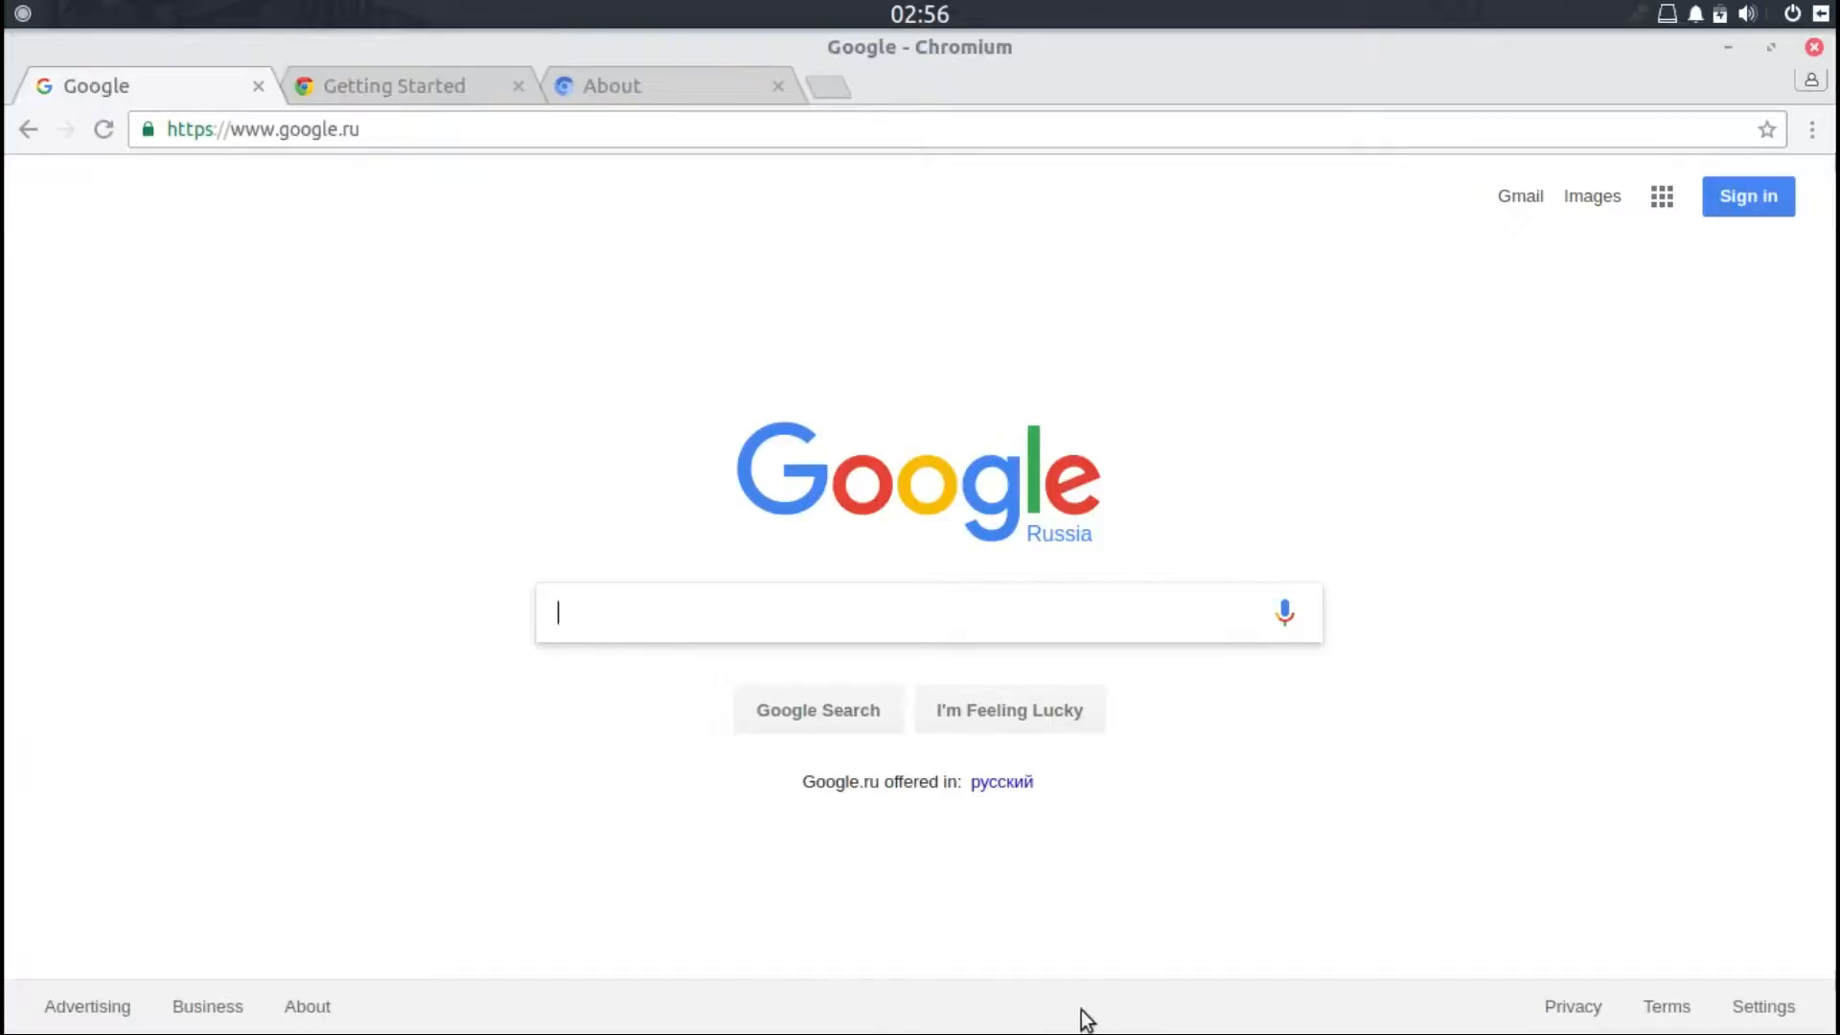
Step: Bring up System Monitor, scroll through its Processes list and close it
left_click(1041, 1013)
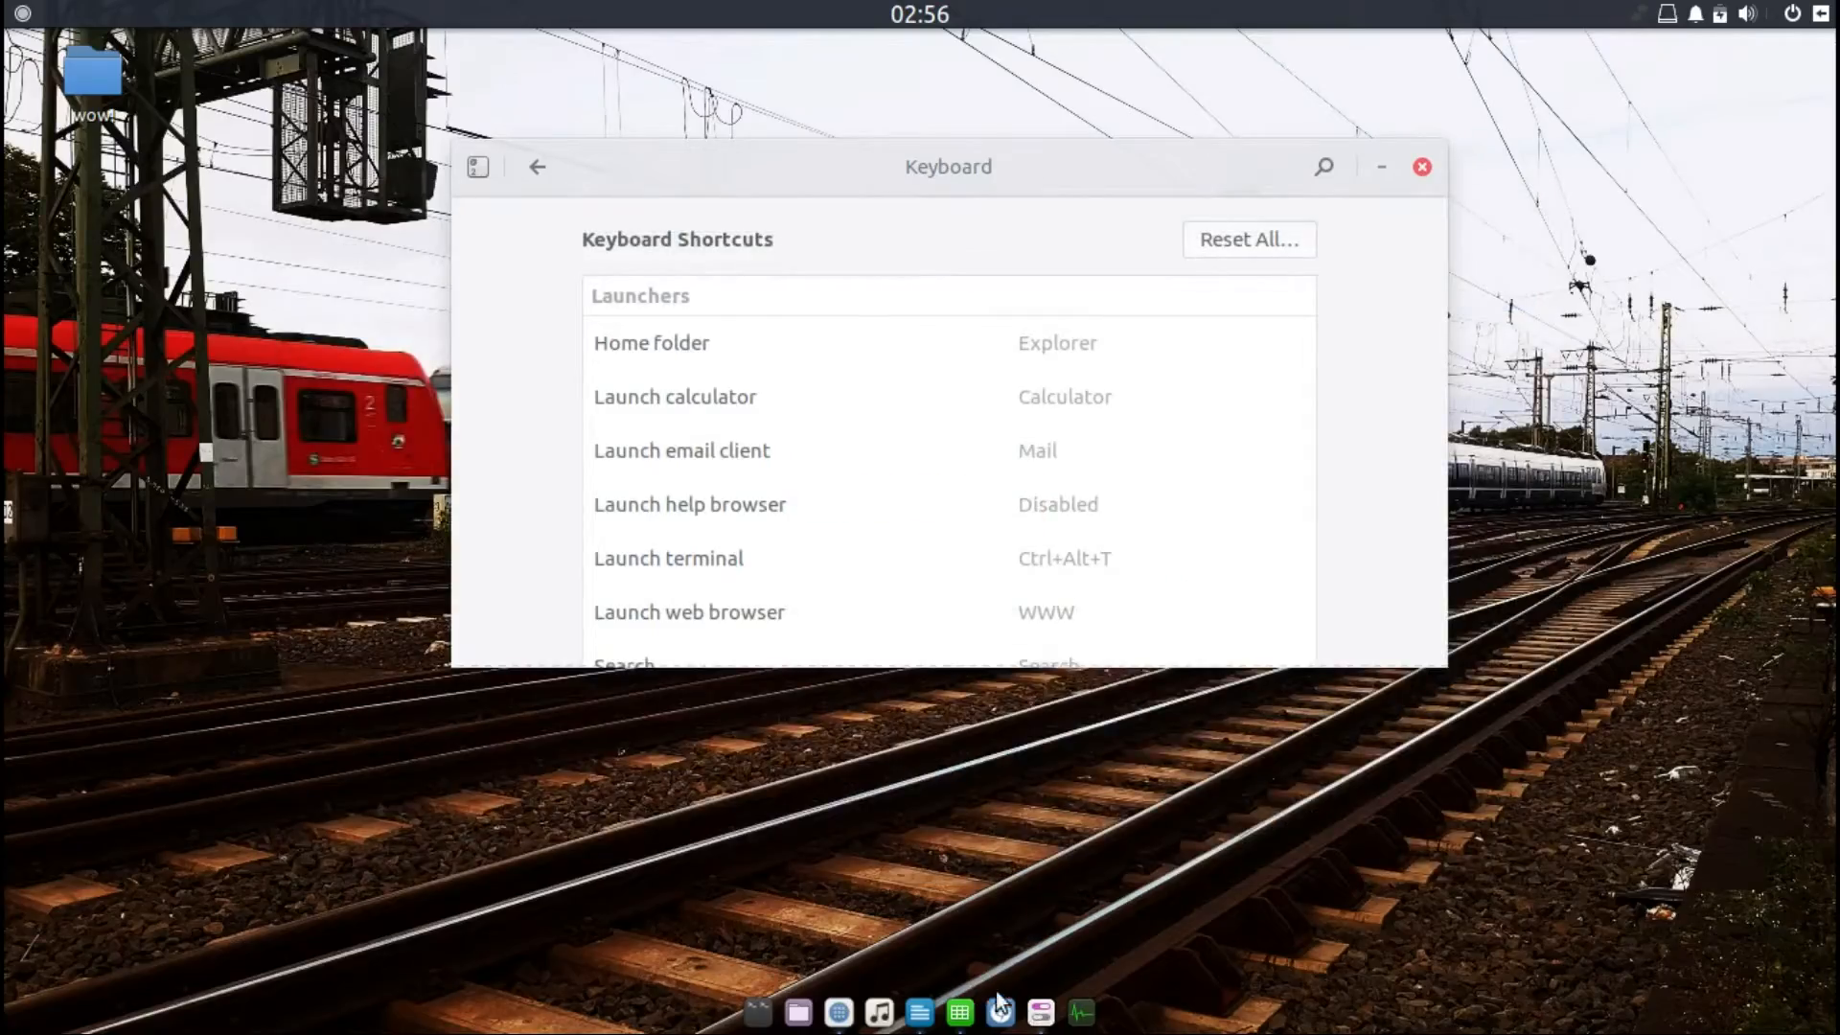
left_click(1041, 1012)
left_click(1044, 1013)
left_click(1794, 16)
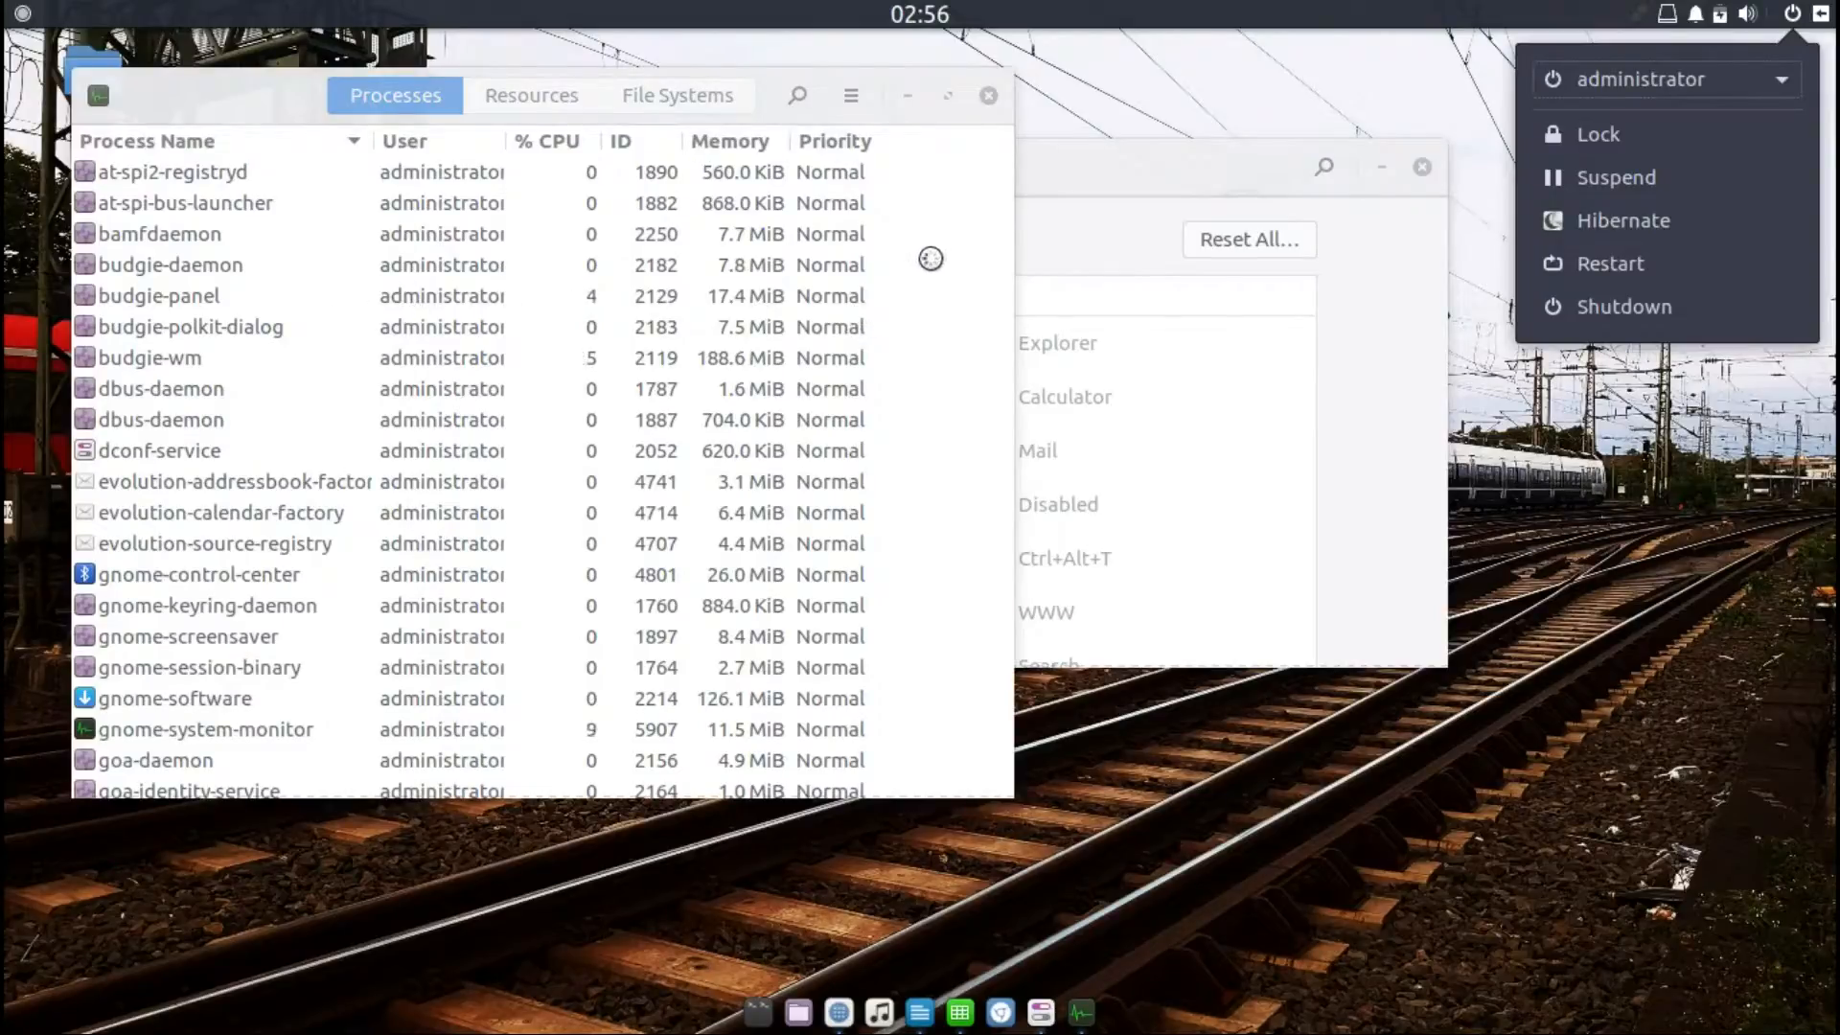
left_click(957, 201)
left_click_drag(1006, 202, 998, 655)
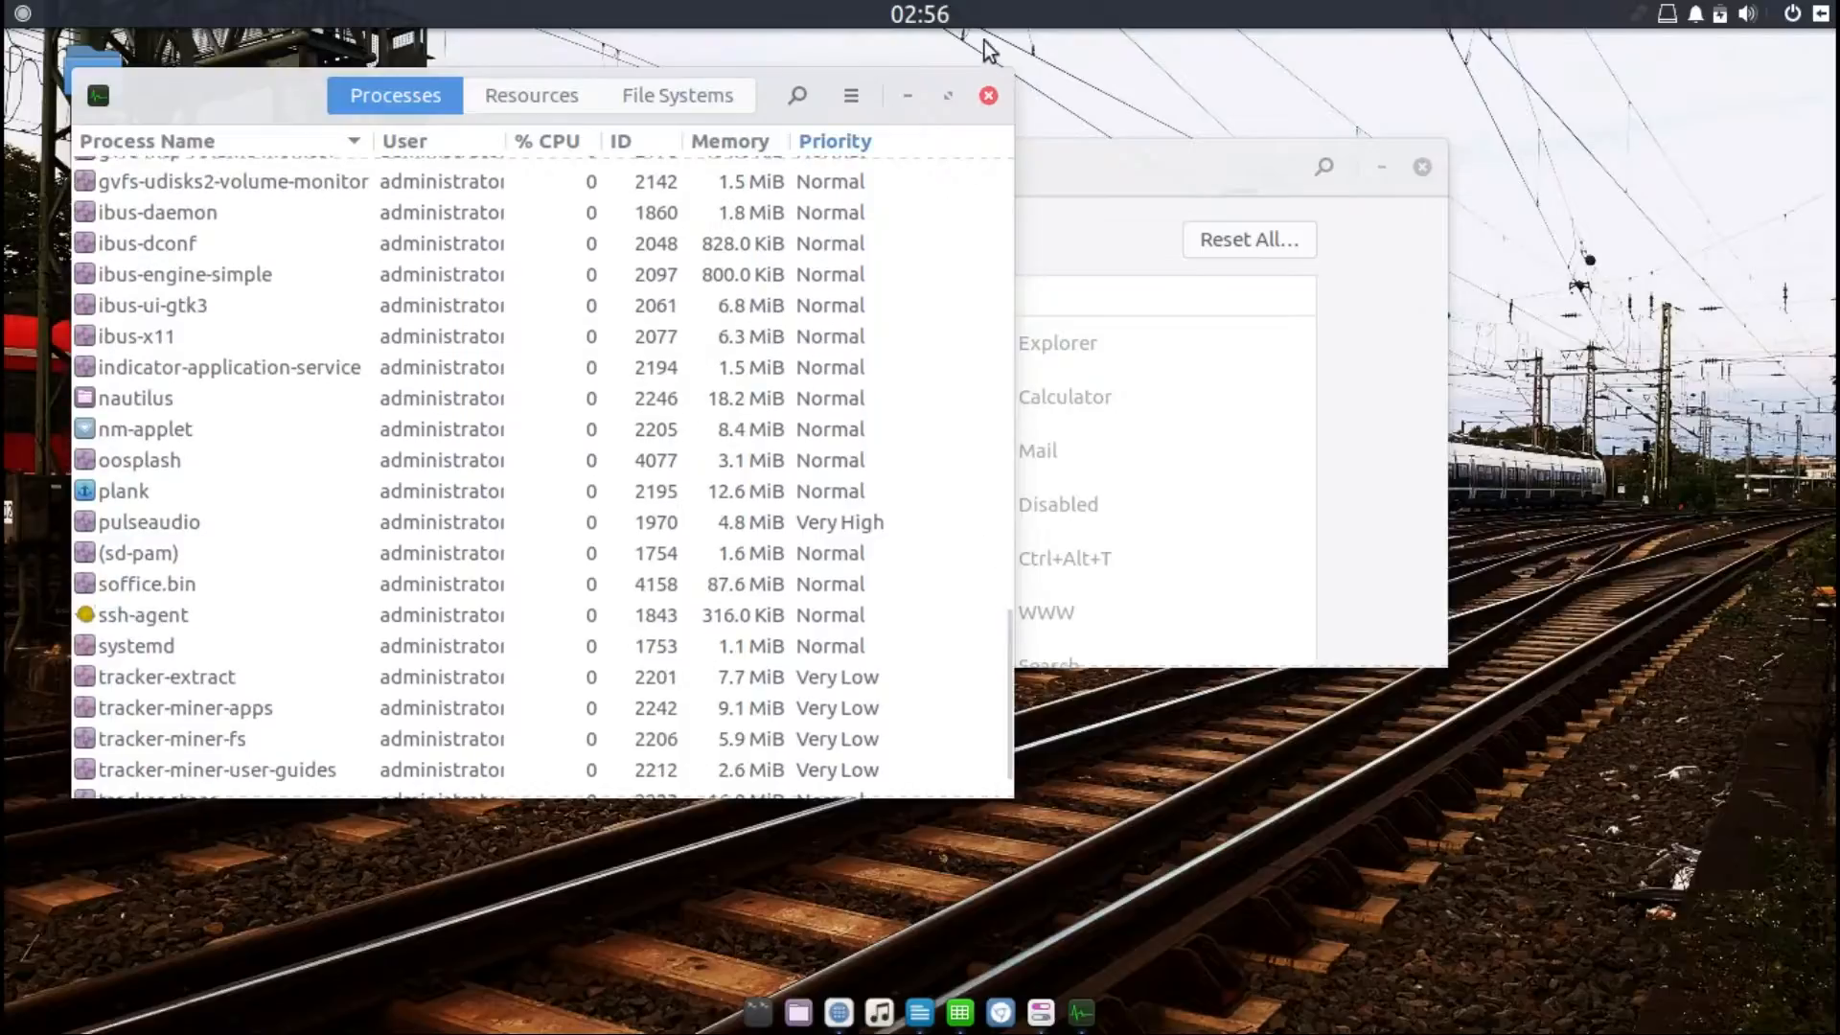
left_click(989, 97)
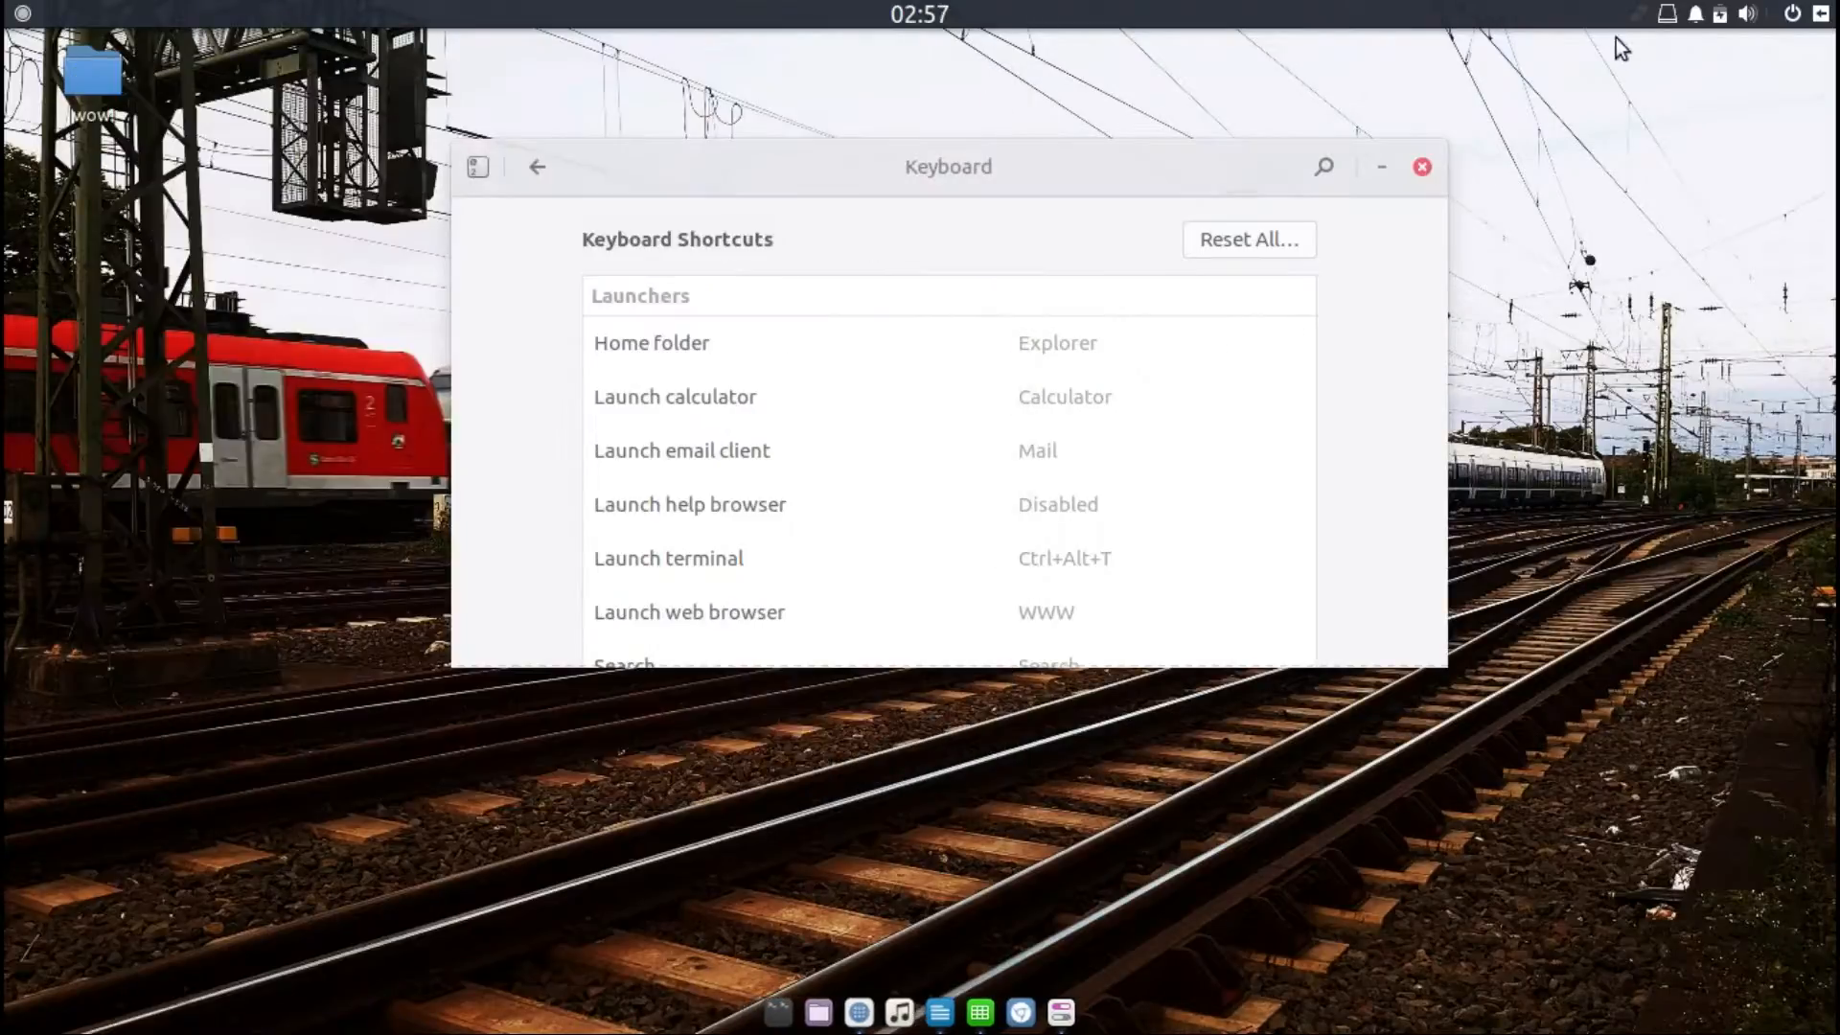
Step: Log out of the administrator session from the power menu, confirming the logout
left_click(1790, 16)
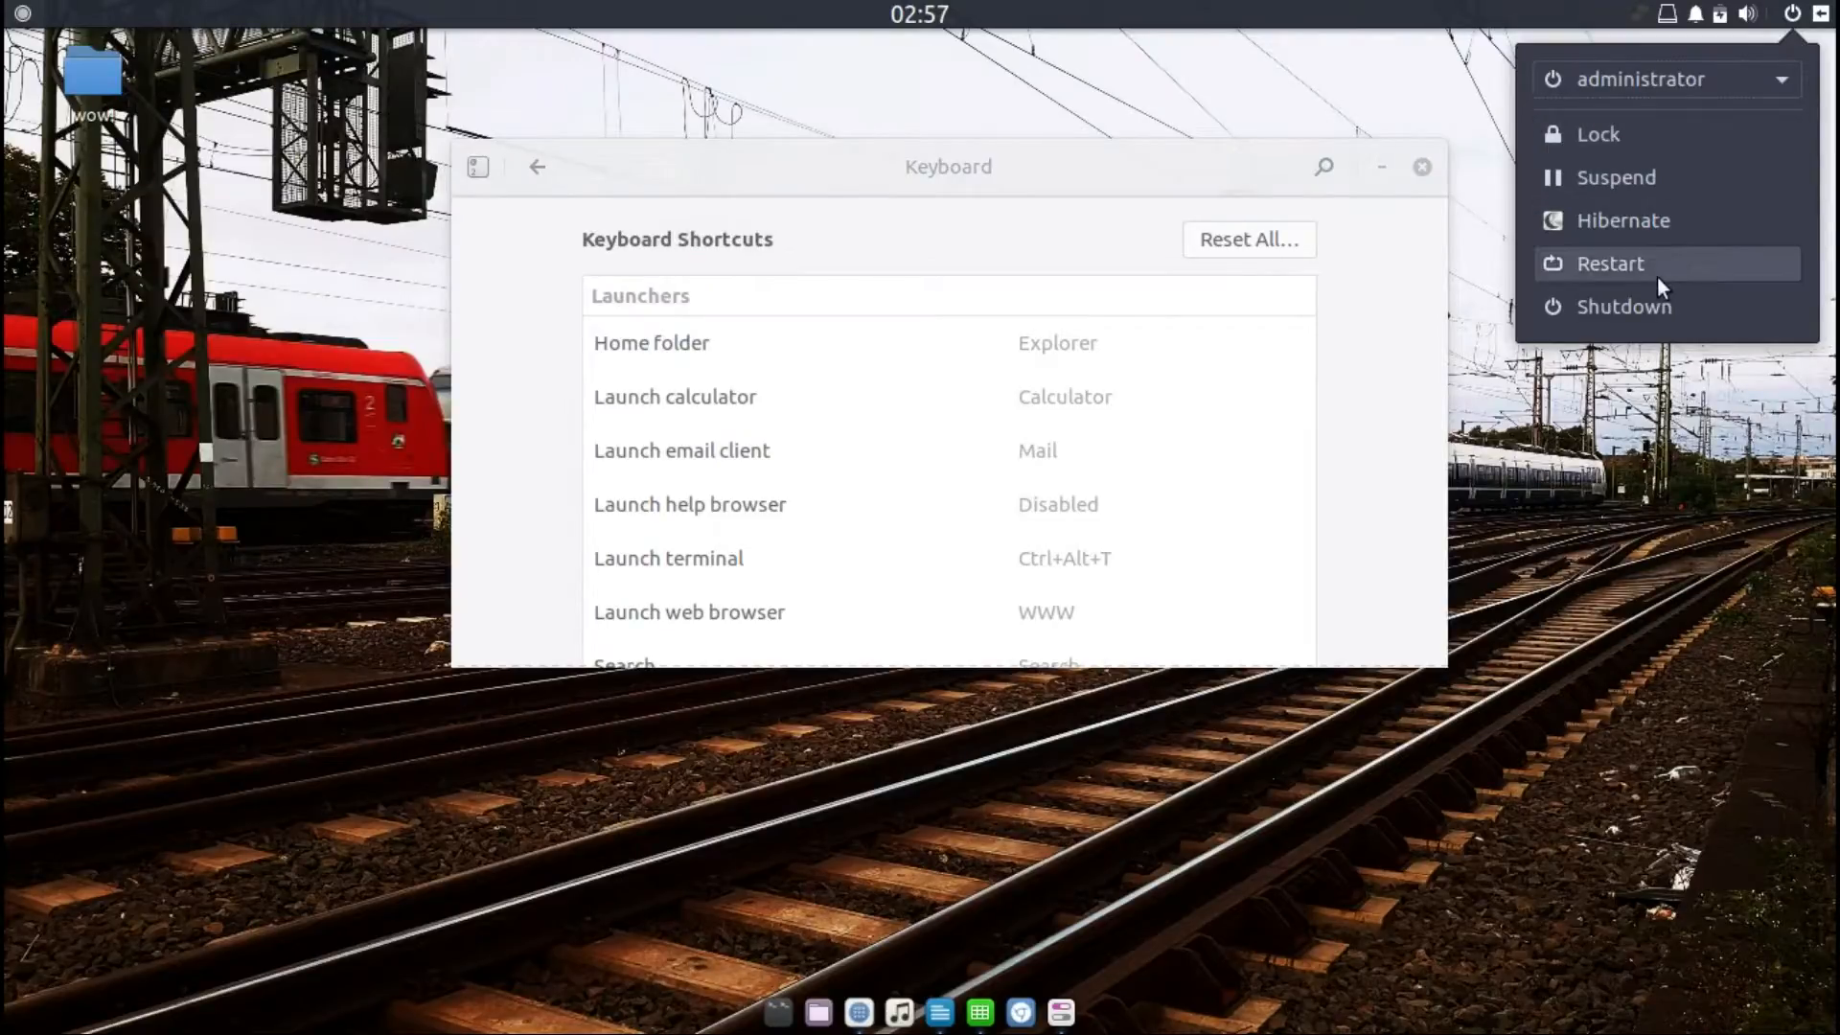
left_click(1773, 77)
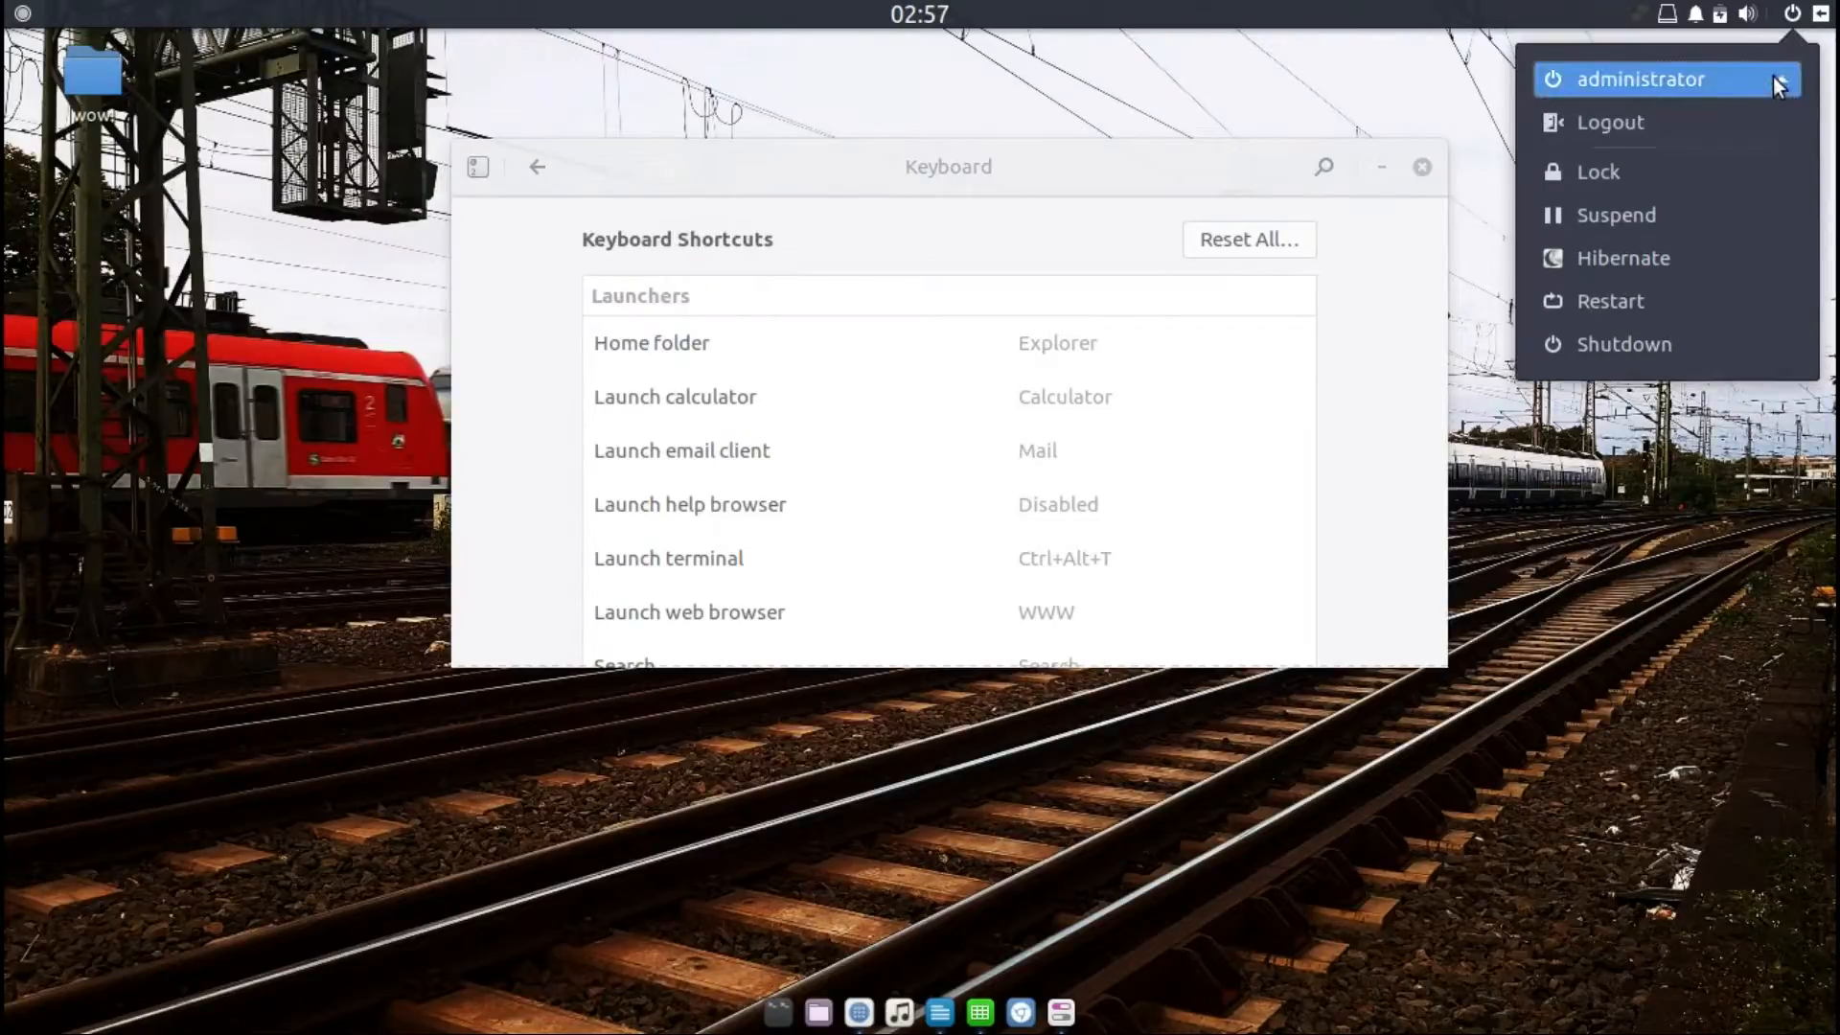
left_click(1698, 123)
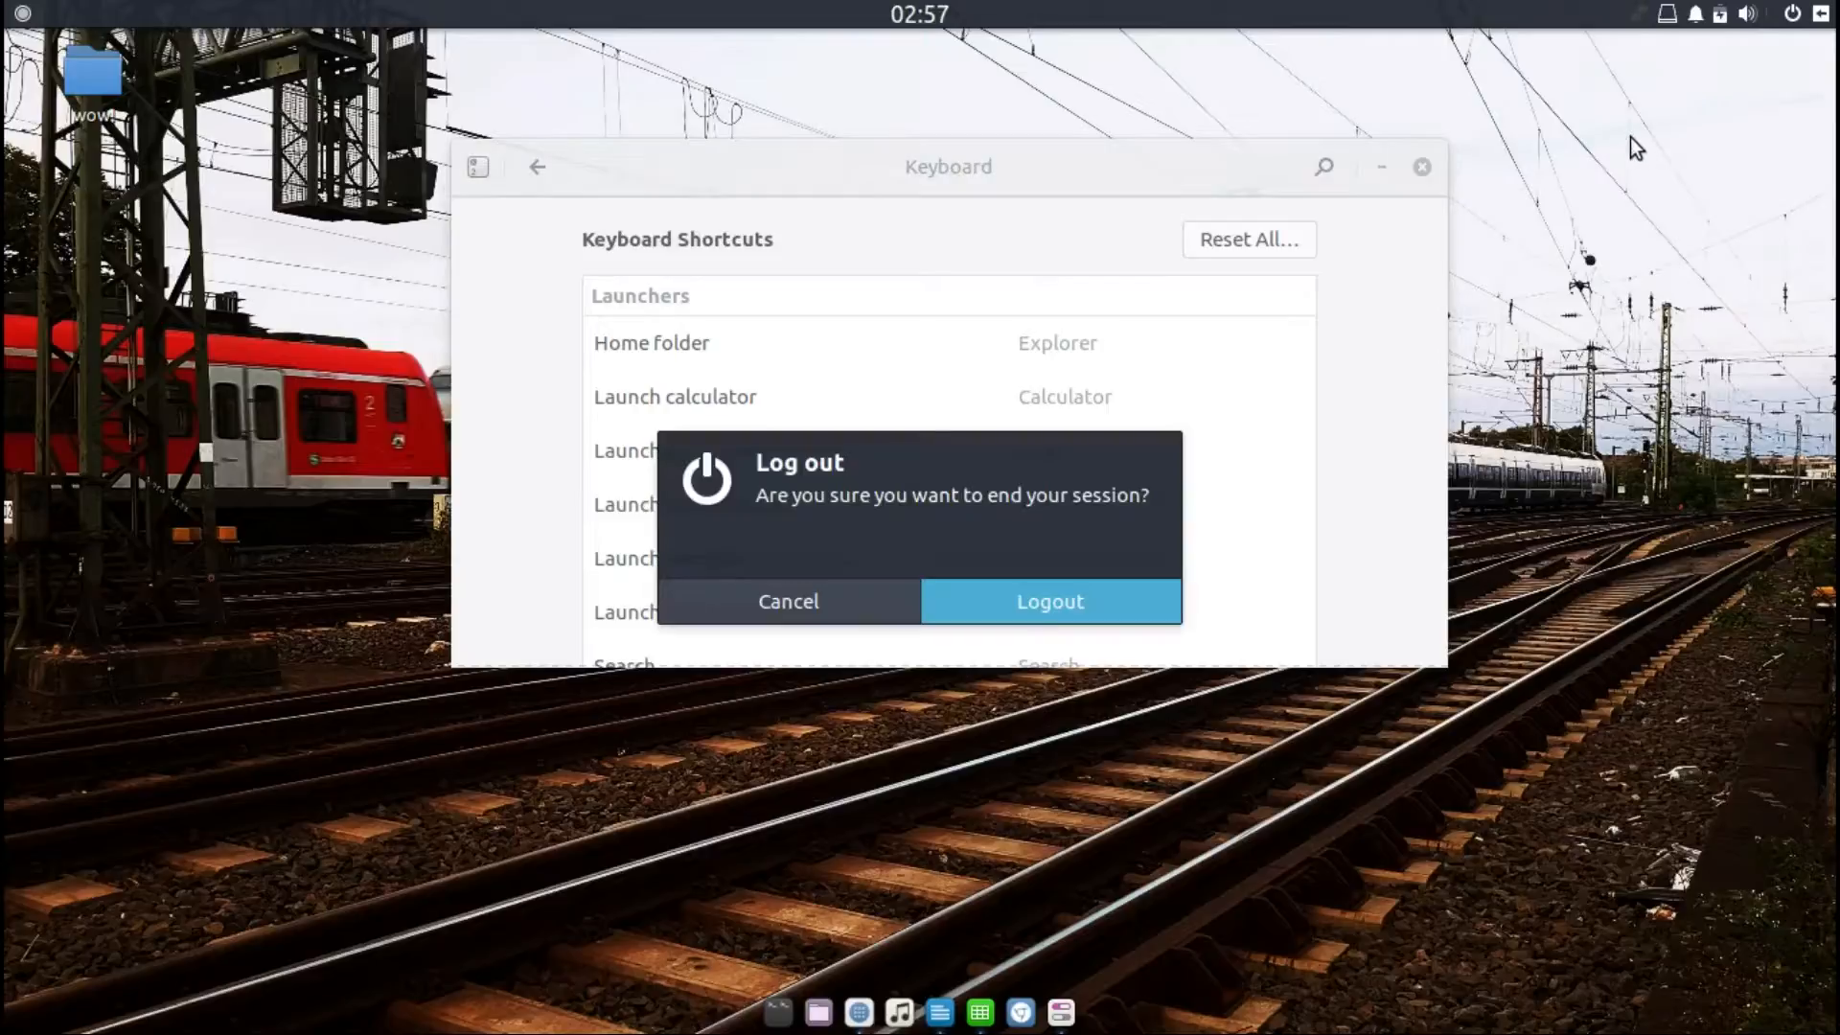
left_click(1061, 591)
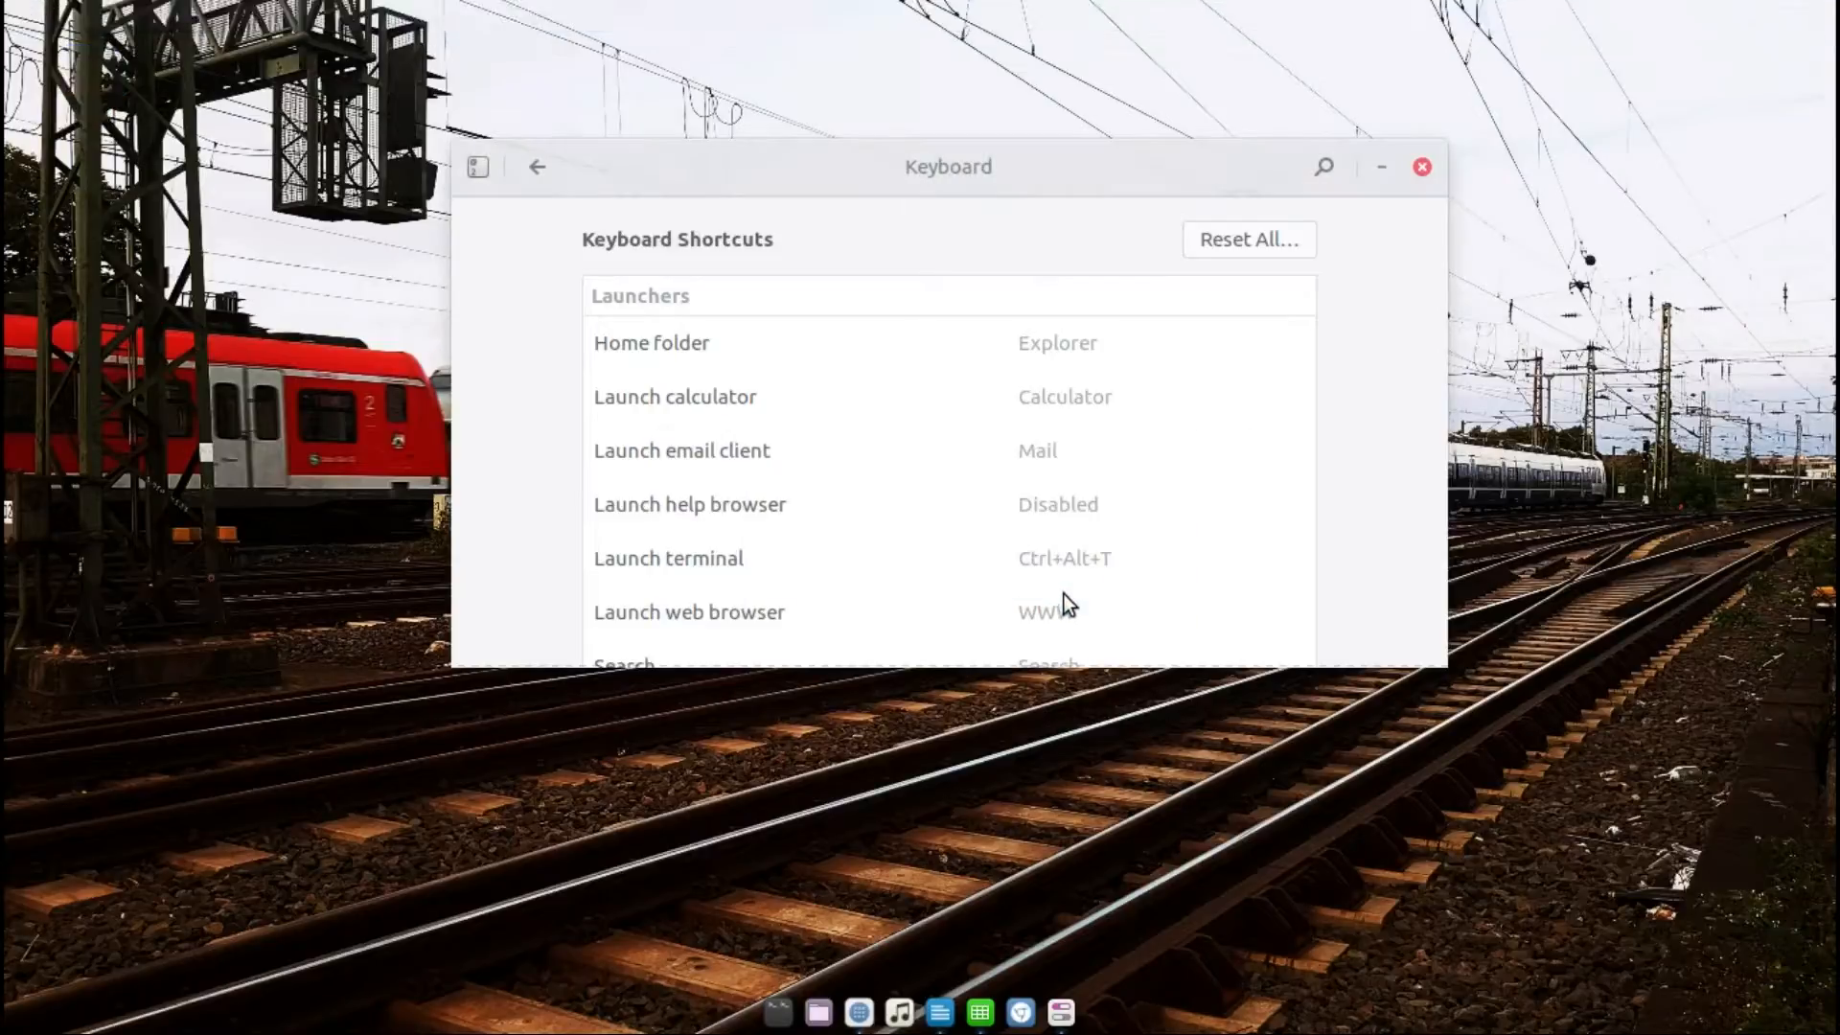
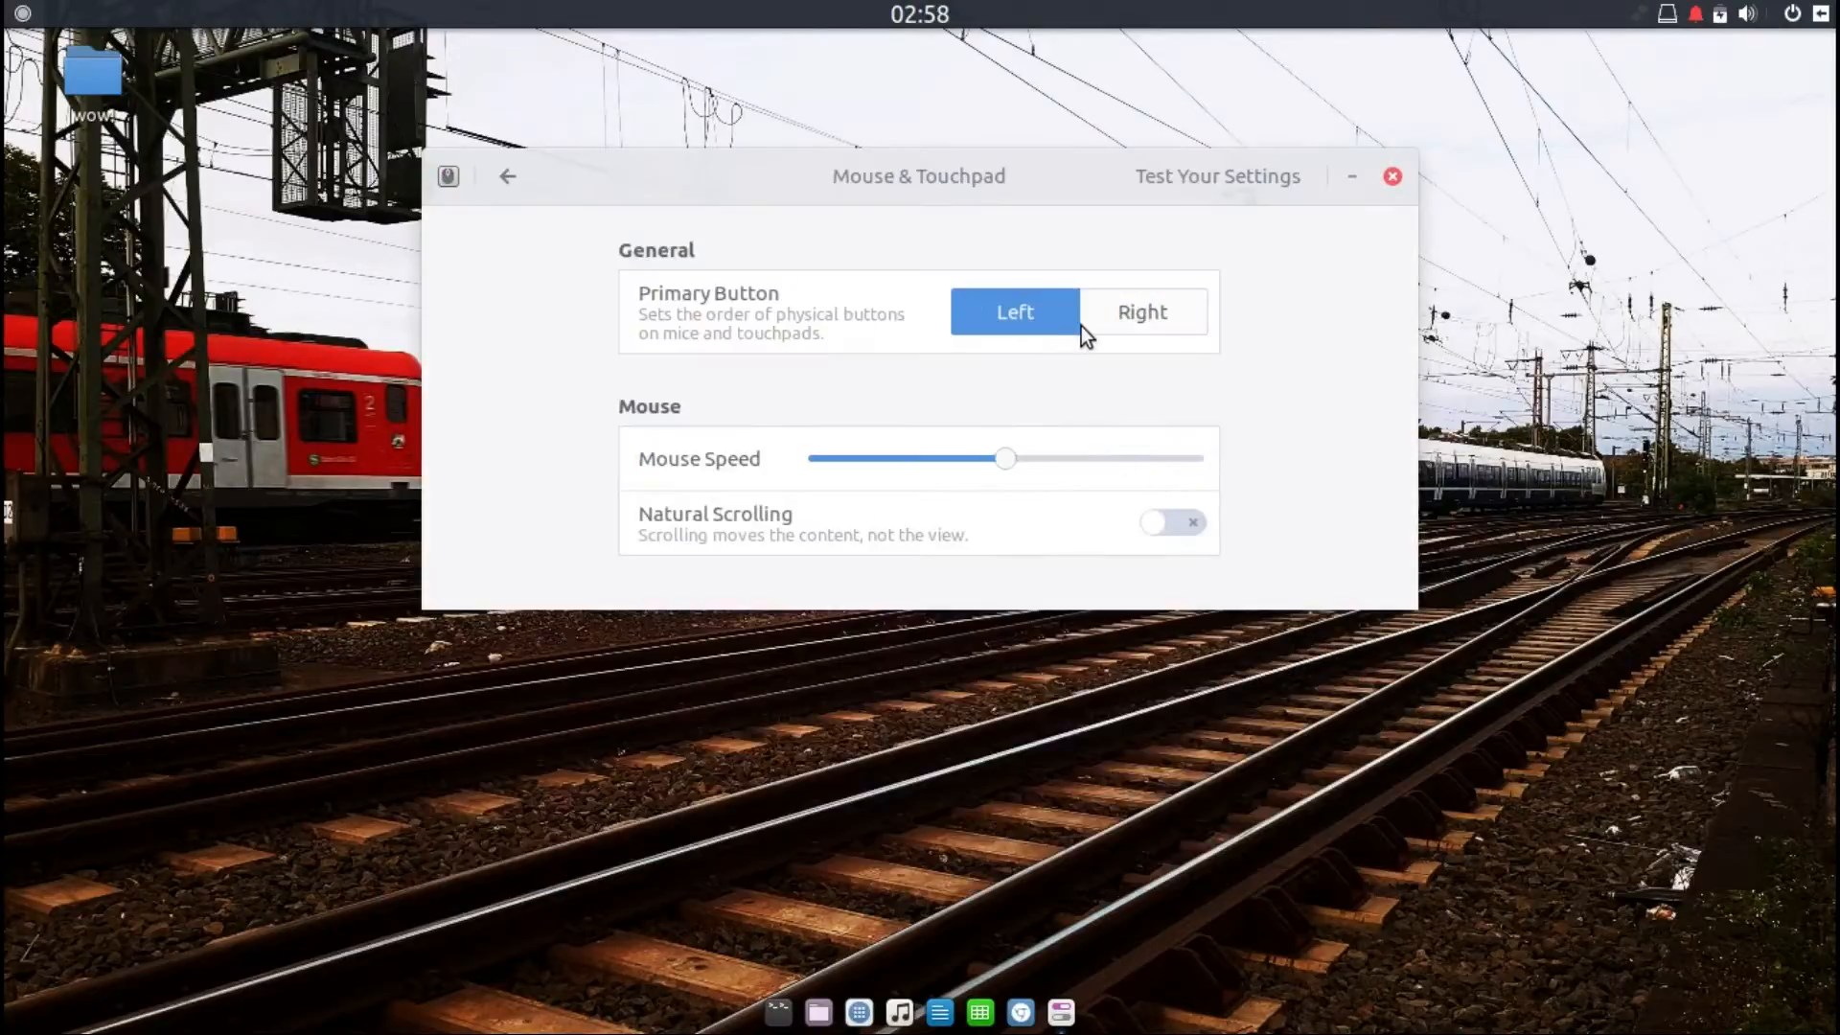
Step: Return to All Settings and open the Network panel to view the wired connection details
left_click(507, 176)
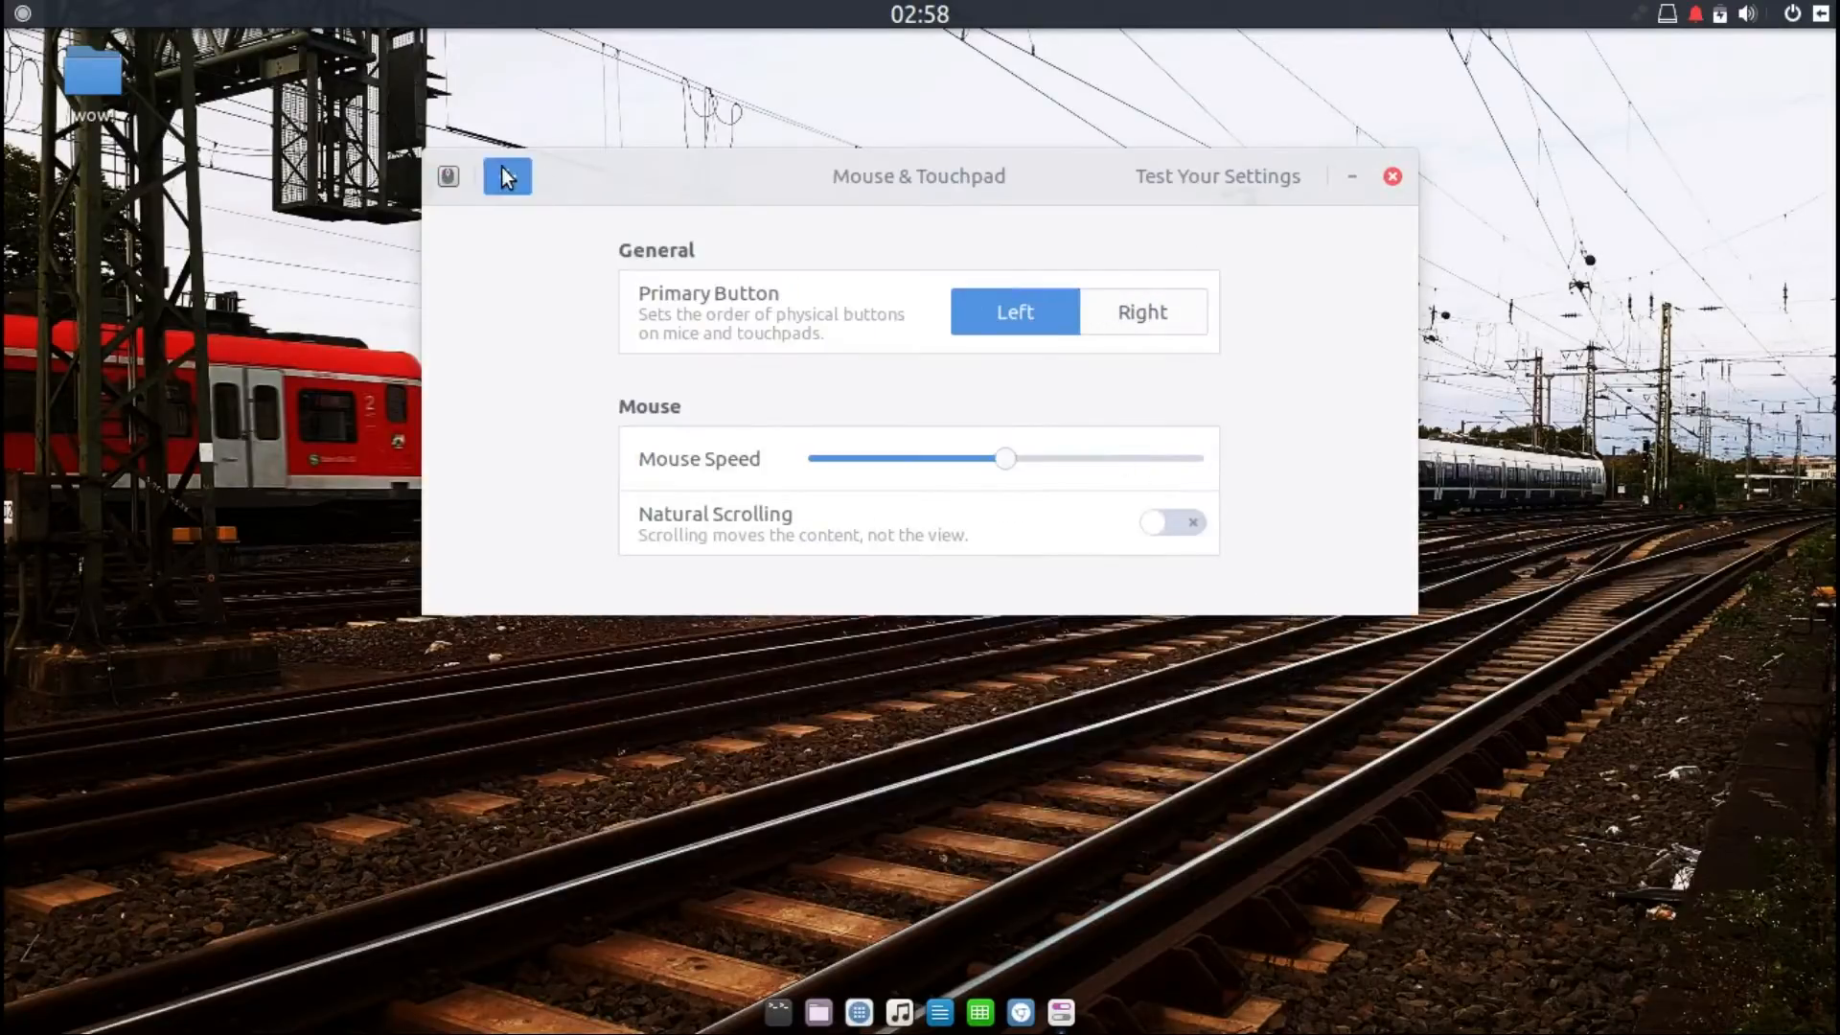
left_click(1309, 462)
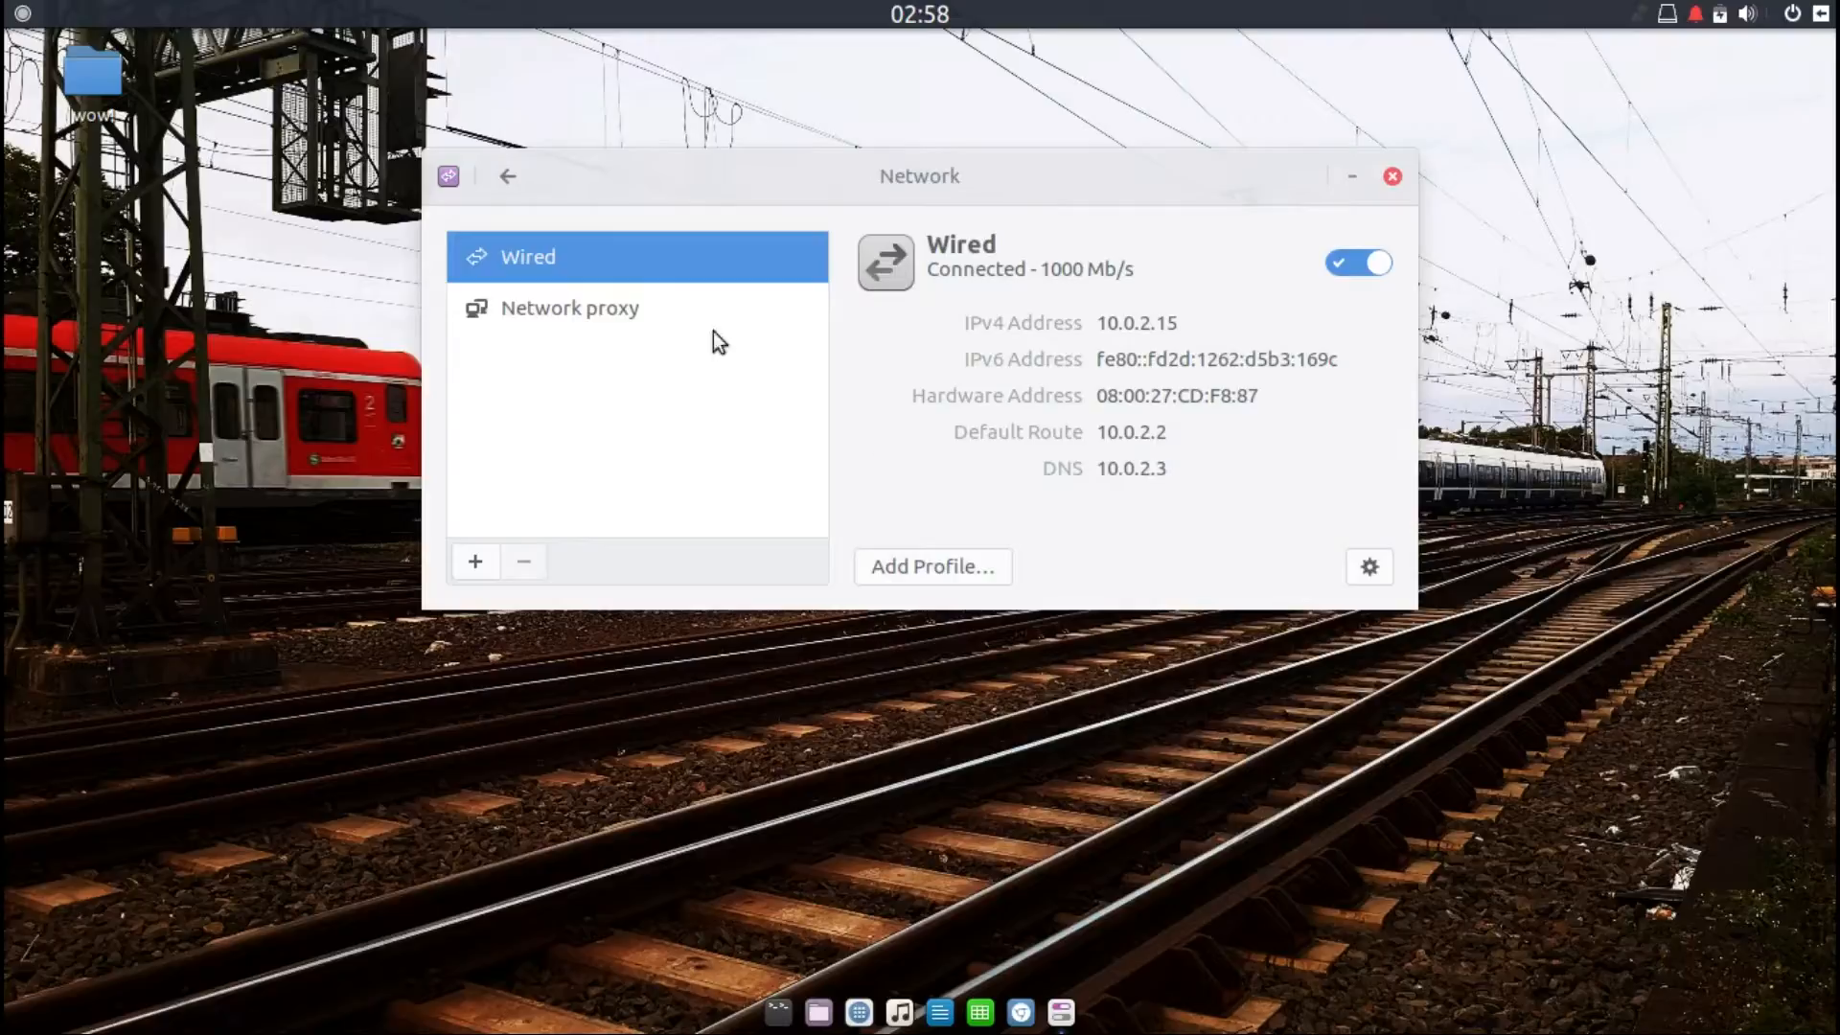
Step: Open Power settings and set the blank screen delay to Never
left_click(505, 175)
left_click(503, 606)
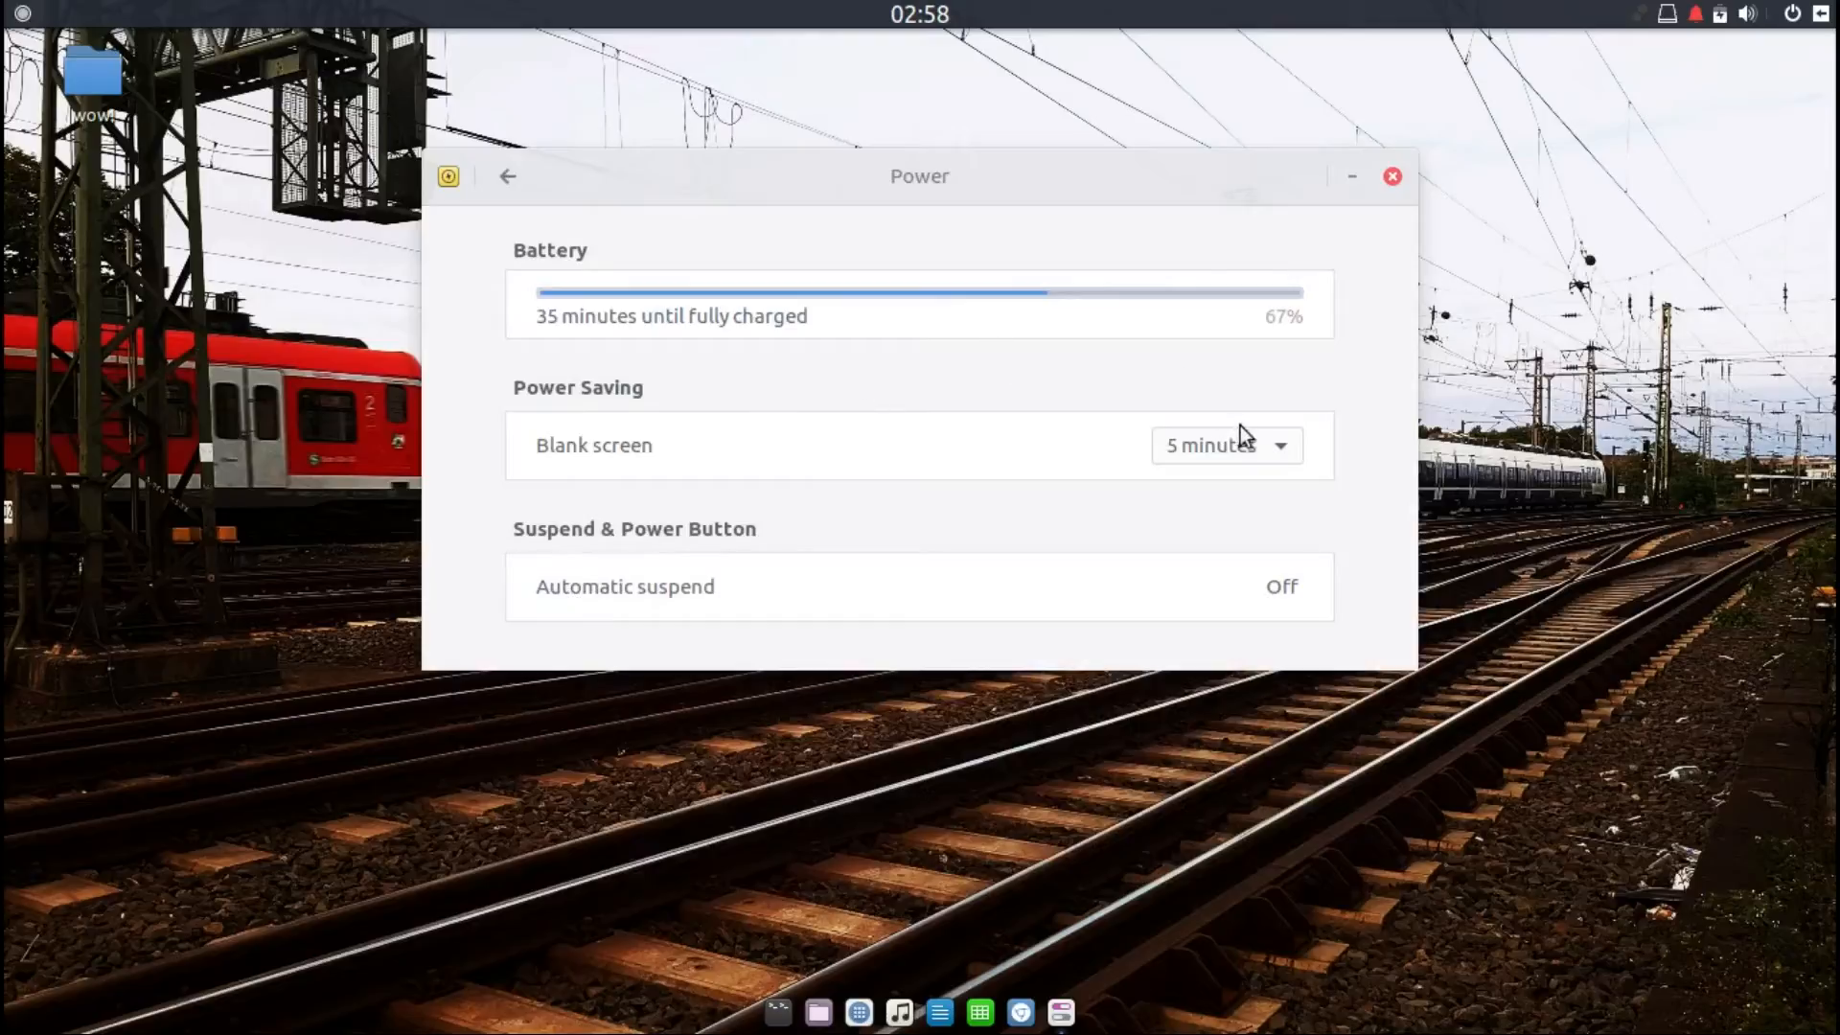
left_click(1243, 441)
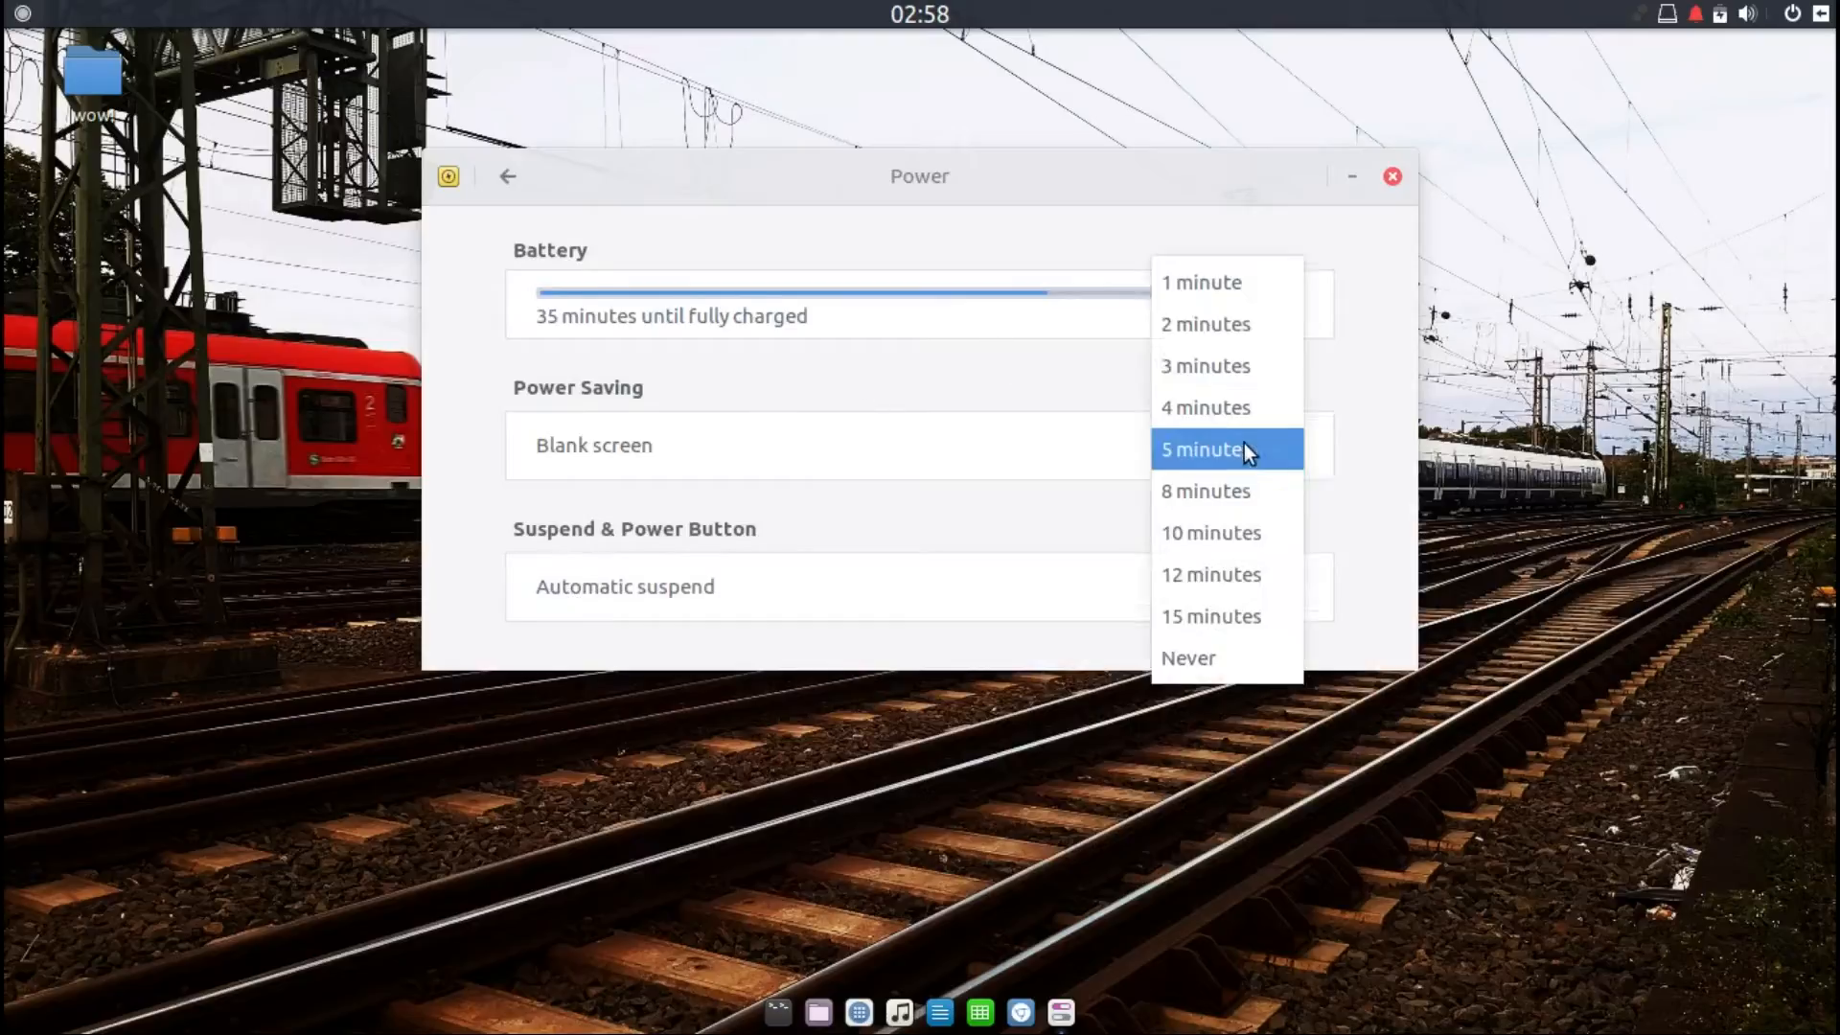
left_click(1221, 640)
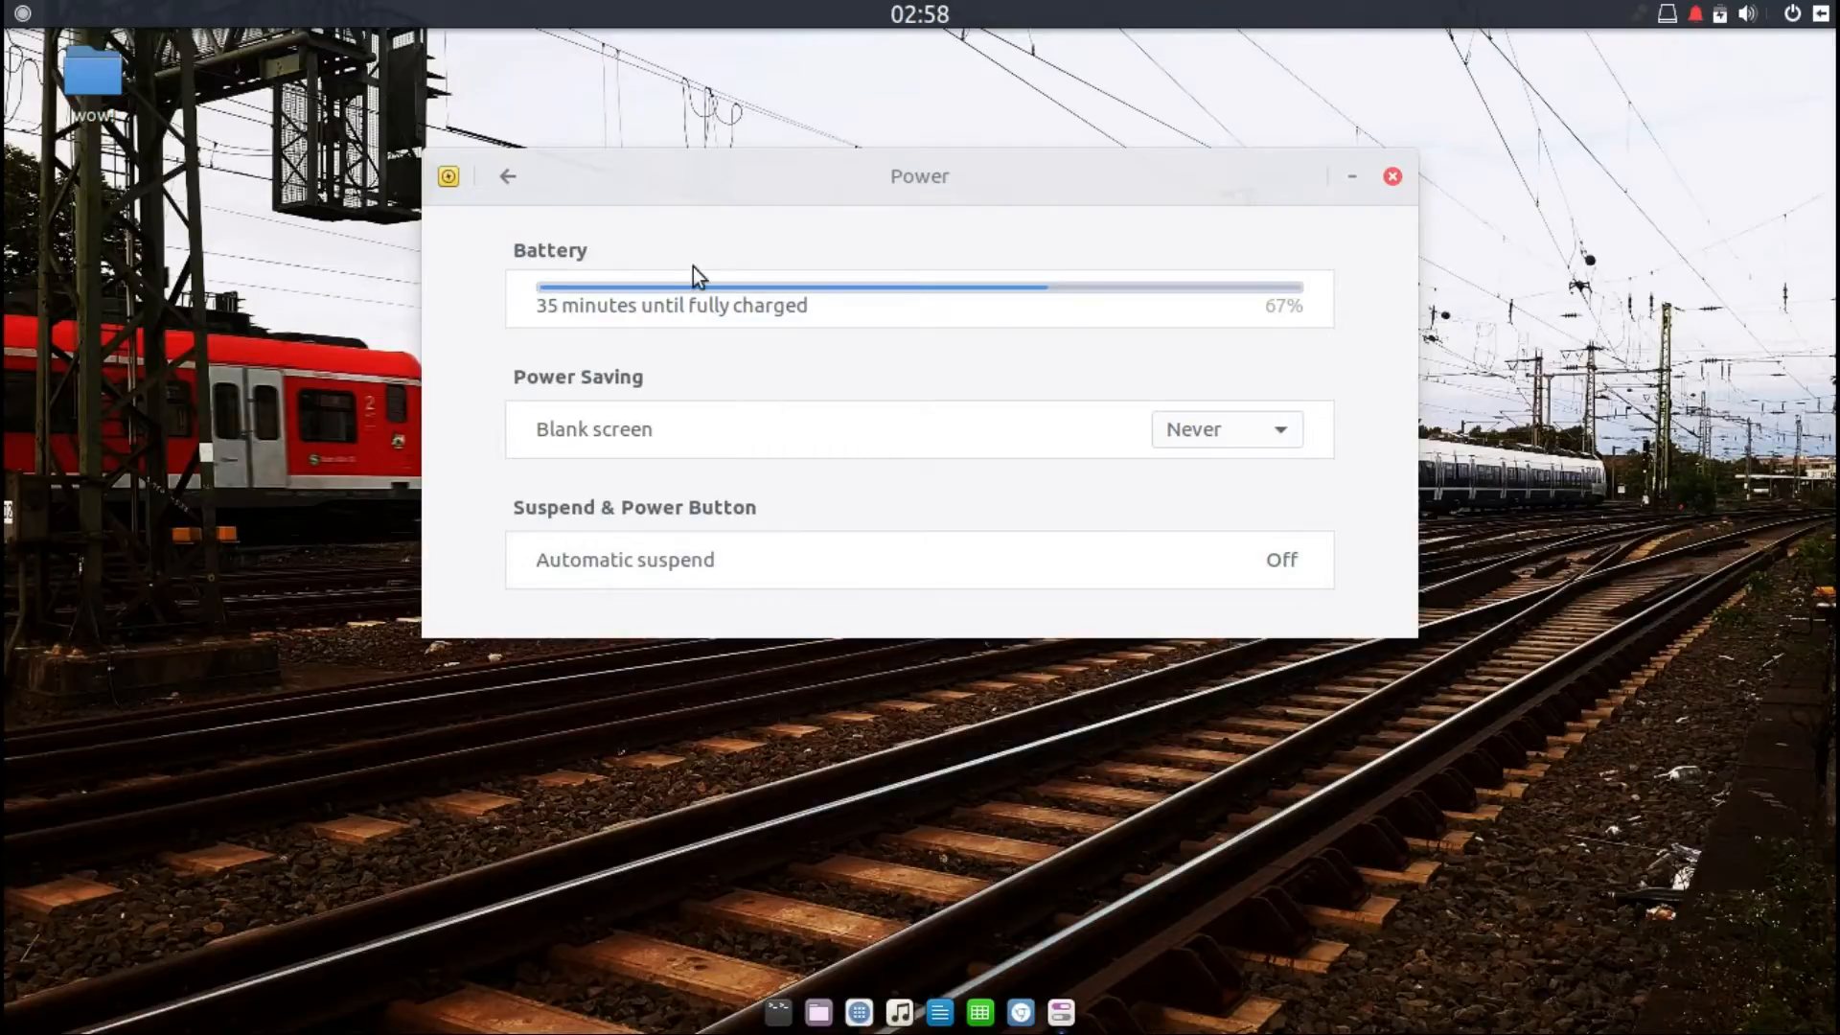
Step: Open Printers settings and start adding a printer, then cancel the printer search
left_click(508, 176)
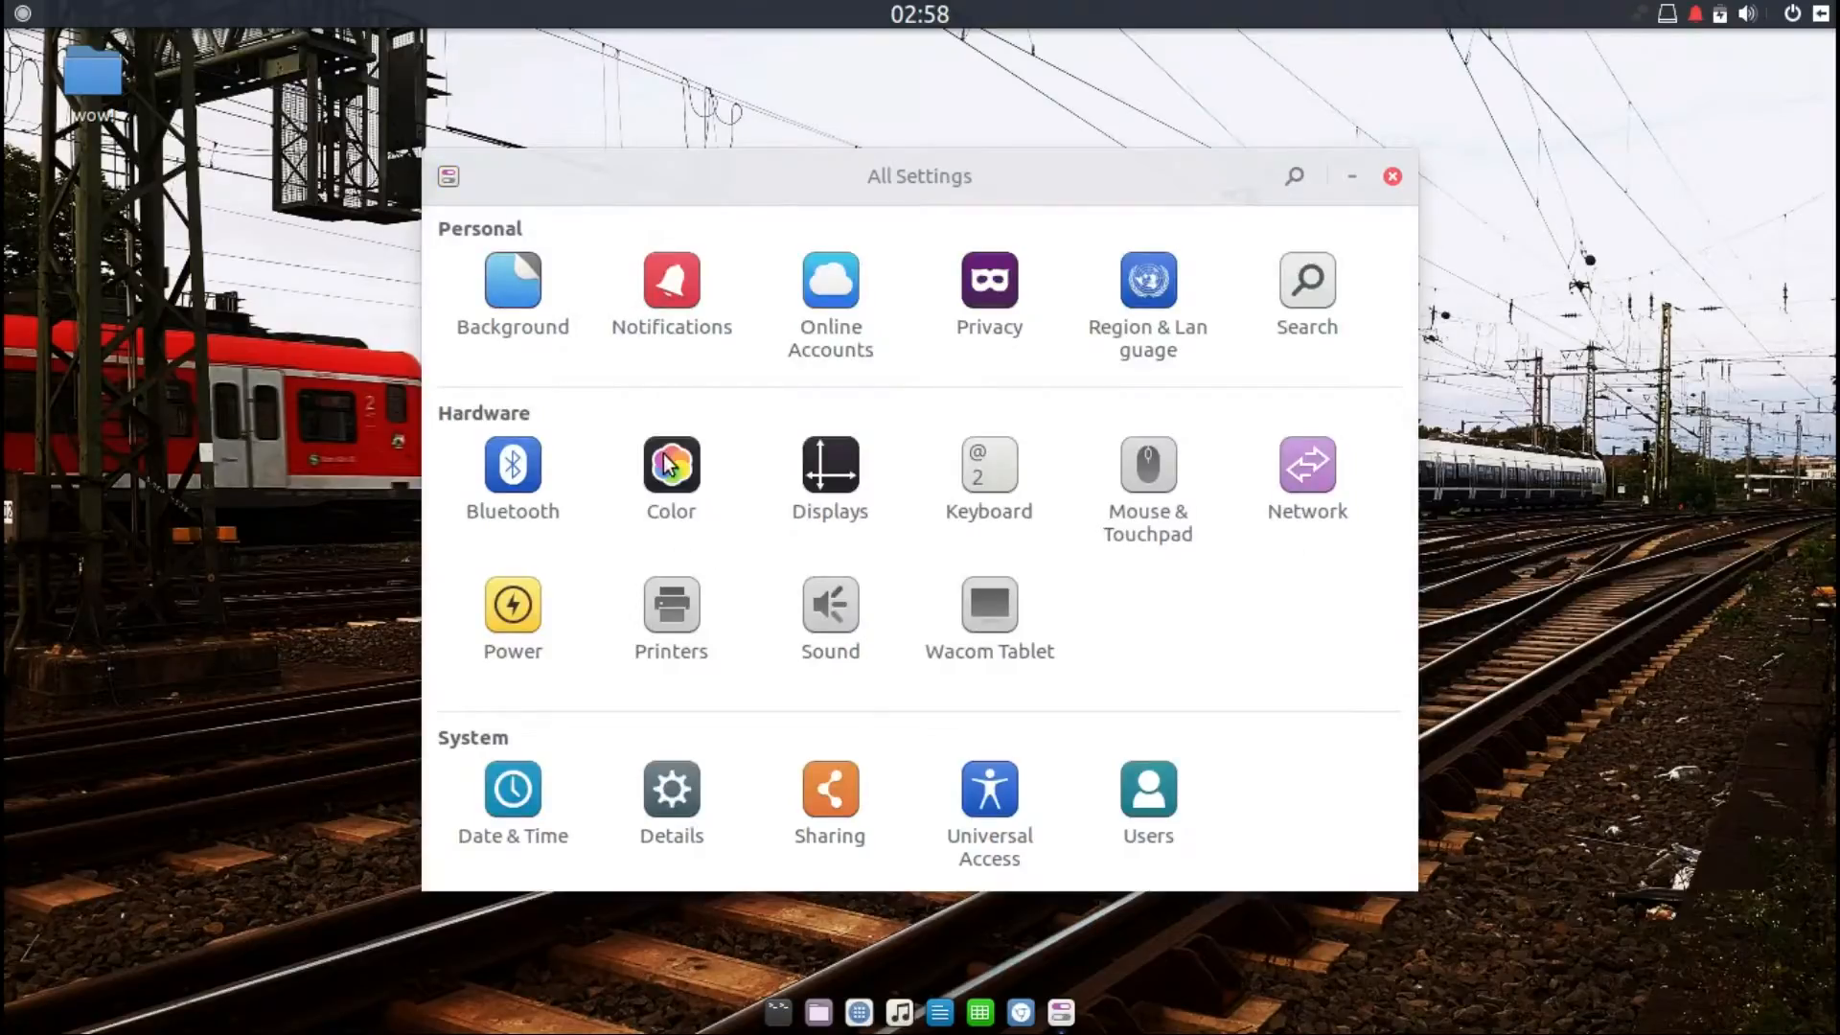
left_click(677, 617)
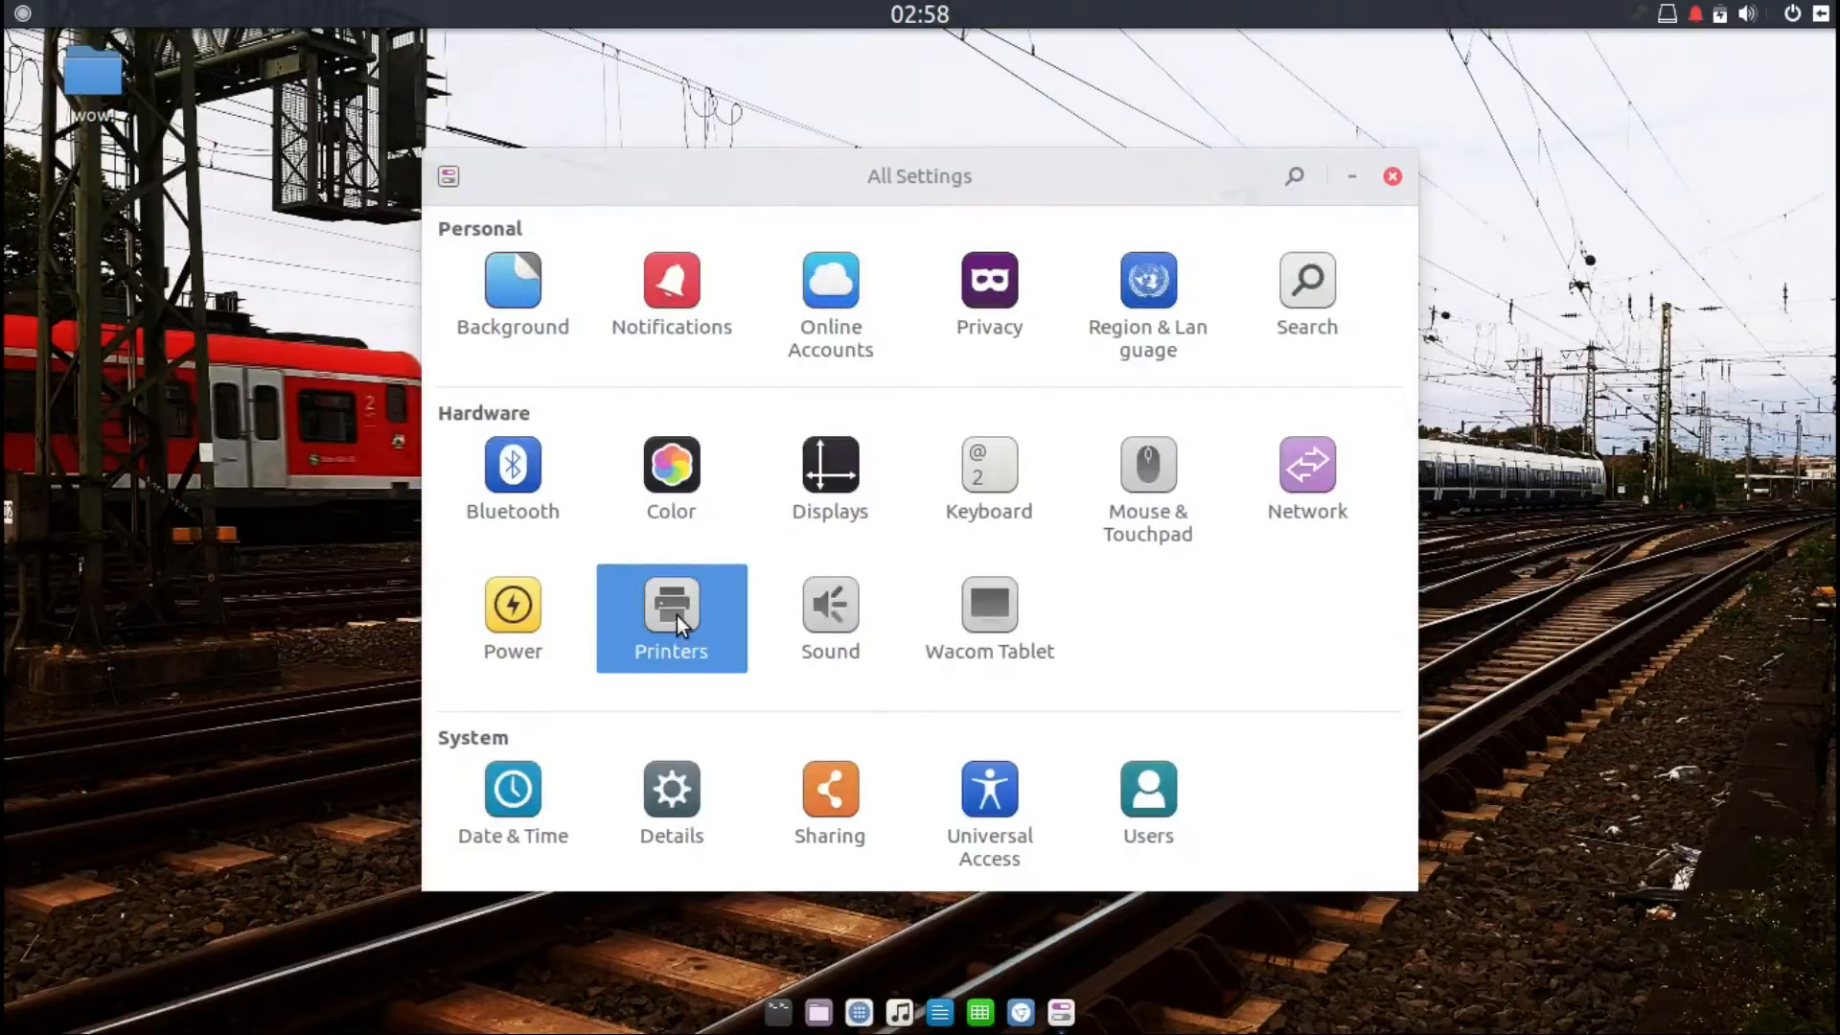
left_click(878, 624)
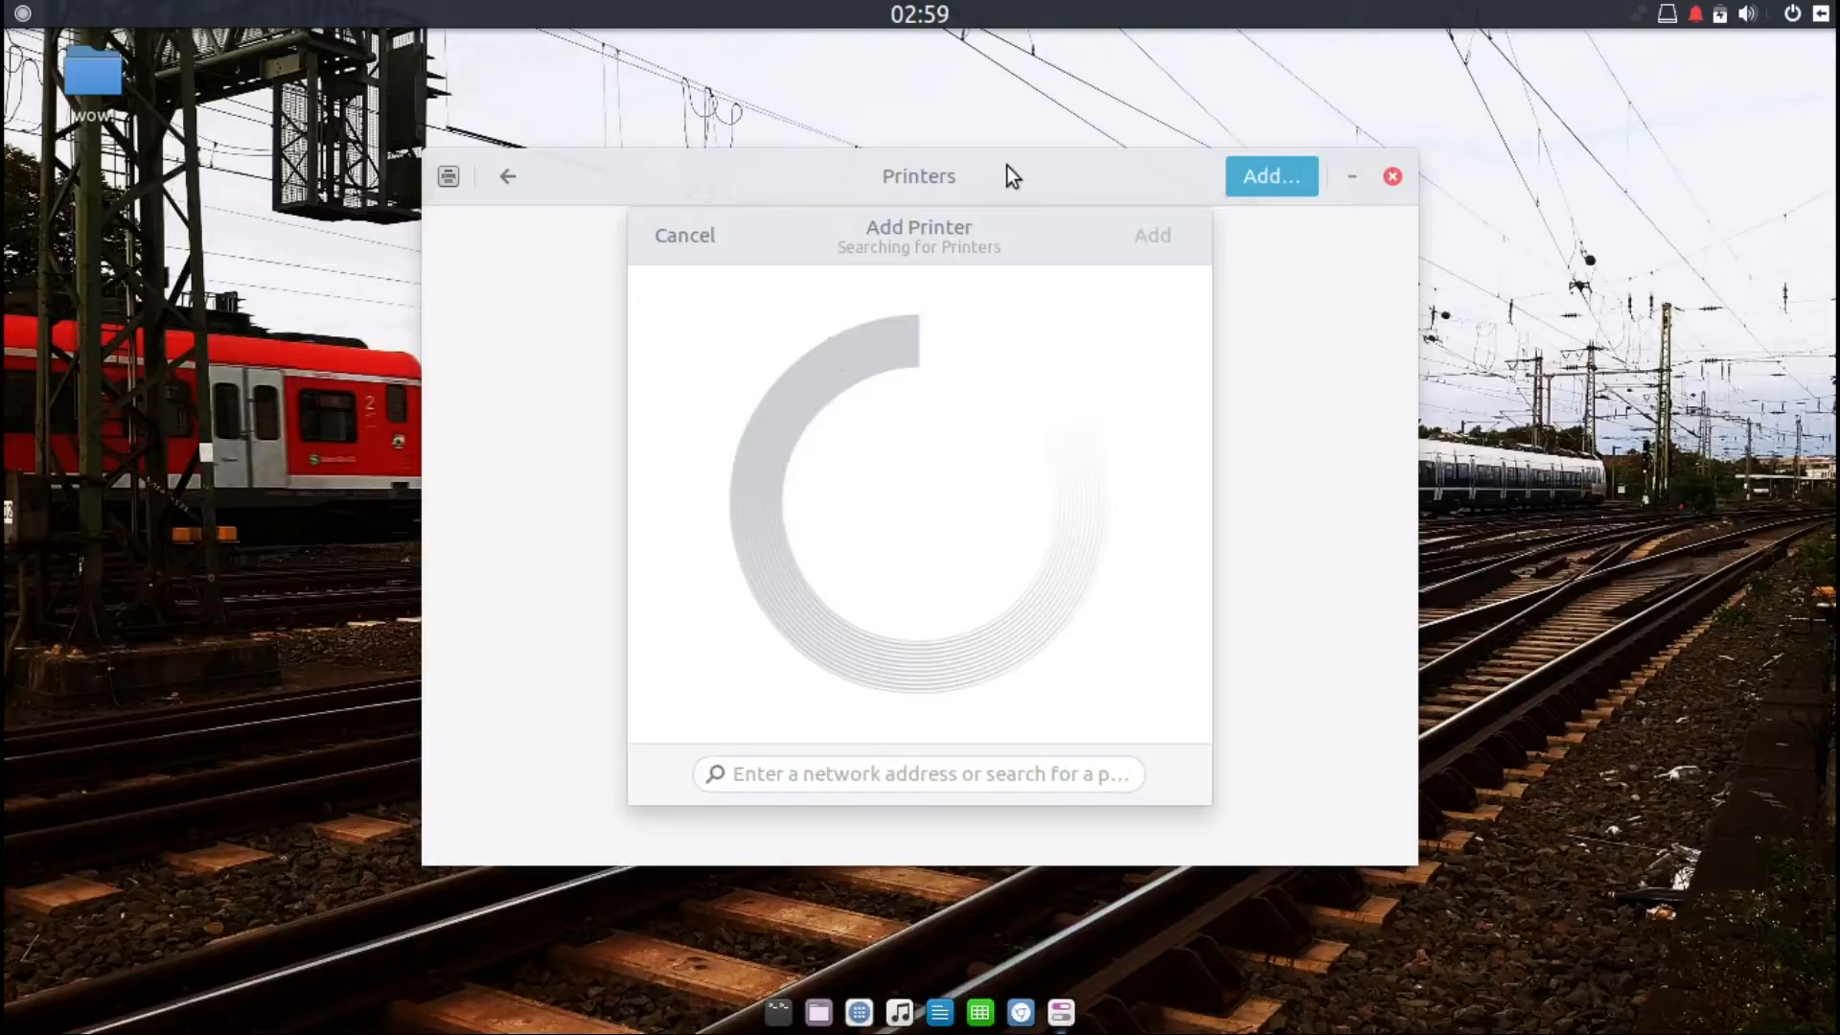
left_click_drag(971, 233, 929, 263)
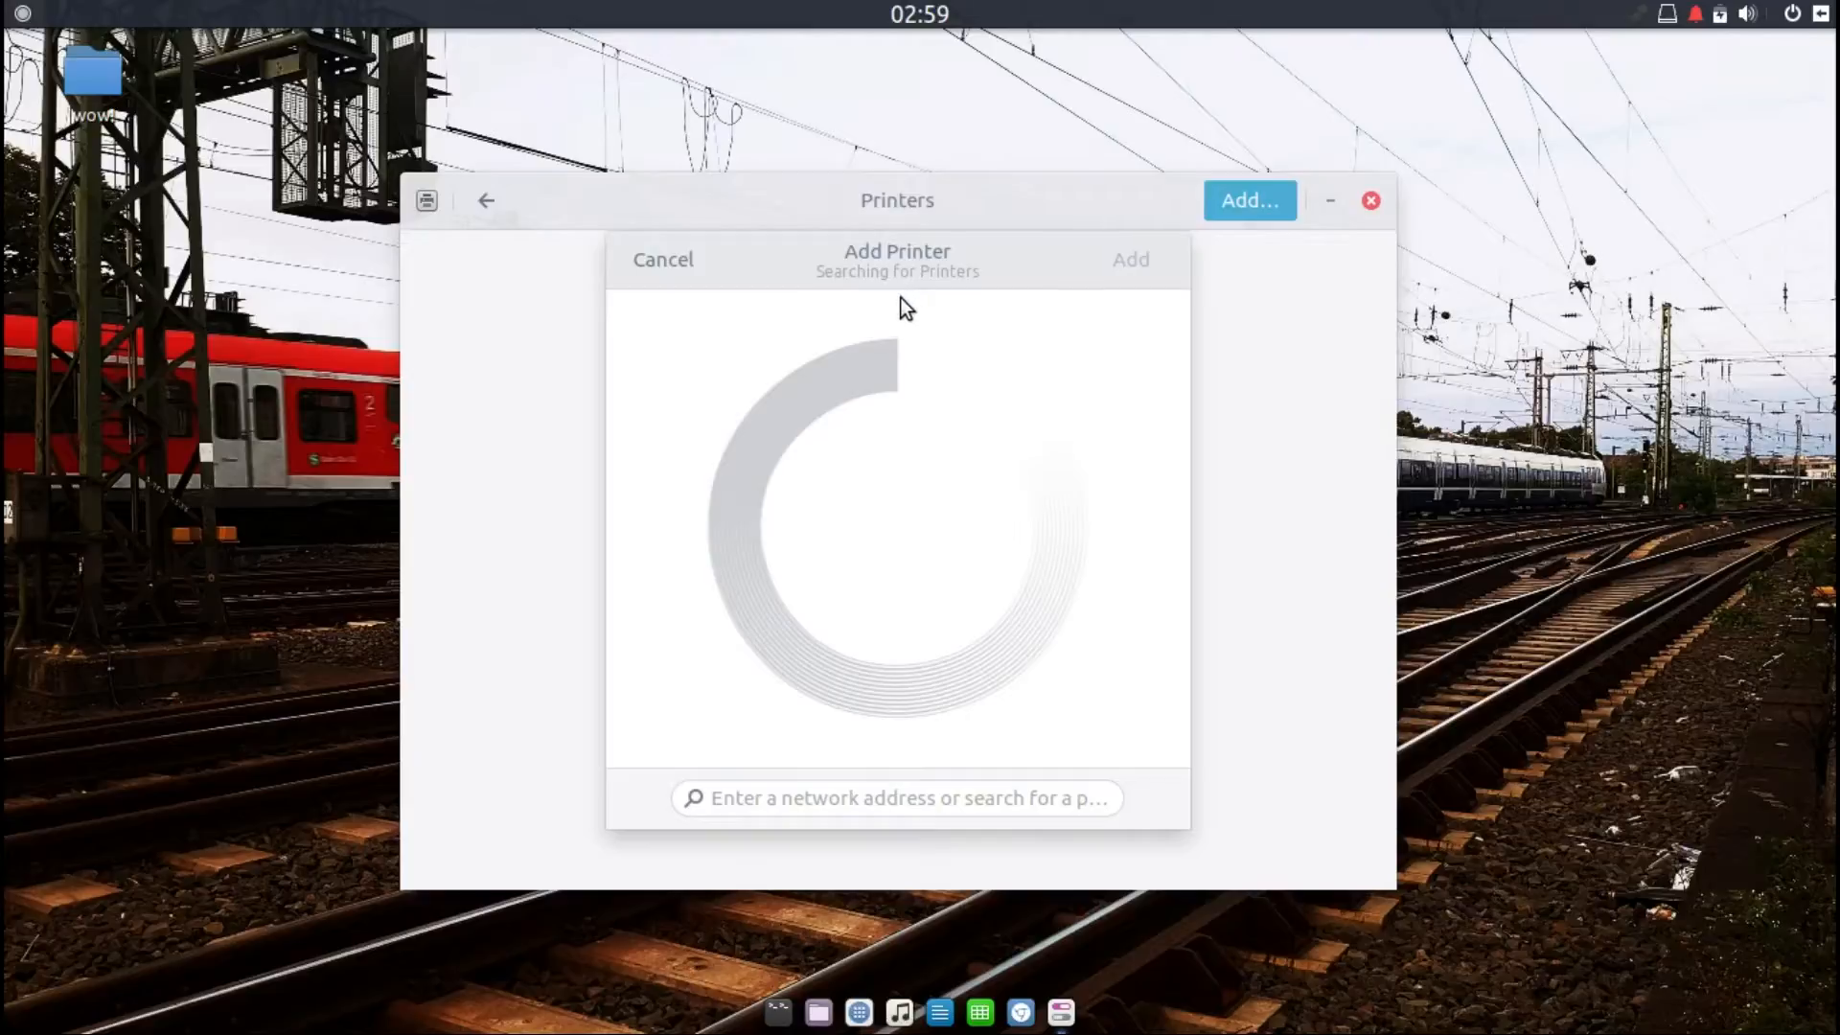
left_click_drag(911, 274, 939, 280)
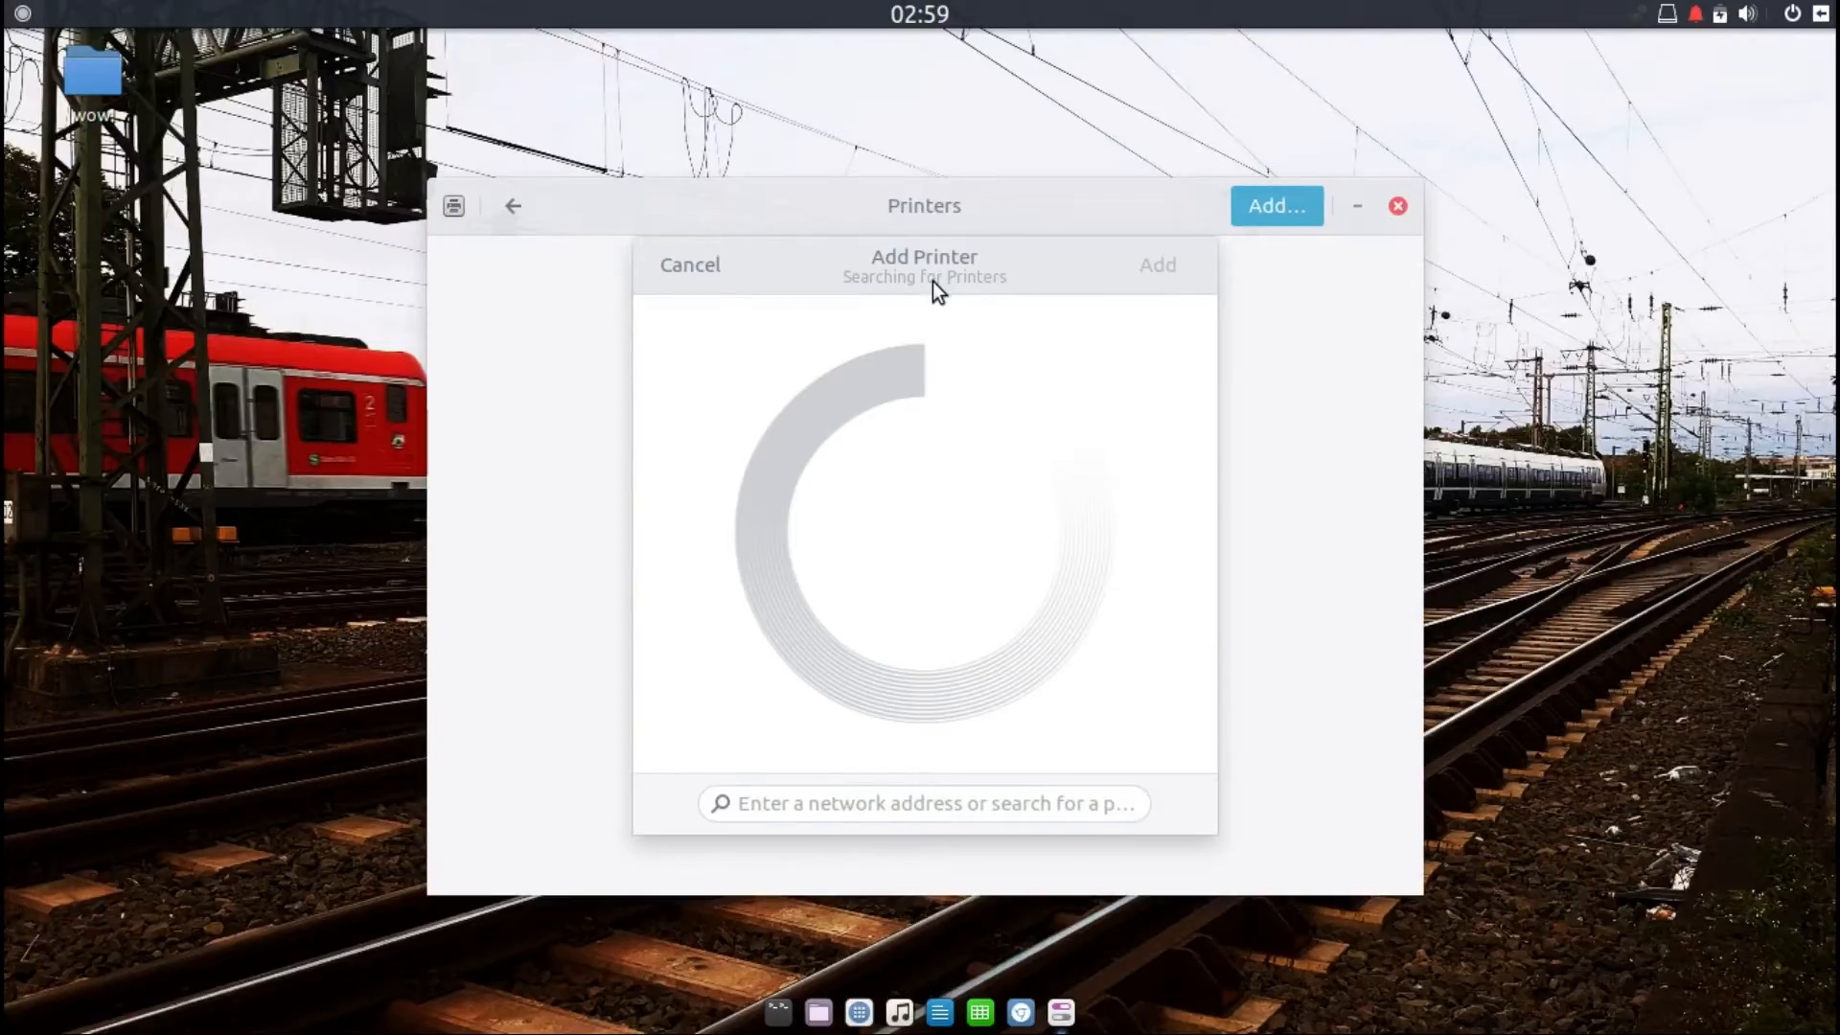
left_click(698, 269)
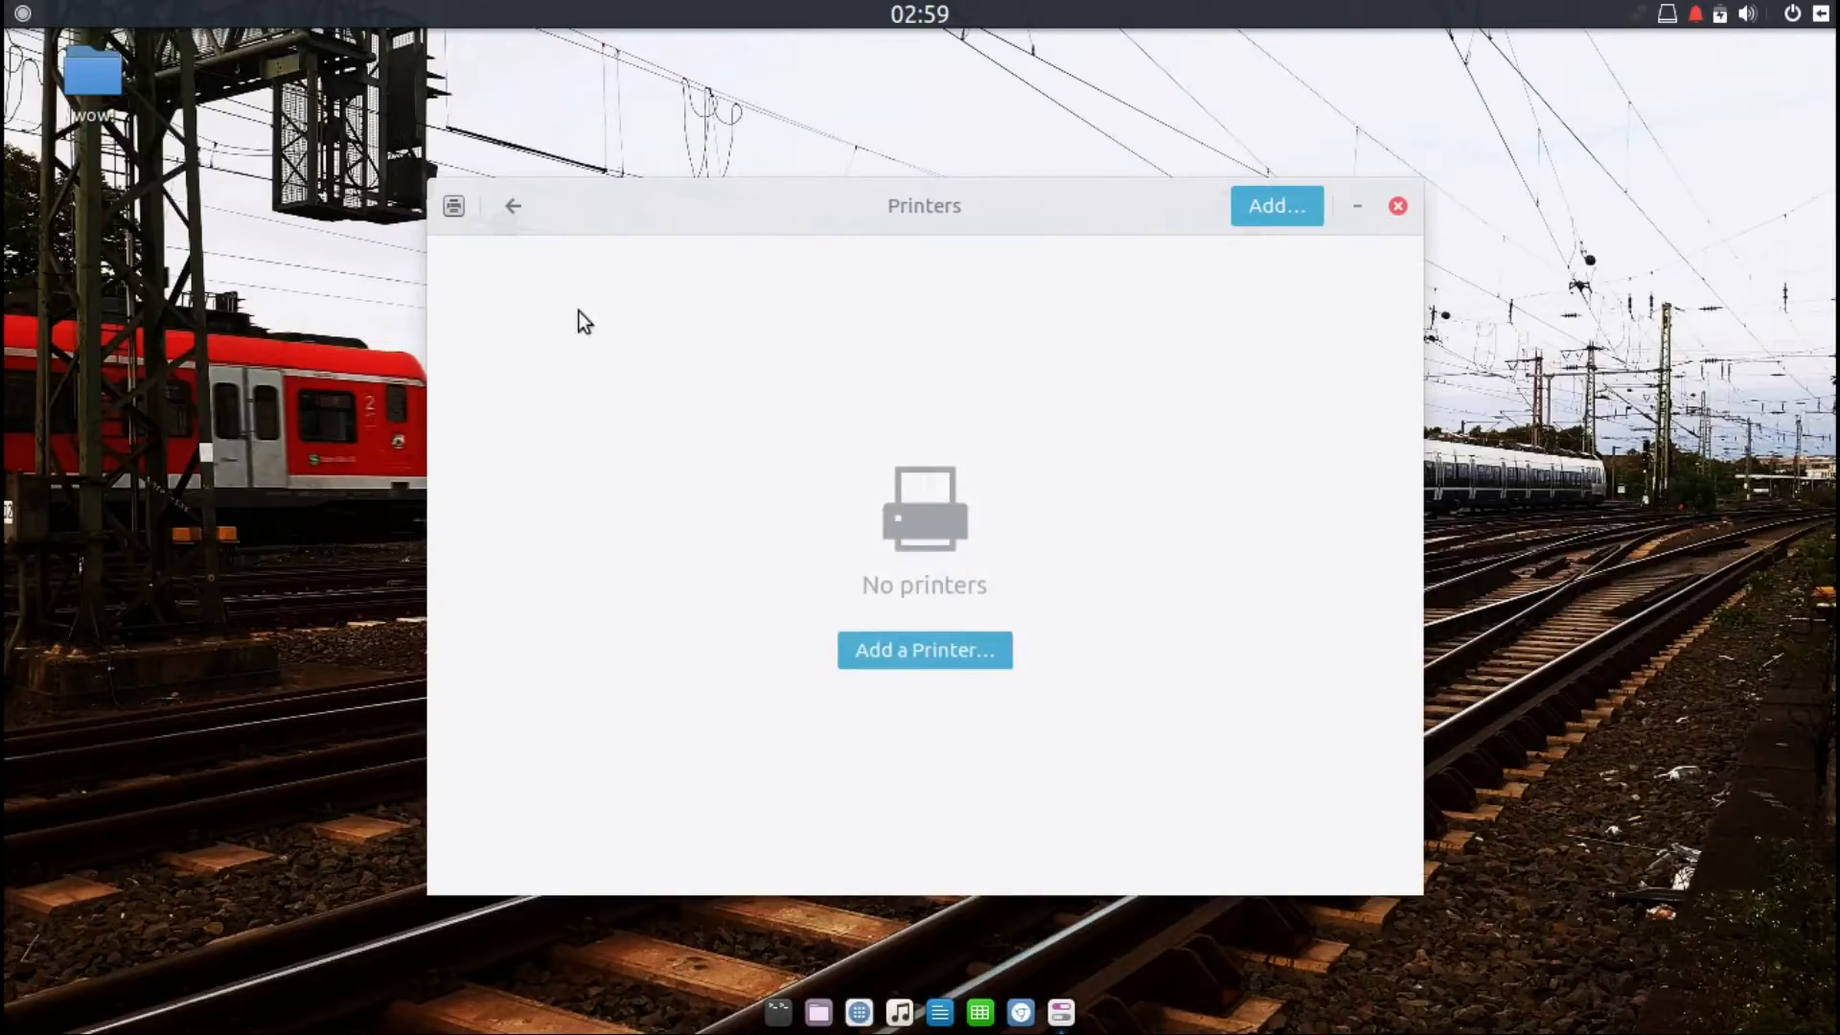
Step: Start another printer search and get back to the All Settings overview
left_click(956, 656)
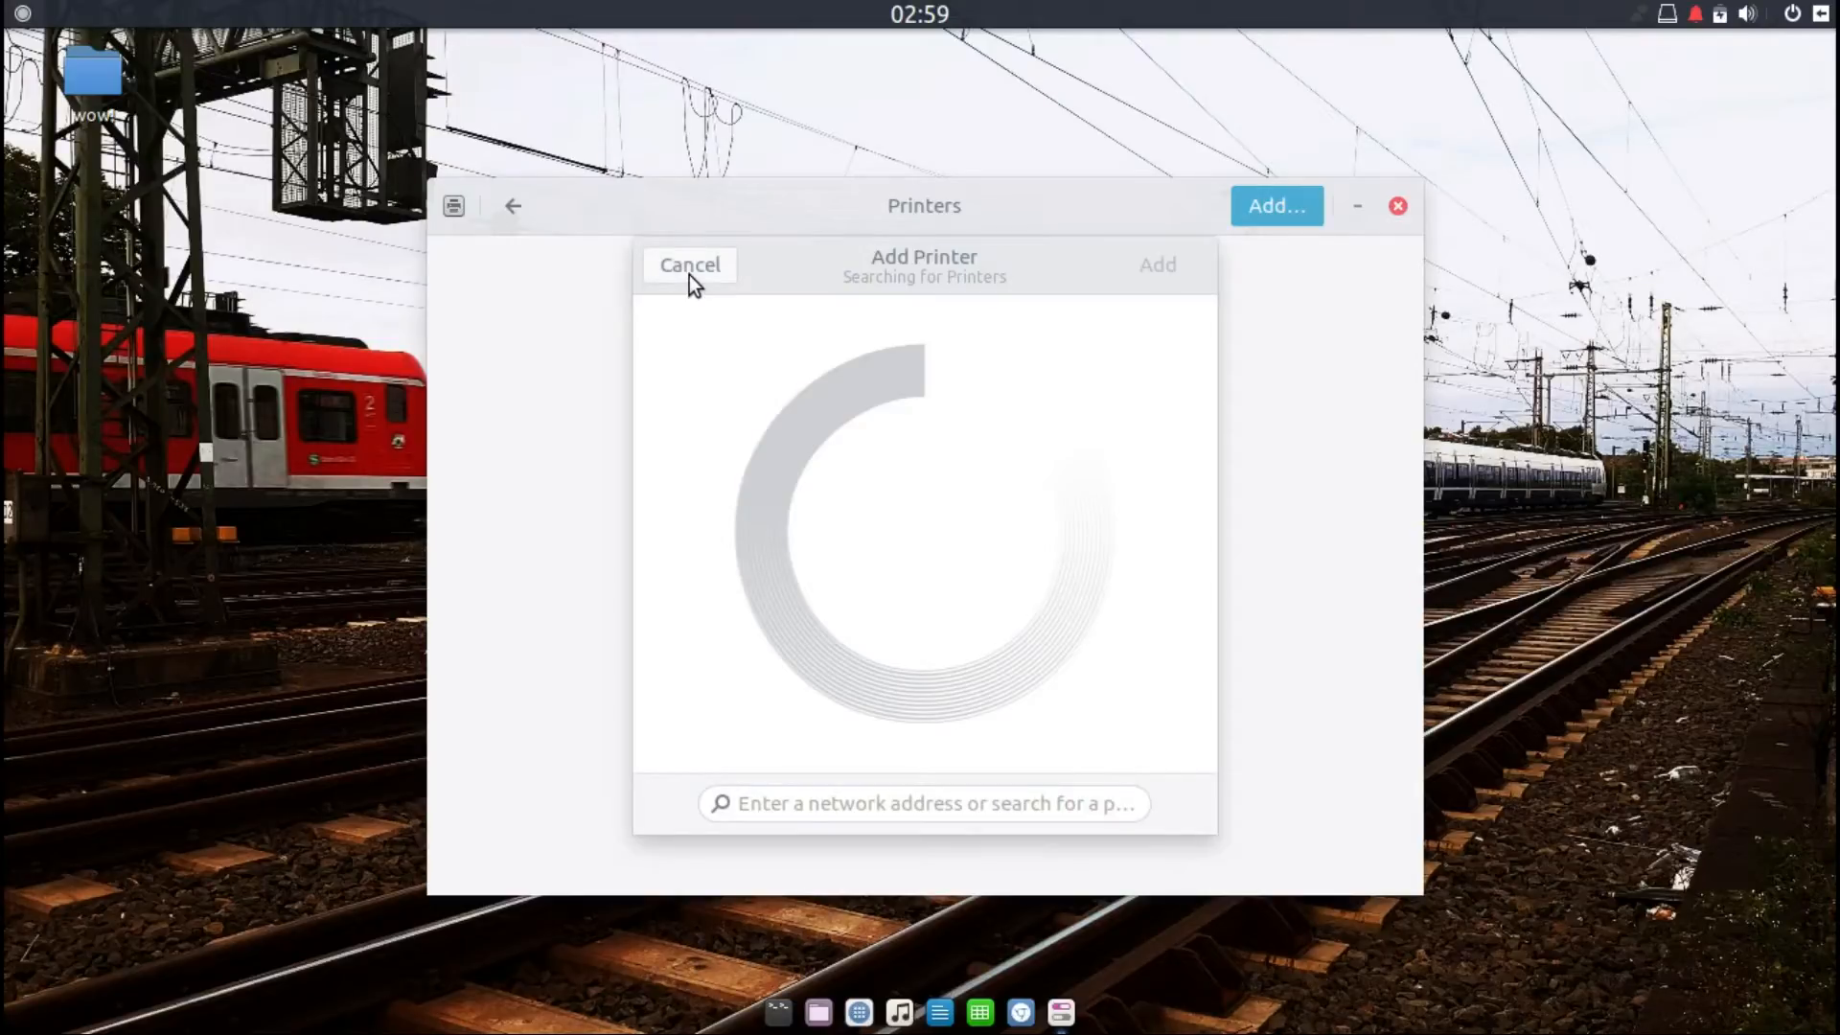
left_click(23, 13)
left_click(291, 117)
left_click(1061, 1012)
left_click(1061, 1012)
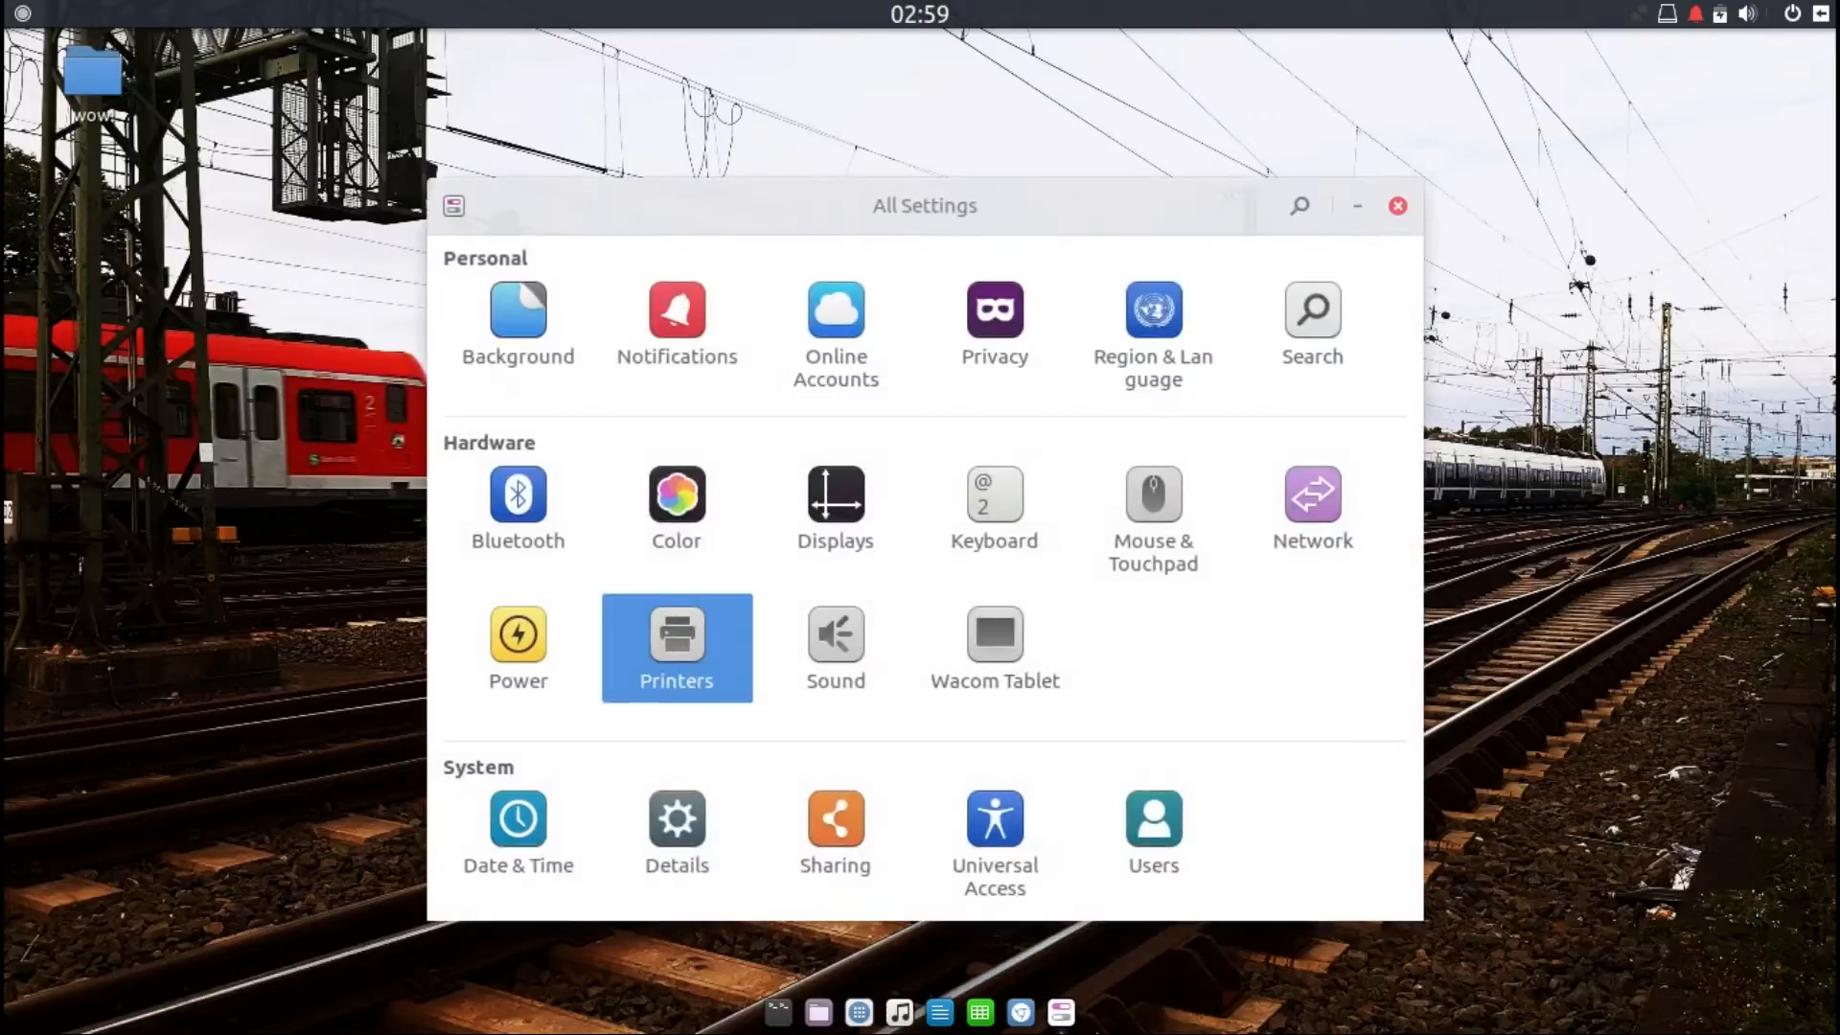
Step: Open Sound settings and browse the Input, Sound Effects and Applications tabs
left_click(848, 635)
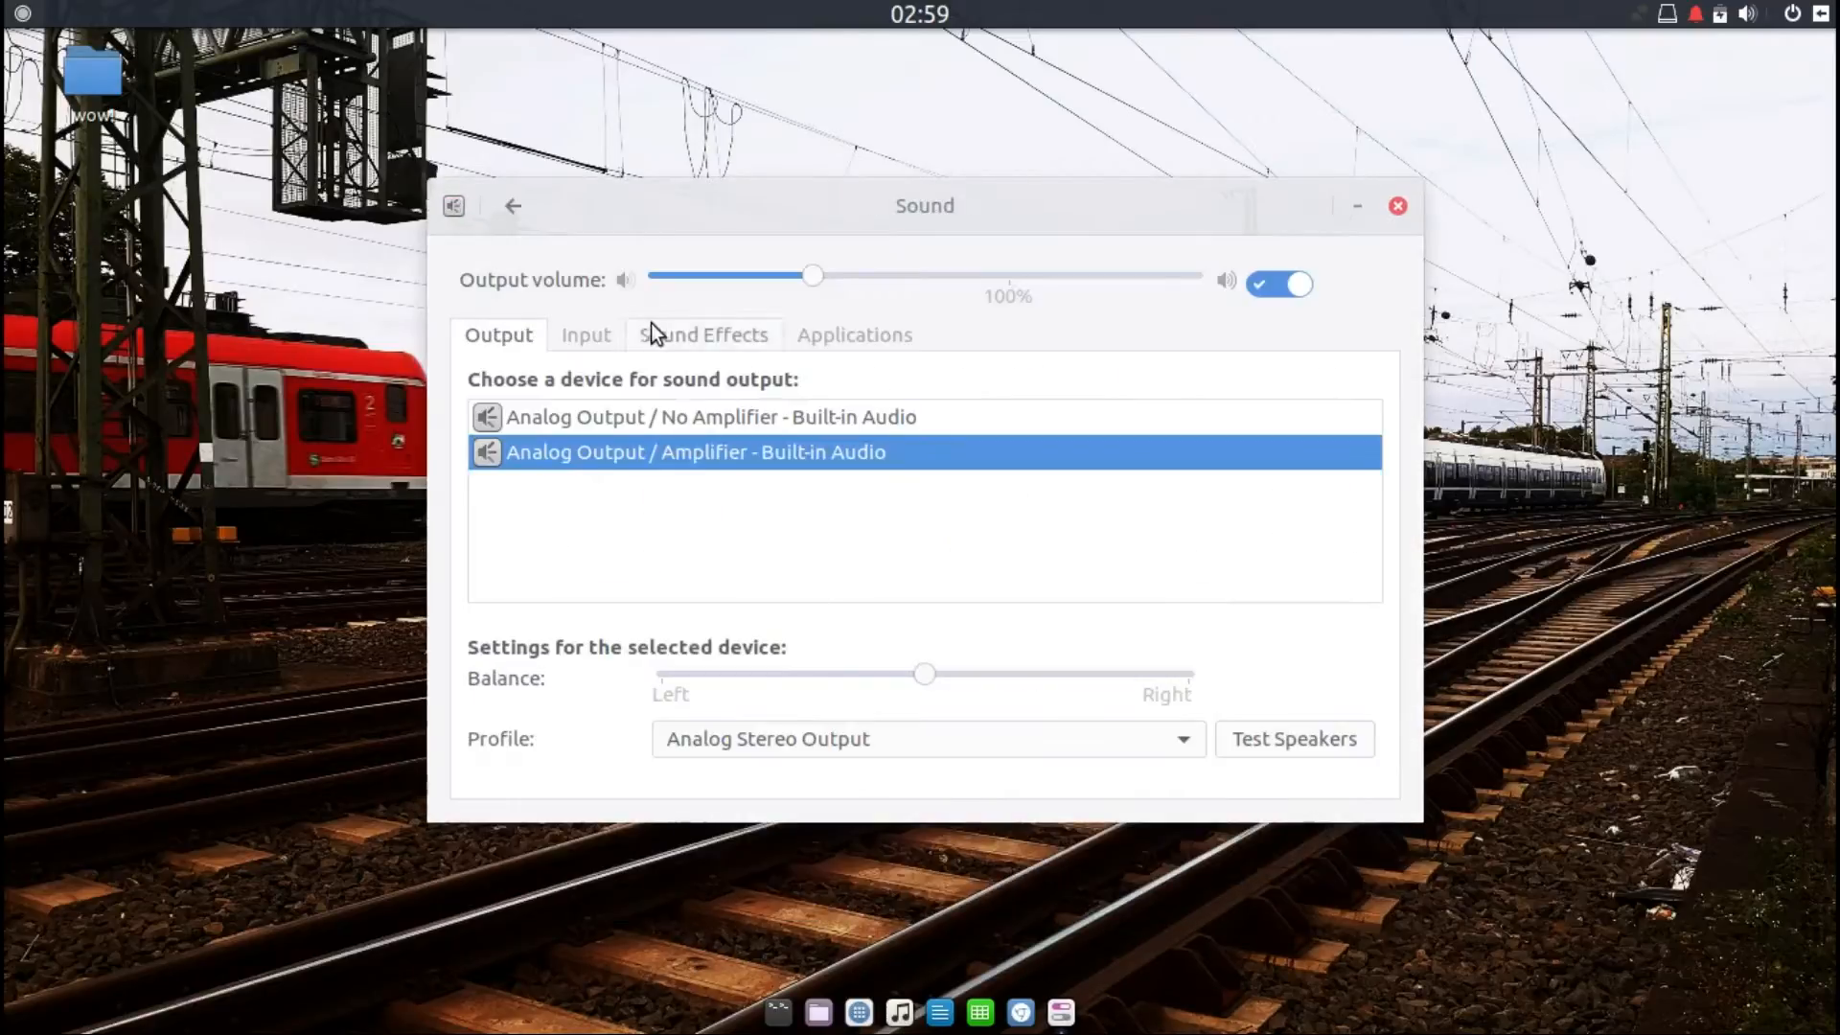
left_click(600, 331)
left_click(698, 333)
left_click(801, 340)
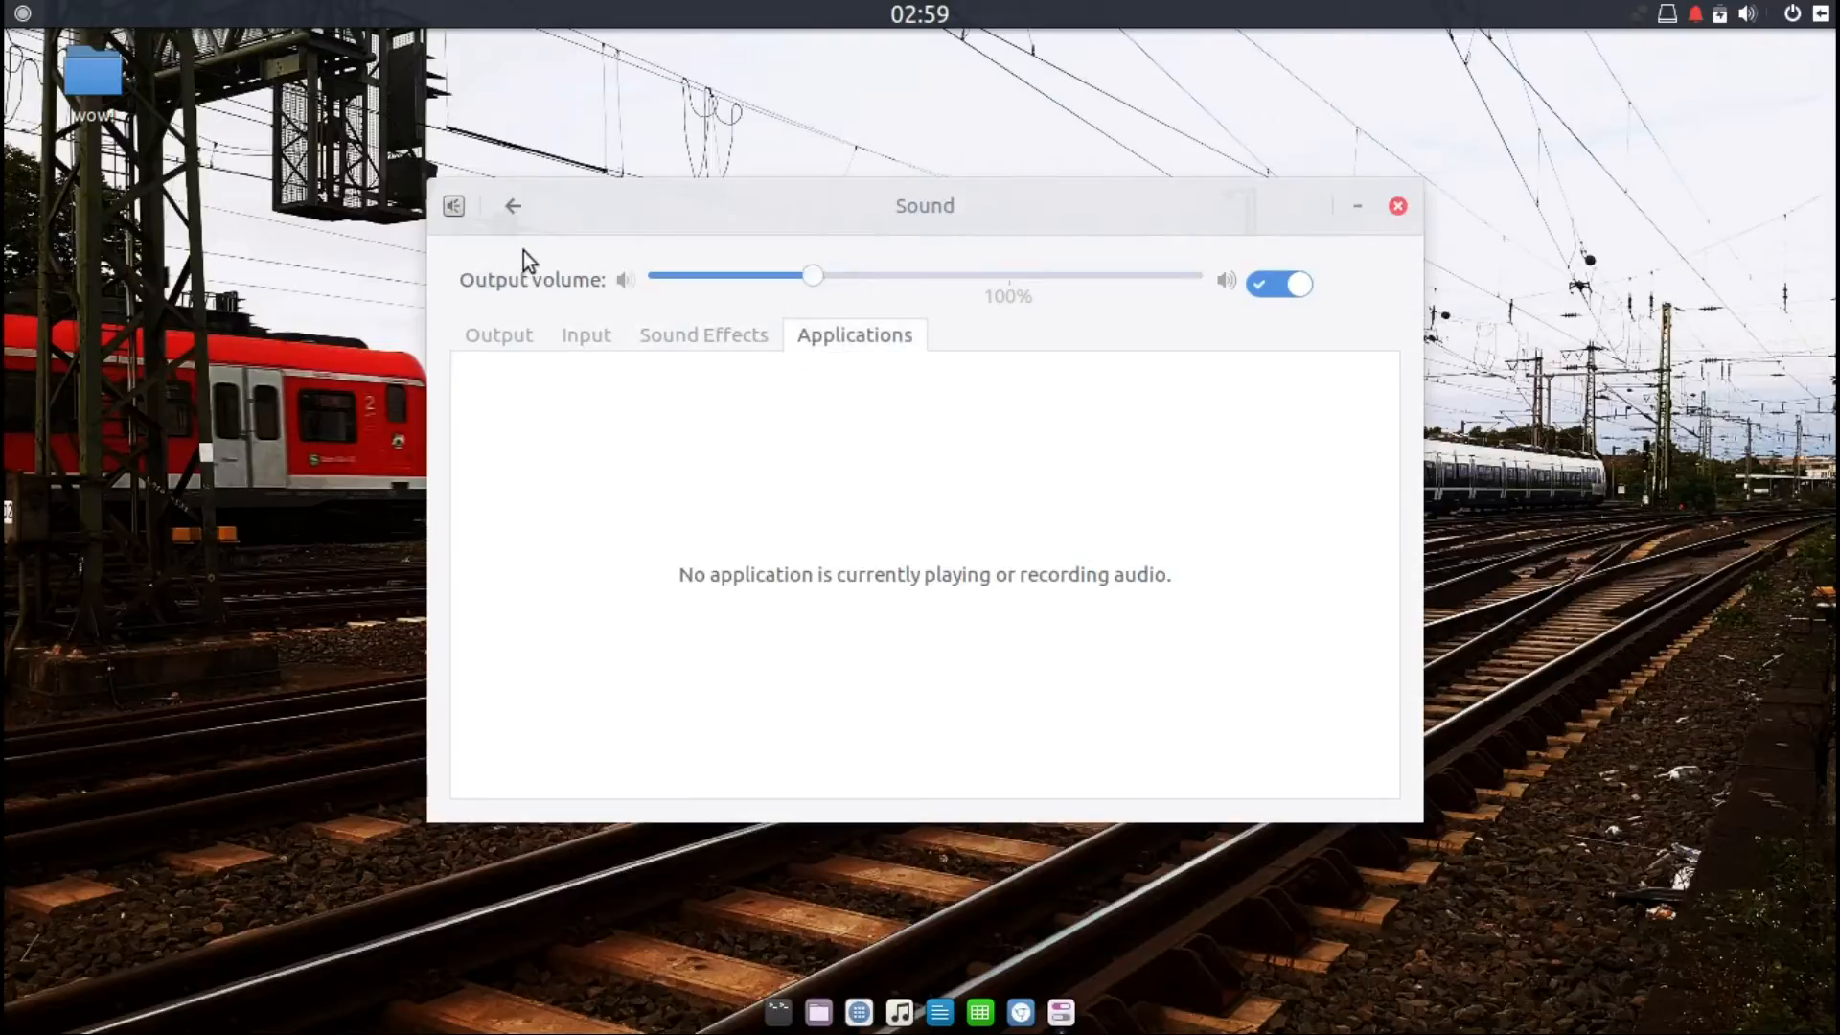
Step: Open Wacom Tablet settings and switch between the Stylus and Tablet tabs
left_click(514, 207)
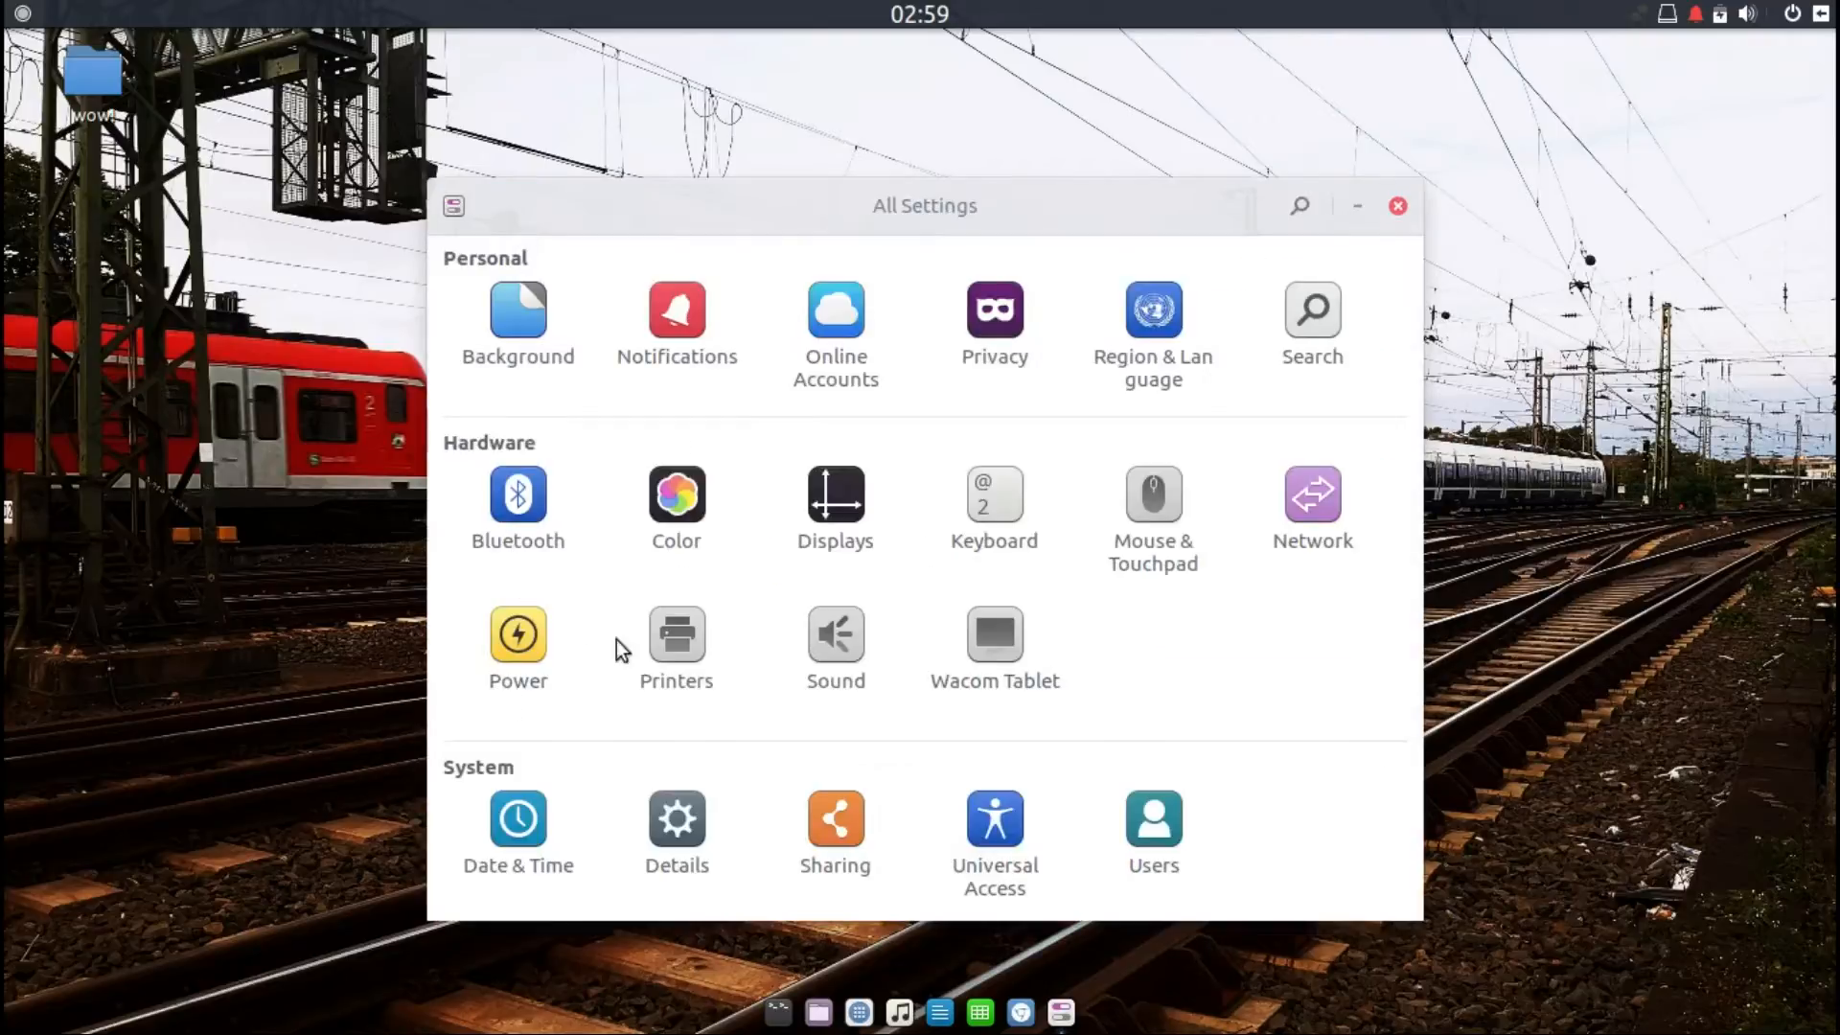
left_click(1008, 655)
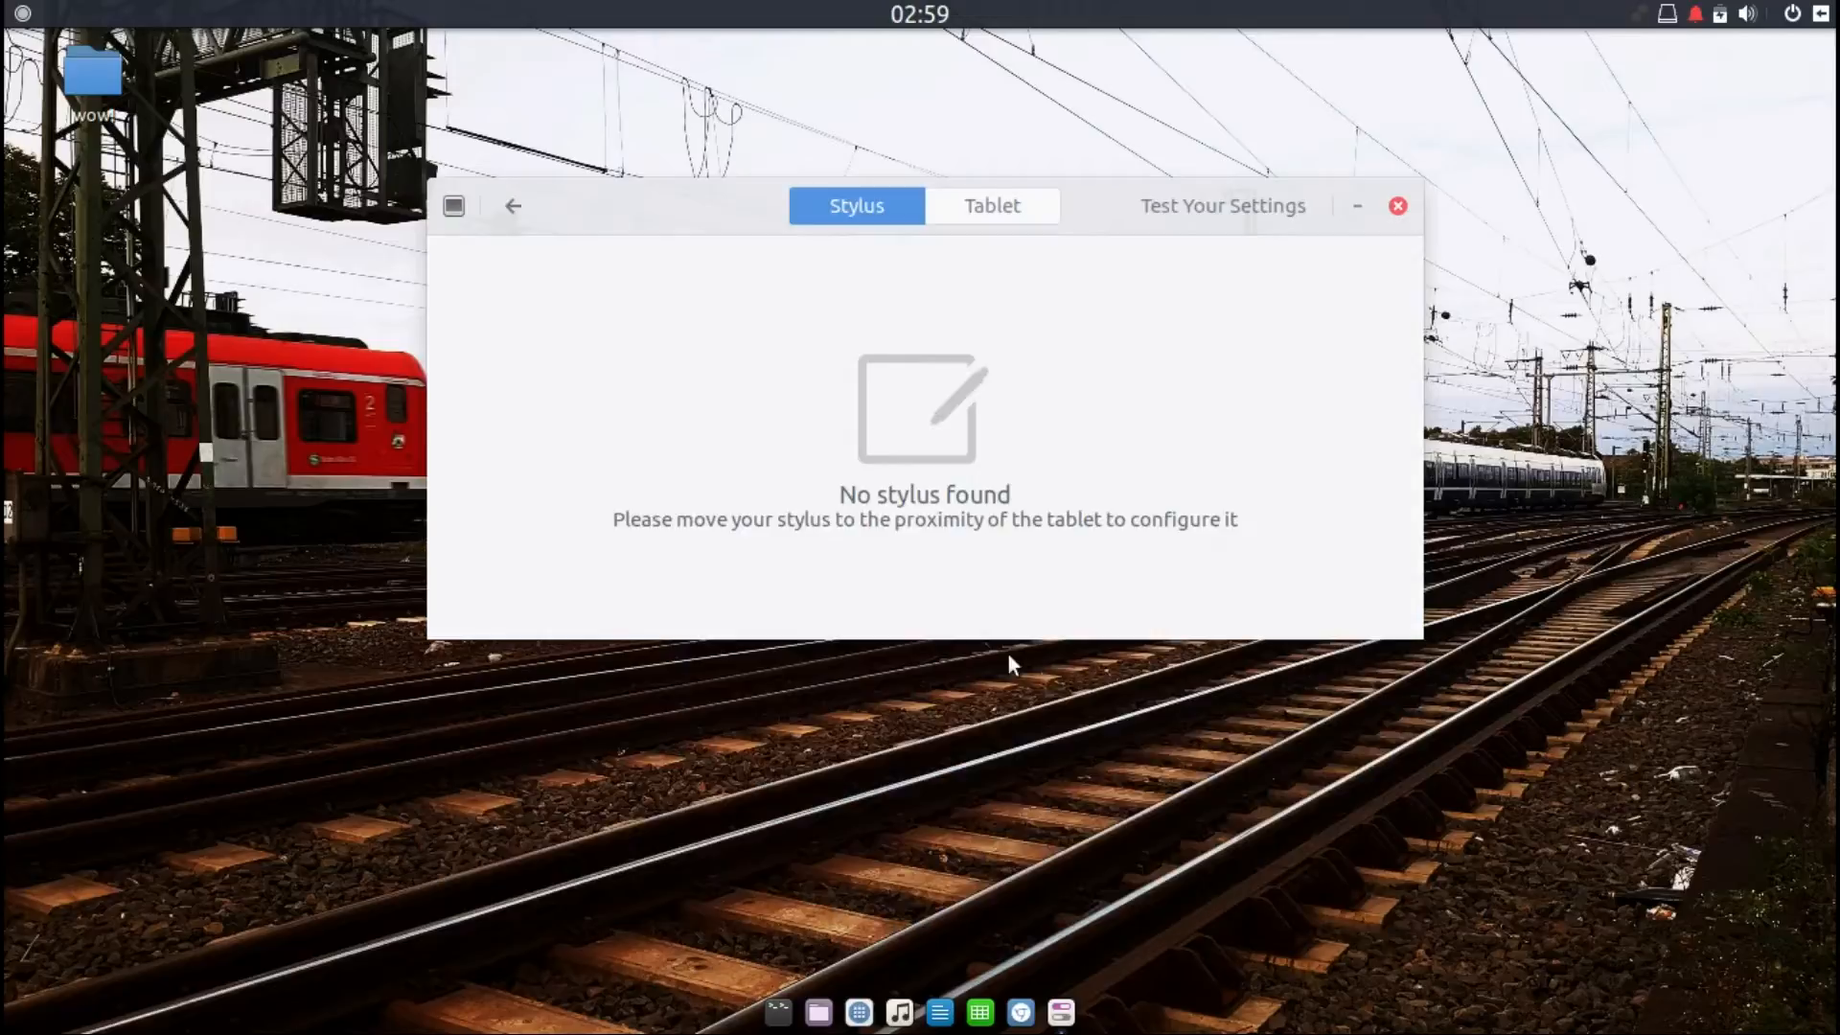
left_click(957, 211)
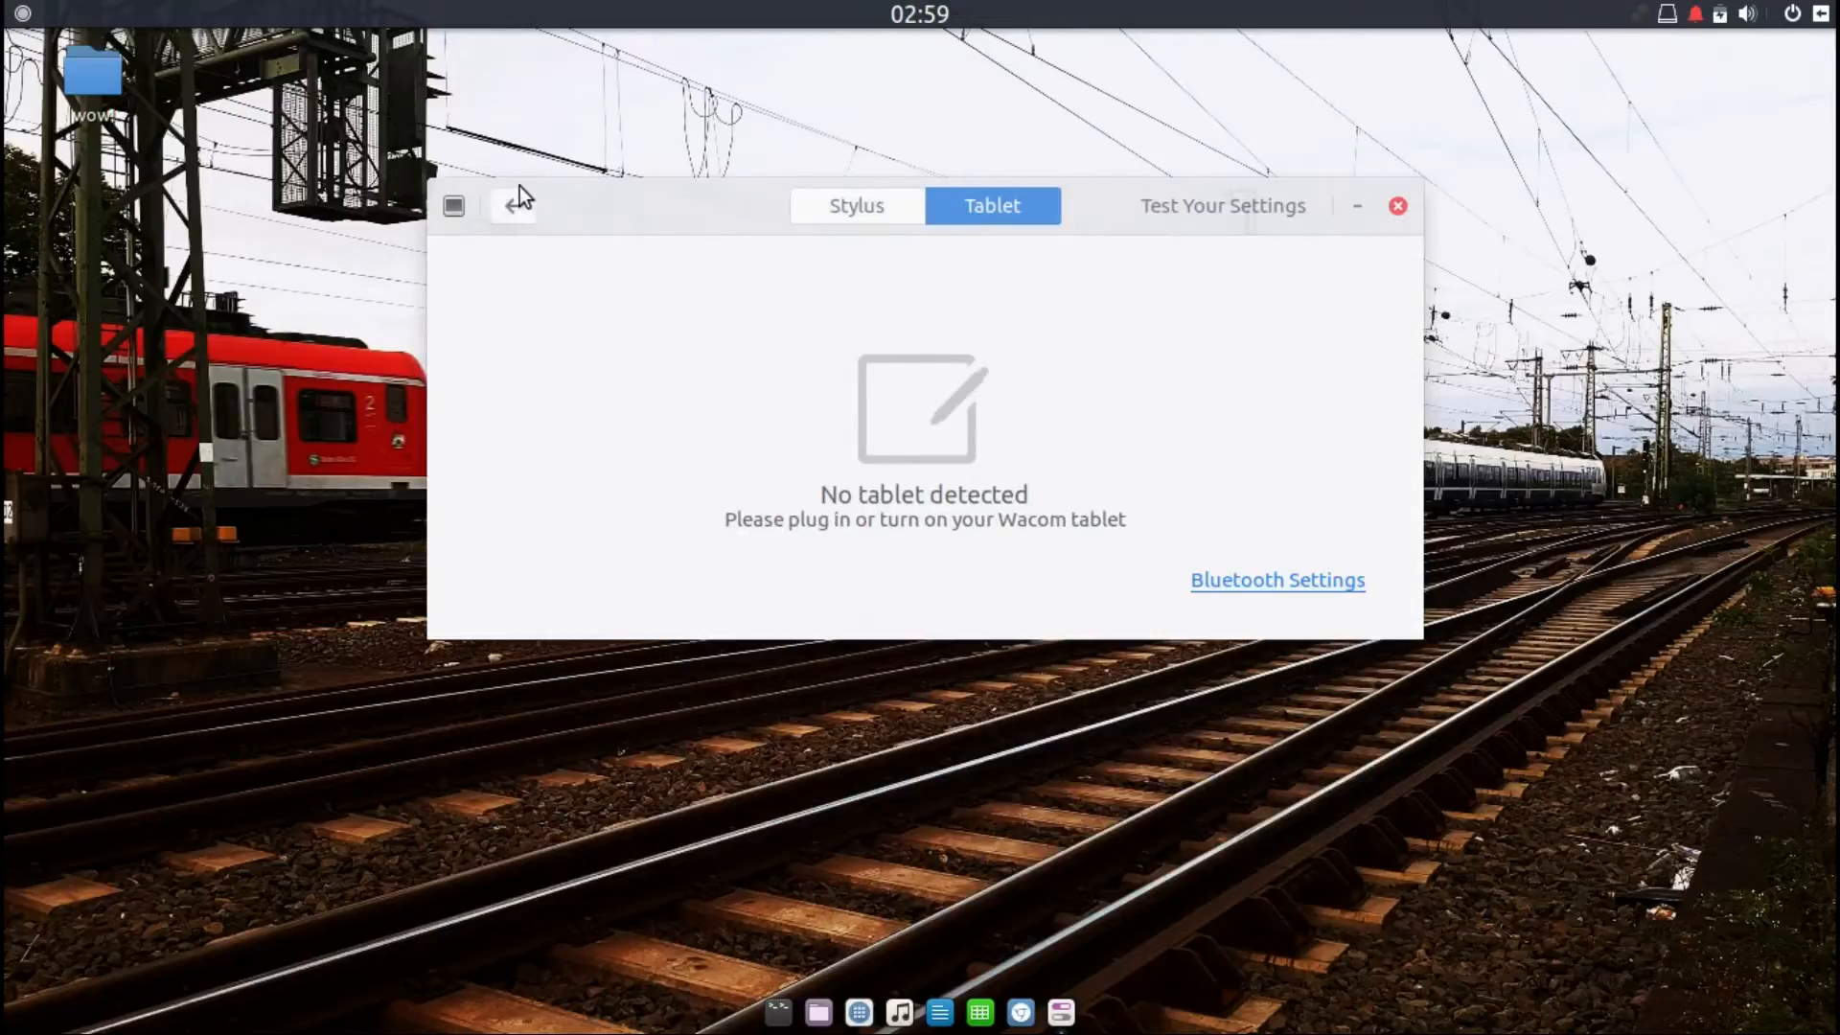
Step: Open the Date & Time settings
left_click(506, 207)
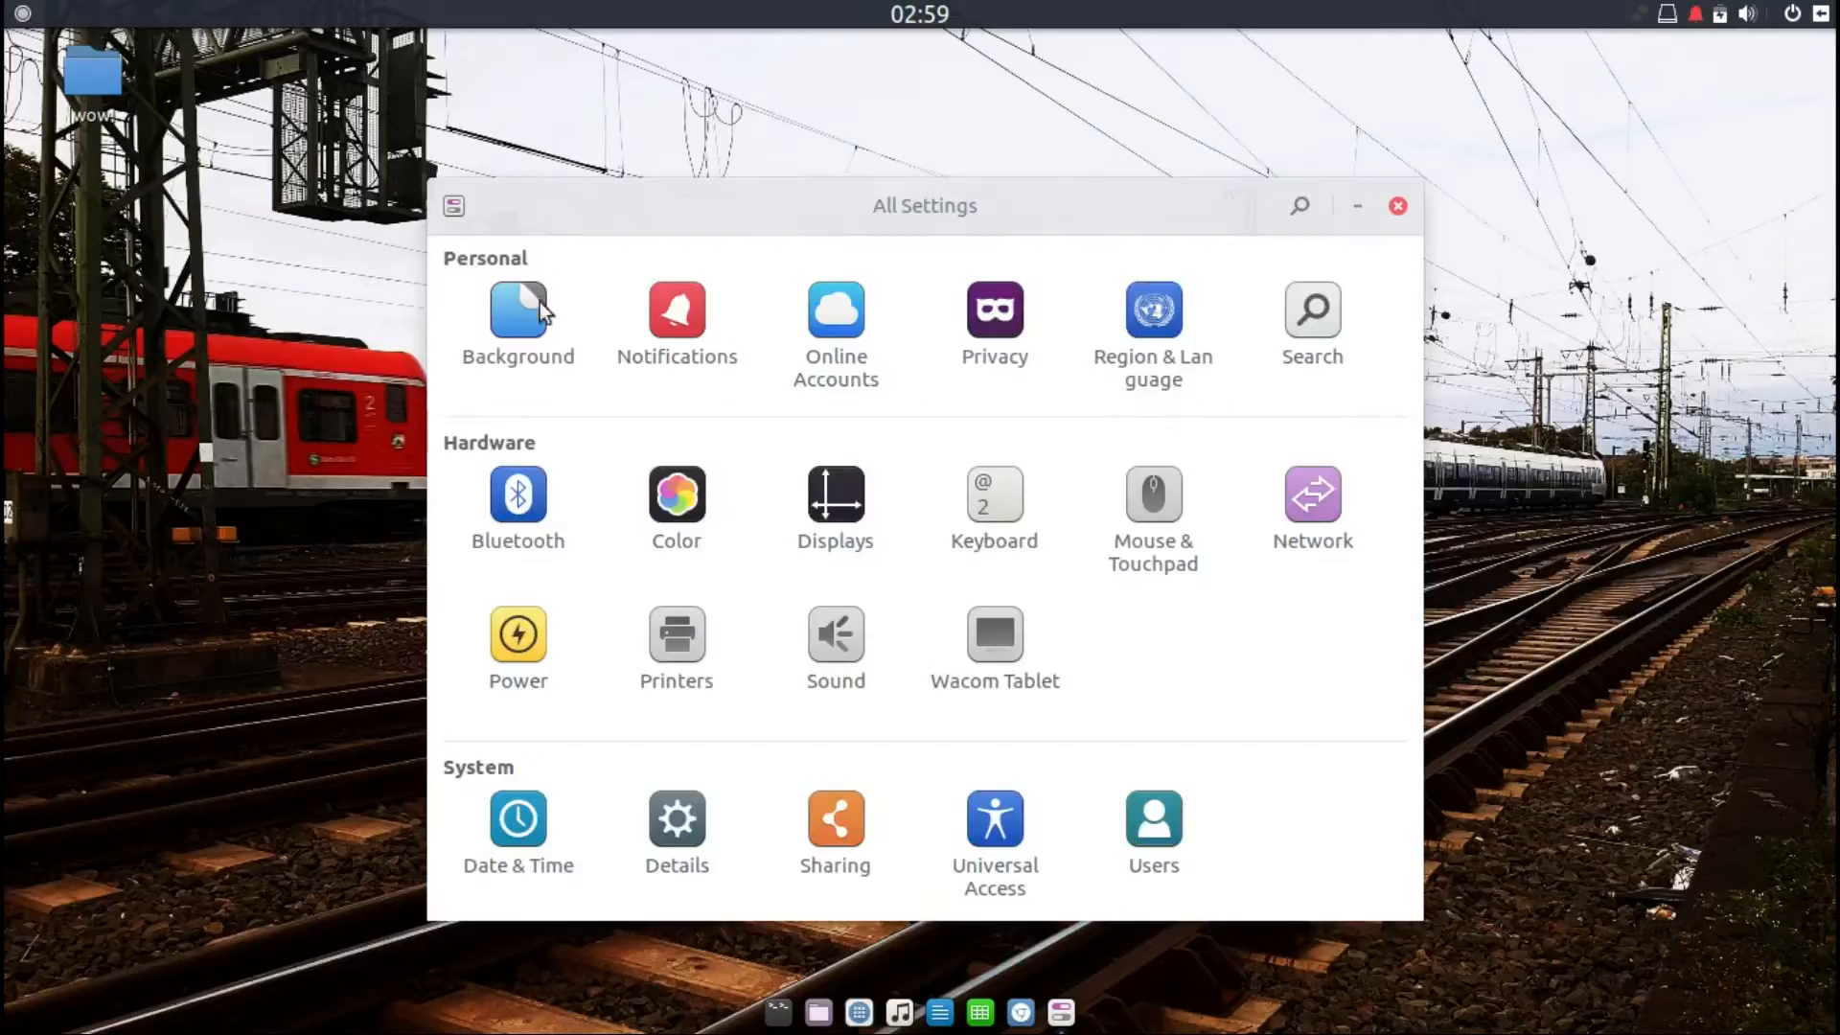
left_click(504, 842)
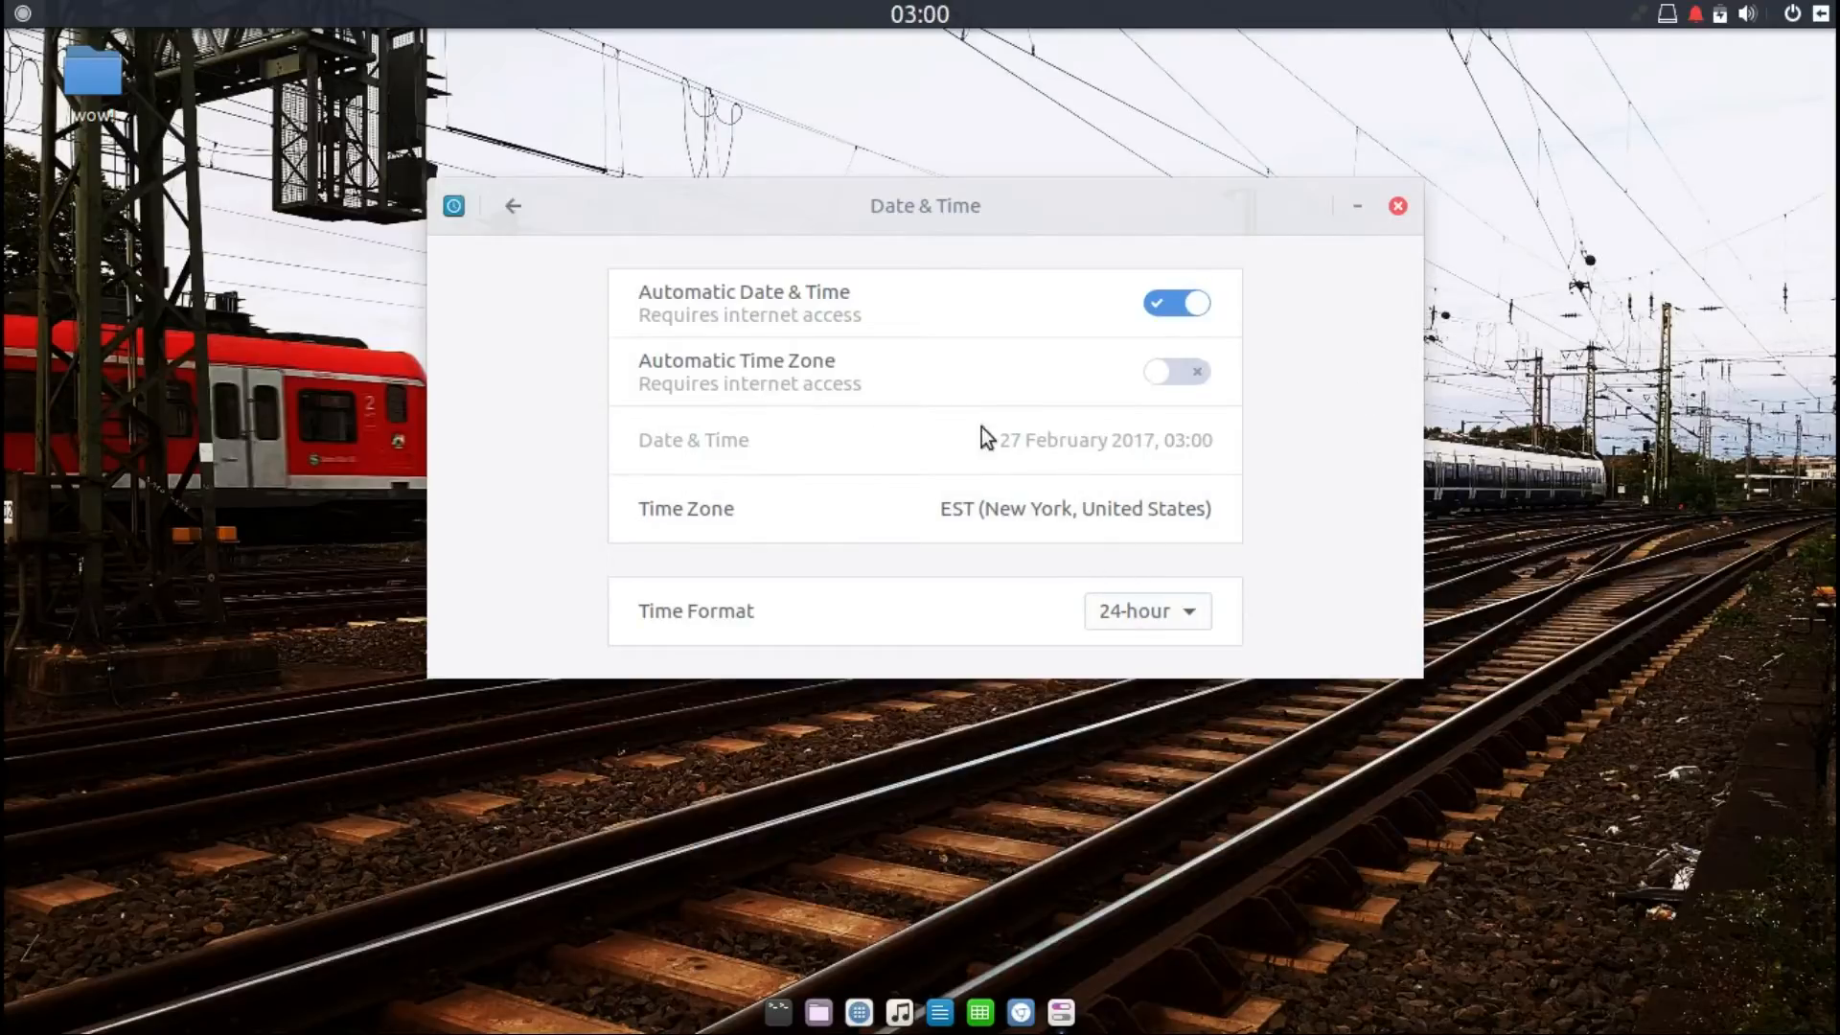
Step: Open Details and view its Overview, Default Applications and Removable Media pages
left_click(510, 208)
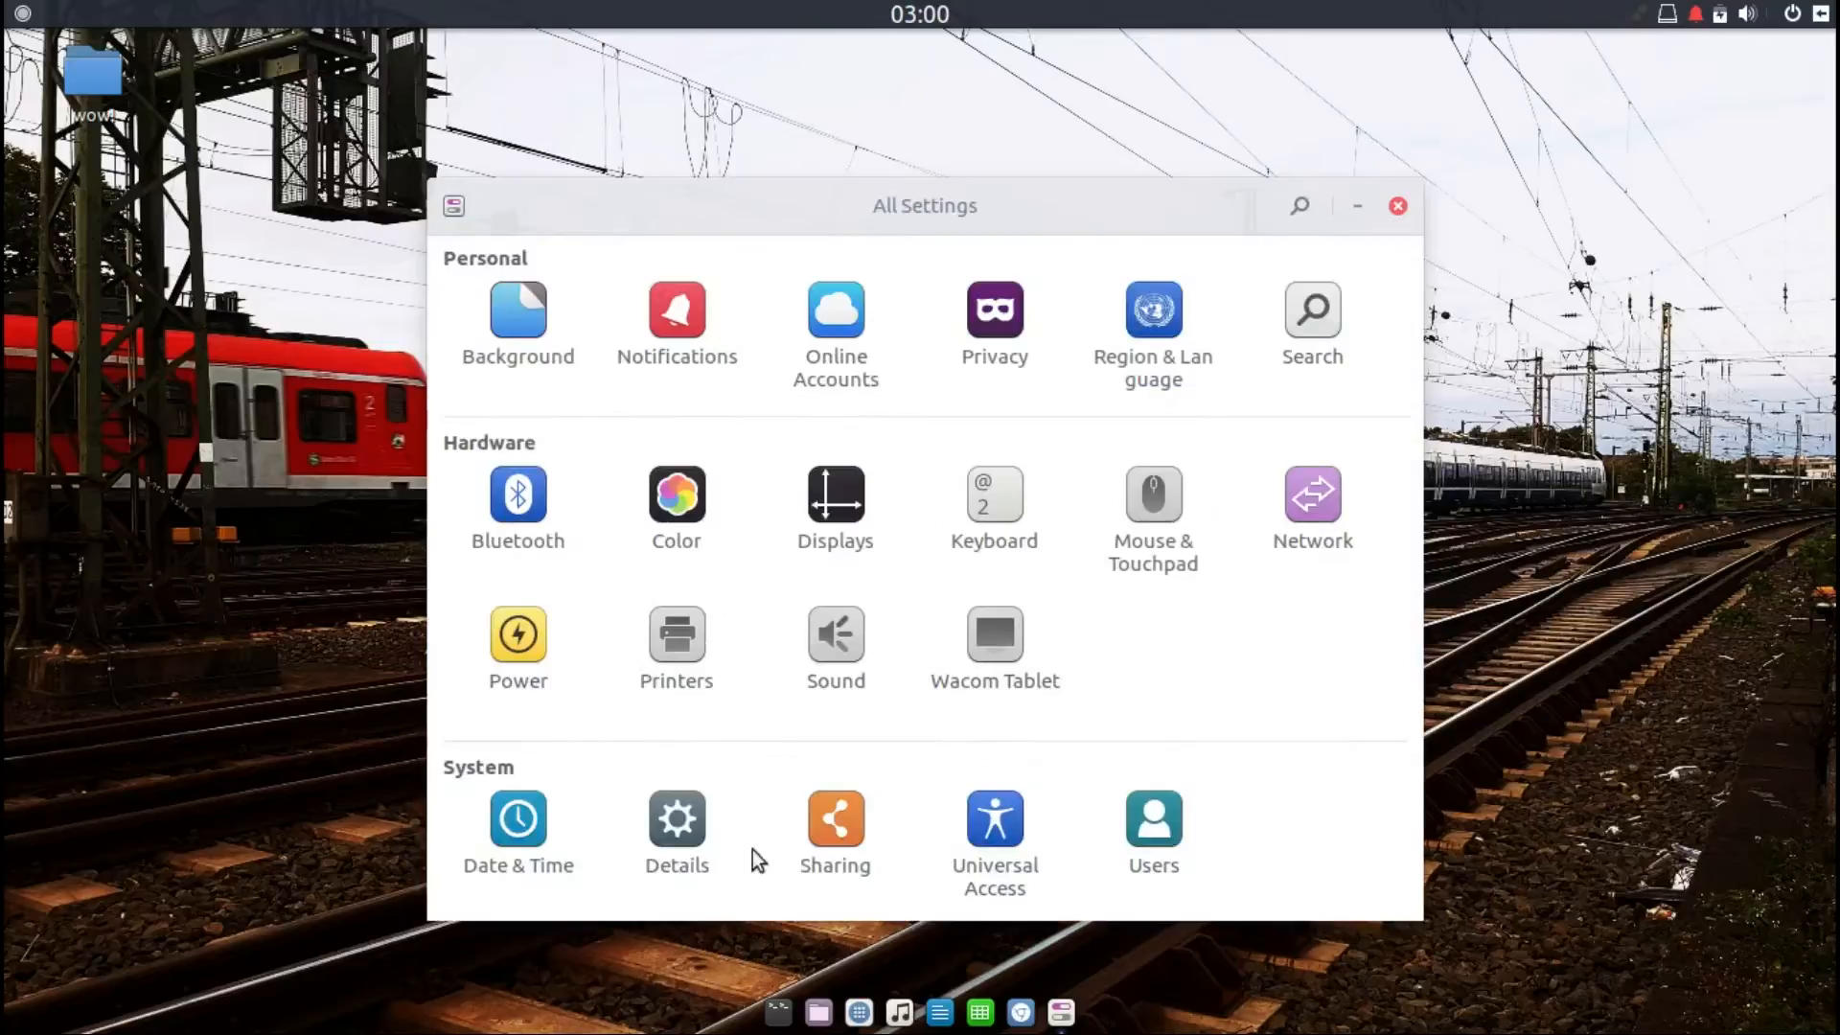
left_click(676, 795)
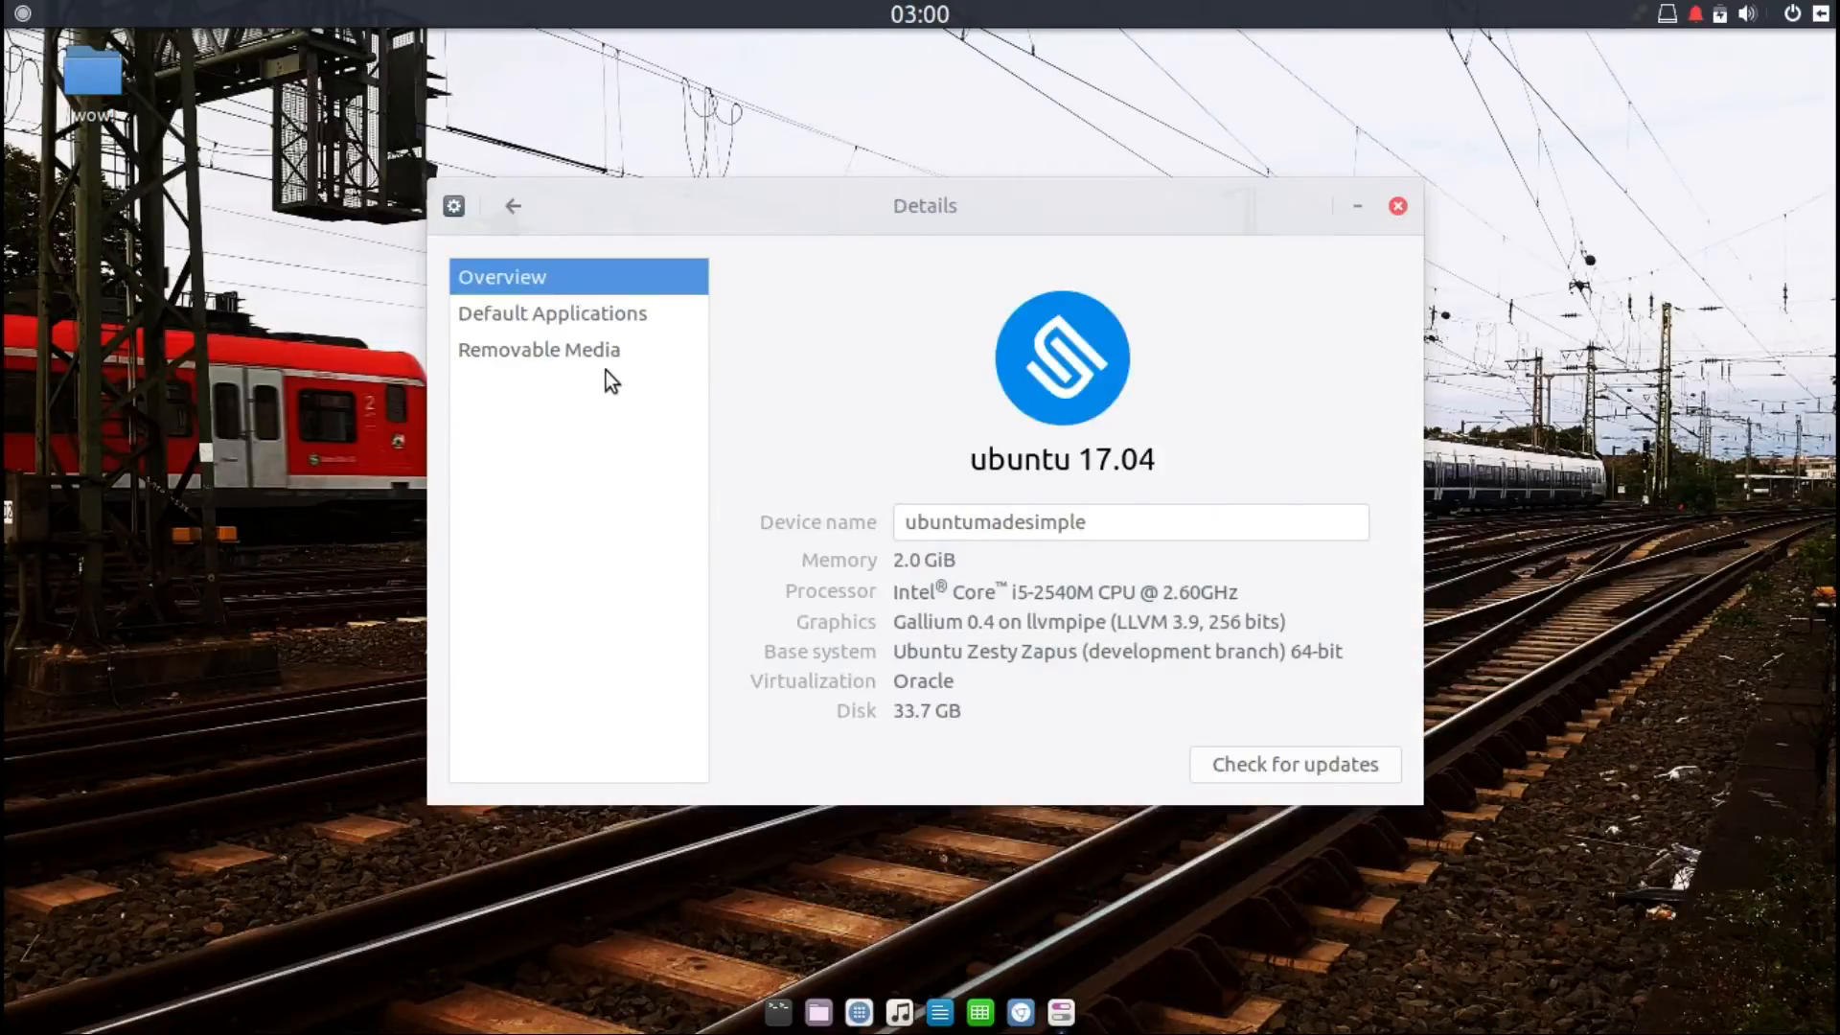
left_click(572, 315)
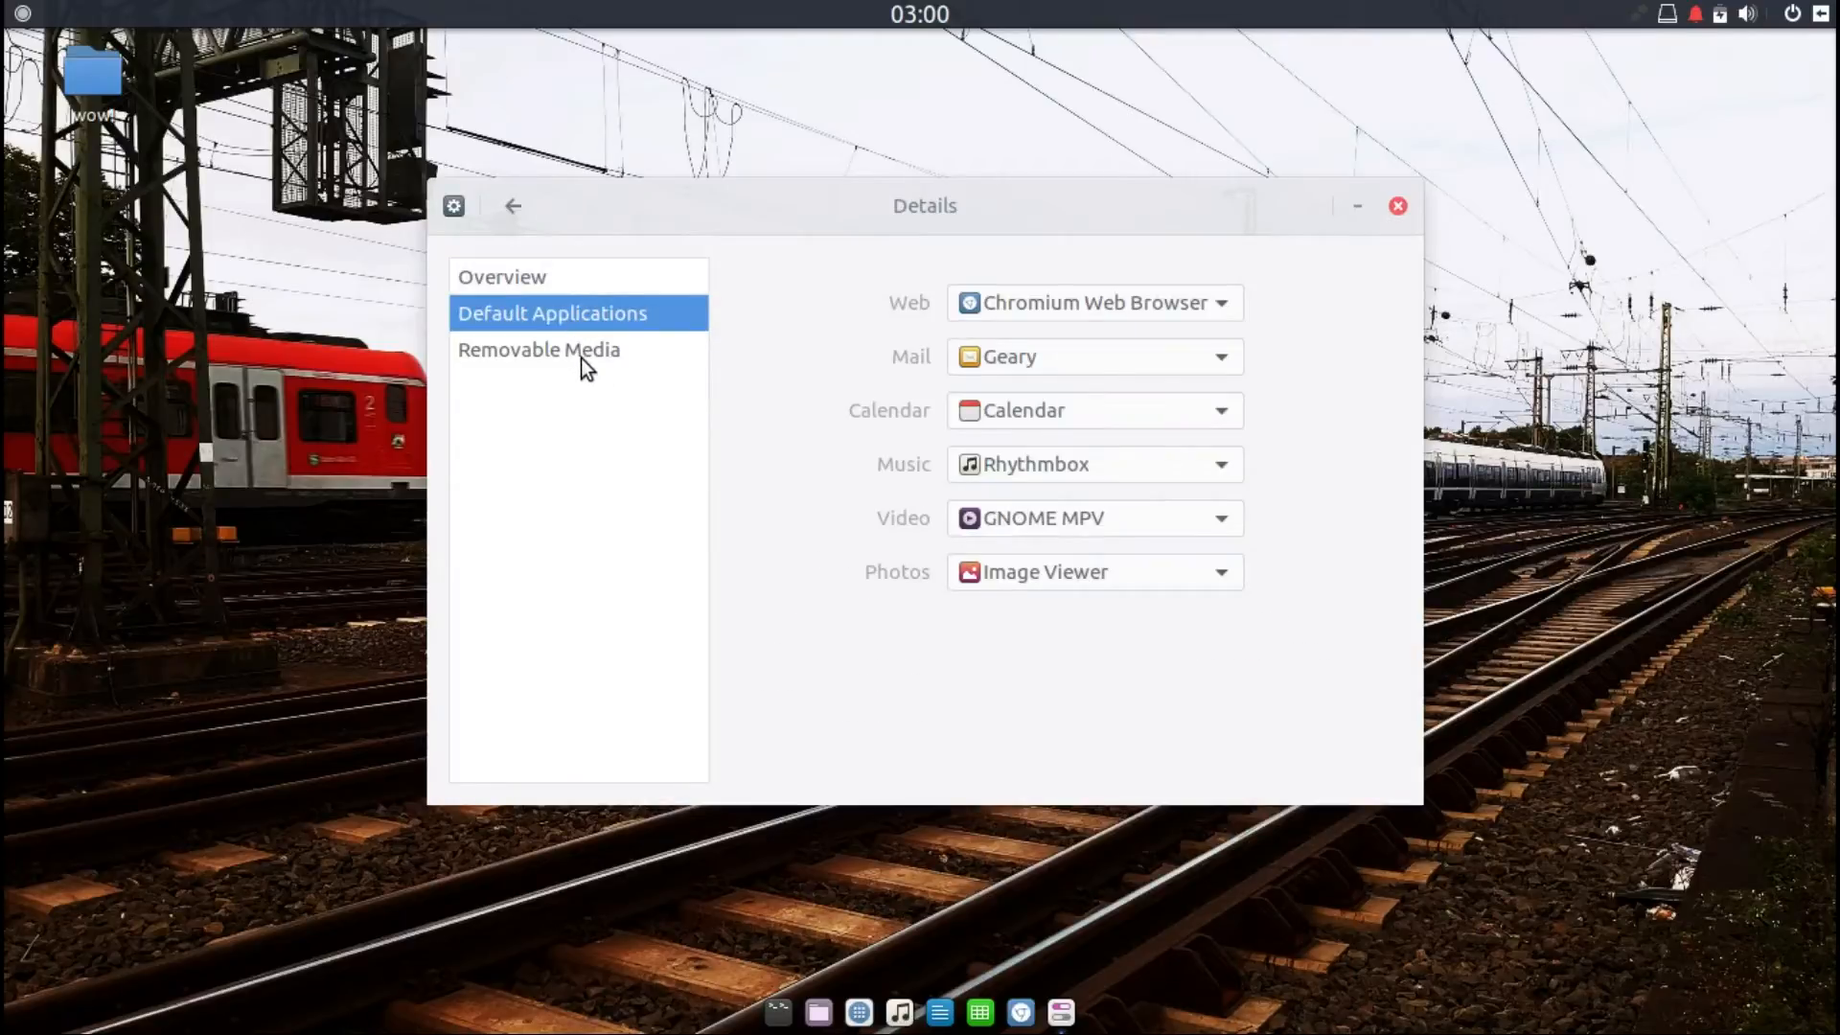
left_click(583, 347)
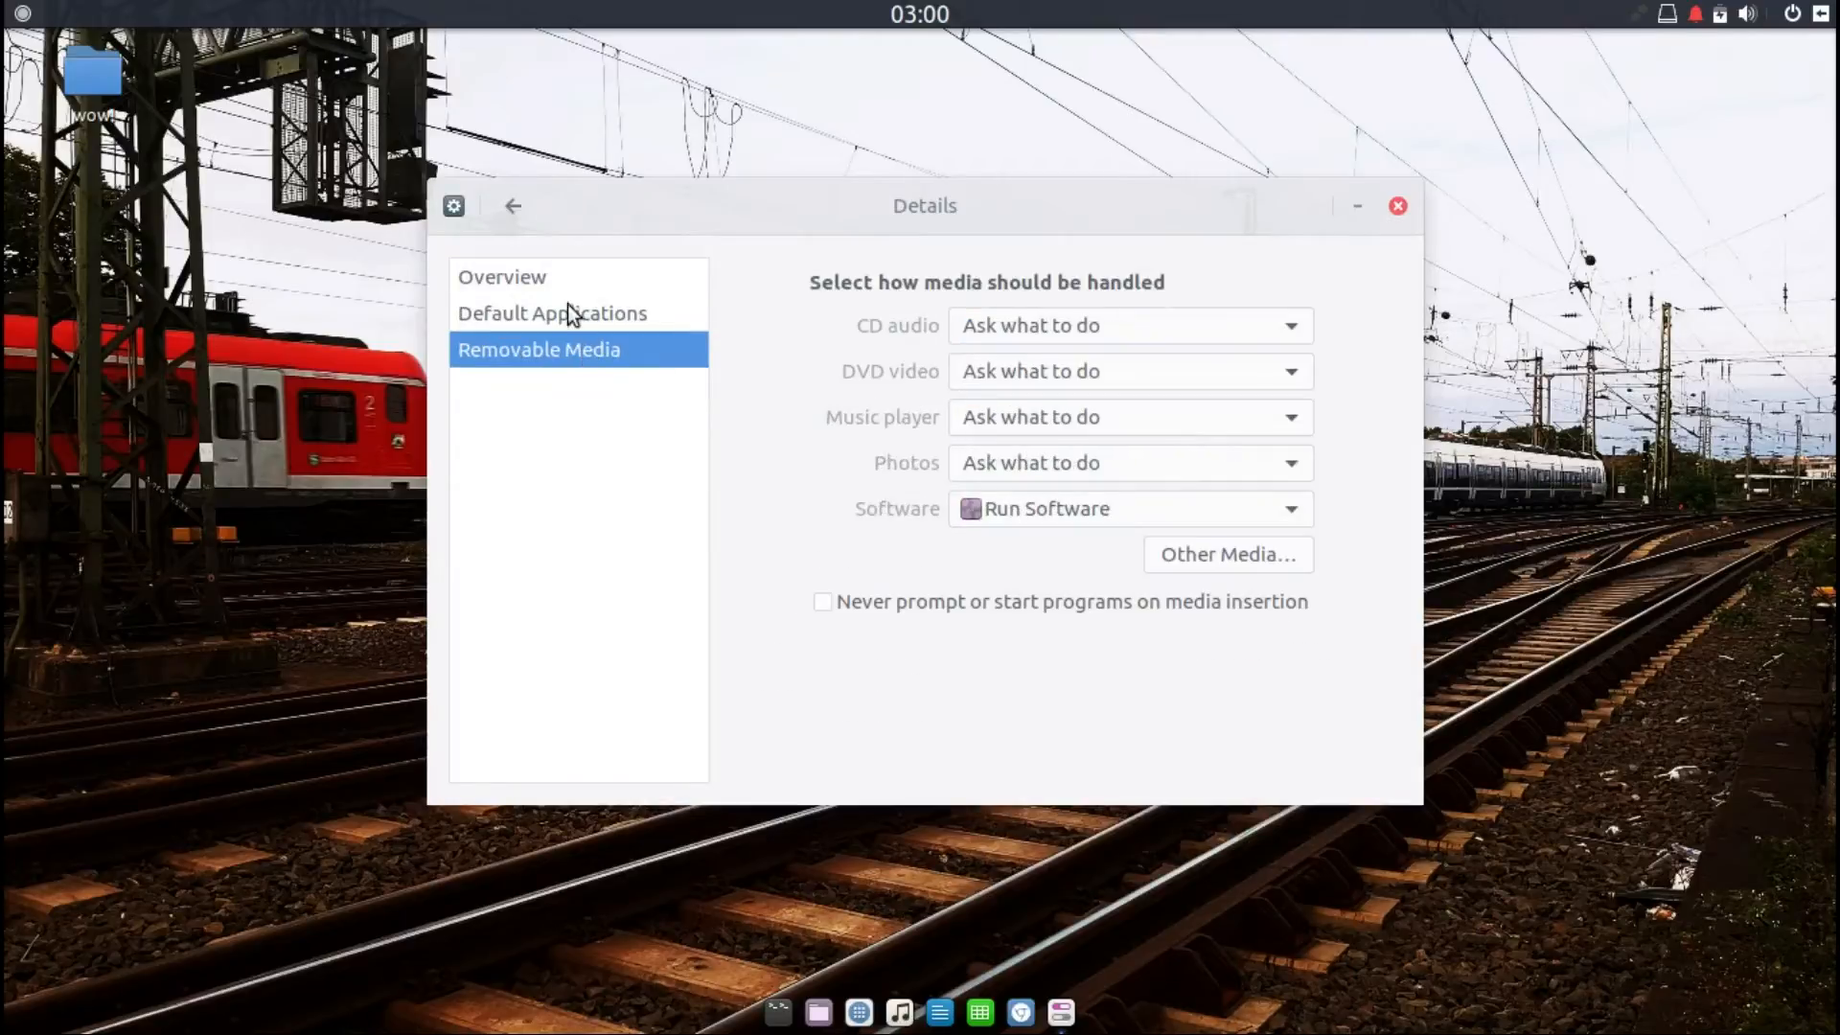
Step: Open the Sharing settings
left_click(513, 205)
left_click(837, 832)
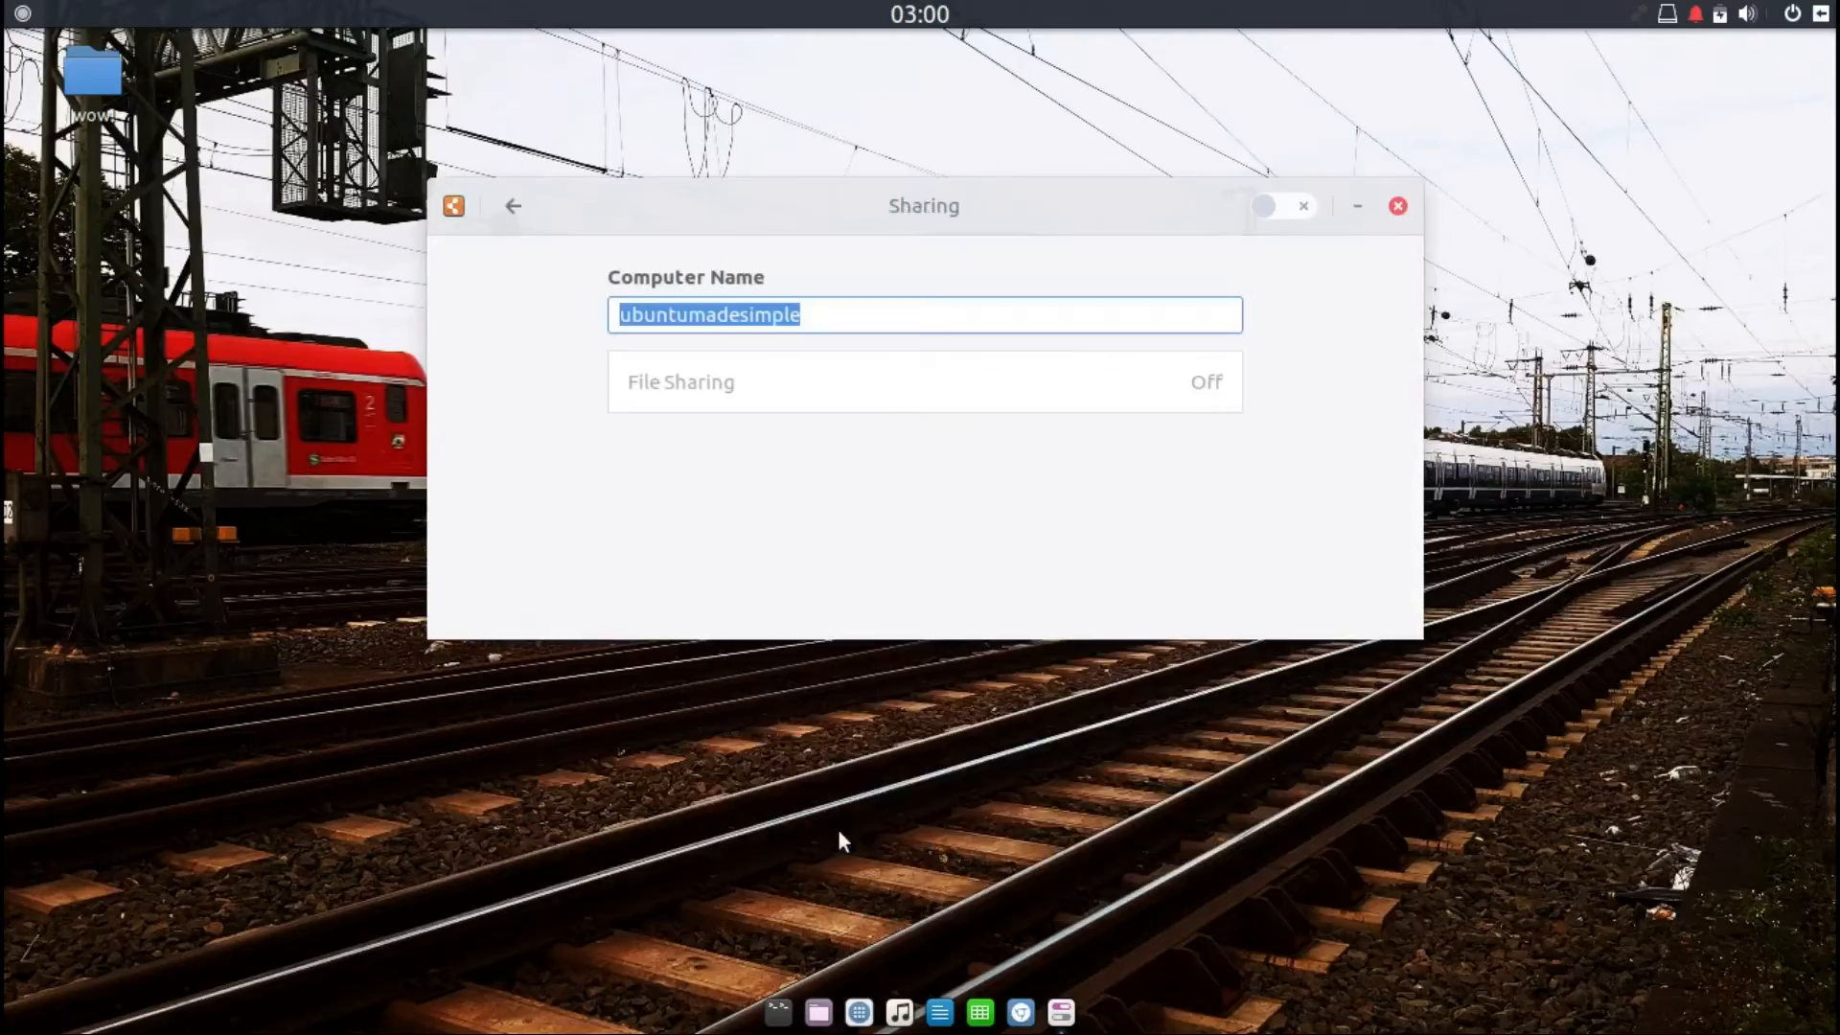
Step: Open Universal Access settings and scroll through its options
left_click(516, 203)
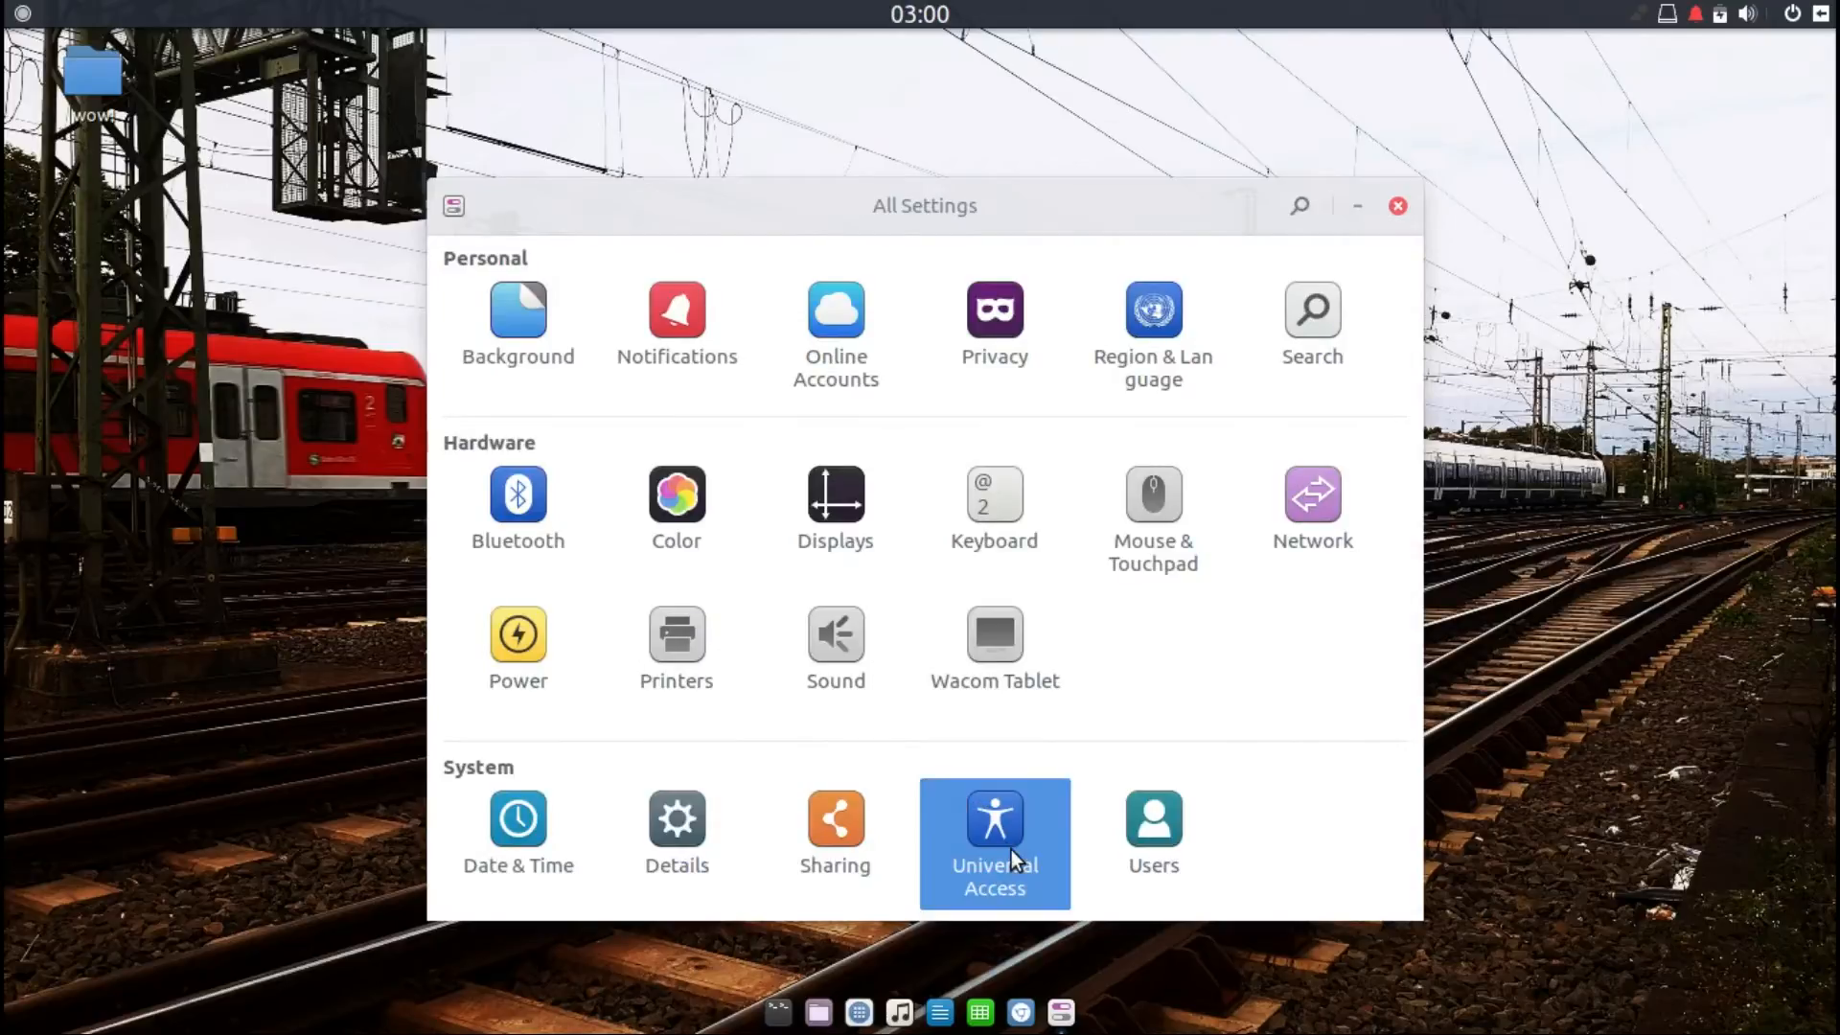
left_click(1010, 849)
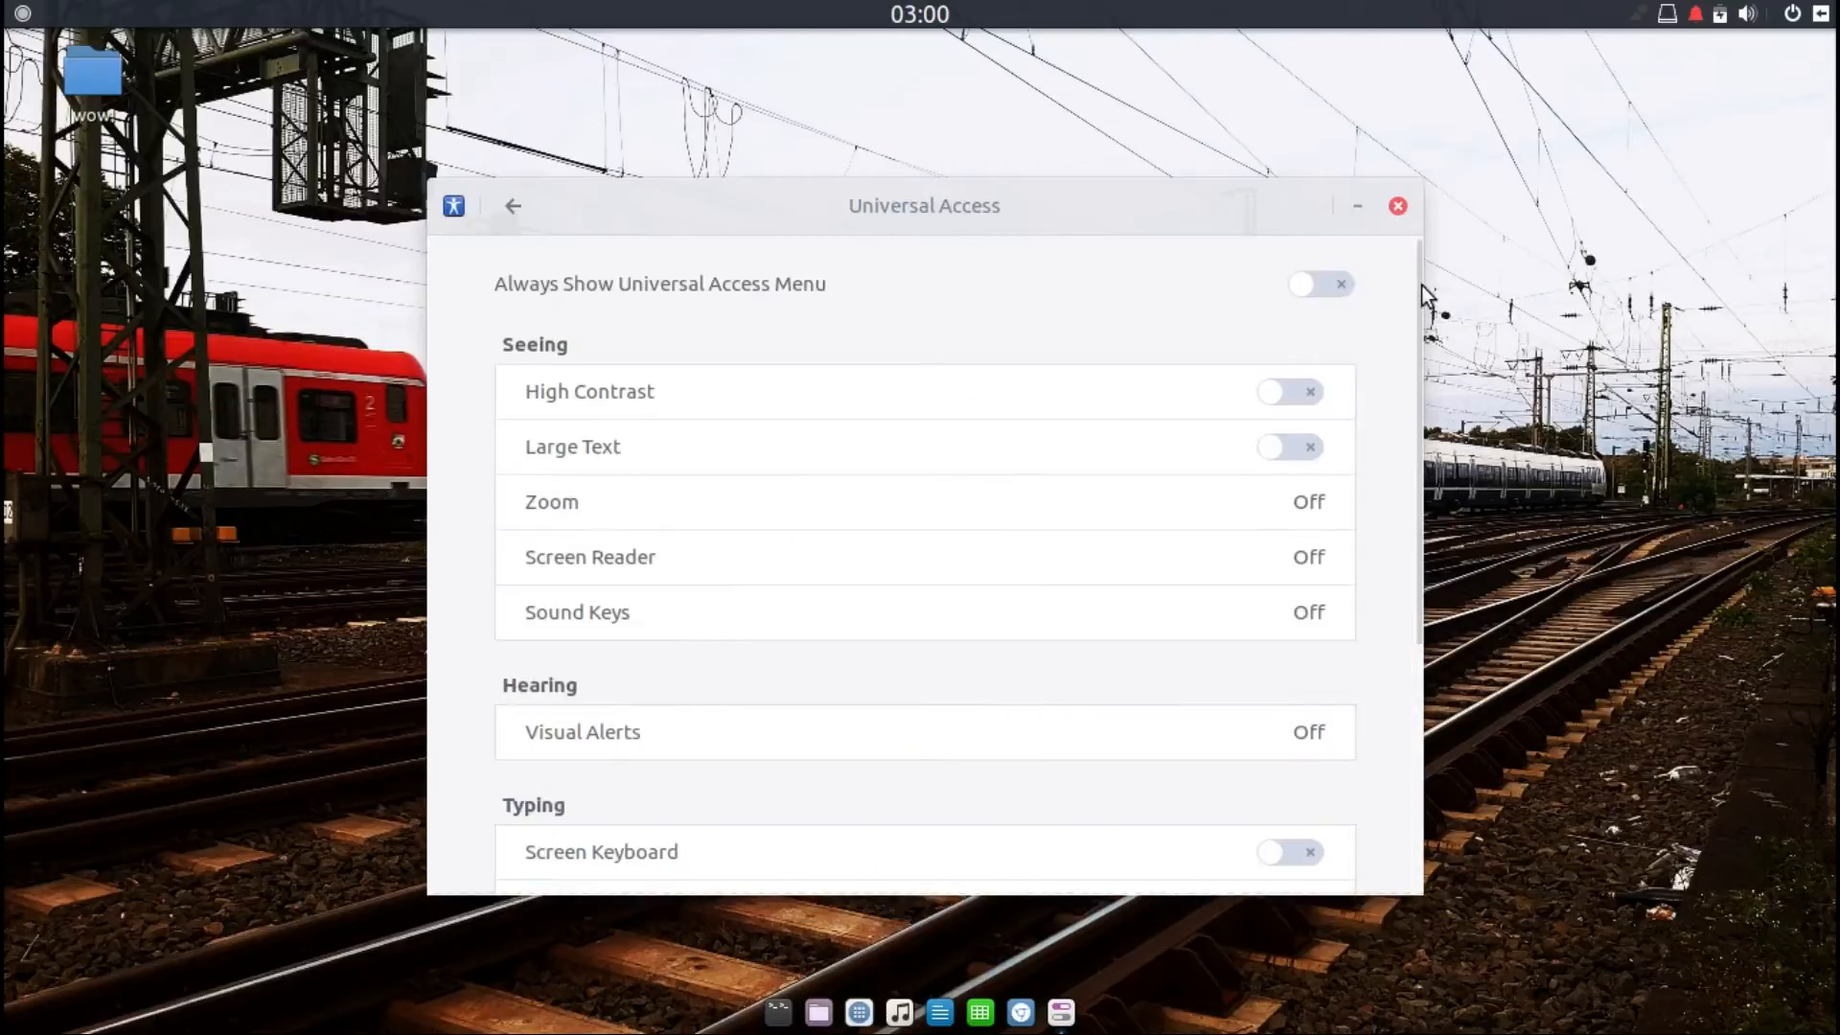
left_click_drag(1422, 285, 1452, 648)
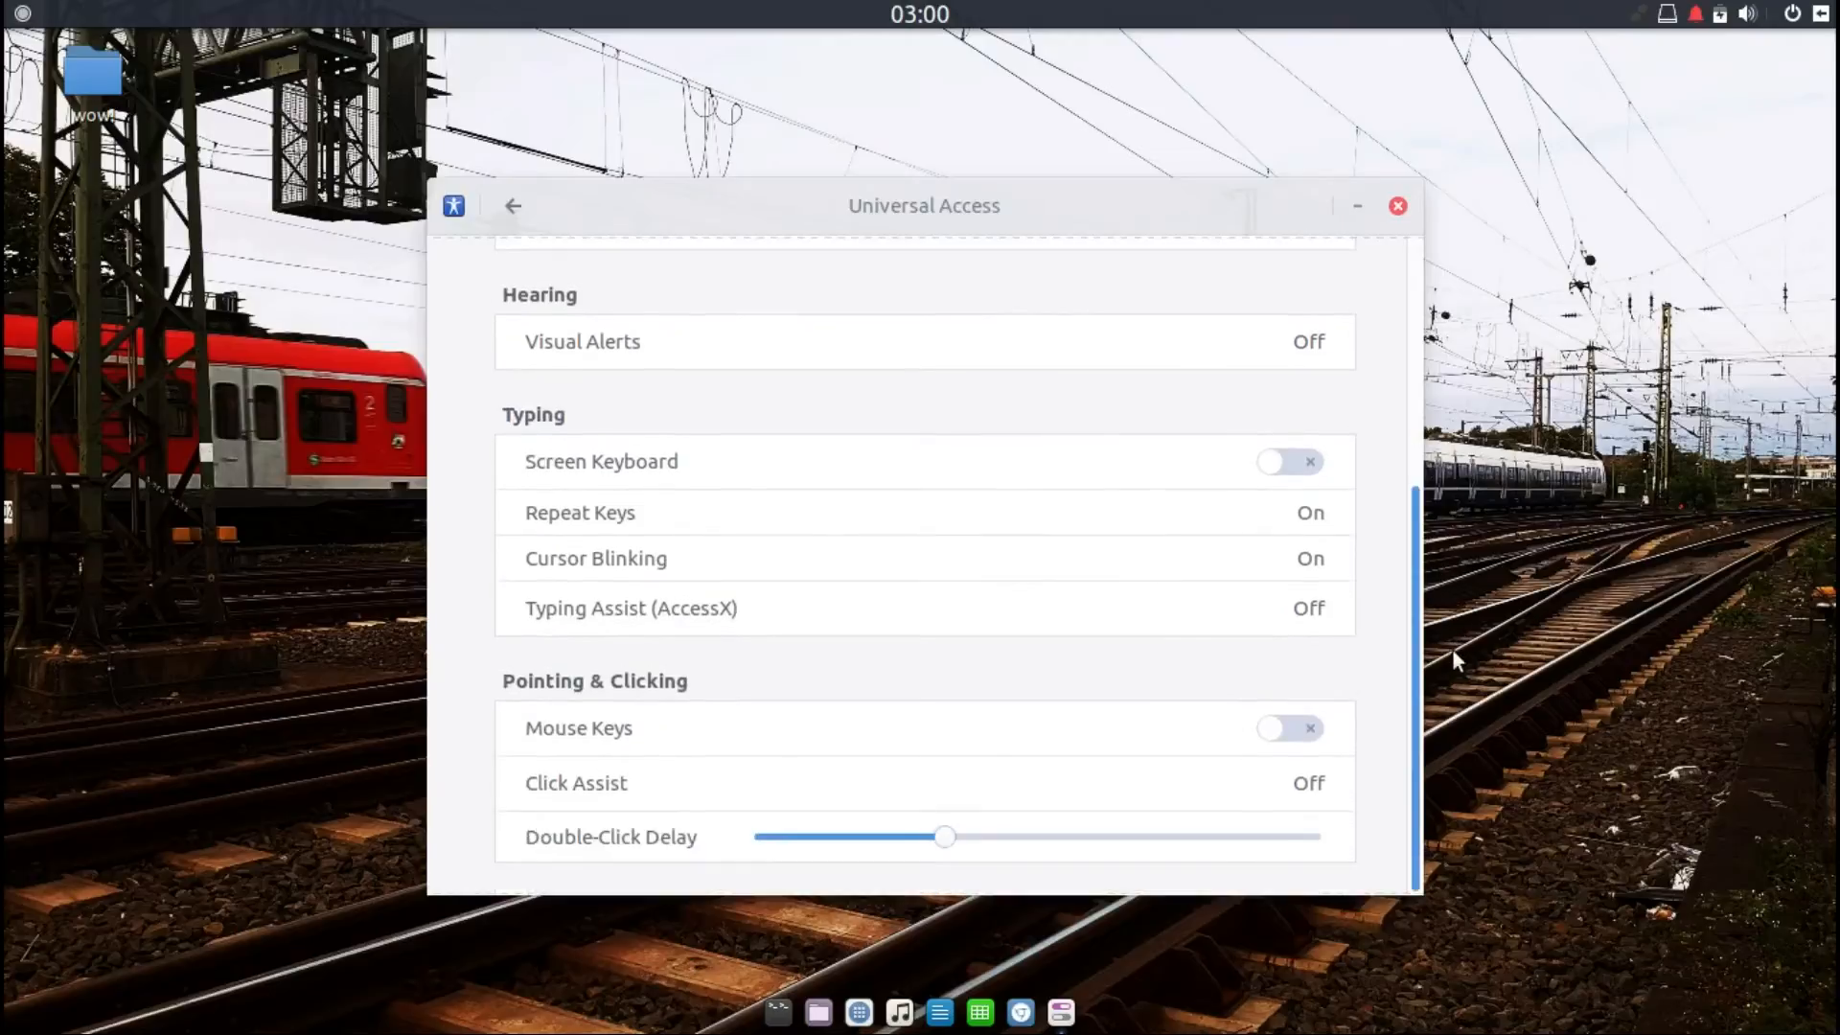
Step: Open Users settings and unlock them by entering the administrator password
left_click(510, 213)
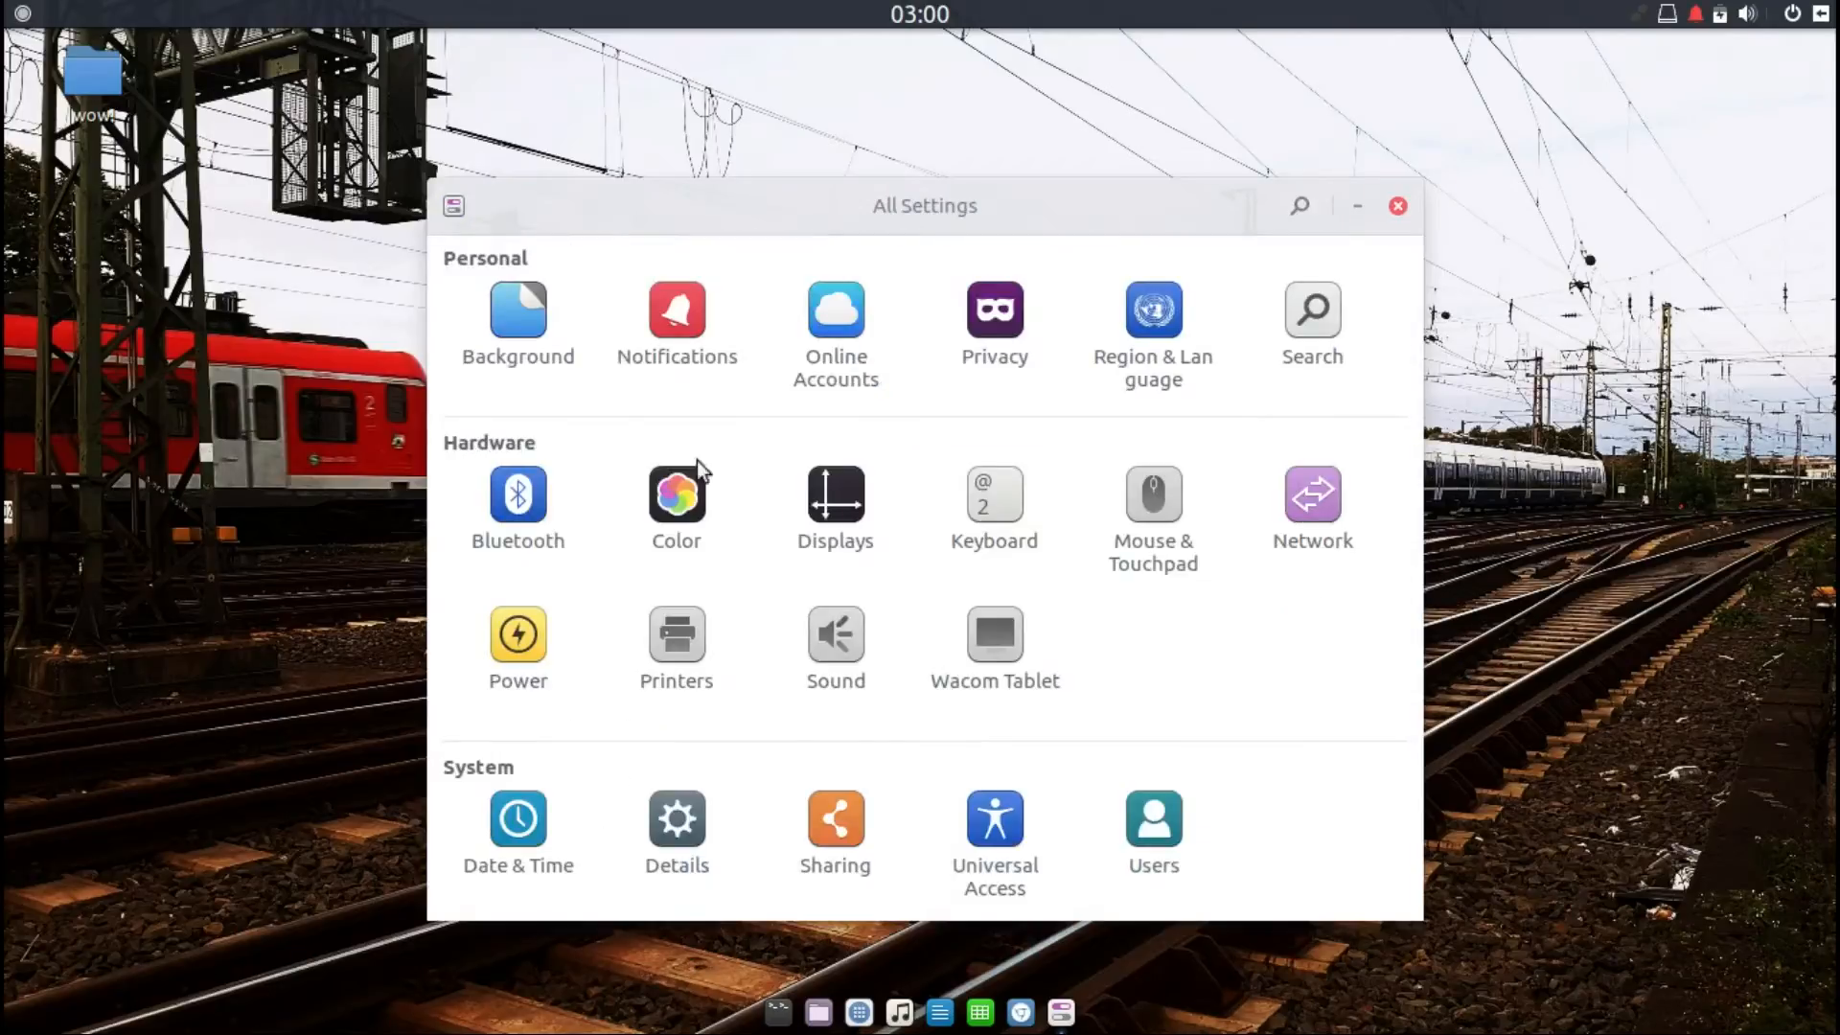
left_click(1162, 830)
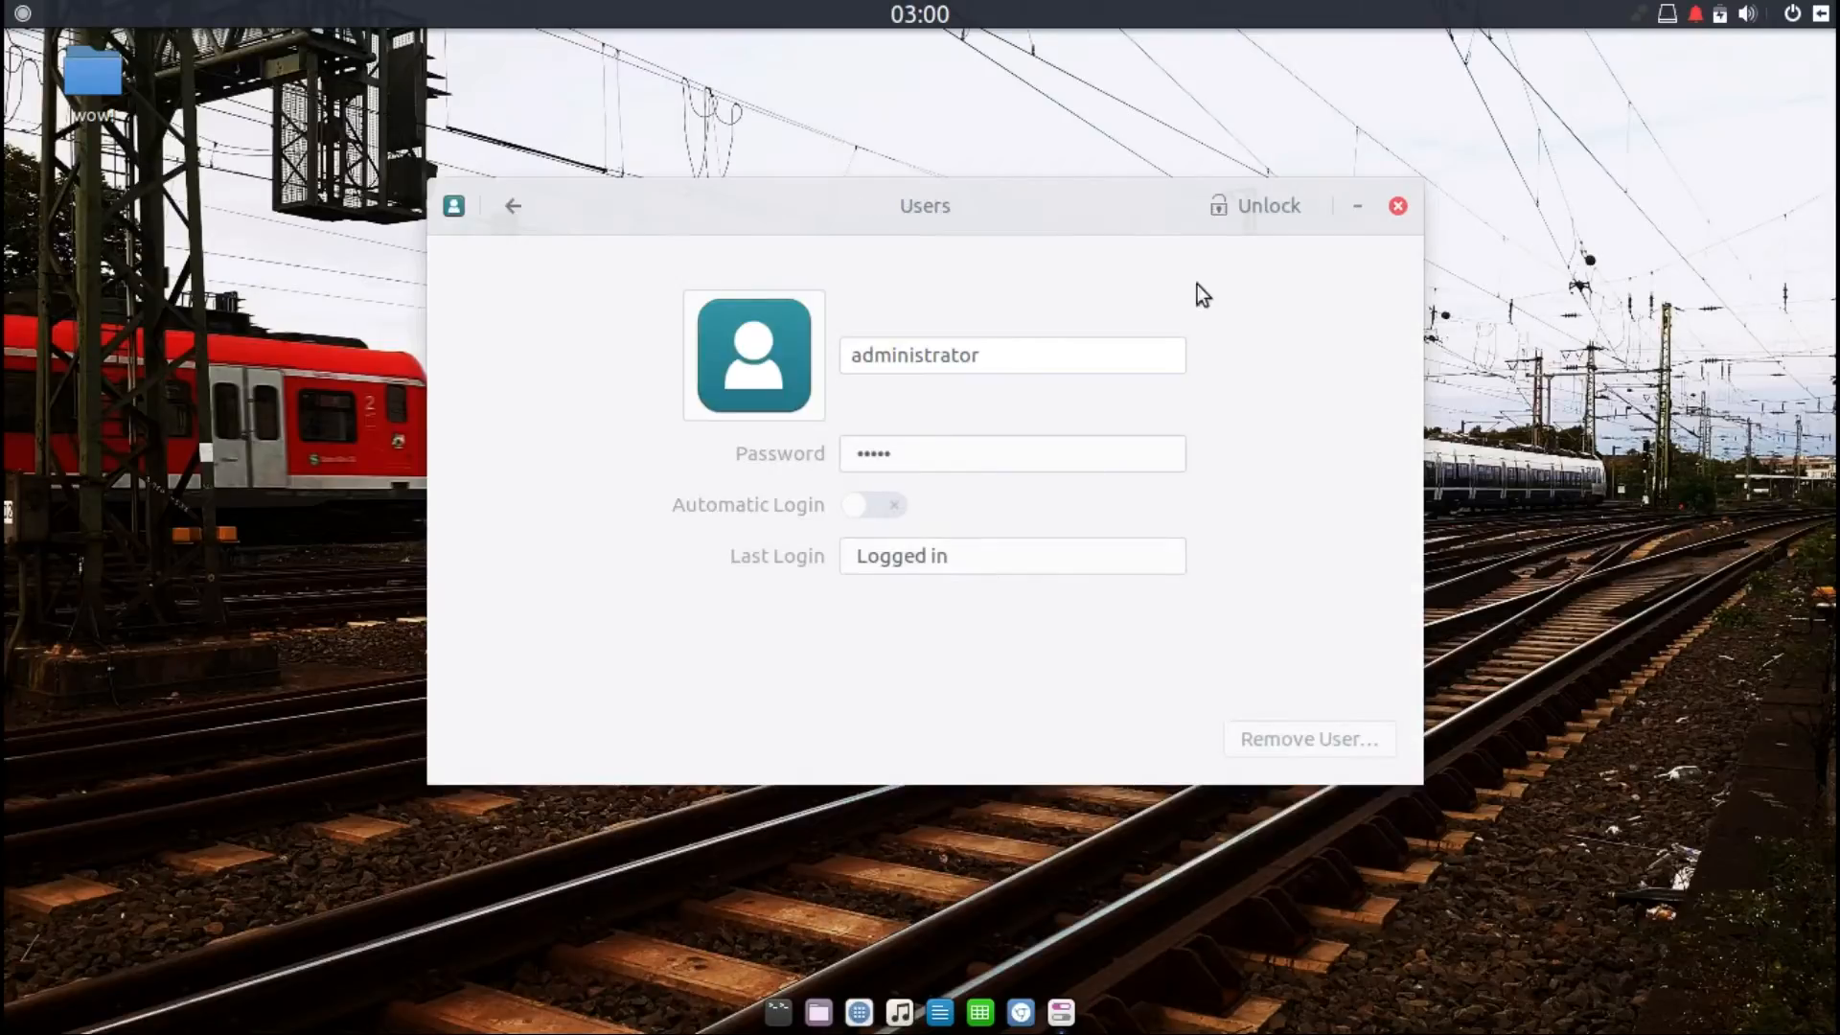
left_click(1244, 201)
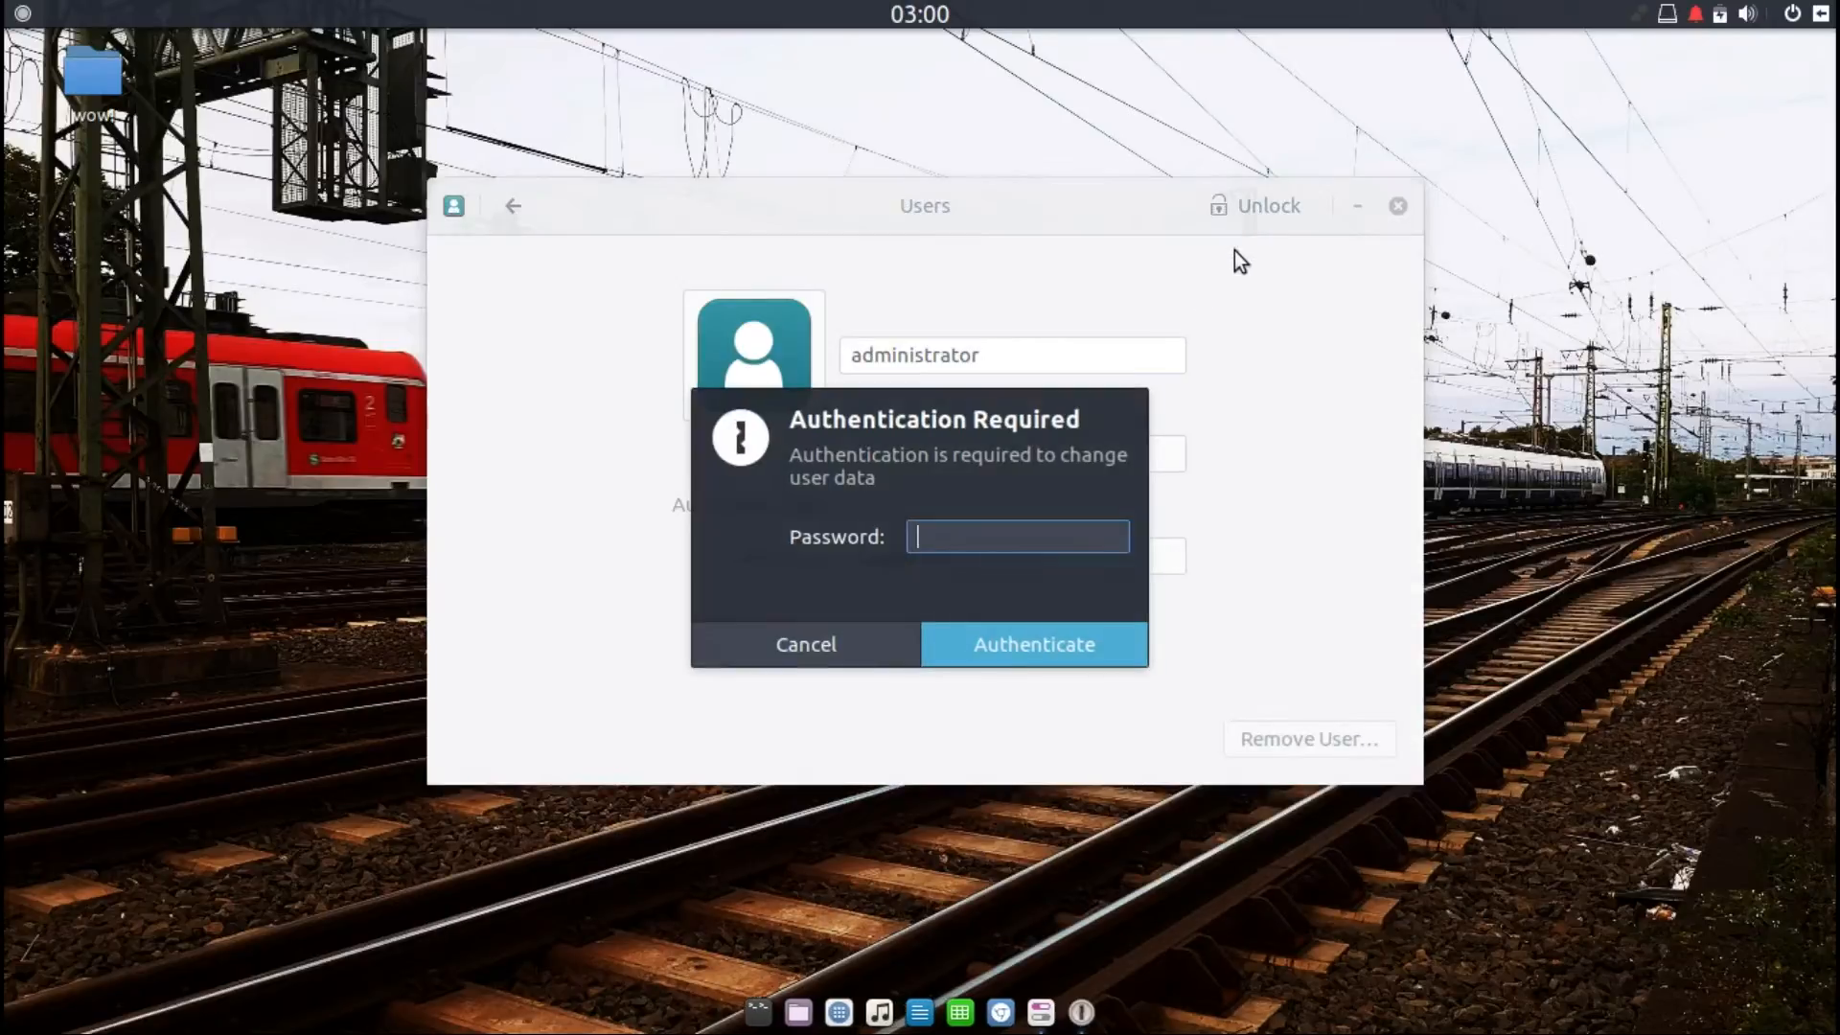
type("******")
key("Return")
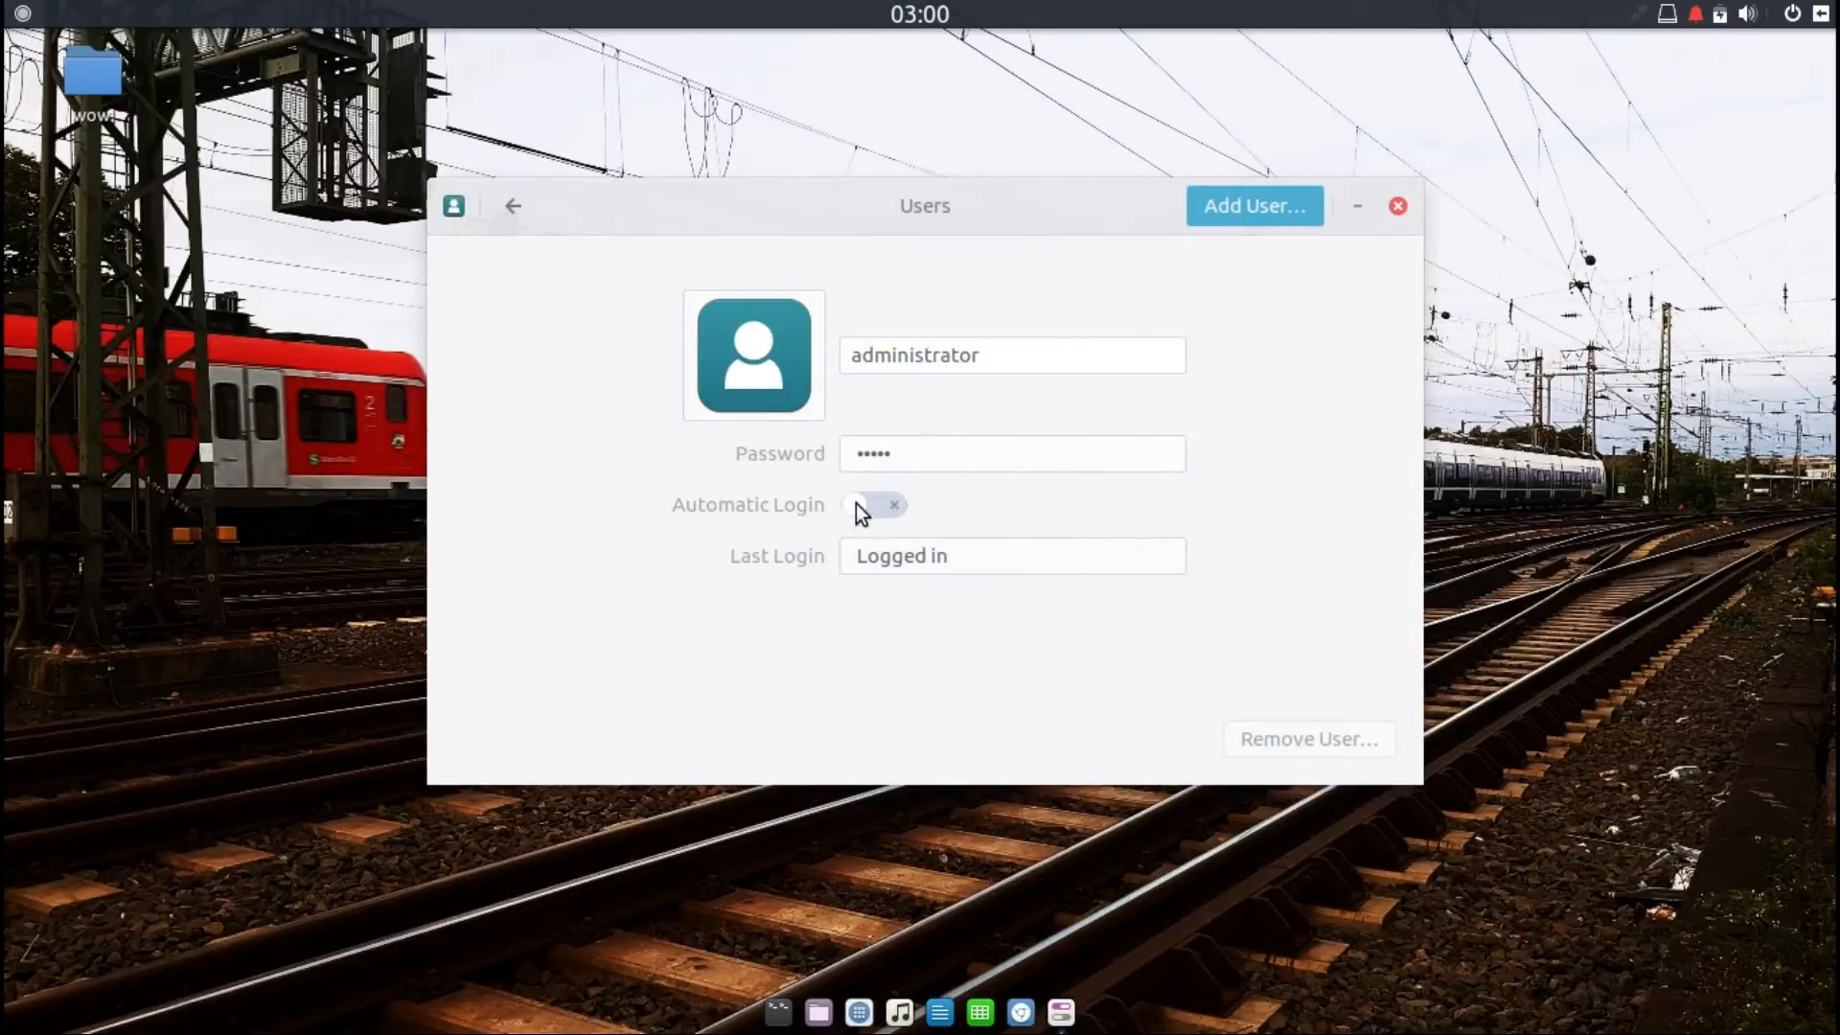
Step: Turn on Automatic Login for the administrator, open Add User and cancel it, returning to All Settings
left_click(888, 503)
left_click(1265, 205)
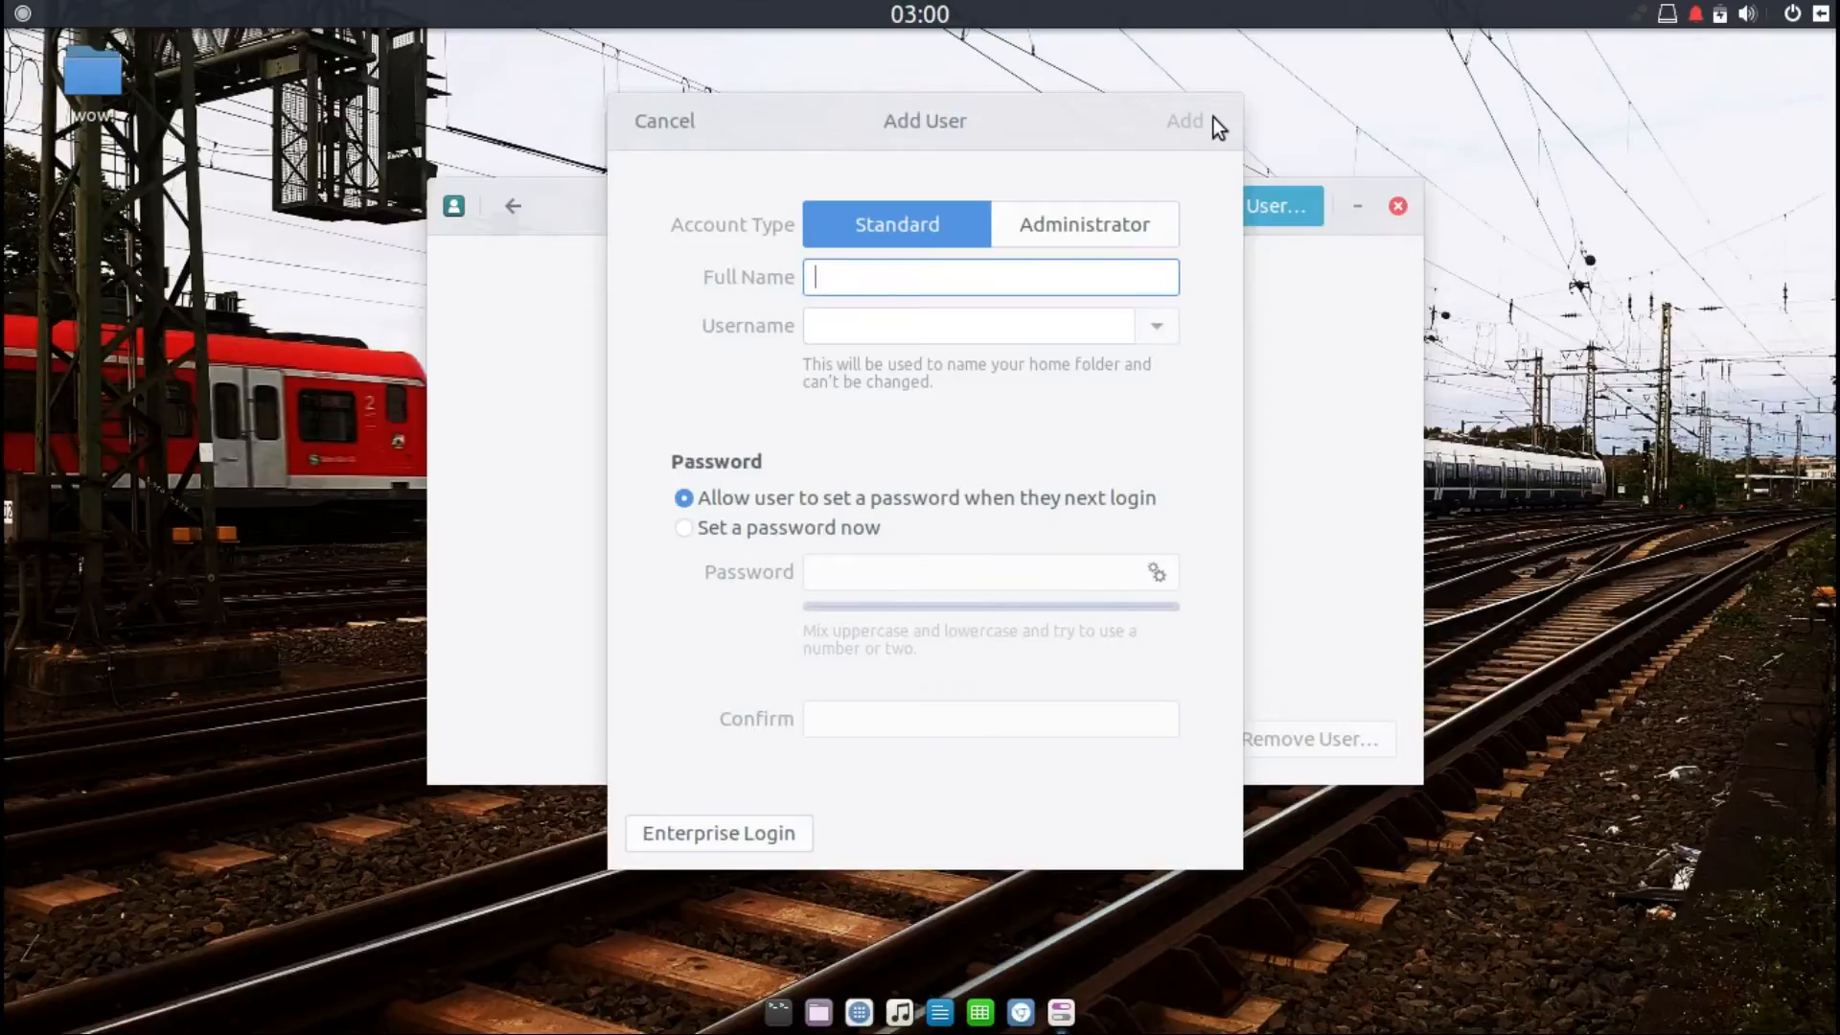
left_click(704, 122)
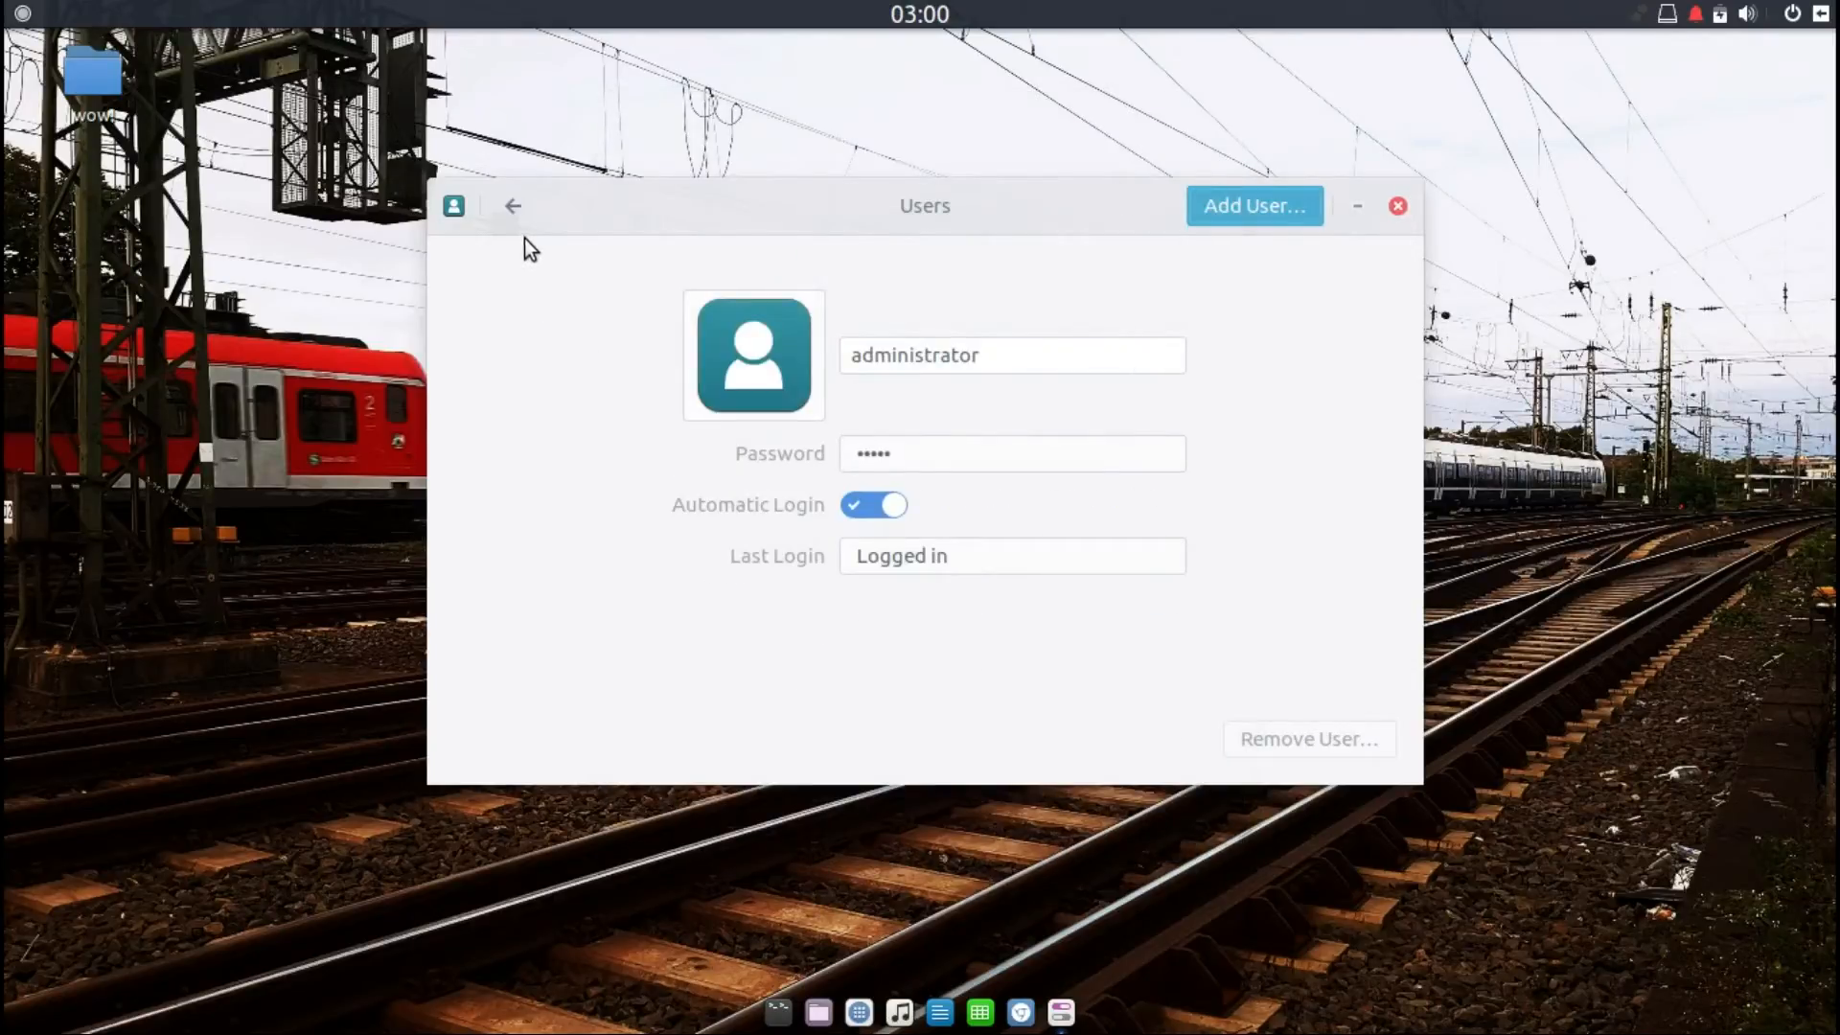
left_click(514, 207)
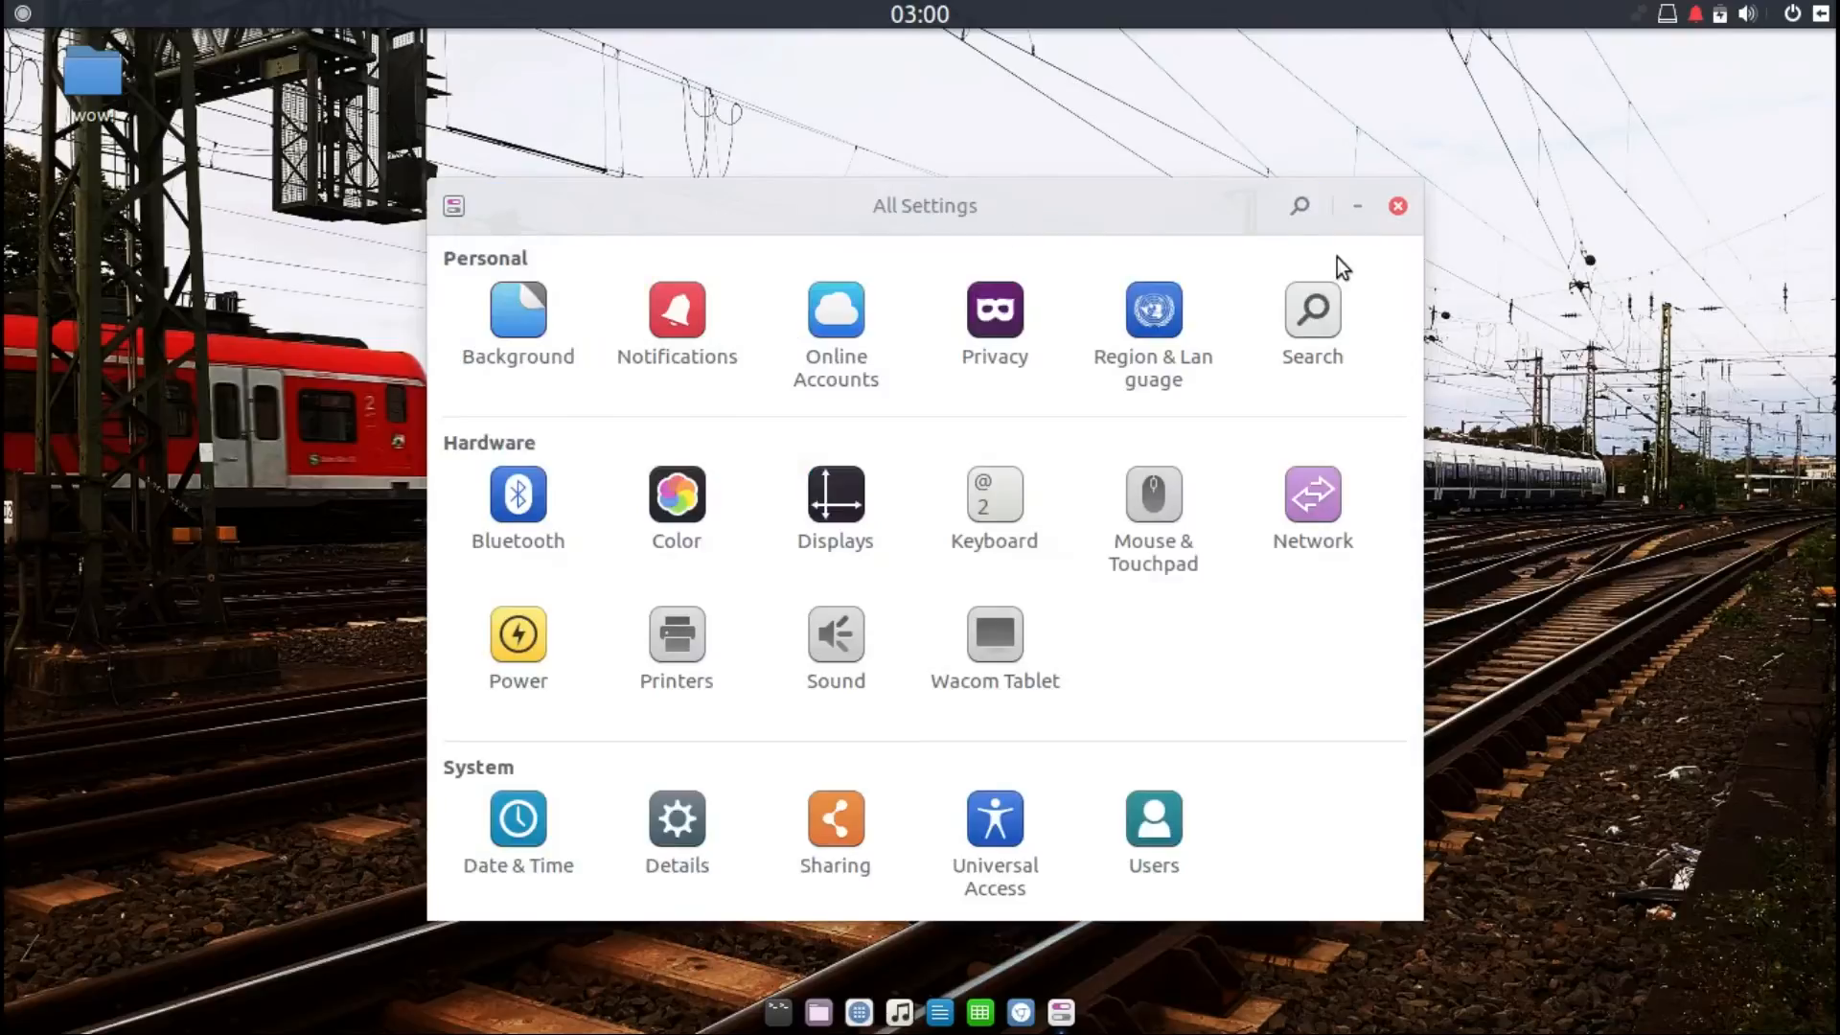
Step: Reopen Settings from the application menu, go to the Printers panel and start adding a printer
left_click(1400, 208)
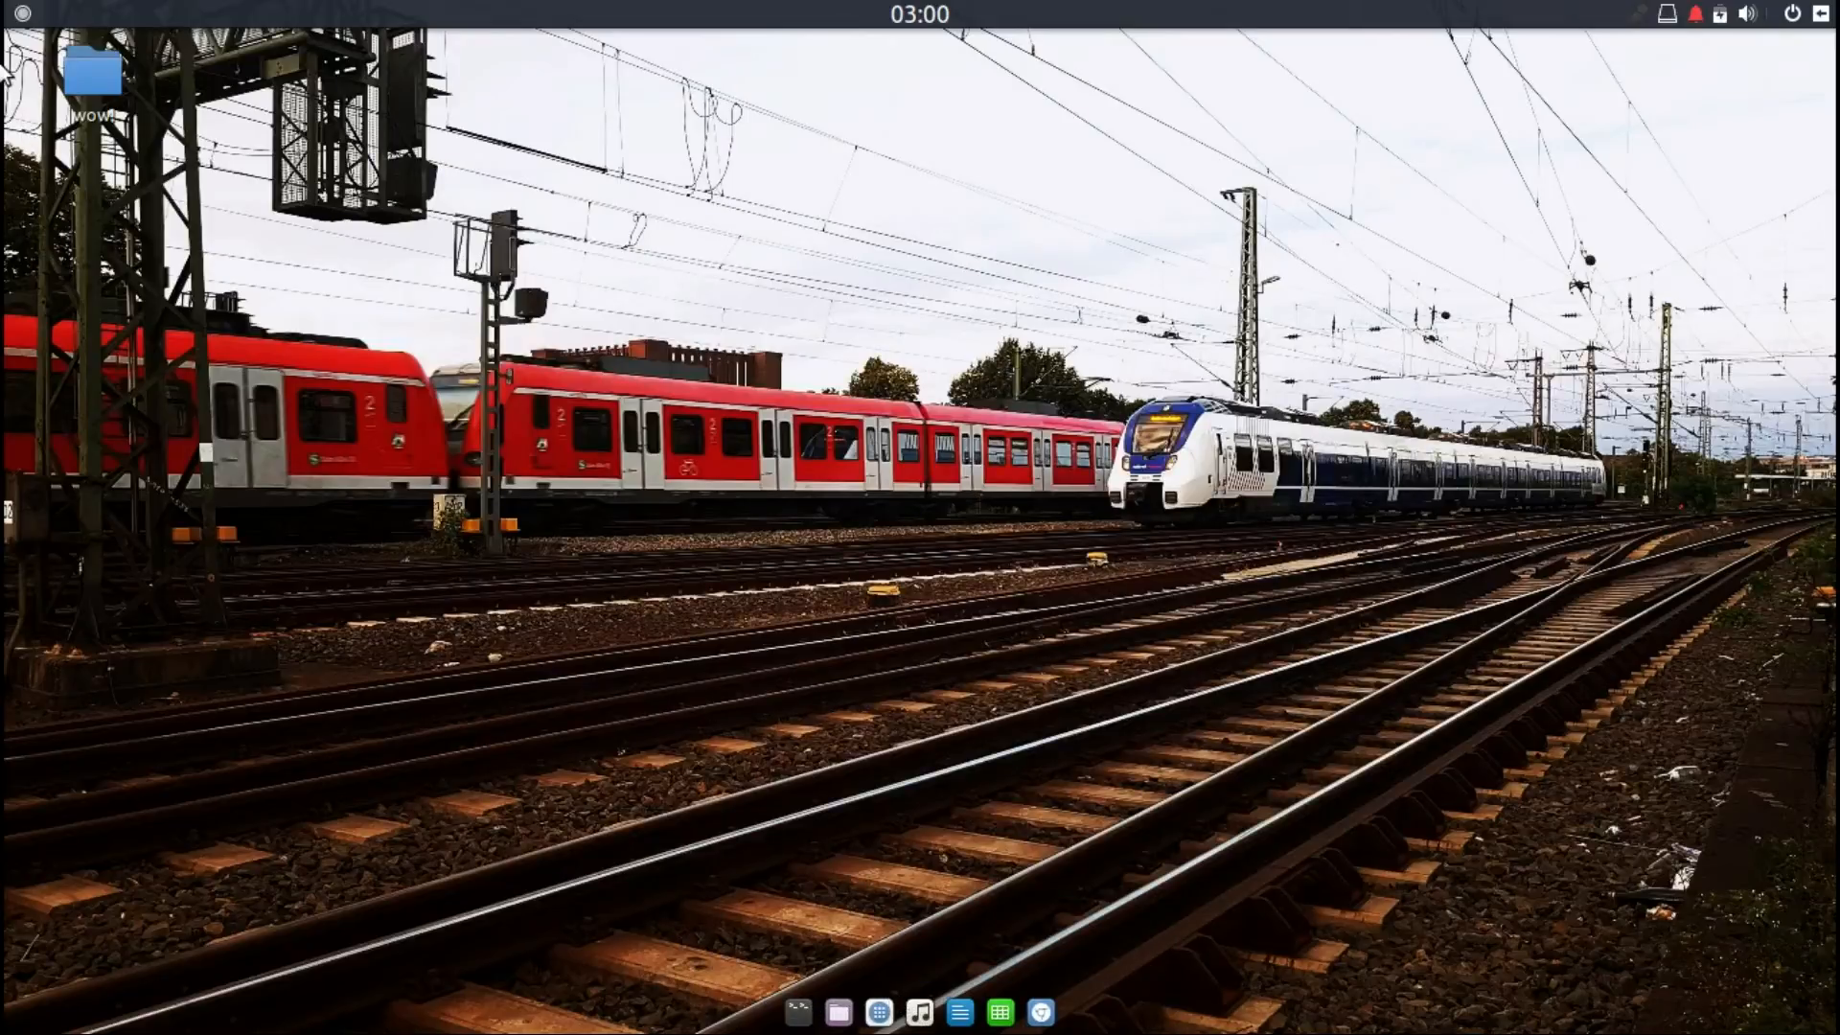
left_click(27, 21)
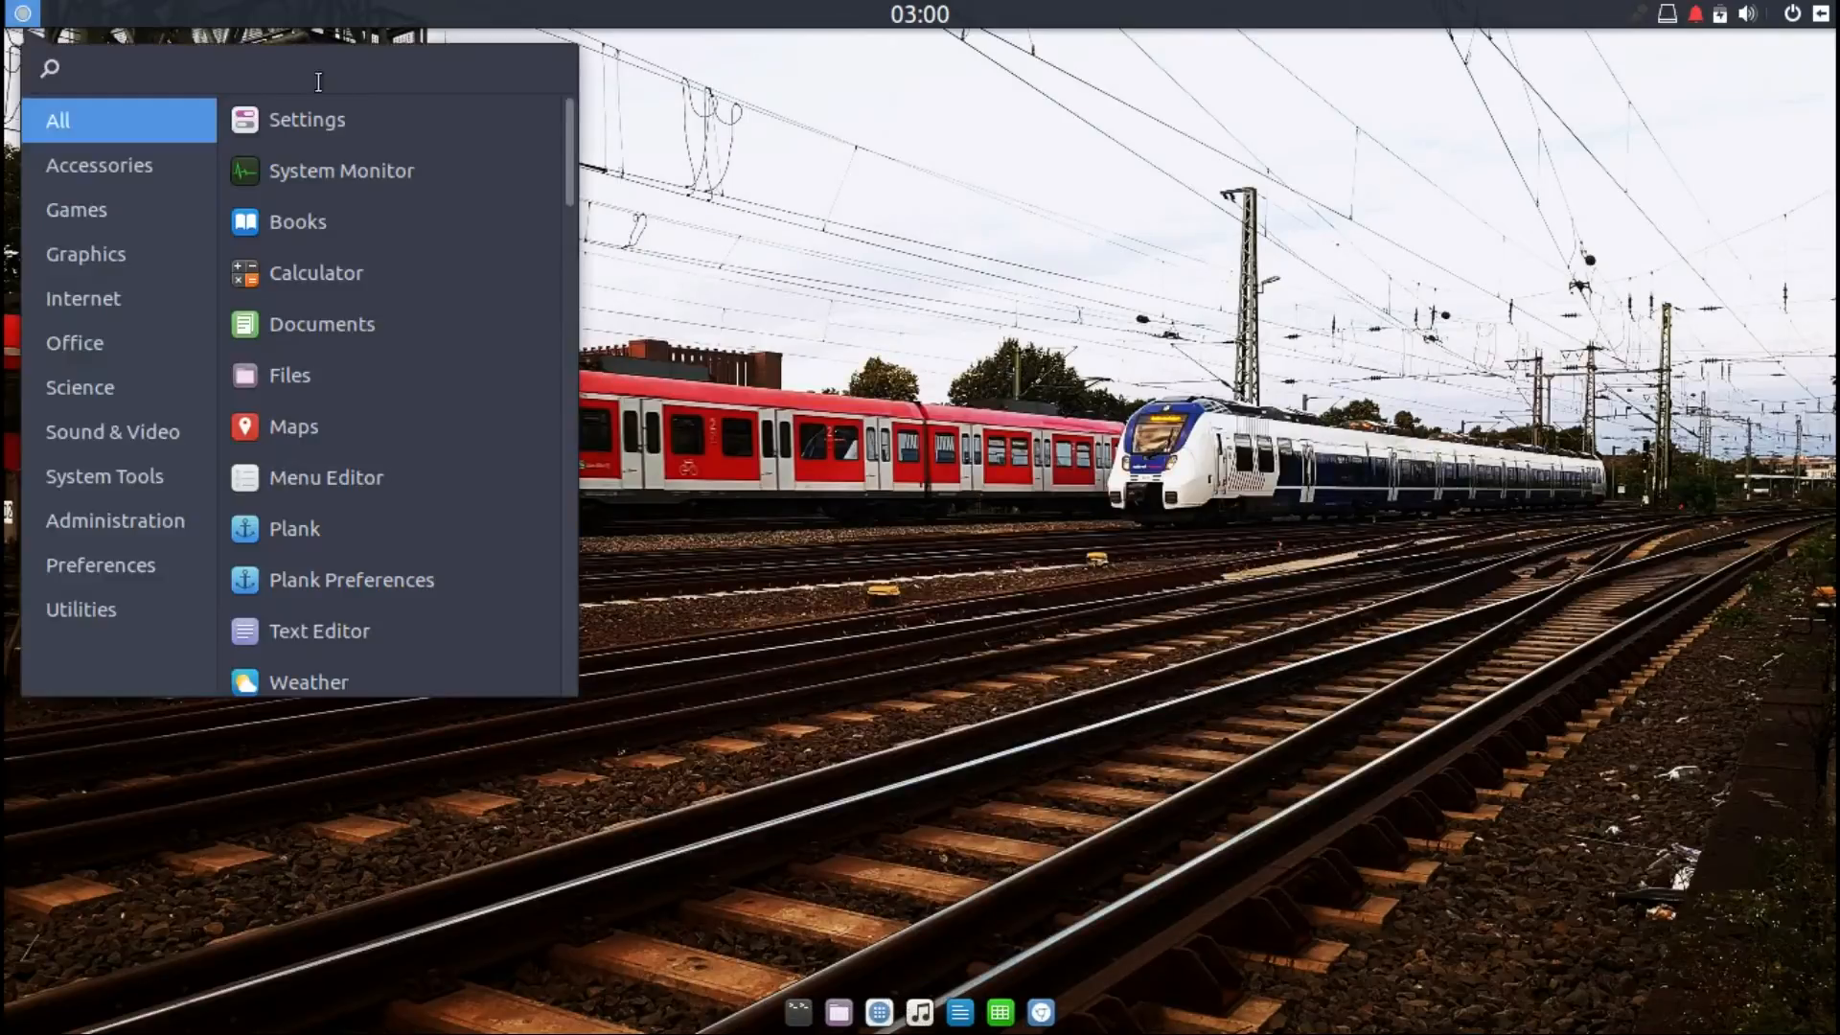
left_click(335, 121)
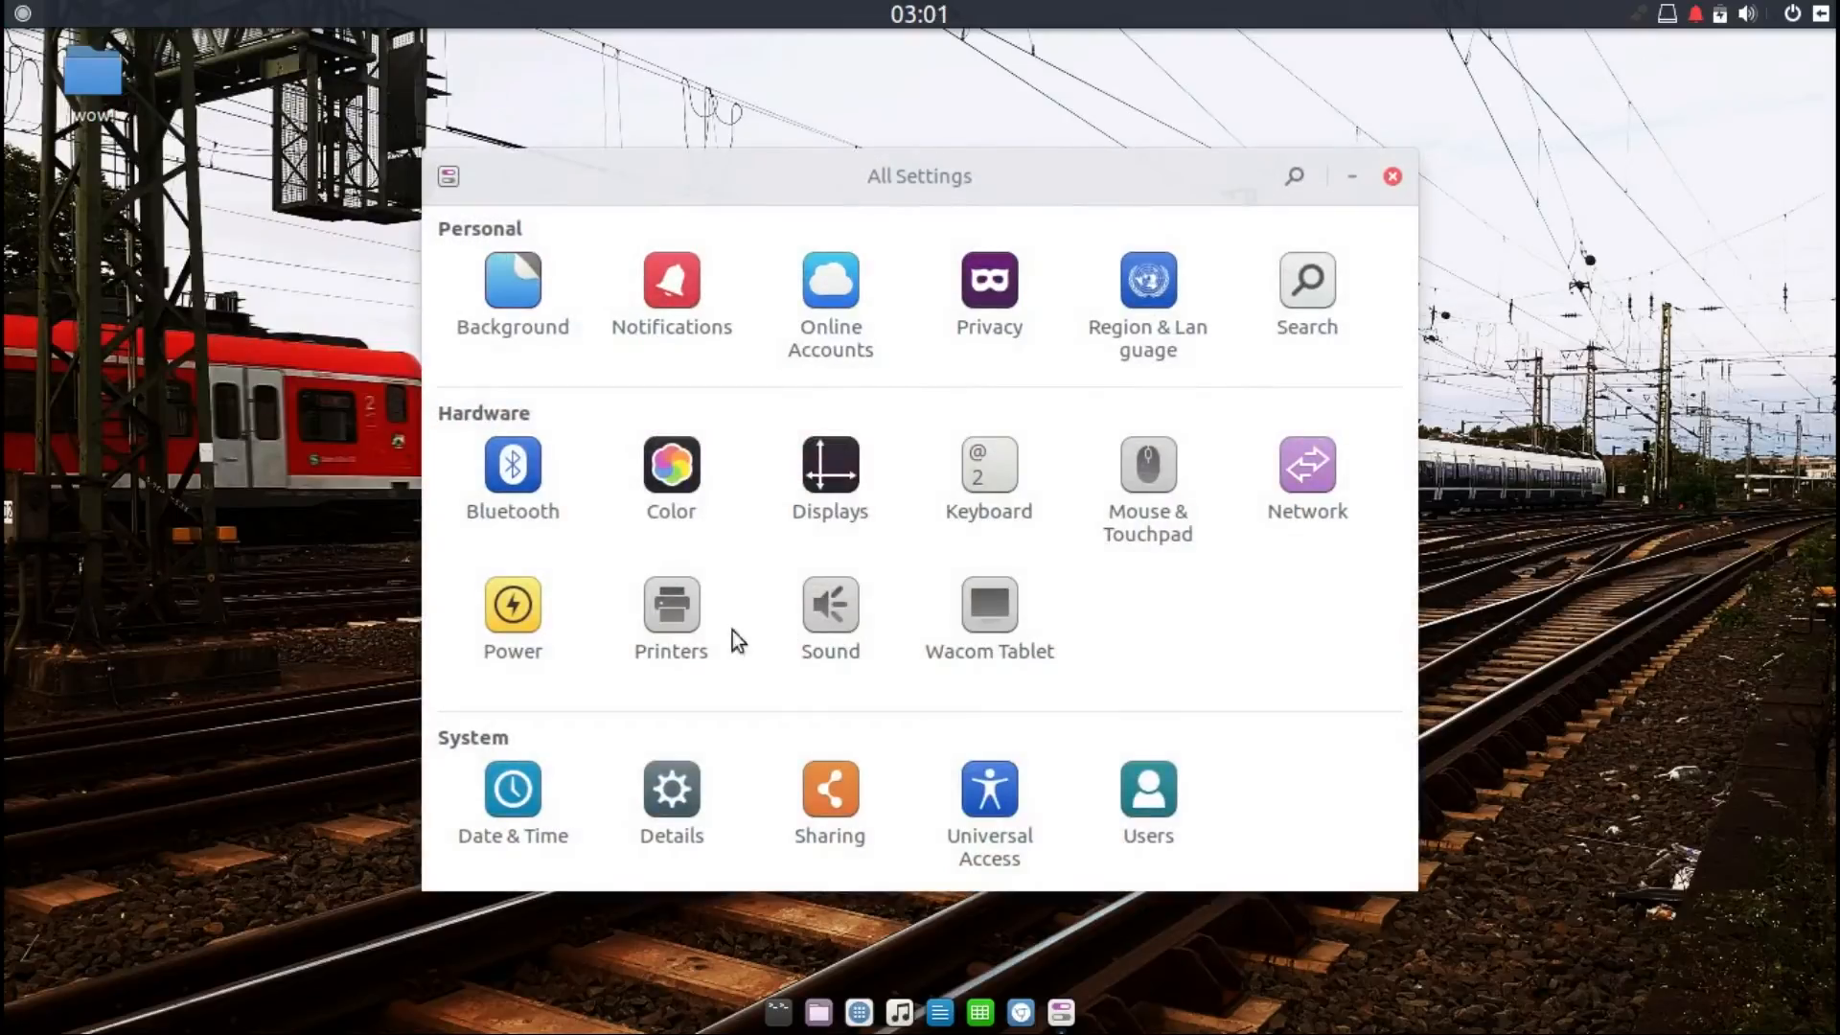
left_click(679, 624)
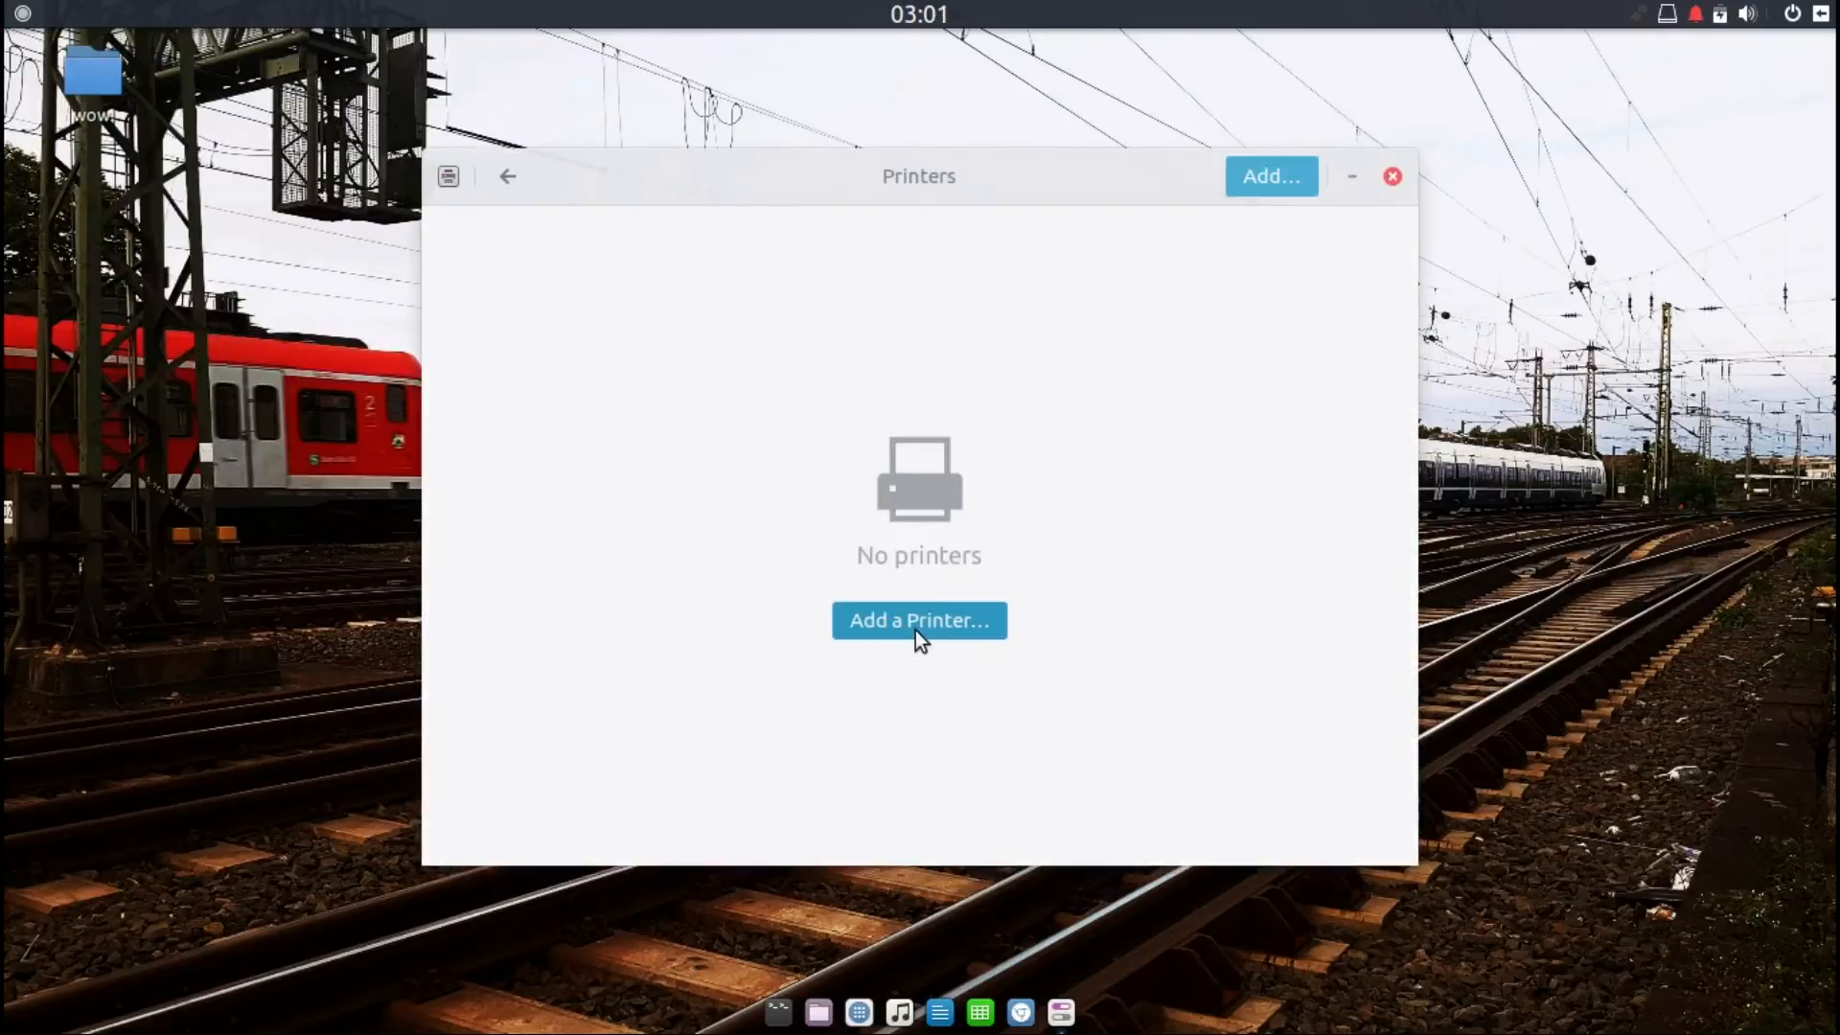
left_click(918, 633)
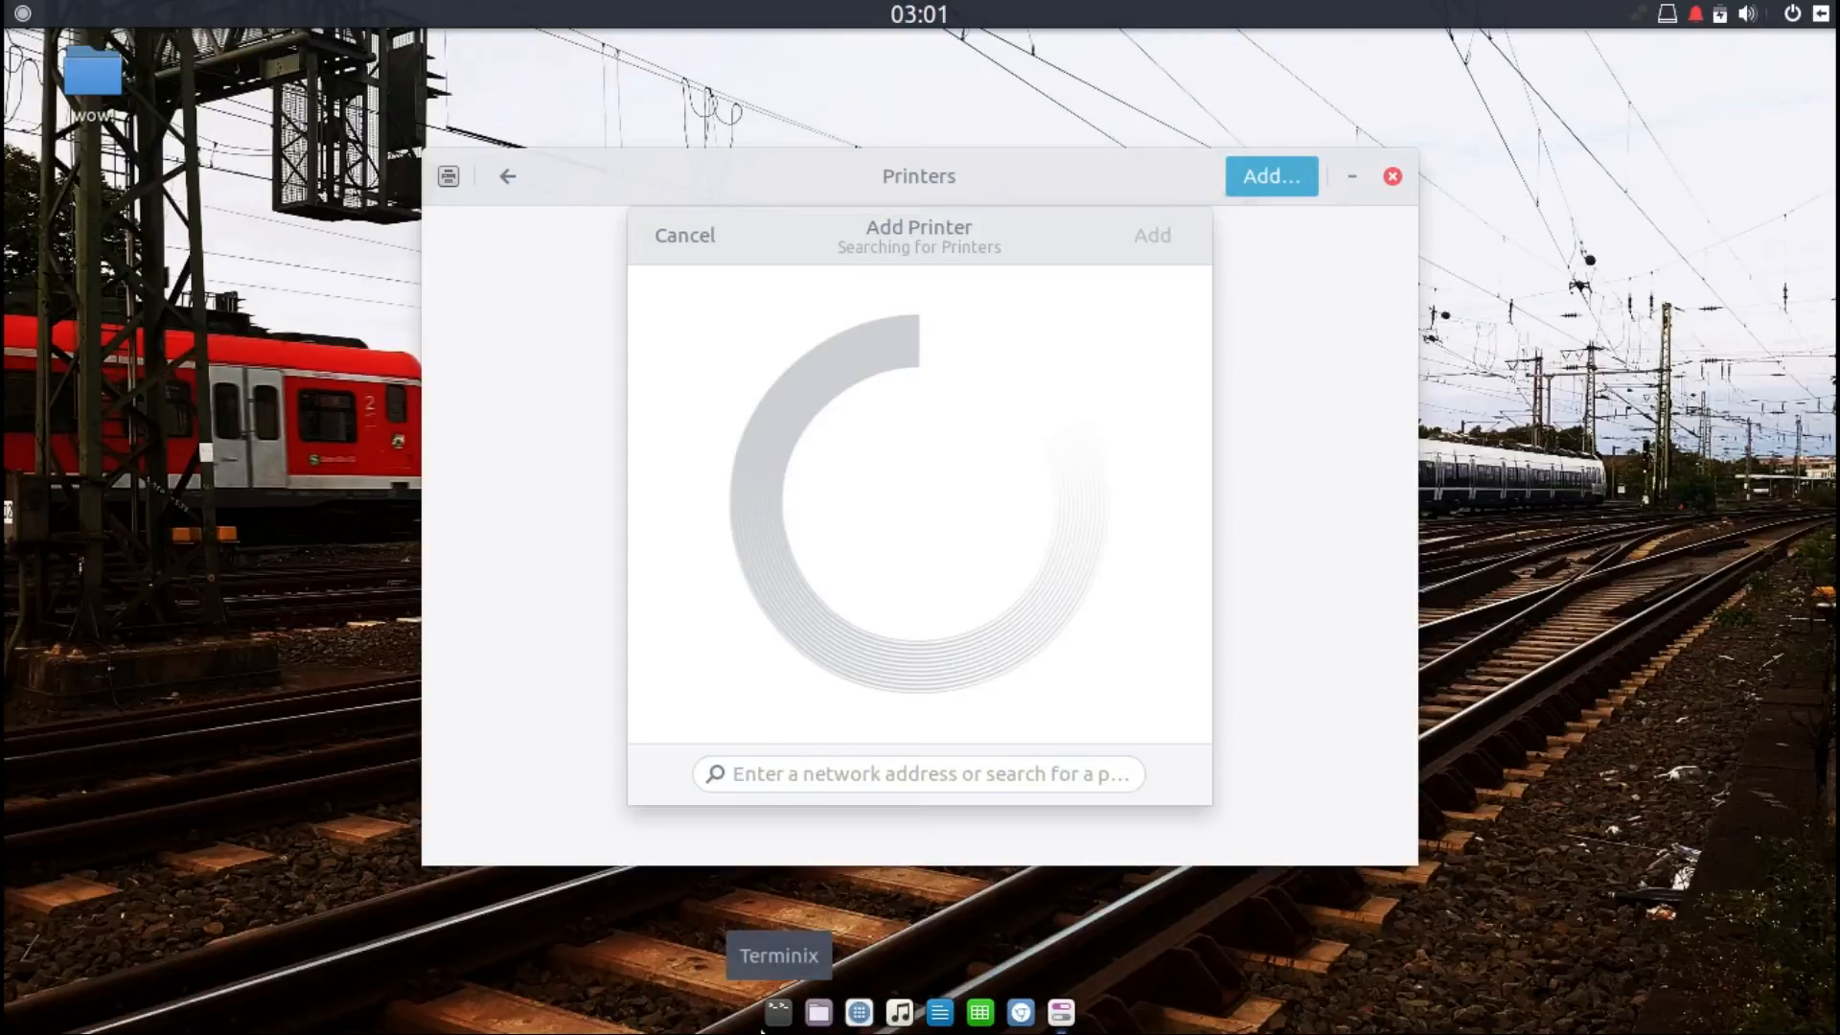
Step: Launch System Monitor from the application menu, keep it in the dock, and close its window
right_click(762, 1030)
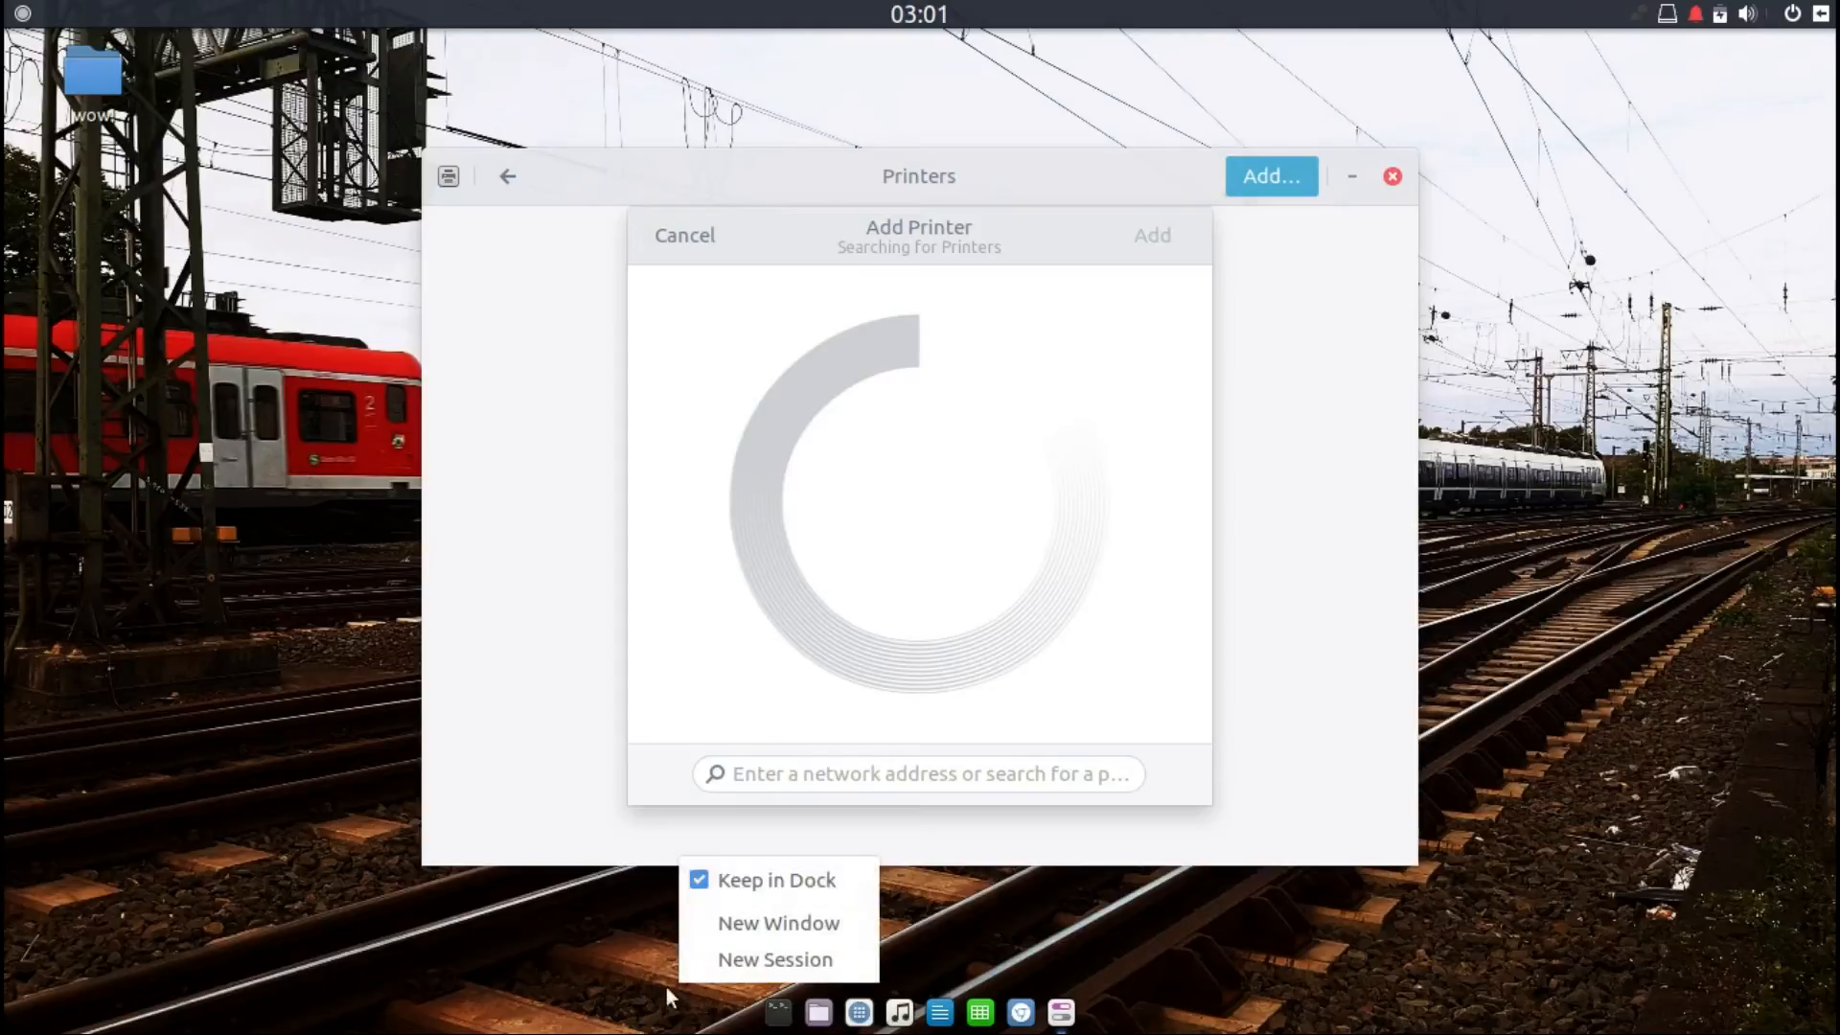
left_click(526, 907)
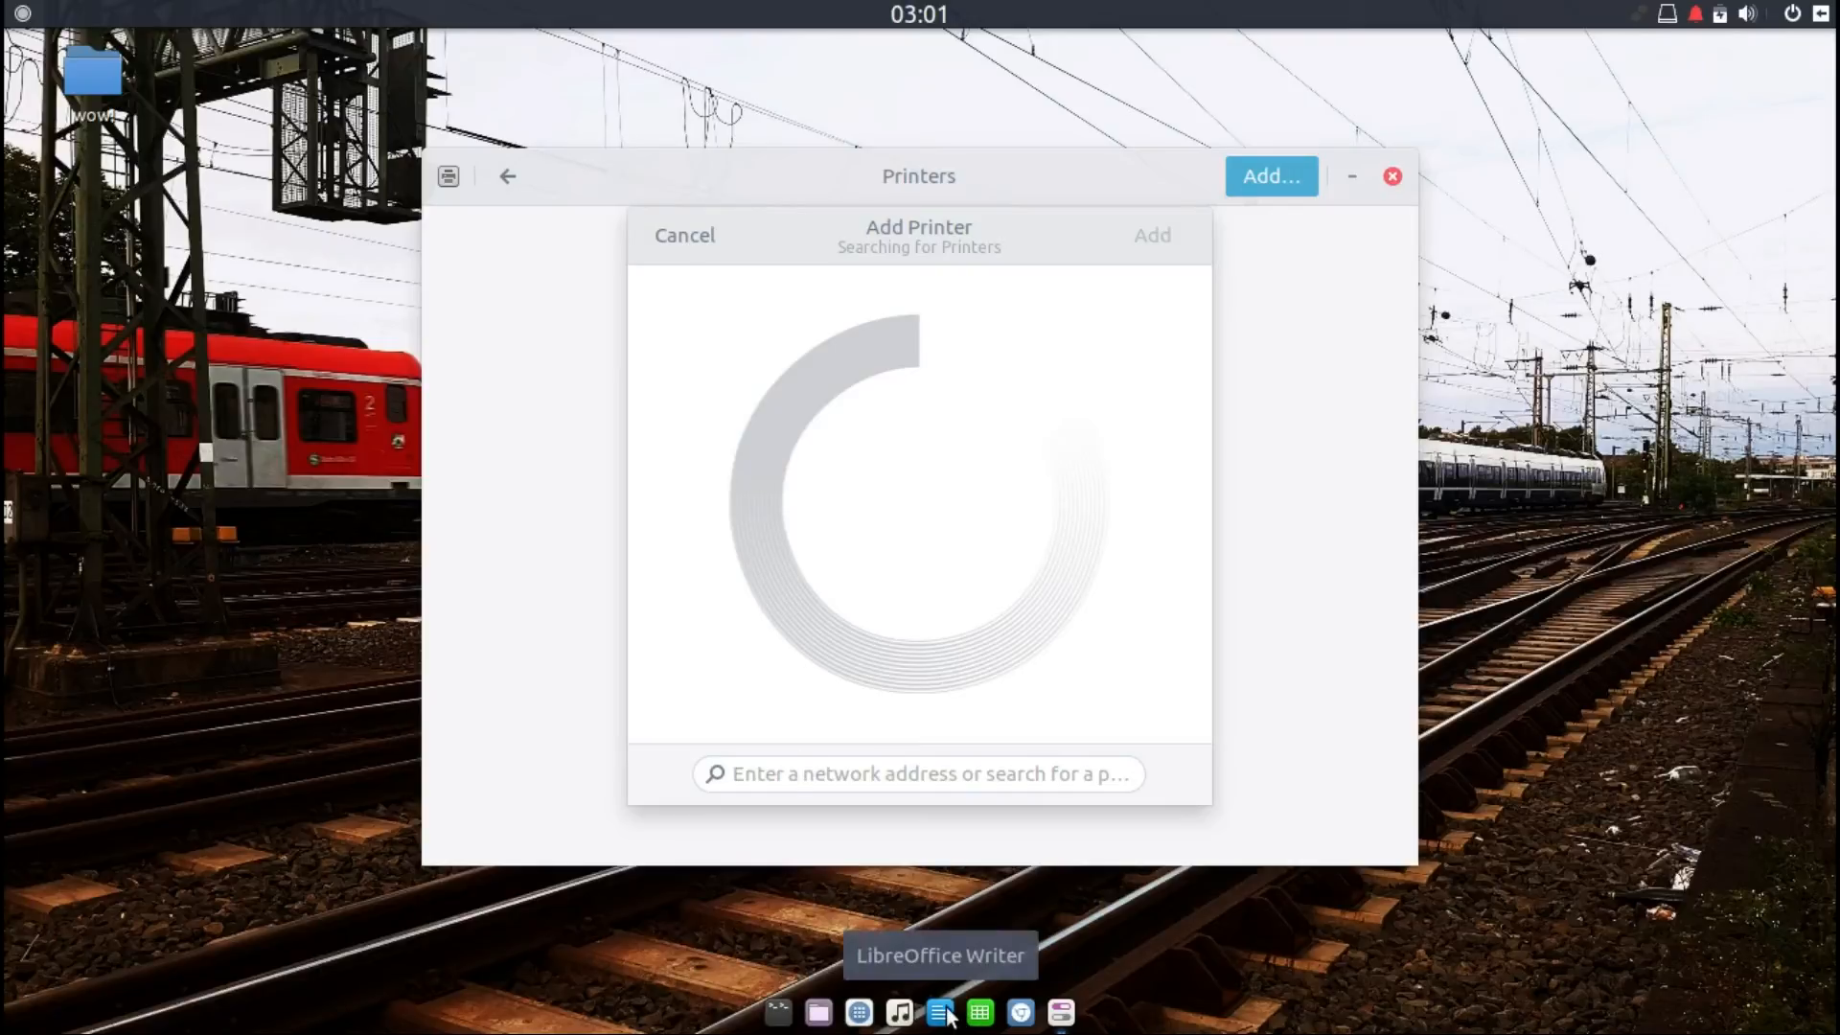
left_click(22, 14)
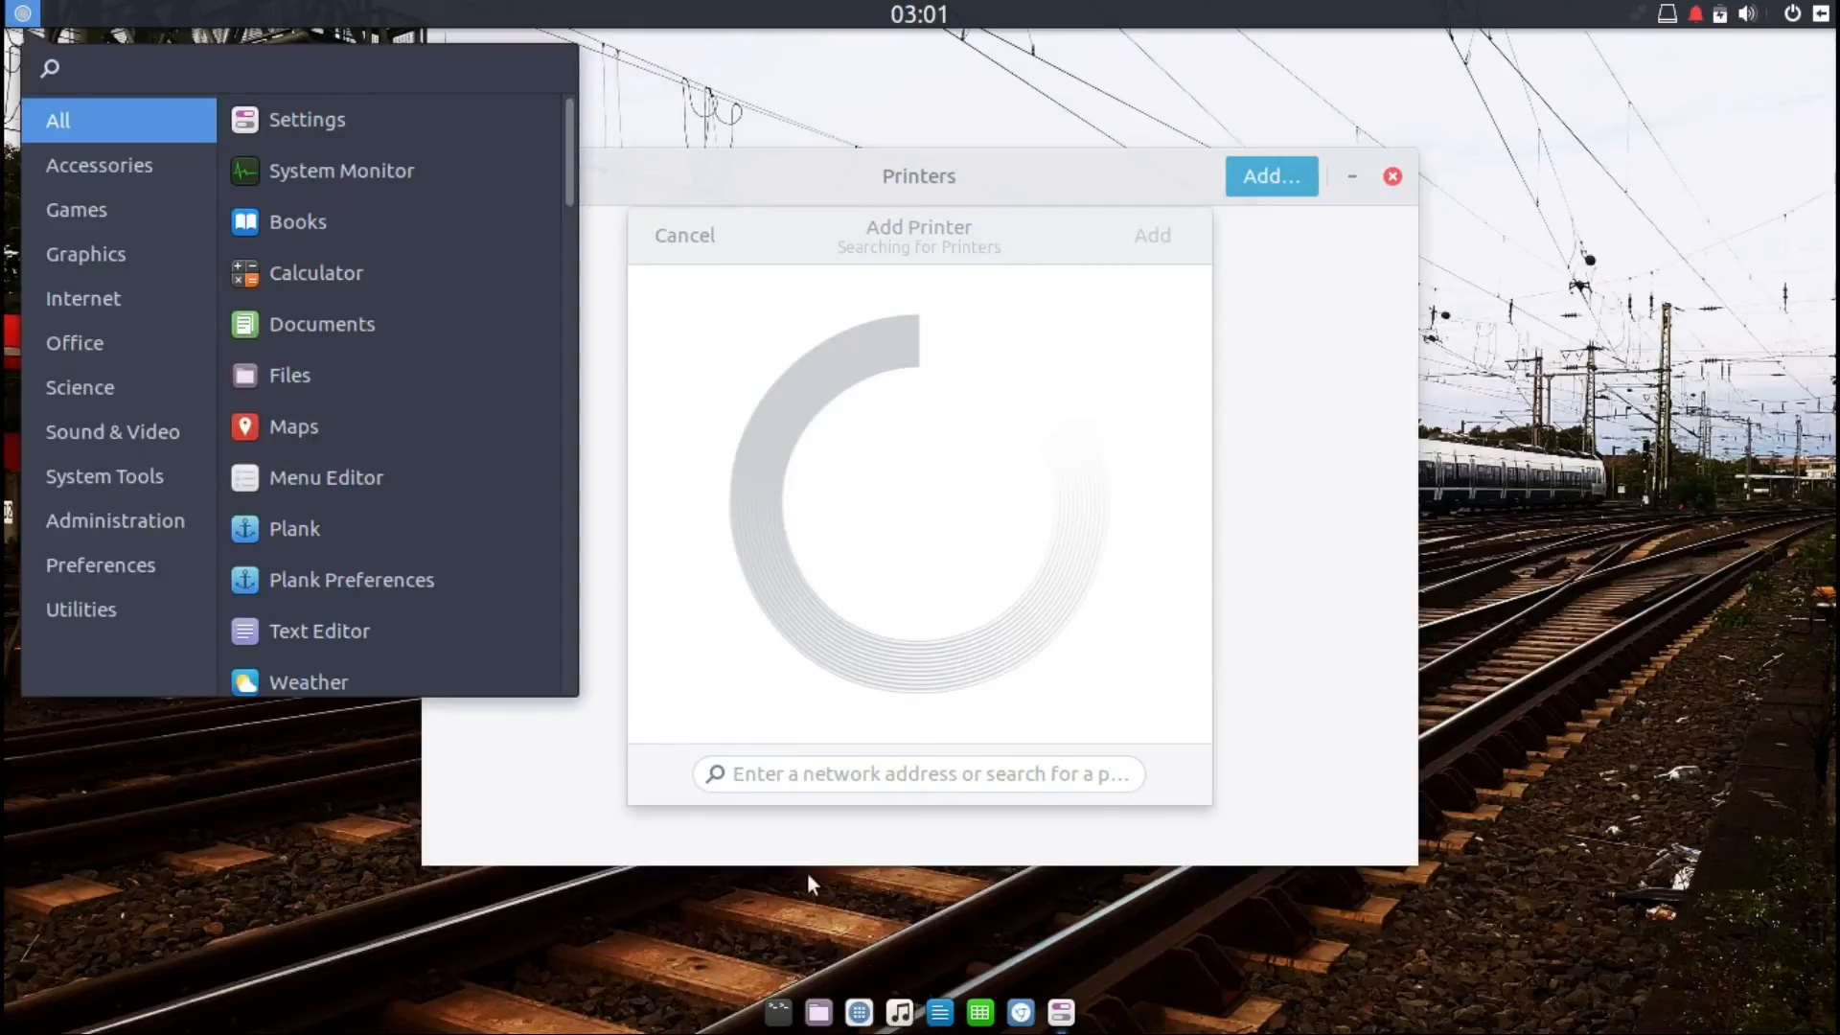
left_click(388, 177)
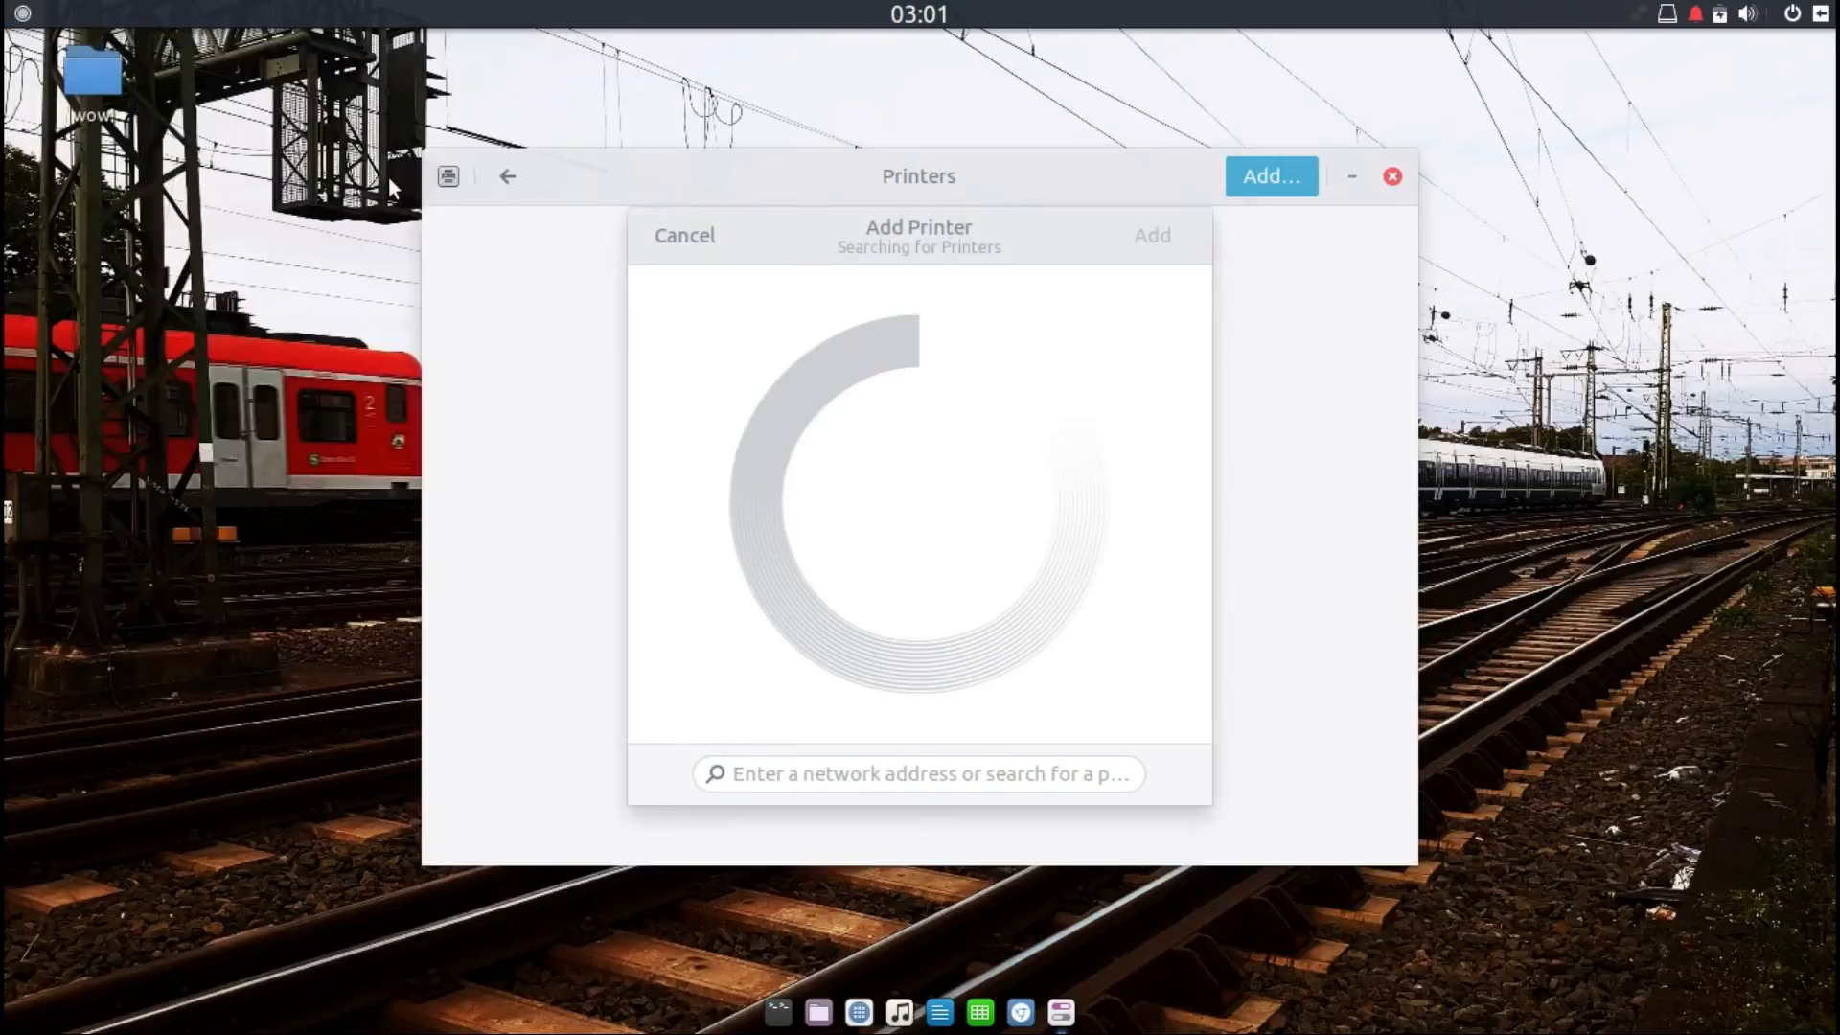
right_click(388, 177)
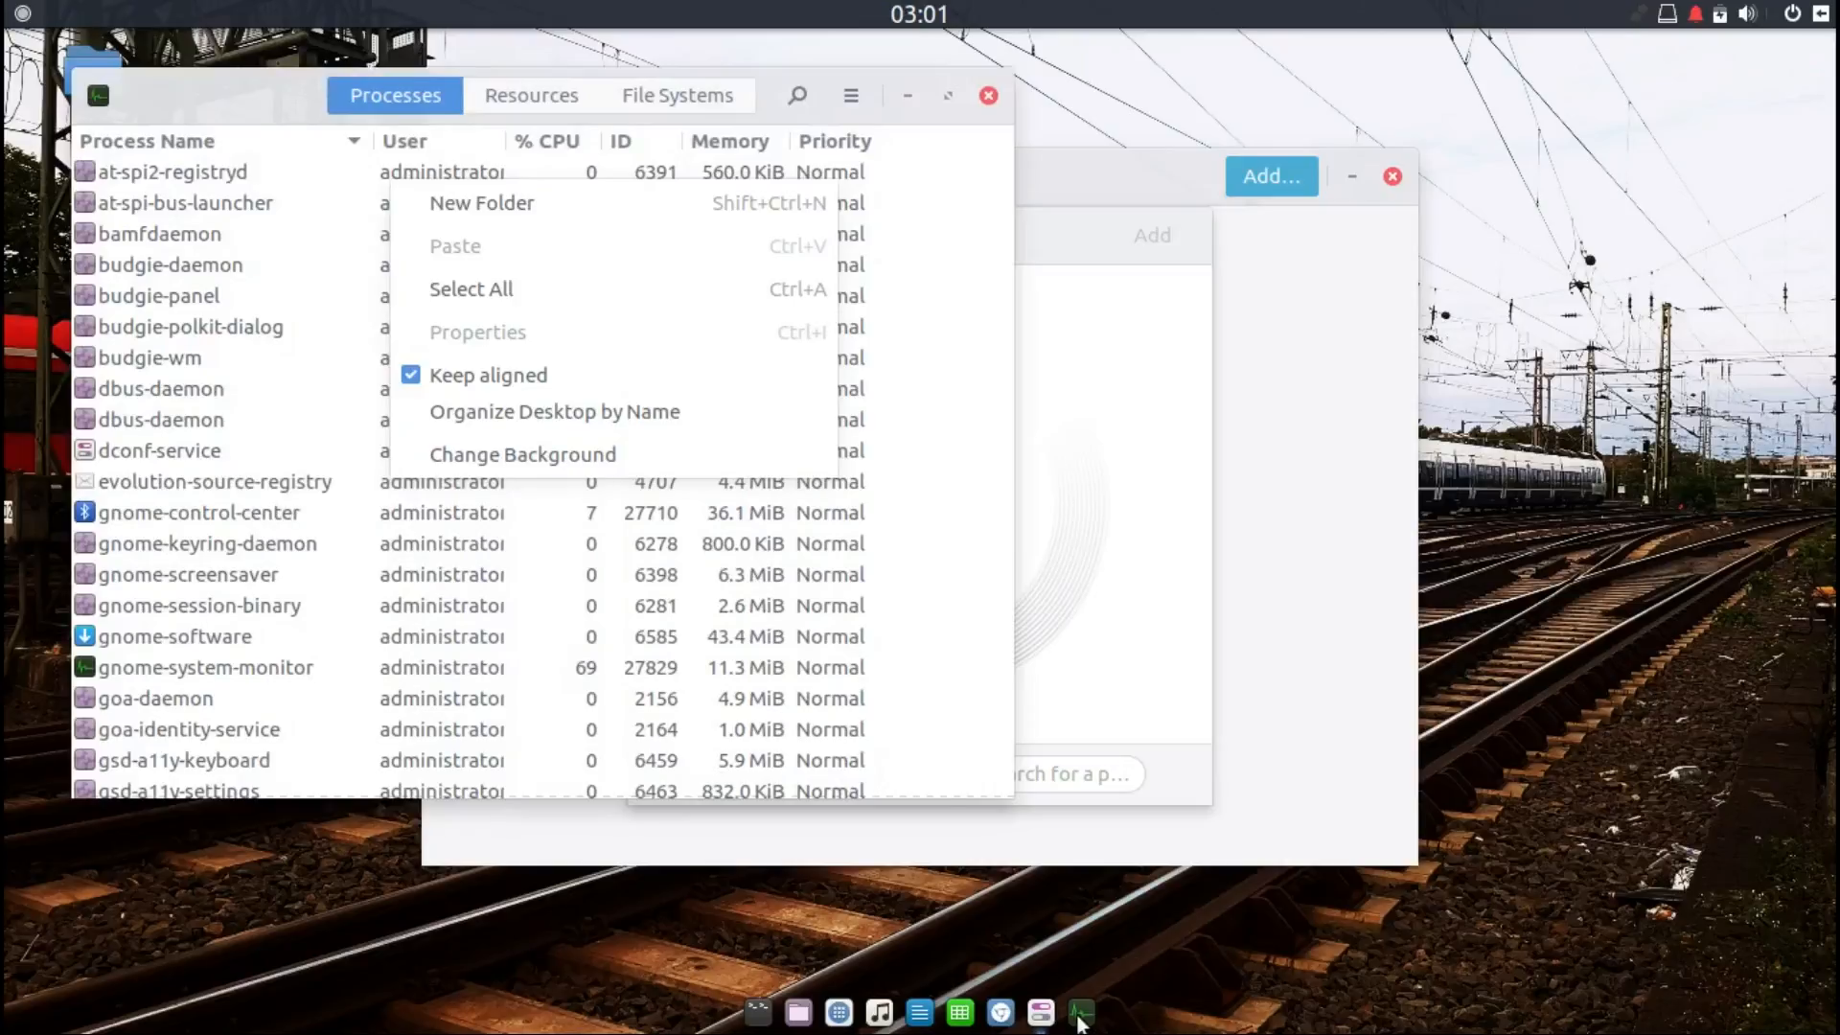
left_click(1080, 1016)
left_click(1082, 1016)
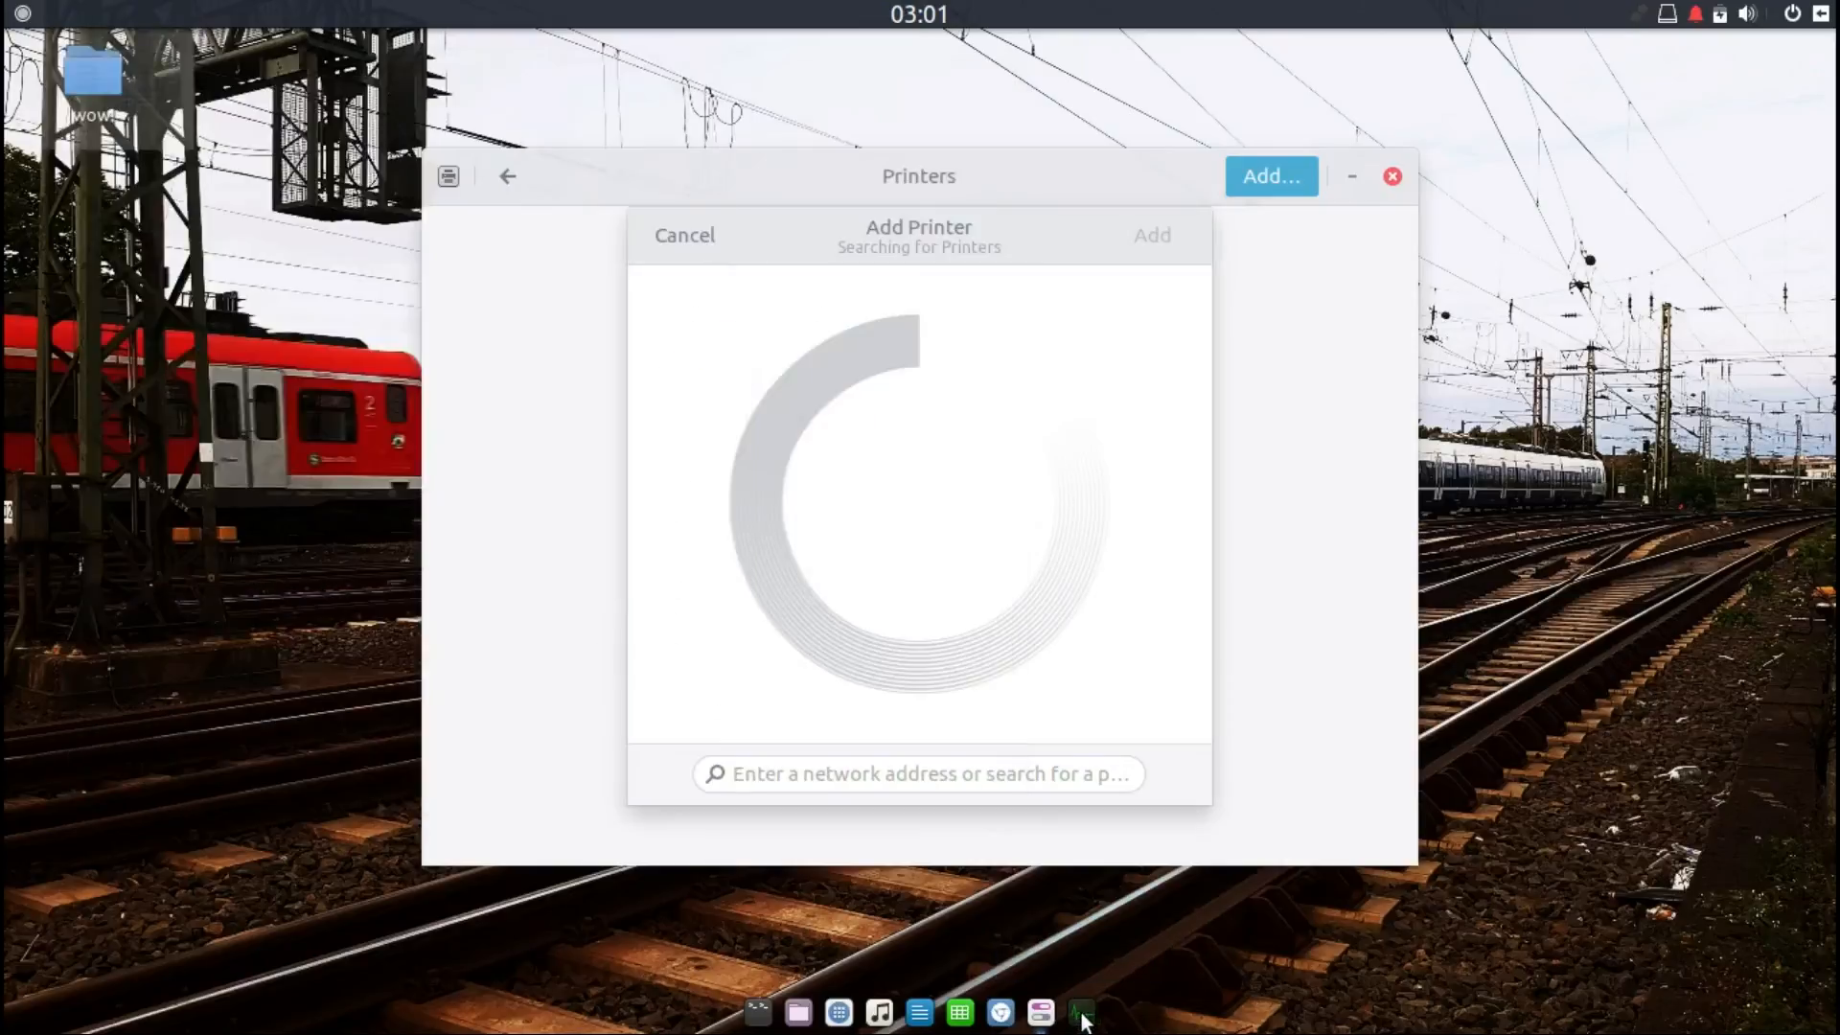
right_click(1082, 1020)
left_click(1045, 920)
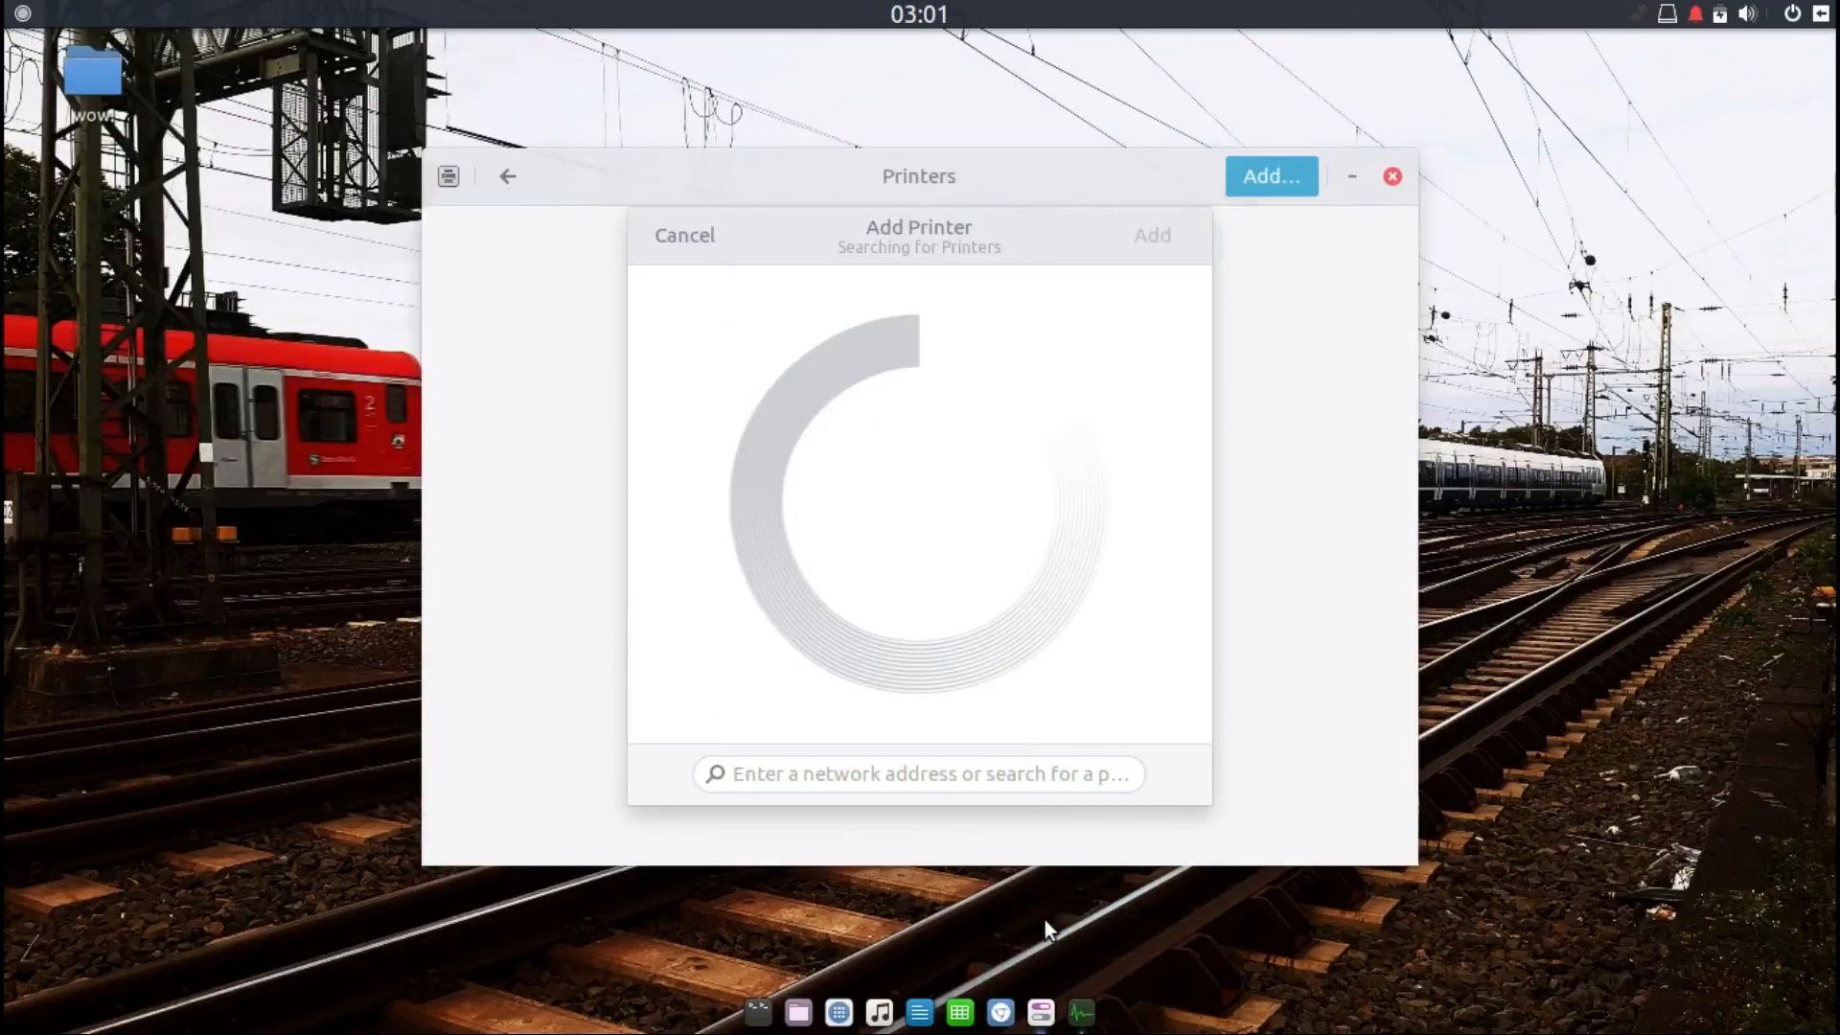
left_click(1081, 1013)
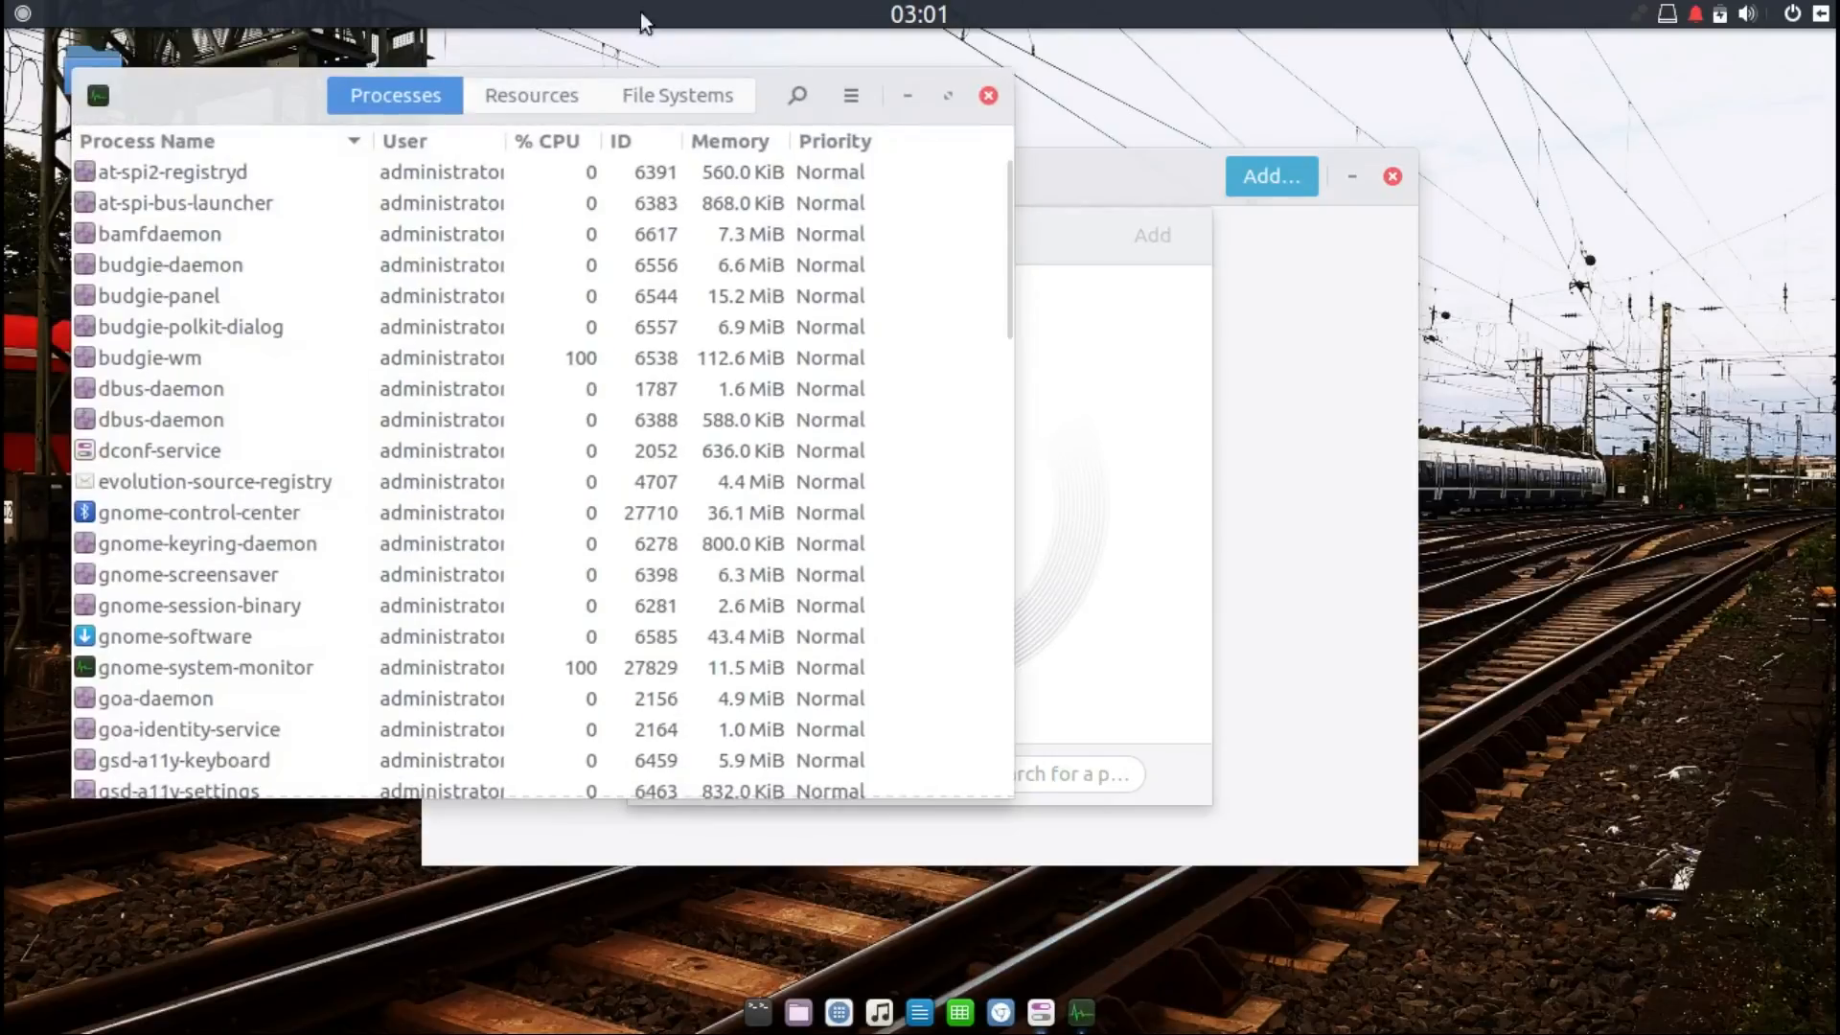
left_click(988, 94)
Step: Search for network printers at address 192.168.10.33, then cancel the Add Printer dialog
left_click(871, 774)
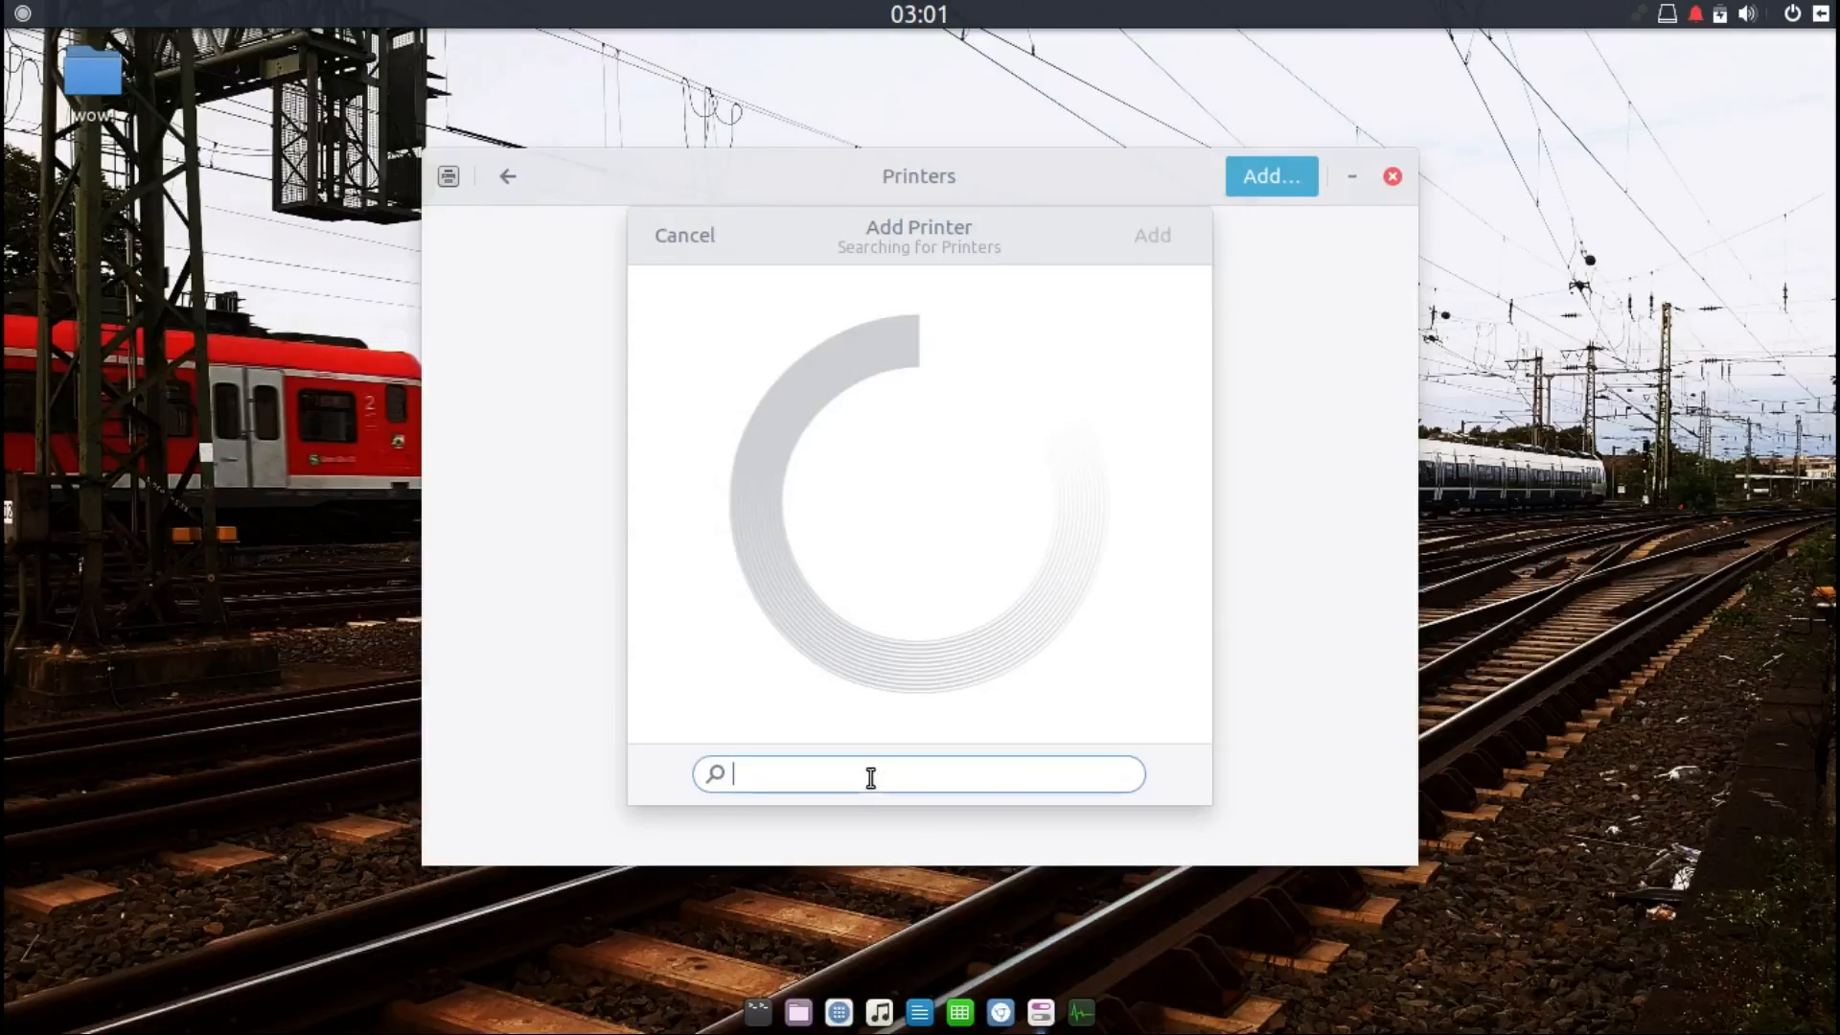
type("192.168.10.33")
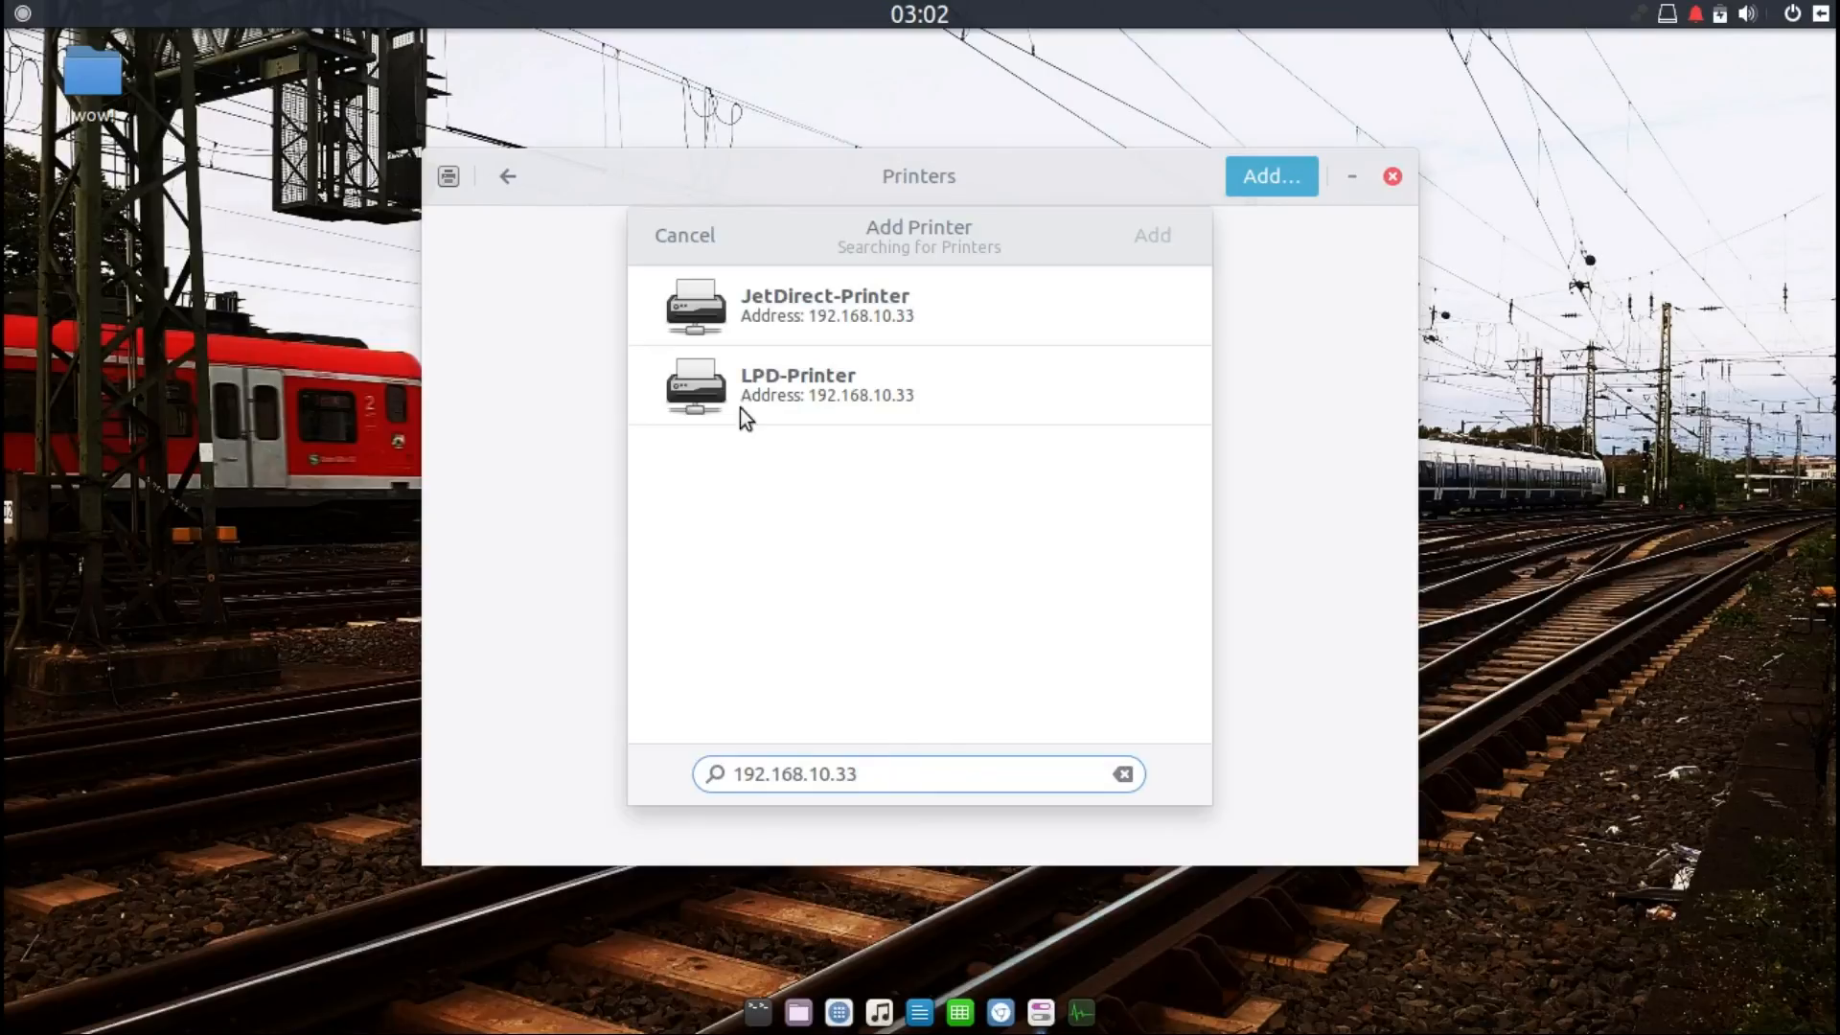
left_click(686, 237)
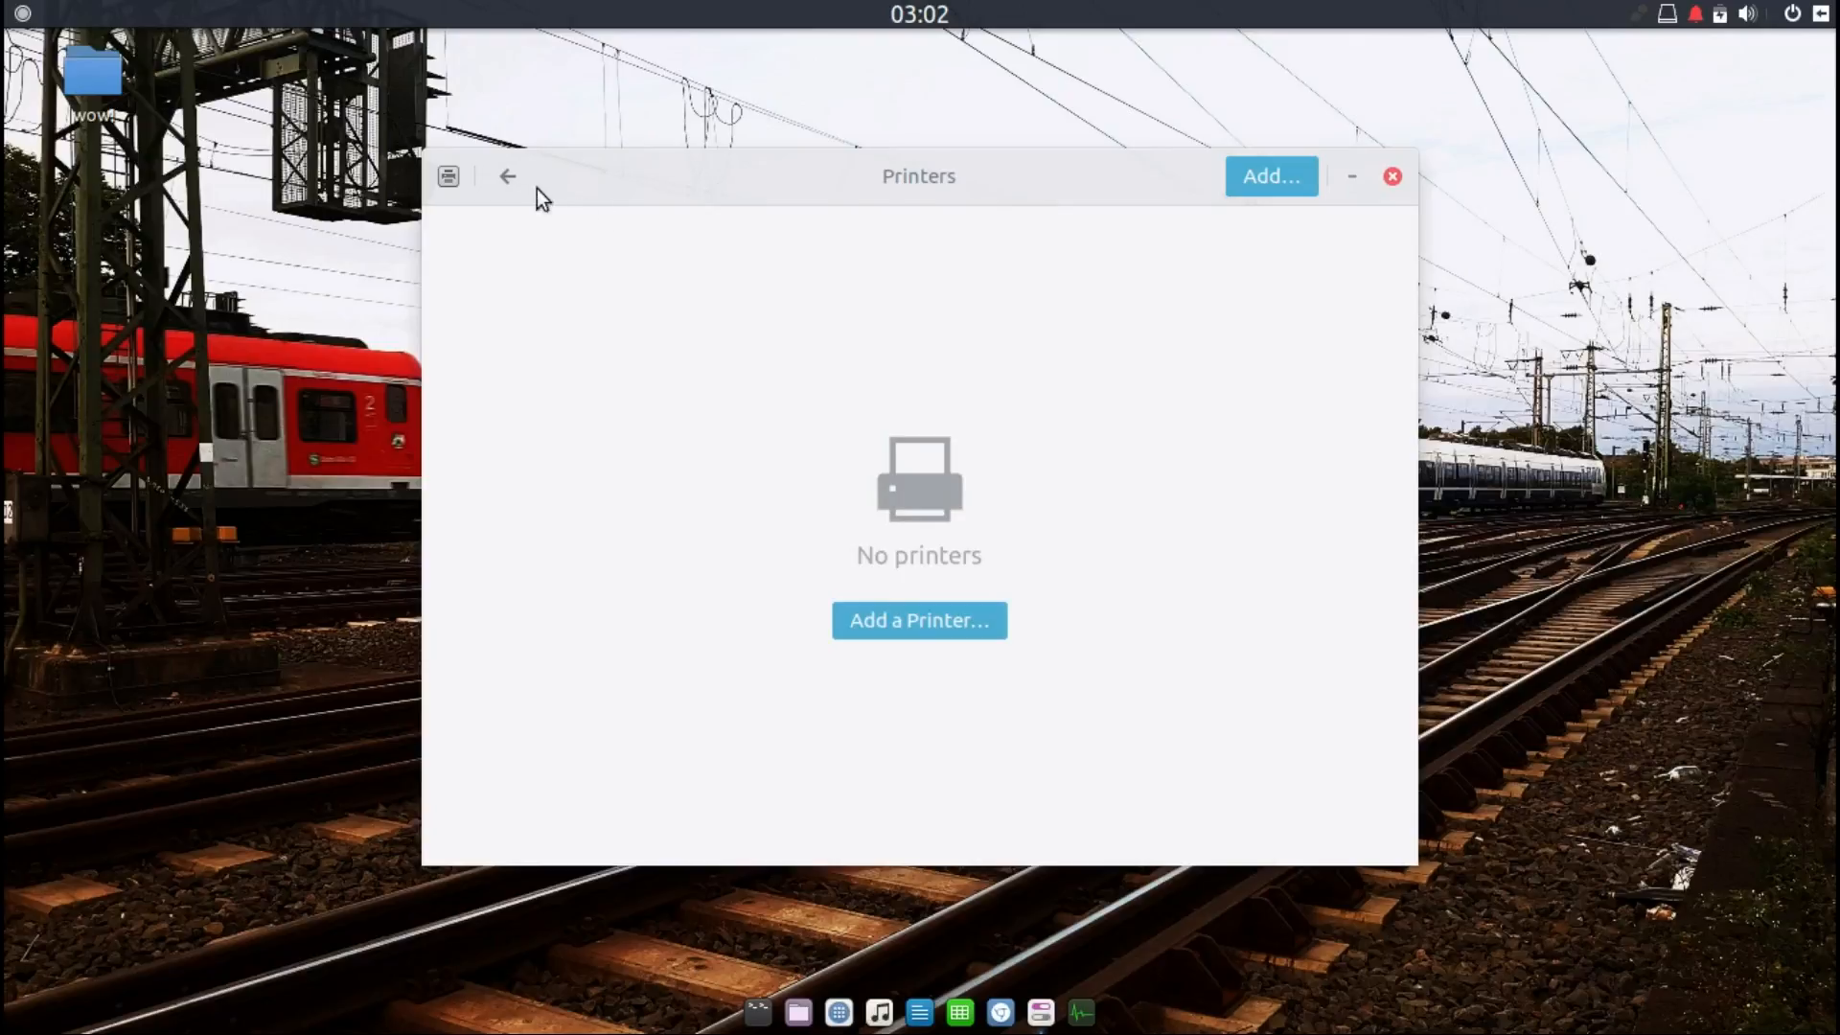
Step: Close the Printers window and open the session power menu
left_click(1391, 177)
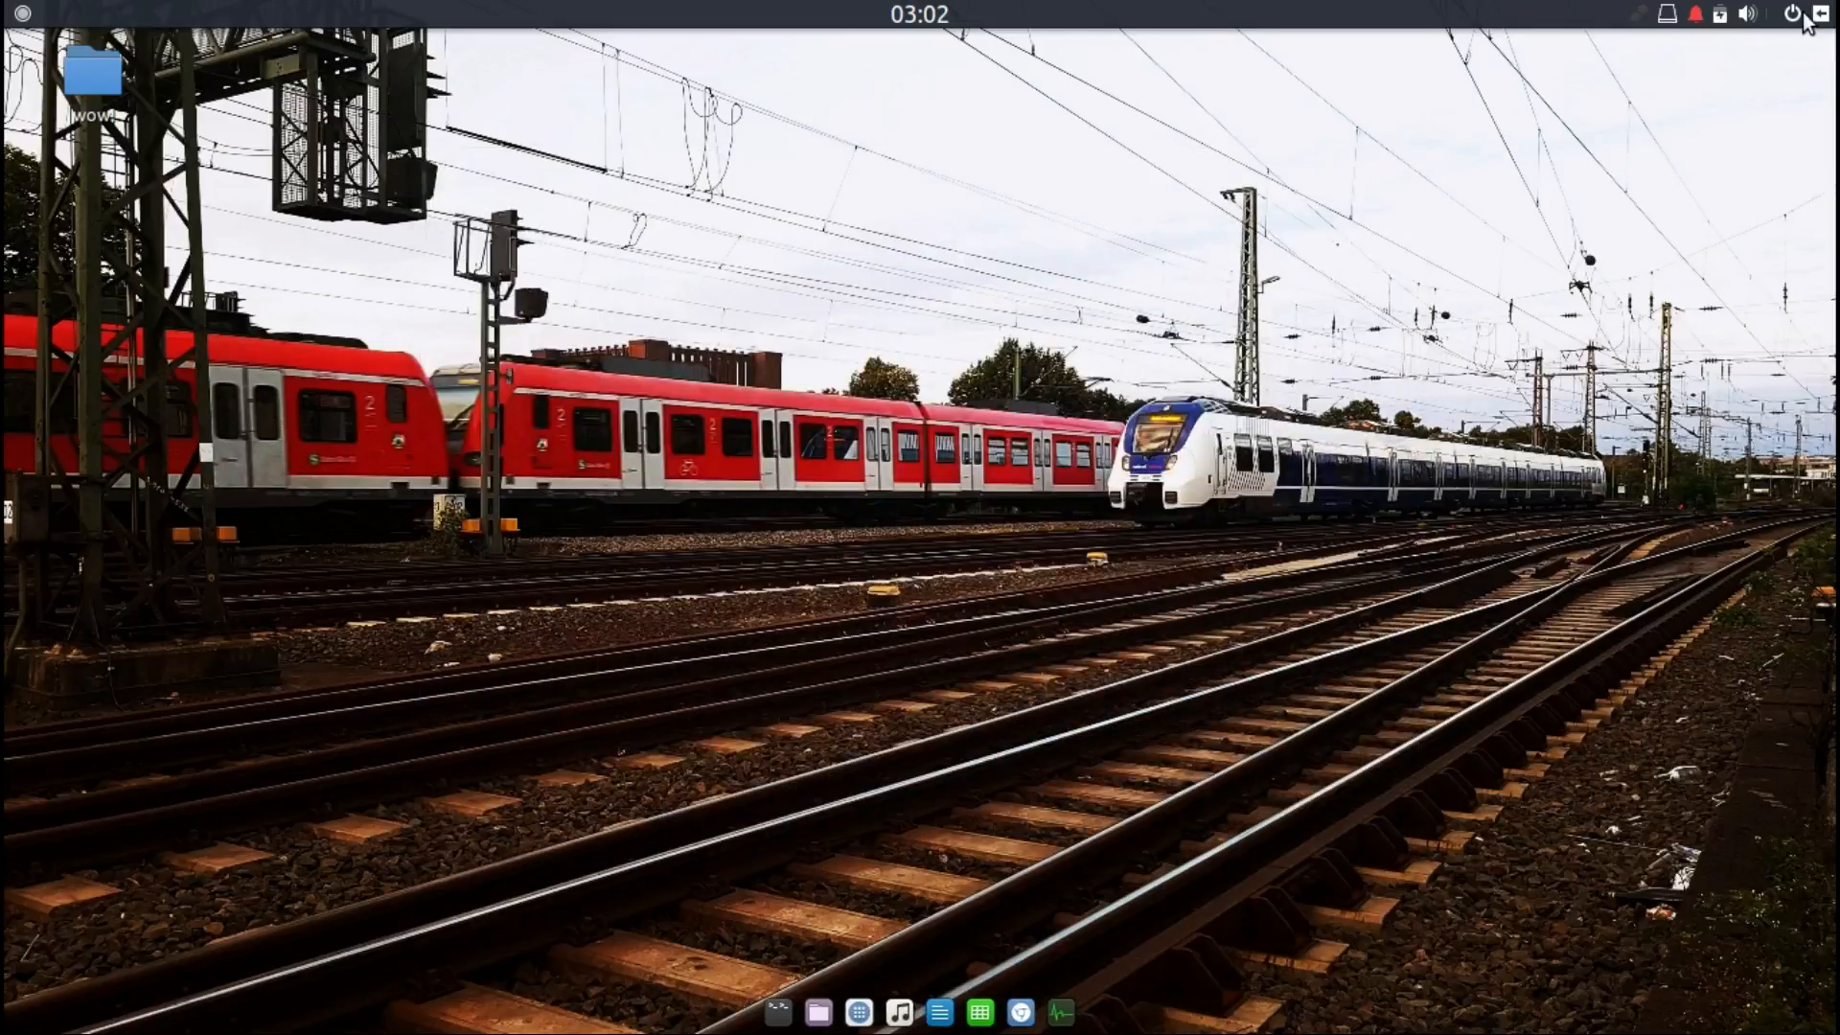
left_click(1795, 16)
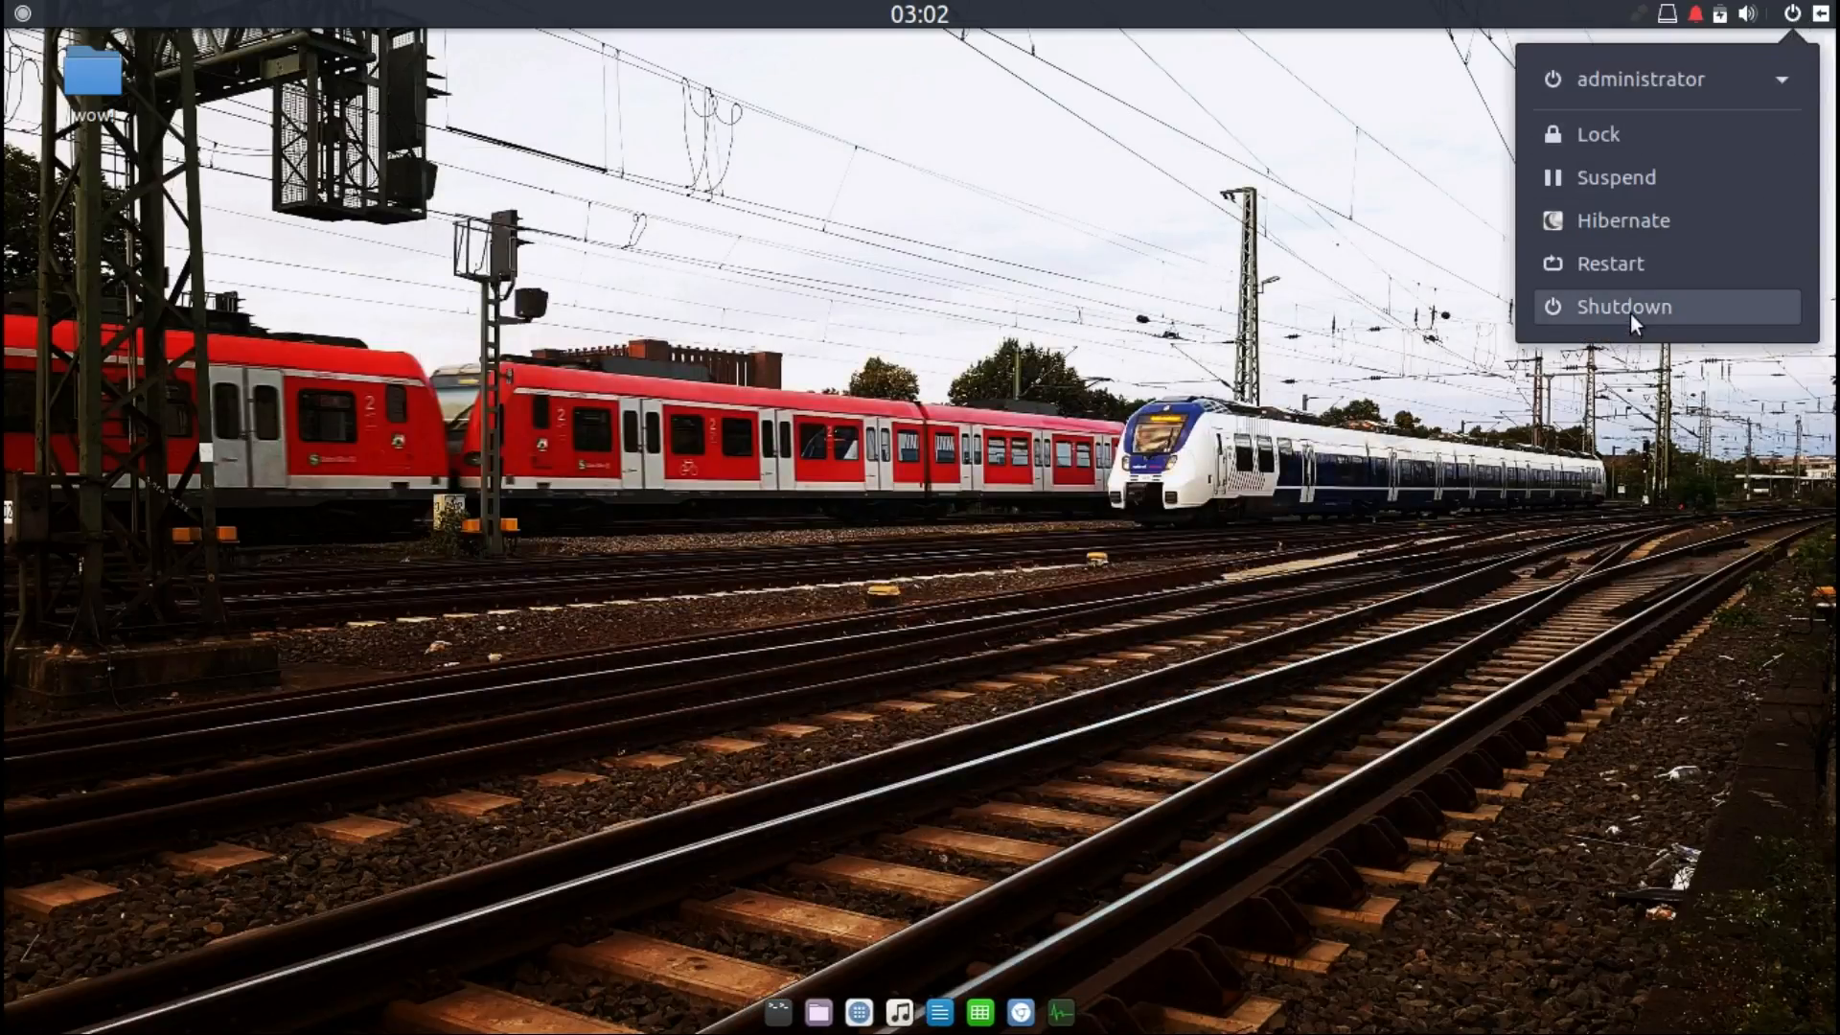